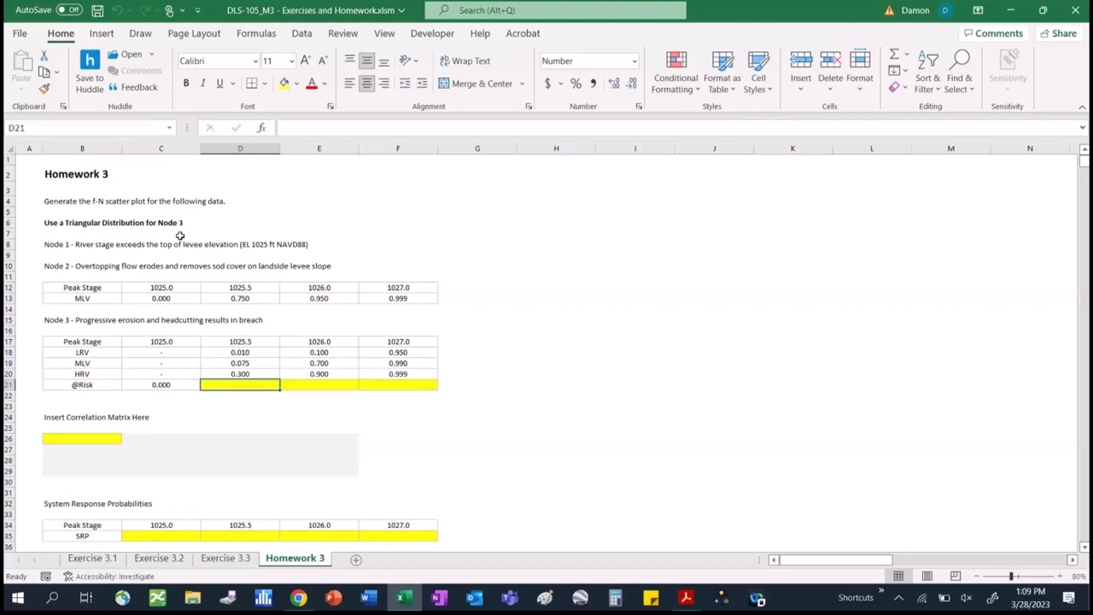
Review the Homework 3 node probability tables, system response probabilities and stage frequency inputs.
click(507, 322)
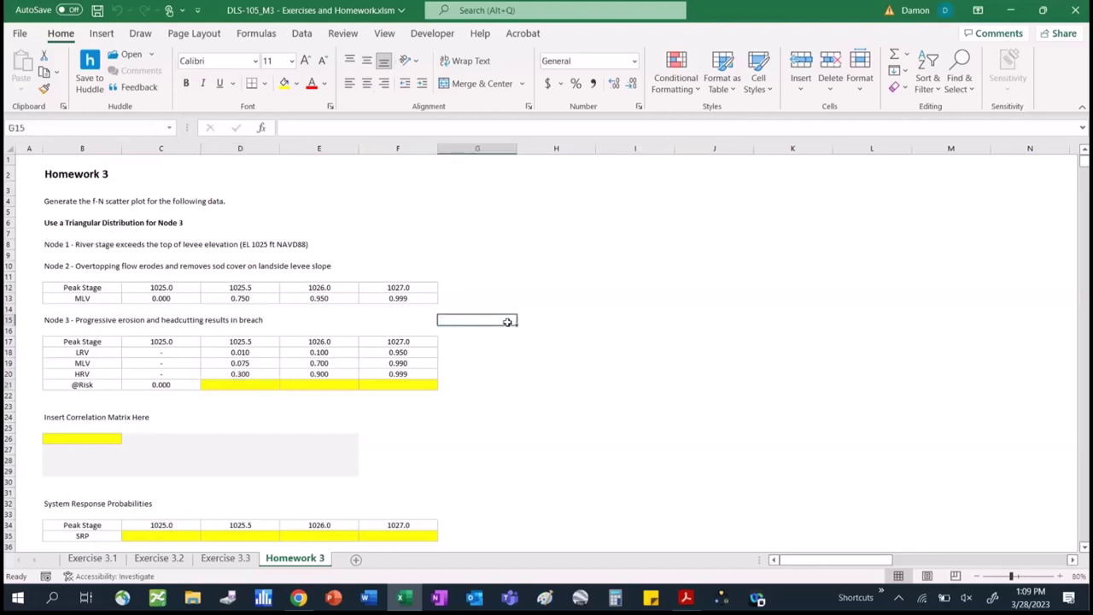
key(Down)
key(Down)
key(Down)
key(Down)
key(Down)
key(Down)
key(Down)
key(Down)
key(Down)
key(Down)
key(Down)
key(Down)
key(Down)
key(Down)
key(Down)
key(Down)
key(Down)
key(Down)
key(Down)
key(Down)
key(Down)
key(Down)
key(Down)
key(Down)
key(Down)
key(Down)
key(Down)
key(Down)
key(Down)
key(Down)
key(Down)
key(Down)
key(Down)
key(Down)
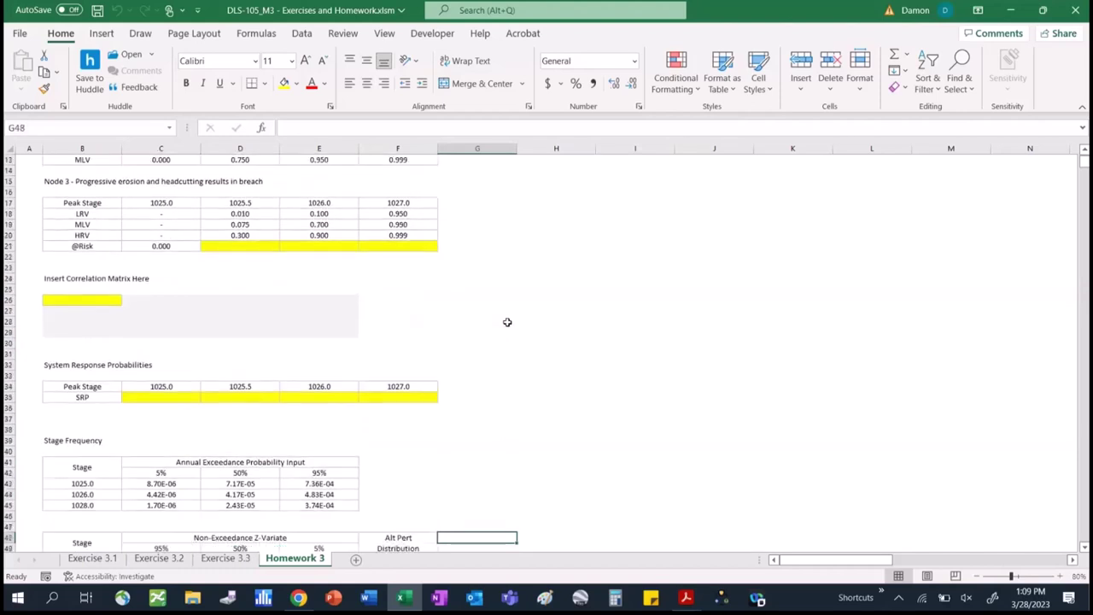
key(Down)
key(Down)
key(Down)
key(Down)
key(Down)
key(Down)
key(Down)
key(Down)
key(Down)
key(Down)
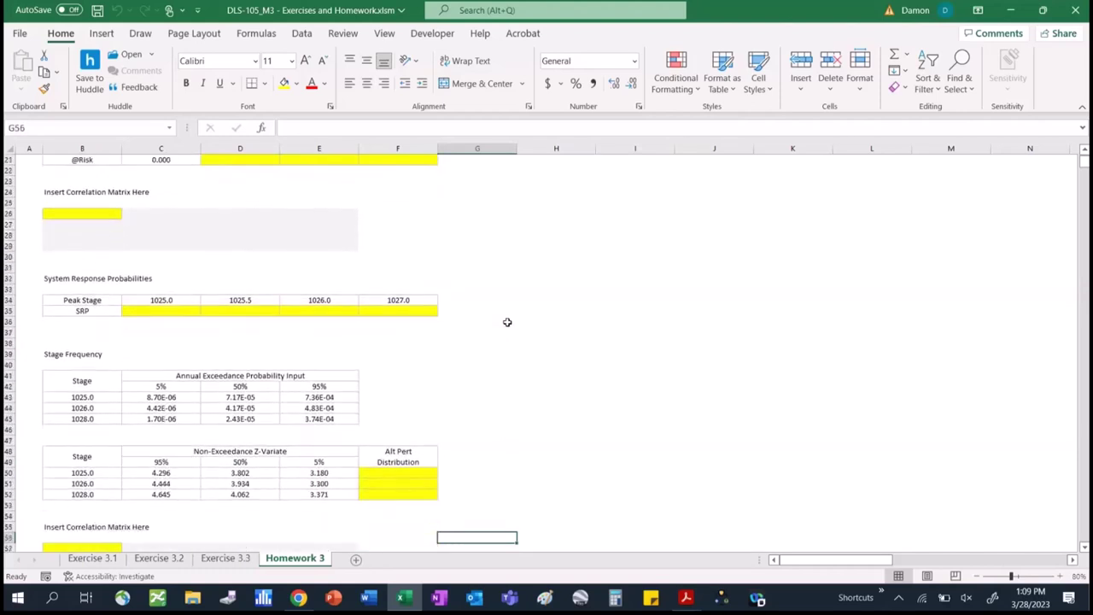
key(Down)
key(Down)
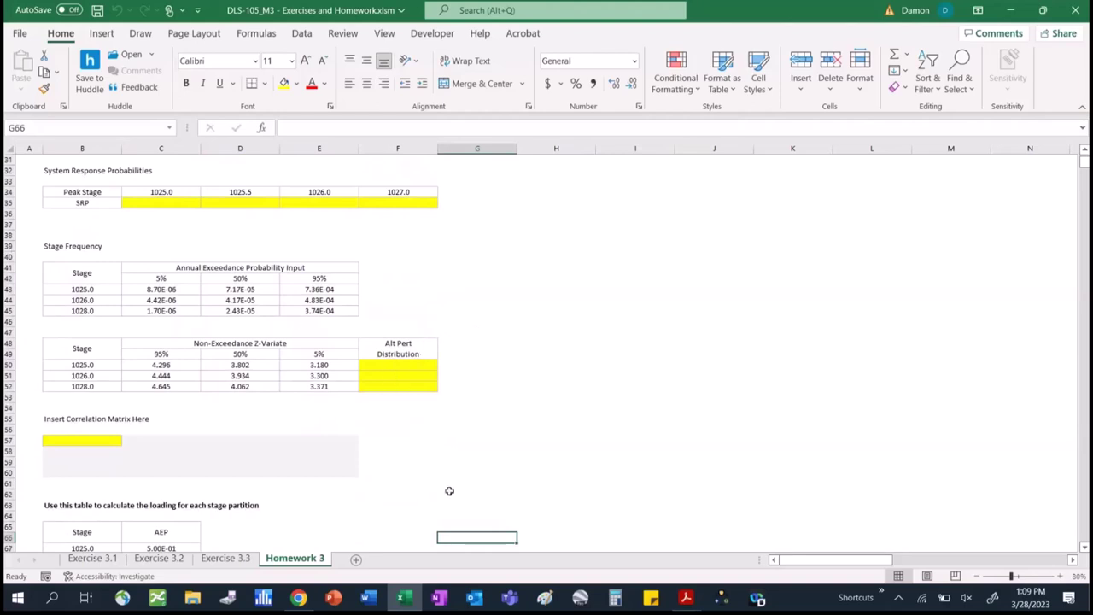
Examine the stage partition loading table and the breach and non-breach life loss tables.
click(512, 474)
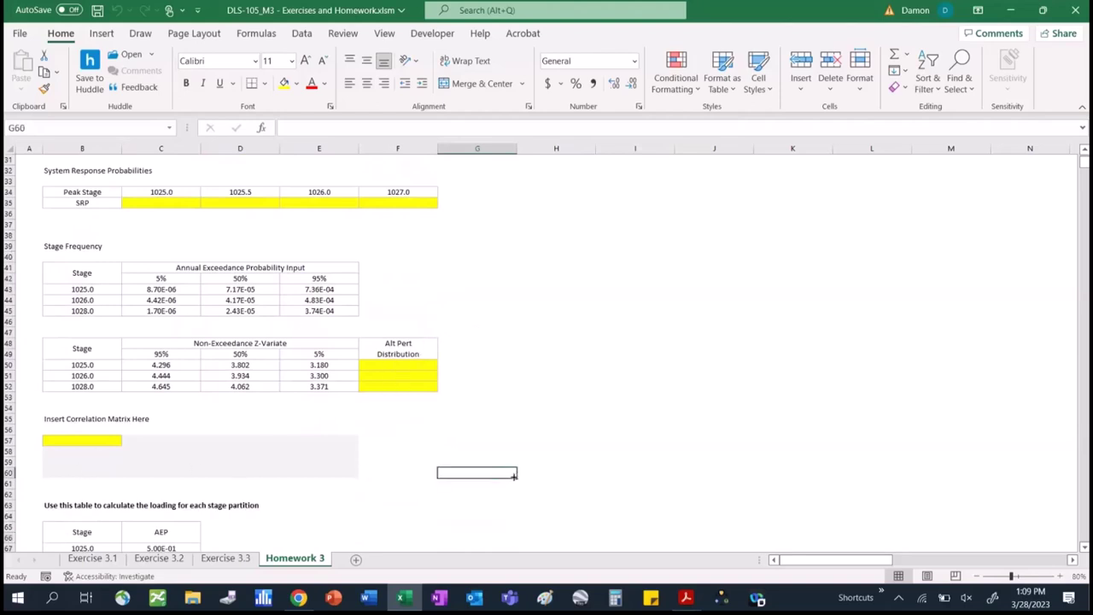
click(514, 480)
key(Down)
key(Down)
key(Down)
key(Down)
key(Down)
key(Down)
key(Down)
key(Down)
key(Down)
key(Down)
key(Down)
key(Down)
key(Down)
key(Down)
key(Down)
key(Down)
key(Down)
key(Down)
key(Down)
key(Down)
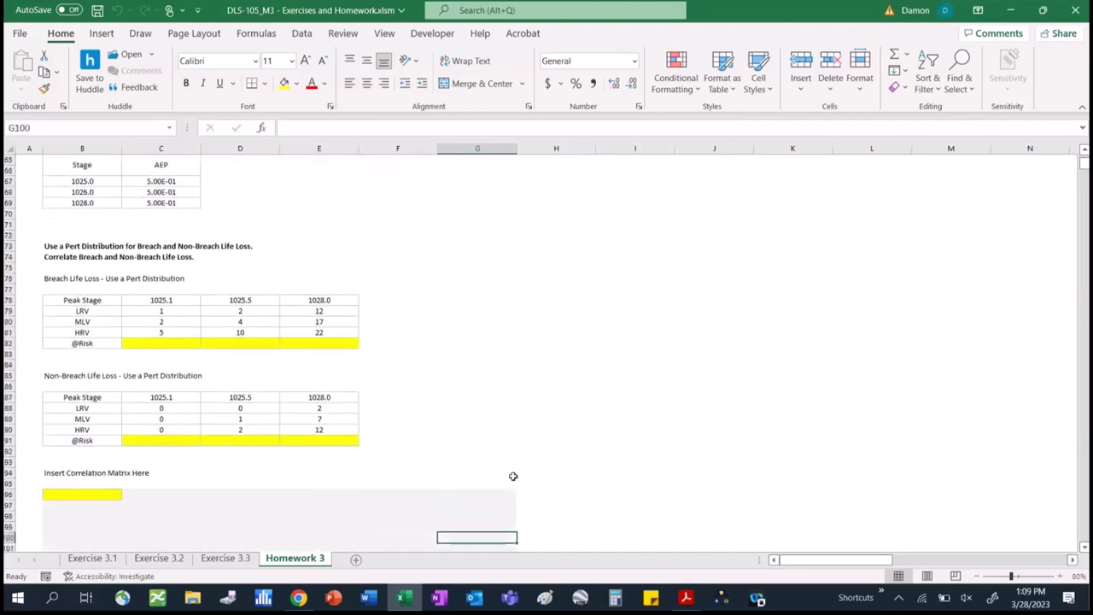
key(Down)
key(Down)
key(Down)
key(Down)
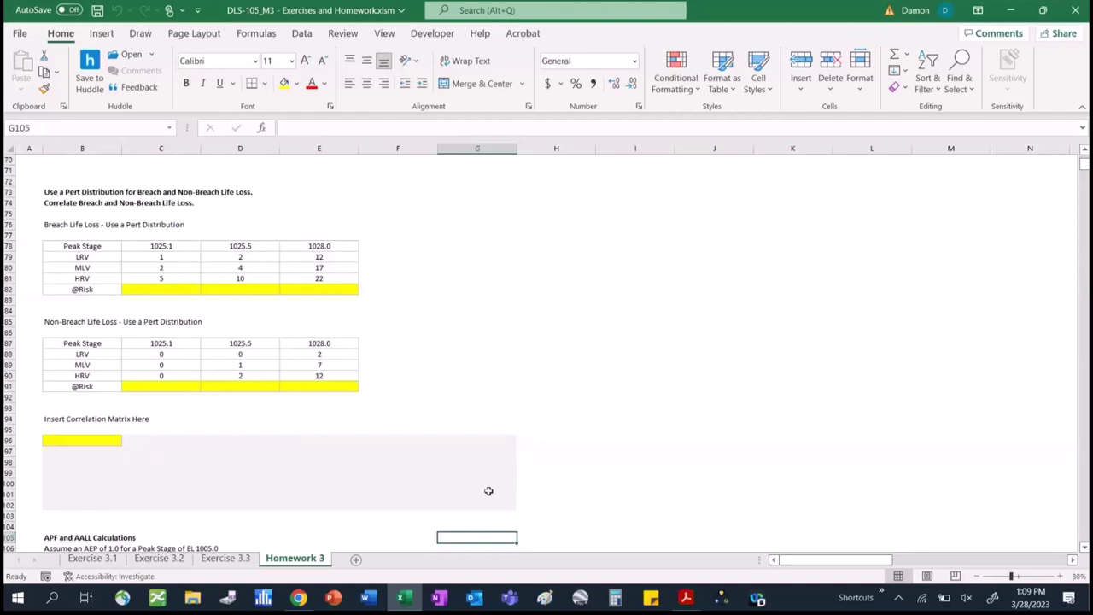
Examine the APF and AALL calculation tables, and return to the beginning of the Homework 3 sheet.
click(635, 492)
key(Down)
key(Down)
key(Down)
key(Down)
key(Down)
key(Down)
key(Down)
key(Down)
key(Down)
key(Down)
key(Down)
key(Down)
key(Down)
key(Down)
key(Down)
key(Down)
key(Down)
key(Down)
key(Down)
key(Down)
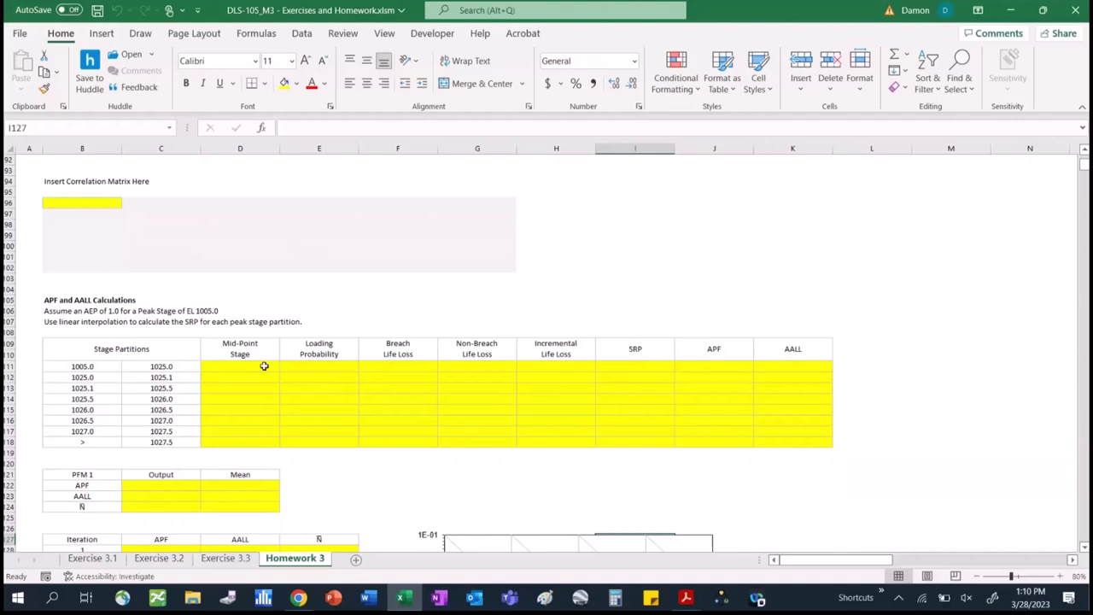
click(666, 254)
scroll(668, 256, up, 12)
click(668, 256)
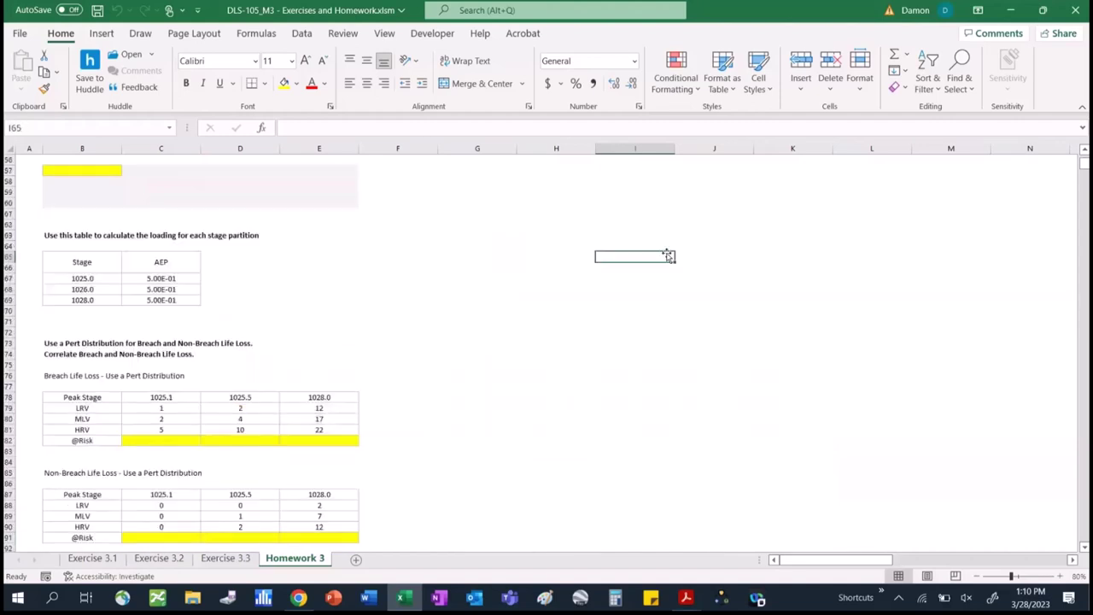
scroll(667, 256, up, 18)
click(599, 215)
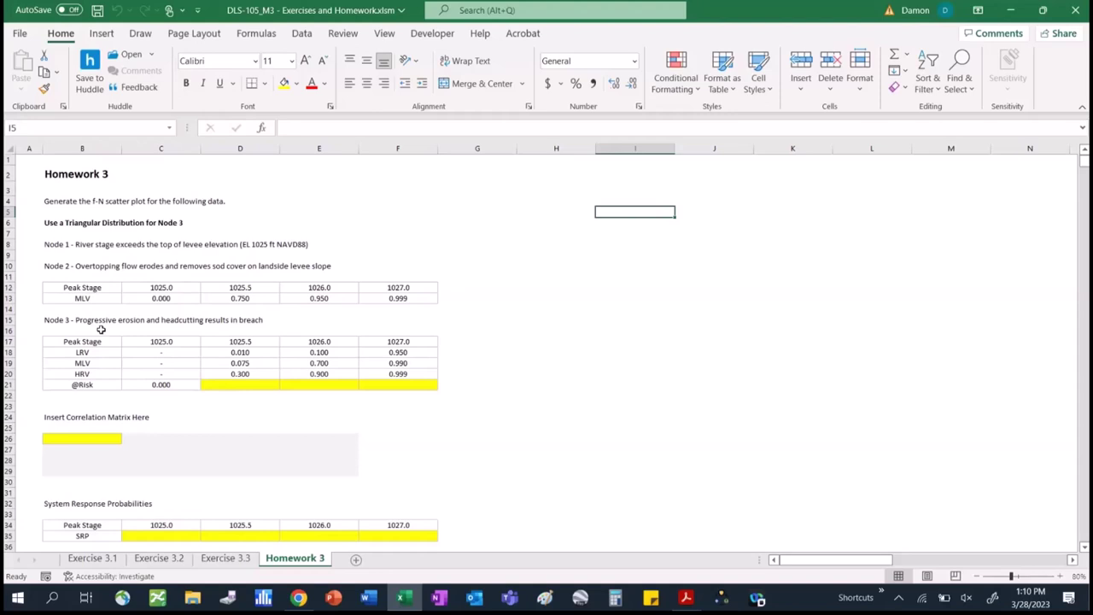
click(265, 598)
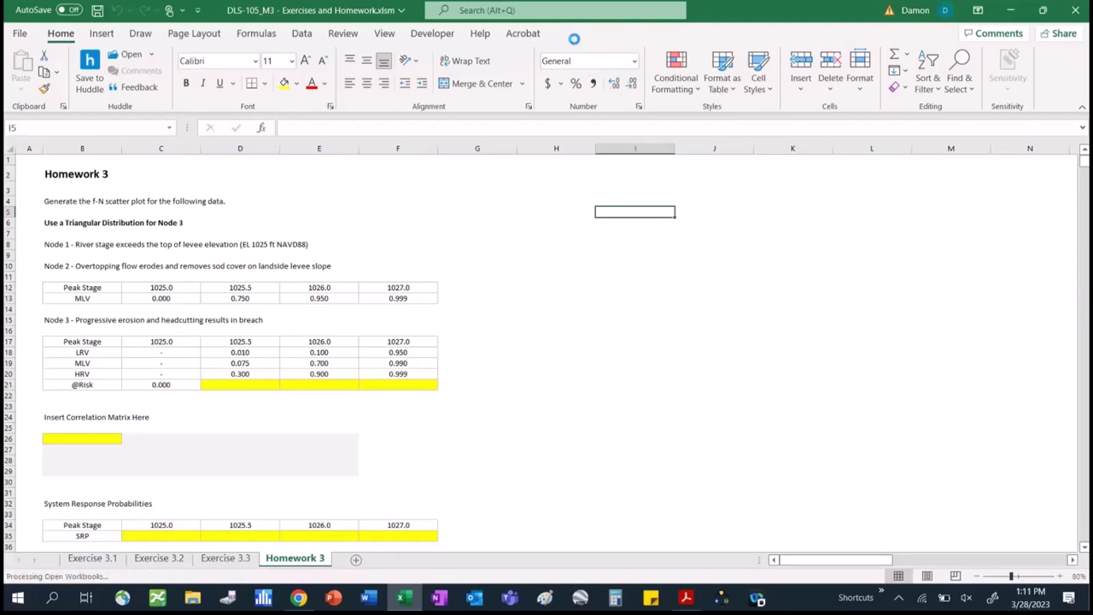
click(569, 33)
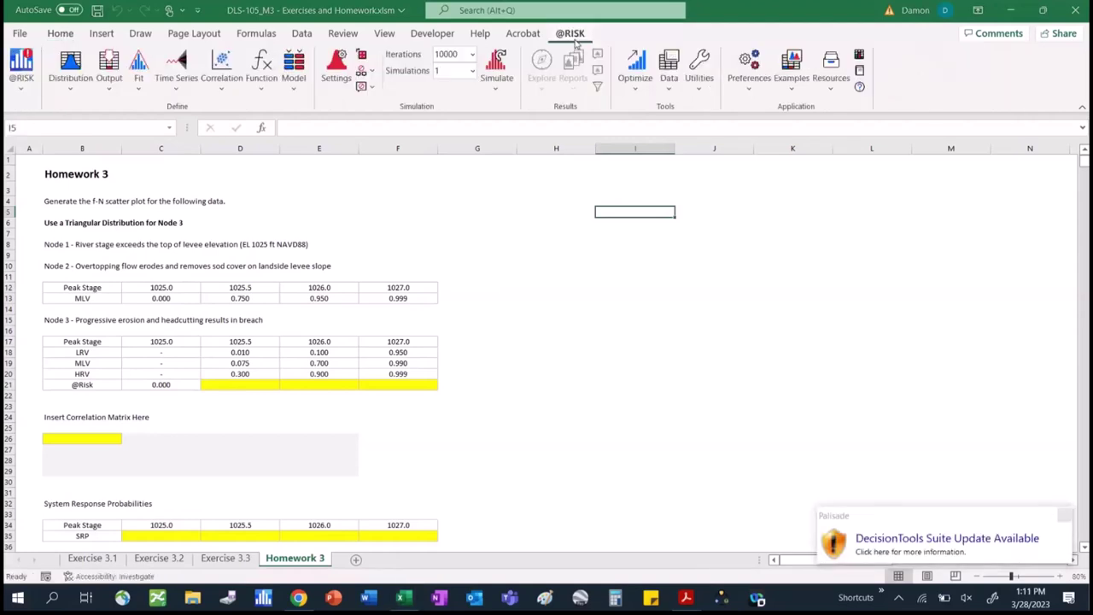
click(1065, 514)
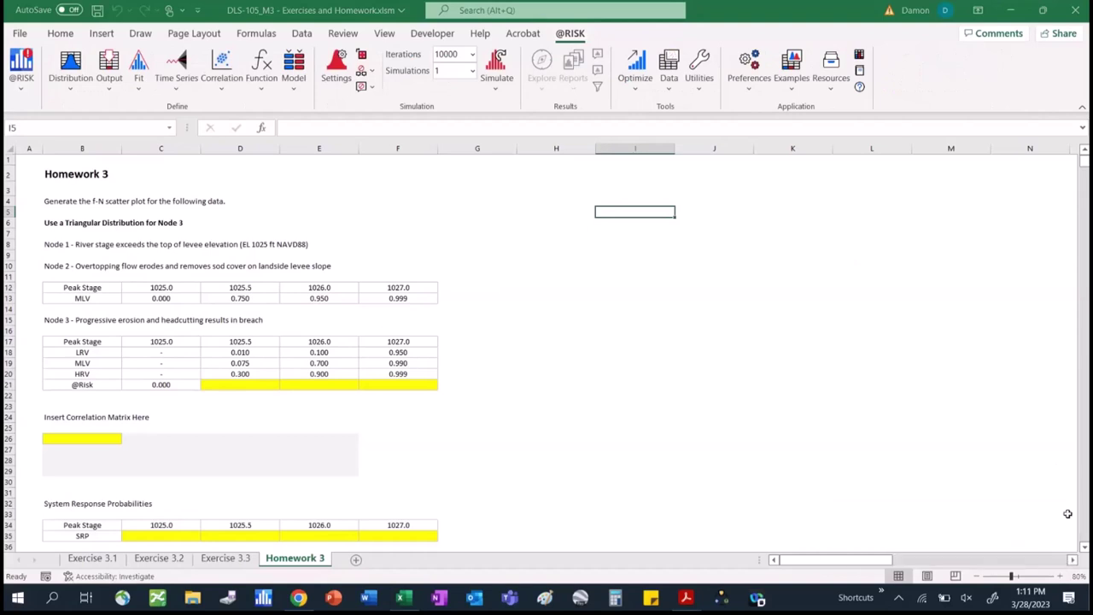
Enter =RiskTriang(D18,D19,D20) in D21 as the Node 3 triangular distribution for peak stage 1025.5.
click(260, 385)
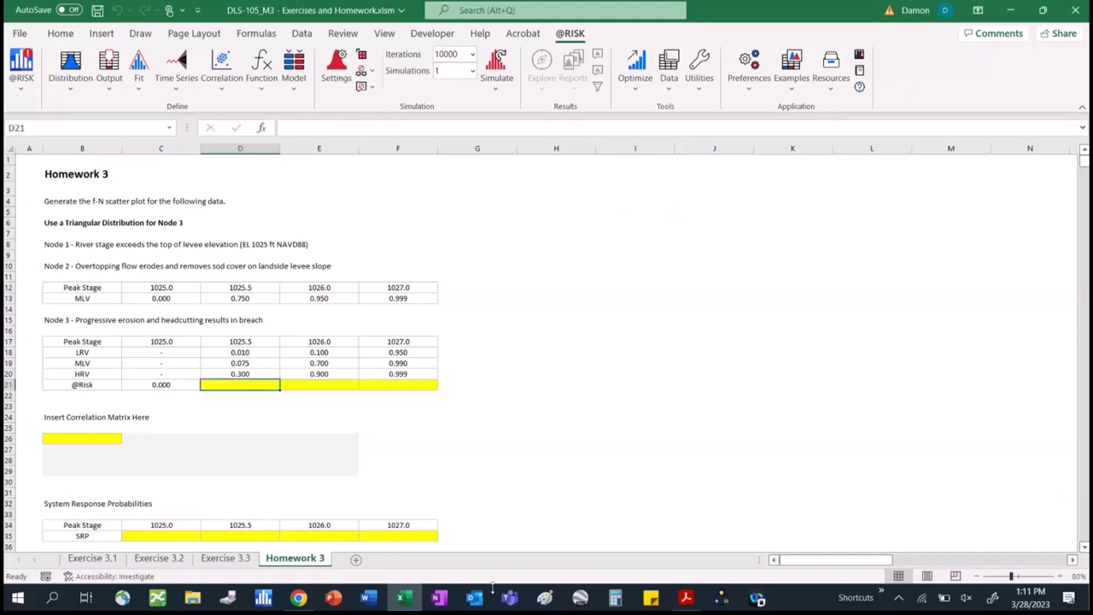
text(=ris)
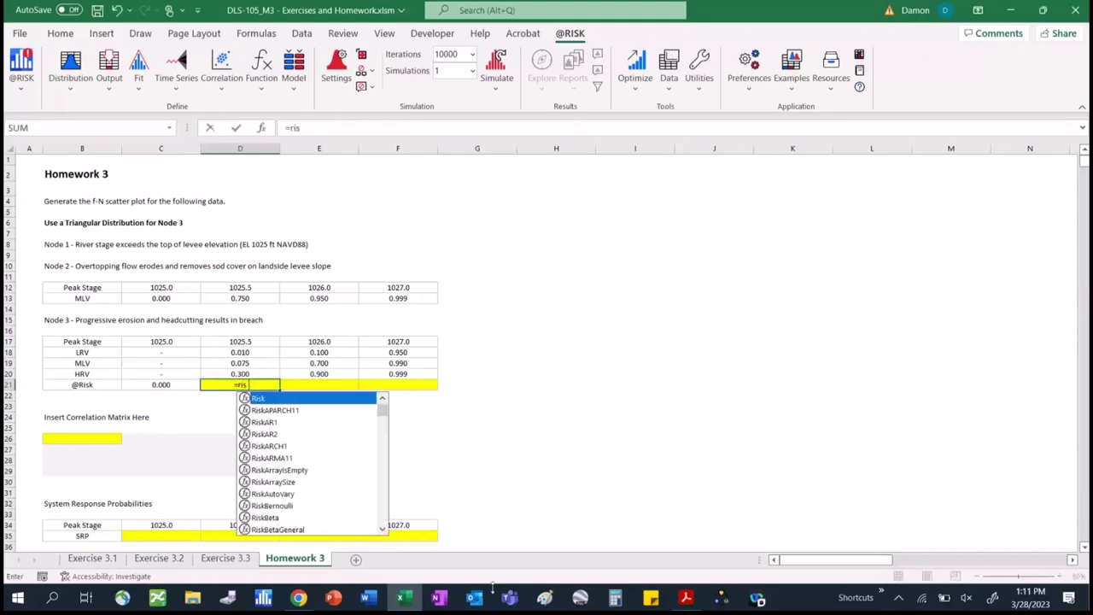
text(ktriang()
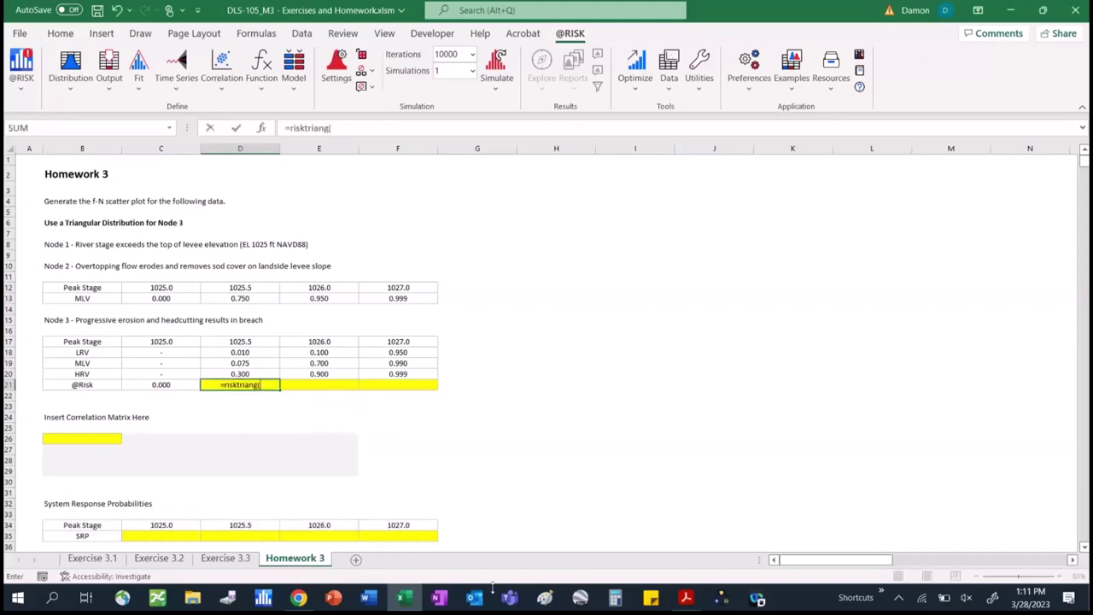
click(269, 352)
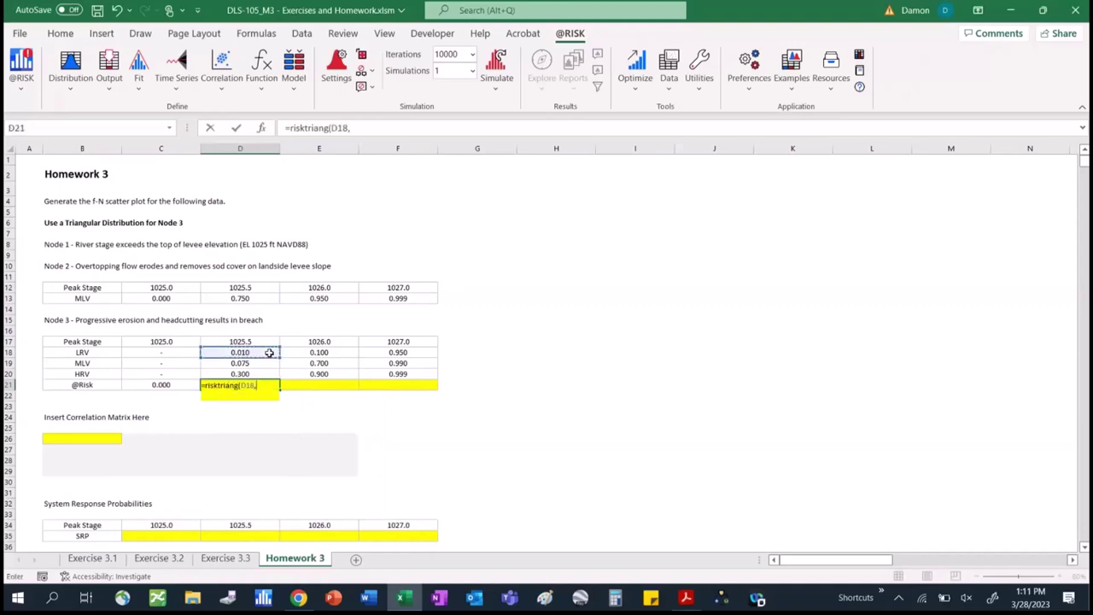
text(,)
click(269, 363)
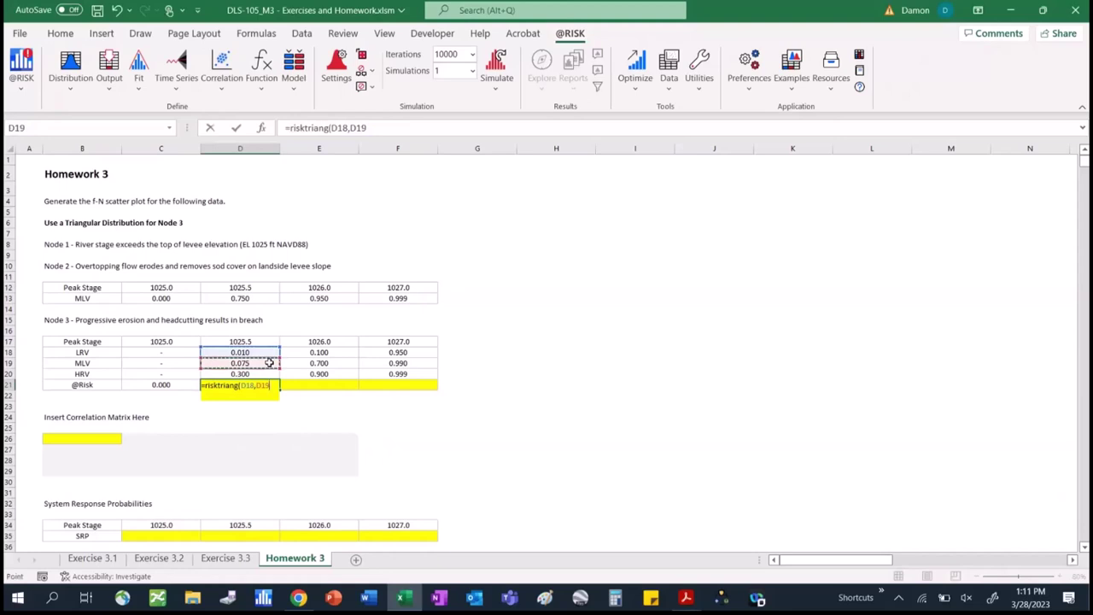
text(,)
click(245, 374)
text())
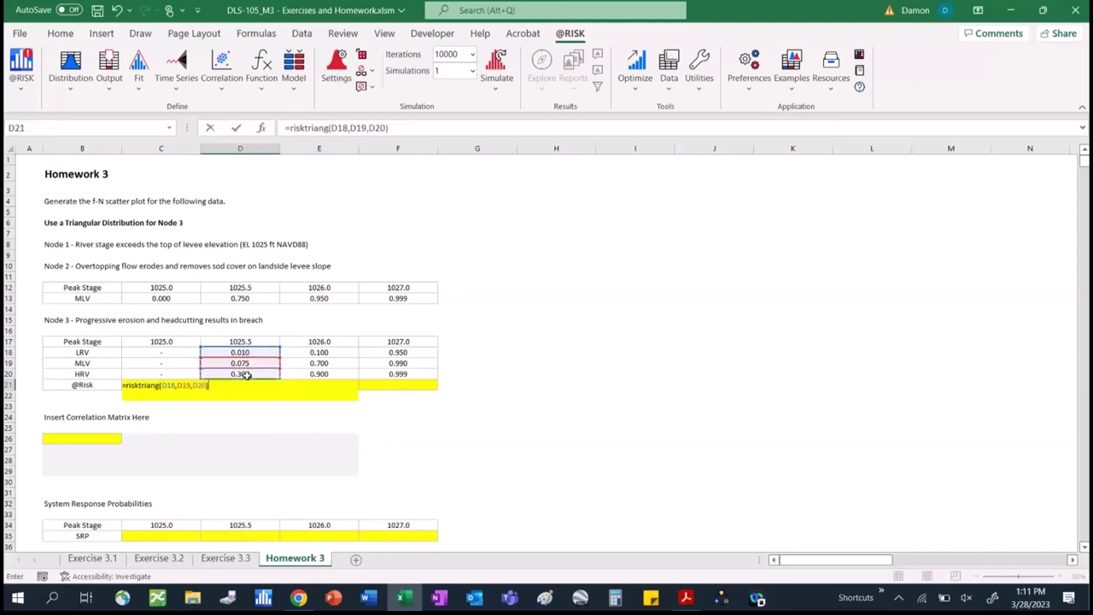
key(Return)
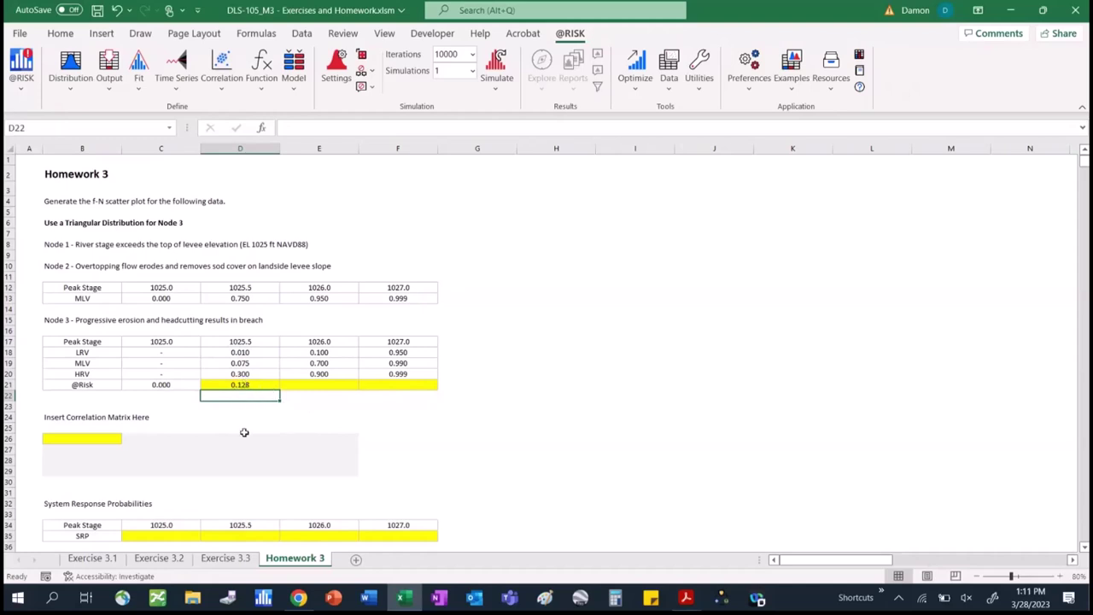
Check the D21 distribution against a temporary average of D18:D20 in D22 and clear that cell.
click(260, 383)
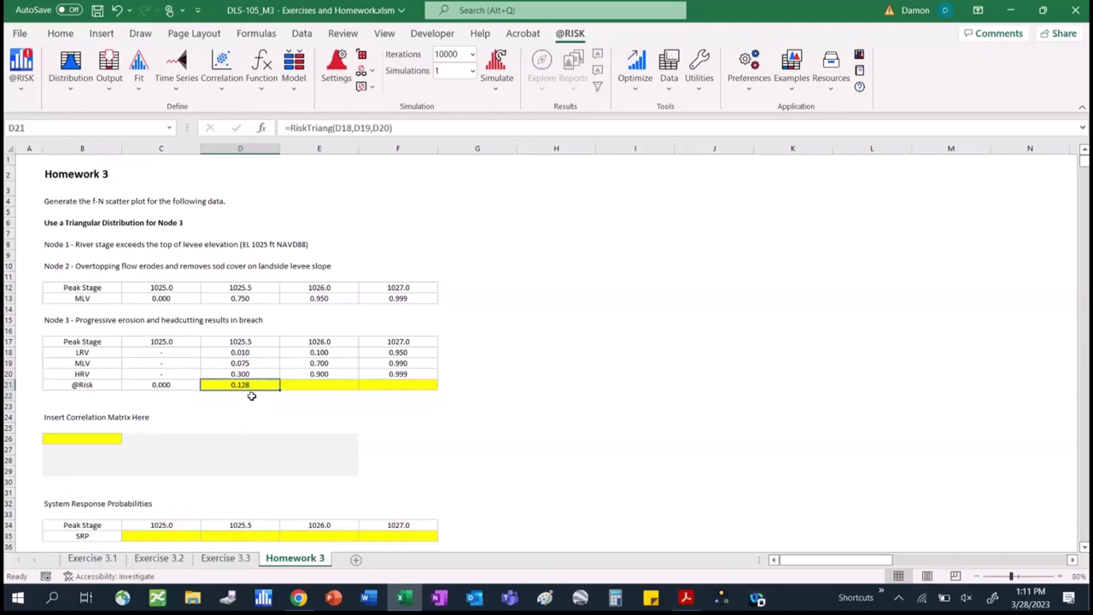
click(251, 397)
text(=average()
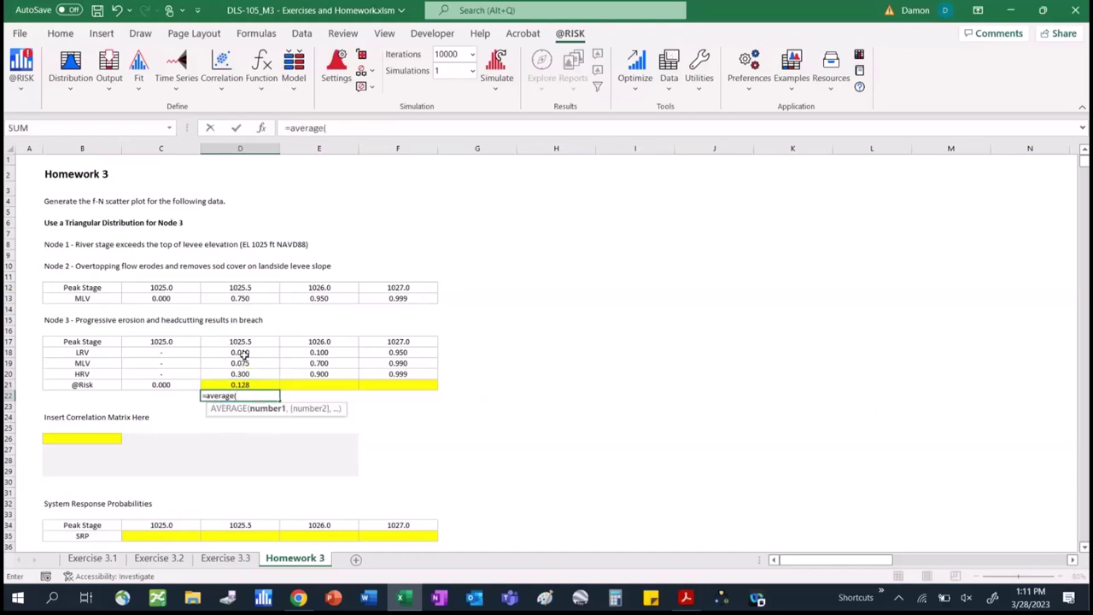
drag(241, 352, 245, 383)
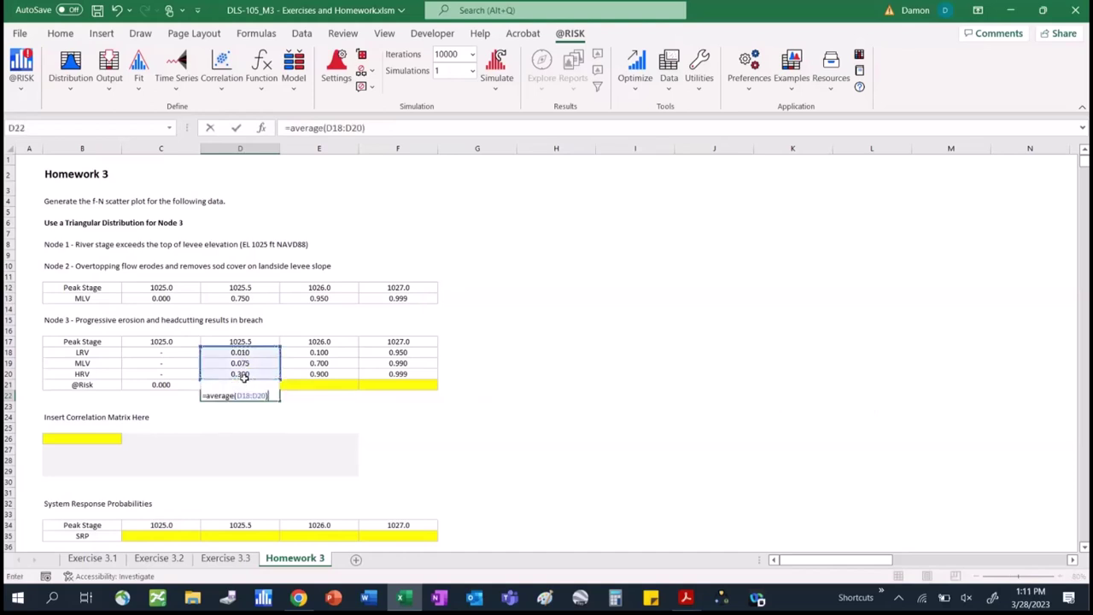
key(Return)
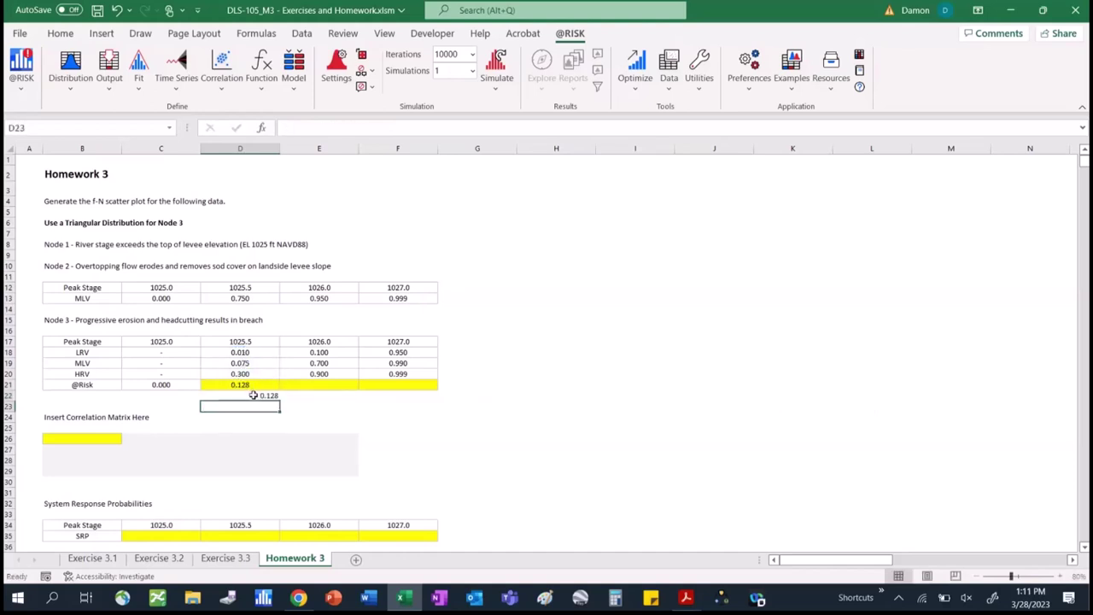
click(253, 396)
key(Delete)
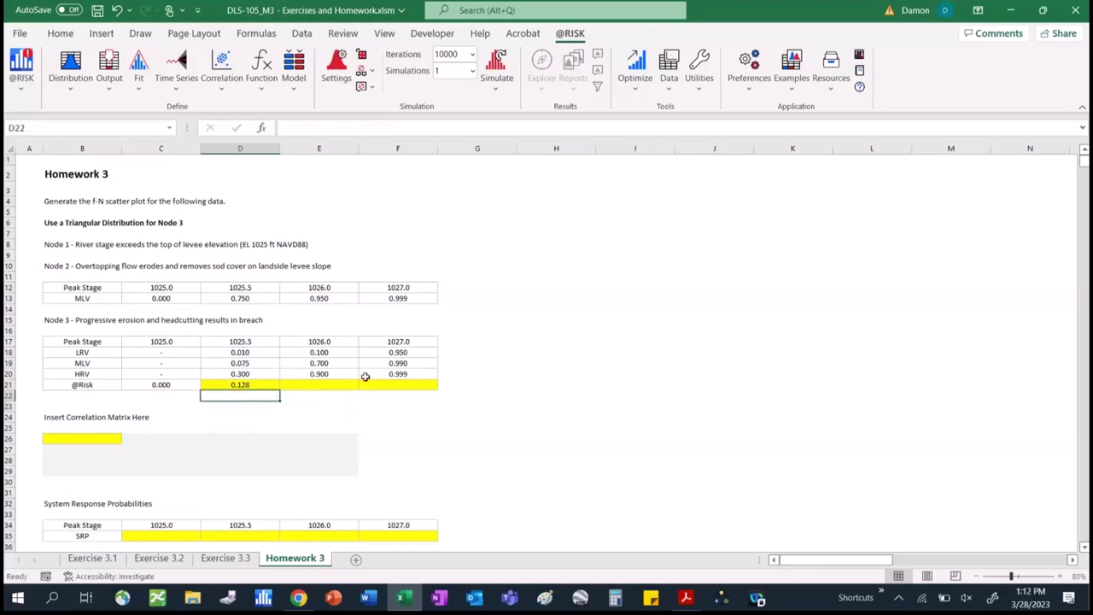
Fill the triangular distribution formula from D21 across to F21 and check the cell references in F21.
click(275, 383)
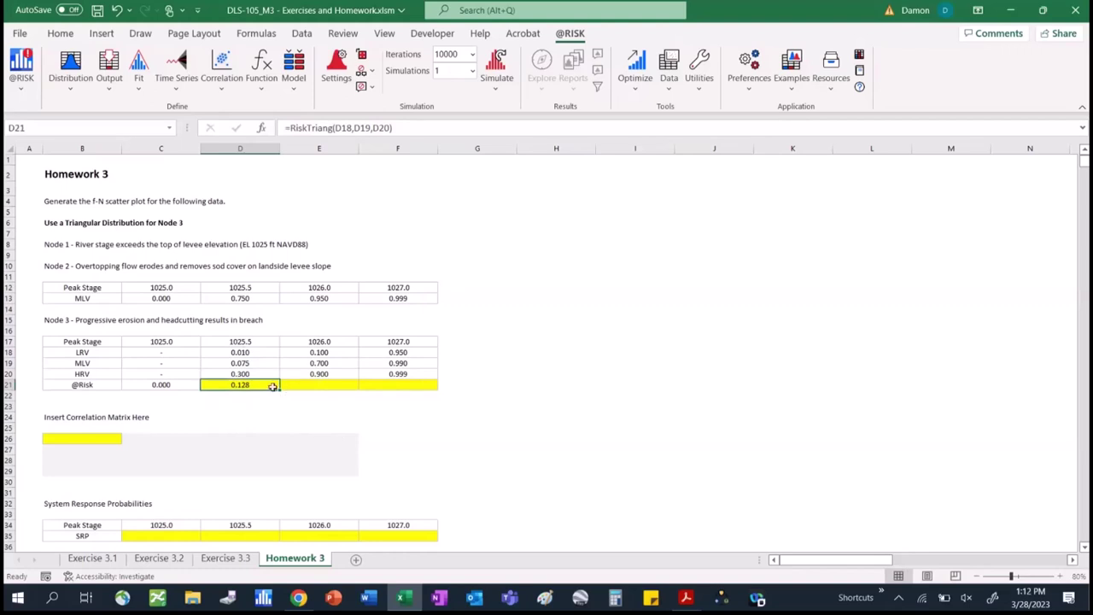
drag(278, 389, 417, 395)
click(415, 405)
click(407, 385)
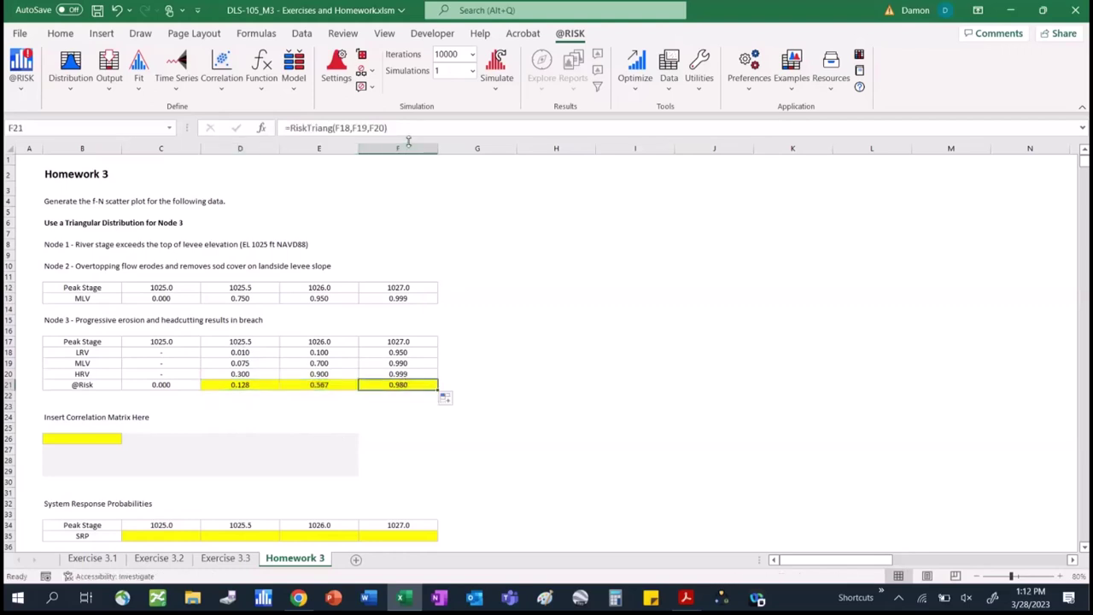
click(406, 128)
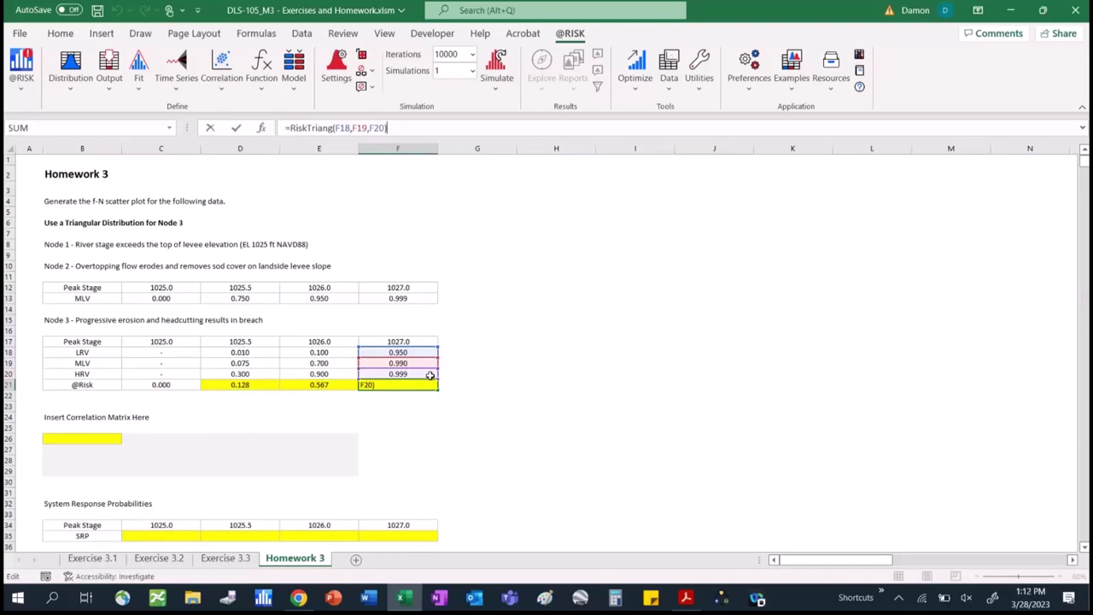
key(Return)
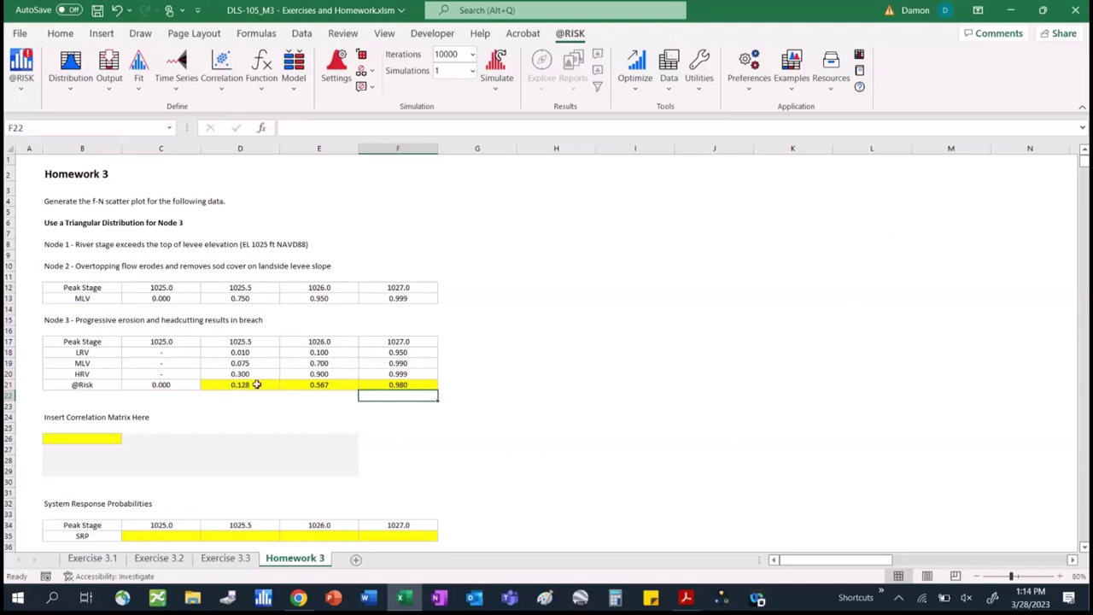
click(252, 385)
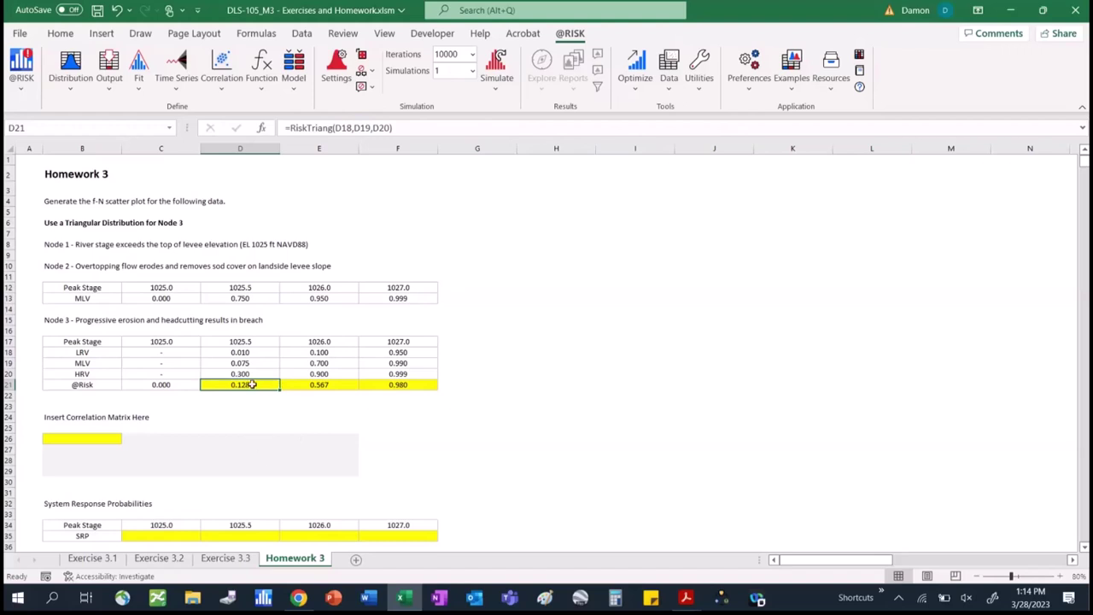
drag(251, 384, 398, 385)
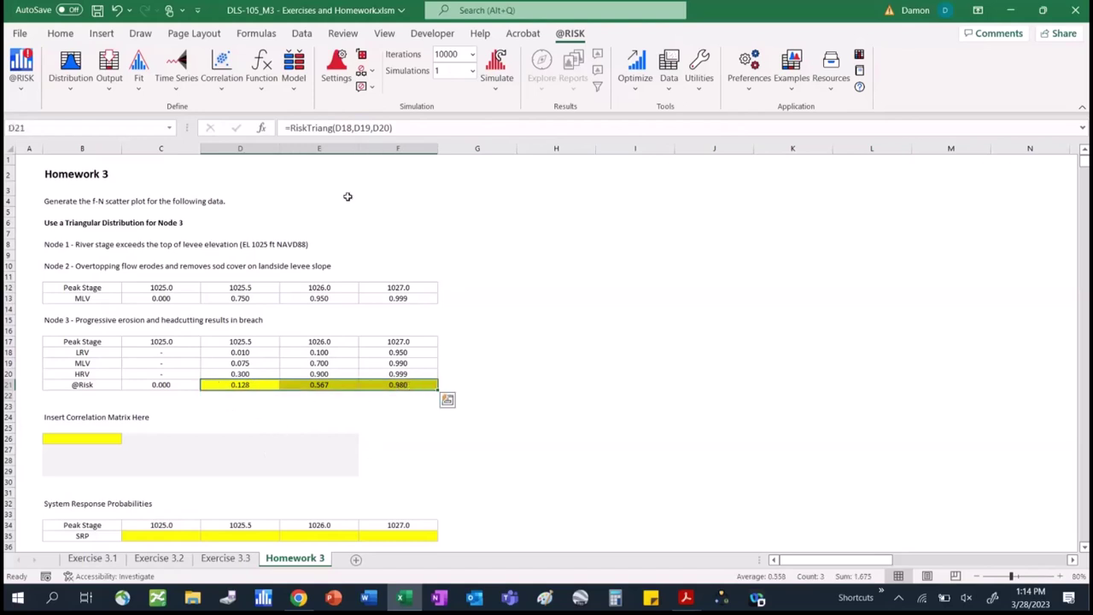
click(224, 89)
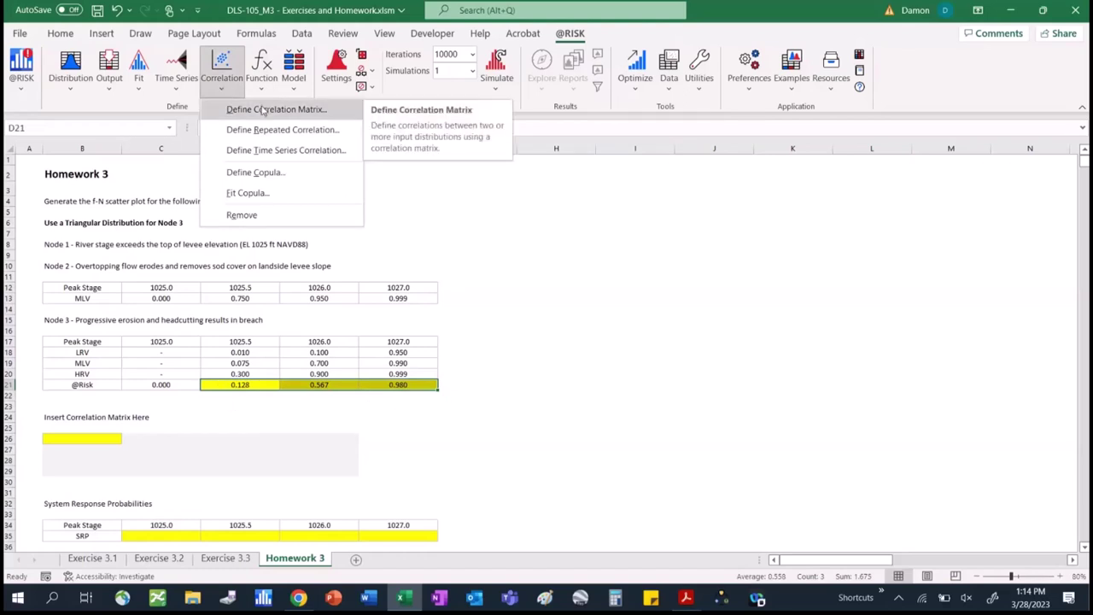
click(264, 110)
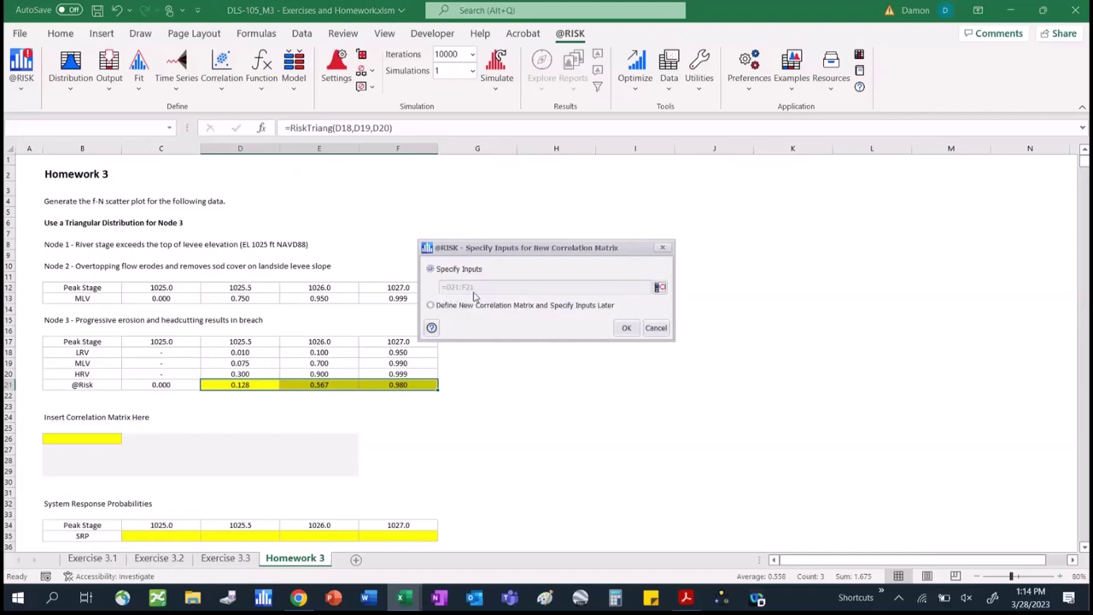
click(624, 328)
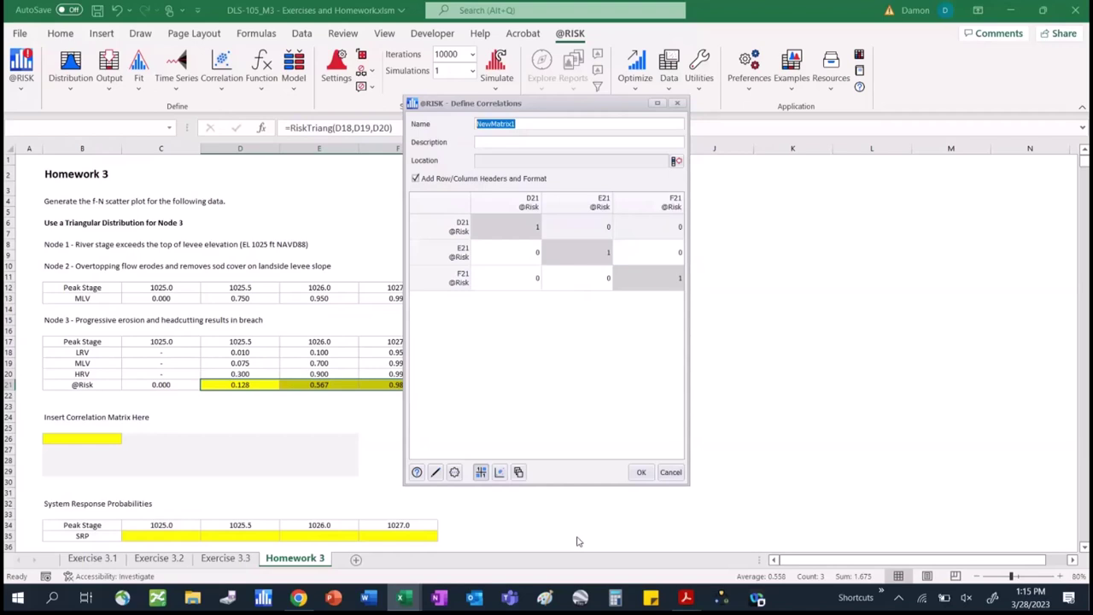
Set the correlation coefficients between the D21, E21 and F21 distributions to 1 in NewMatrix1.
double_click(521, 254)
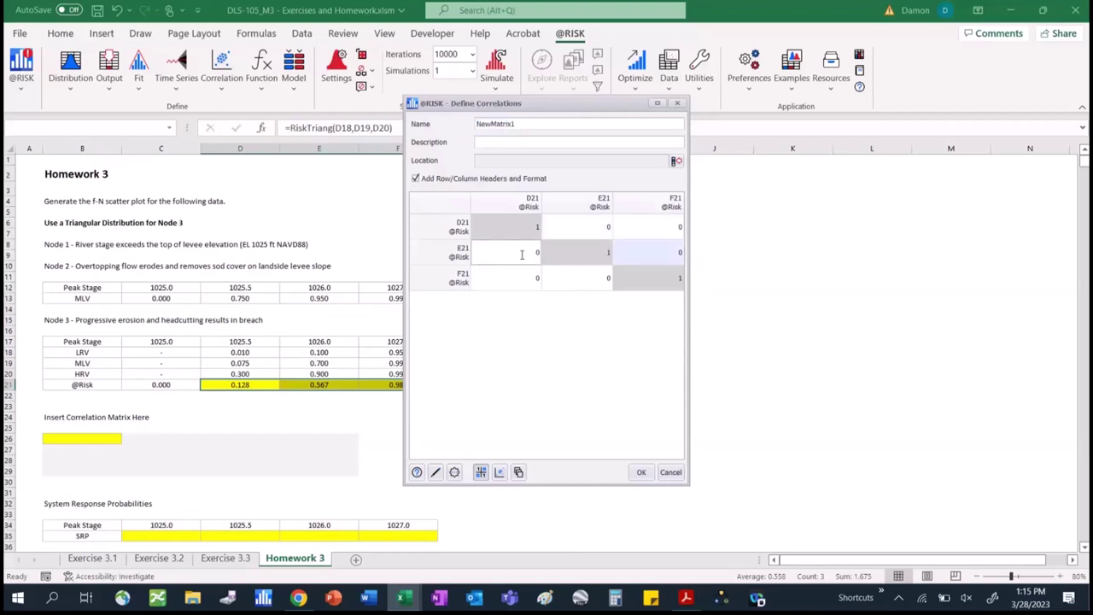
text(1)
double_click(537, 277)
text(1)
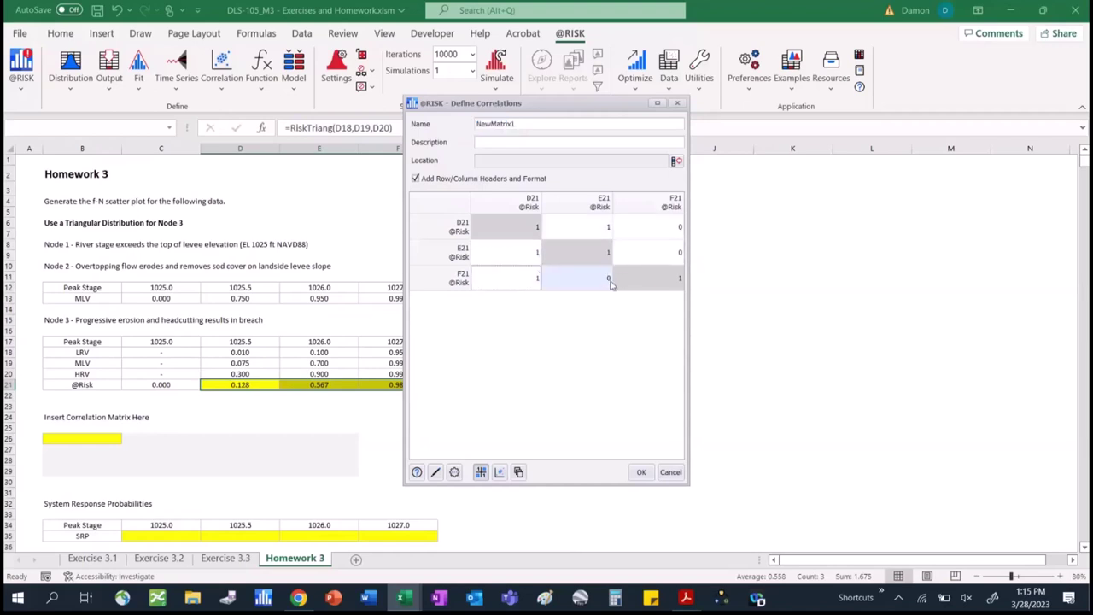
double_click(608, 277)
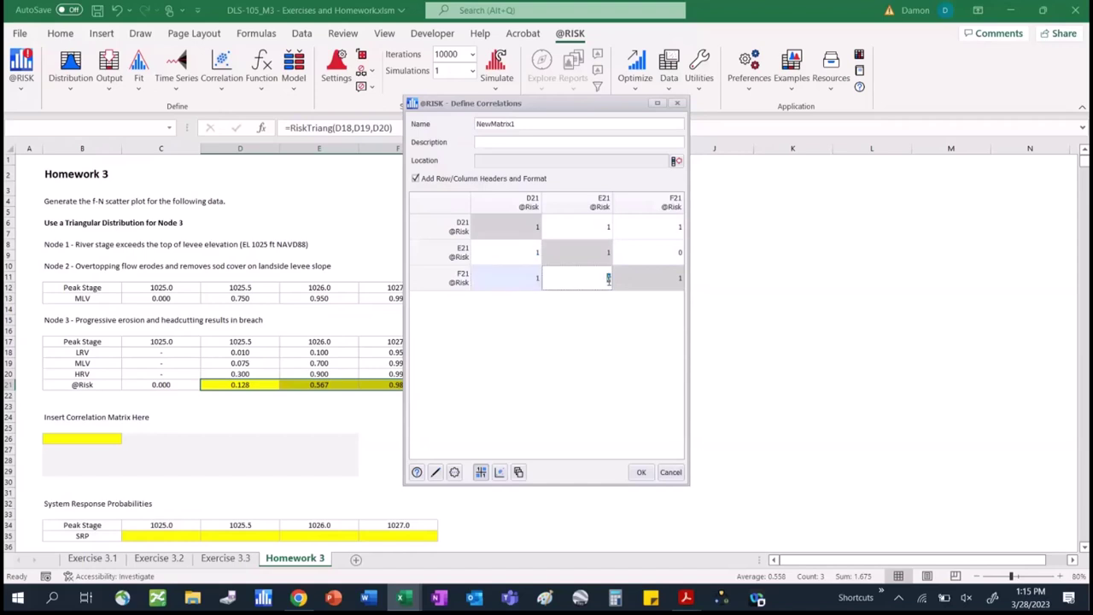
text(1)
key(Return)
Accept the correlation definition and write the matrix to the worksheet starting at cell B26.
click(641, 472)
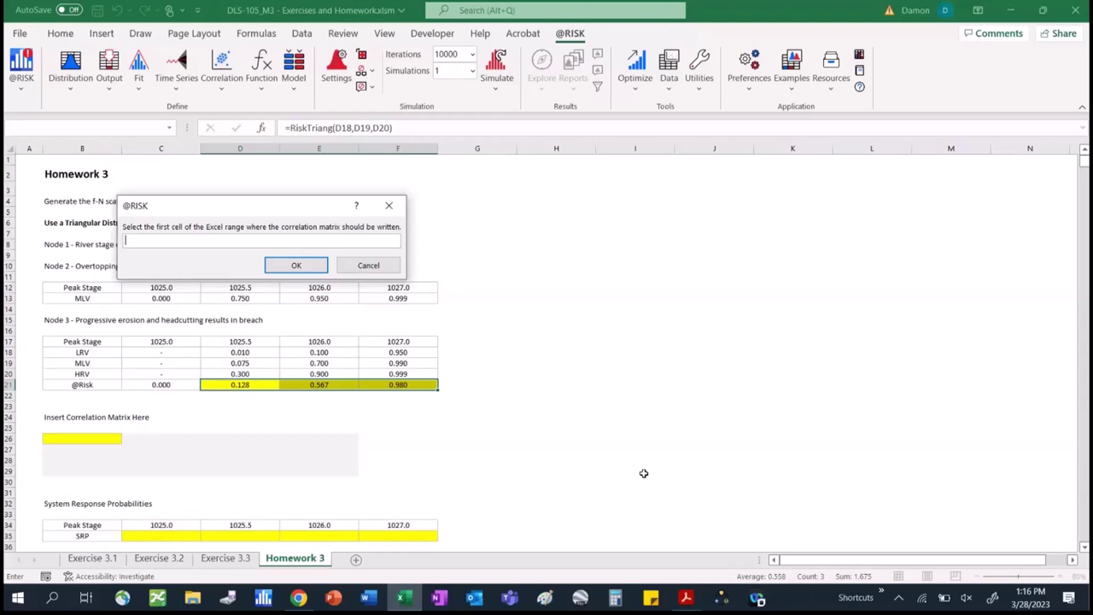
click(105, 439)
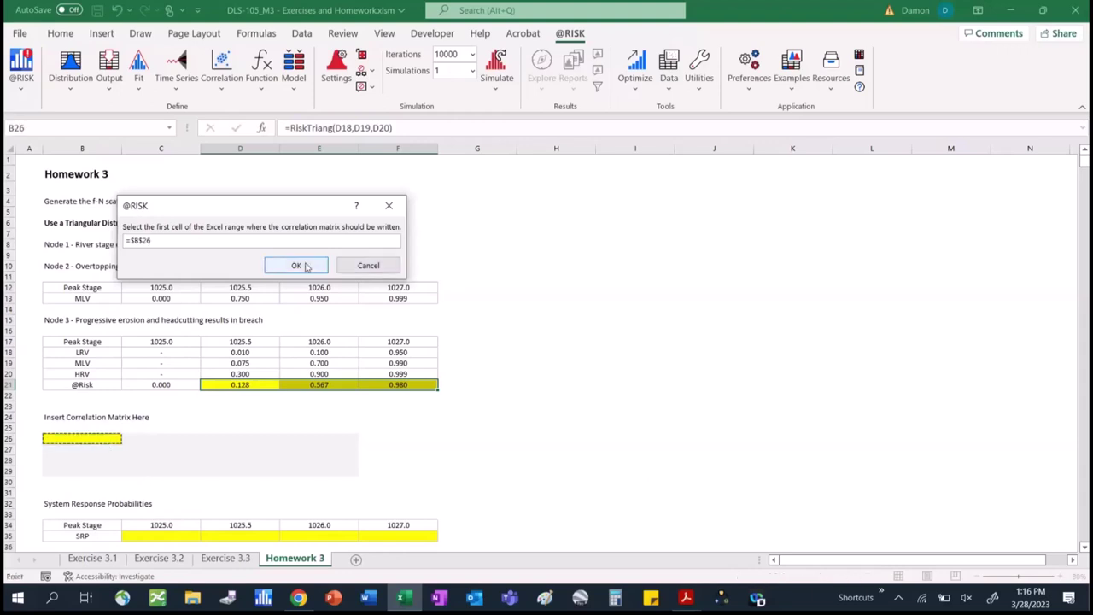
click(296, 265)
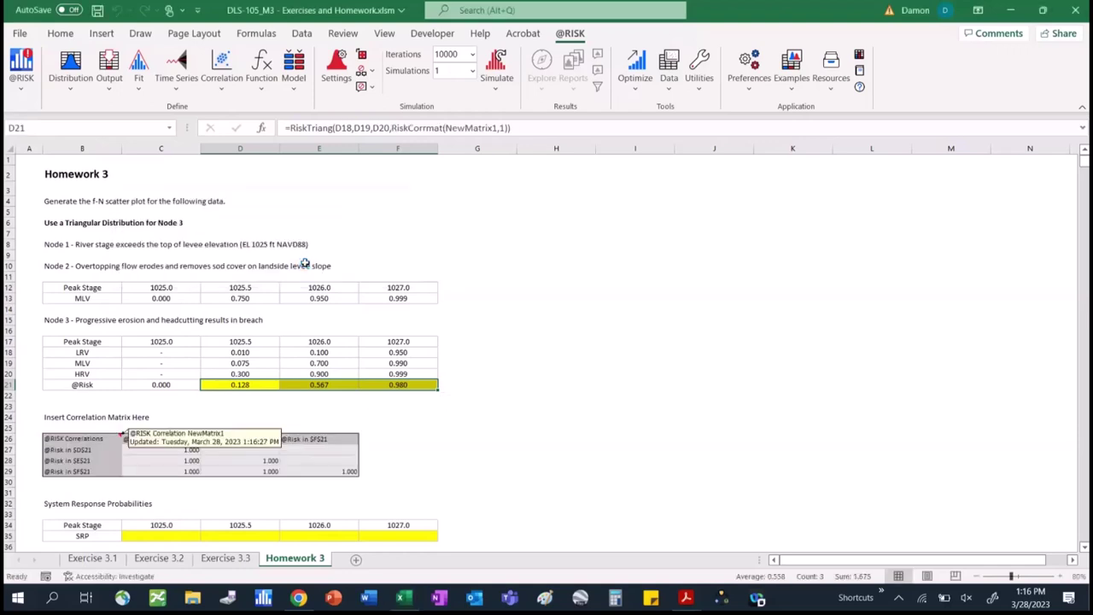
click(661, 490)
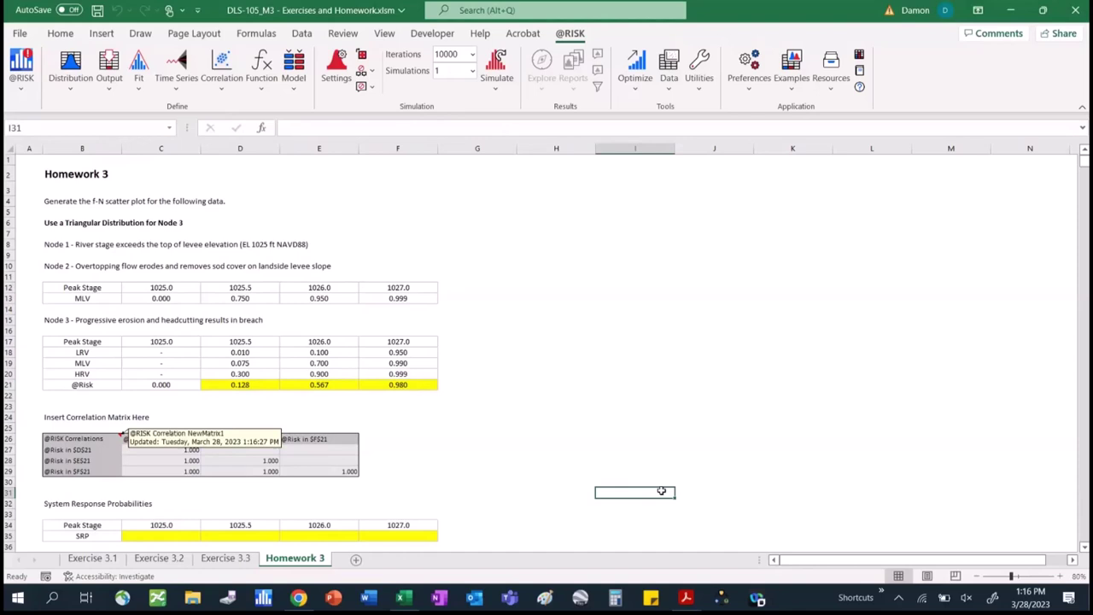
Enter 0 in C35 as the system response probability for peak stage 1025.0.
key(Down)
key(Down)
key(Down)
key(Down)
key(Down)
key(Down)
key(Down)
key(Down)
key(Down)
key(Down)
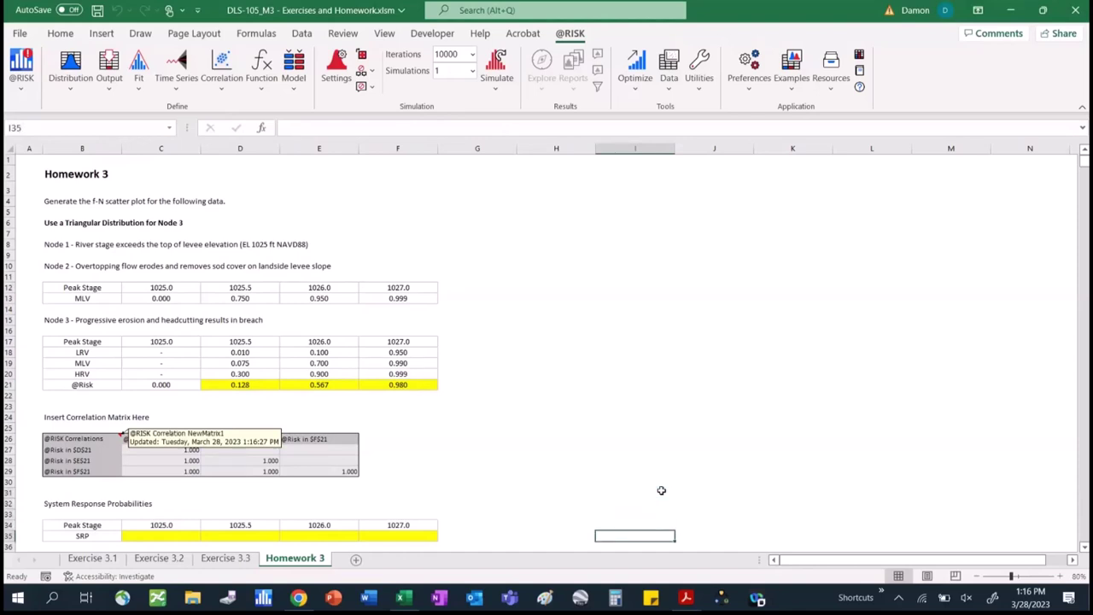
key(Down)
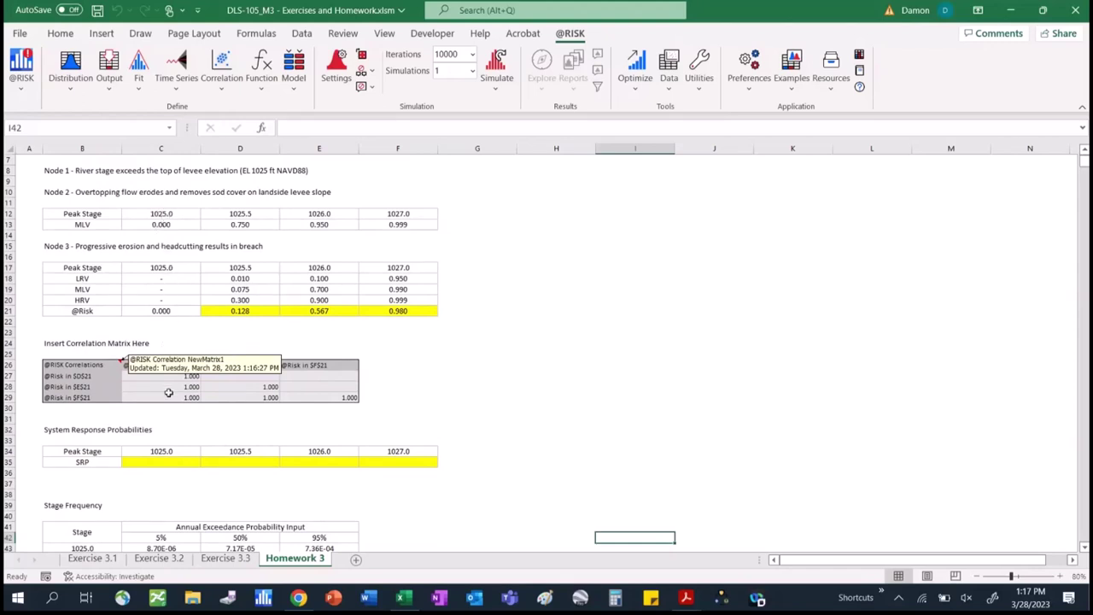
click(187, 467)
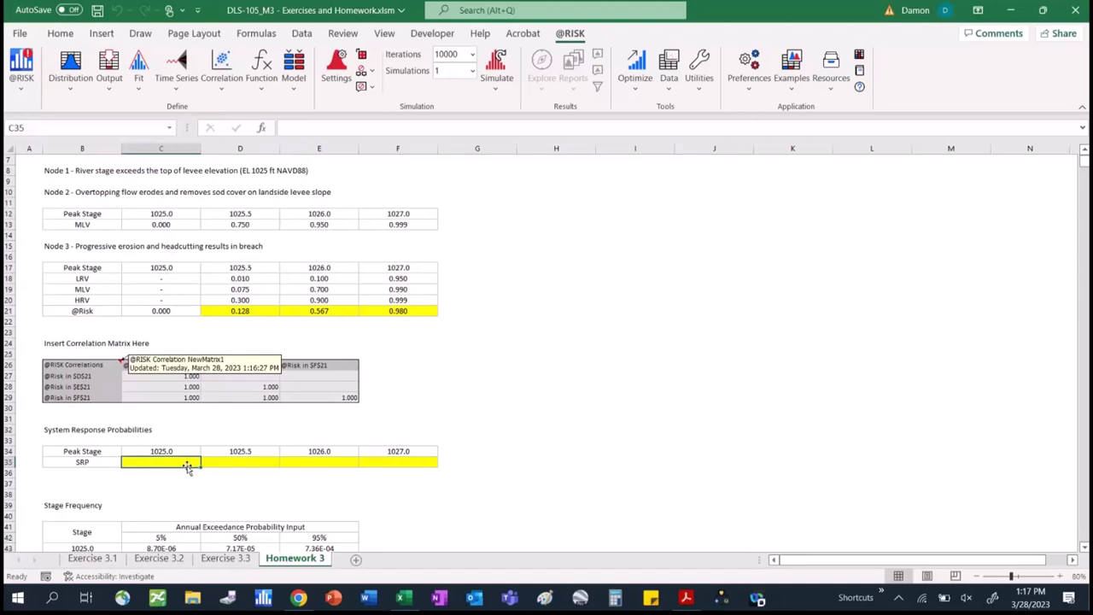
text(0)
key(Tab)
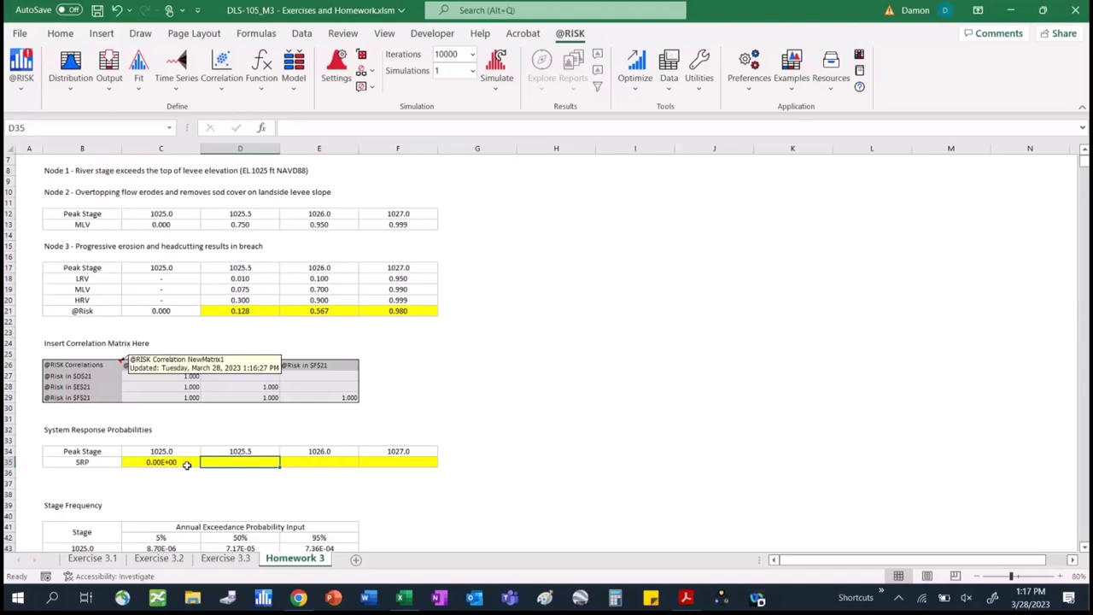
Enter =1*D13*D21 in D35 as the system response probability for peak stage 1025.5.
text(=1)
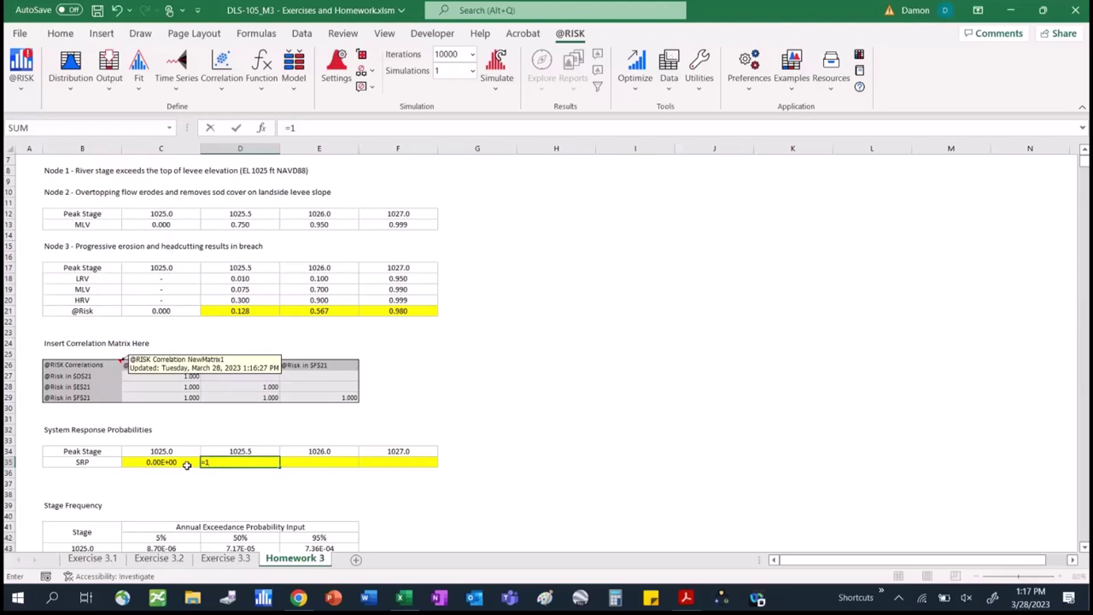
text(*)
click(264, 223)
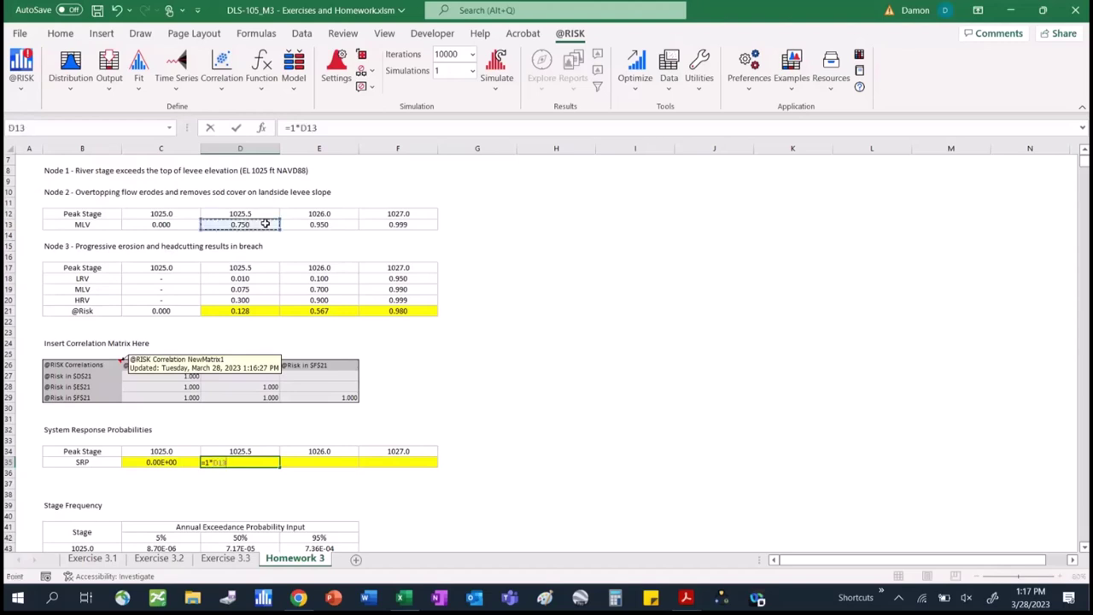
text(*)
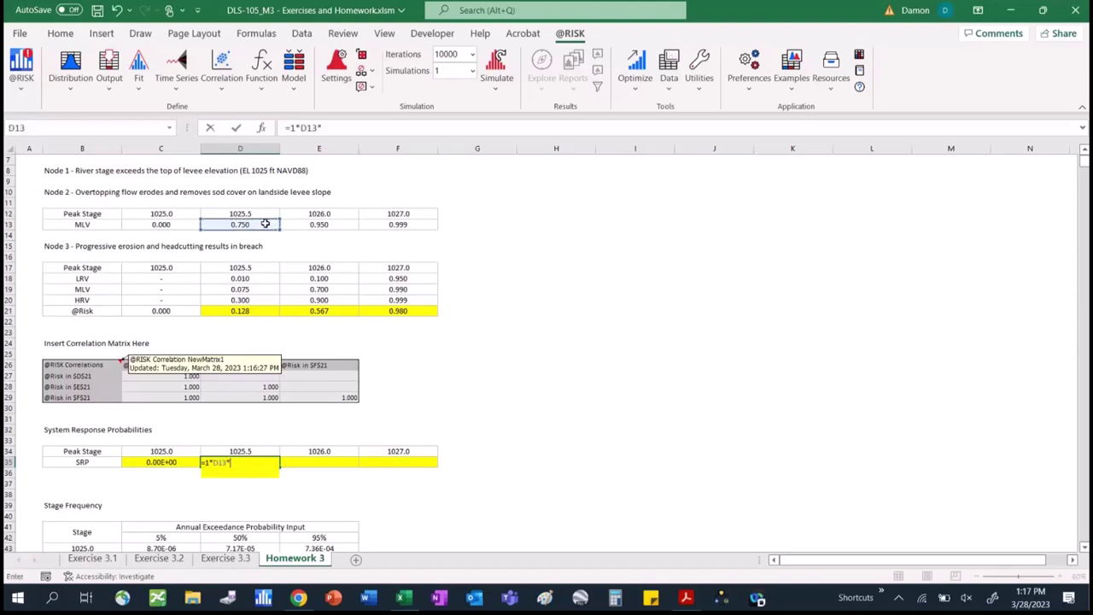
click(256, 310)
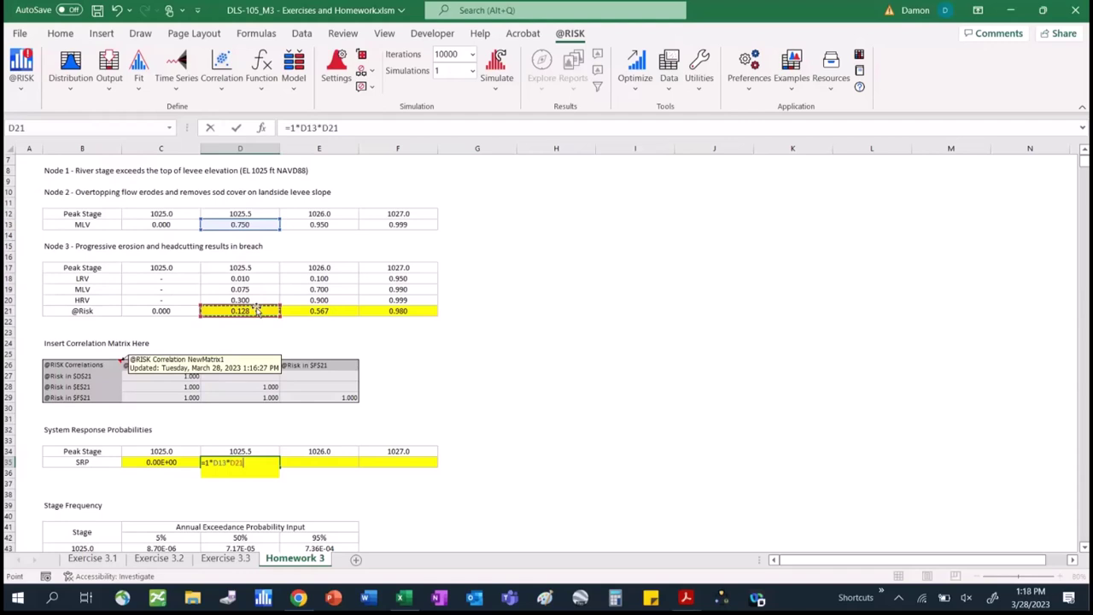
key(Return)
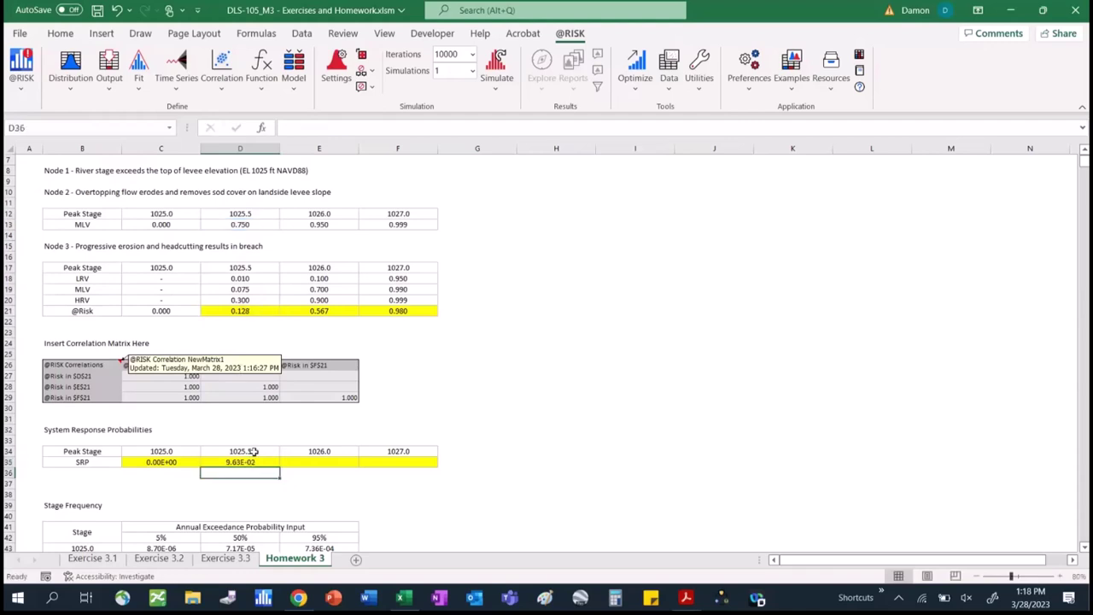
Fill the system response probability formula from D35 across to F35 and check the cell references in E35.
click(253, 461)
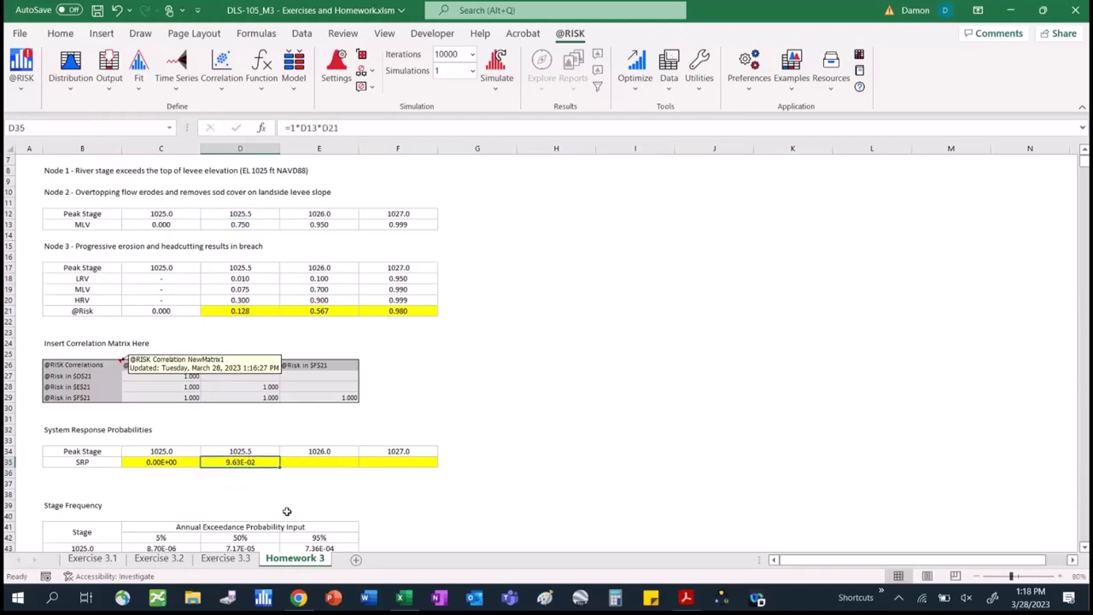
drag(275, 466, 416, 468)
click(311, 462)
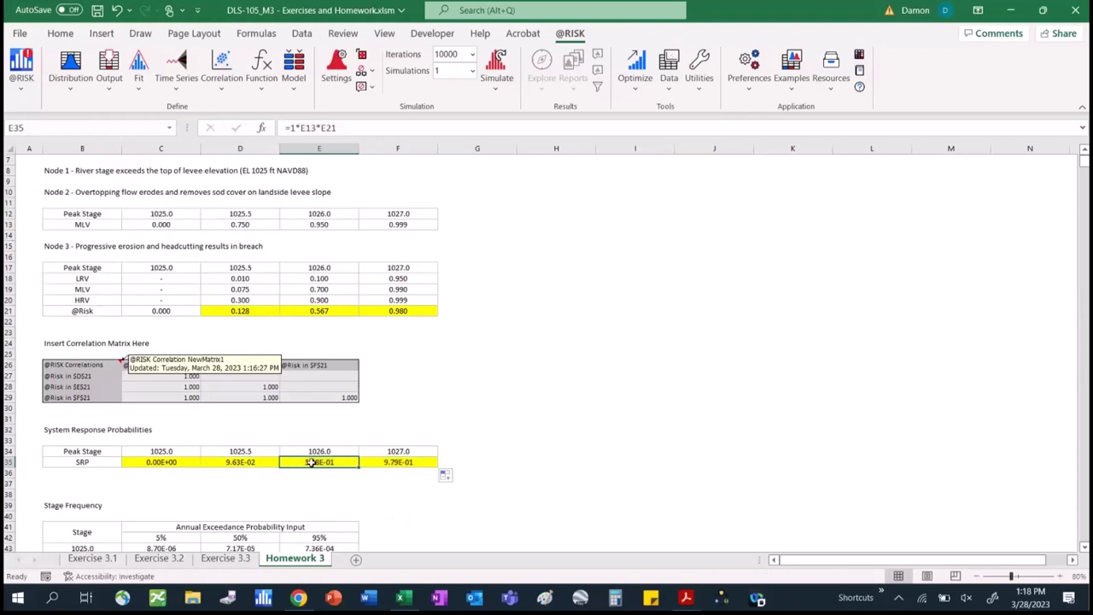
click(339, 126)
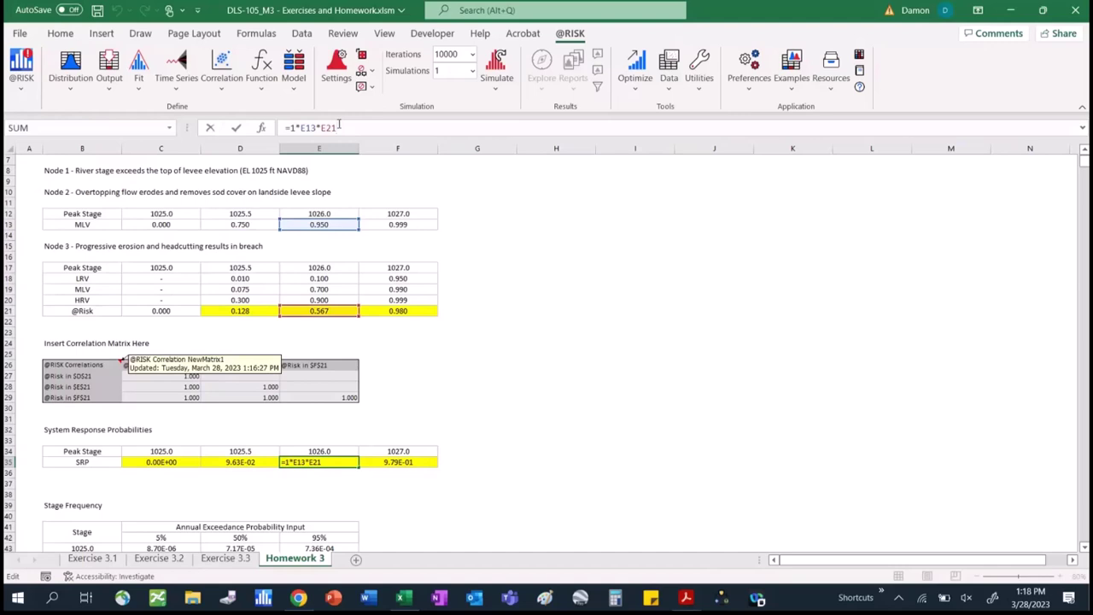
key(Return)
Examine the non-exceedance Z-variates for stage 1025.0 against the annual exceedance probability inputs in the Stage Frequency section.
key(Down)
key(Down)
key(Down)
key(Down)
key(Down)
key(Down)
key(Down)
key(Down)
key(Down)
key(Down)
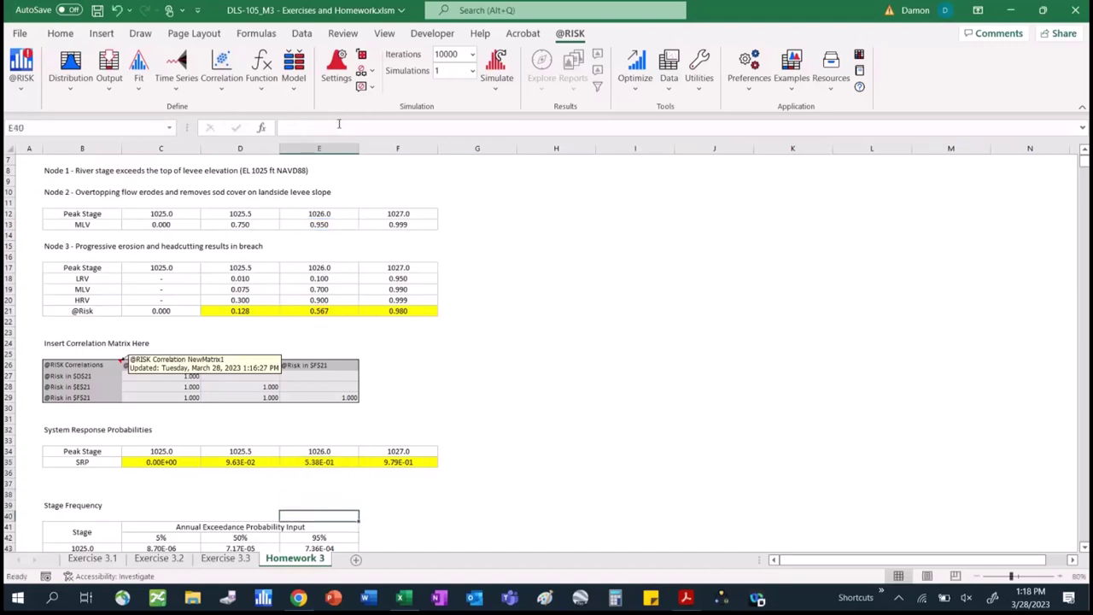
key(Down)
key(Down)
key(Down)
key(Down)
key(Down)
key(Down)
key(Down)
key(Down)
key(Down)
key(Down)
key(Down)
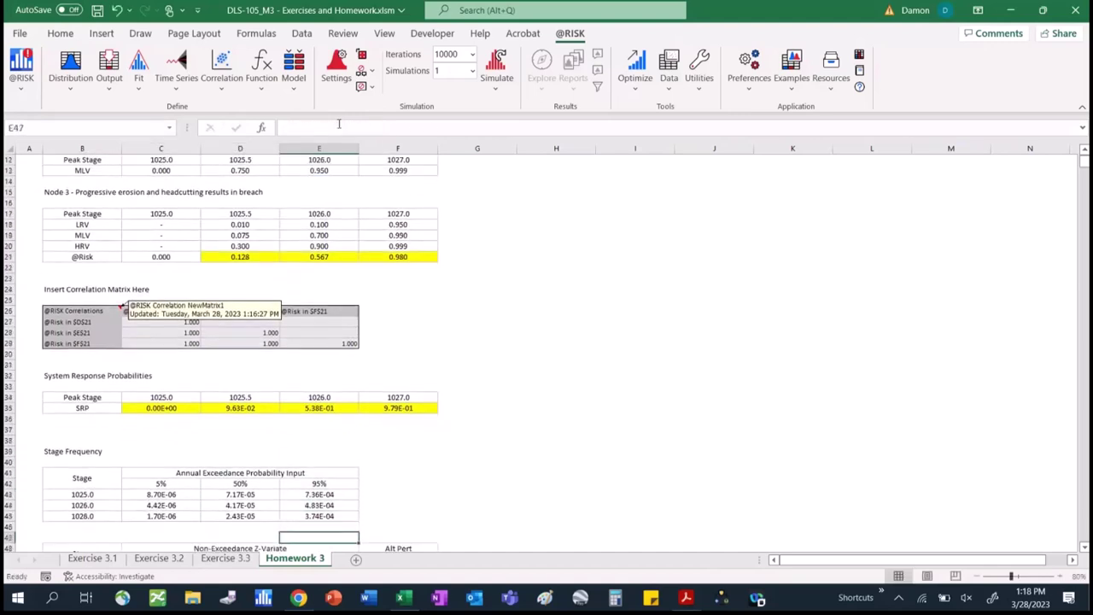
key(Down)
key(Down)
key(Down)
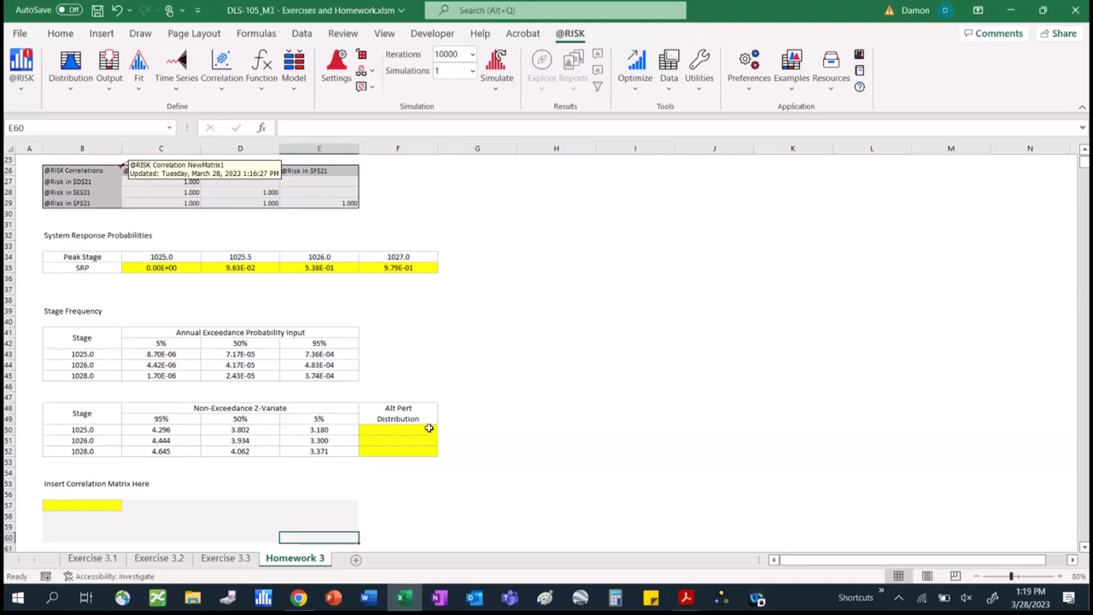
drag(181, 428, 320, 431)
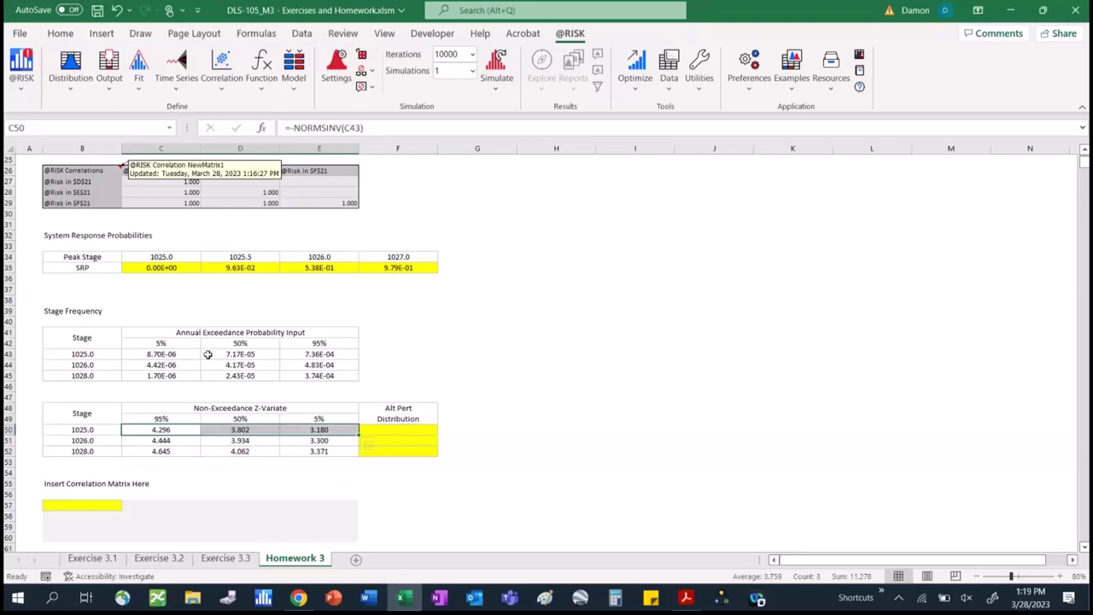
drag(193, 353, 316, 354)
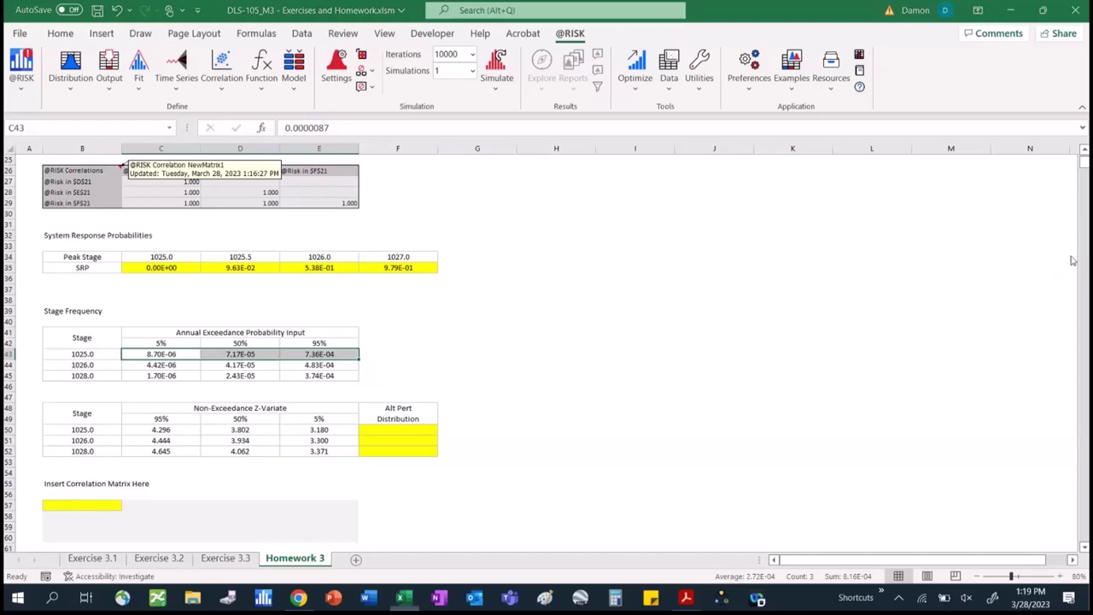
Review the Node 1 description in row 8 about the river stage exceeding the top of levee elevation.
key(Up)
key(Up)
key(Up)
key(Up)
key(Up)
key(Up)
key(Up)
key(Up)
key(Up)
key(Up)
key(Up)
key(Up)
key(Up)
key(Up)
key(Up)
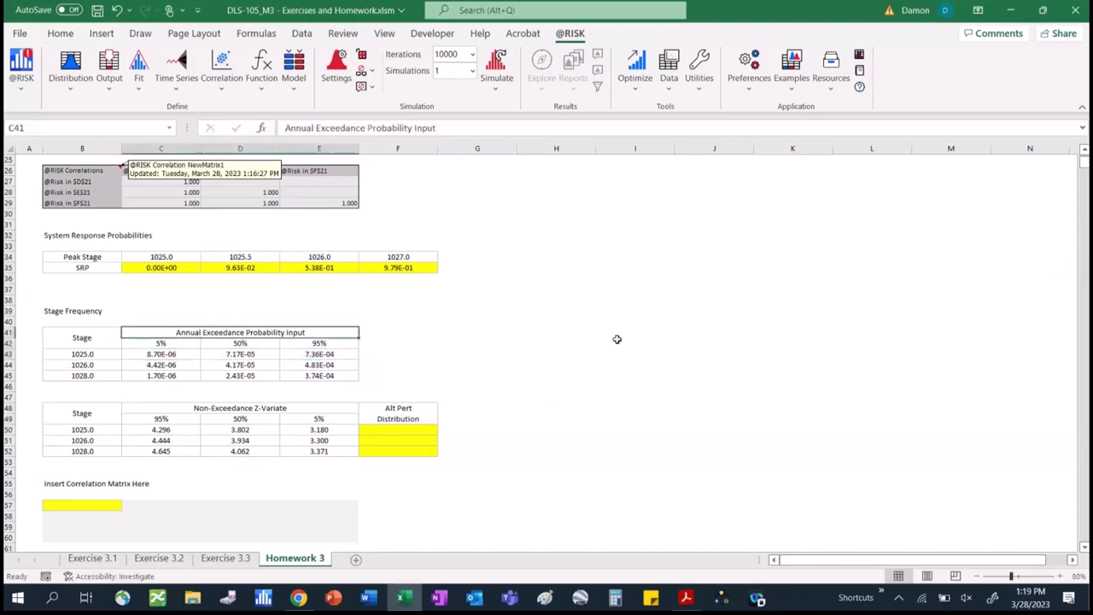
key(Up)
key(Up)
key(Up)
key(Up)
key(Up)
key(Up)
key(Up)
key(Up)
key(Up)
key(Up)
key(Up)
key(Up)
key(Up)
key(Up)
key(Up)
key(Up)
key(Up)
key(Up)
key(Up)
key(Up)
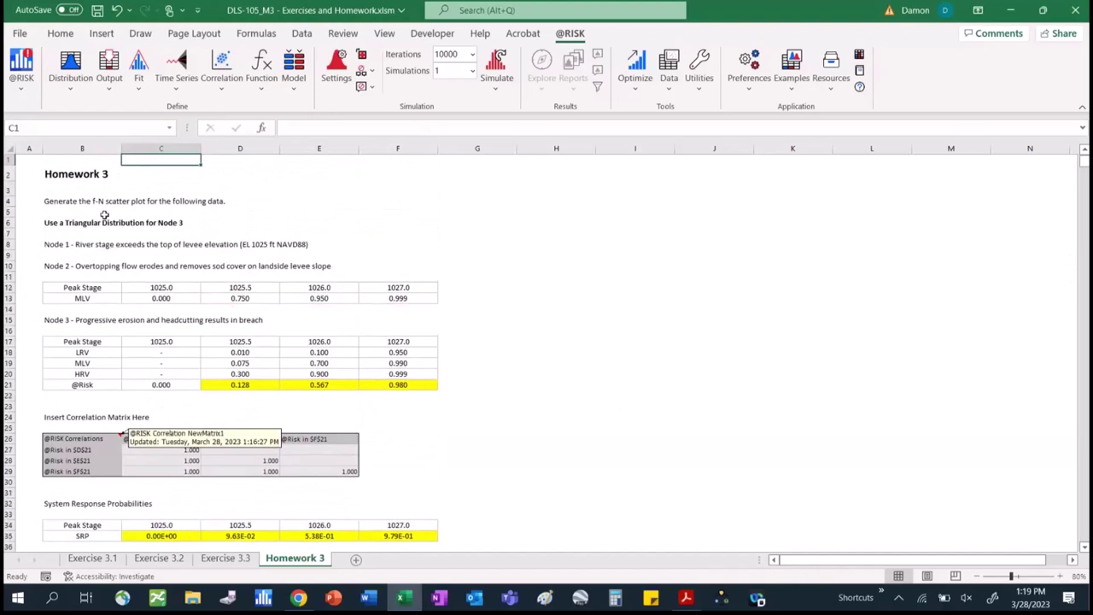
drag(51, 242, 301, 253)
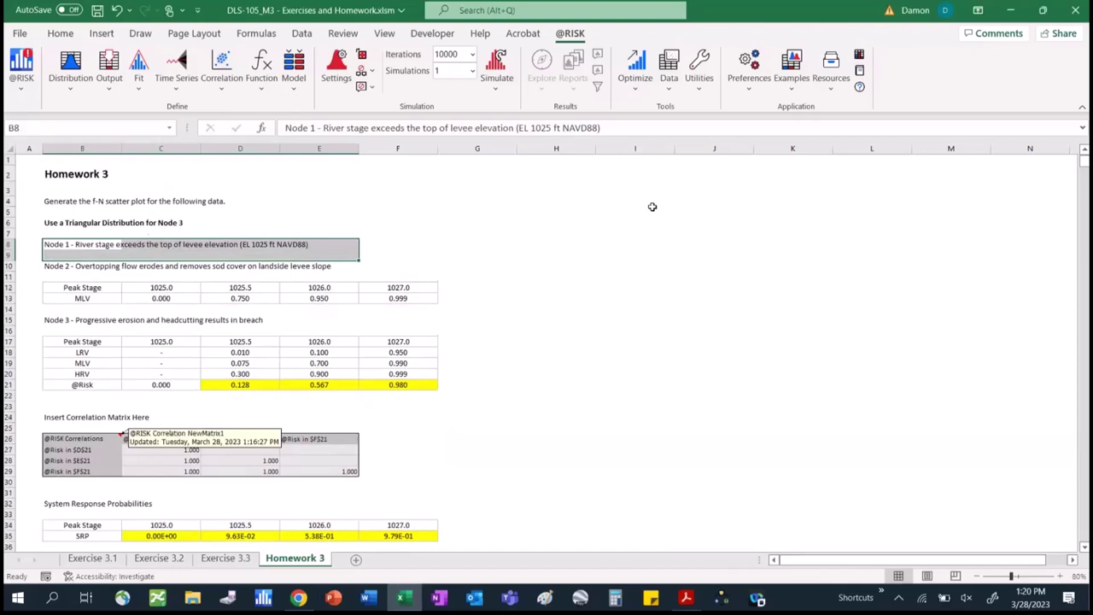
click(586, 304)
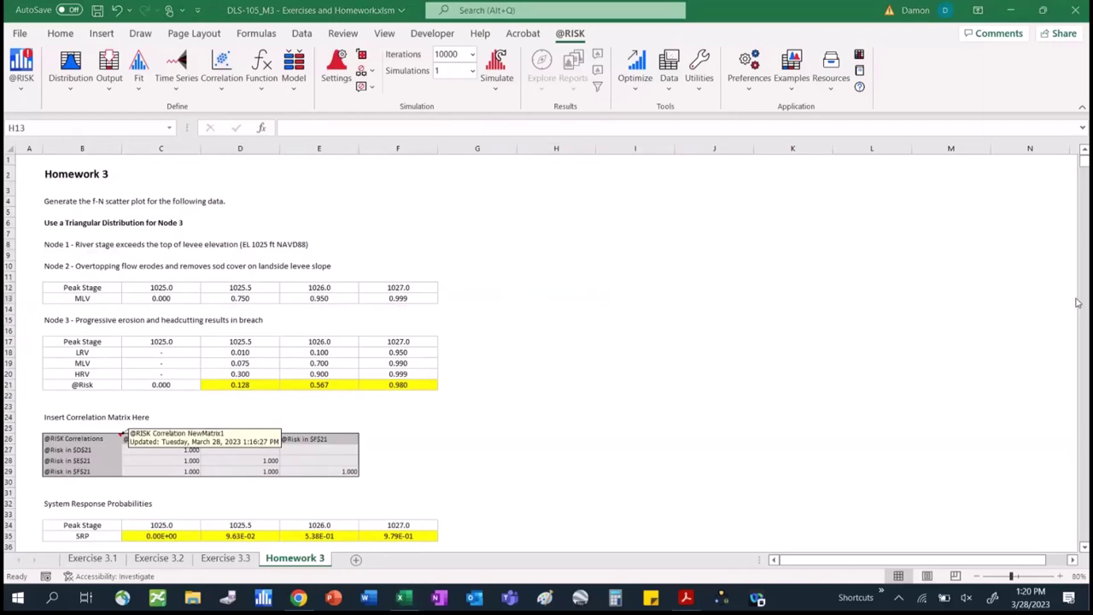
Enter =RiskPertAlt(E49,E50,D49,D50,C49,C50) in F50 as the Alt Pert distribution for stage 1025.0.
key(Down)
key(Down)
key(Down)
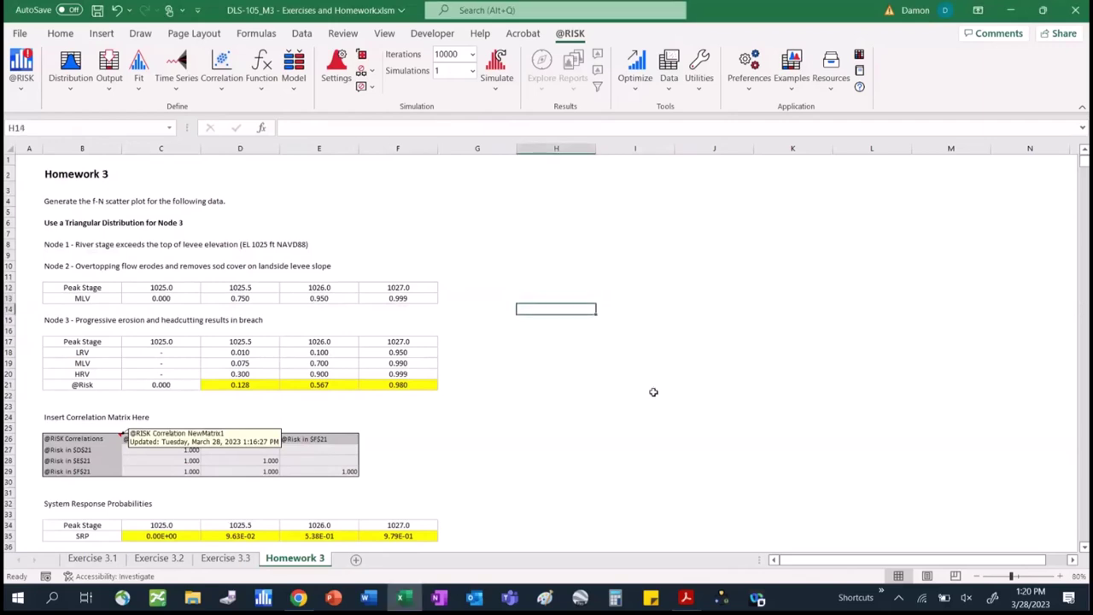
key(Down)
key(Down)
key(Down)
key(Down)
key(Down)
key(Down)
key(Down)
key(Down)
key(Down)
key(Down)
key(Down)
key(Down)
key(Down)
key(Down)
key(Down)
key(Down)
key(Down)
key(Down)
key(Down)
key(Down)
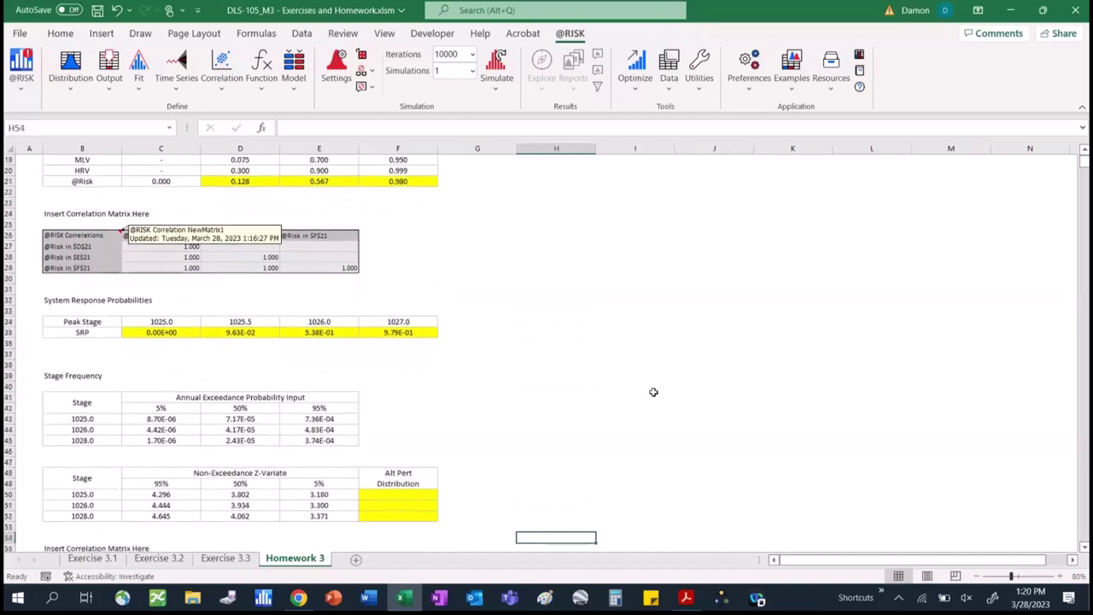
key(Down)
key(Down)
key(Down)
key(Down)
key(Down)
key(Down)
key(Down)
key(Down)
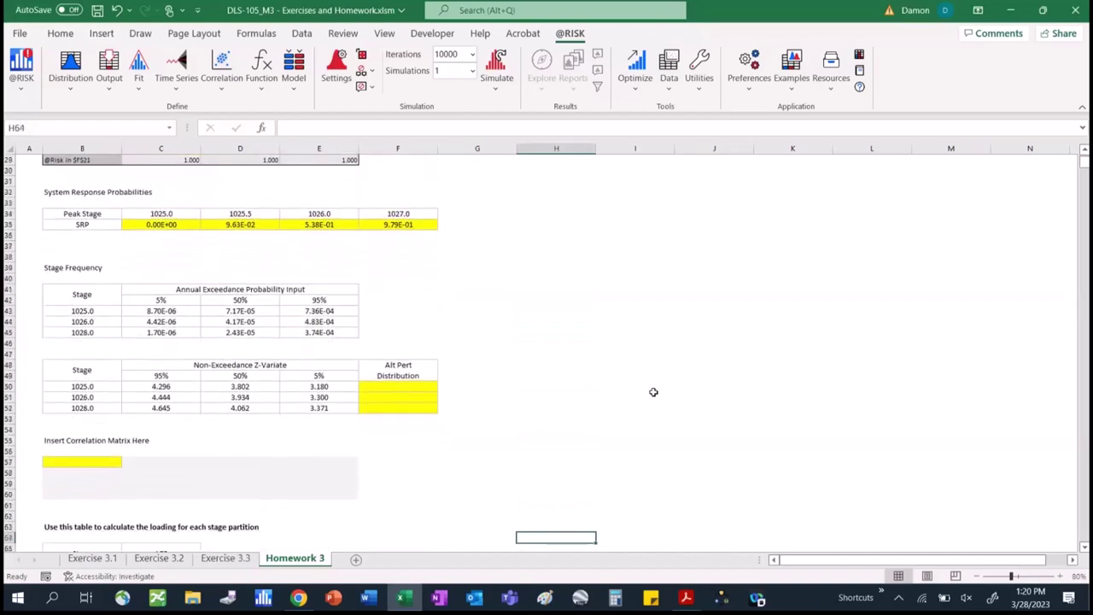
click(425, 391)
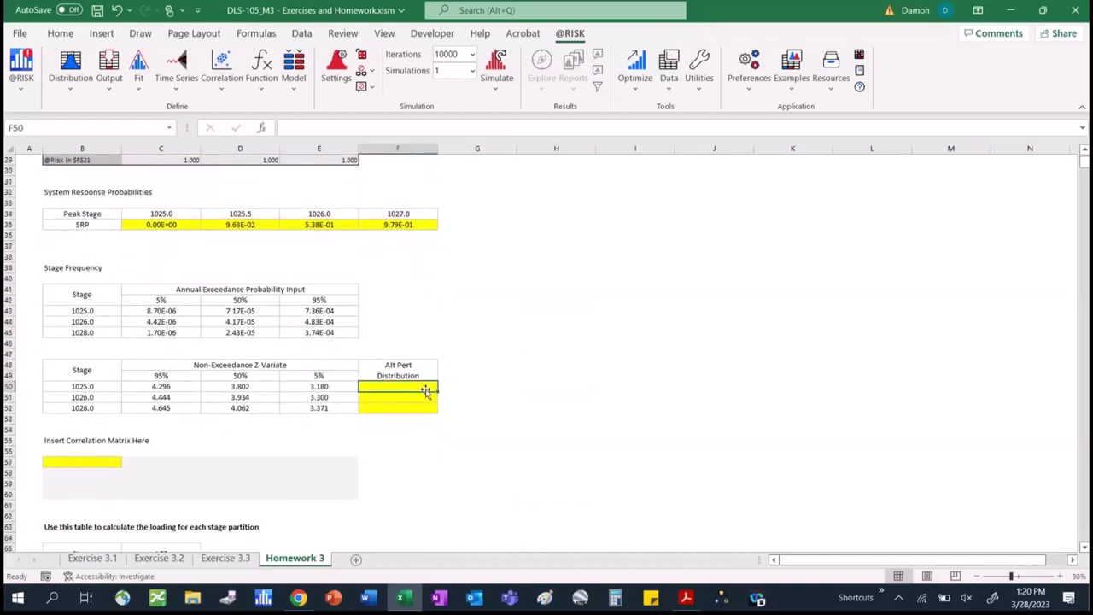
text(=)
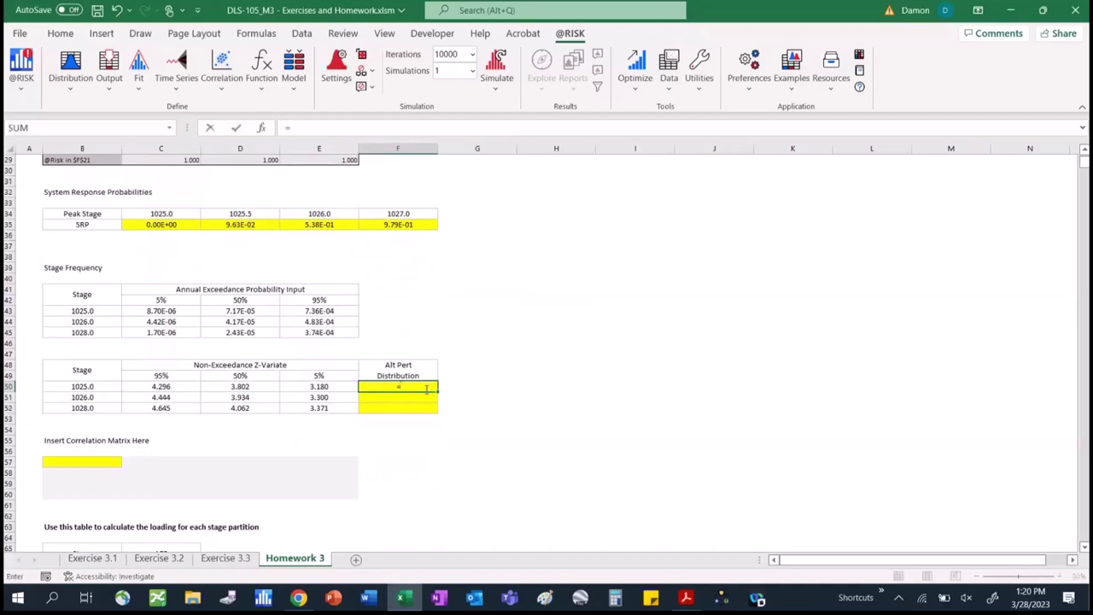
text(R)
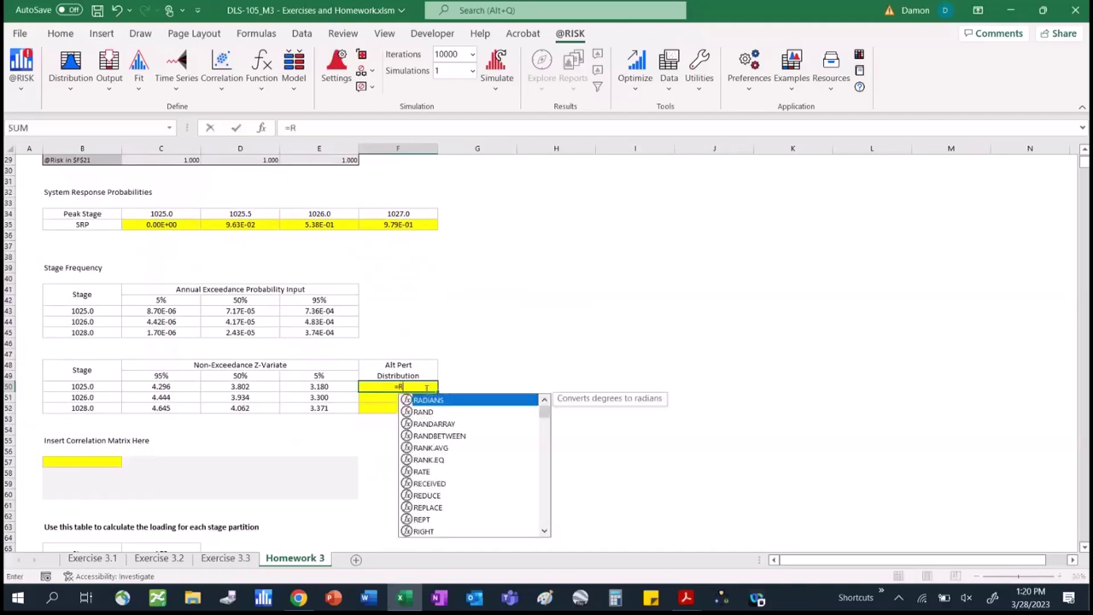
text(iskPertAlt)
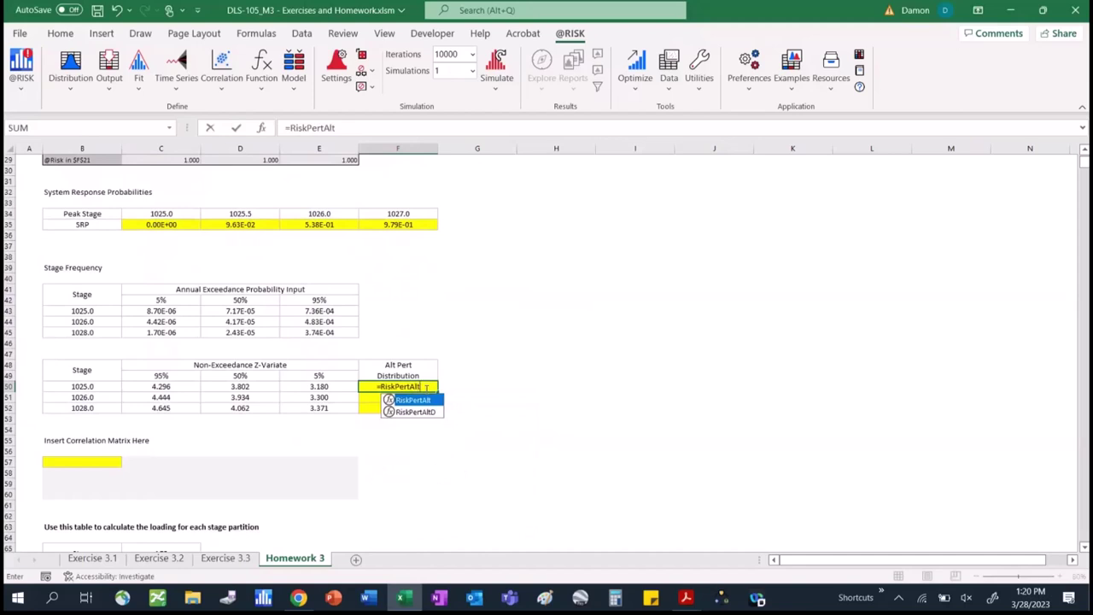
text(()
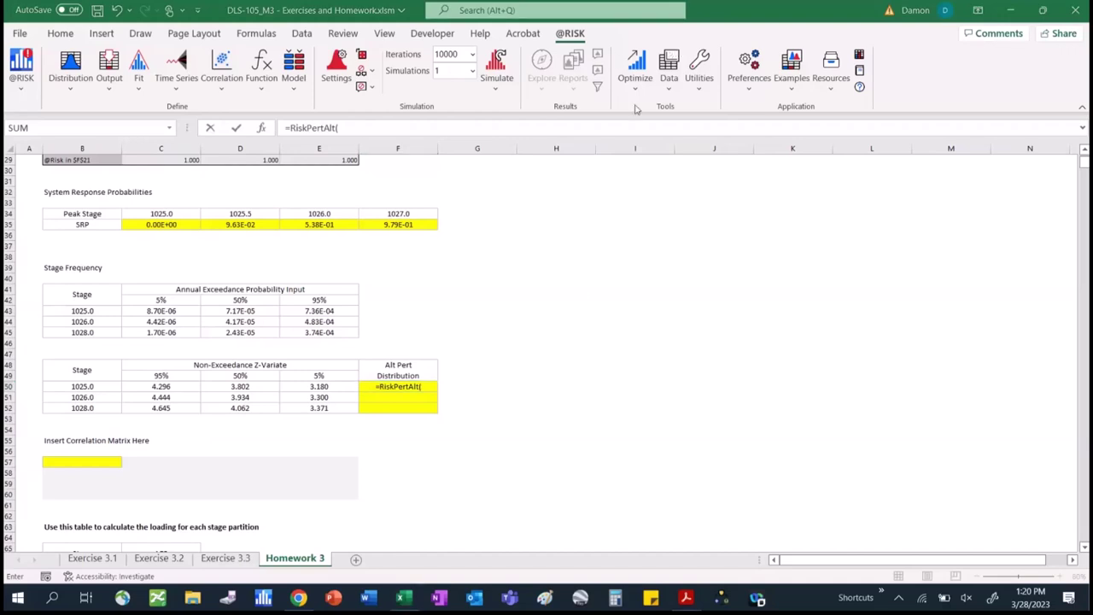
click(418, 386)
click(420, 386)
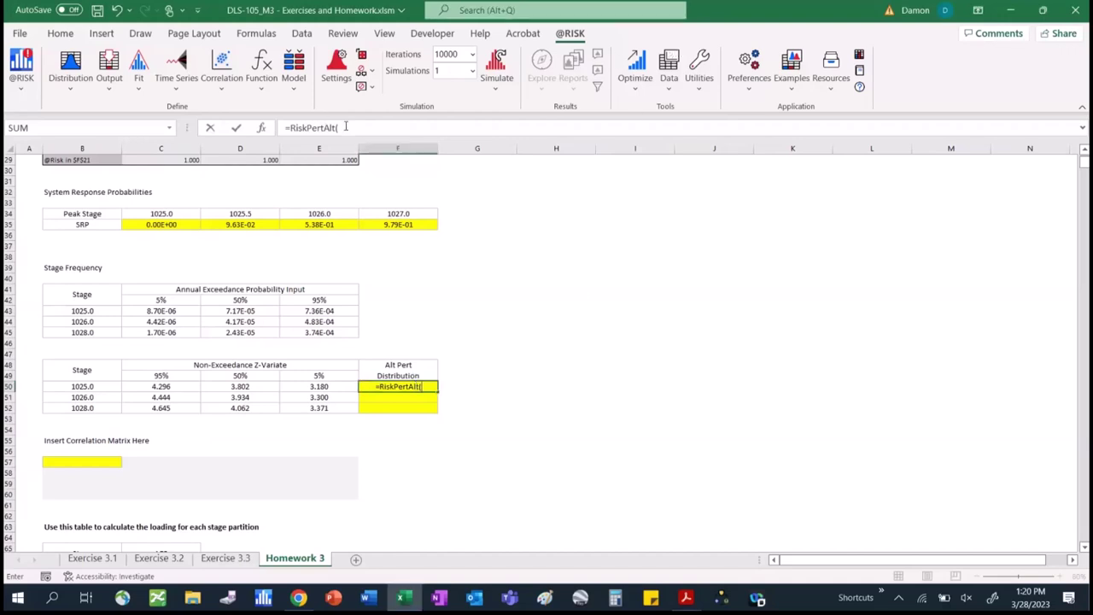
click(320, 375)
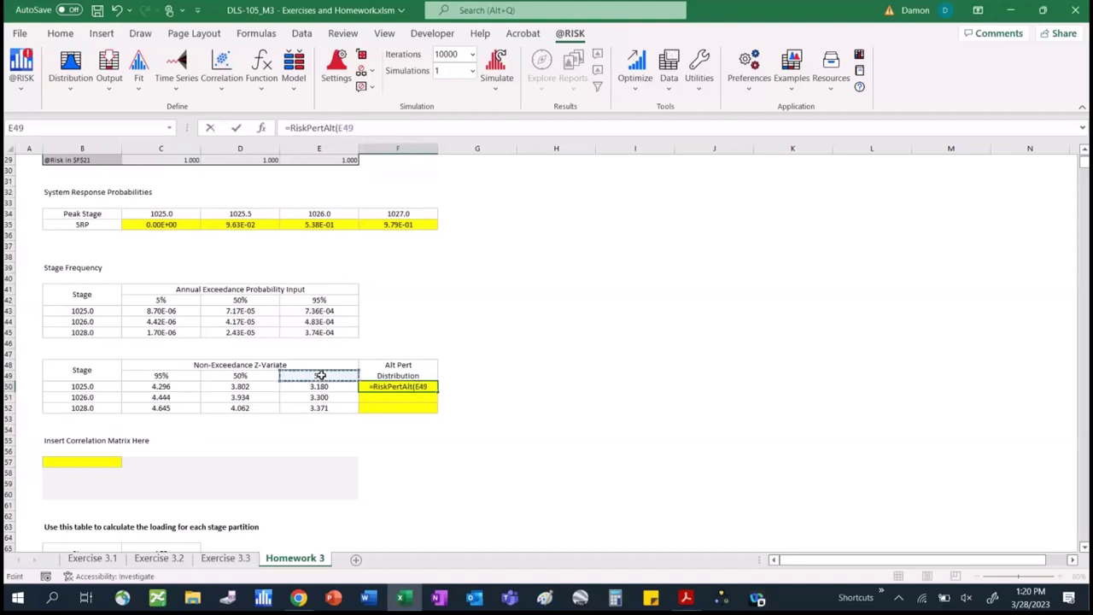
text(,)
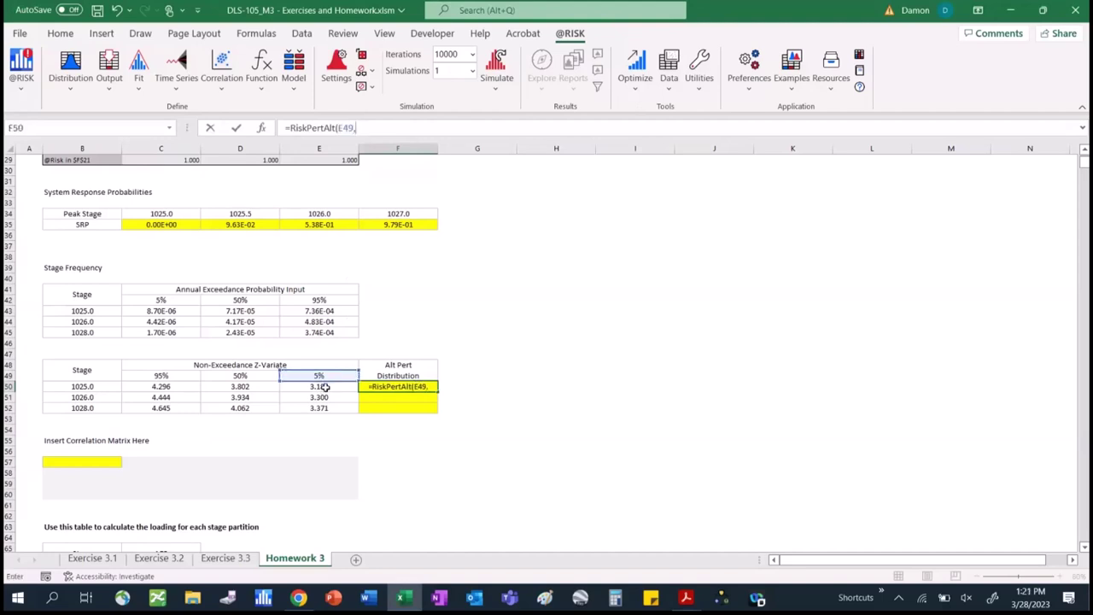
click(324, 387)
text(,)
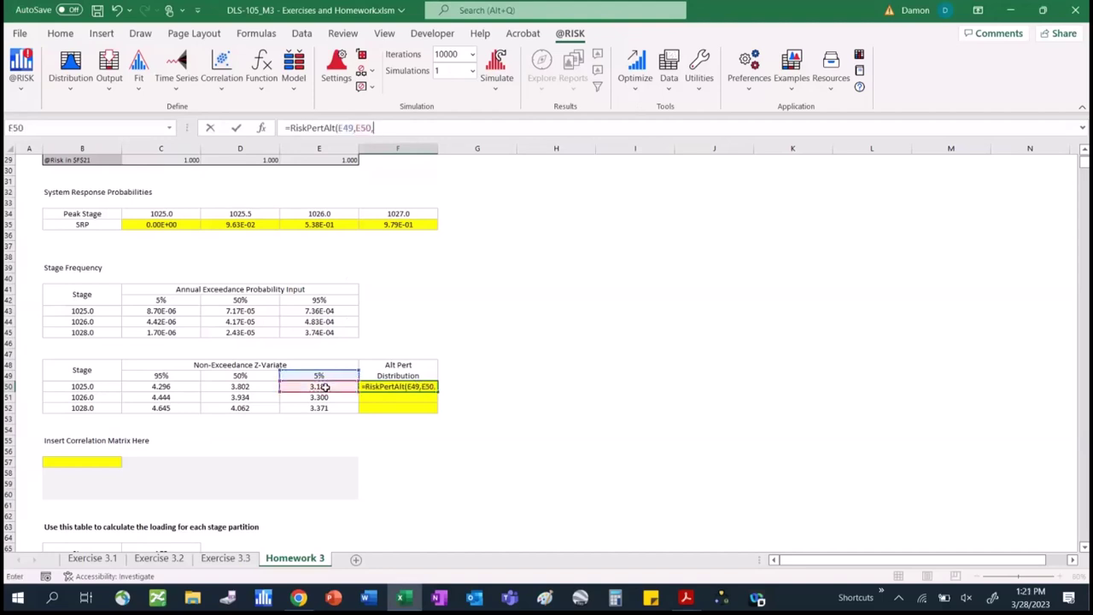
click(263, 376)
text(,)
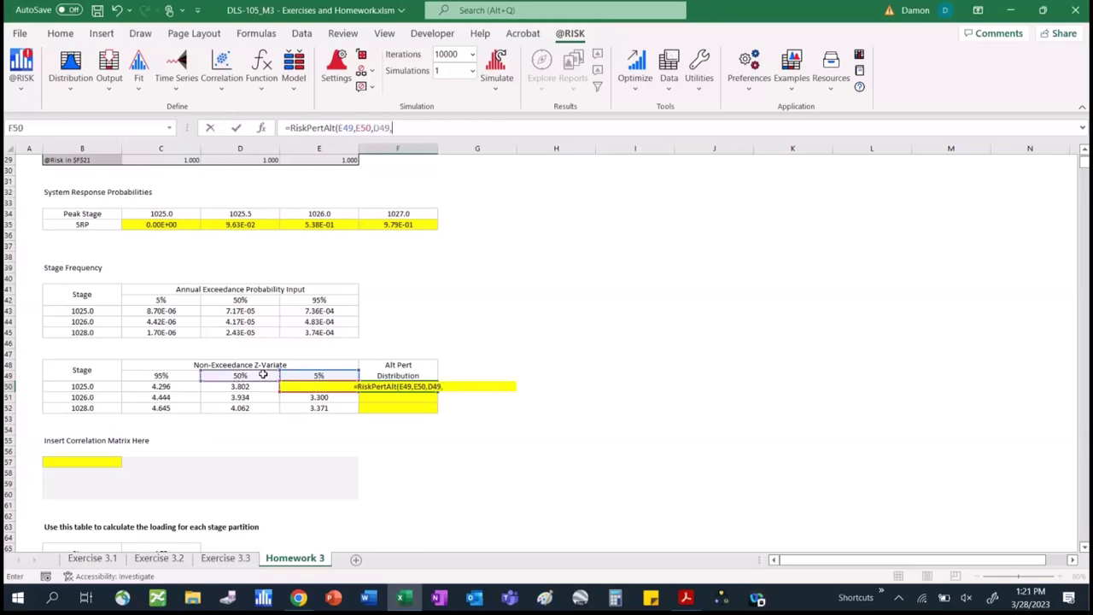
click(265, 387)
text(,)
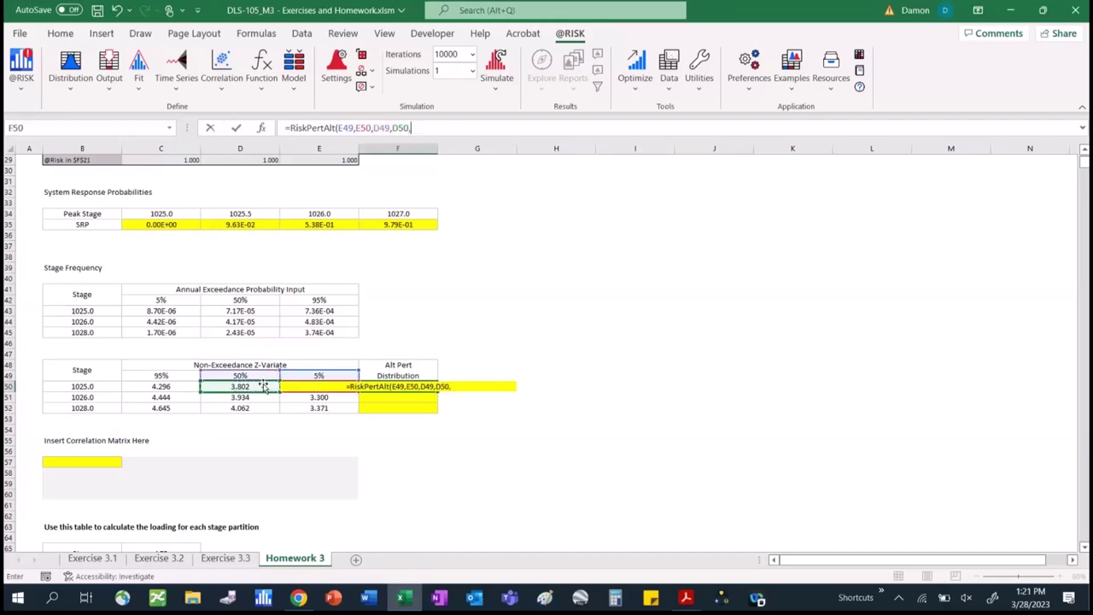
click(173, 376)
text(,)
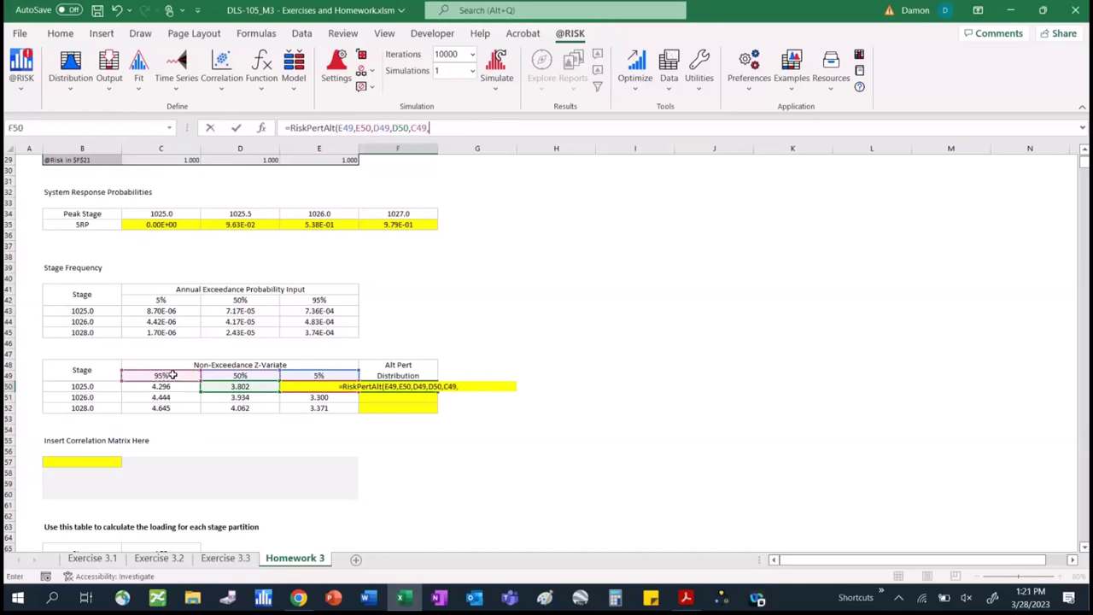
click(173, 387)
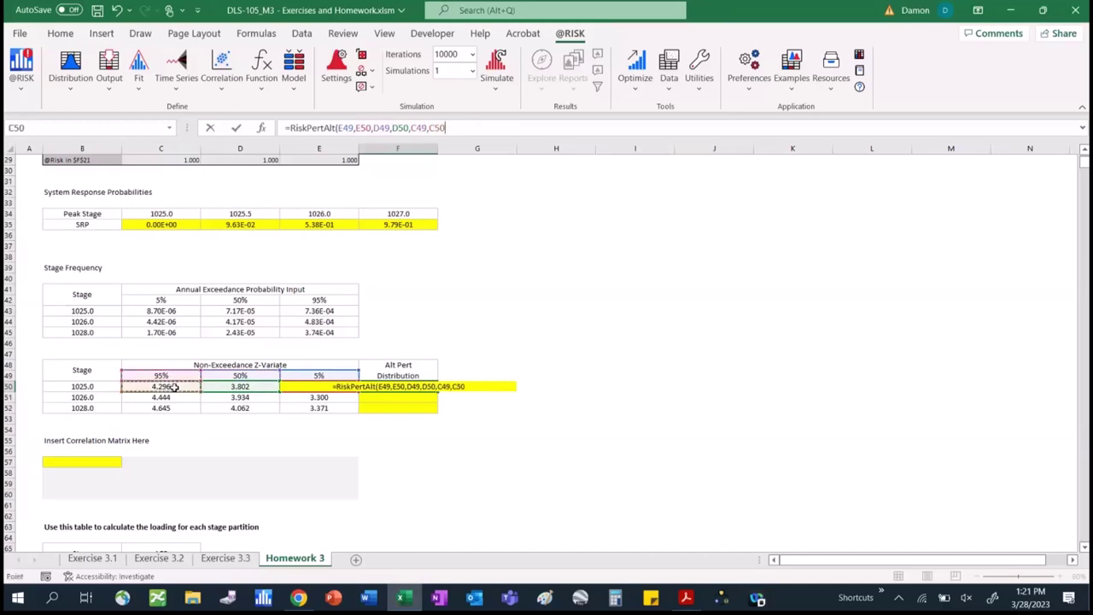
key(Return)
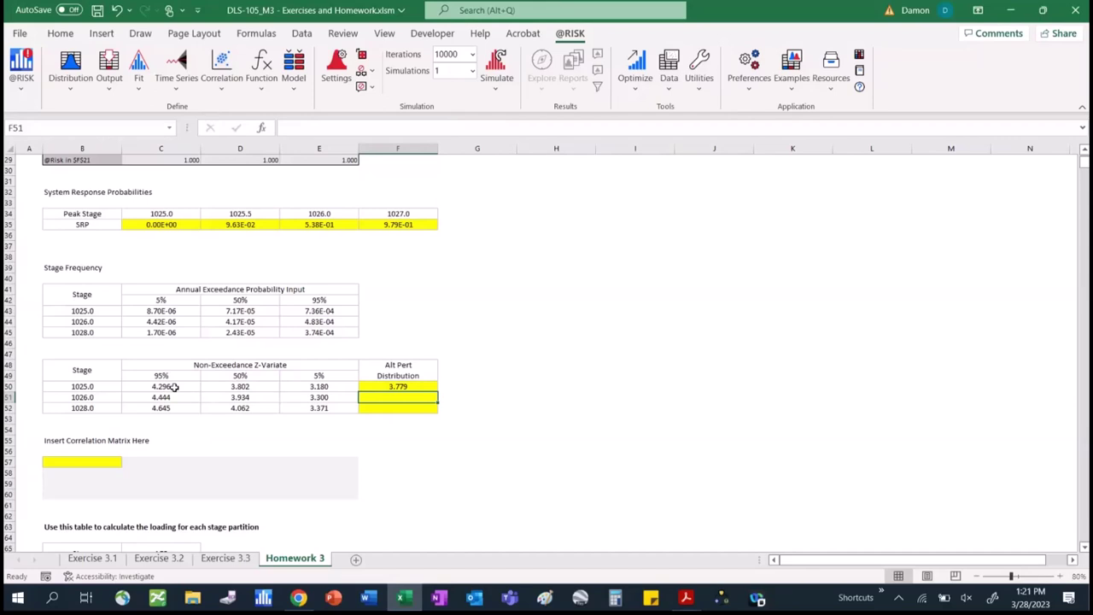
Try to fill the Alt Pert distribution formula from F50 down through F52.
click(412, 386)
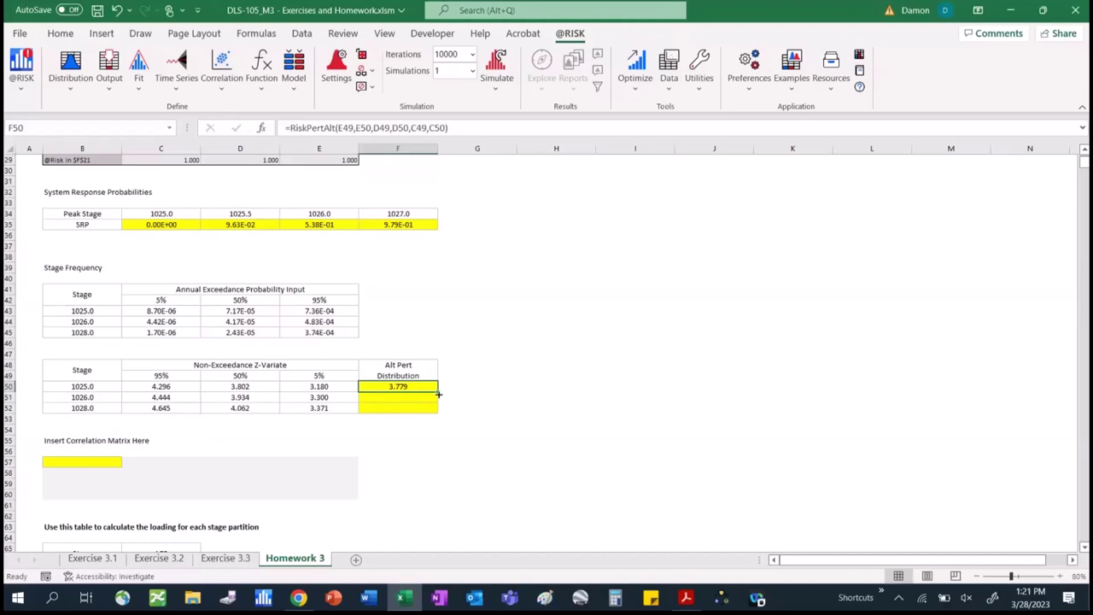
drag(438, 391, 438, 410)
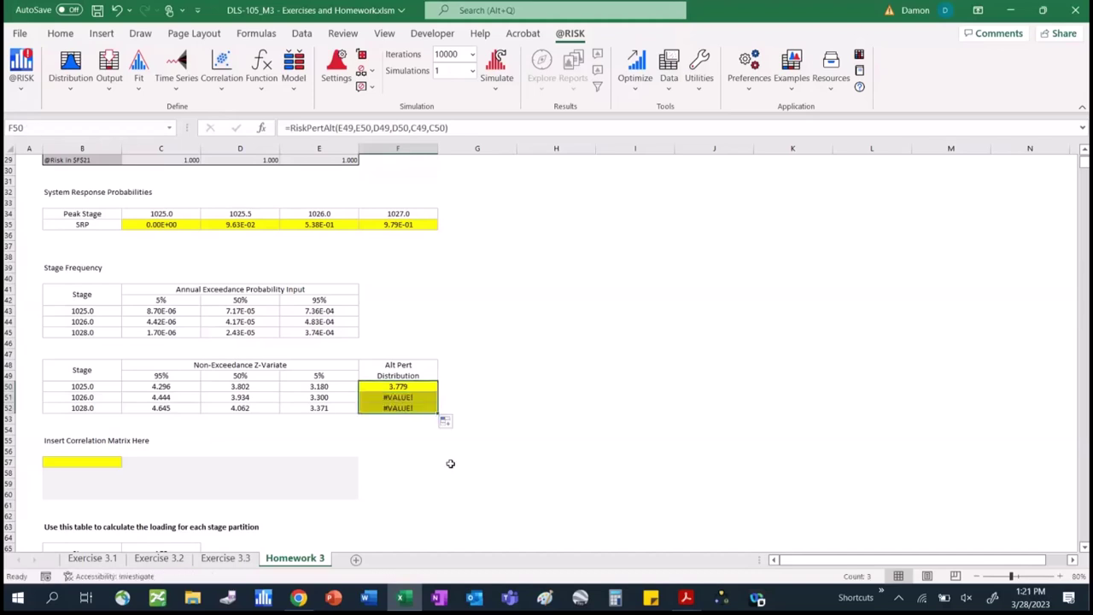
Make the E49, D49 and C49 percentile references absolute in F50's formula and fill it down through F52.
click(418, 386)
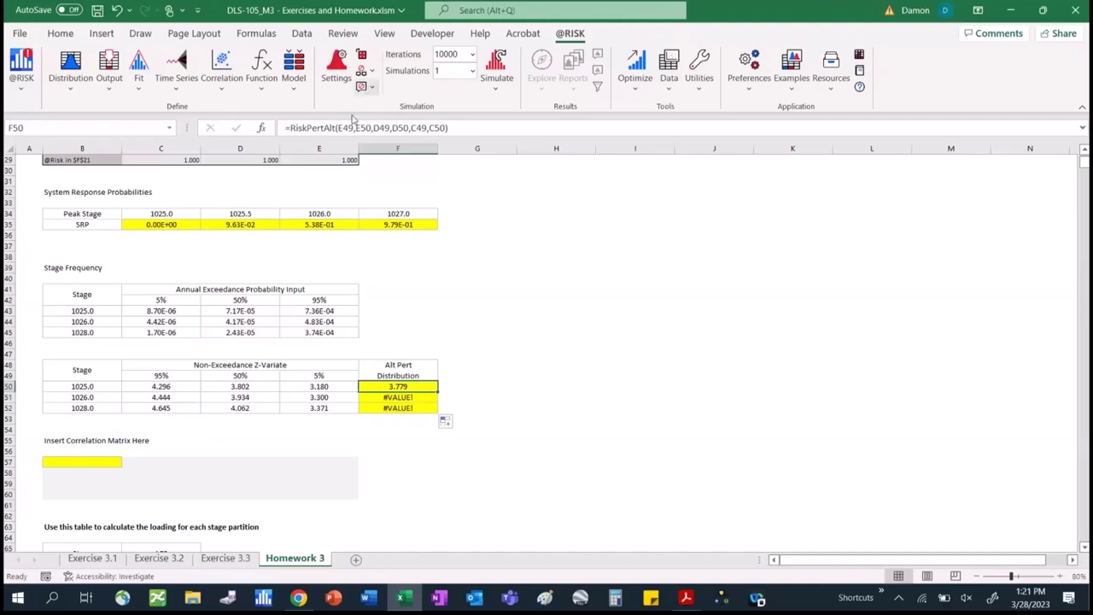
click(346, 128)
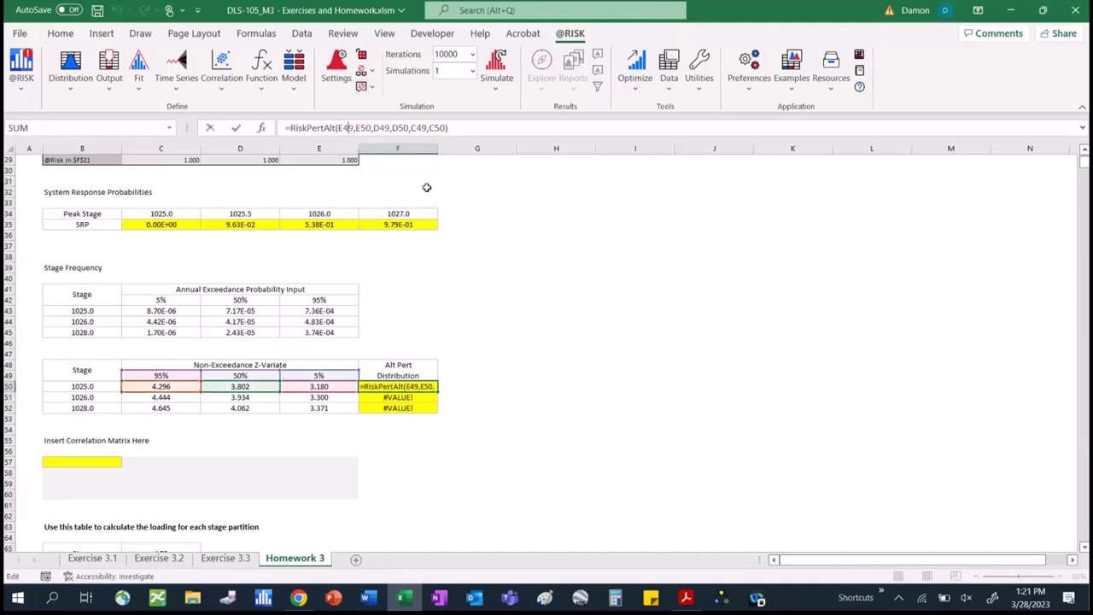
key(F4)
click(400, 127)
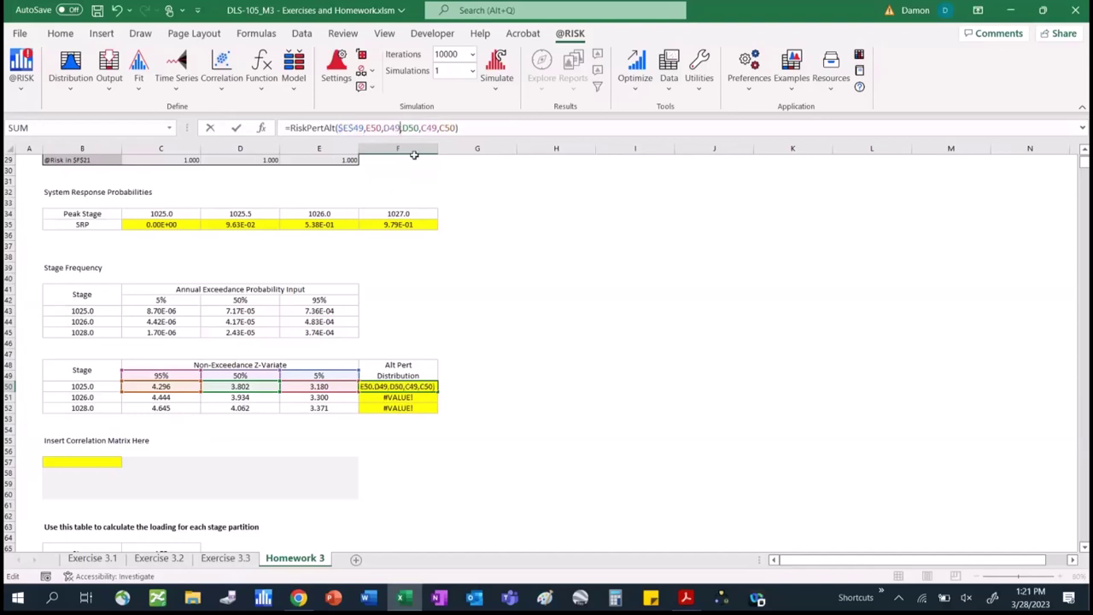
key(F4)
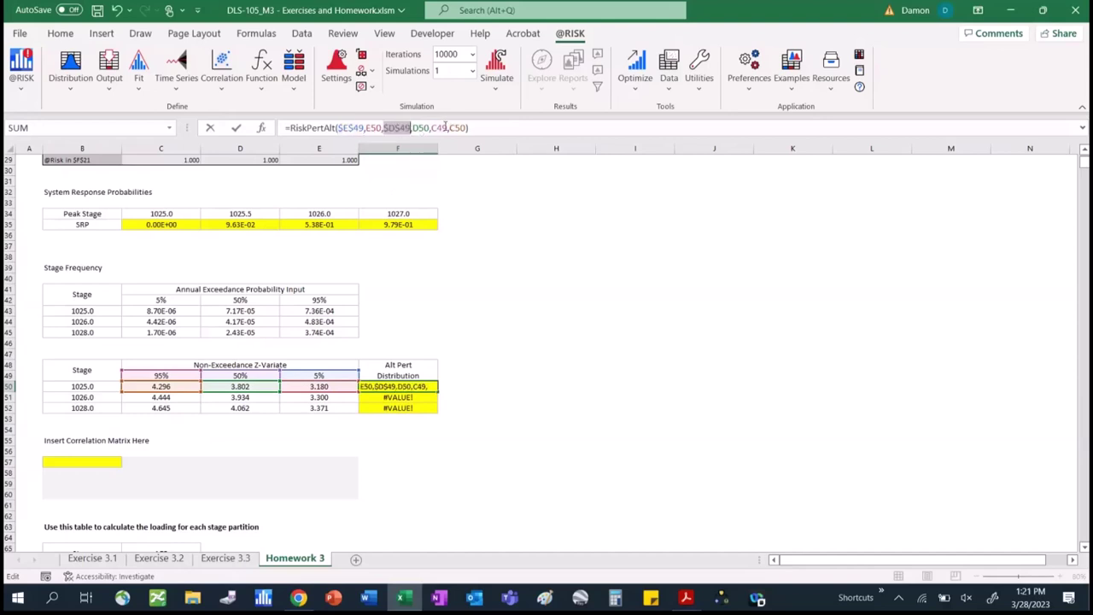
click(441, 127)
key(F4)
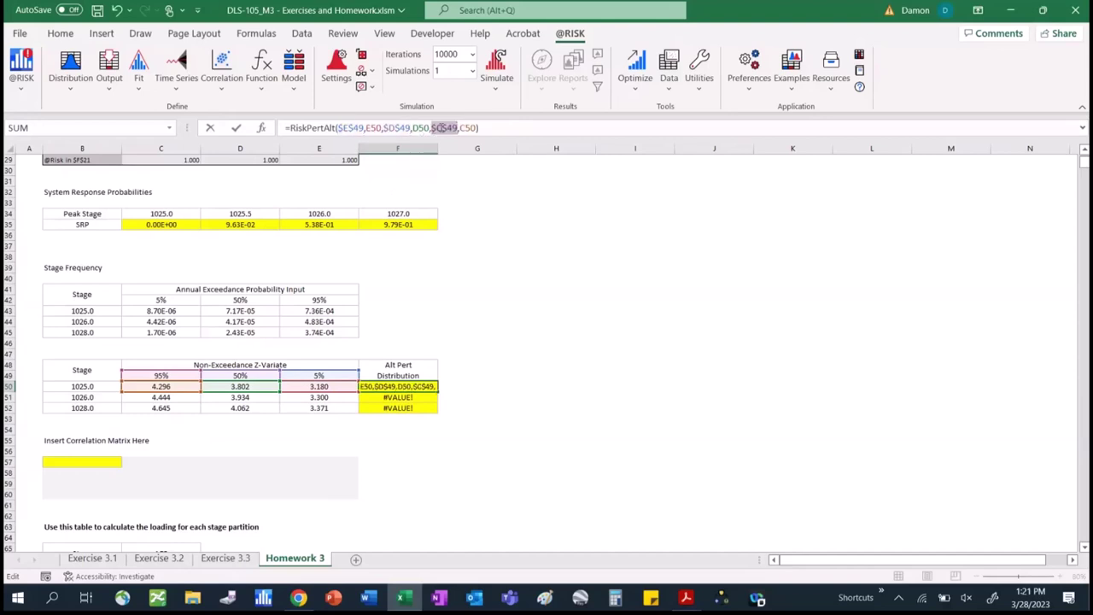
key(ctrl+Return)
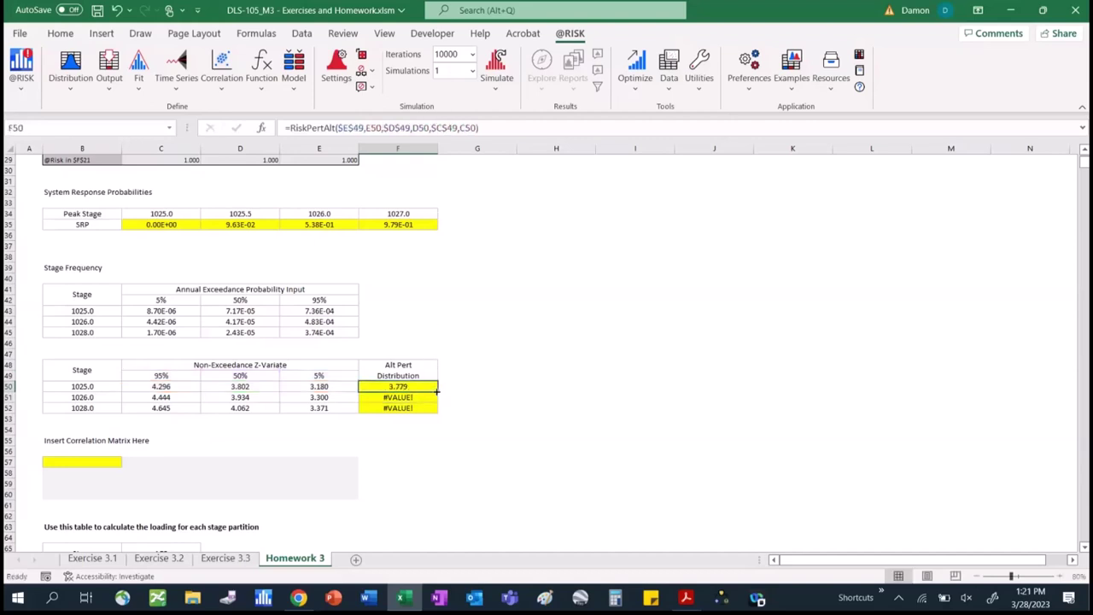
drag(436, 392, 435, 401)
drag(435, 413, 435, 413)
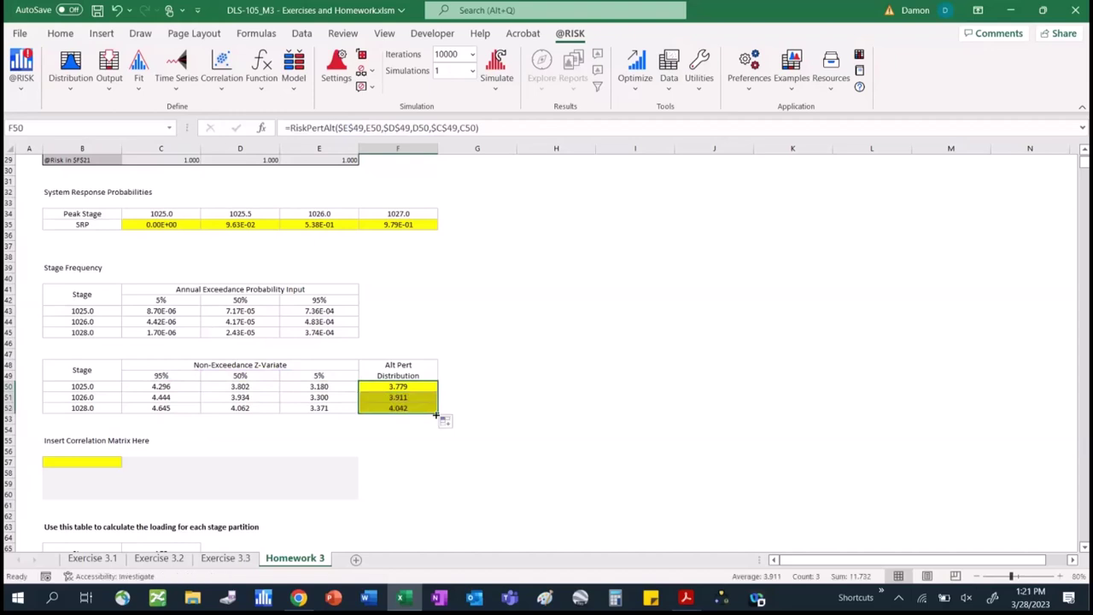
Check the percentile and Z-variate cell references in the Alt Pert formulas of F52 and F50.
click(512, 426)
click(416, 407)
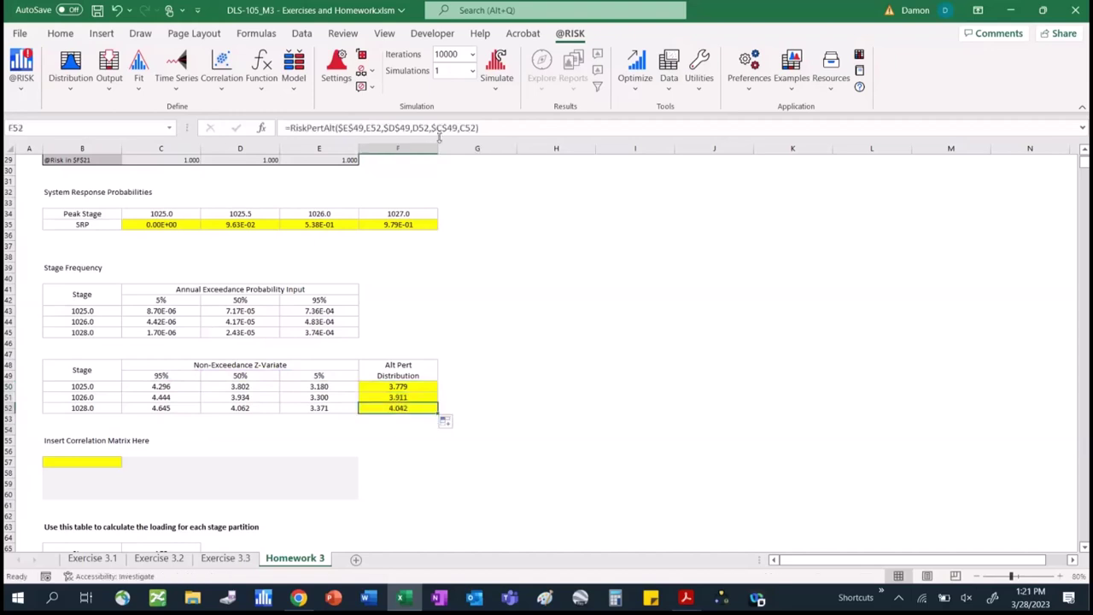
click(436, 127)
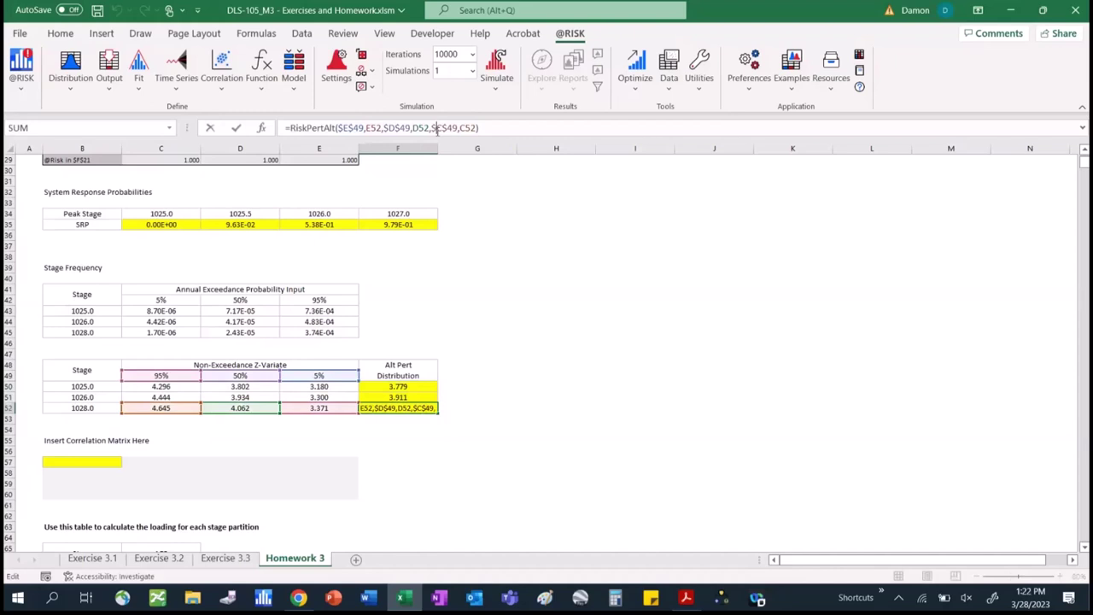
key(Return)
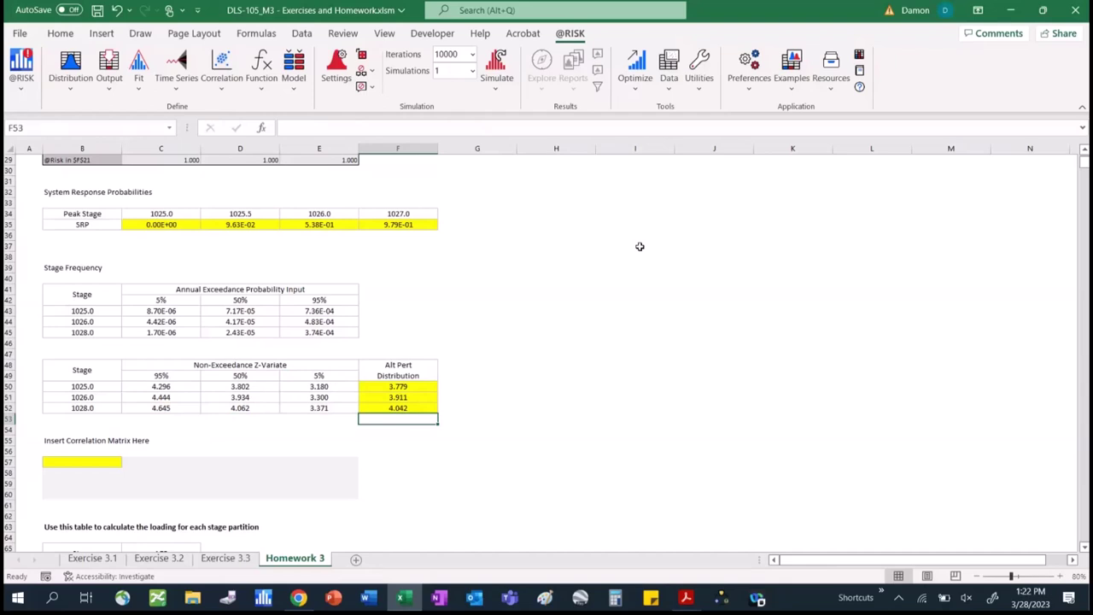
click(419, 386)
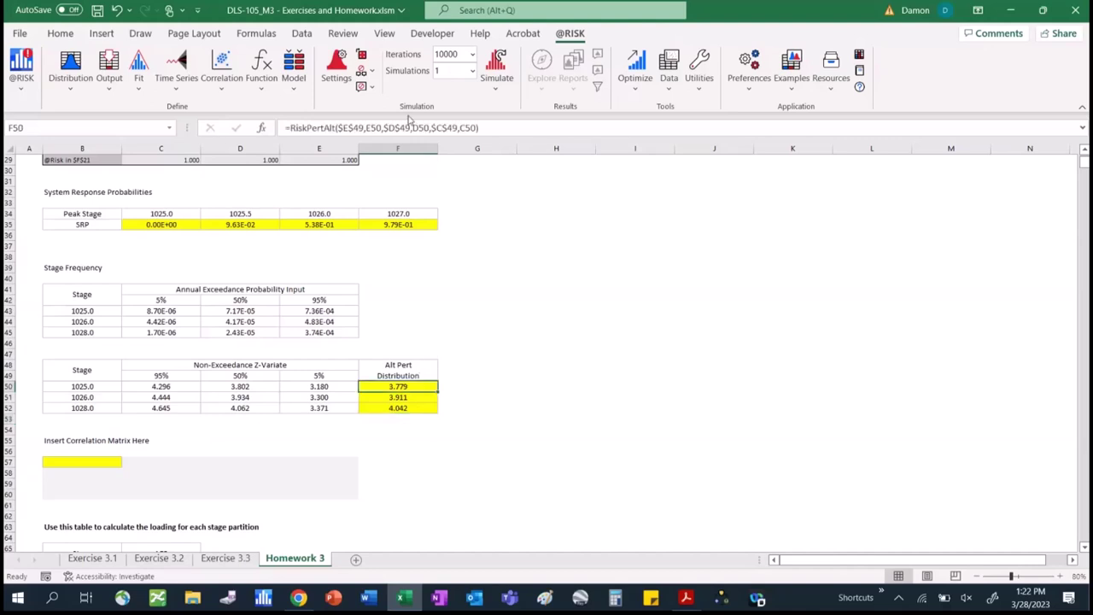
click(373, 128)
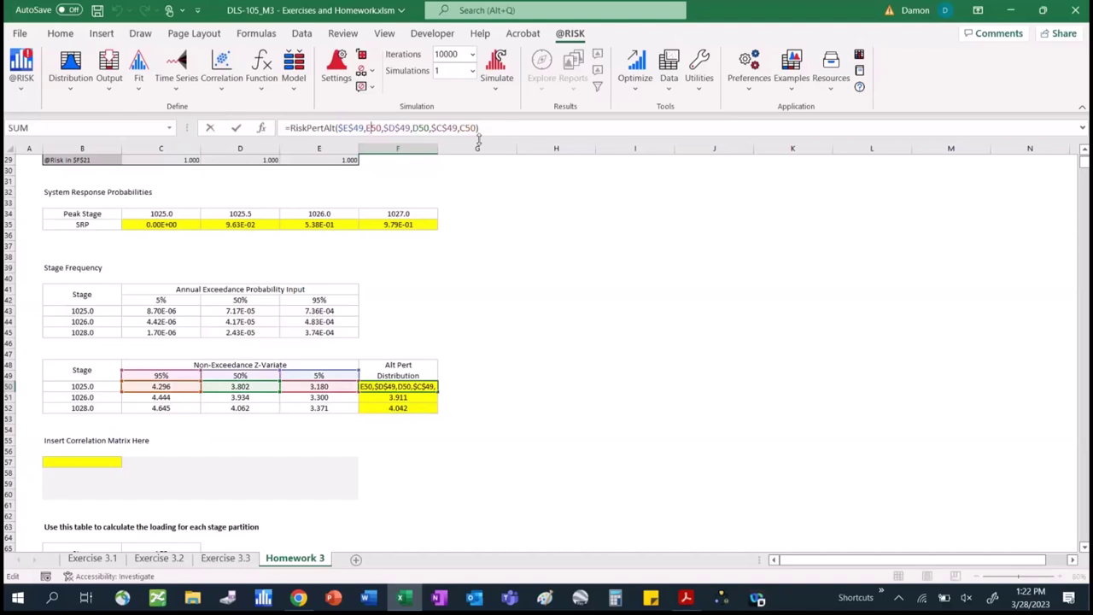
key(ctrl+Return)
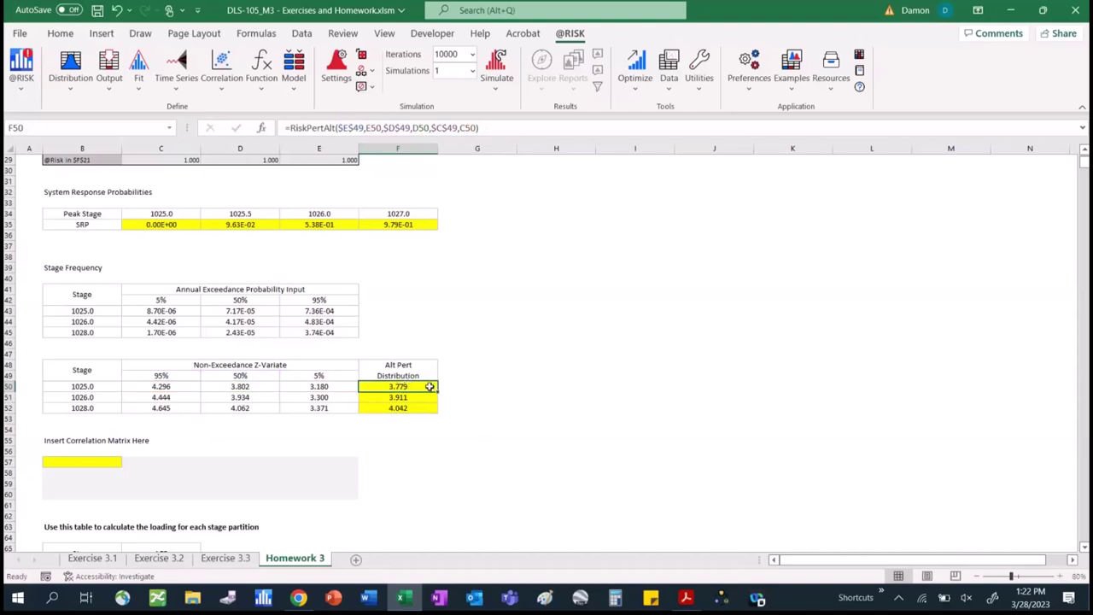
Define a correlation matrix for the Alt Pert distributions in F50:F52 and write it to the sheet starting at B57.
drag(429, 387, 430, 408)
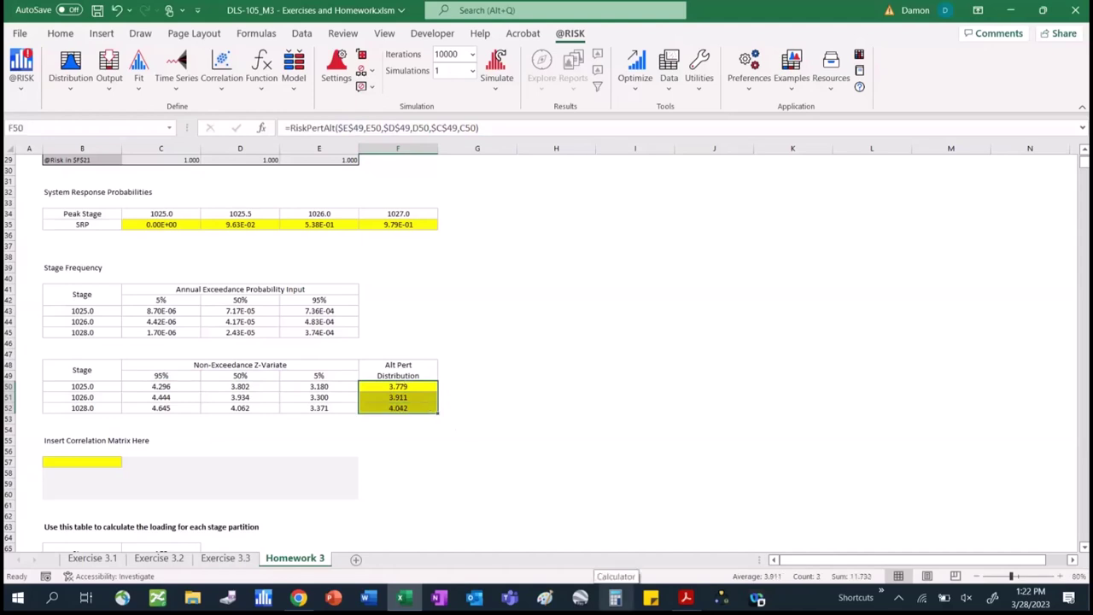
click(228, 84)
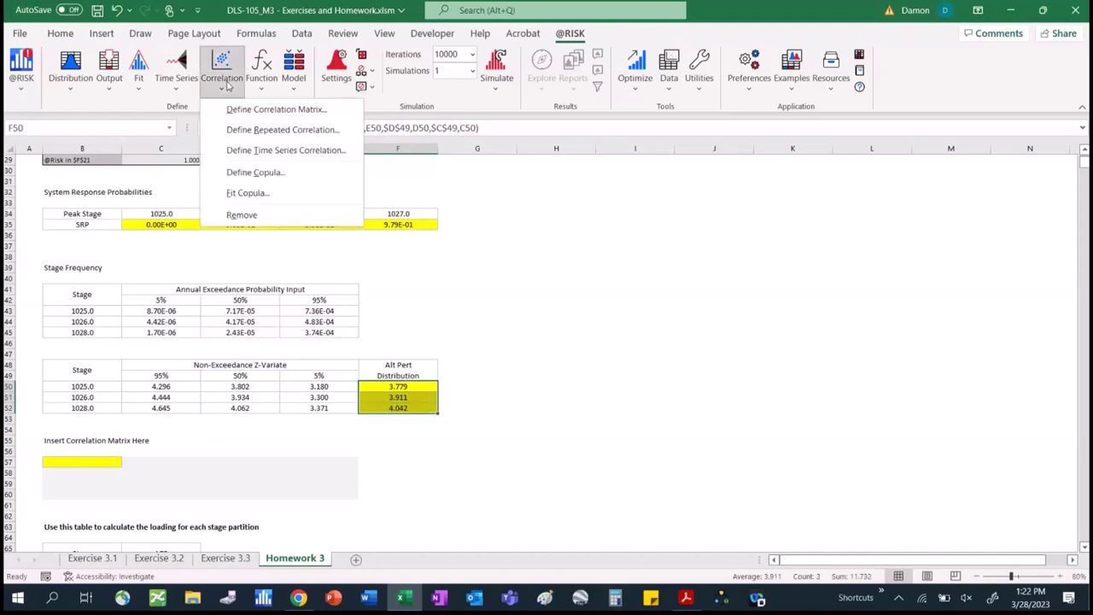
click(312, 111)
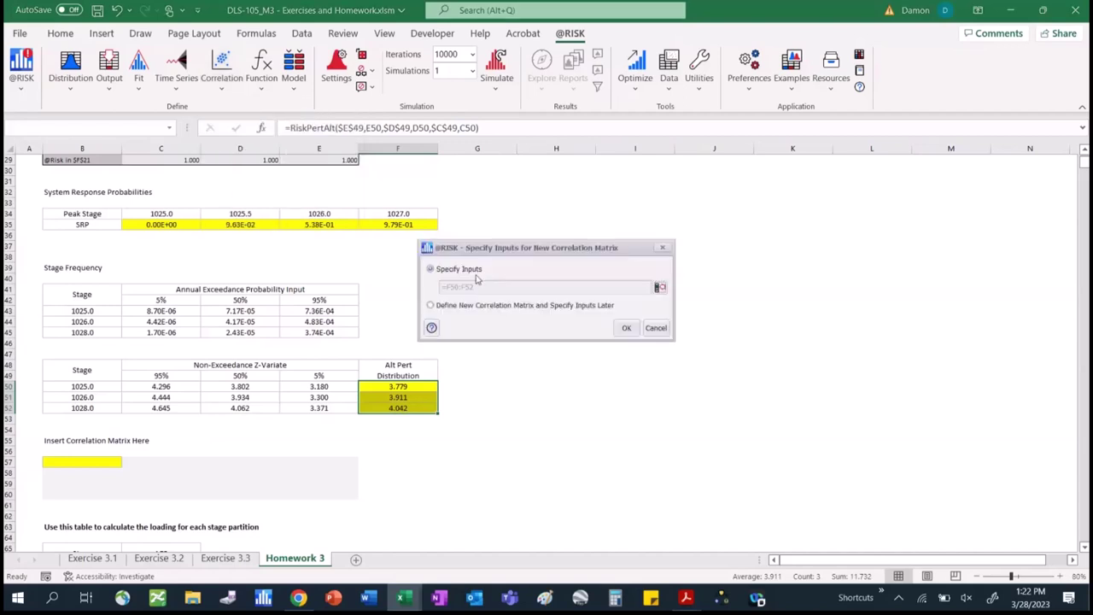
click(624, 332)
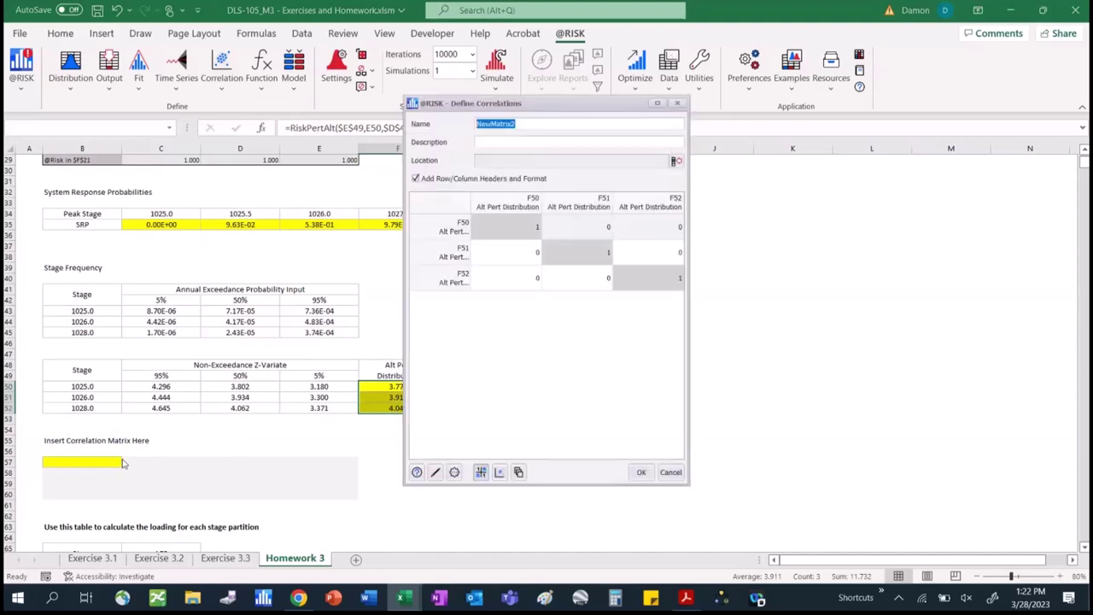
click(640, 473)
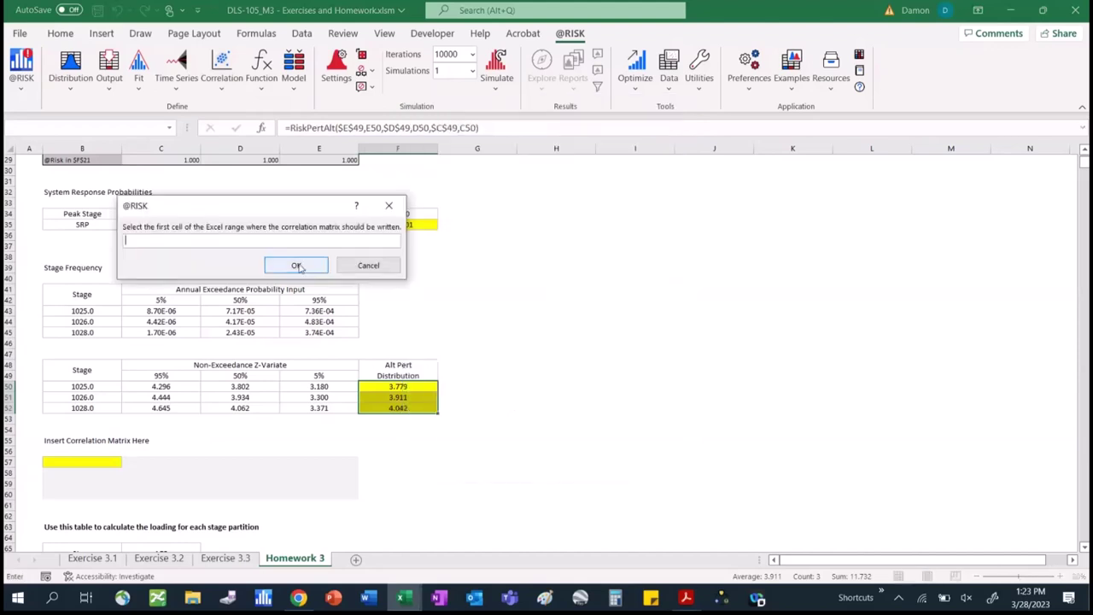
click(58, 462)
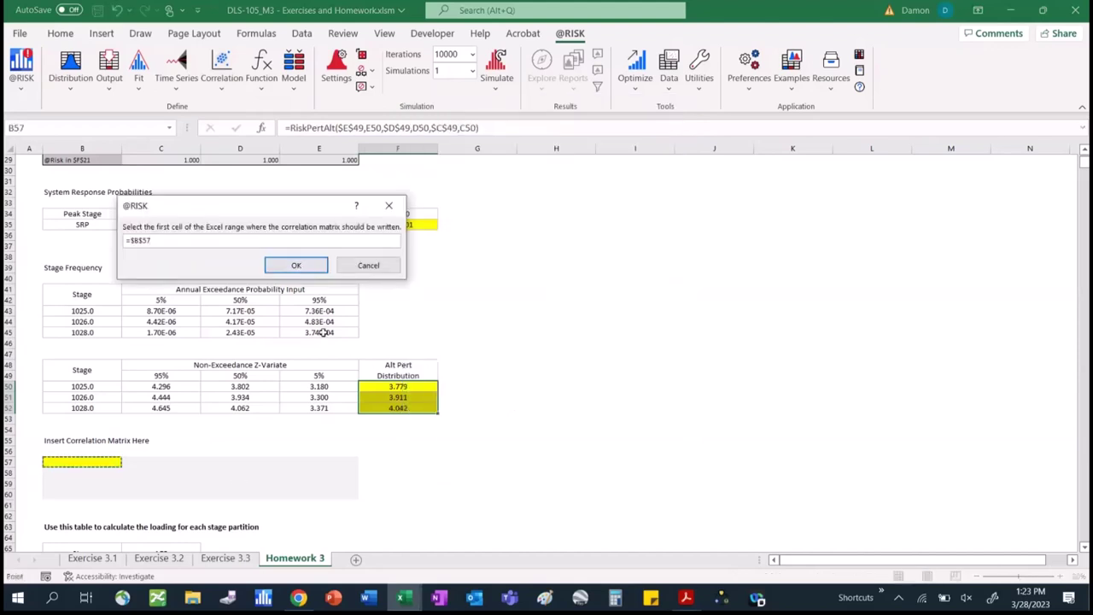
click(295, 265)
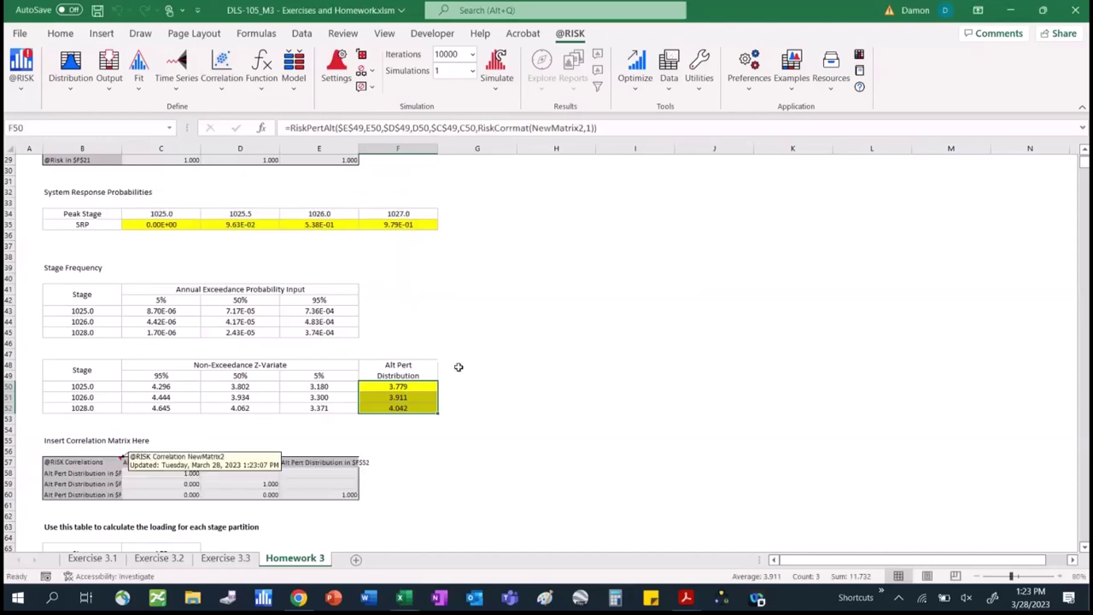
click(502, 439)
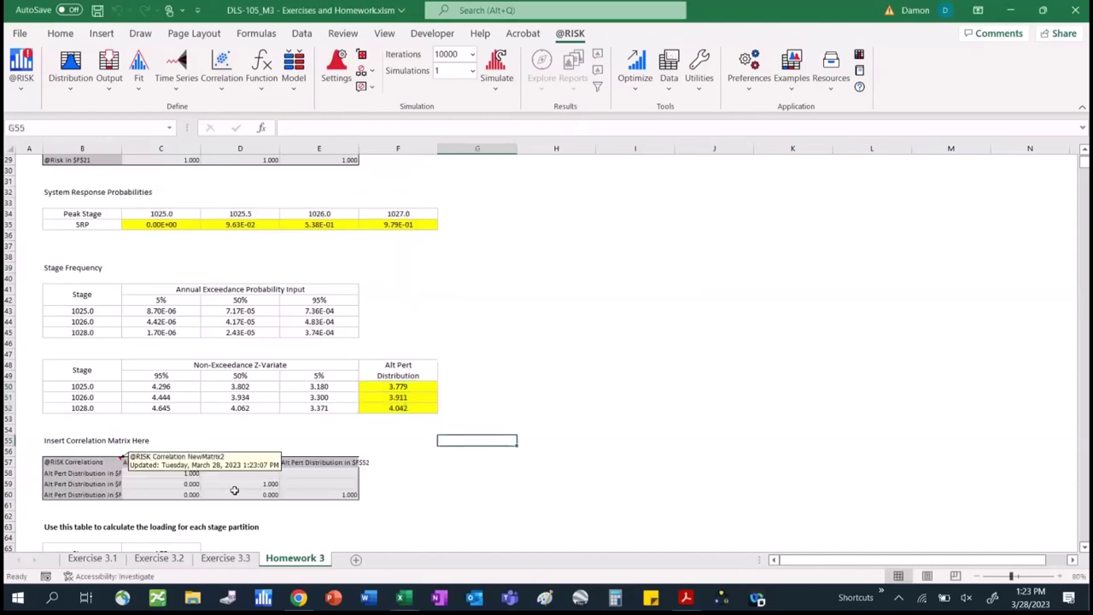
Set the off-diagonal coefficients C59, C60 and D60 of the stage frequency correlation matrix to 1.
click(190, 484)
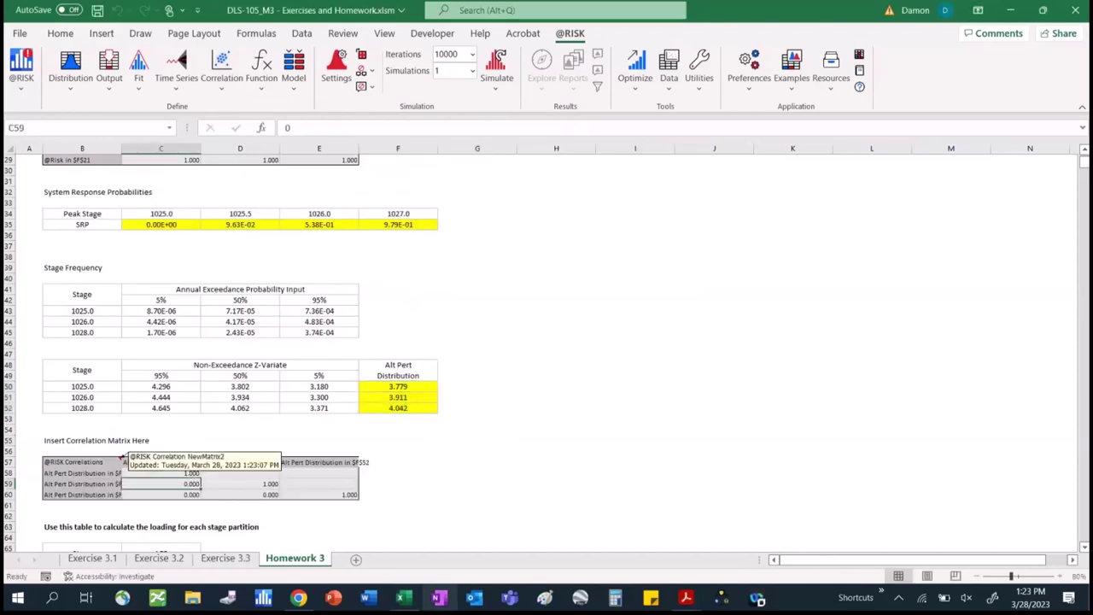
text(1)
key(Return)
text(1)
key(Tab)
text(1)
key(ctrl+Return)
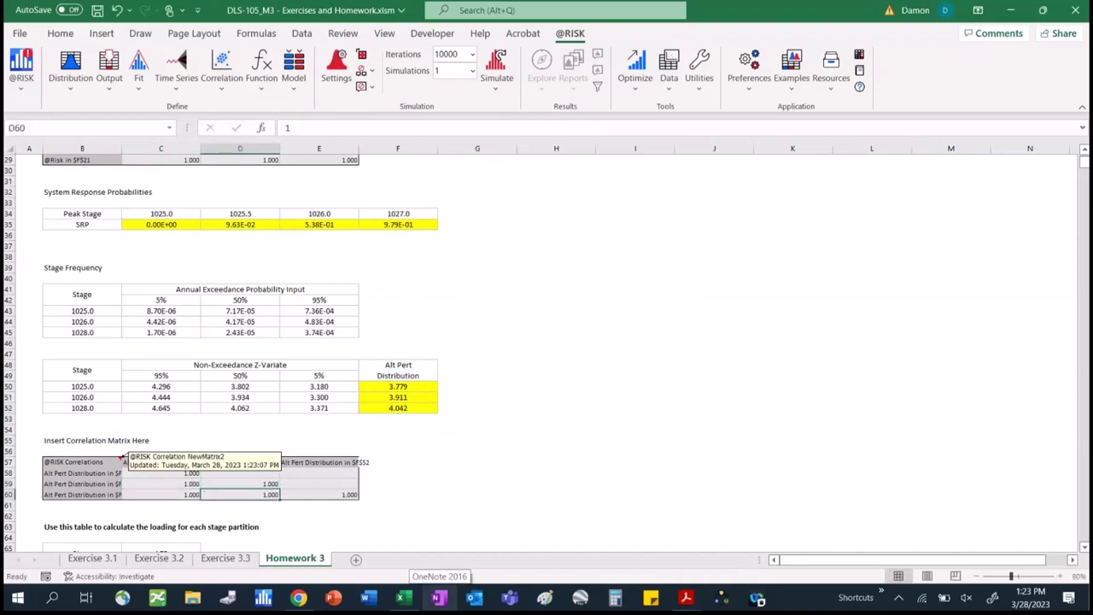
click(318, 494)
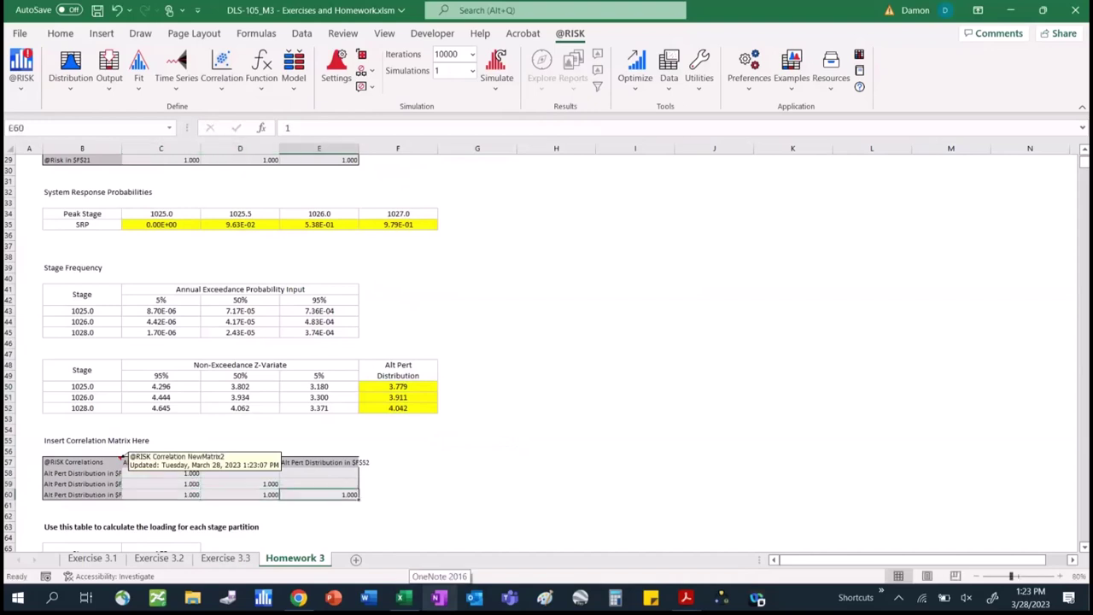
click(525, 461)
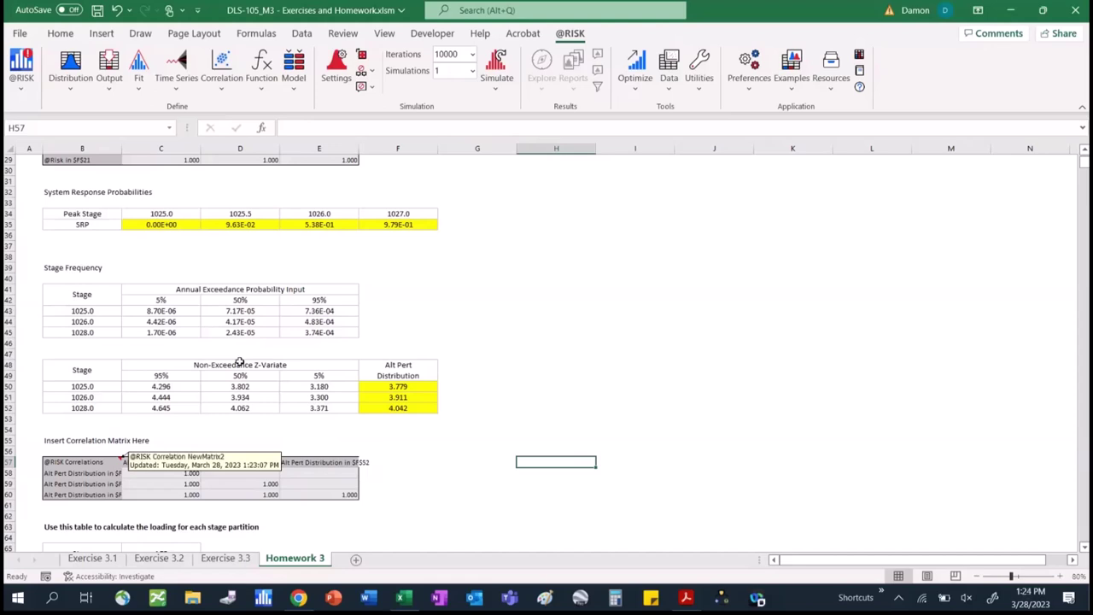
Enter =NORMSINV(C43) in F43 as a trial formula and compare it with the Z-variate formula in C50.
click(170, 388)
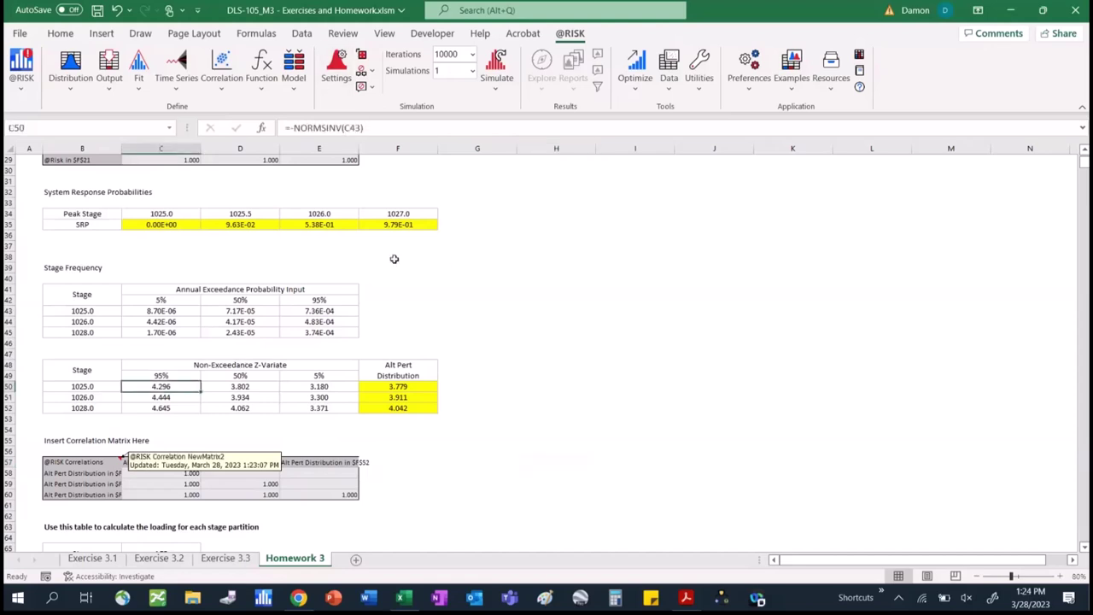
click(409, 312)
text(=)
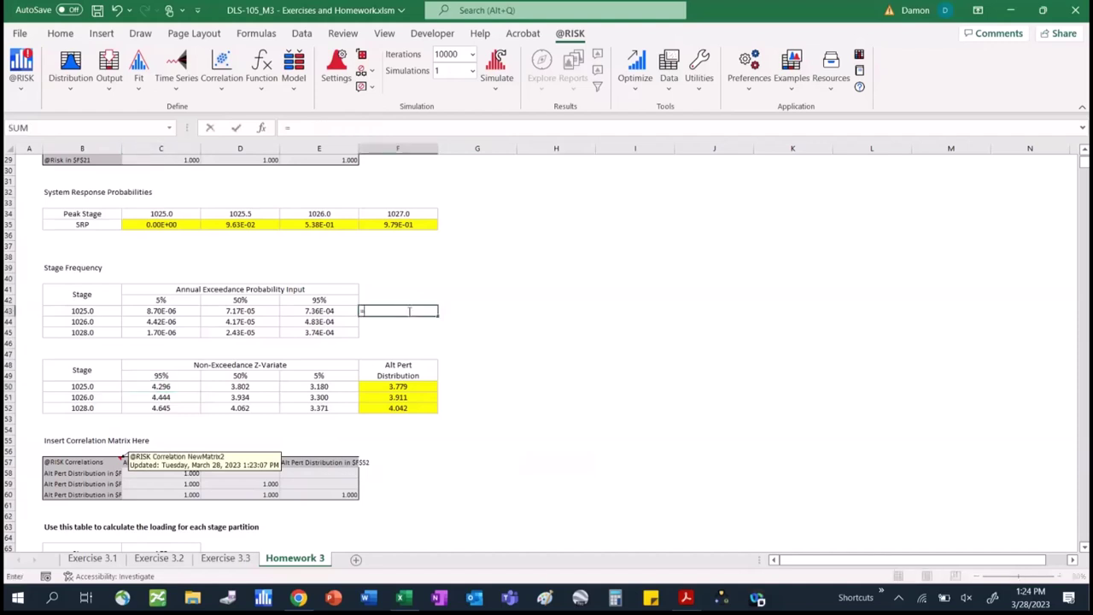
text(normsinv()
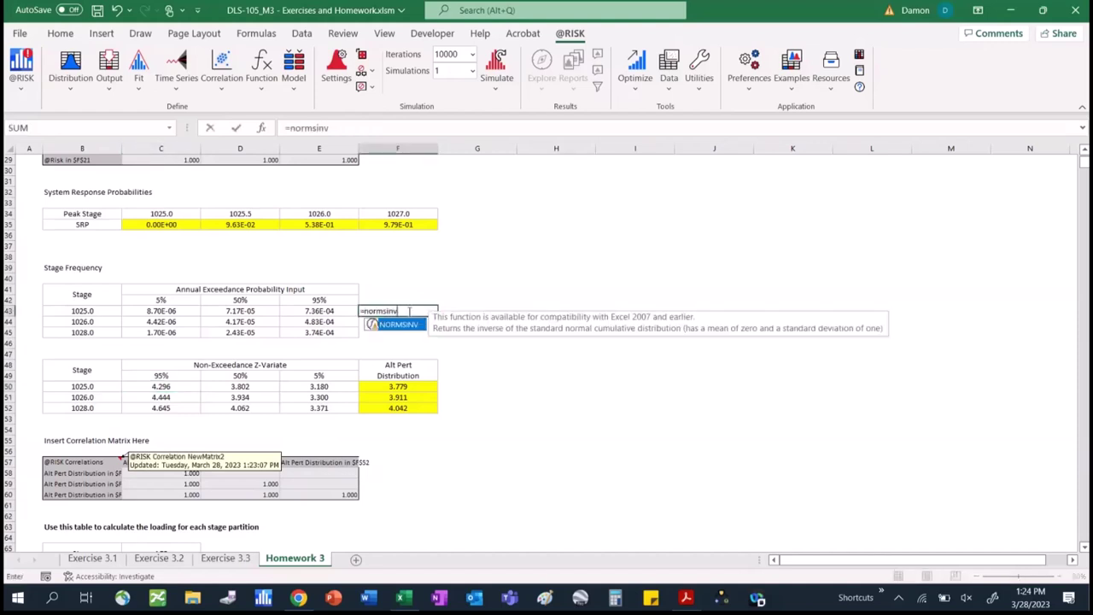
click(147, 310)
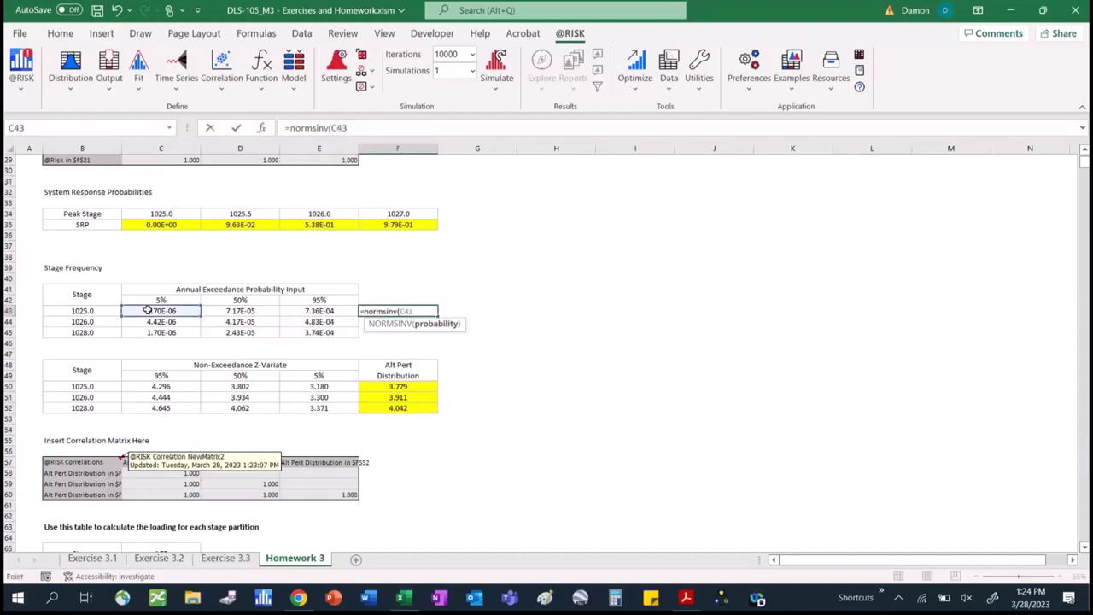
text())
key(Return)
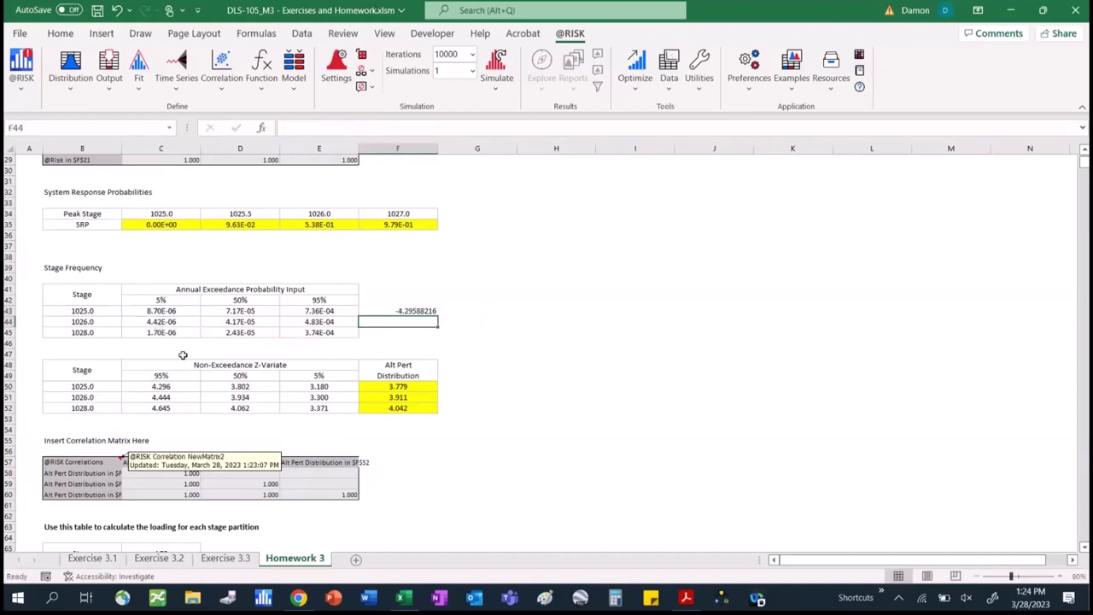
click(182, 386)
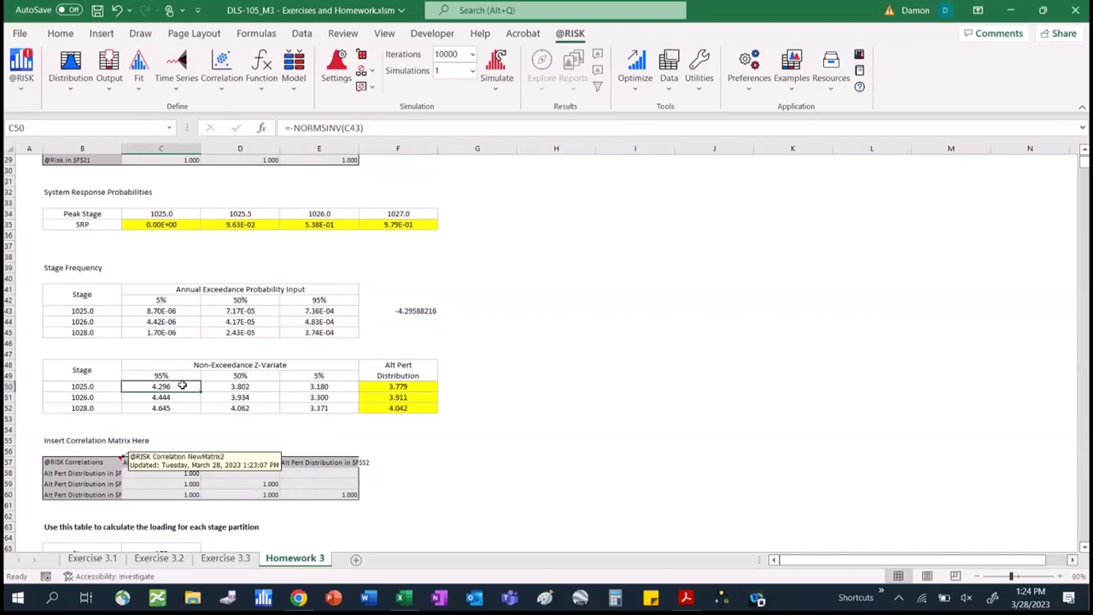
Delete the trial NORMSINV formula from F43.
click(435, 310)
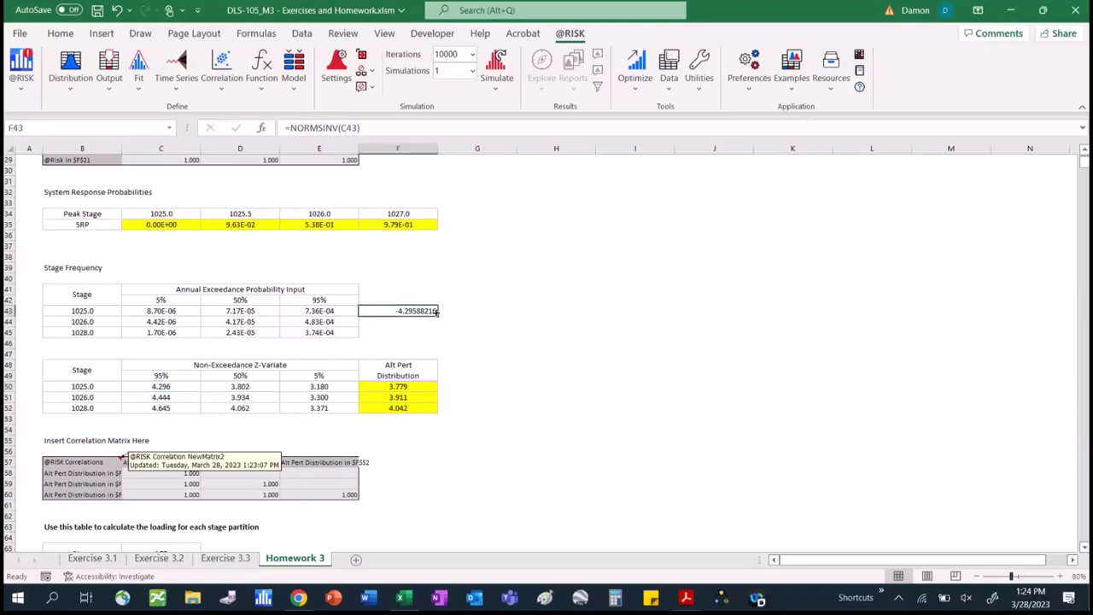
key(Delete)
click(553, 510)
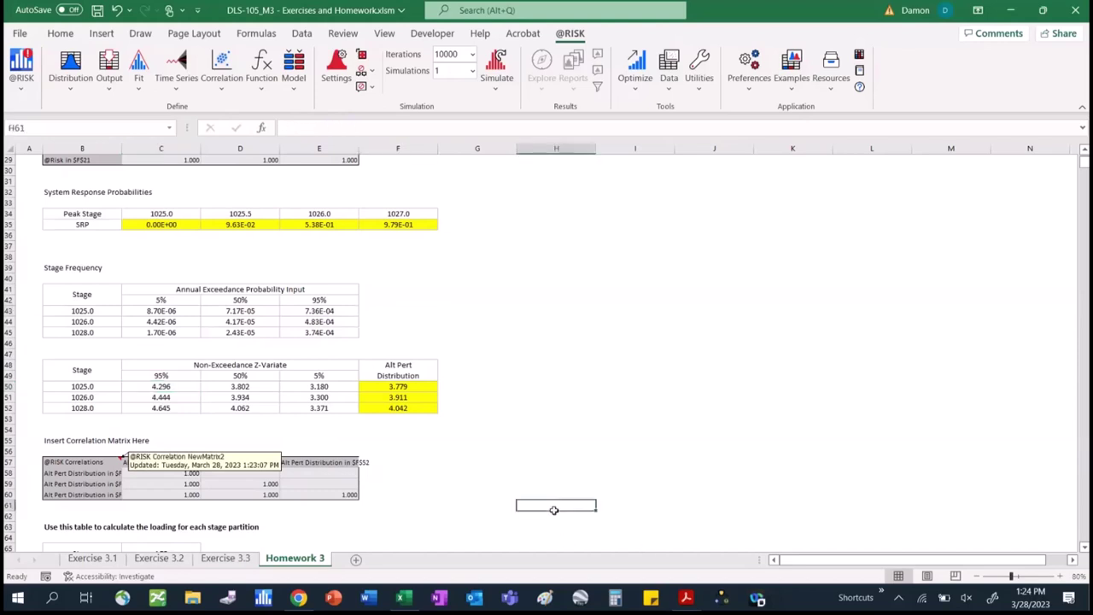
Examine the AEP formula for stage 1025.0 in C67 of the stage partition loading table.
key(Down)
key(Down)
key(Down)
key(Down)
key(Down)
key(Down)
key(Down)
key(Down)
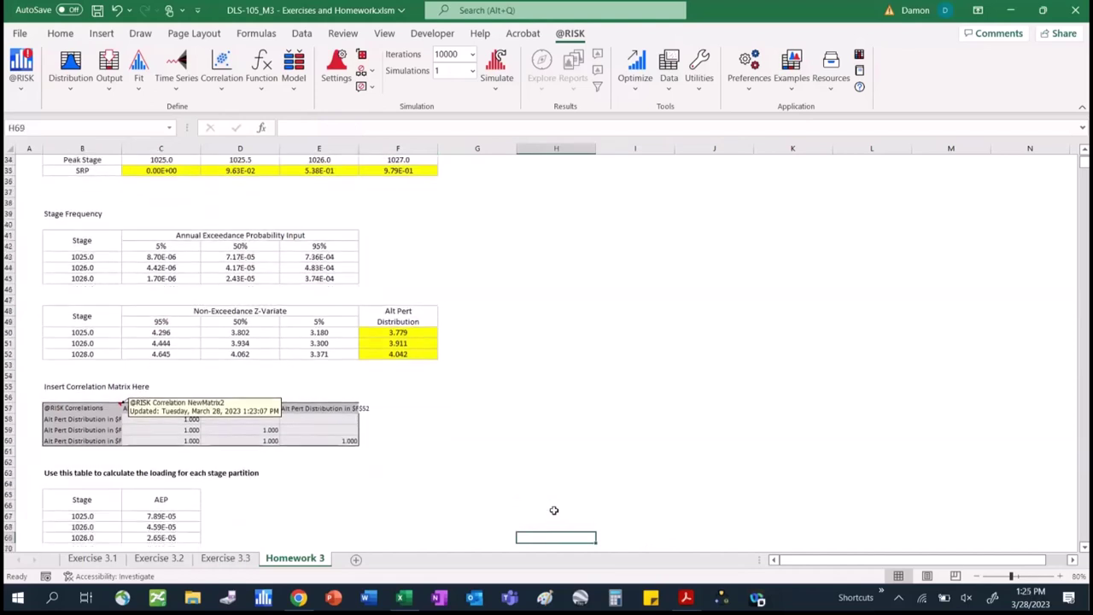
key(Down)
key(Down)
key(Down)
key(Down)
key(Down)
key(Down)
key(Down)
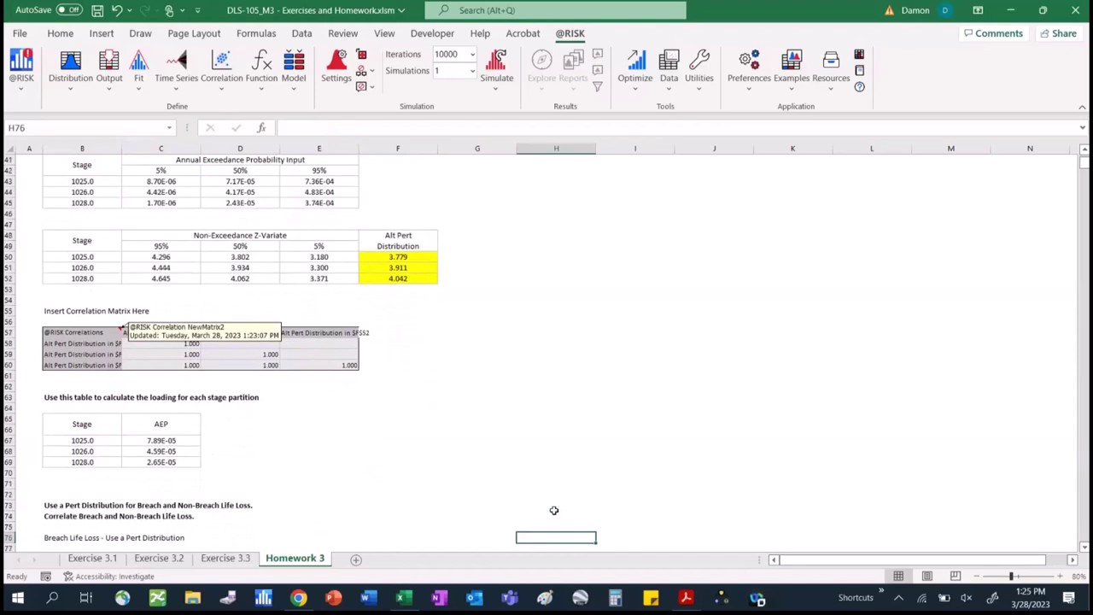
click(183, 438)
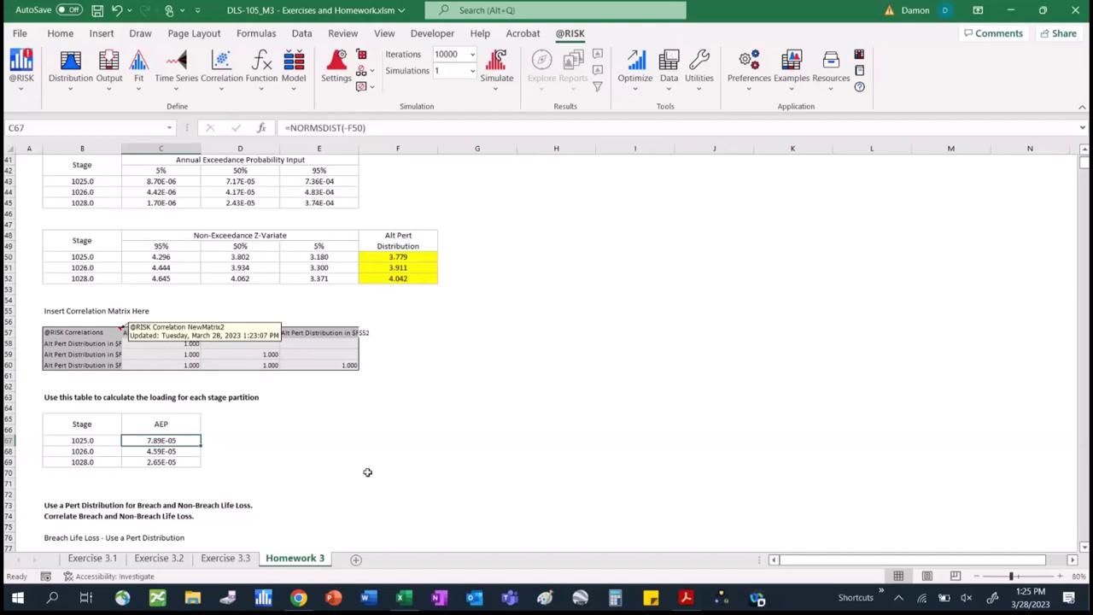
Look over the Breach and Non-Breach Life Loss tables below the loading table.
key(Down)
key(Down)
key(Down)
key(Down)
key(Down)
key(Down)
key(Down)
key(Down)
key(Down)
key(Down)
key(Down)
key(Down)
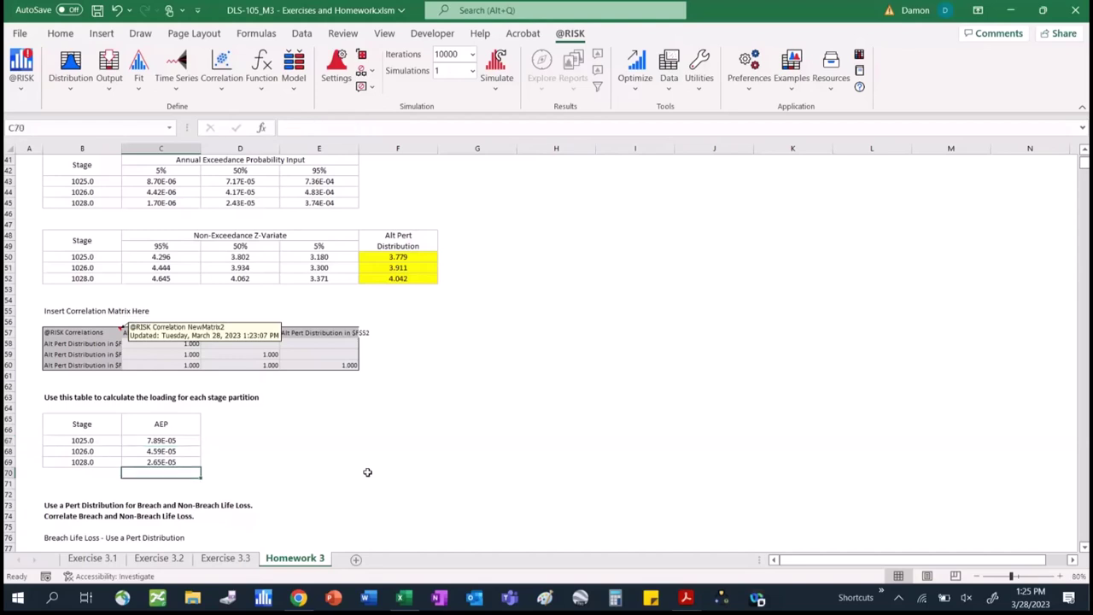
key(Down)
key(Down)
key(Down)
key(Down)
key(Down)
key(Down)
key(Down)
key(Down)
key(Down)
key(Down)
key(Down)
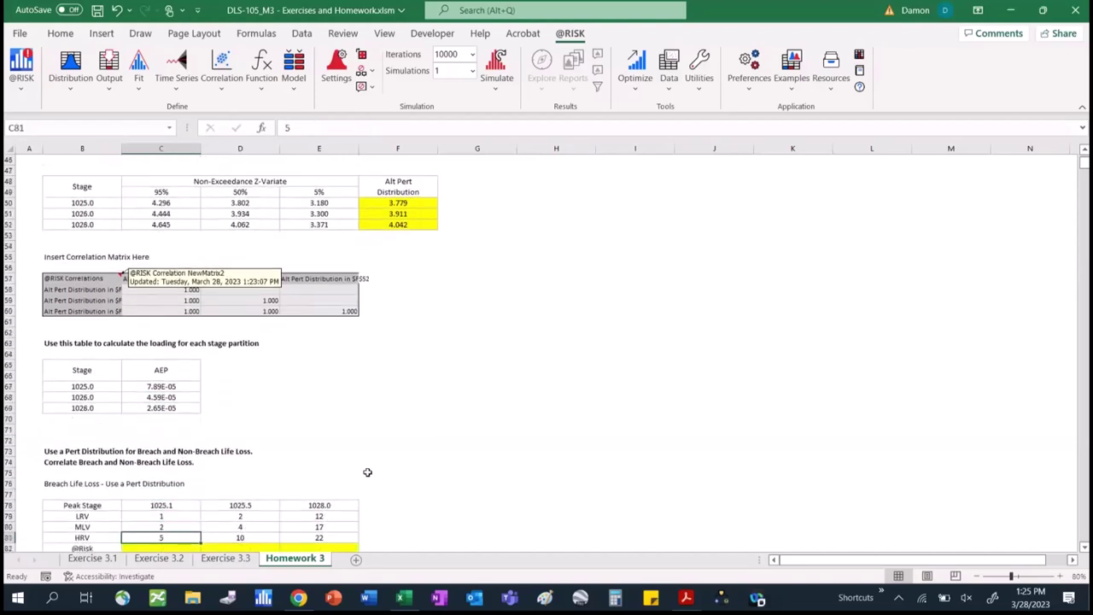
key(Down)
key(Down)
key(Down)
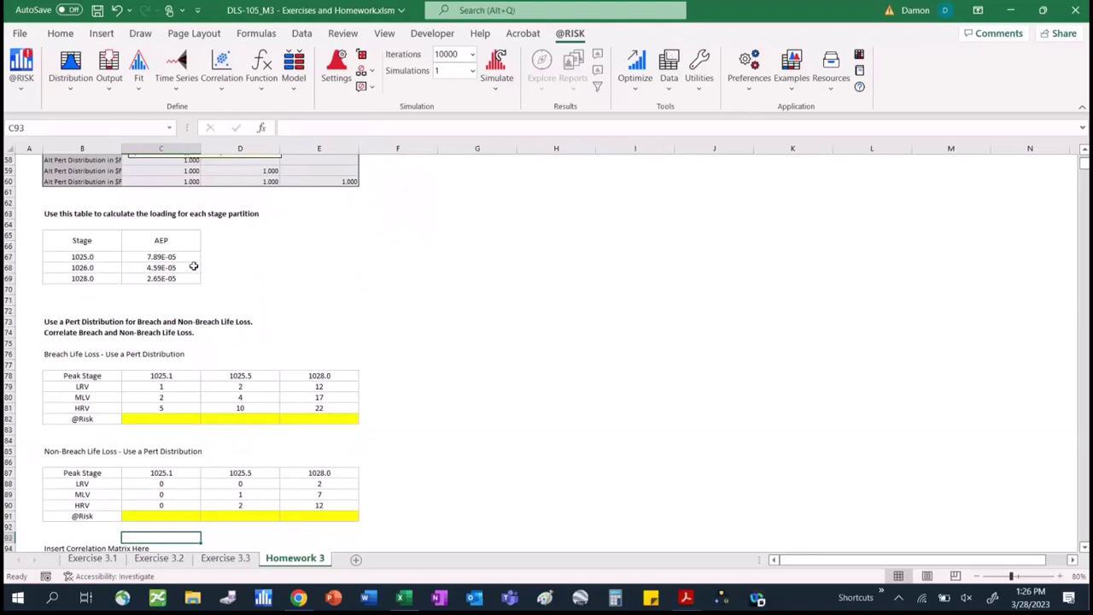
Compare the Alt Pert distributions in F50:F52 with the AEP values calculated from them in C67:C69.
click(410, 255)
key(Up)
key(Up)
key(Up)
key(Up)
key(Up)
key(Up)
key(Up)
key(Up)
key(Up)
key(Up)
key(Up)
key(Up)
key(Up)
key(Up)
key(Up)
key(Up)
key(Up)
key(Up)
key(Up)
key(Up)
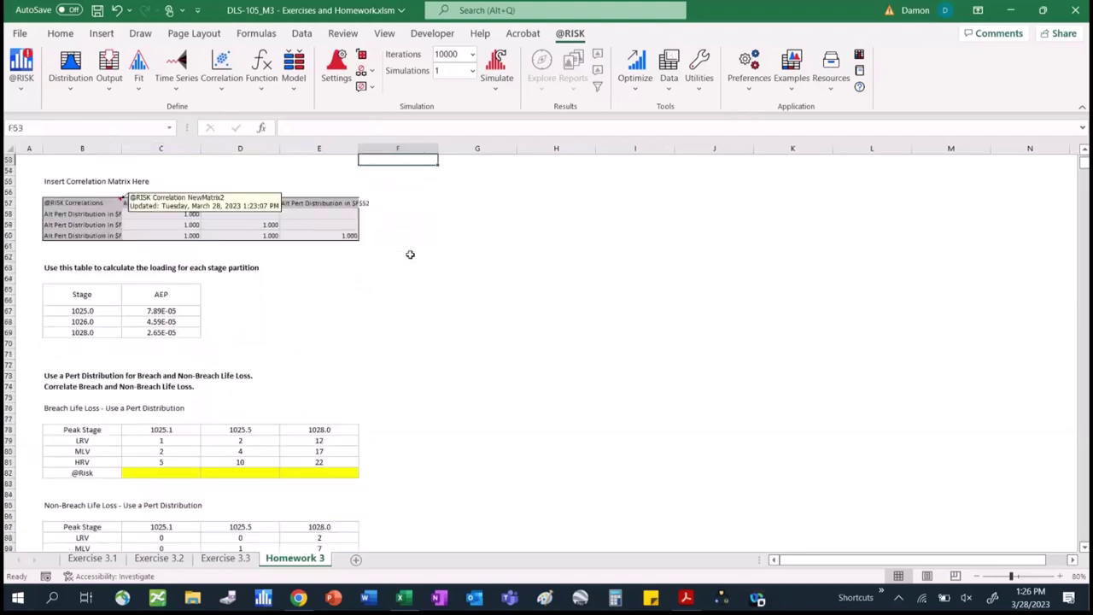
drag(401, 203, 400, 223)
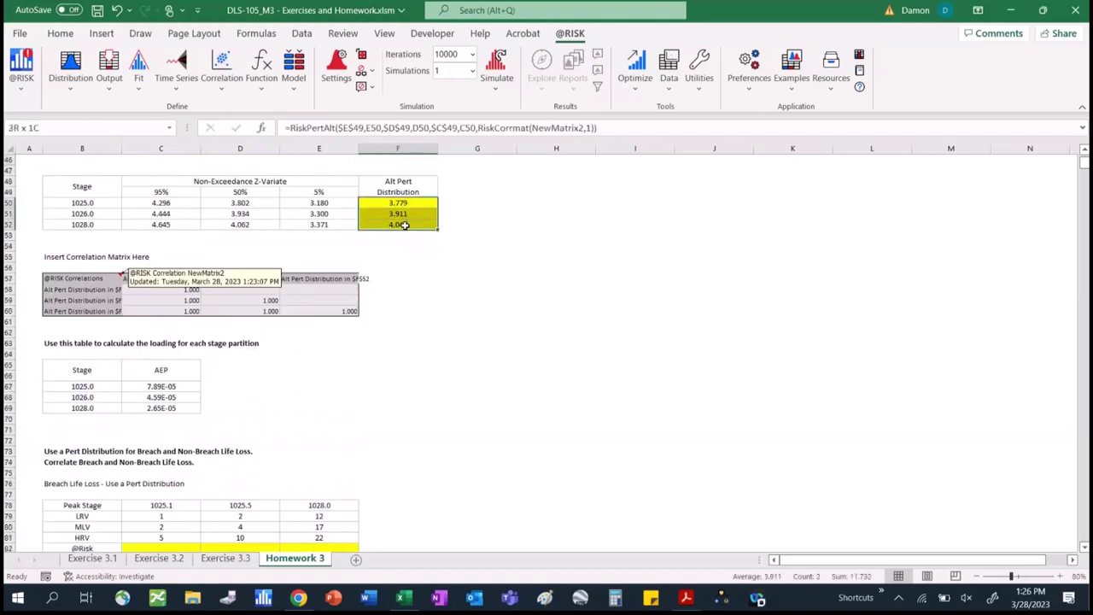
drag(186, 386, 183, 409)
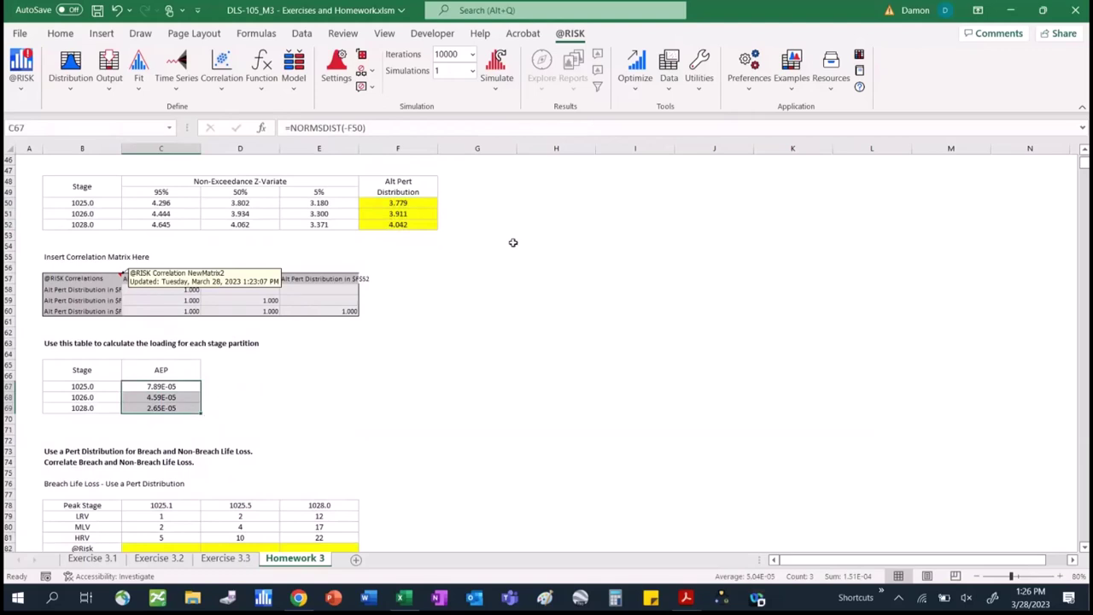
Review F50's Alt Pert formula and the percentiles and Z-variates it references in C49:E50.
click(411, 204)
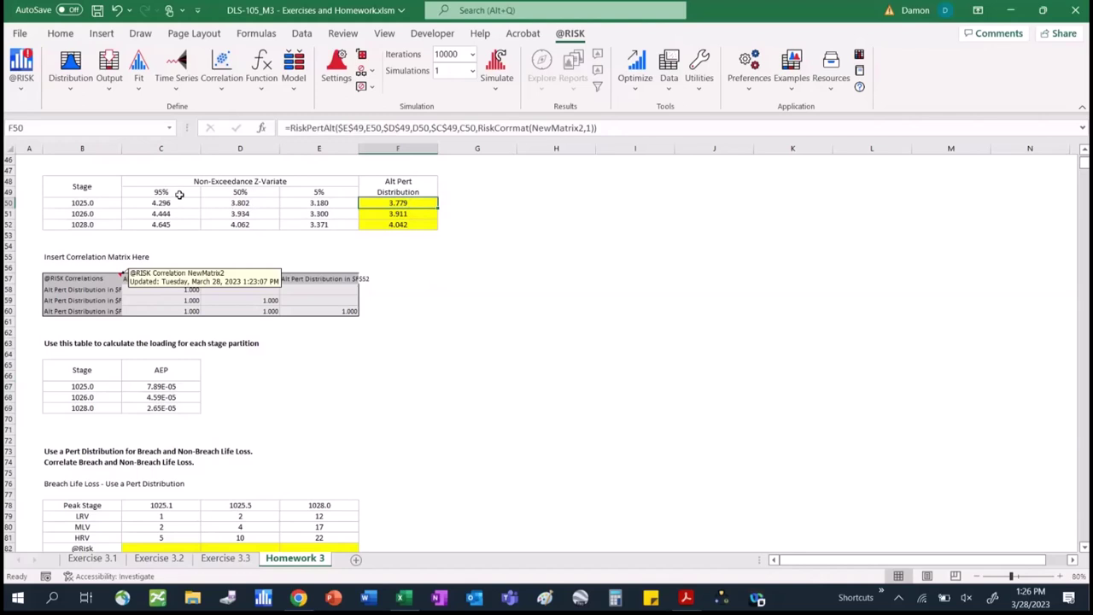
drag(180, 195, 330, 203)
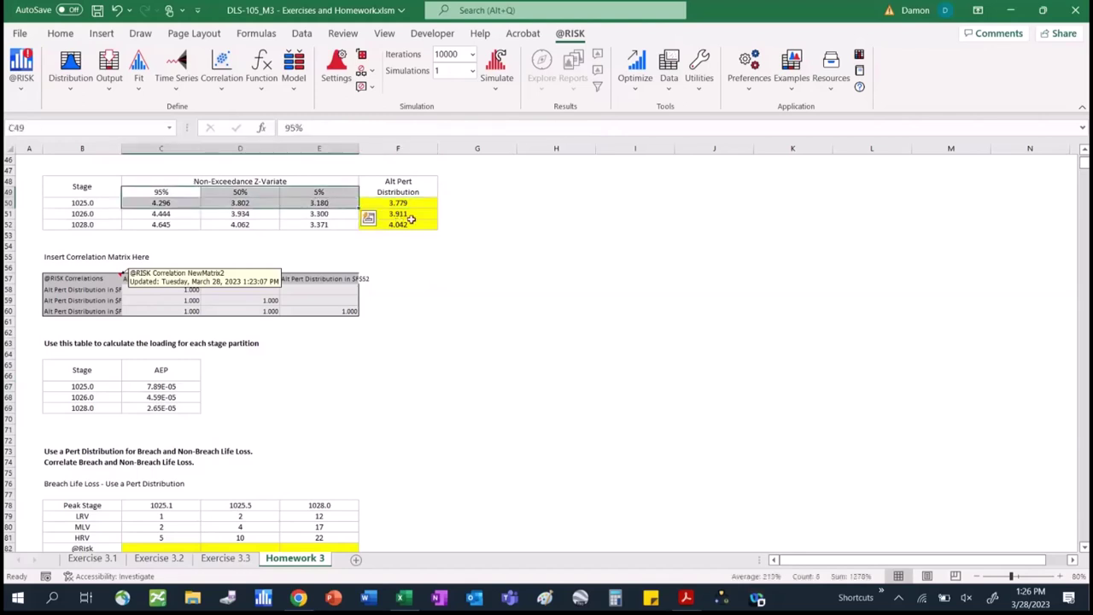
click(341, 203)
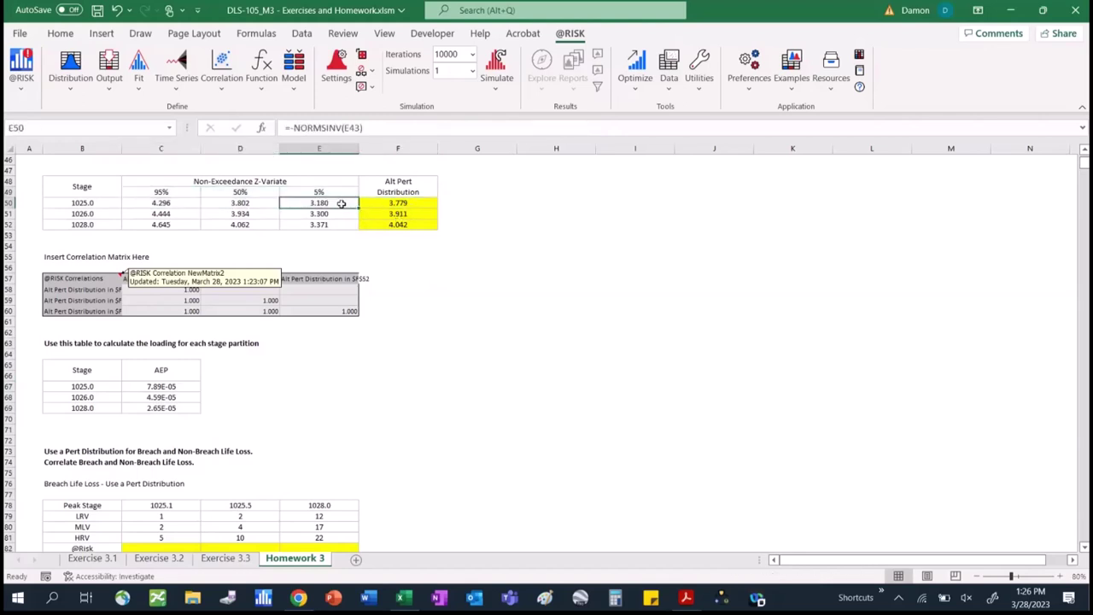
click(267, 194)
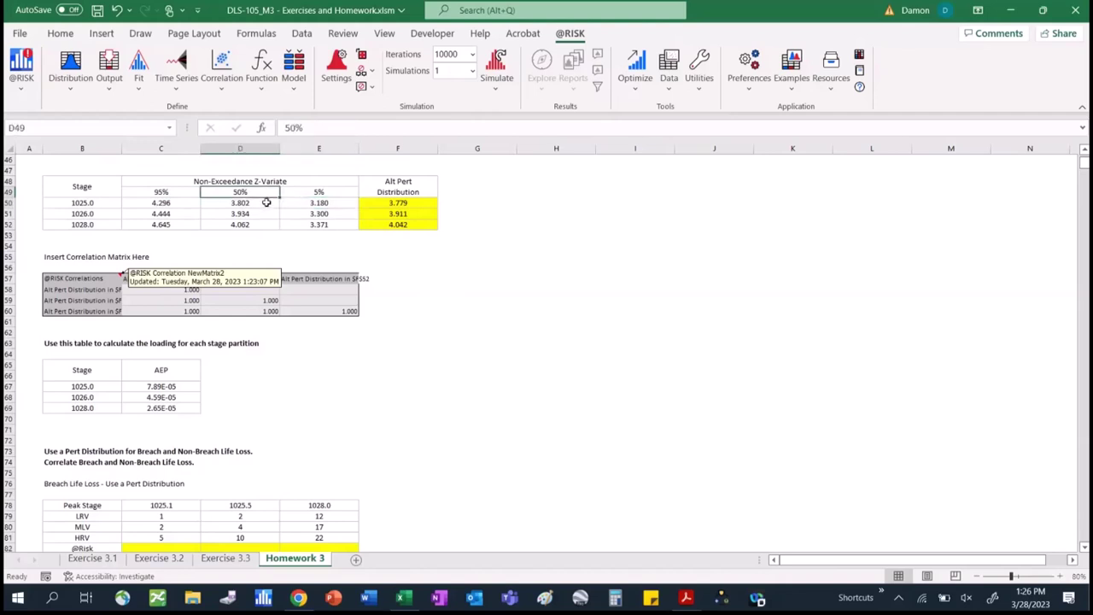
click(266, 202)
click(164, 194)
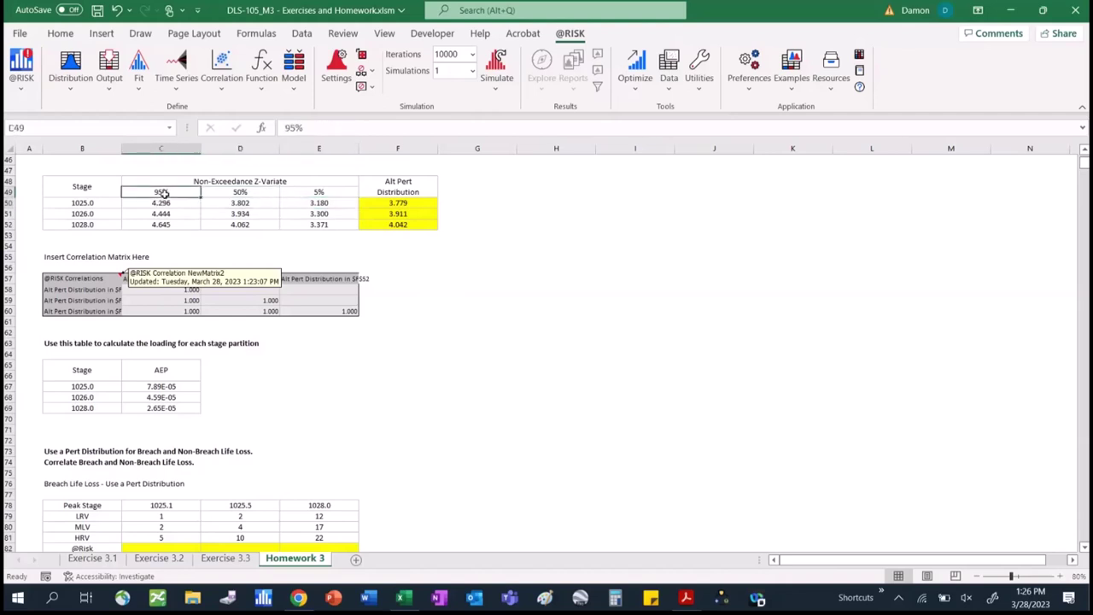
click(180, 202)
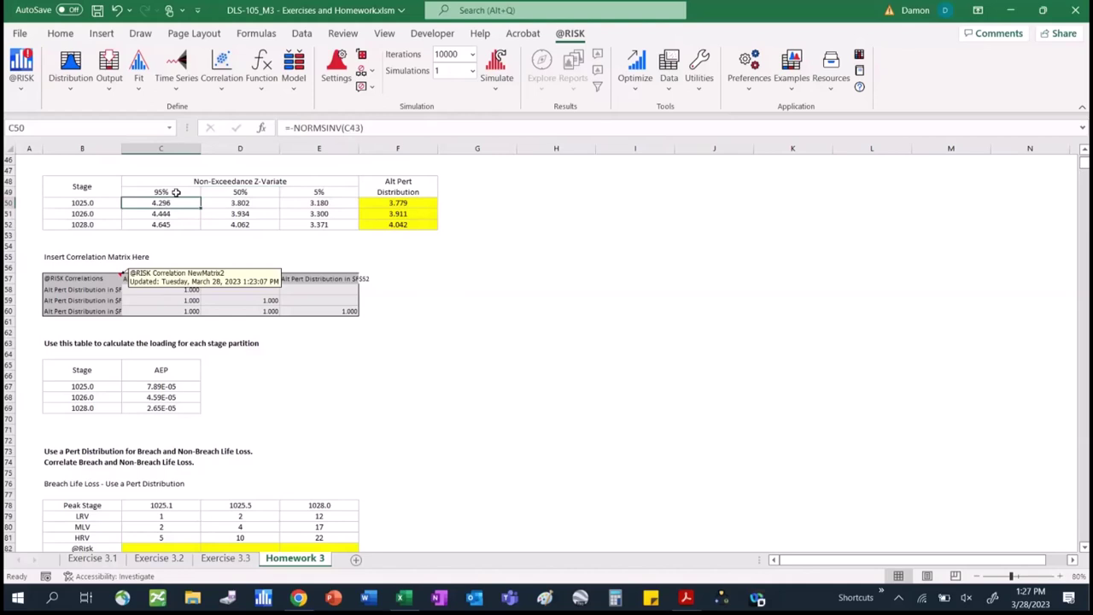
Check F50's Alt Pert formula against the 50% Z-variate formula for stage 1025.0 in D50.
click(411, 201)
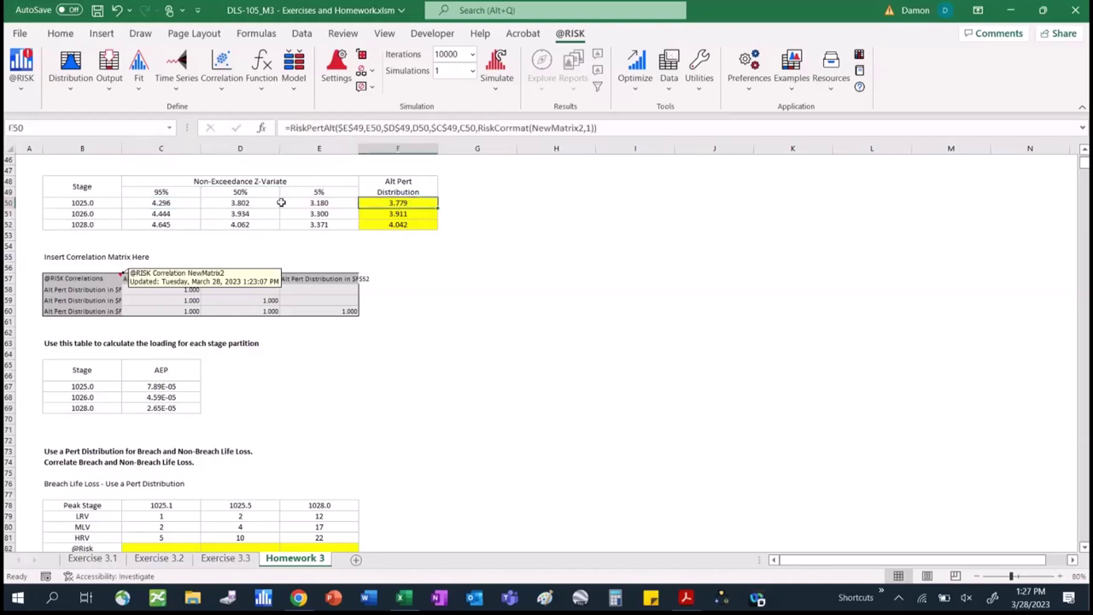
click(280, 201)
click(261, 201)
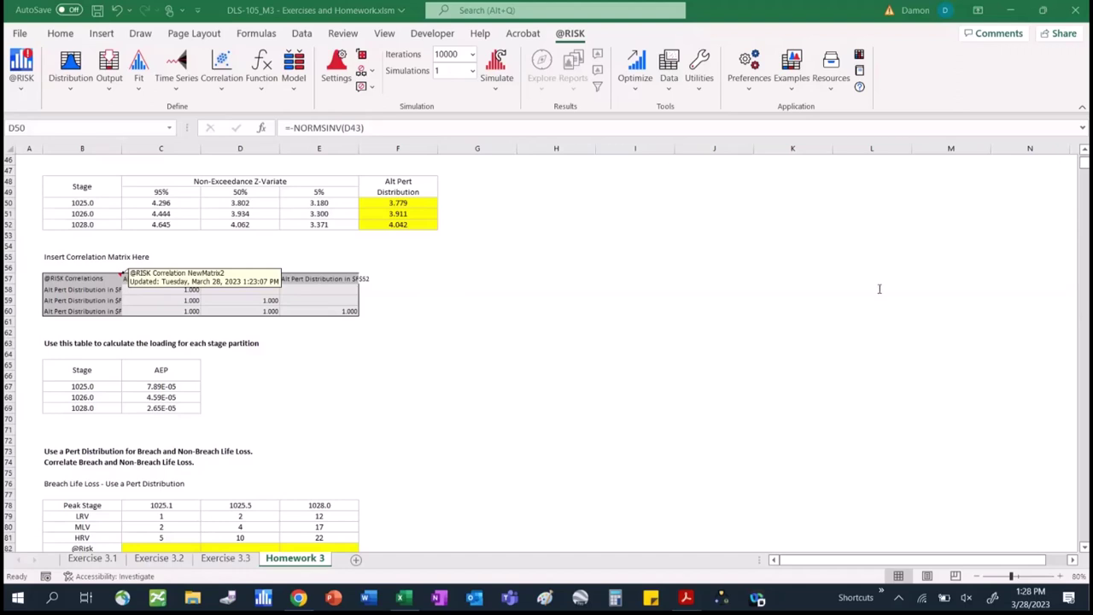
Review the annual exceedance probability inputs for stage 1025.0 and their percentile headings in C42:E43.
key(Up)
key(Up)
key(Up)
key(Up)
key(Up)
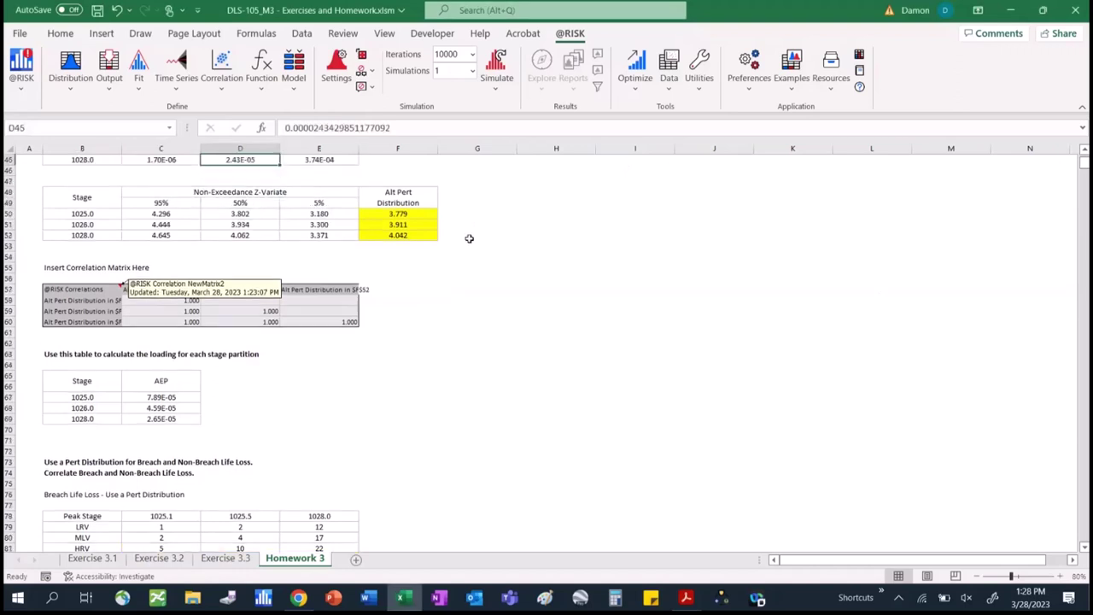
key(Up)
key(Up)
key(Up)
key(Up)
key(Up)
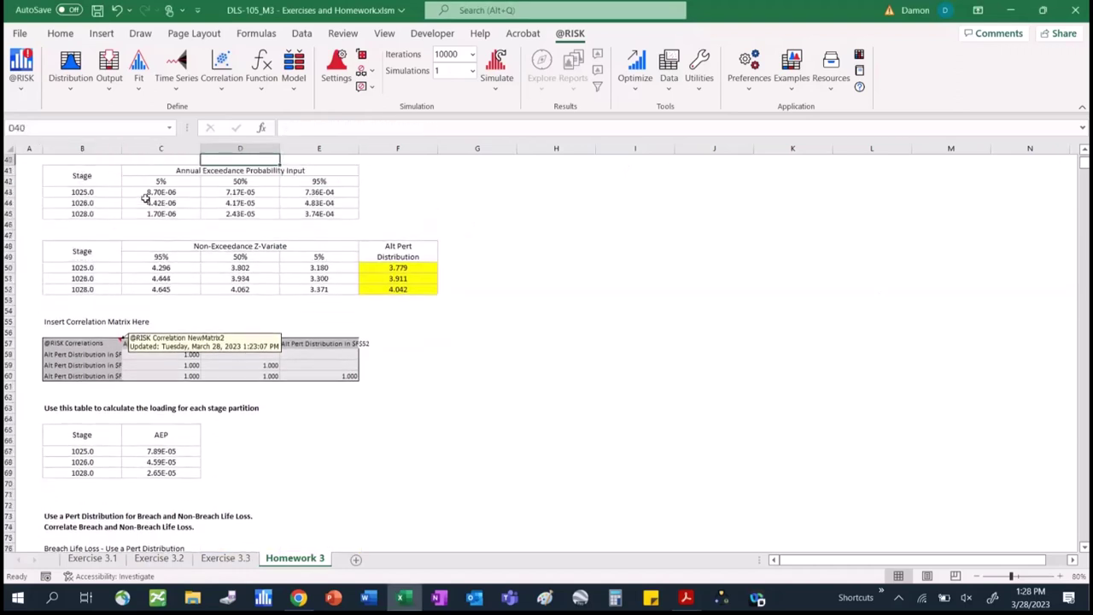
drag(146, 194, 320, 193)
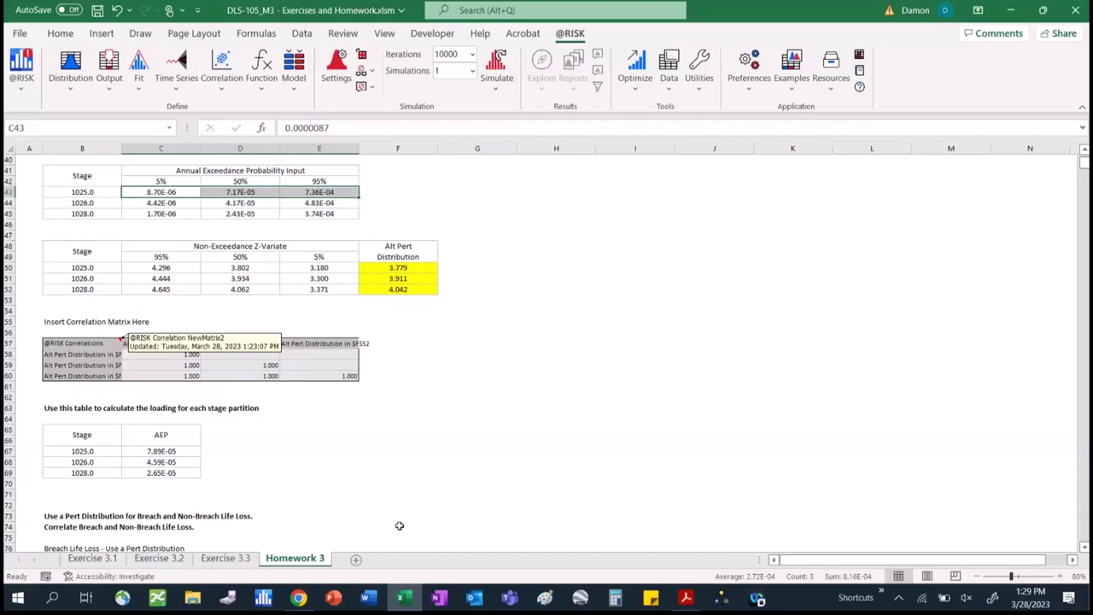
click(626, 483)
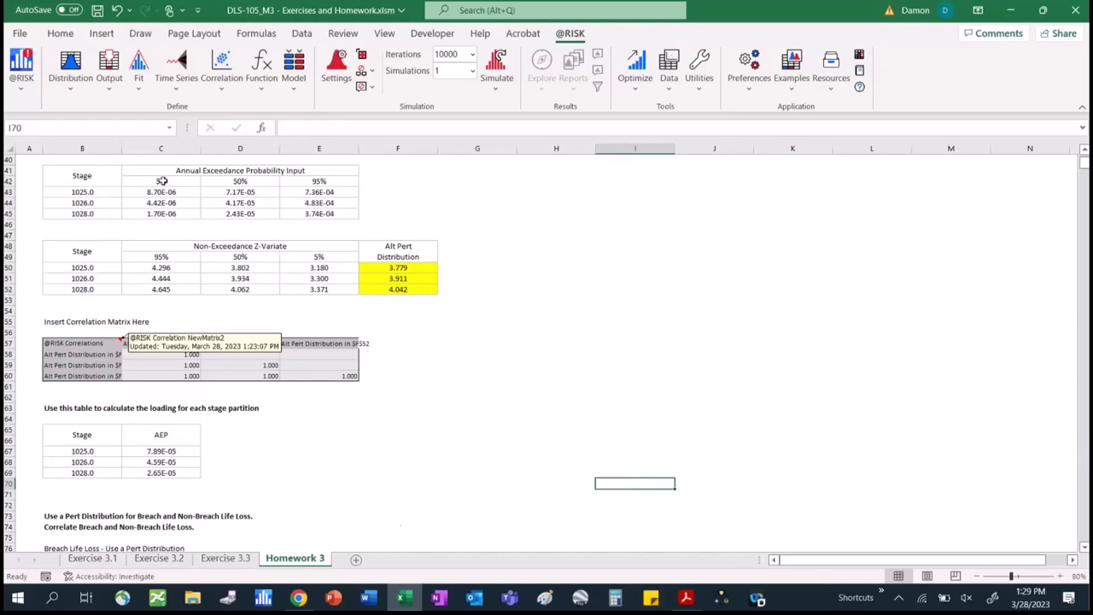
drag(161, 181, 318, 183)
click(531, 442)
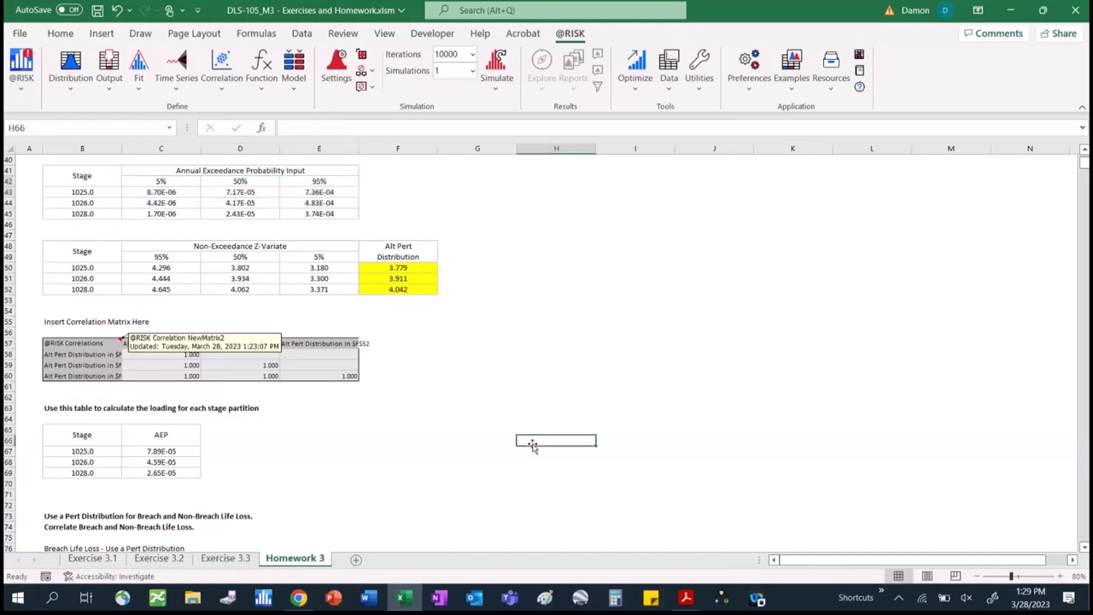
Look over the Breach and Non-Breach Life Loss tables and the correlation matrix area below them.
key(Down)
key(Down)
key(Down)
key(Down)
key(Down)
key(Down)
key(Down)
key(Down)
key(Down)
key(Down)
key(Down)
key(Down)
key(Down)
key(Down)
key(Down)
key(Down)
key(Down)
key(Down)
key(Down)
key(Down)
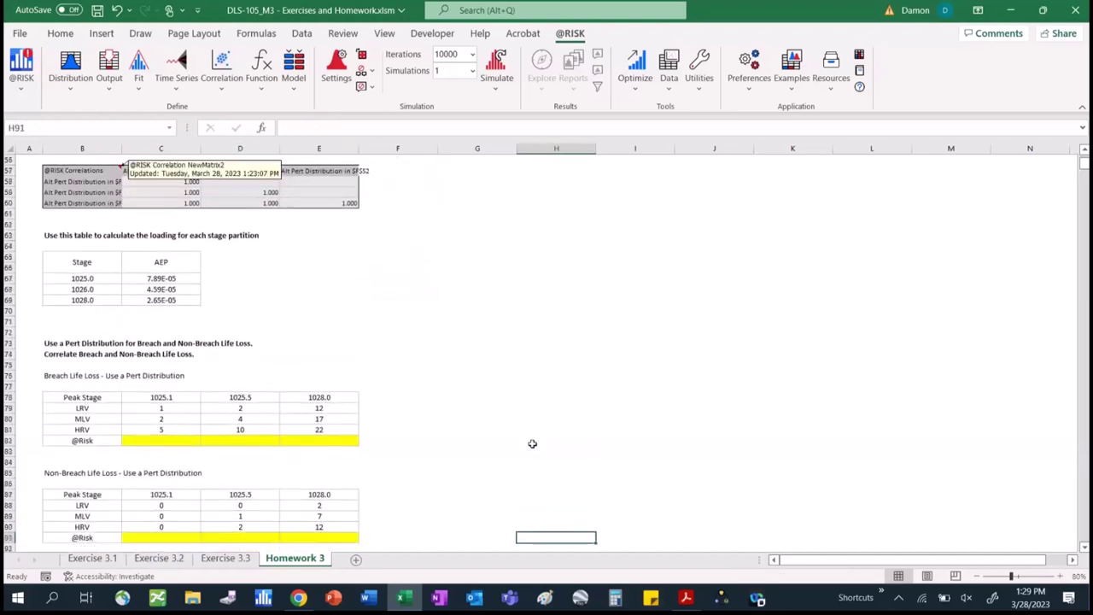
key(Down)
key(Down)
key(Down)
key(Down)
key(Down)
key(Down)
key(Down)
key(Down)
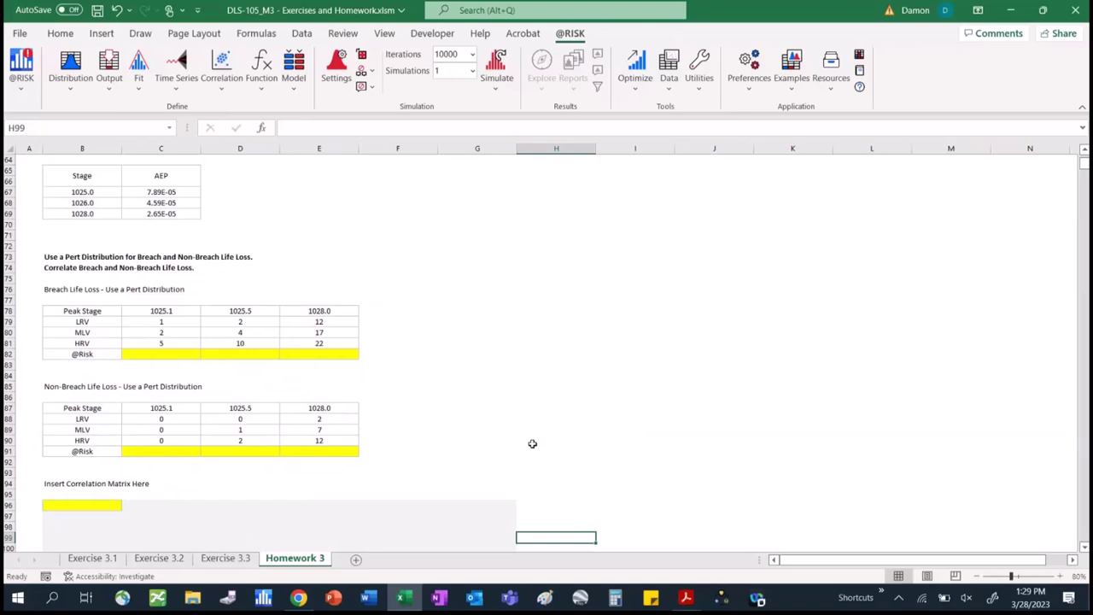
Return to the Stage Frequency section and view its tables together with the AEP loading table.
key(Up)
key(Up)
key(Up)
key(Up)
key(Up)
key(Up)
key(Up)
key(Up)
key(Up)
key(Up)
key(Up)
key(Up)
key(Up)
key(Up)
key(Up)
key(Up)
key(Up)
key(Up)
key(Up)
key(Up)
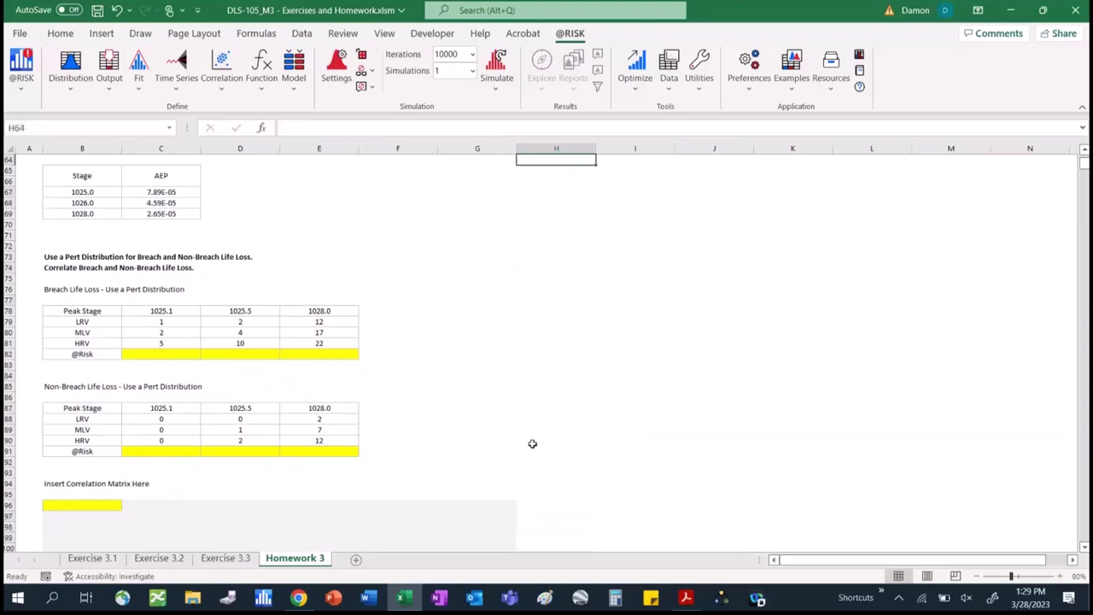
key(Up)
key(Up)
key(Up)
key(Up)
key(Up)
key(Up)
key(Up)
key(Up)
key(Up)
key(Up)
key(Up)
key(Up)
key(Up)
key(Up)
key(Up)
key(Up)
key(Up)
key(Up)
key(Up)
key(Up)
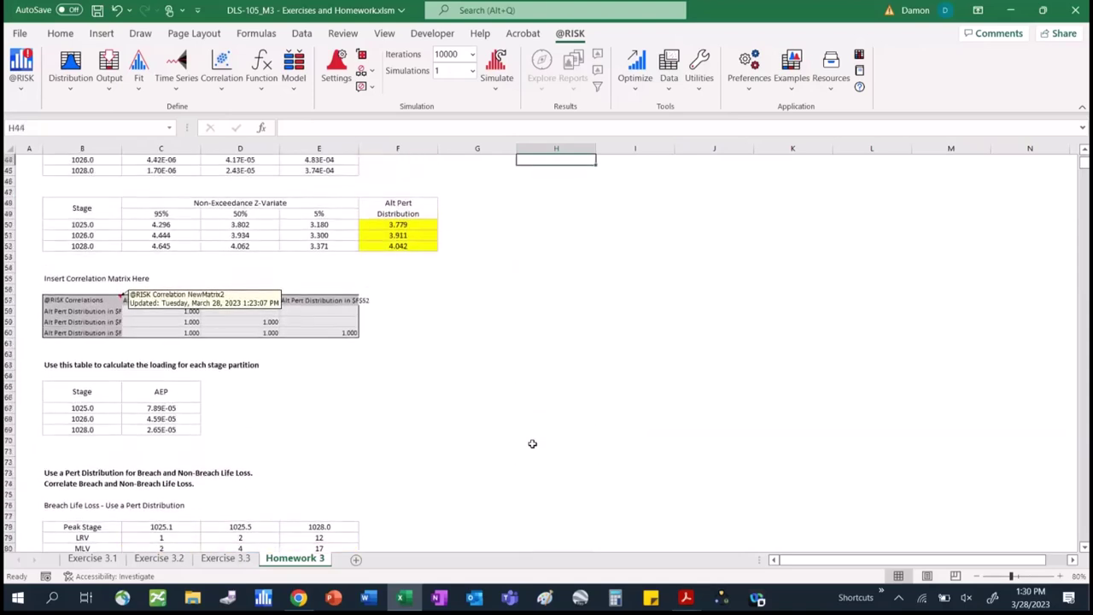
key(Up)
key(Up)
key(Up)
key(Up)
key(Up)
key(Up)
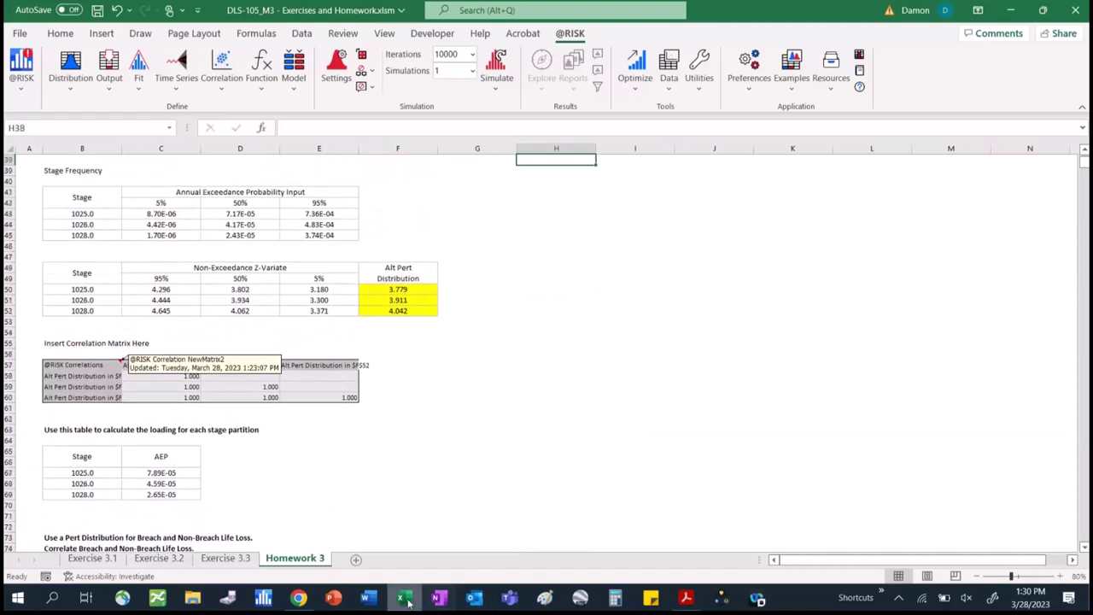
Open the recent workbook DLS-105_M3 - Solution to Homework (No@Risk).xlsb.
right_click(192, 597)
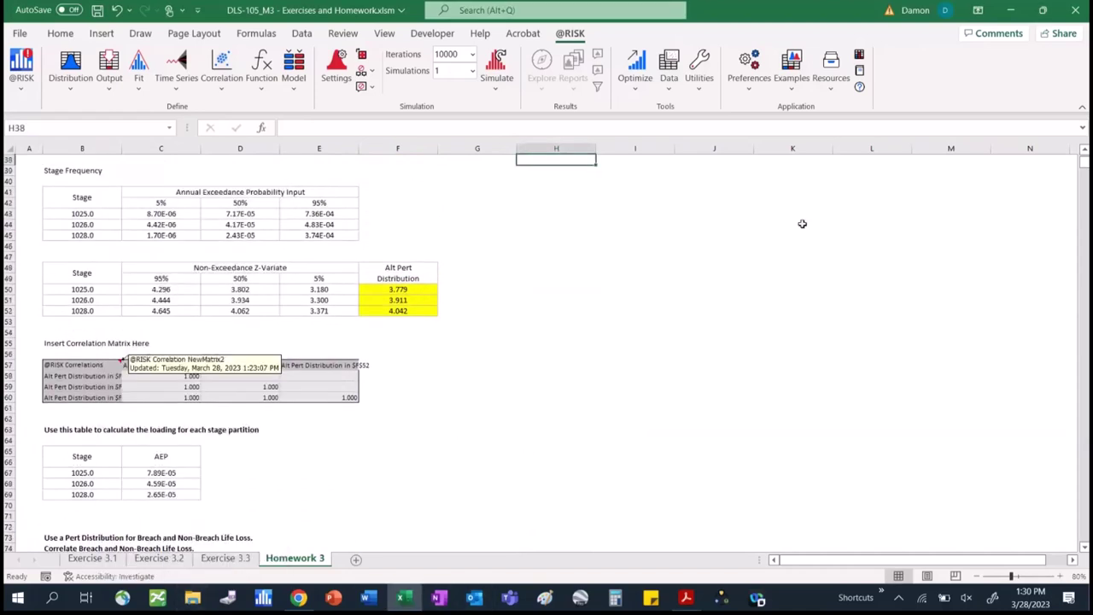
click(802, 223)
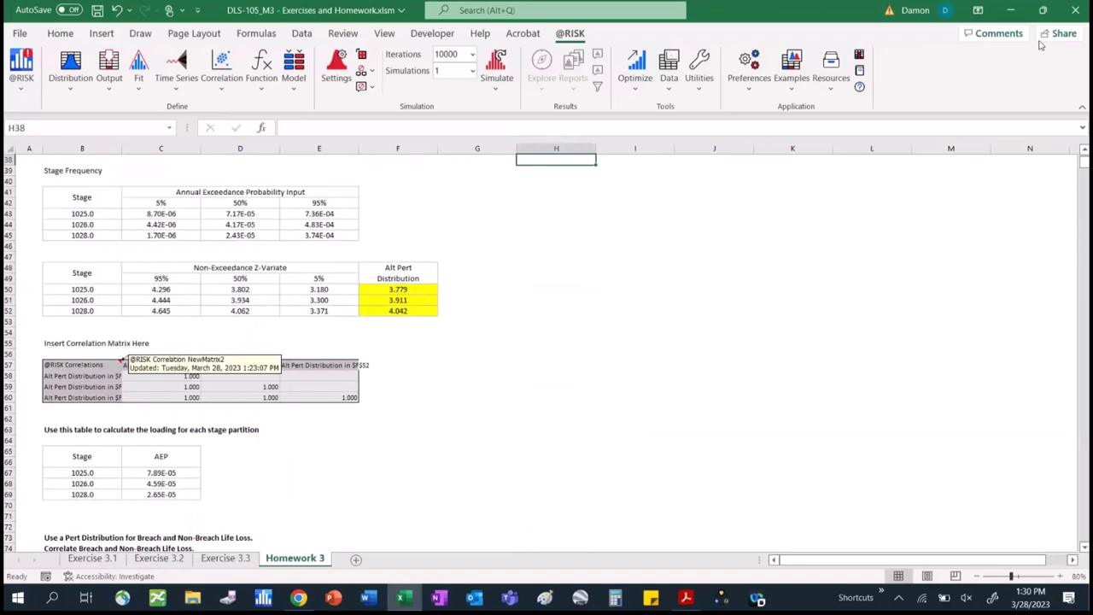
right_click(405, 598)
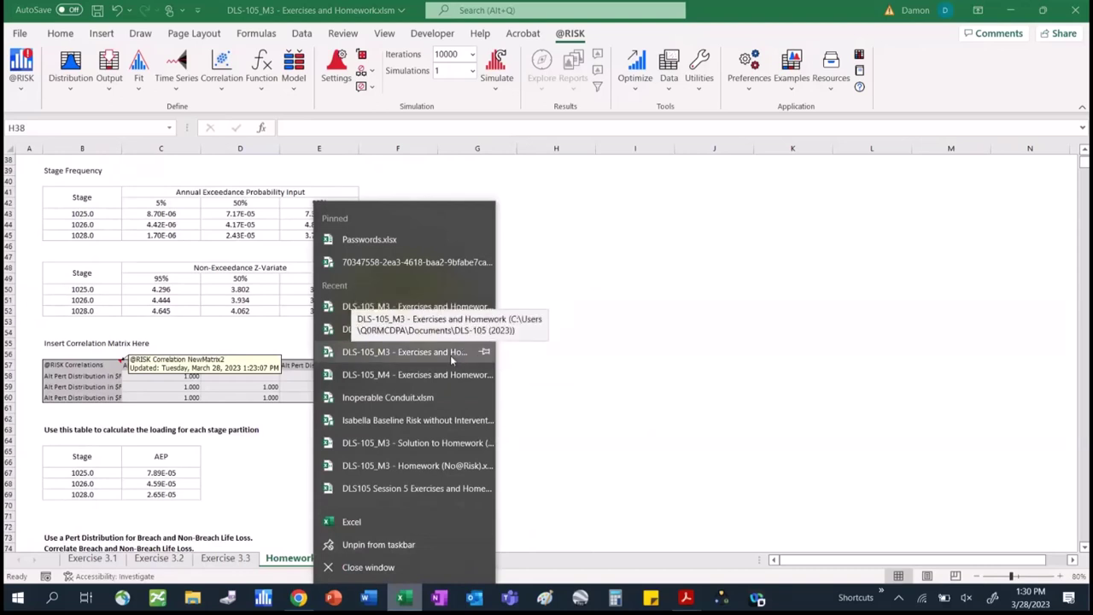
click(420, 443)
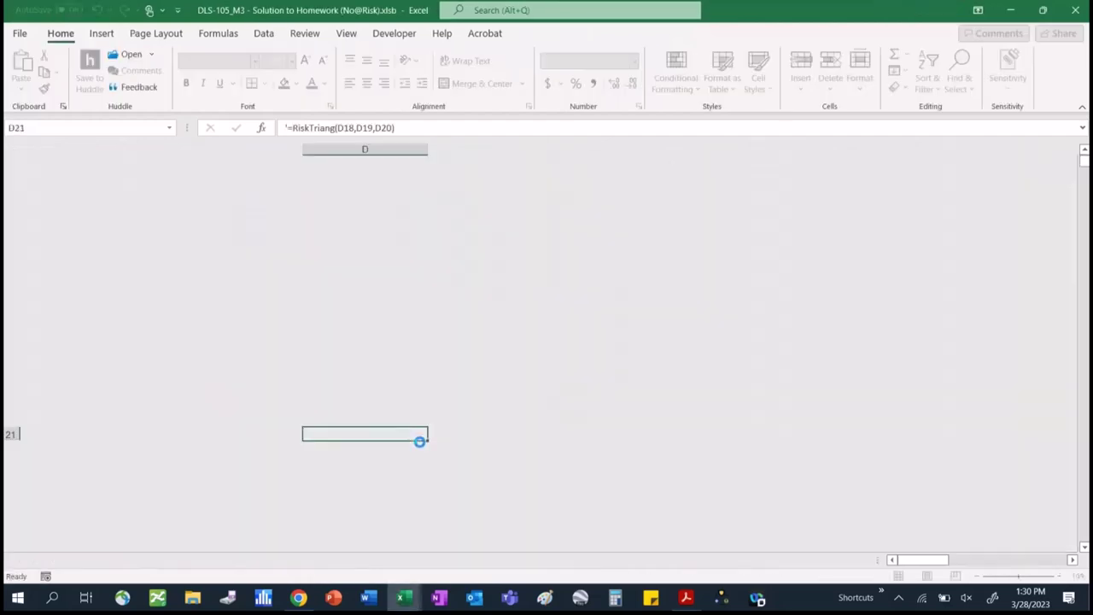
Look through the solution's Homework 3 sheet from the Node 3 table down to the AEP loading table at C70:C72.
key(Down)
key(Down)
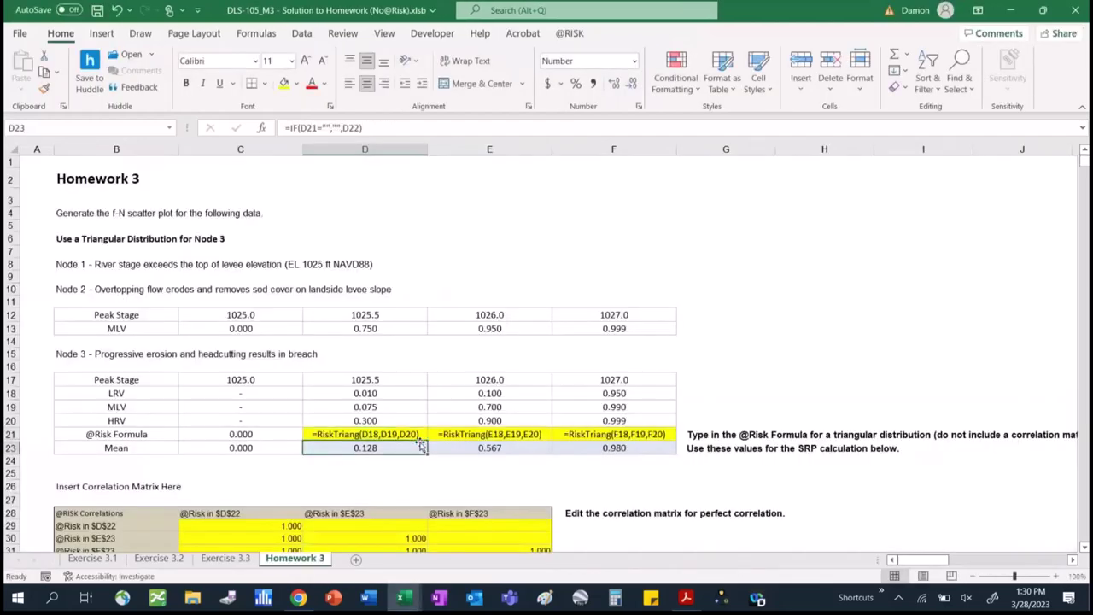
key(Down)
key(Down)
key(Down)
key(Down)
key(Down)
key(Down)
key(Down)
key(Down)
key(Down)
key(Down)
key(Down)
key(Down)
key(Down)
key(Down)
key(Down)
key(Down)
key(Down)
key(Down)
key(Down)
key(Down)
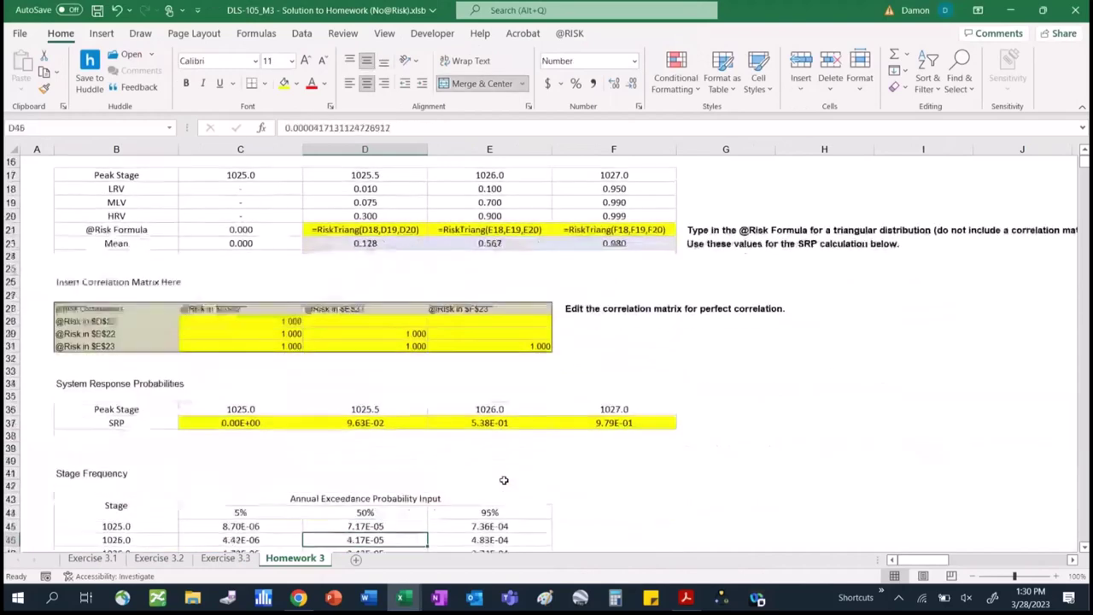
key(Down)
key(Down)
key(Down)
key(Down)
key(Down)
key(Down)
key(Down)
key(Down)
key(Down)
key(Down)
key(Down)
key(Down)
key(Down)
key(Down)
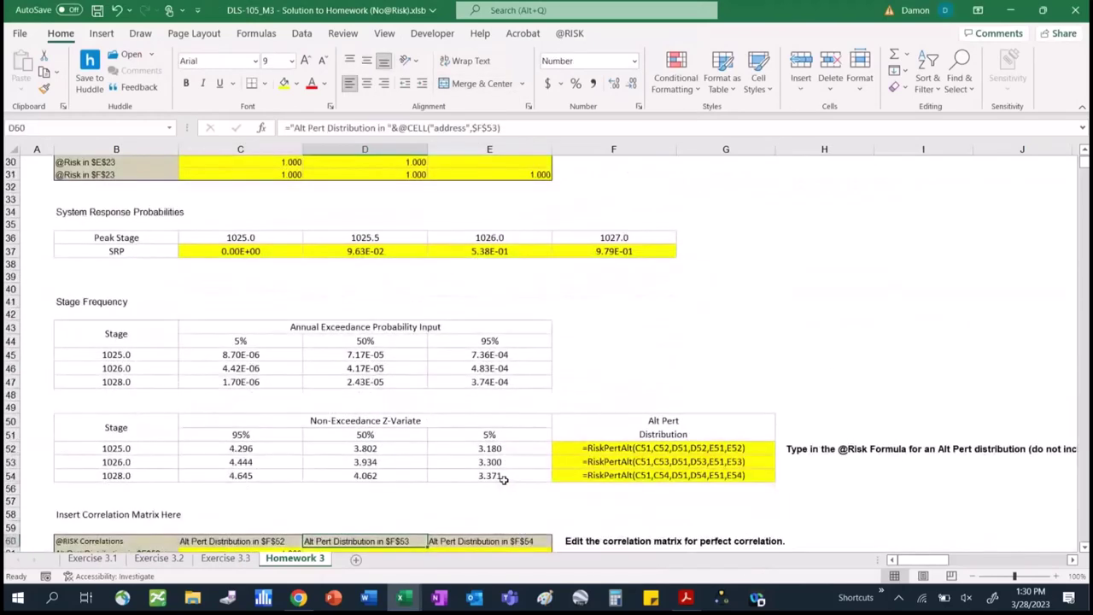
key(Down)
key(Down)
key(Down)
key(Down)
key(Down)
key(Down)
key(Down)
key(Down)
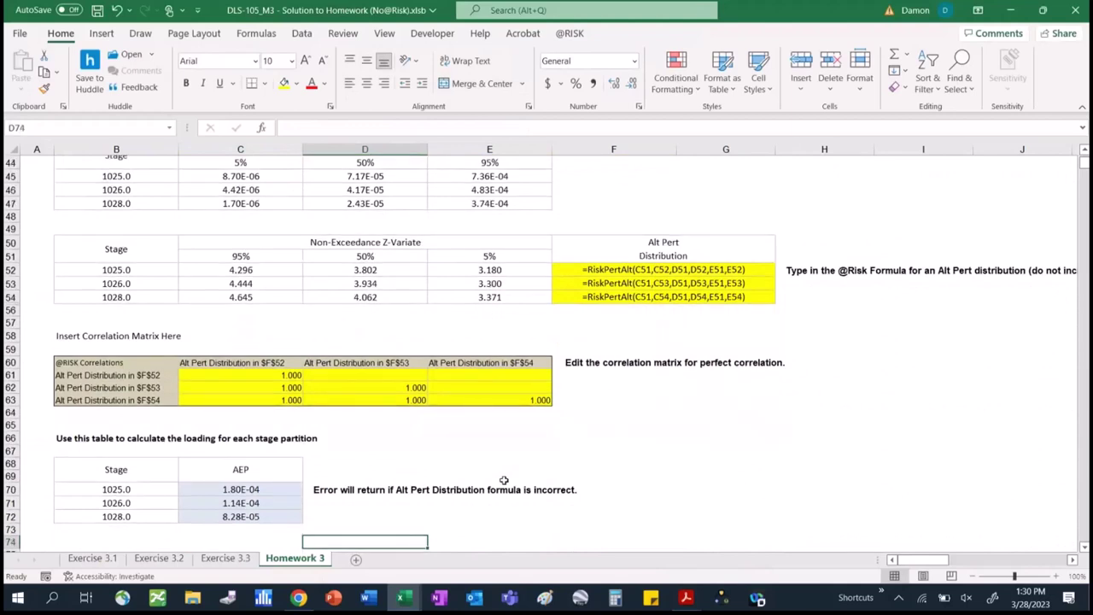
key(Up)
key(Up)
key(Up)
key(Up)
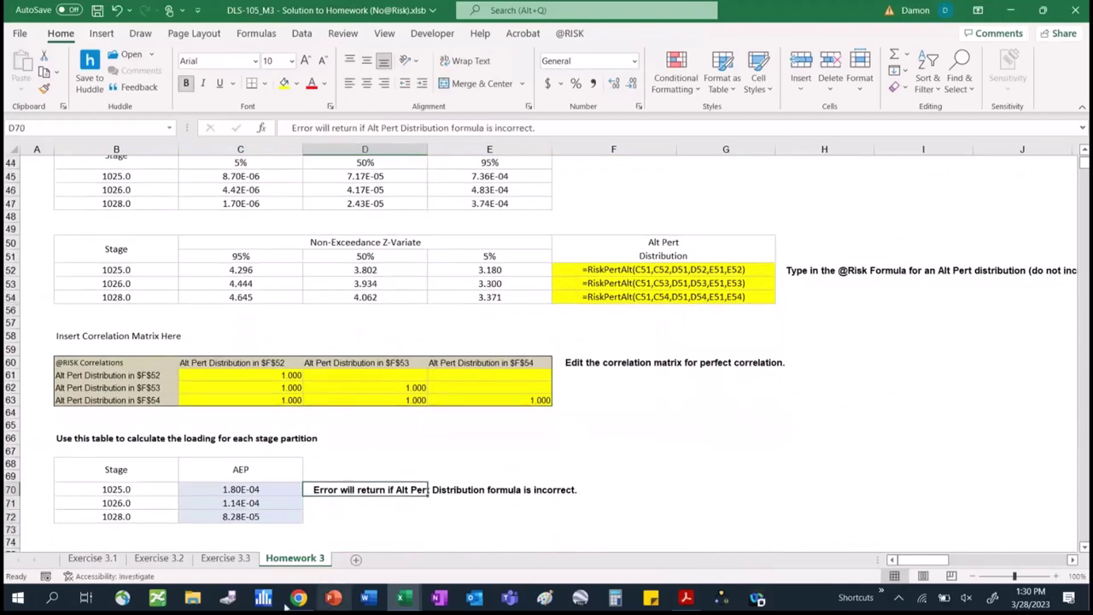
Switch back to the Exercises and Homework workbook and compare the AEP values in C67:C69 with F50's Alt Pert distribution.
click(401, 602)
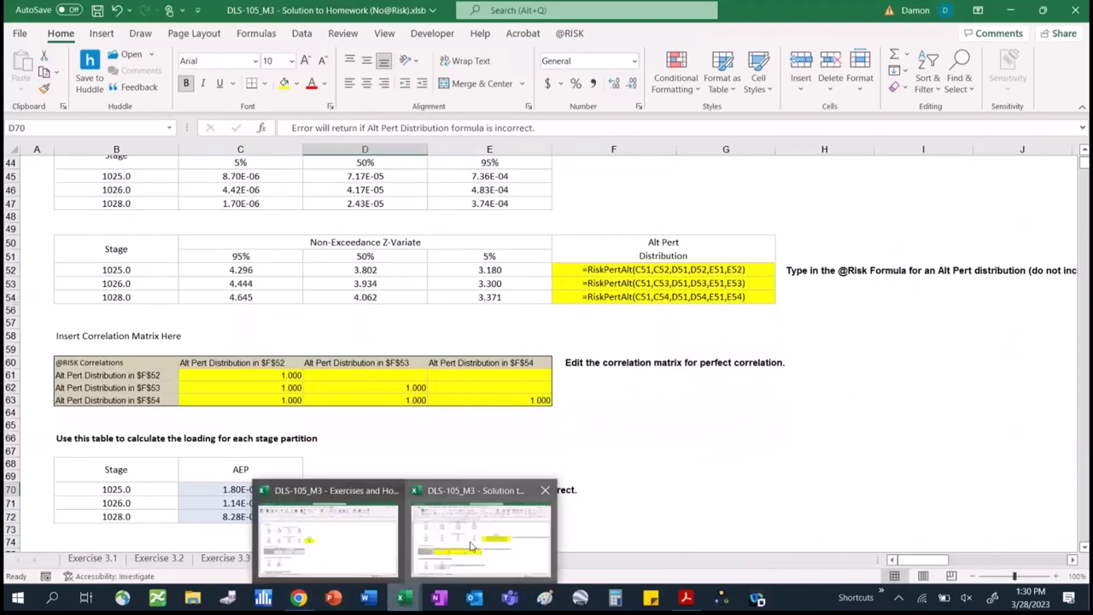
click(328, 538)
drag(183, 474, 182, 494)
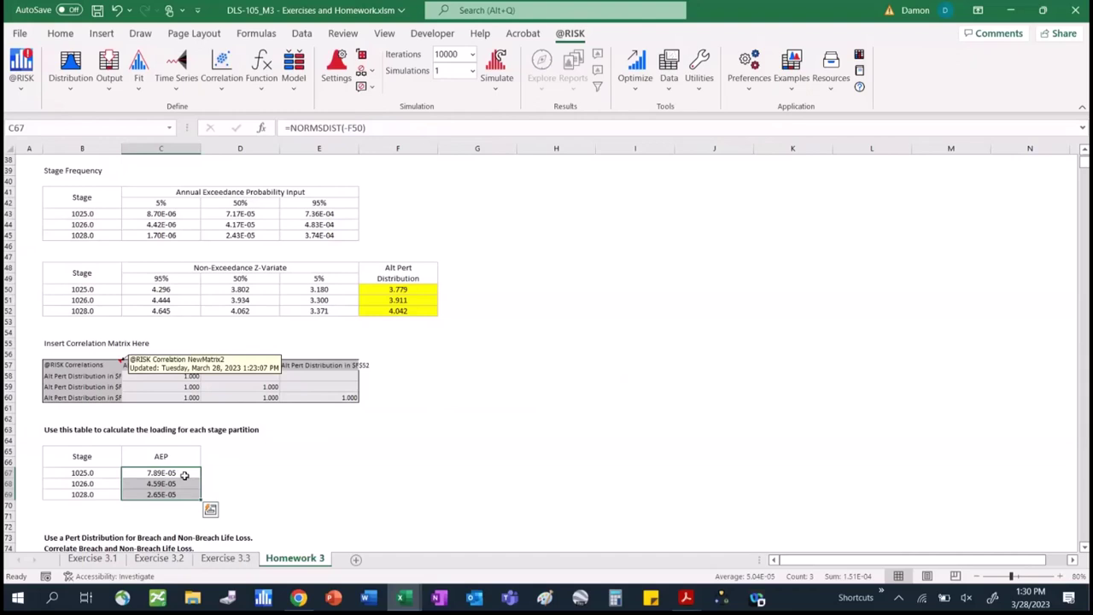
click(414, 290)
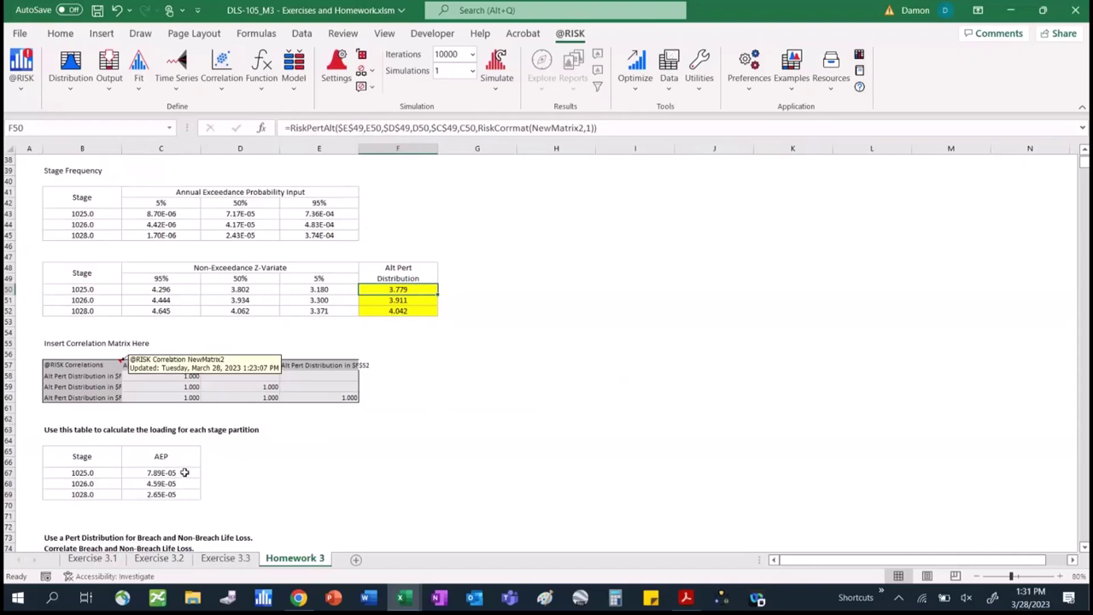
drag(184, 474, 182, 495)
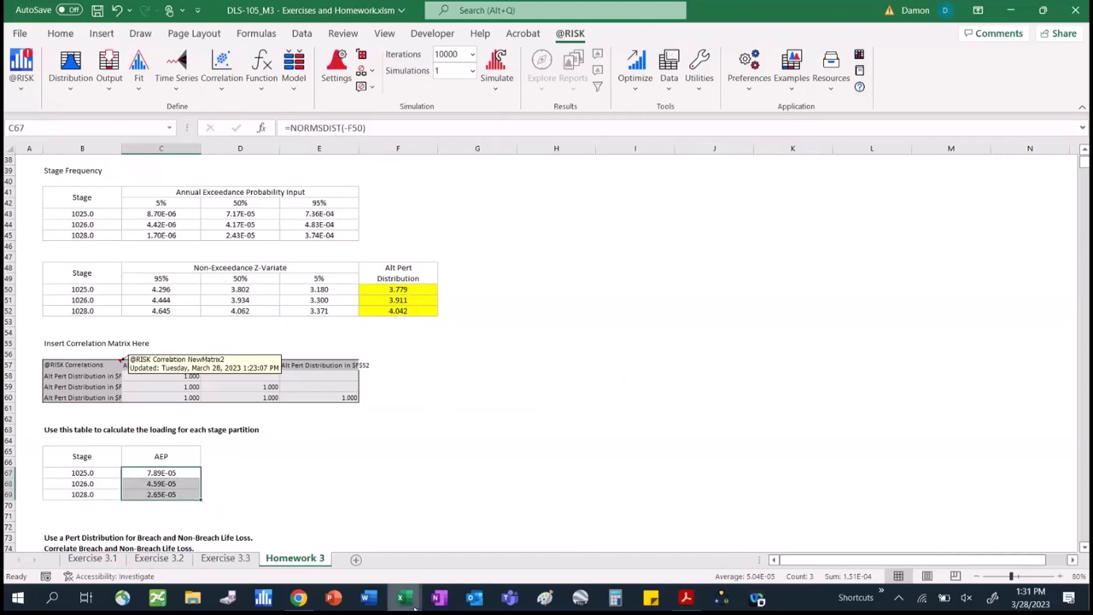
Review the Alt Pert distributions in F50:F52 and trace the cell referenced by C67's NORMSDIST formula, leaving it unedited.
mouse_move(415, 605)
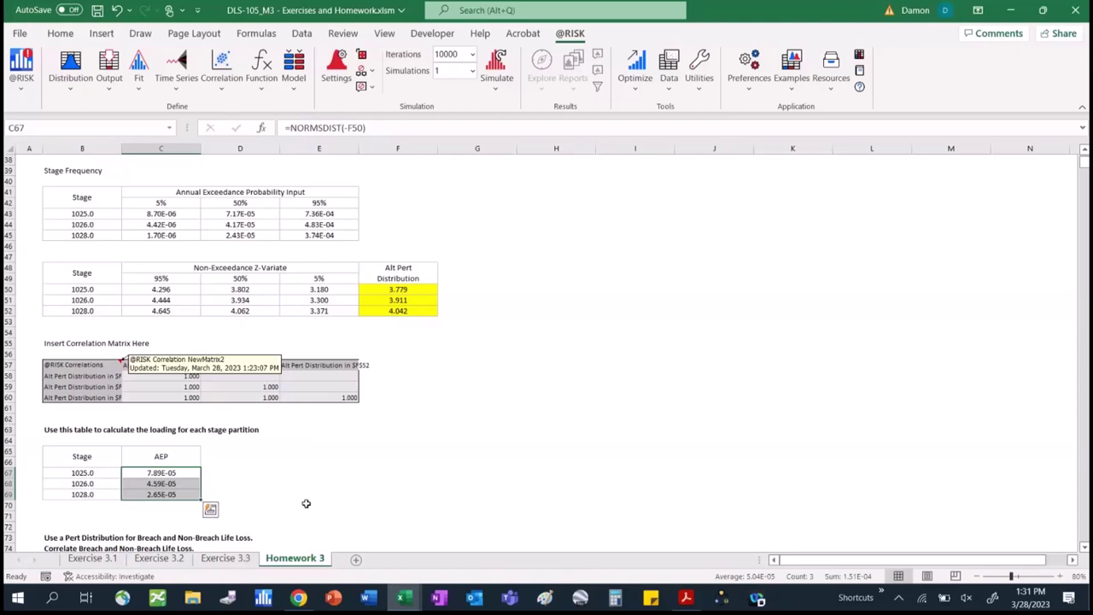
click(415, 287)
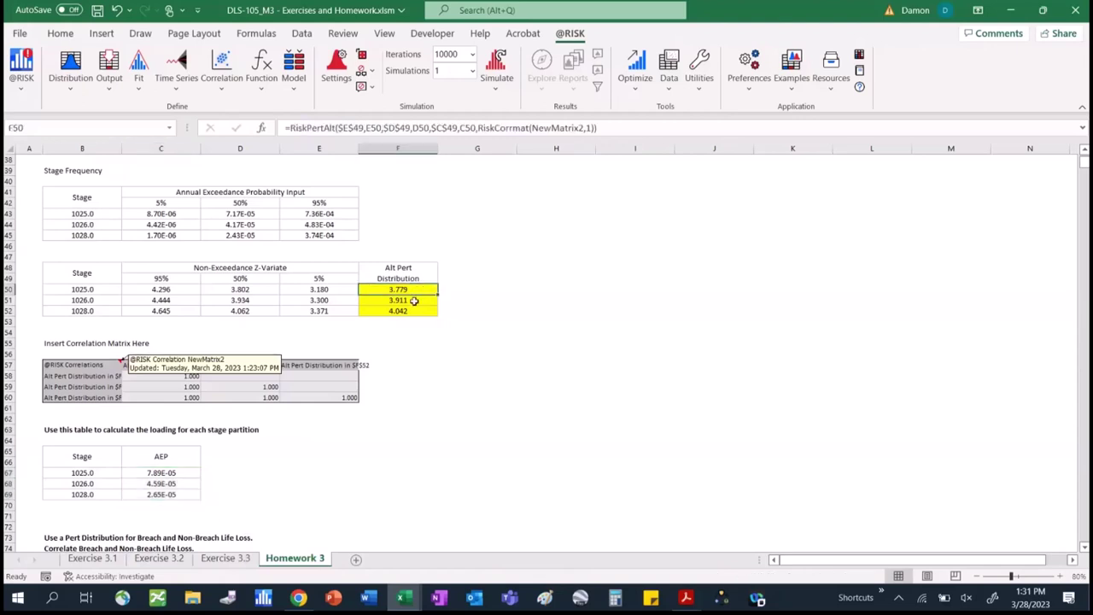
drag(414, 290, 414, 311)
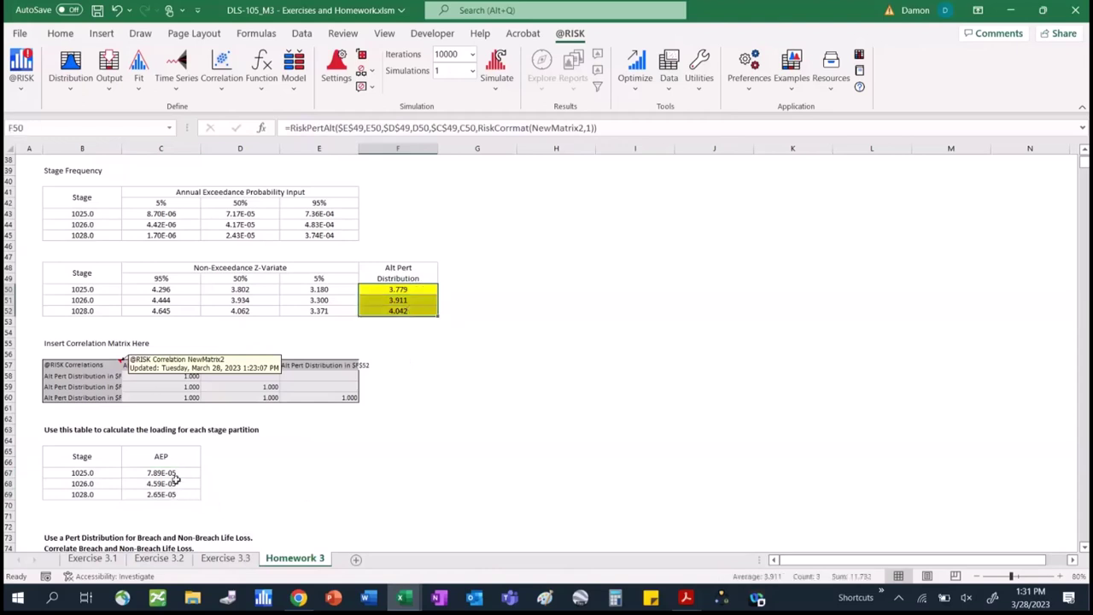
click(174, 475)
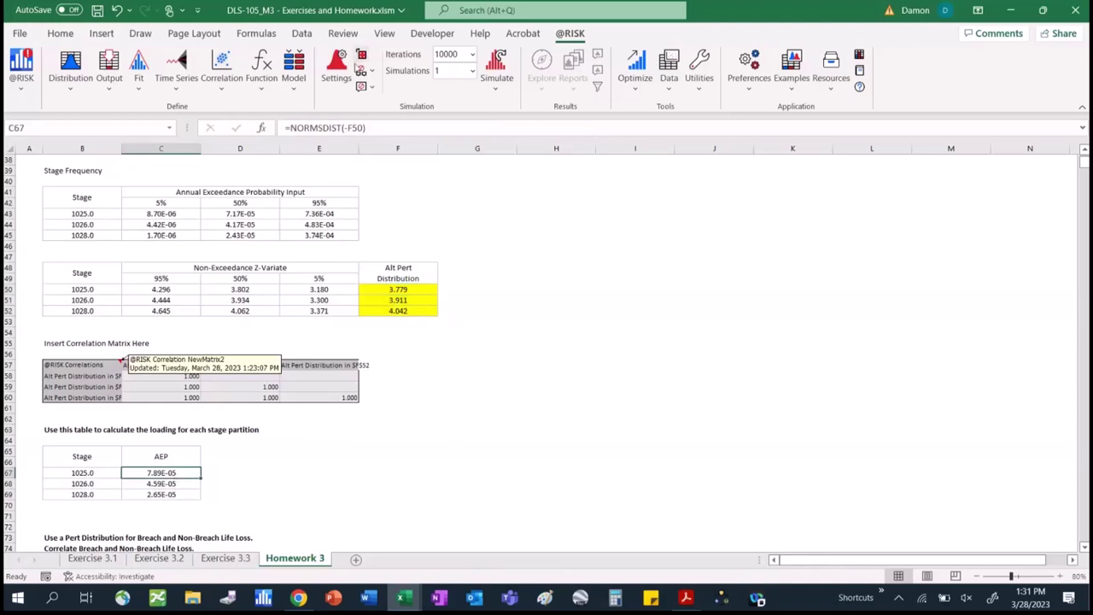
click(362, 128)
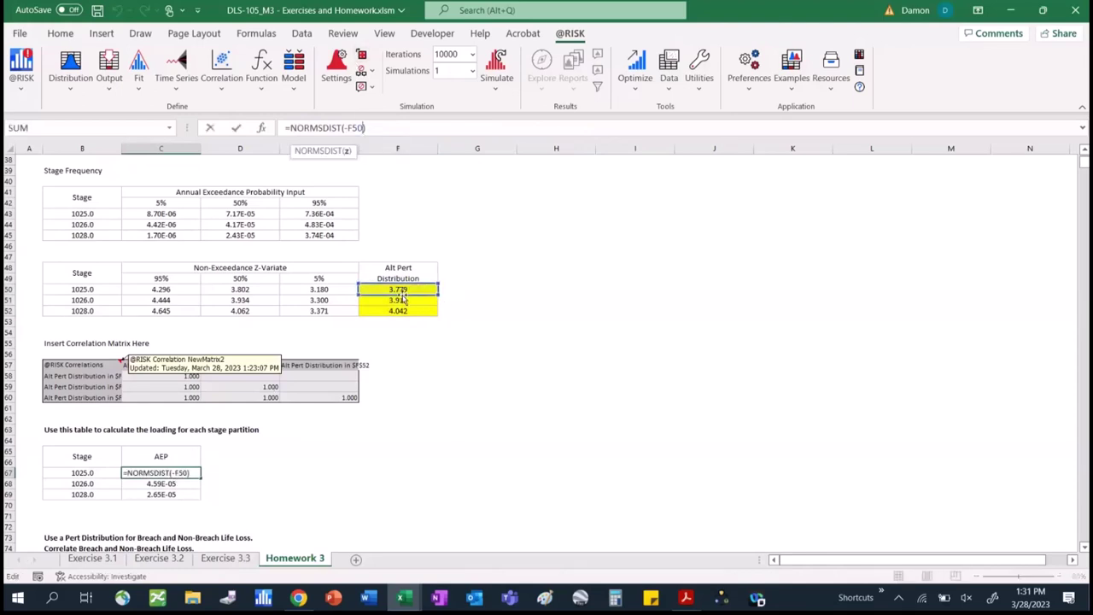
key(Escape)
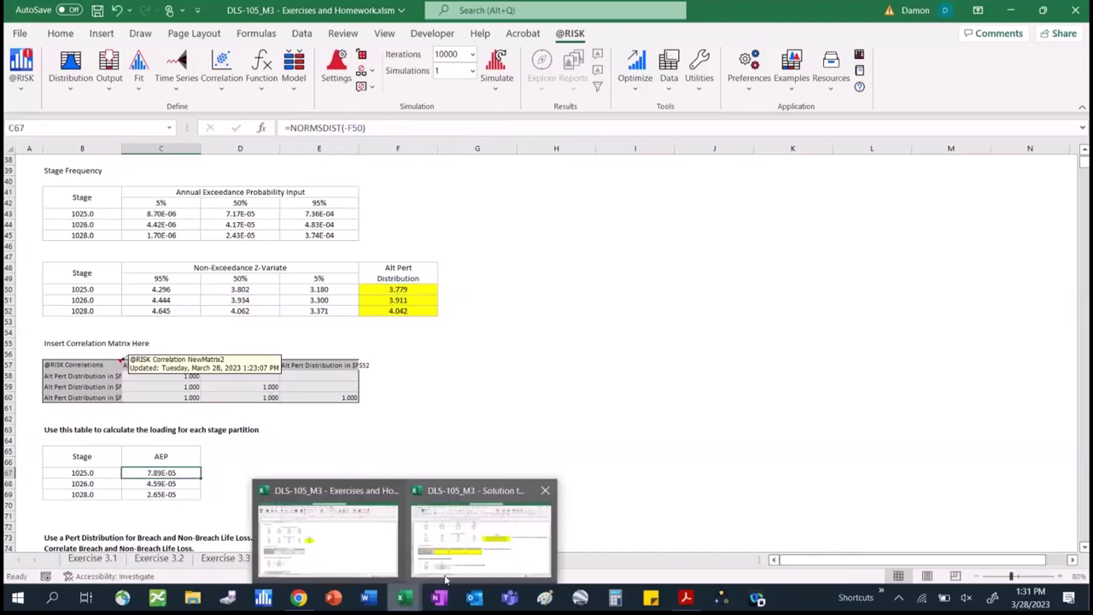
View the AEP loading table in the solution workbook, and return to the matching table in the Exercises and Homework workbook.
click(444, 538)
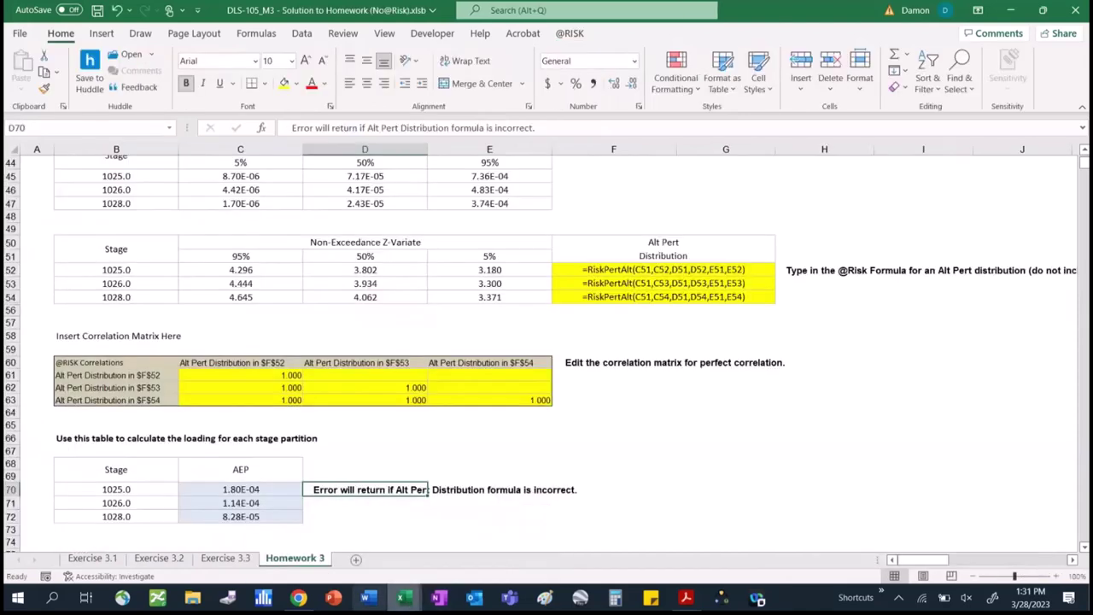
mouse_move(356, 580)
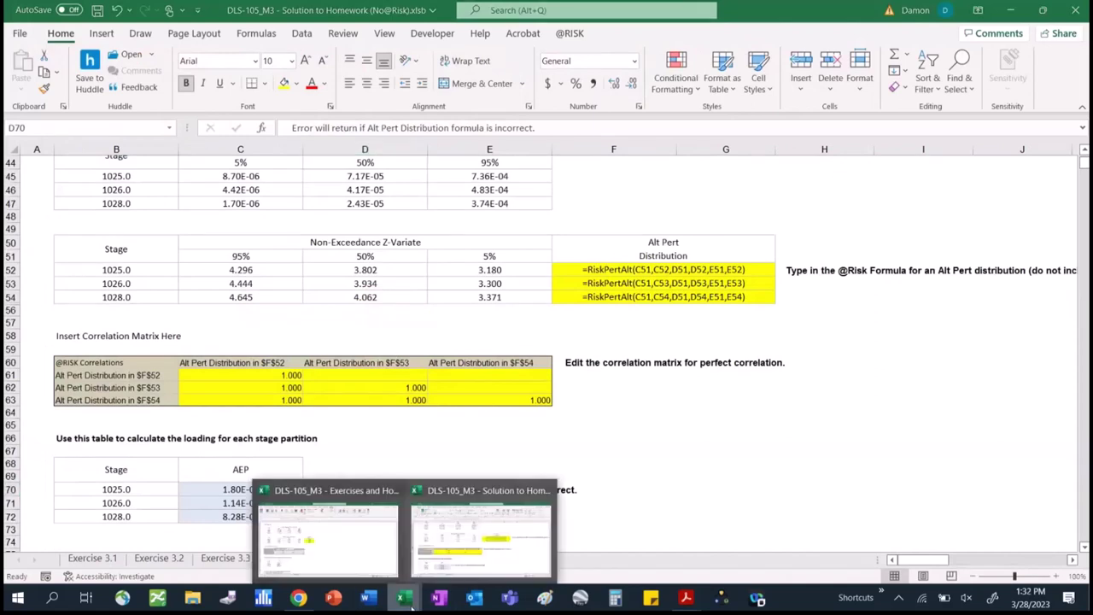
click(354, 568)
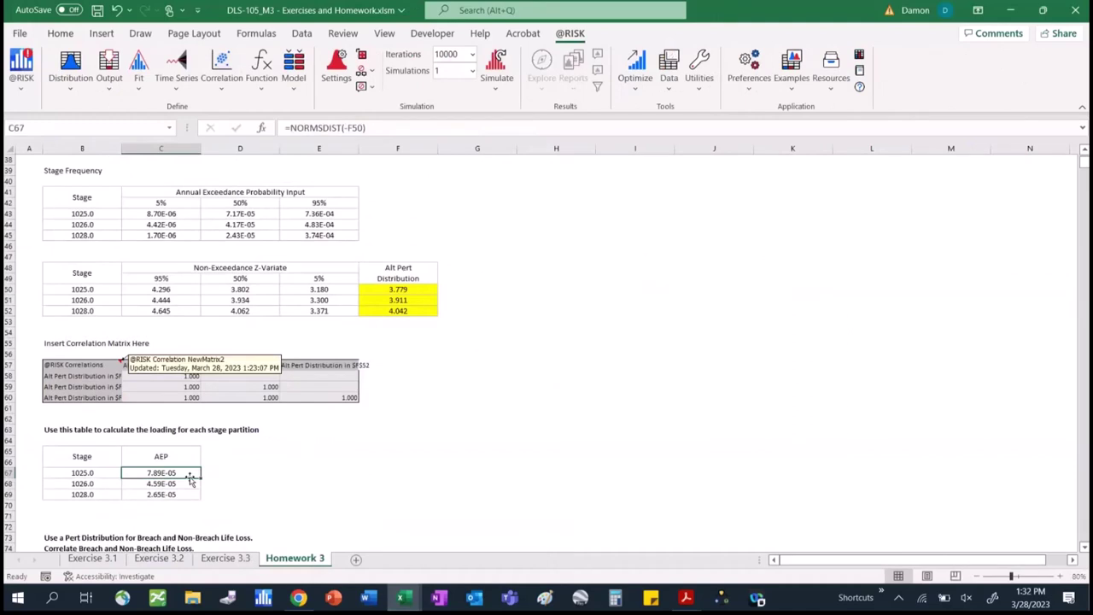
click(284, 503)
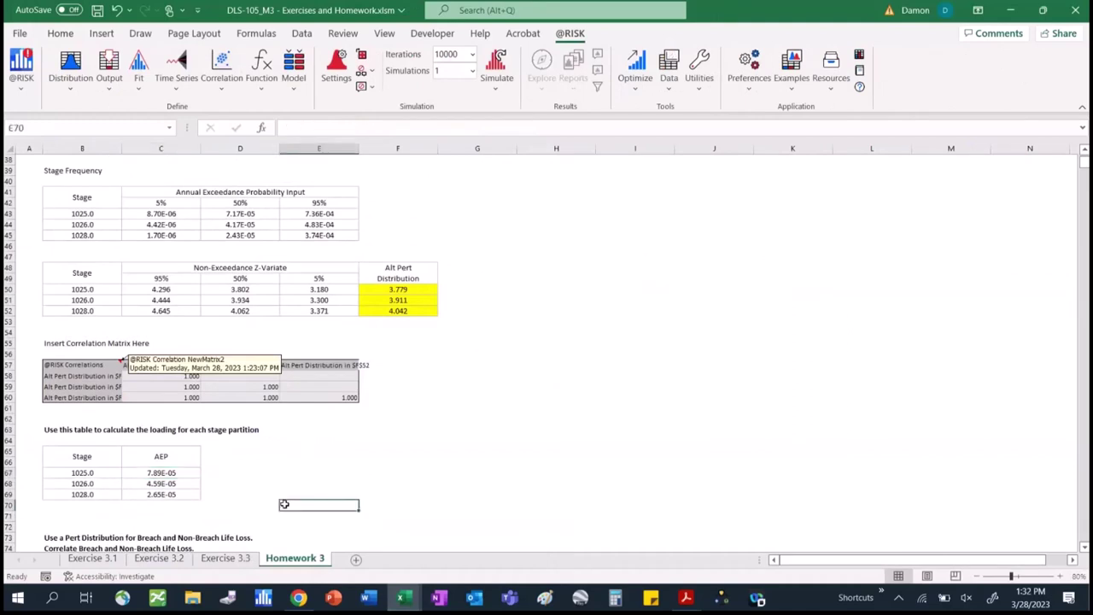
In the Breach Life Loss table, enter =RiskPert(C79,C80,C81) in C82 as the Pert distribution for stage 1025.1.
key(Down)
key(Down)
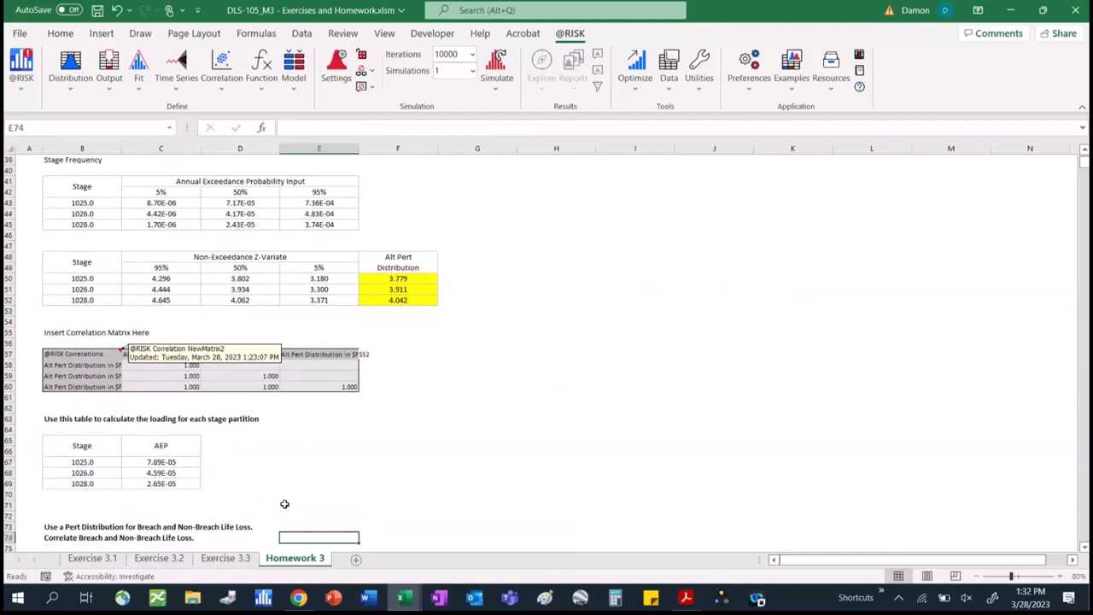
key(Down)
key(Down)
key(Down)
key(Down)
key(Down)
key(Down)
key(Down)
key(Down)
key(Down)
key(Down)
key(Down)
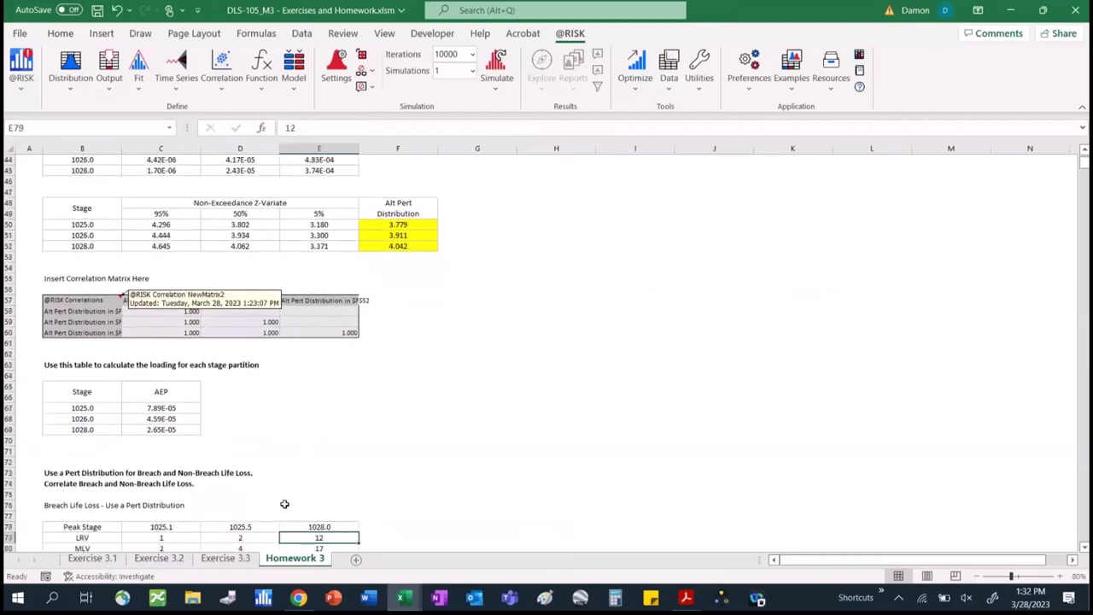
key(Down)
key(Down)
key(Down)
key(Down)
key(Down)
key(Down)
key(Down)
key(Down)
key(Down)
key(Down)
key(Down)
key(Down)
key(Down)
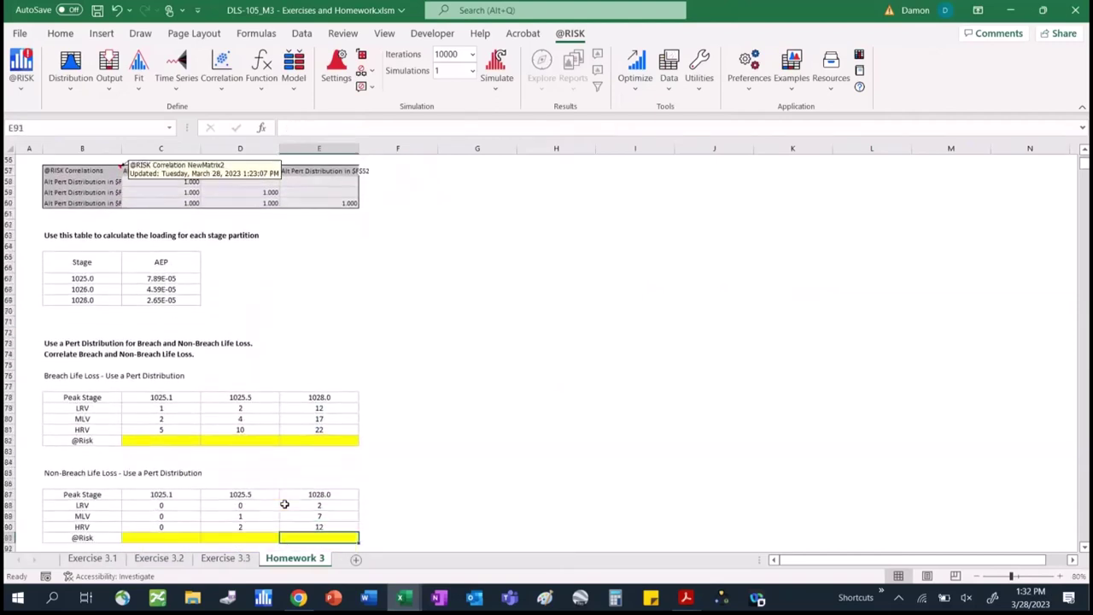
key(Down)
key(Down)
key(Down)
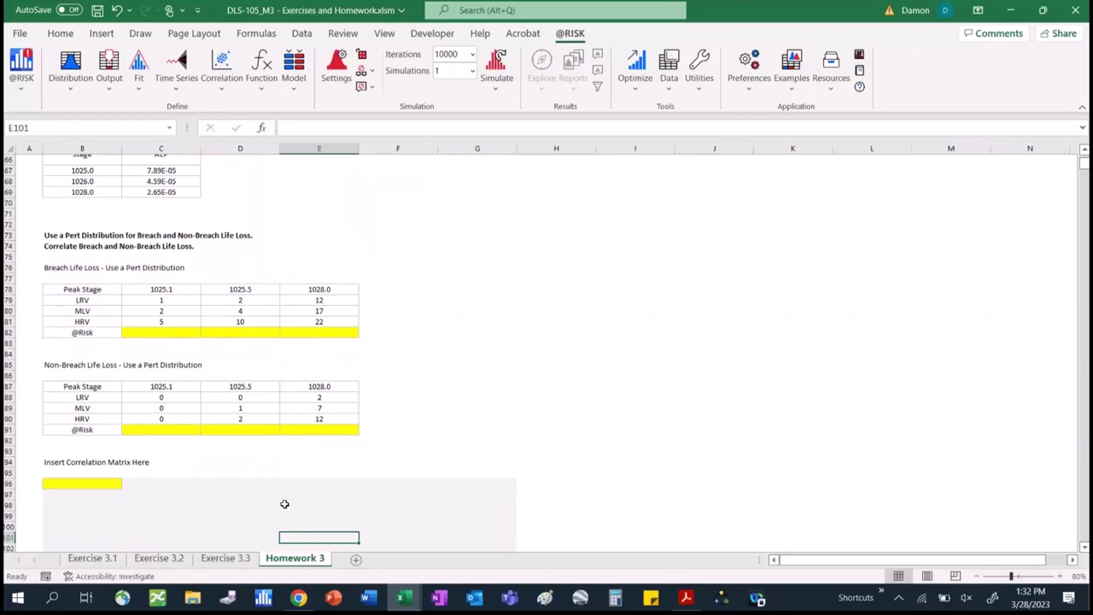
click(167, 333)
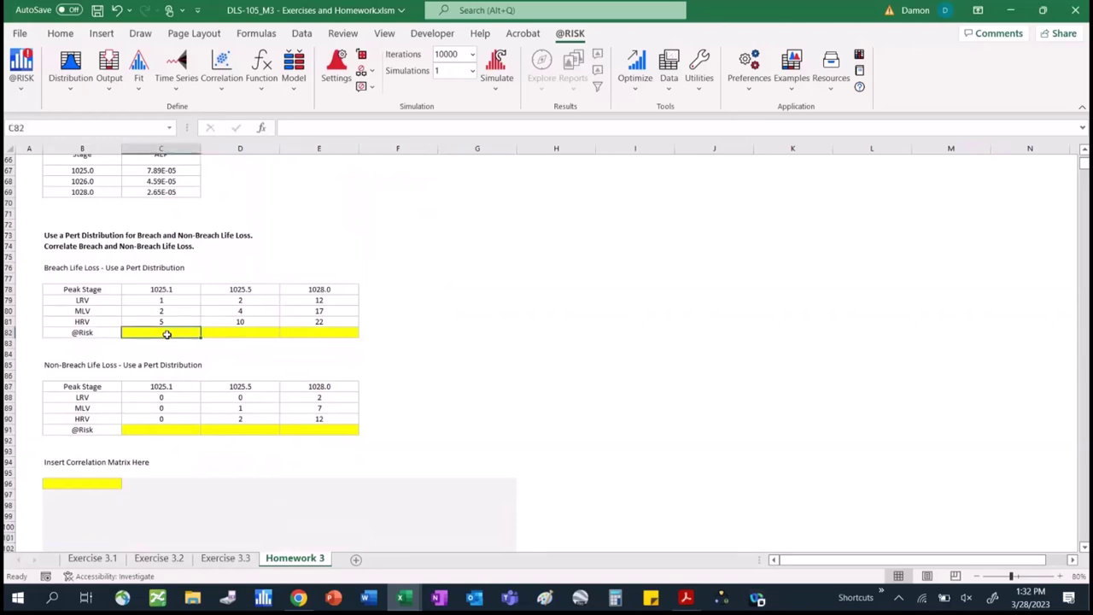
text(=)
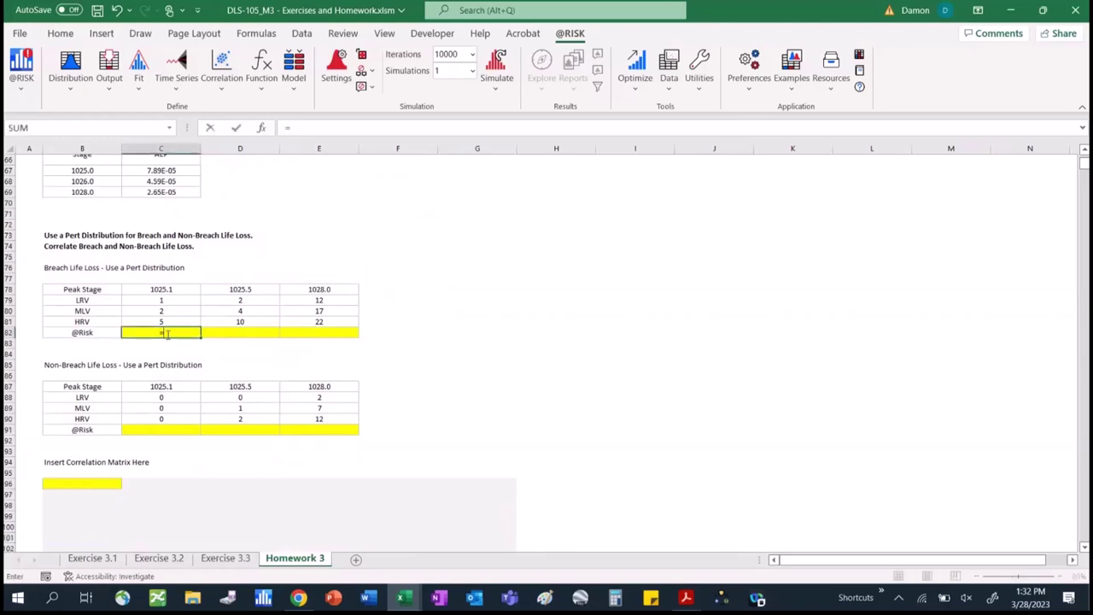
text(riskpert)
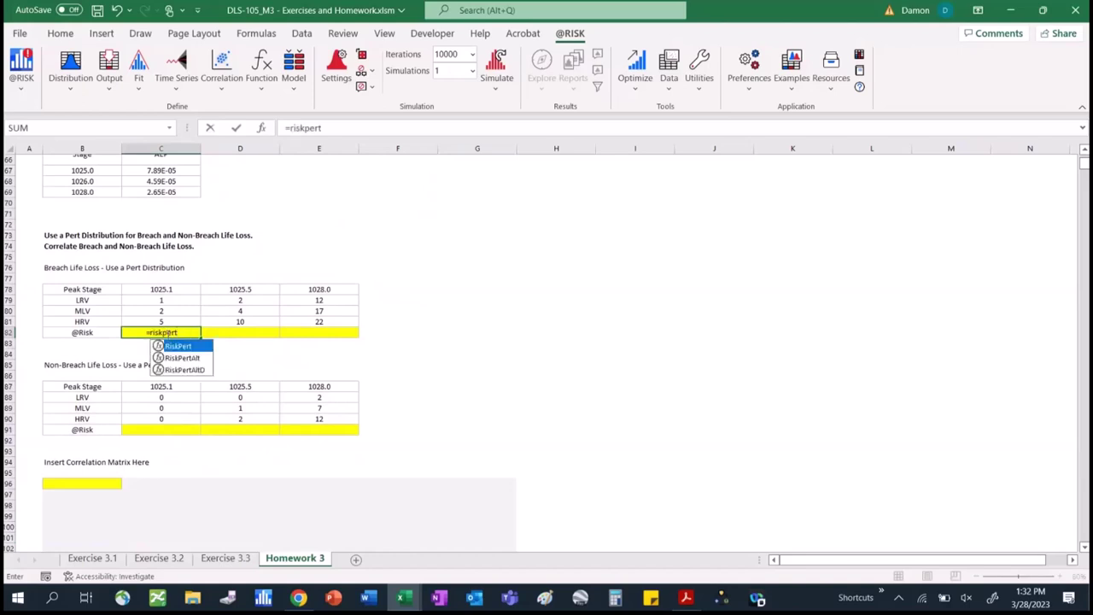
text(()
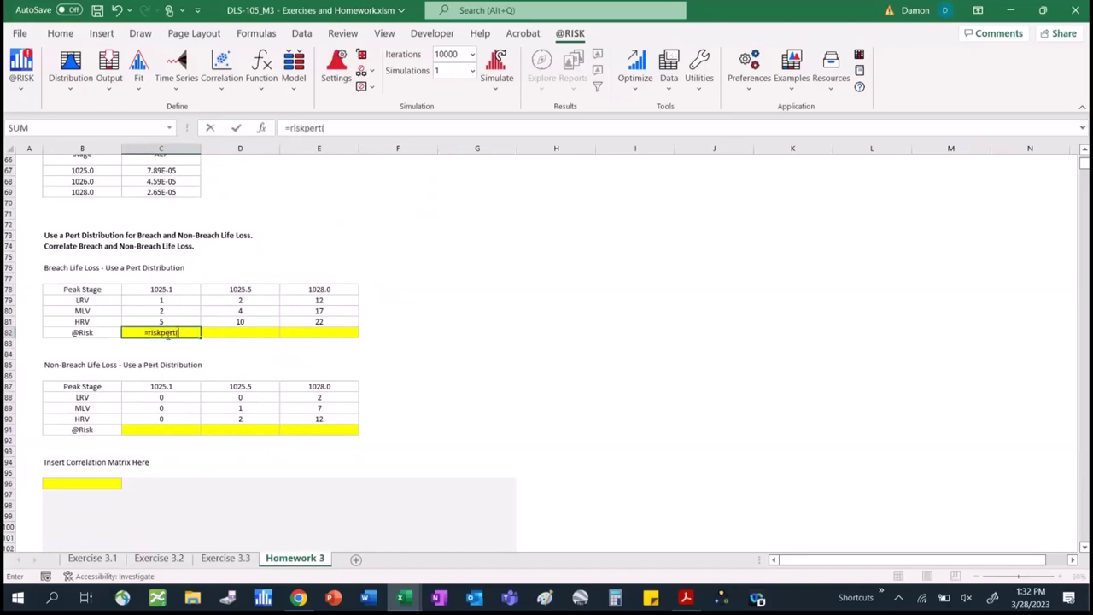
click(163, 302)
text(,)
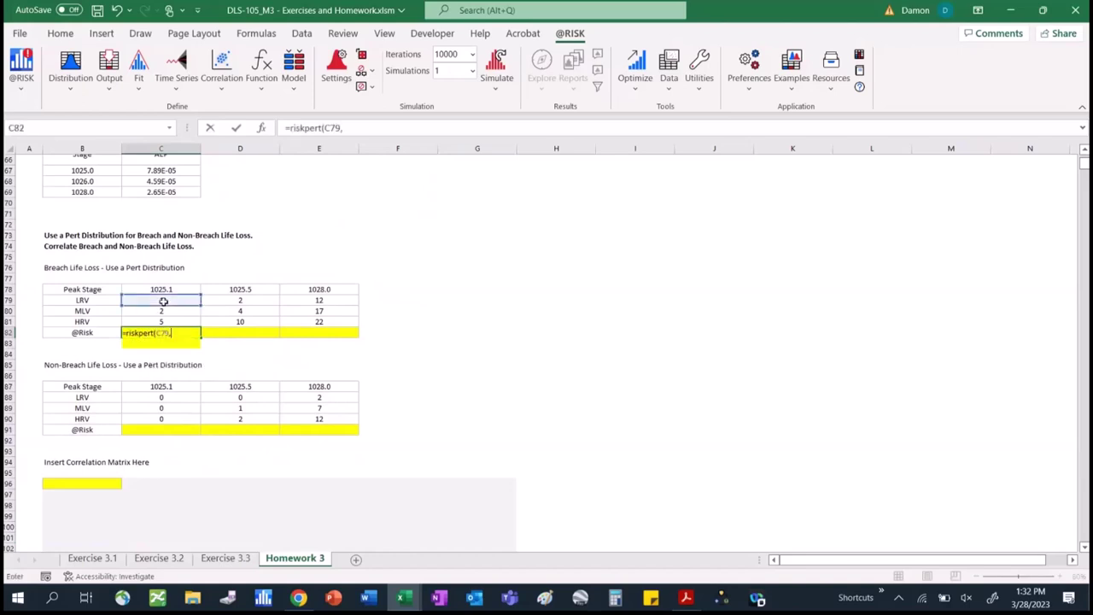
click(164, 311)
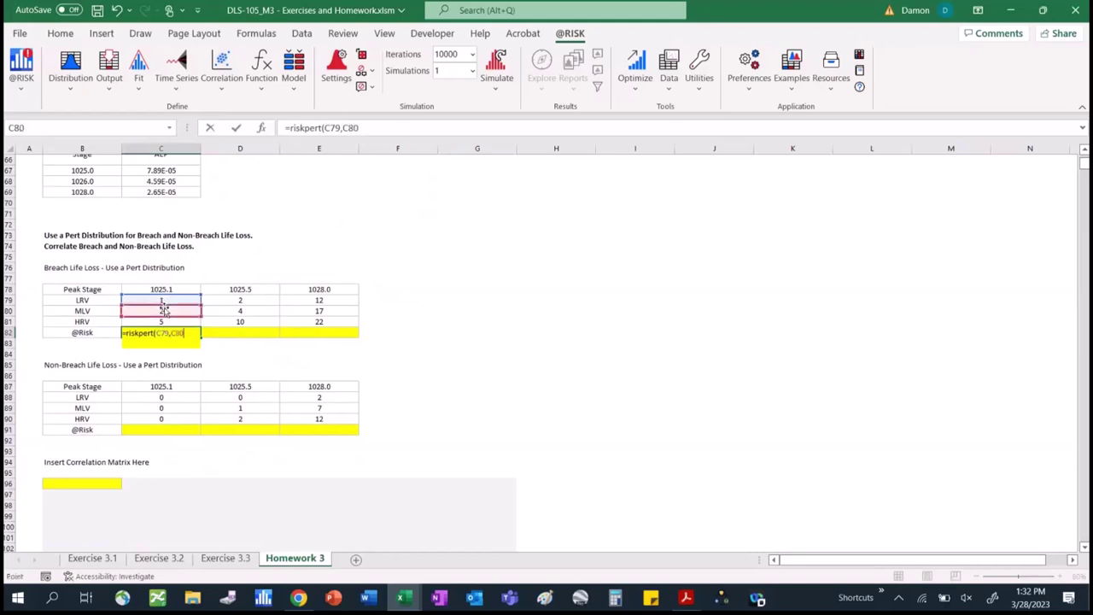
text(,)
click(172, 321)
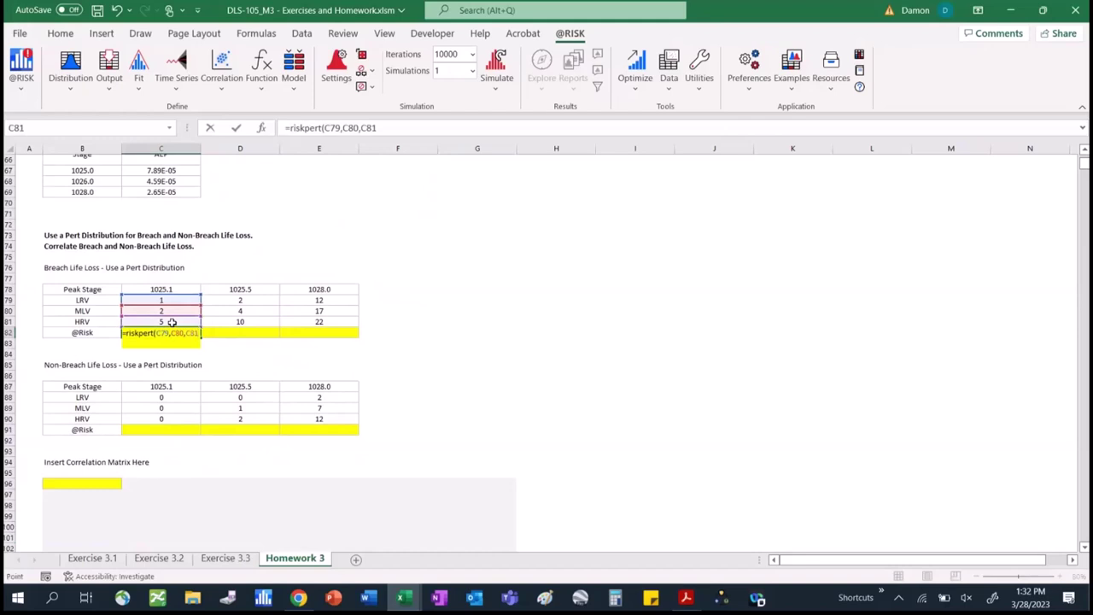
text())
key(Return)
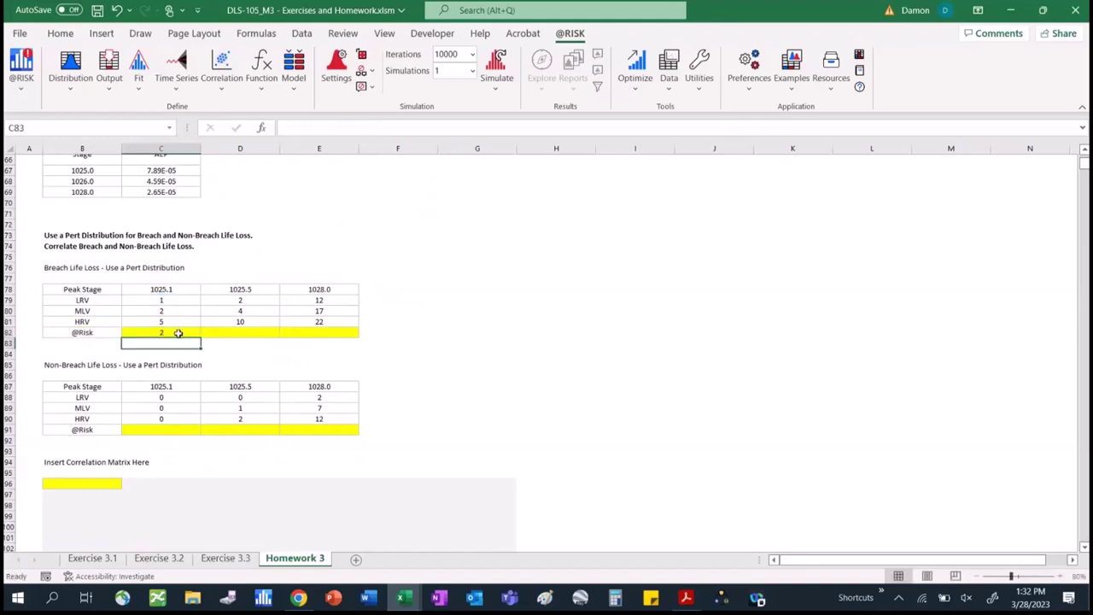
Fill the breach Pert distribution formula from C82 across to E82.
click(178, 332)
drag(201, 339, 333, 338)
click(549, 460)
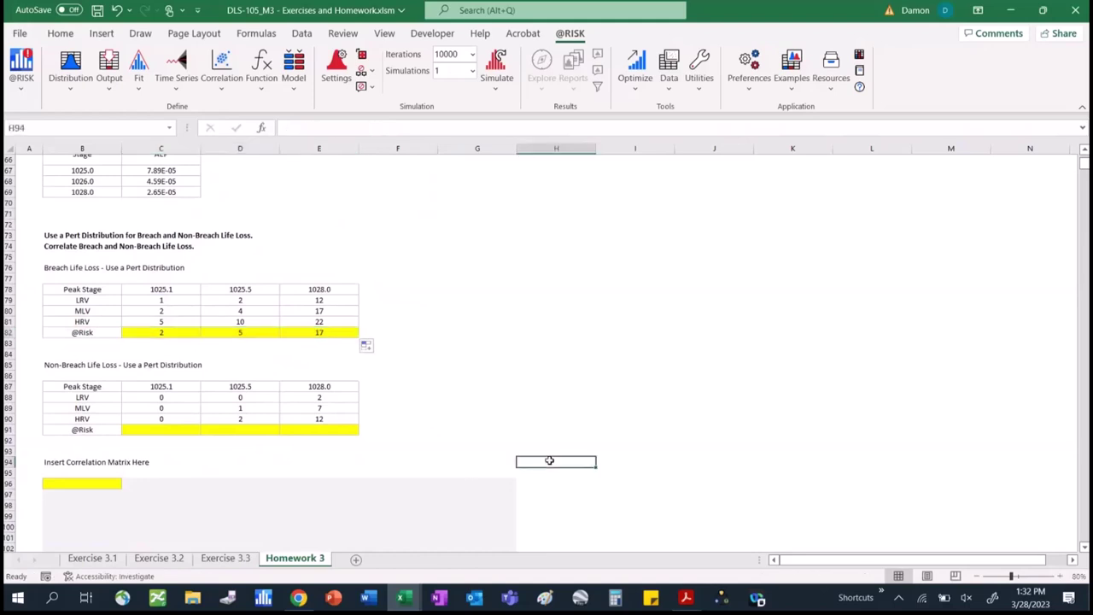
click(165, 429)
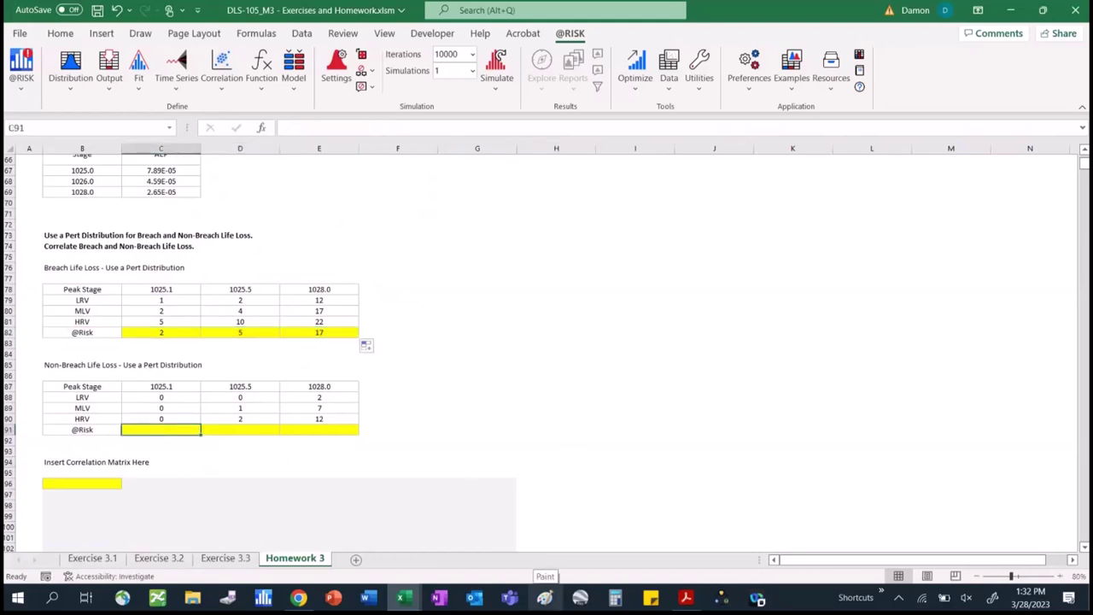
click(71, 89)
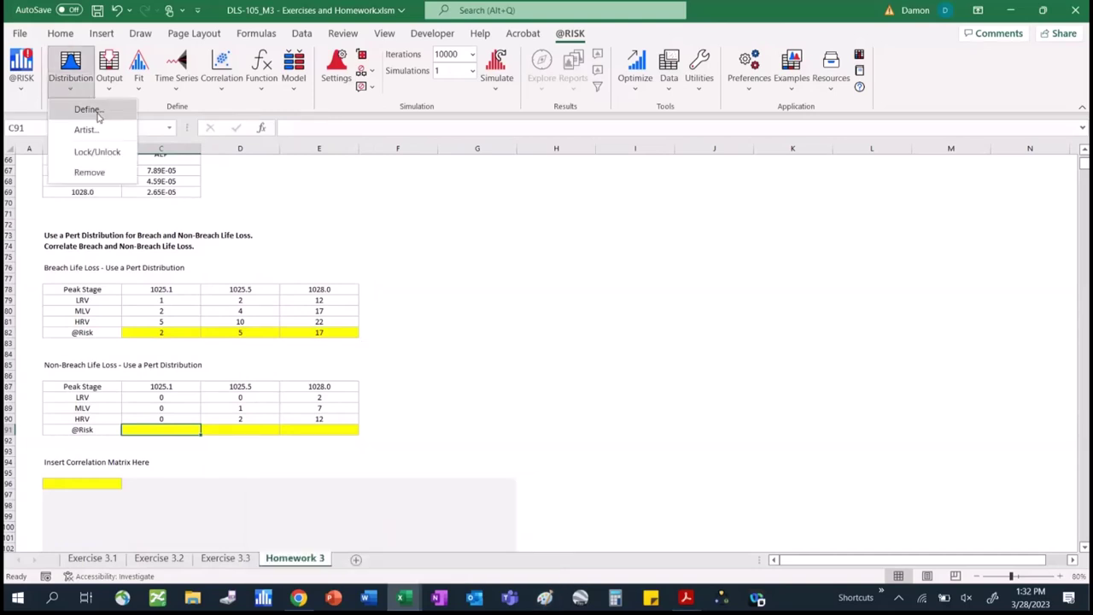
click(88, 110)
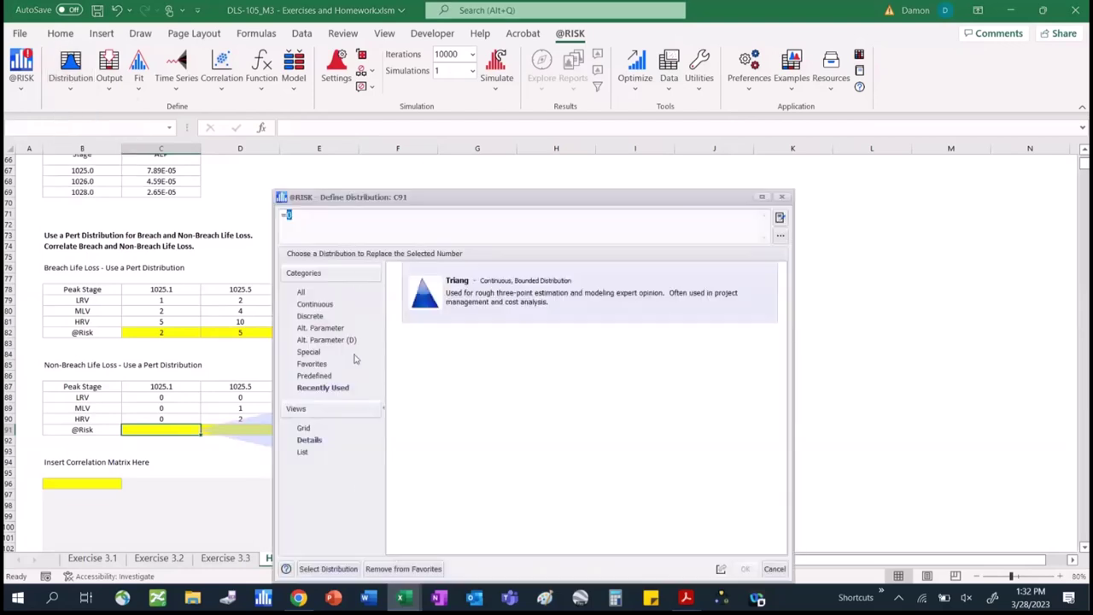
click(301, 292)
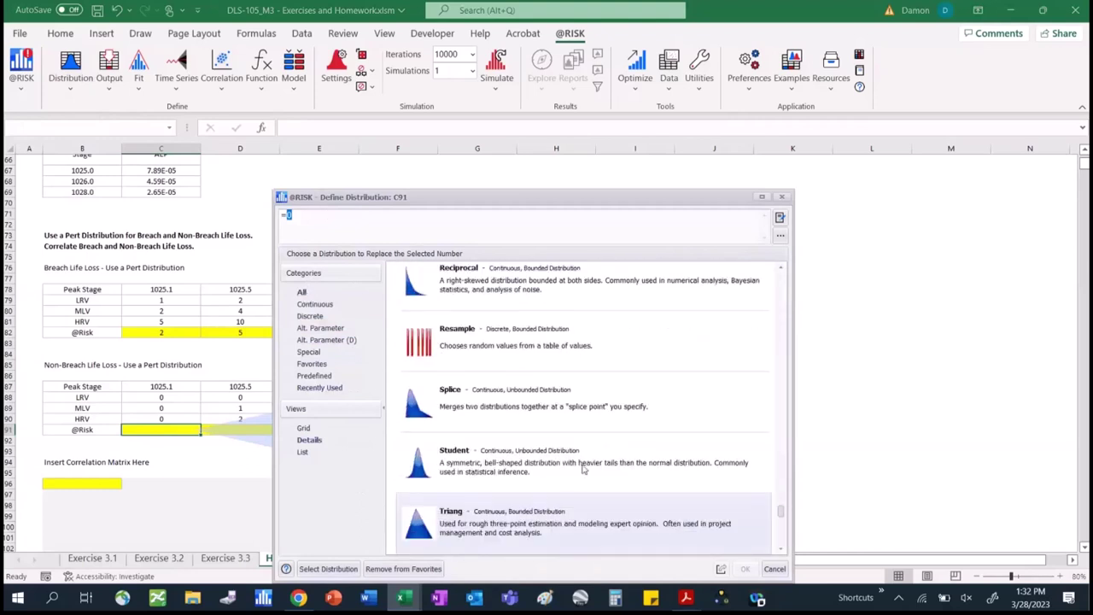
click(780, 272)
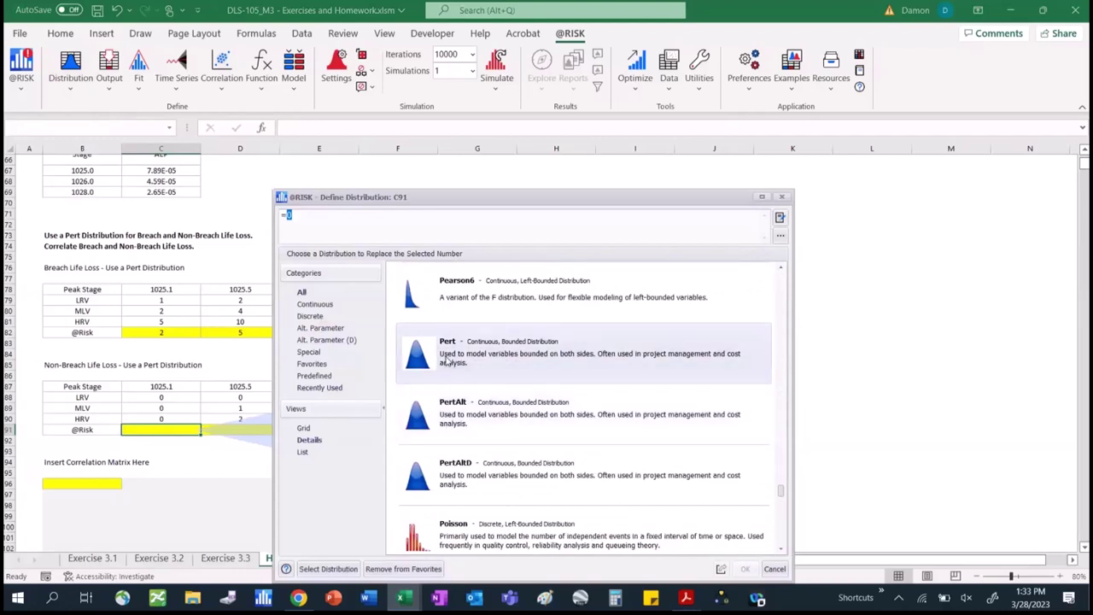
double_click(447, 359)
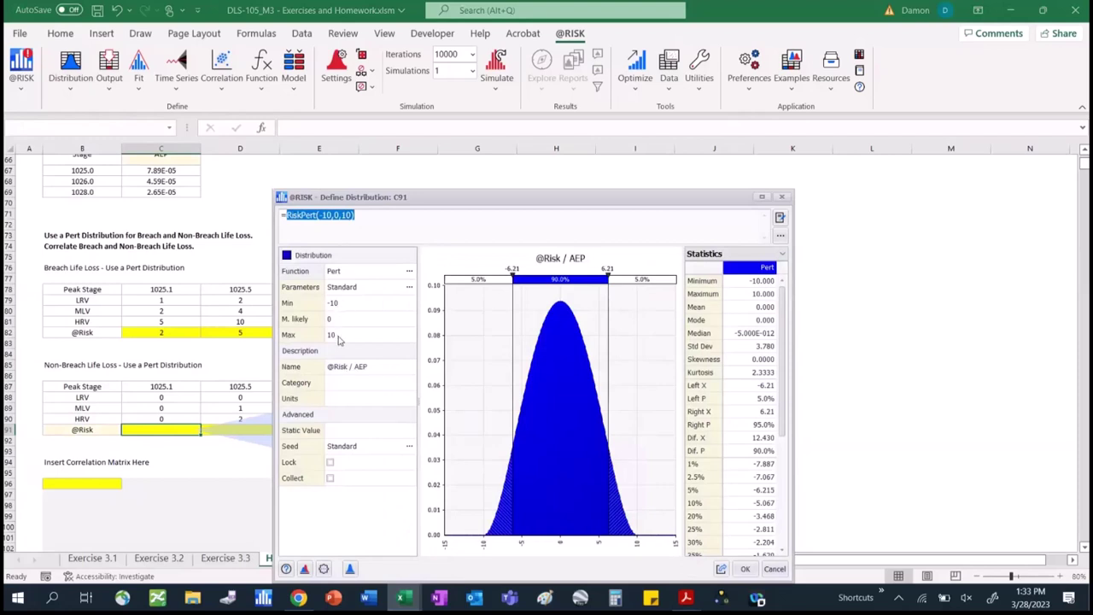
click(782, 197)
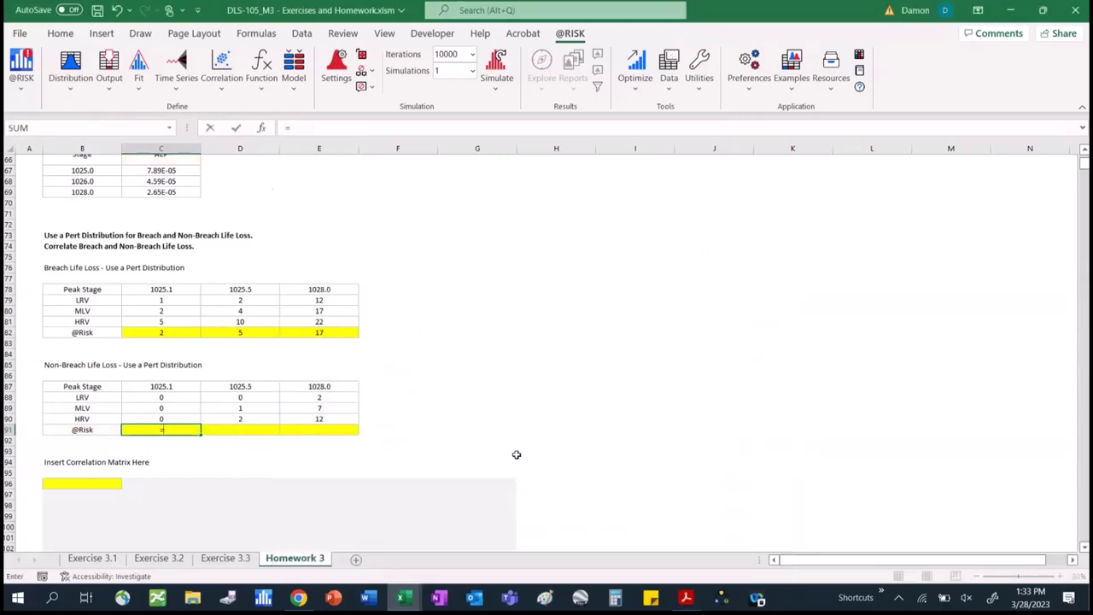
In the Non-Breach Life Loss table, enter =RiskPert(C88,C89,C90) in C91 as the Pert distribution for stage 1025.1.
text(=RiskPert()
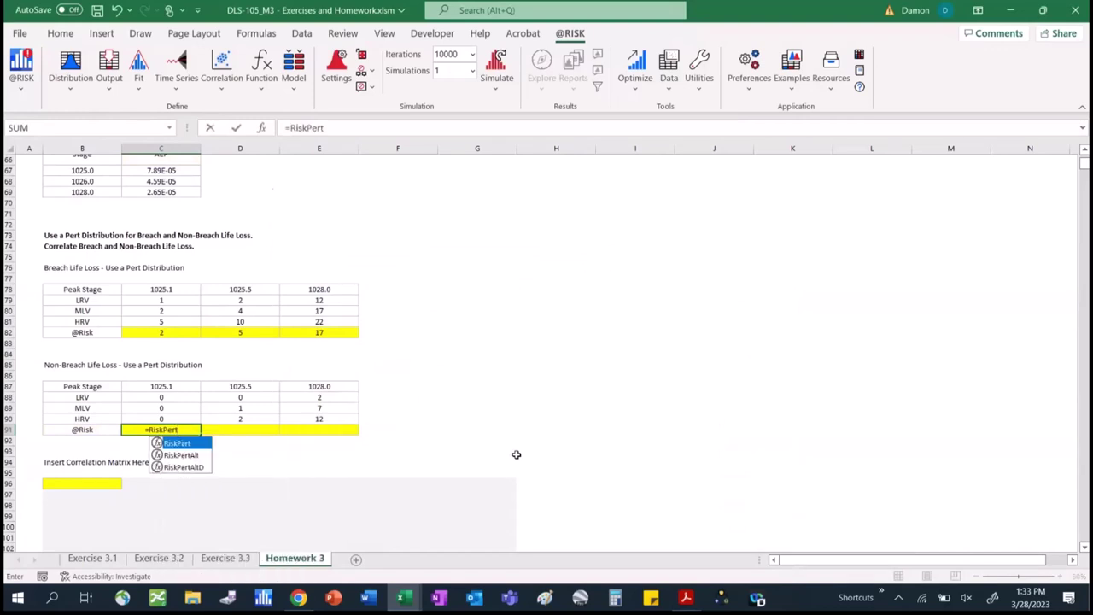
click(203, 398)
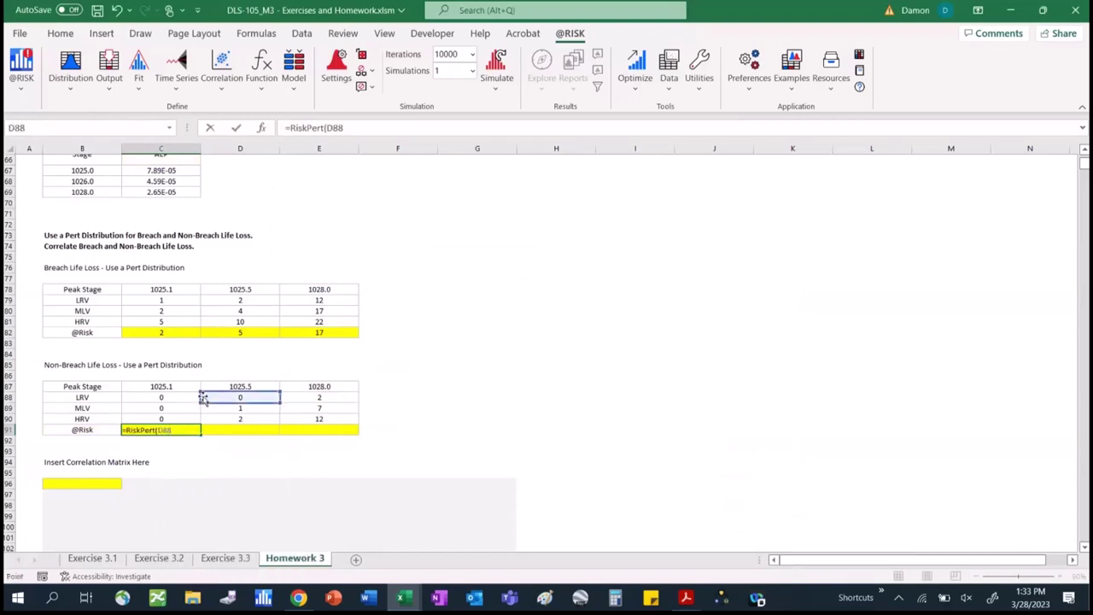
click(165, 397)
text(,)
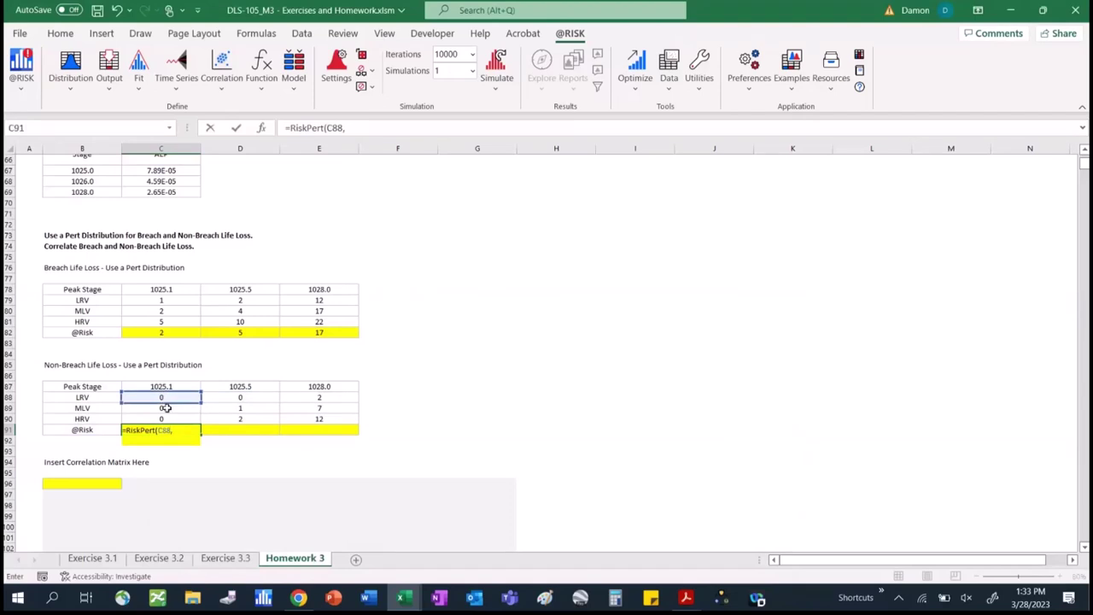
click(166, 408)
click(168, 417)
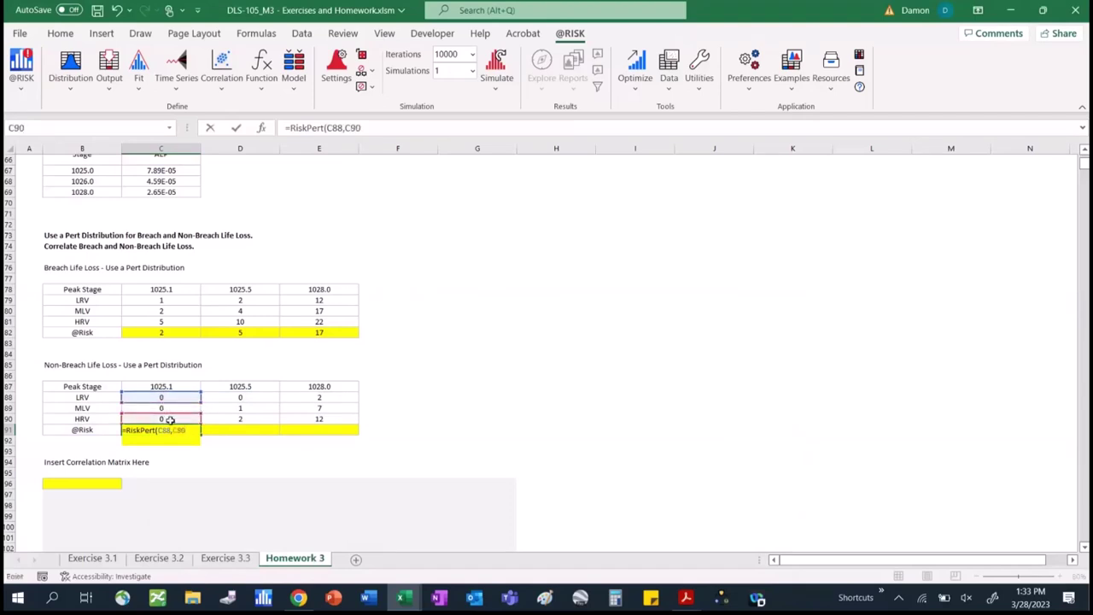
click(164, 408)
text(,)
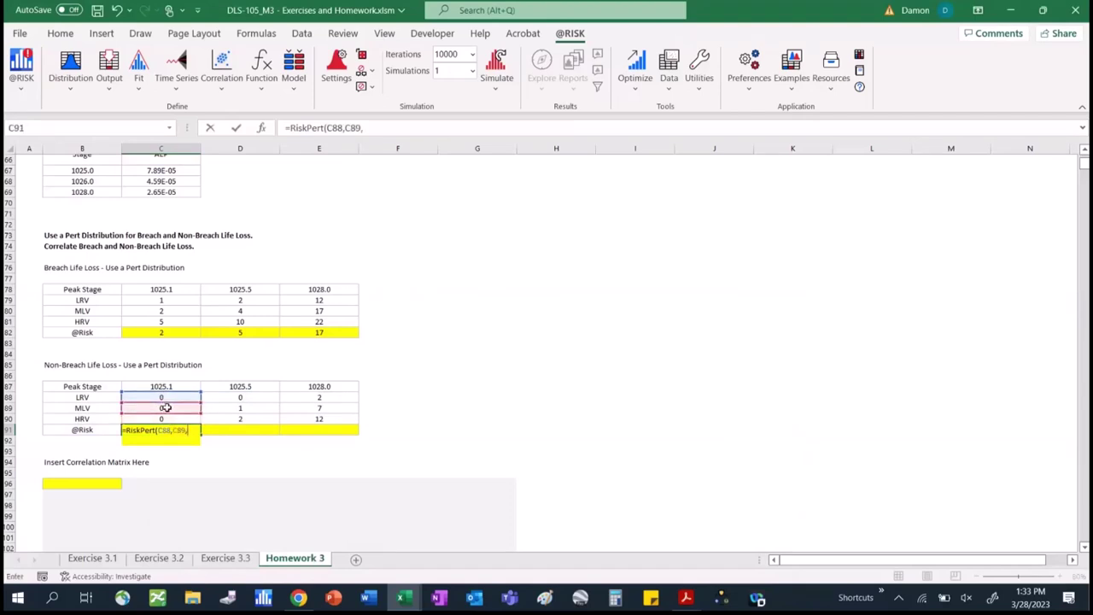
click(172, 418)
text())
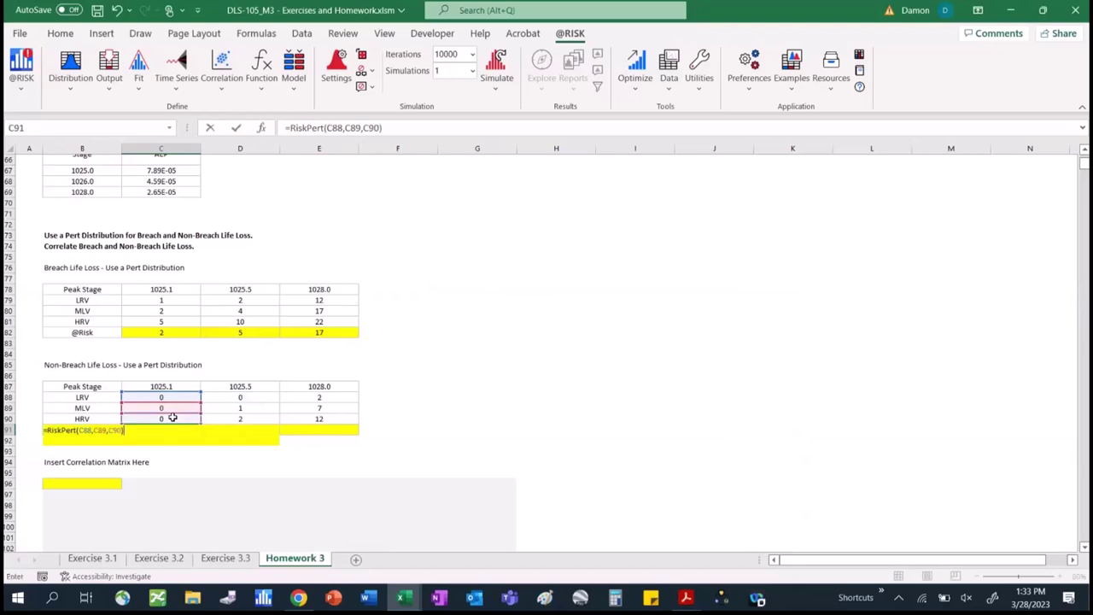
key(Return)
Fill the non-breach Pert distribution formula from C91 across to E91.
click(175, 428)
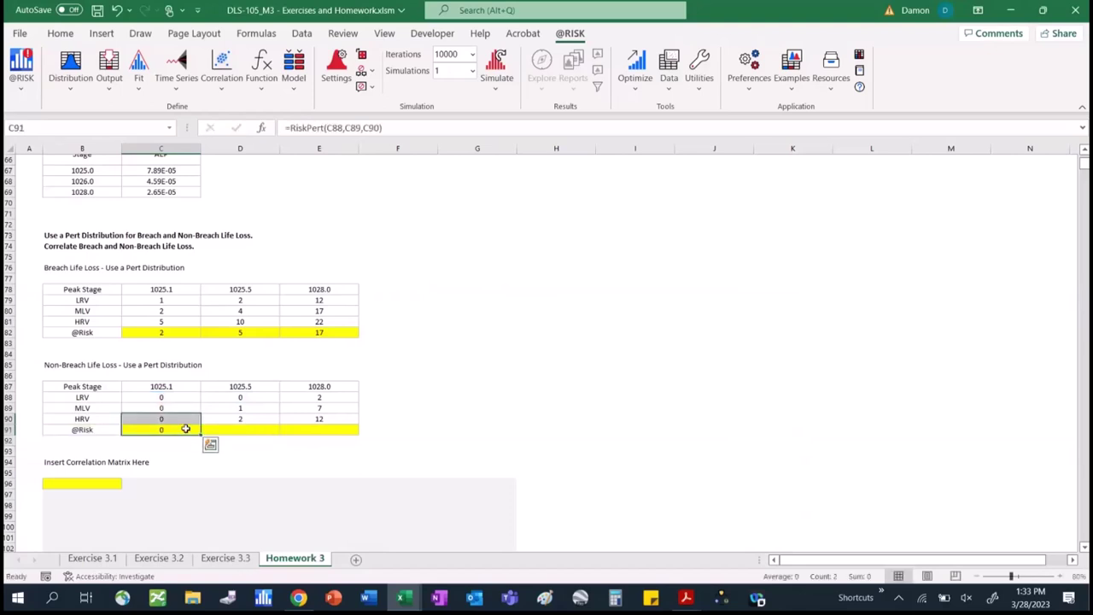
drag(200, 431, 345, 440)
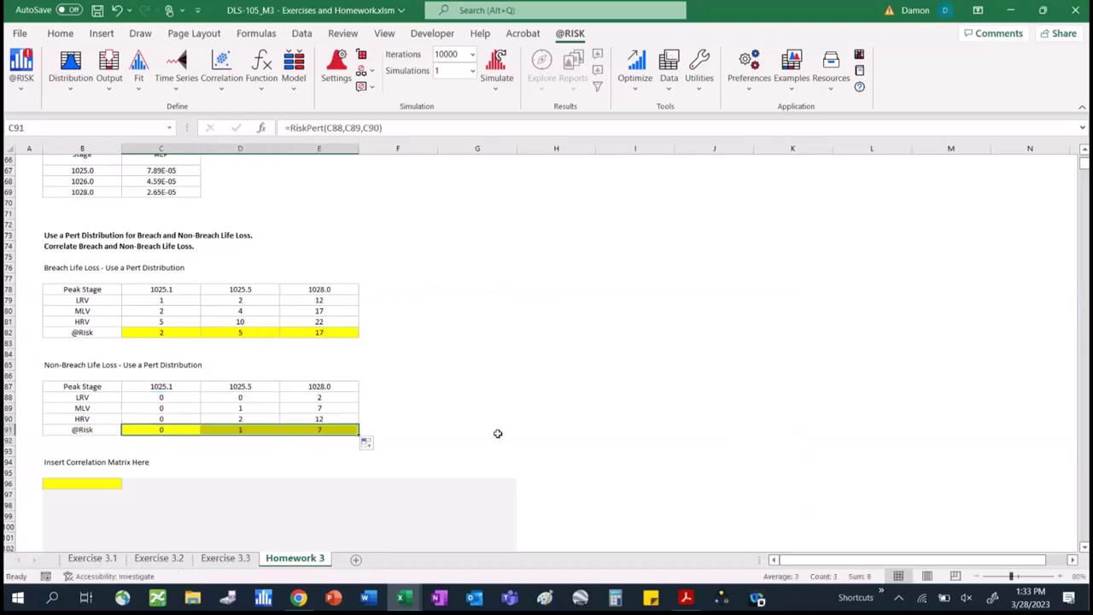
click(497, 433)
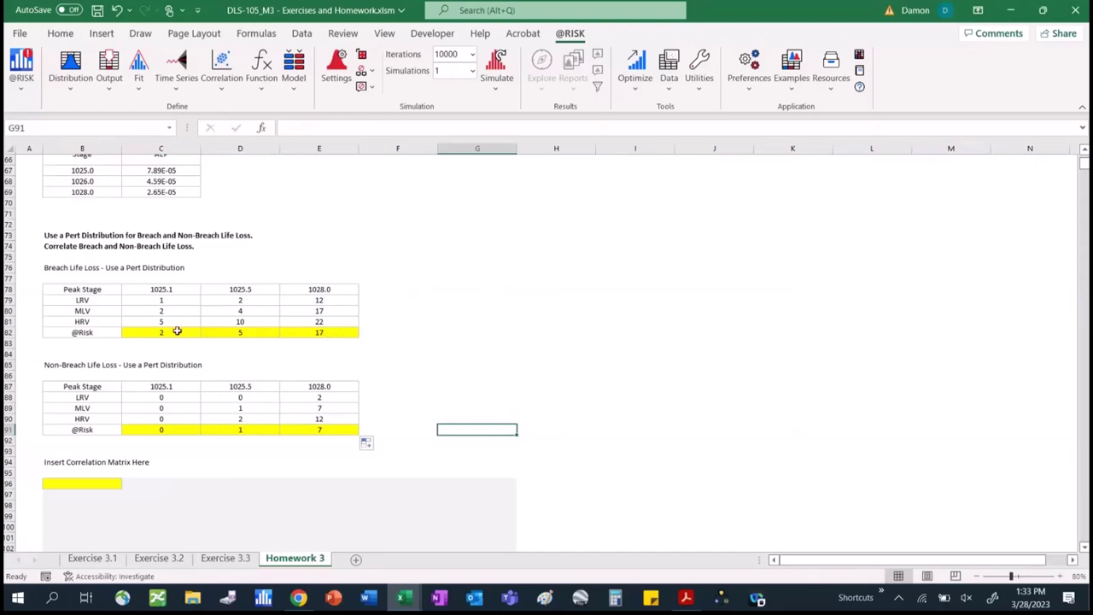
Define a correlation matrix for the life loss inputs C82:E82 and C91:E91, writing it to the sheet starting at B96.
drag(176, 331, 298, 333)
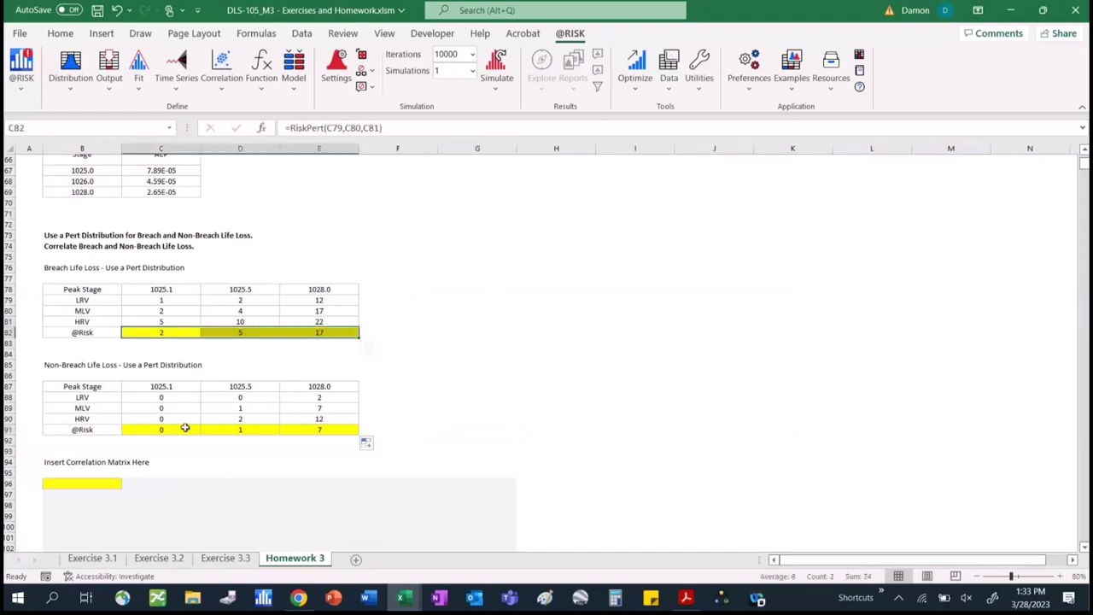
drag(172, 430, 318, 431)
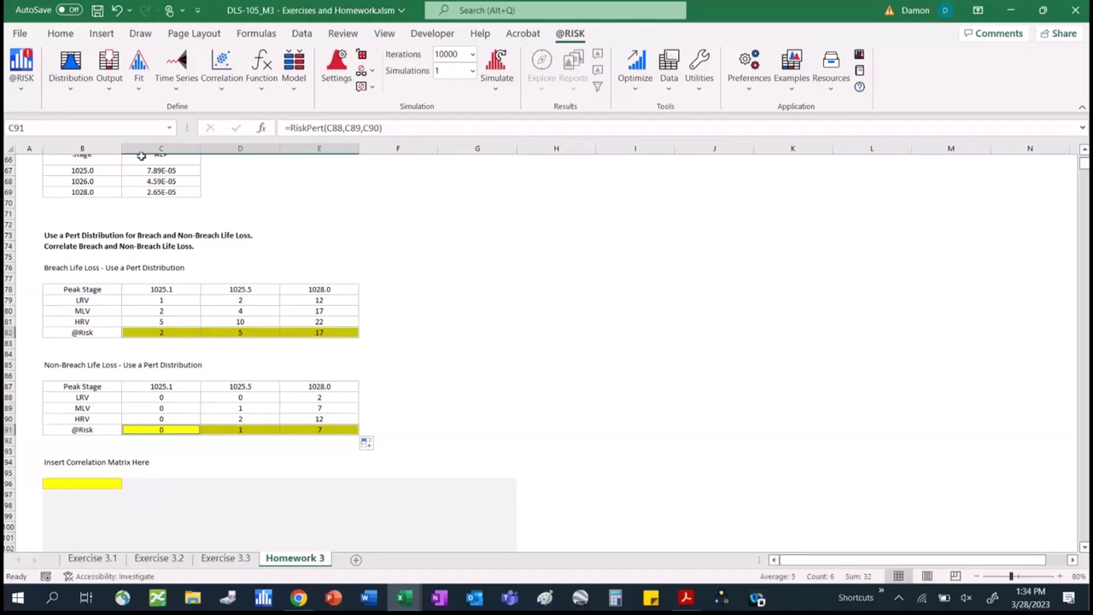
click(217, 96)
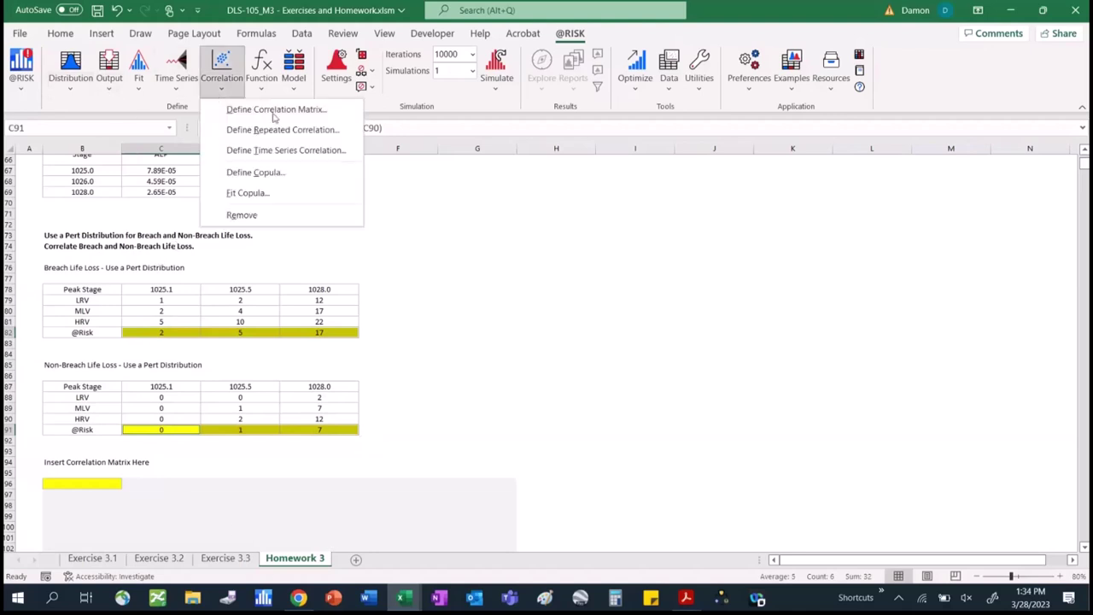
click(320, 114)
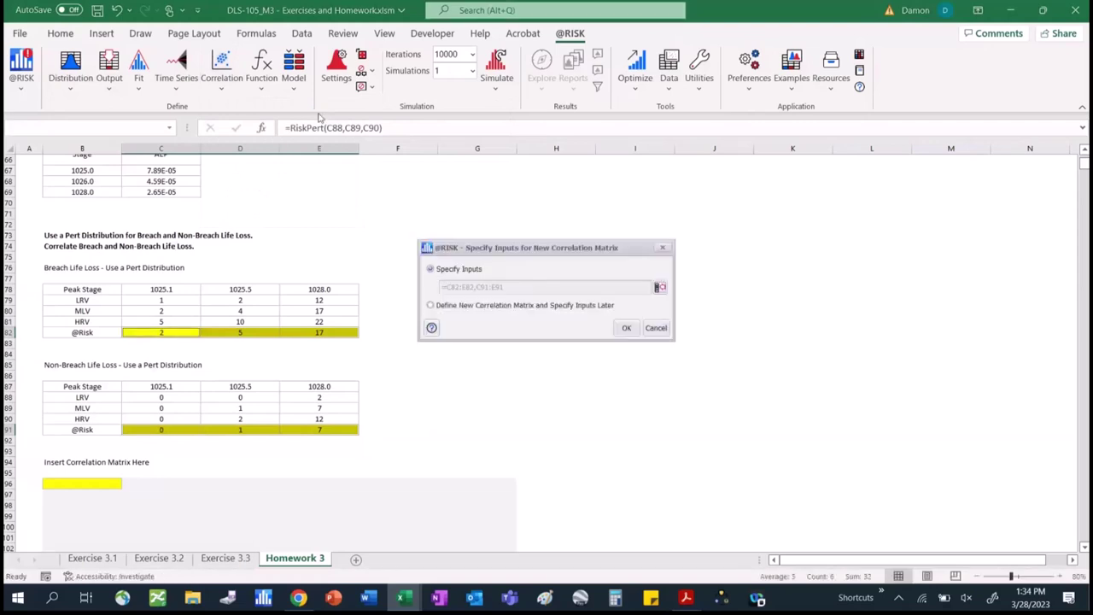
click(626, 330)
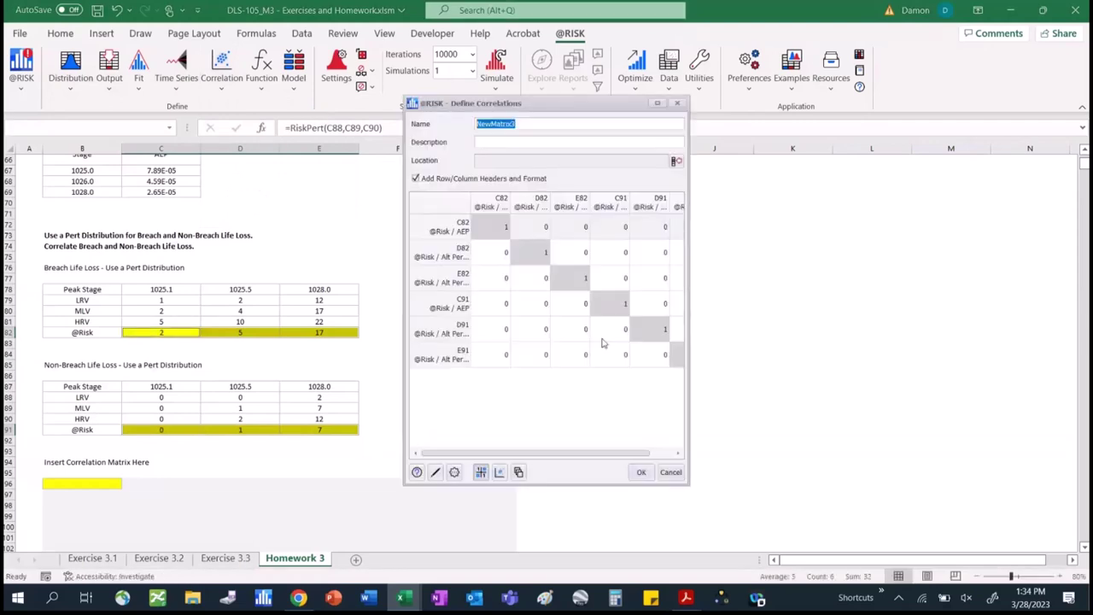
click(642, 480)
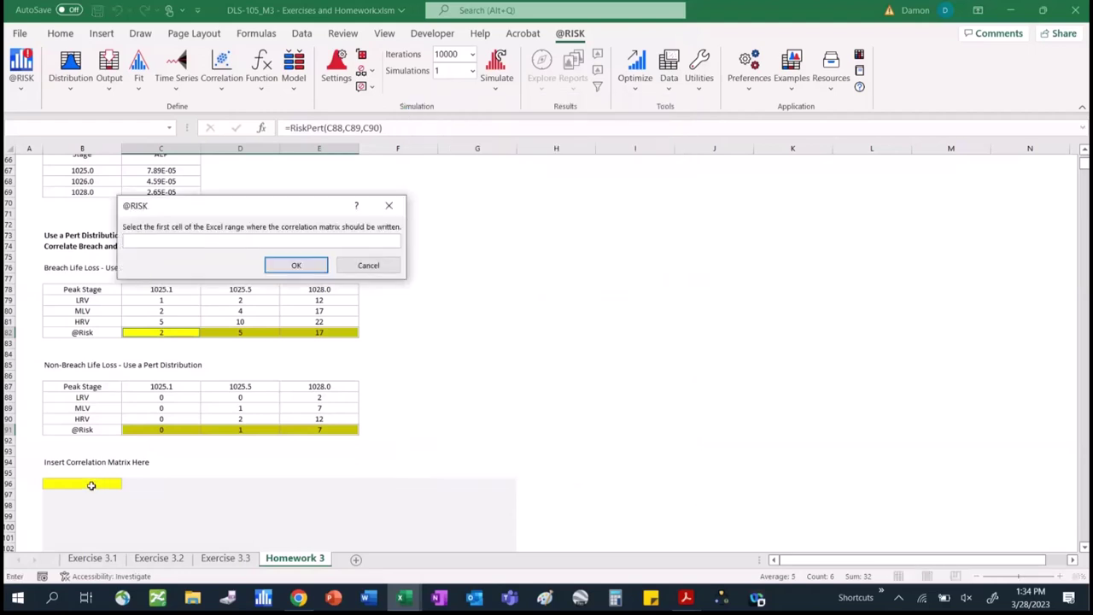
click(91, 485)
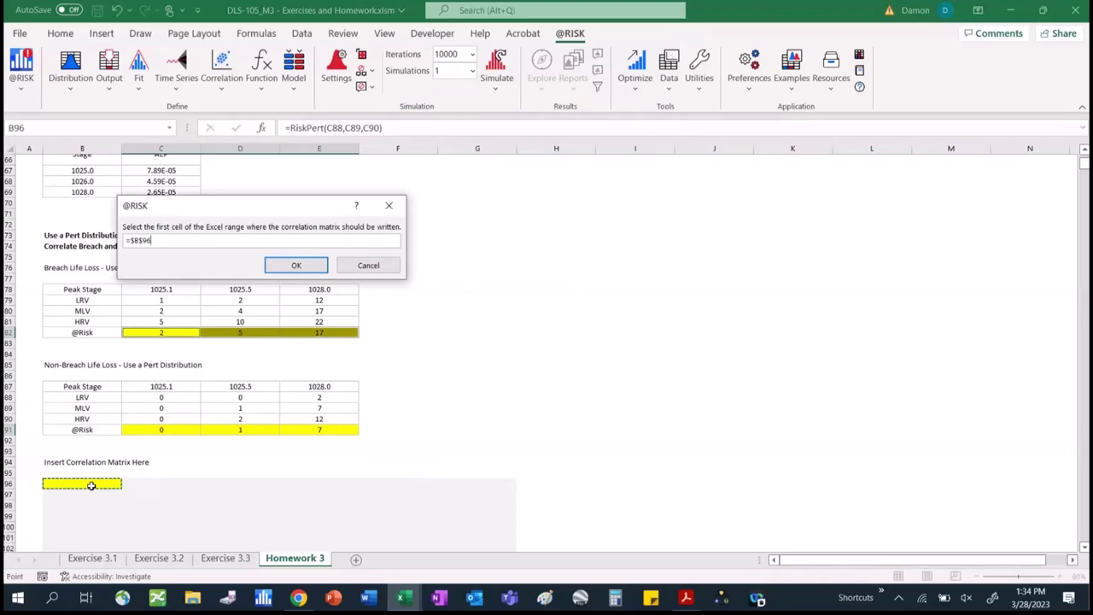
click(295, 266)
Select the life loss correlation coefficients in C97:H102 and open Find and Replace for them.
click(597, 409)
key(Down)
key(Down)
key(Down)
key(Down)
key(Down)
key(Down)
key(Down)
key(Down)
key(Down)
key(Down)
key(Down)
key(Down)
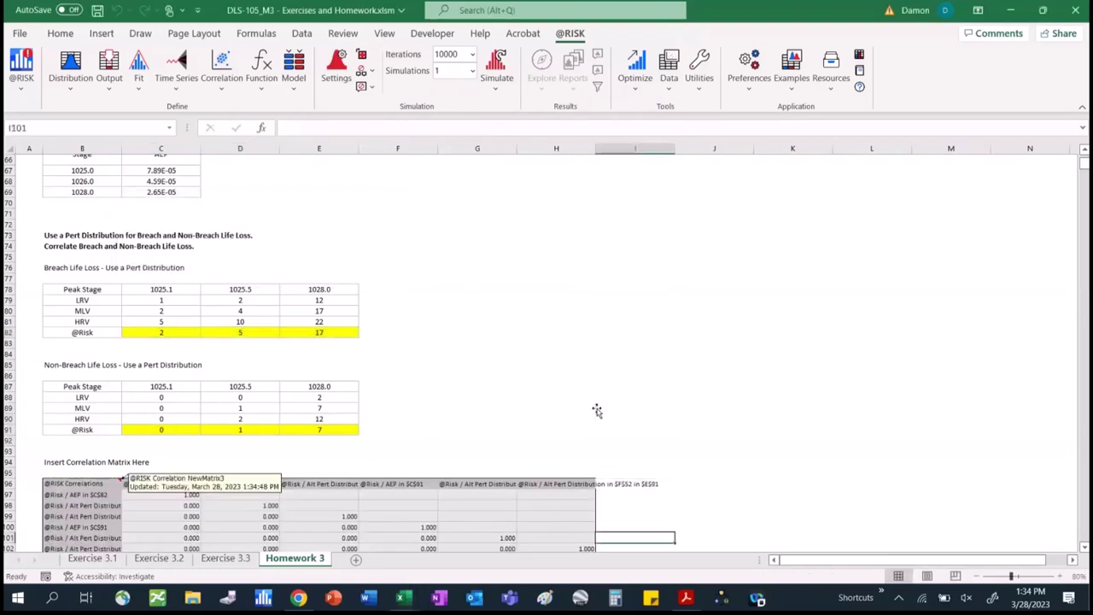
key(Down)
key(Down)
key(Down)
key(Down)
key(Down)
key(Down)
key(Down)
key(Down)
key(Down)
key(Down)
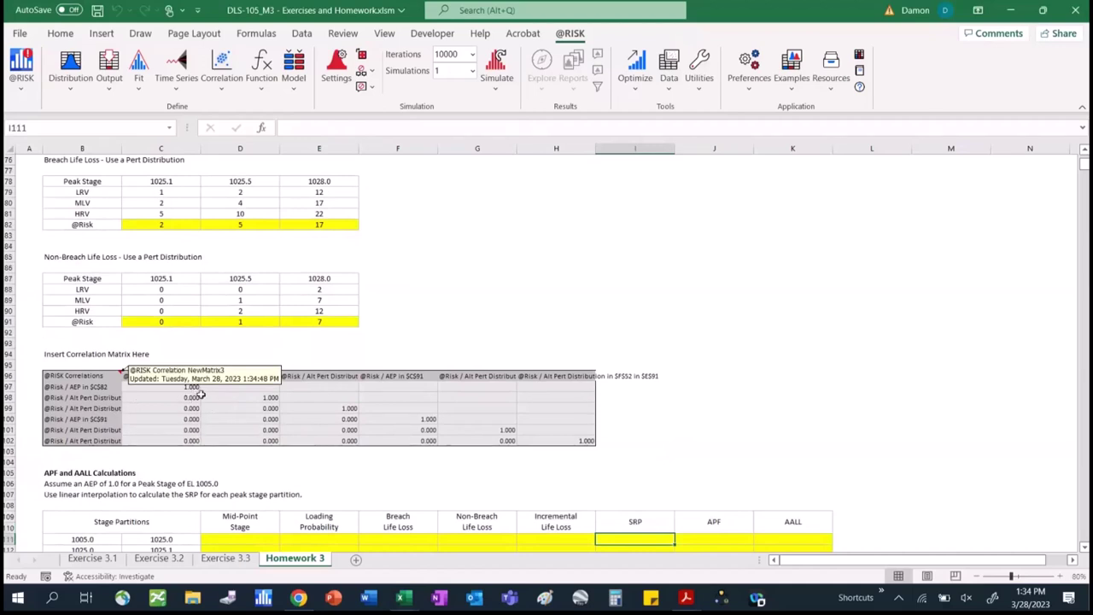
drag(198, 391, 589, 440)
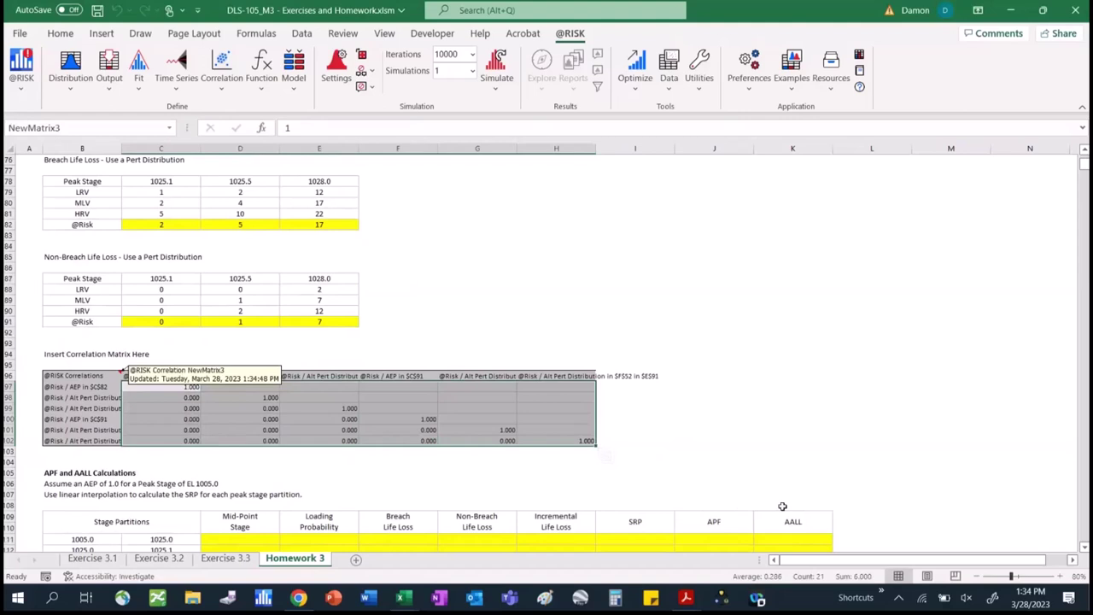
key(ctrl+q)
key(Escape)
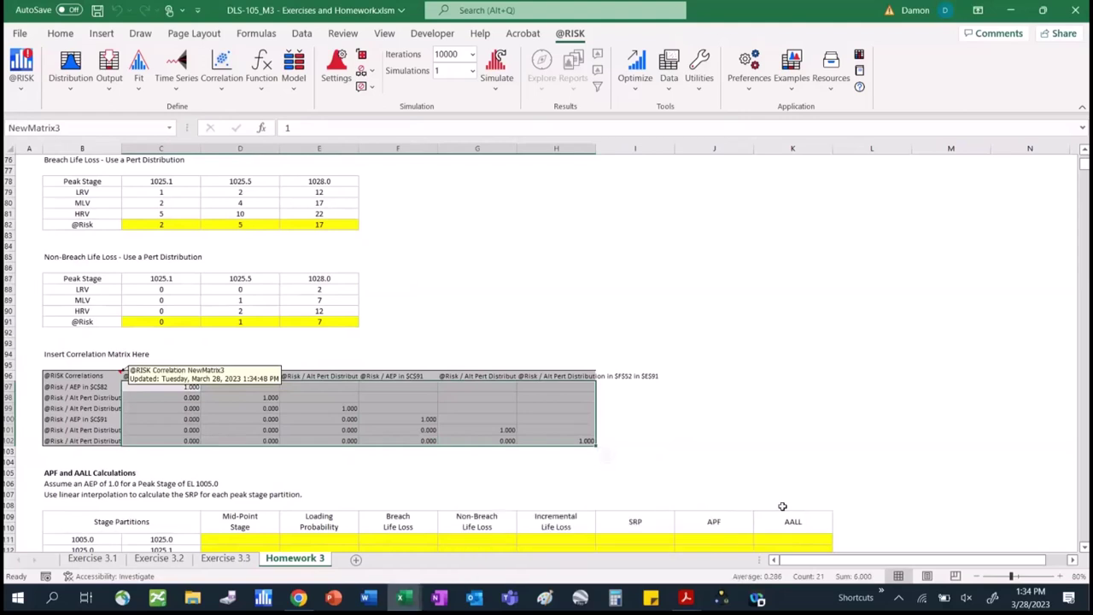
key(ctrl+f)
click(154, 212)
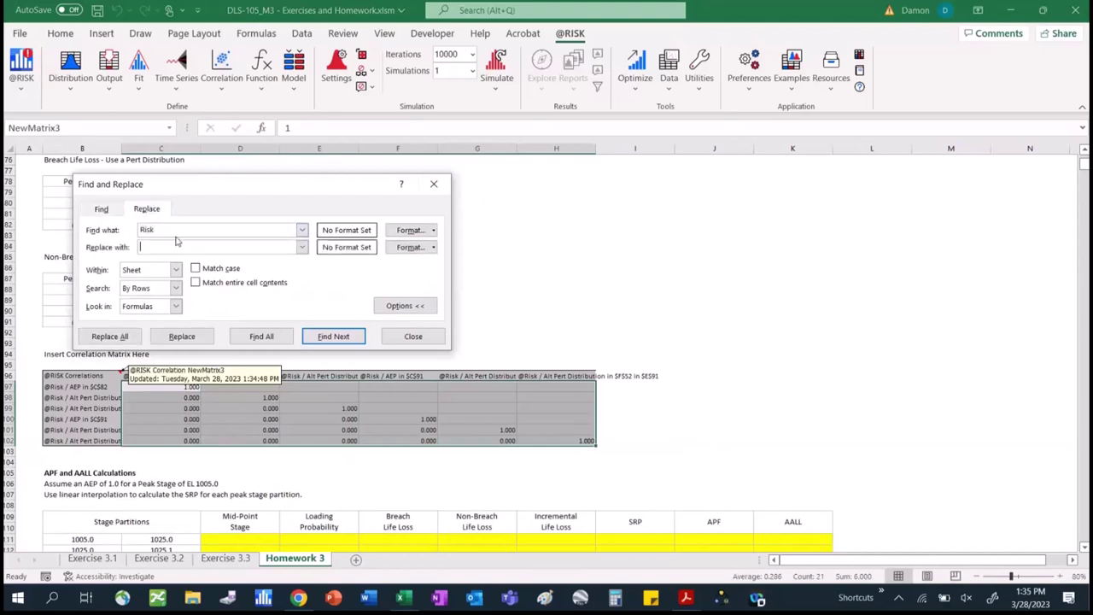
Replace every 1 in the selected correlation coefficients with 0.
key(shift+Tab)
text(1)
click(178, 246)
text(0)
click(109, 337)
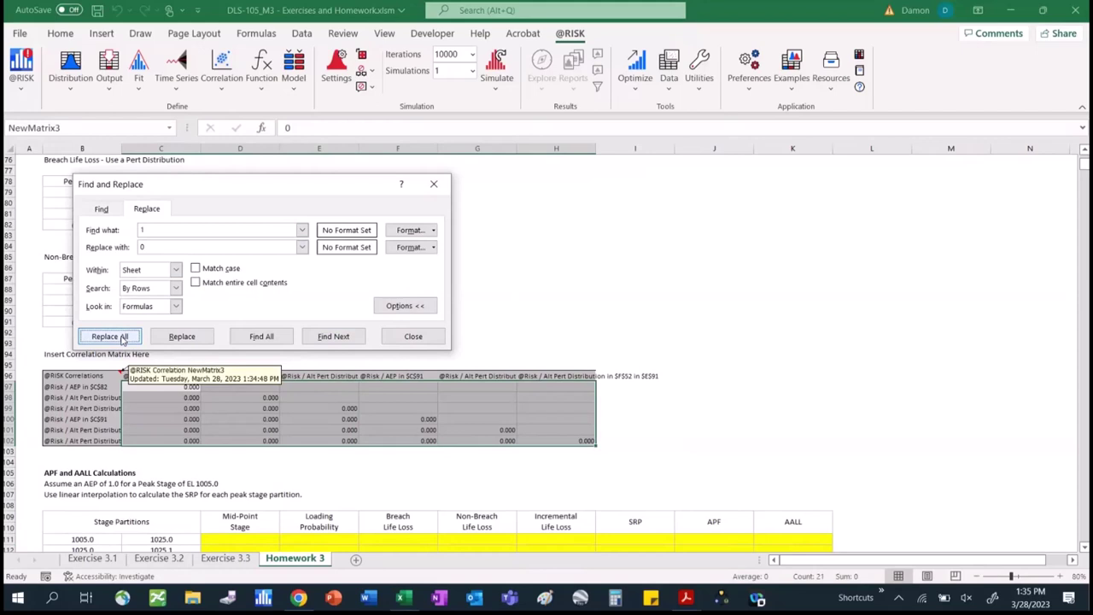
click(123, 337)
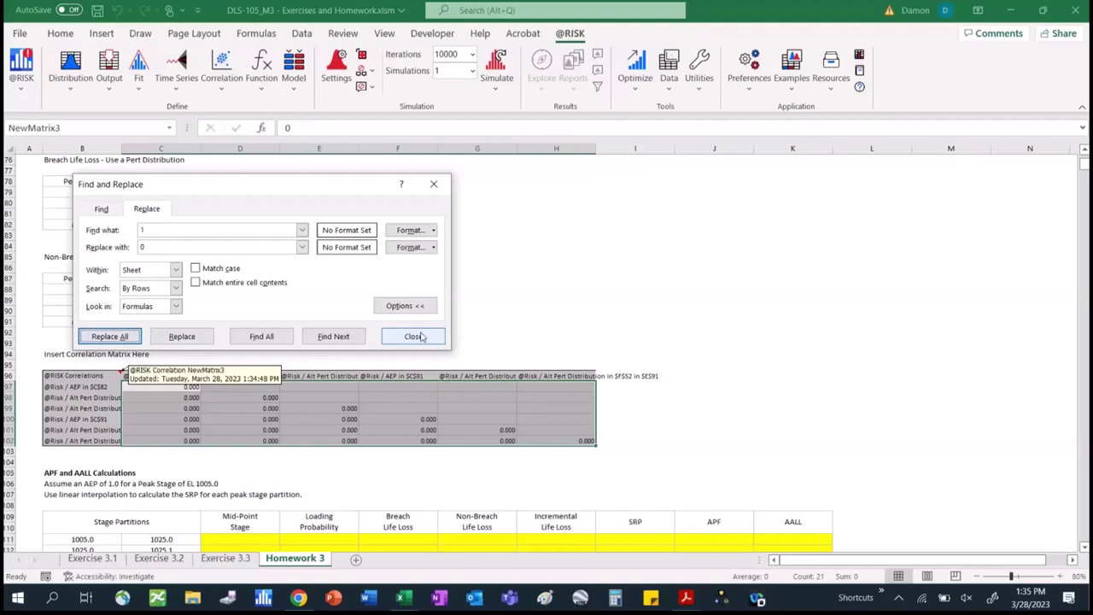
Replace every 0 in the selected correlation coefficients with 1 and close the replace dialog.
click(142, 230)
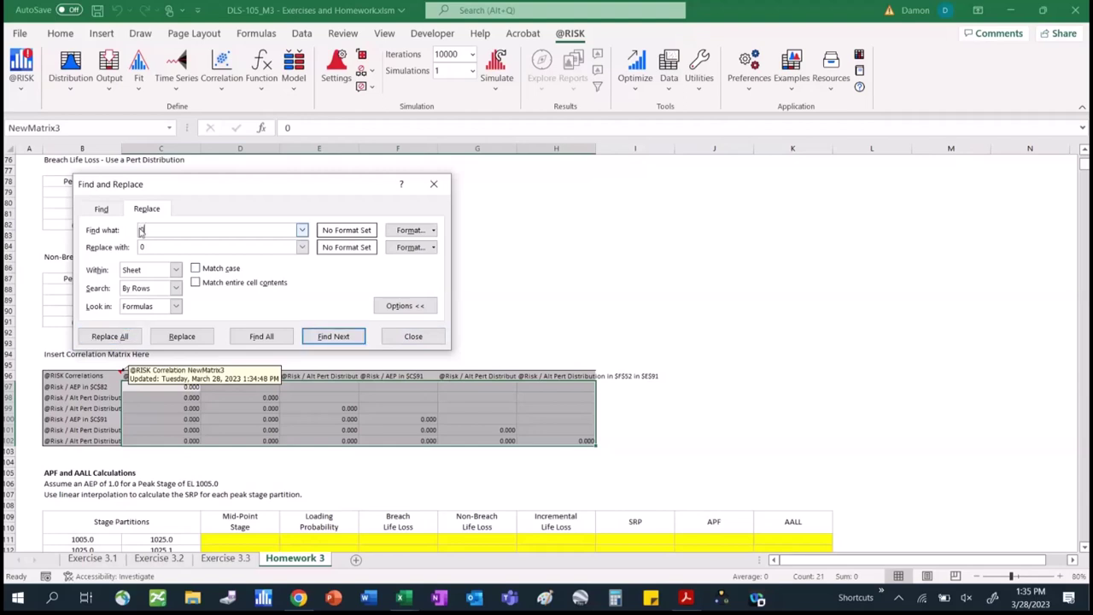
key(Tab)
key(BackSpace)
text(1)
click(101, 338)
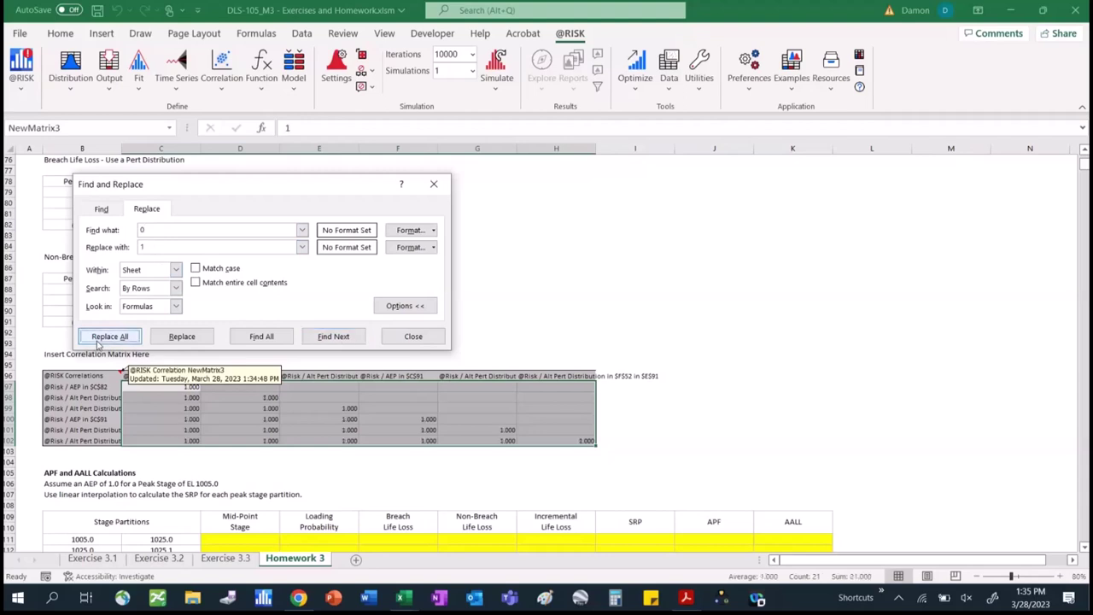
click(431, 334)
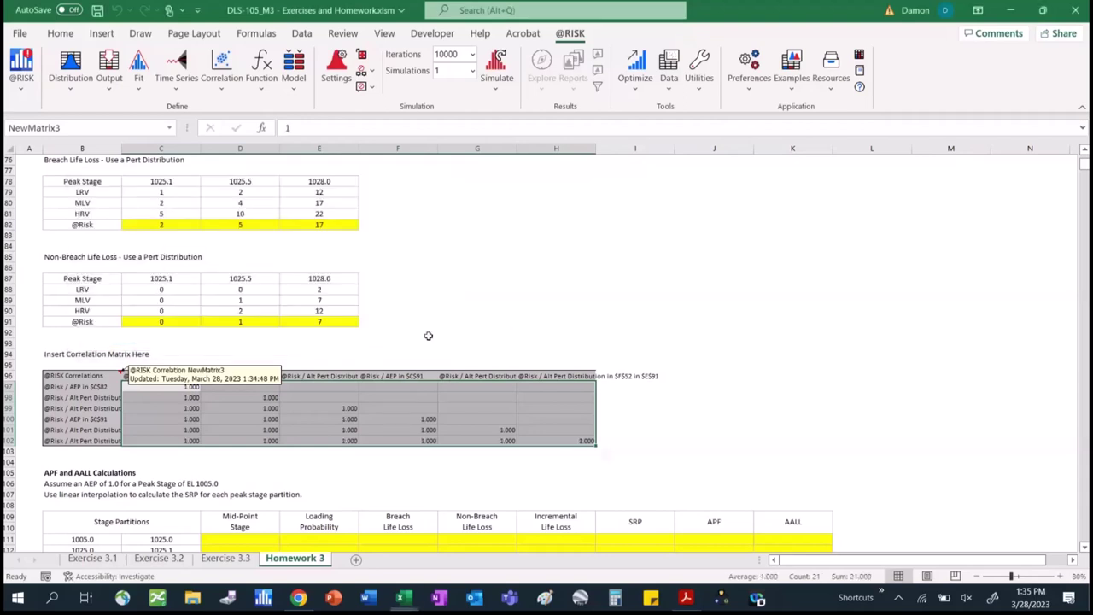
Examine the APF and AALL Calculations instructions and the table's stage partitions and columns below the correlation matrix.
click(458, 346)
key(Down)
key(Down)
key(Down)
key(Down)
key(Down)
key(Down)
key(Down)
key(Down)
key(Down)
key(Down)
key(Down)
key(Down)
key(Down)
key(Down)
key(Down)
key(Down)
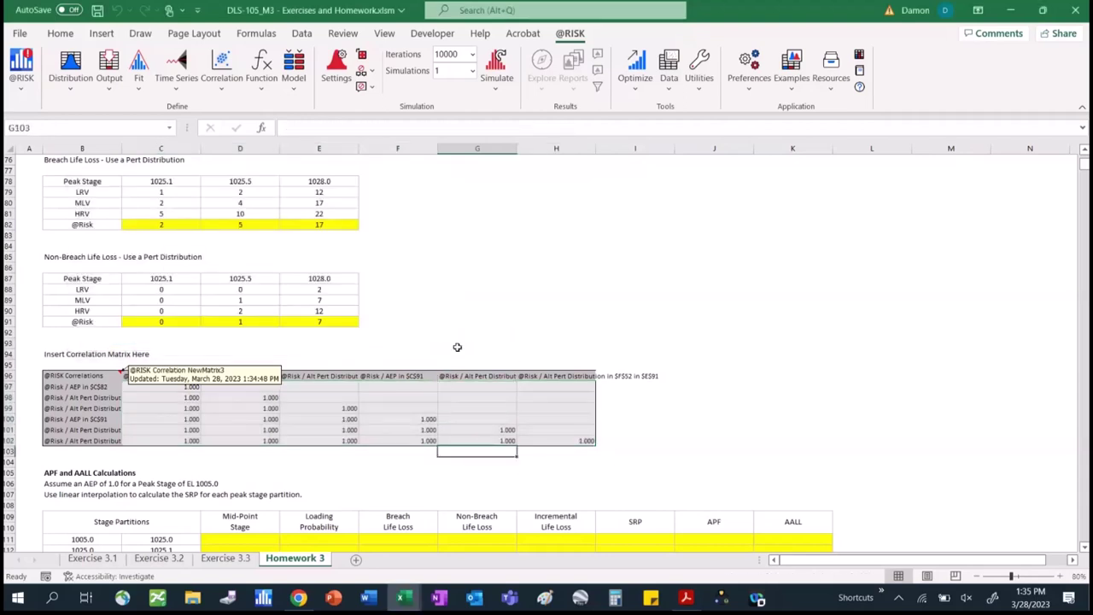
key(Down)
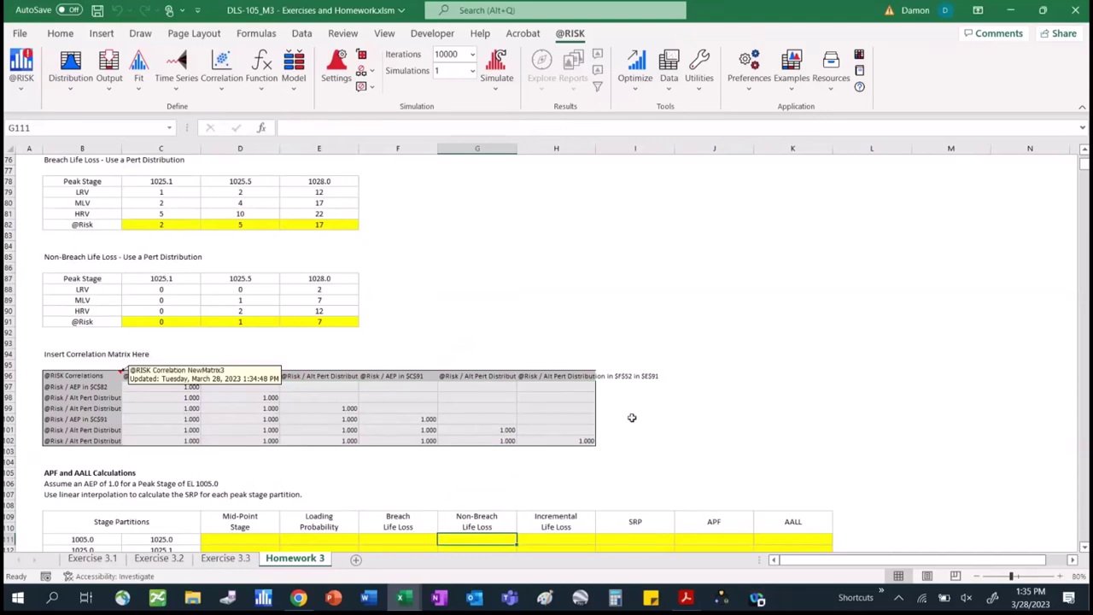
click(715, 442)
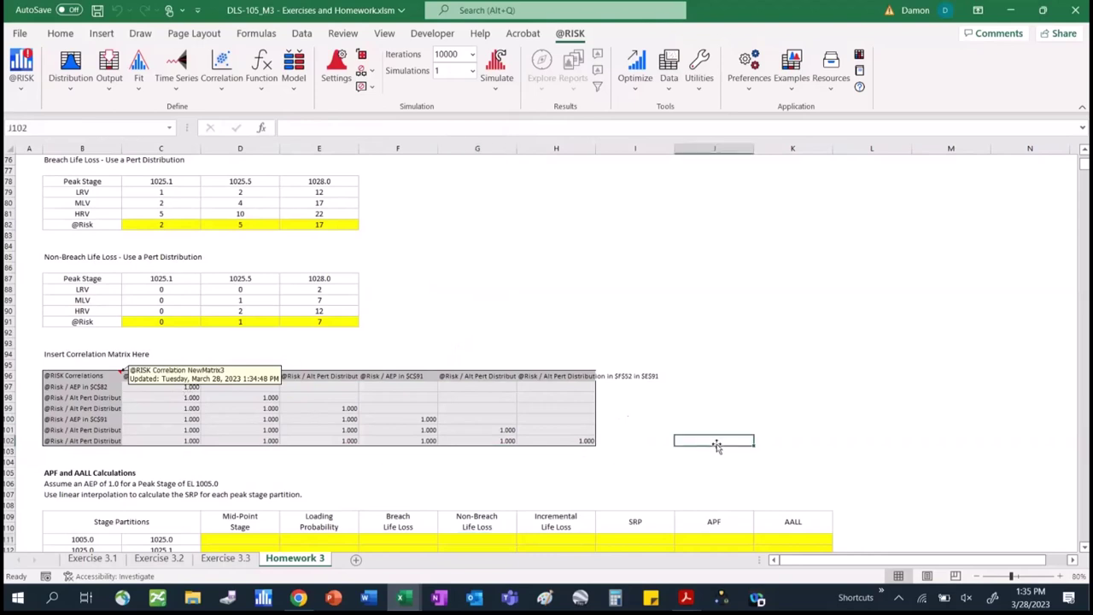
key(Down)
key(Down)
key(Down)
key(Down)
key(Down)
key(Down)
key(Down)
key(Down)
key(Down)
key(Down)
key(Down)
key(Down)
key(Down)
key(Down)
key(Down)
key(Down)
key(Down)
key(Down)
key(Down)
key(Down)
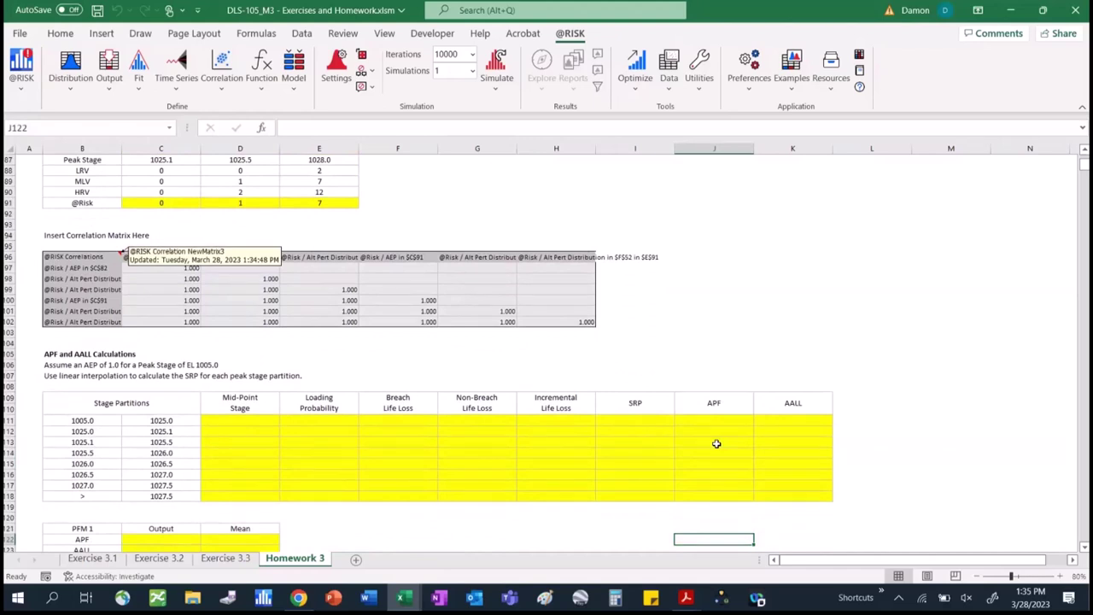
Beside the stage AEP table, enter =RiskOutput()+C67 in D67 and fill it down to D69.
key(Page_Up)
key(Page_Up)
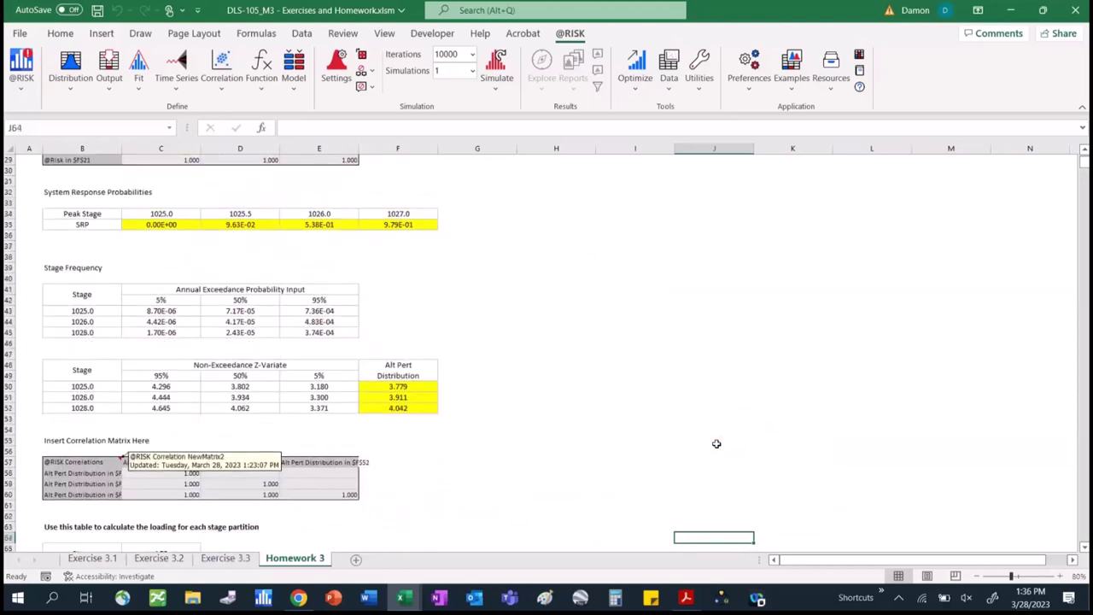
key(Down)
key(Down)
key(Down)
key(Down)
key(Down)
key(Down)
key(Down)
key(Down)
key(Down)
key(Down)
key(Down)
key(Down)
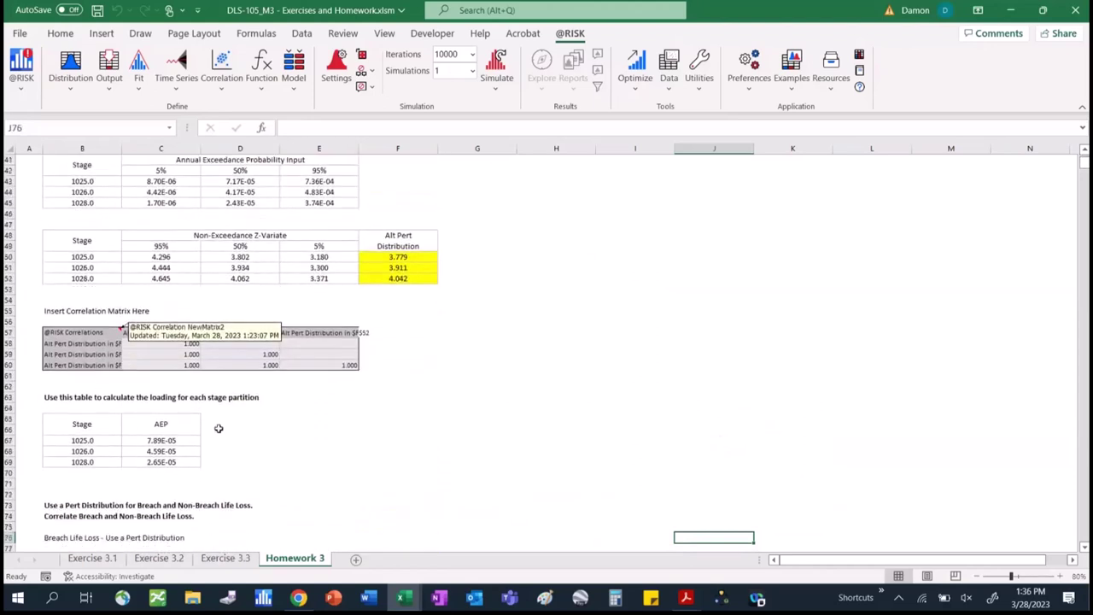
click(231, 441)
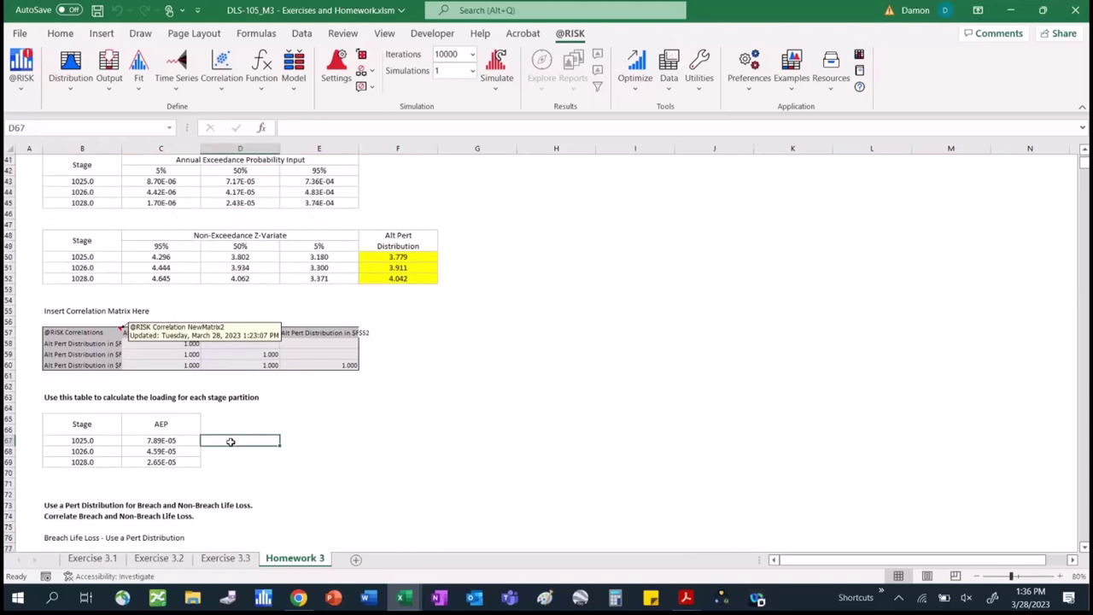
text(=)
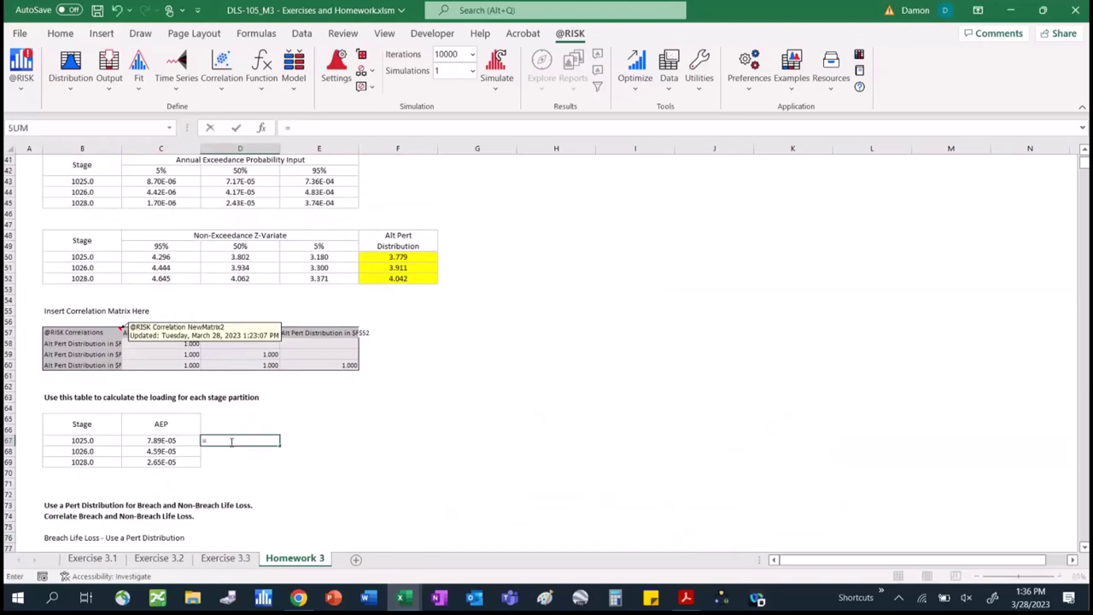
text(riskoutp)
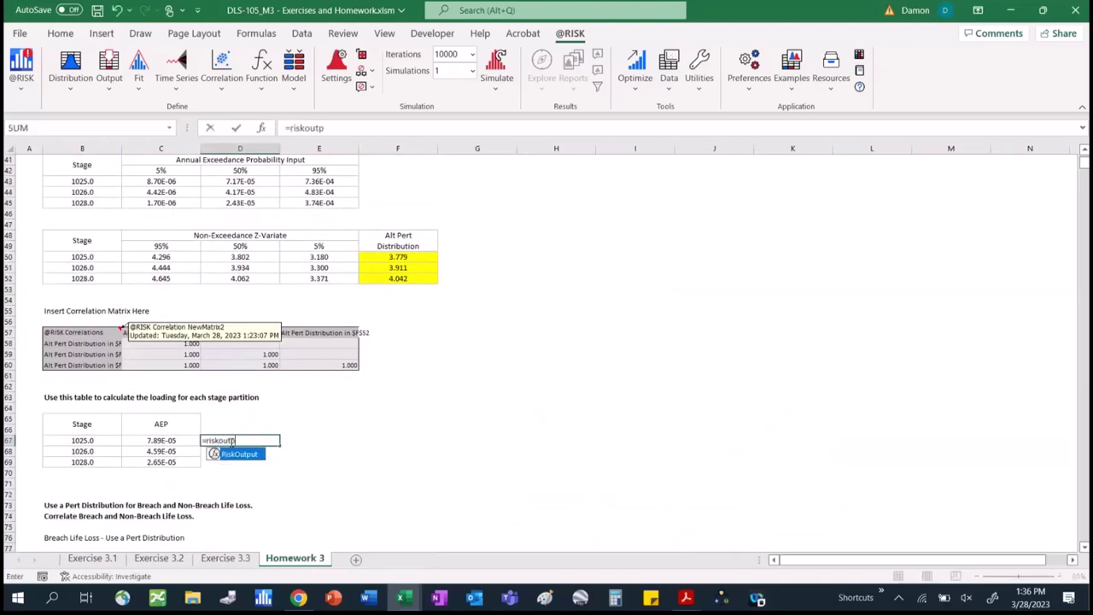
text(ut()+)
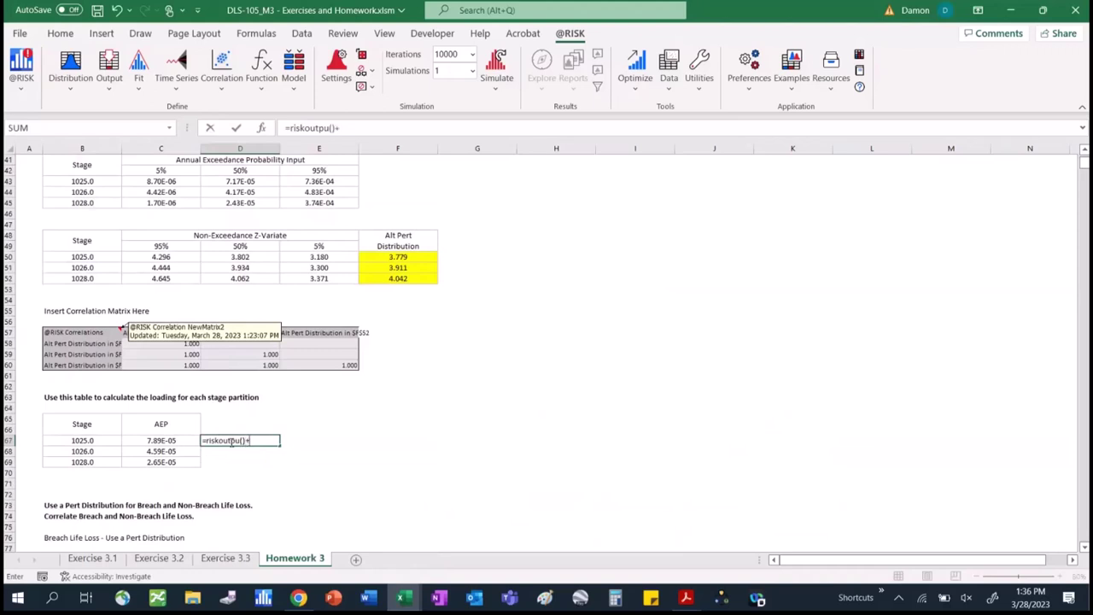
text(C67)
click(331, 128)
text(t)
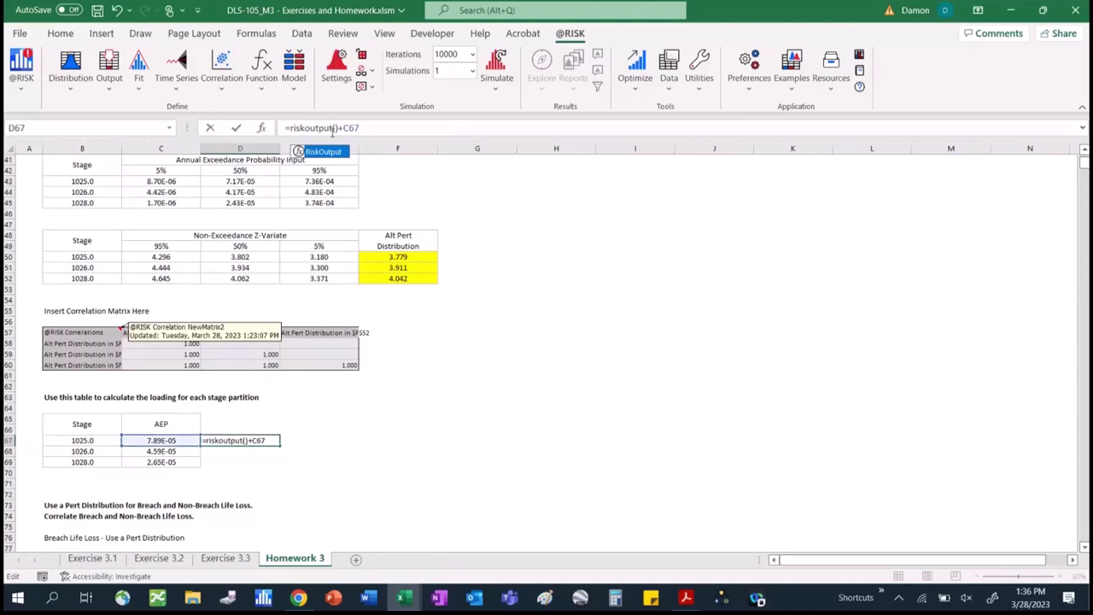
key(ctrl+Return)
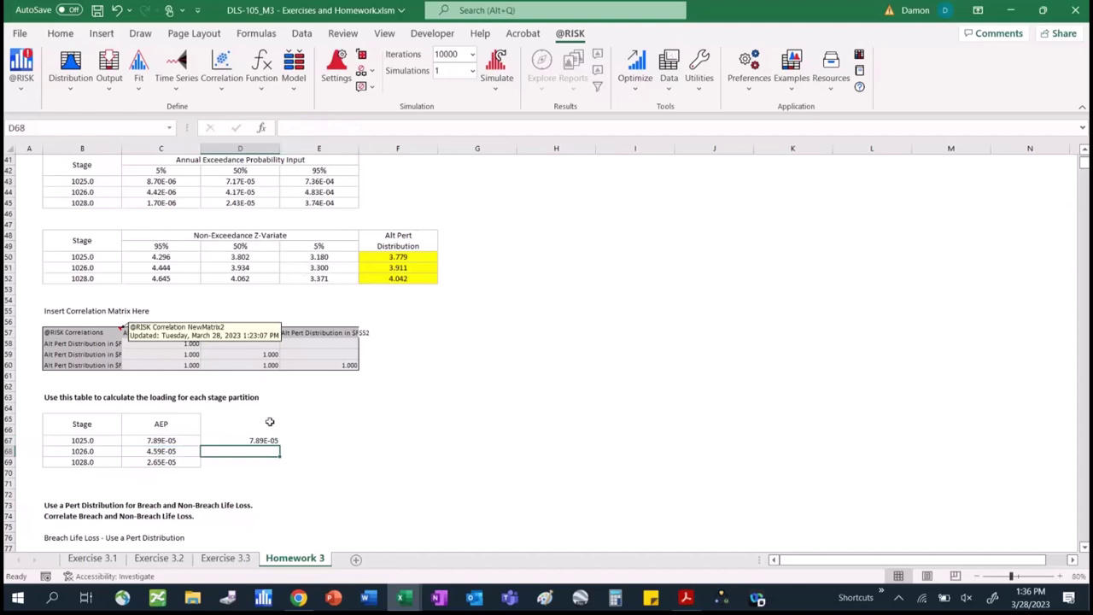
drag(281, 446, 282, 464)
Enter =RiskMean(D67) in E67 and copy the formula to E68 and E69.
click(299, 441)
text(=)
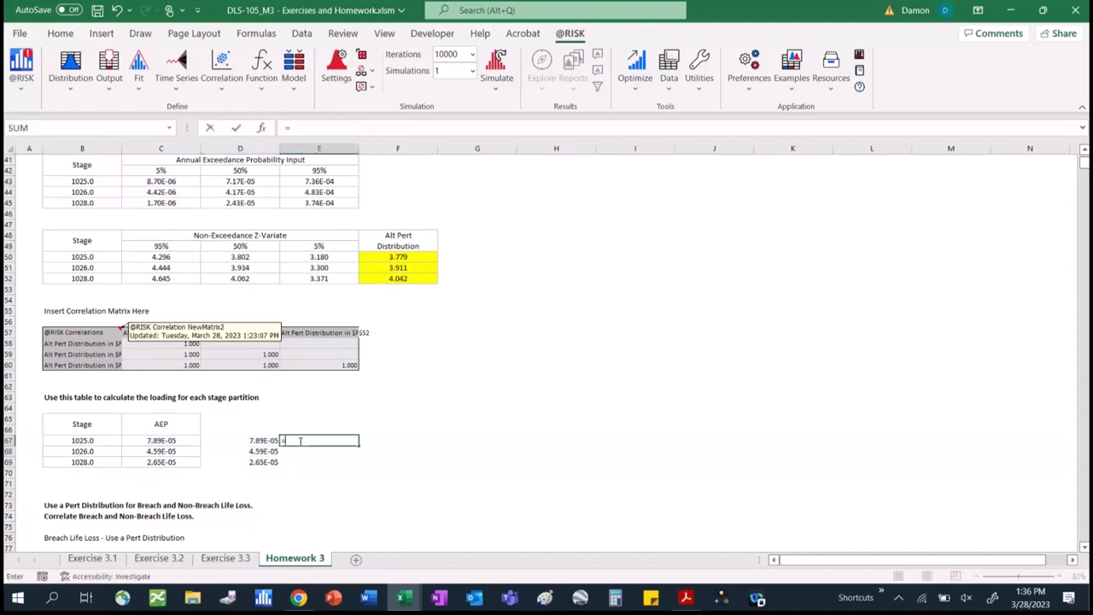
text(riskmean()
key(Left)
text())
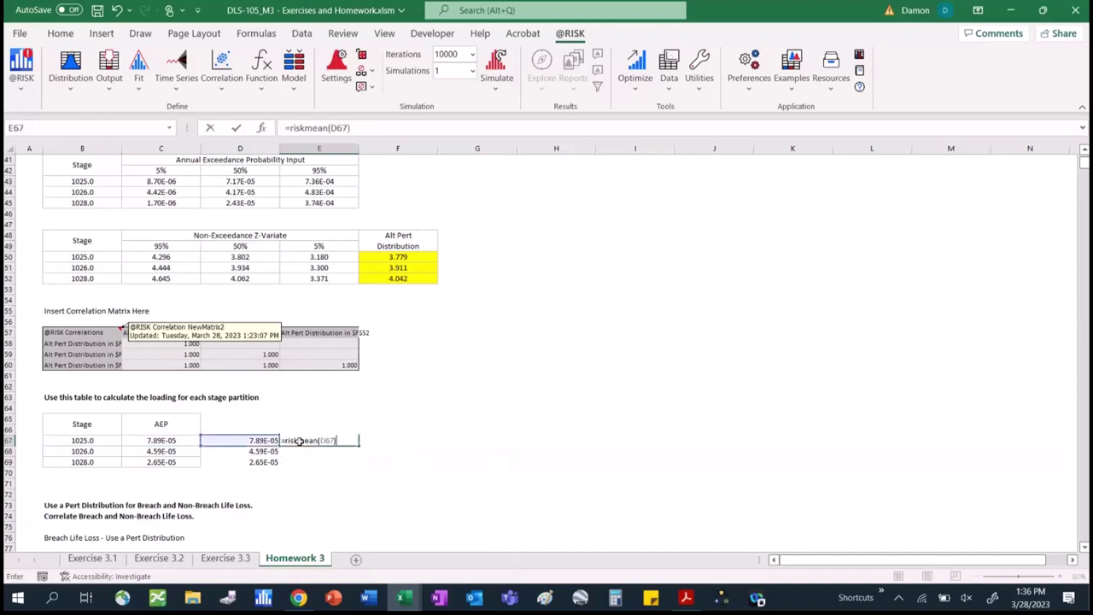
key(ctrl+Return)
key(ctrl+c)
key(Down)
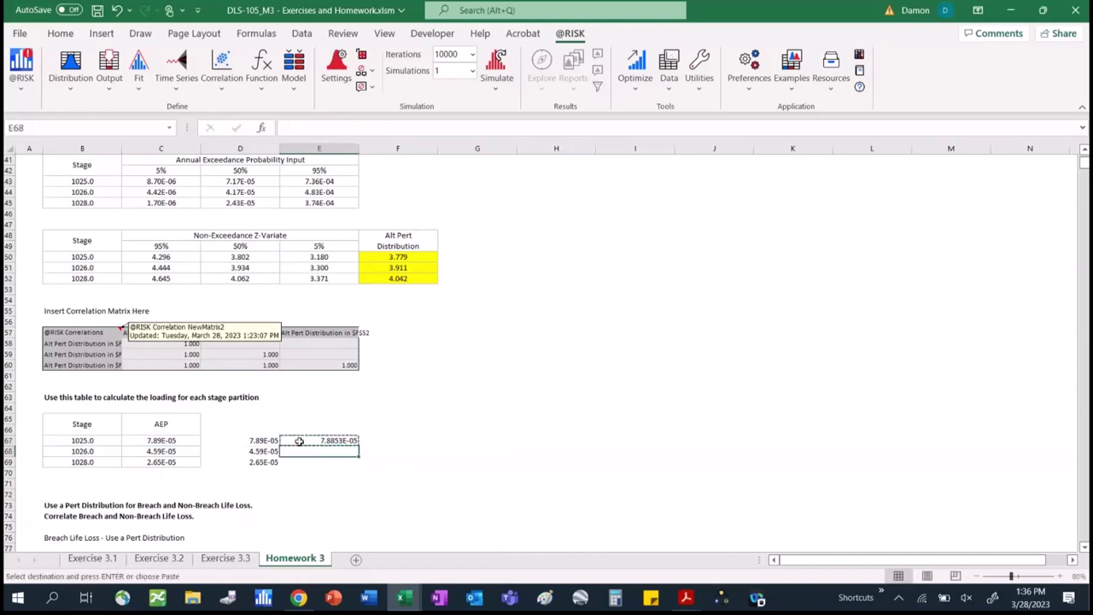
key(ctrl+v)
key(Down)
key(ctrl+v)
key(Down)
key(Right)
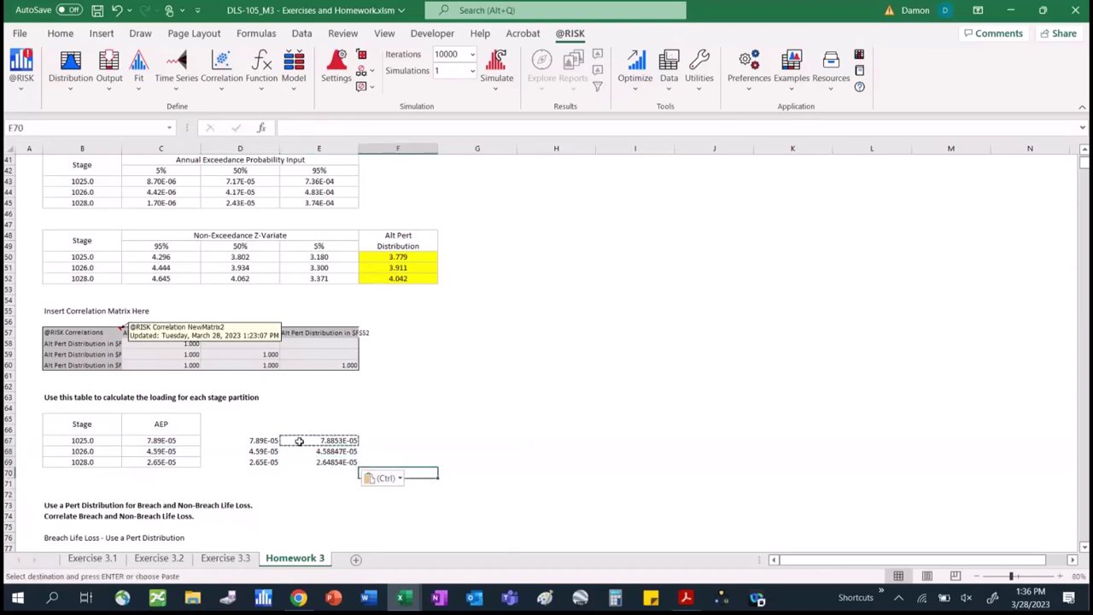
key(Escape)
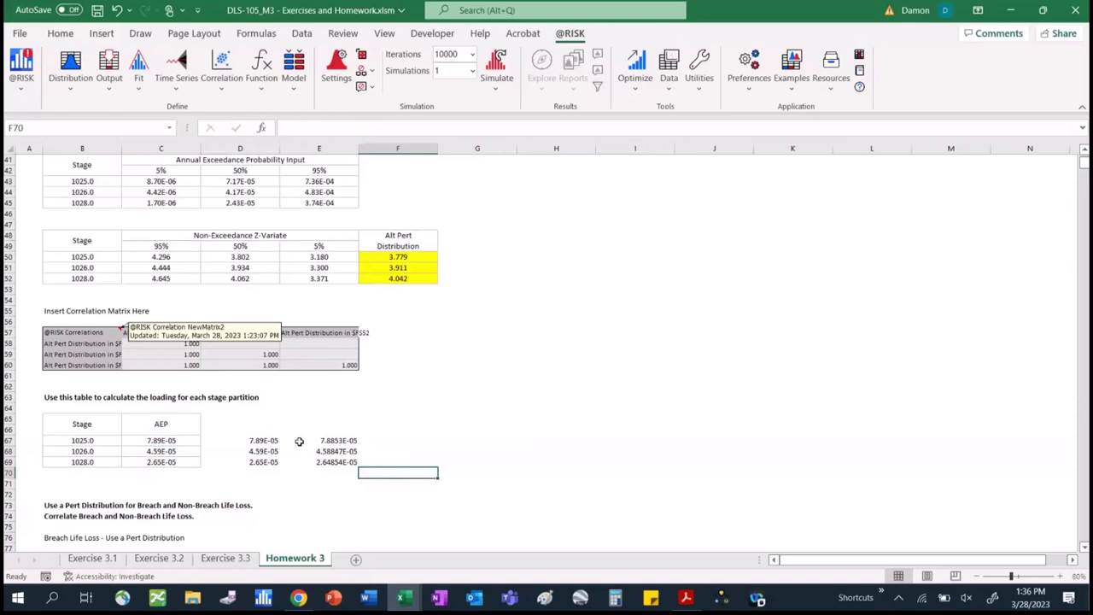
Review the stage partitions and column headings of the APF and AALL Calculations table.
key(Page_Down)
key(Down)
key(Down)
key(Down)
key(Down)
key(Down)
key(Down)
key(Down)
key(Down)
key(Down)
key(Down)
key(Down)
key(Down)
key(Down)
key(Down)
key(Down)
key(Down)
key(Down)
key(Down)
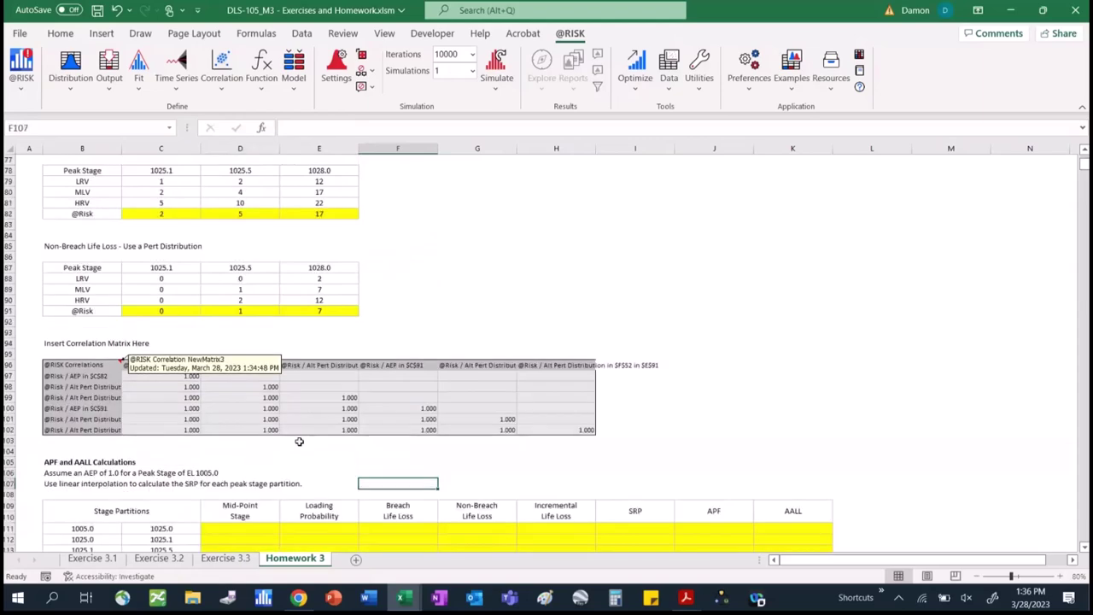
key(Down)
key(Down)
key(Down)
key(Down)
key(Down)
key(Down)
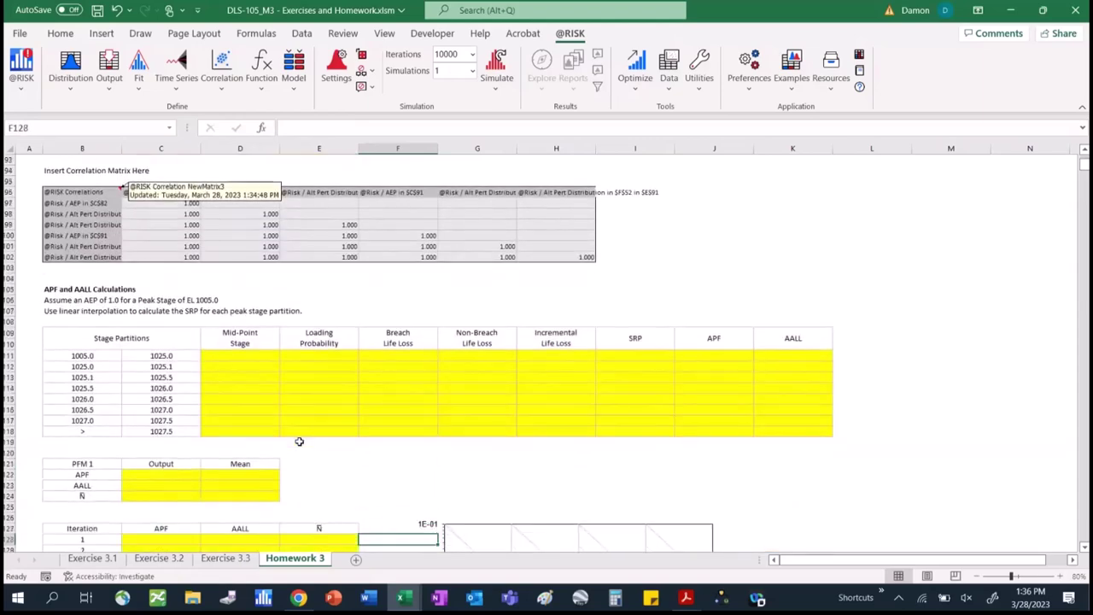
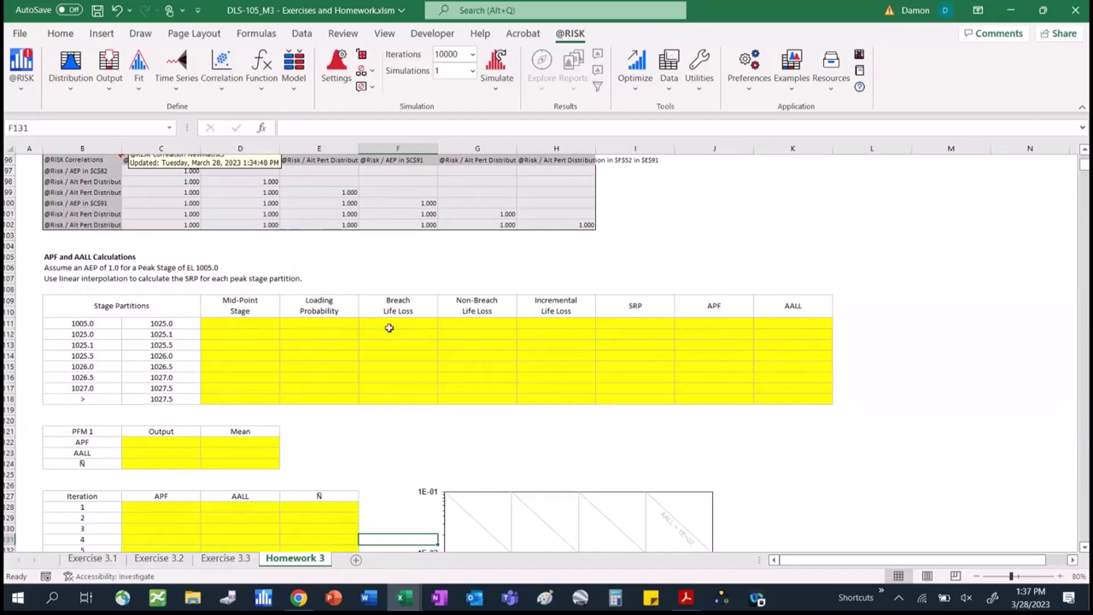
click(160, 326)
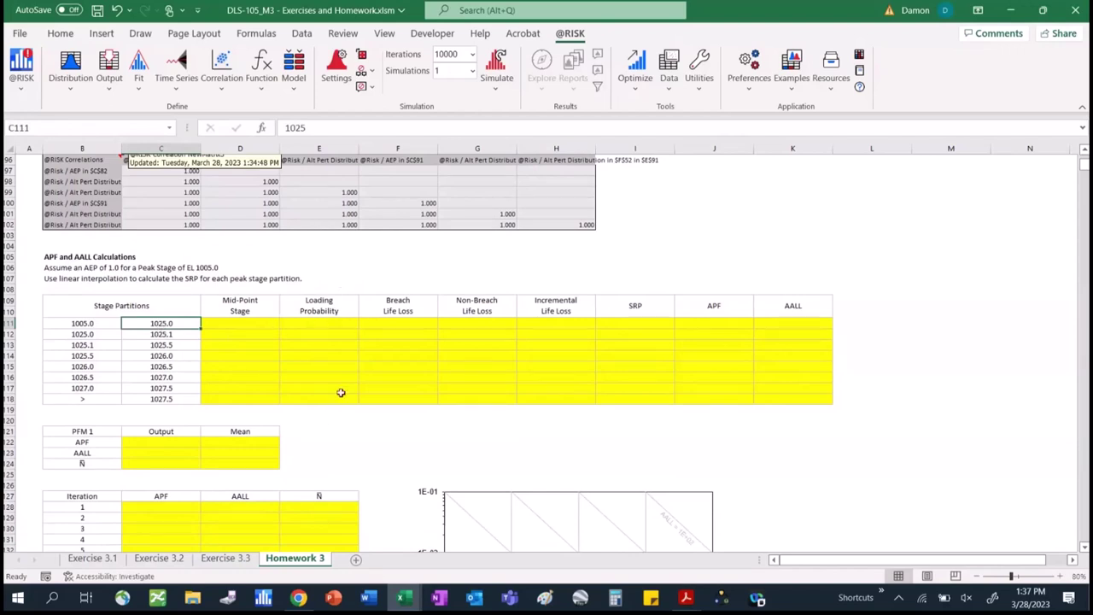
Enter =AVERAGE(B111:C111) as the mid-point stage in D111 and fill the formula down to D118.
click(273, 324)
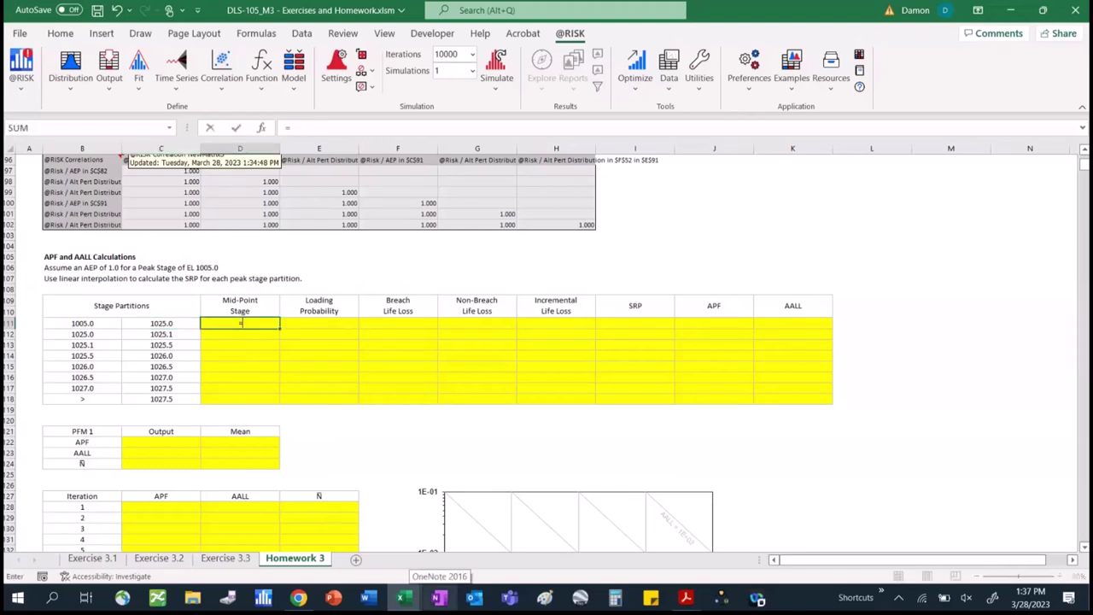
text(=average)
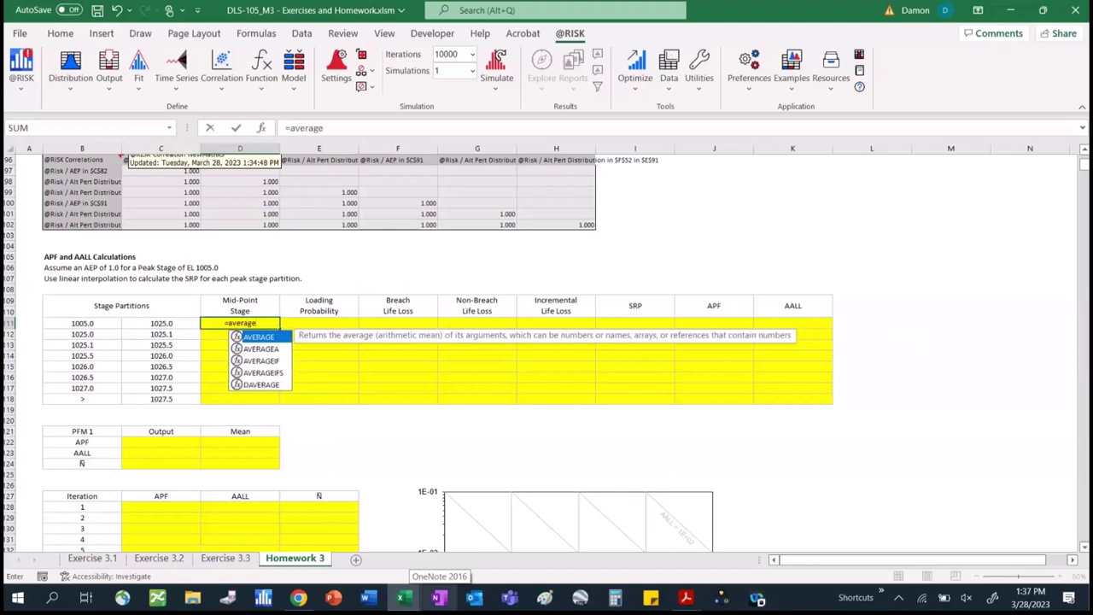
text(()
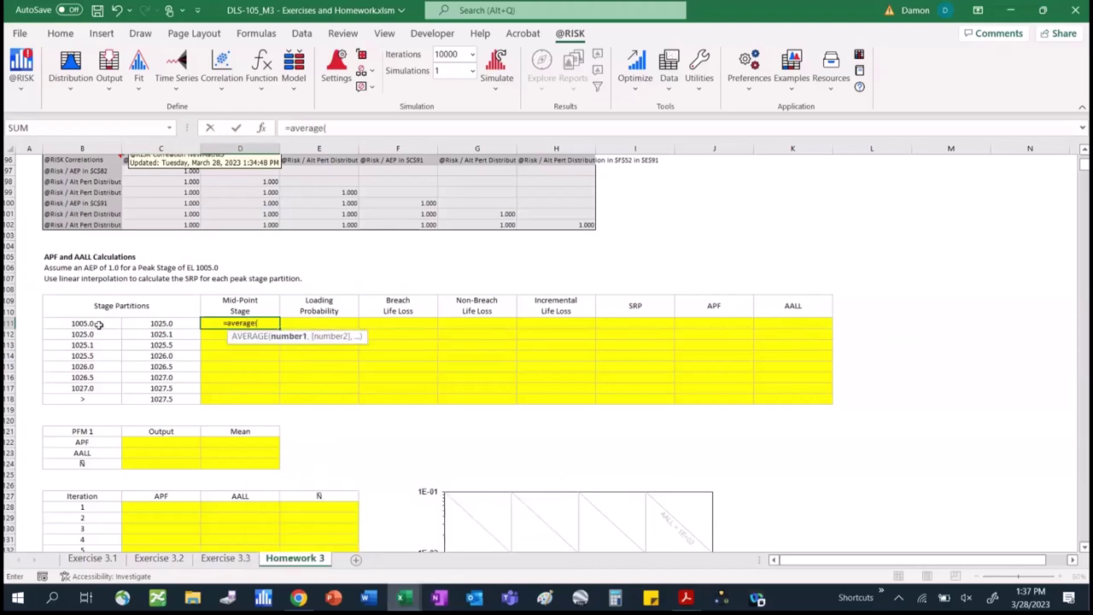
drag(99, 323, 163, 324)
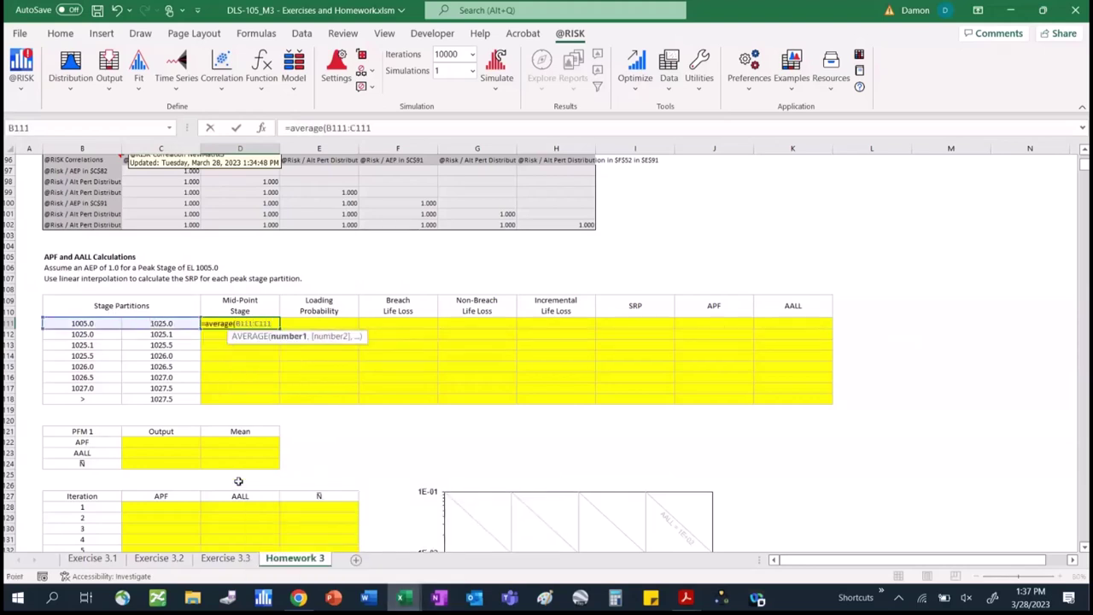
text())
key(Return)
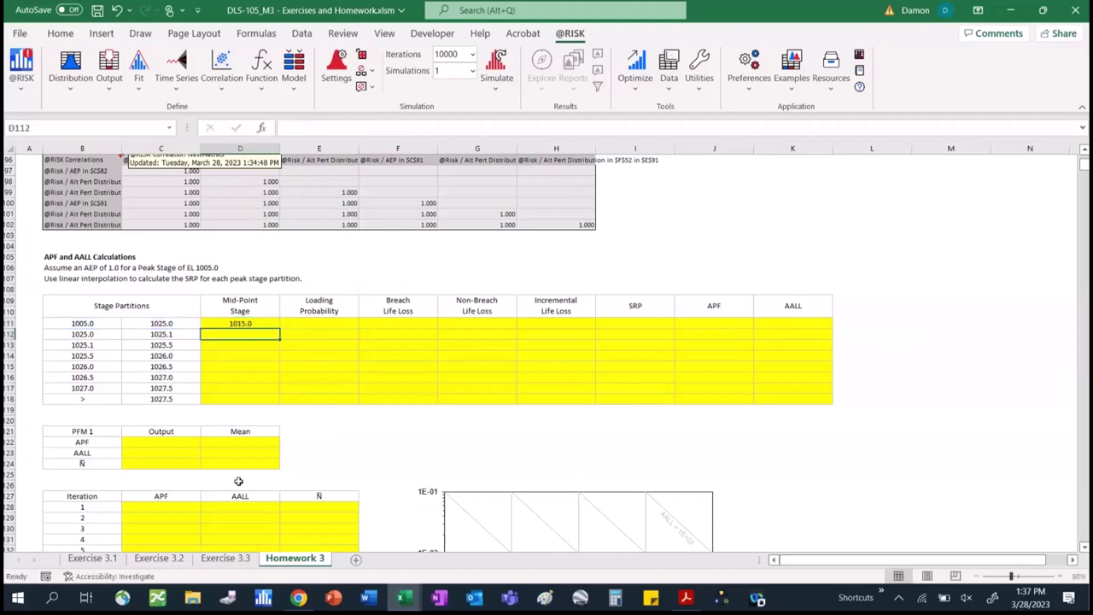
click(261, 325)
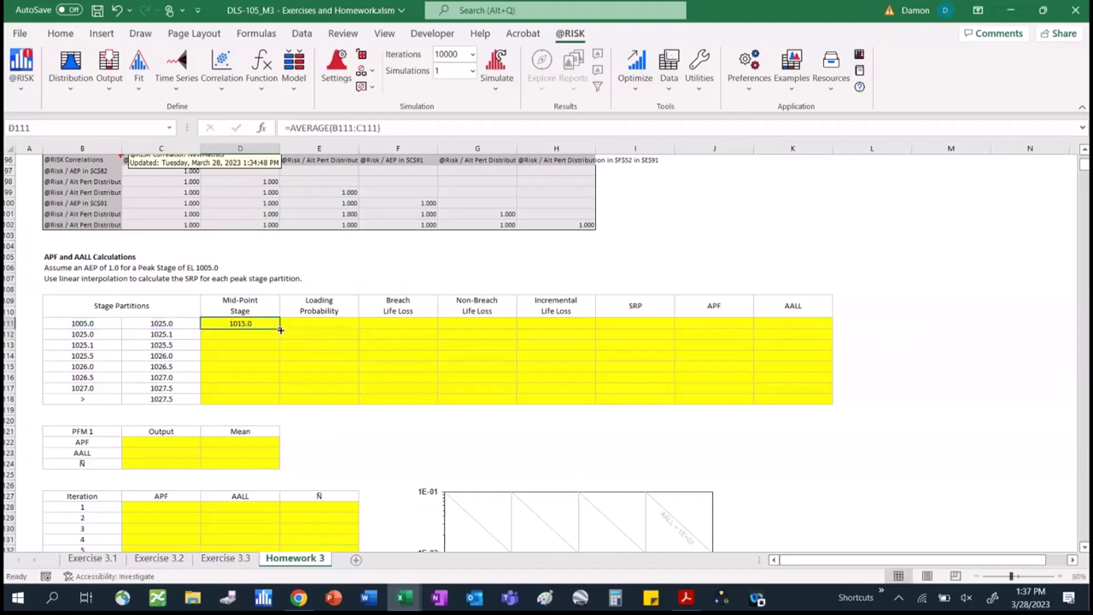
drag(280, 328, 281, 405)
click(339, 429)
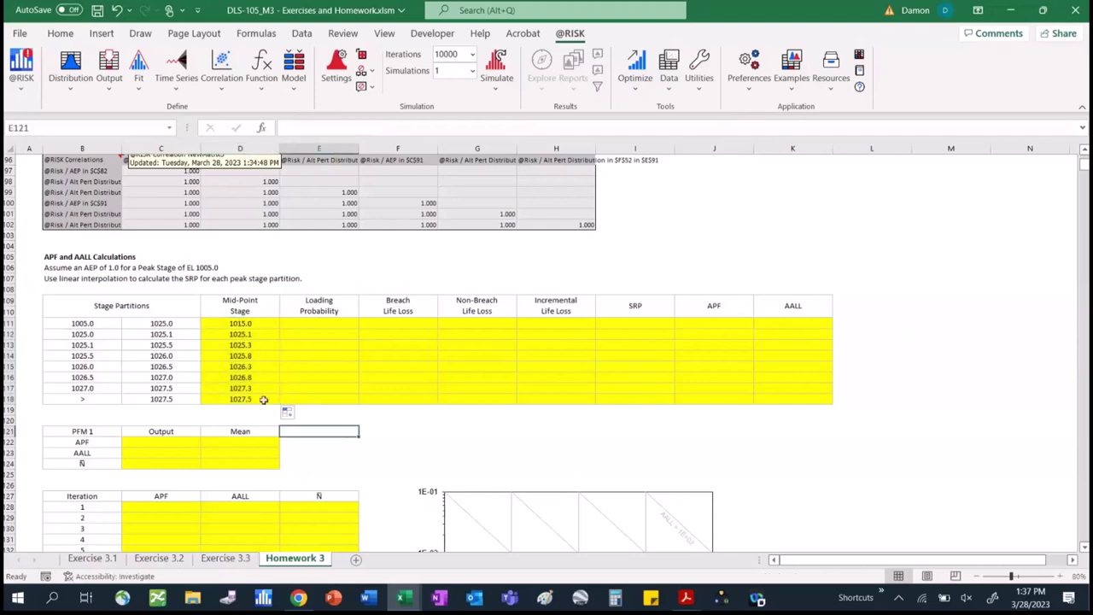
click(263, 399)
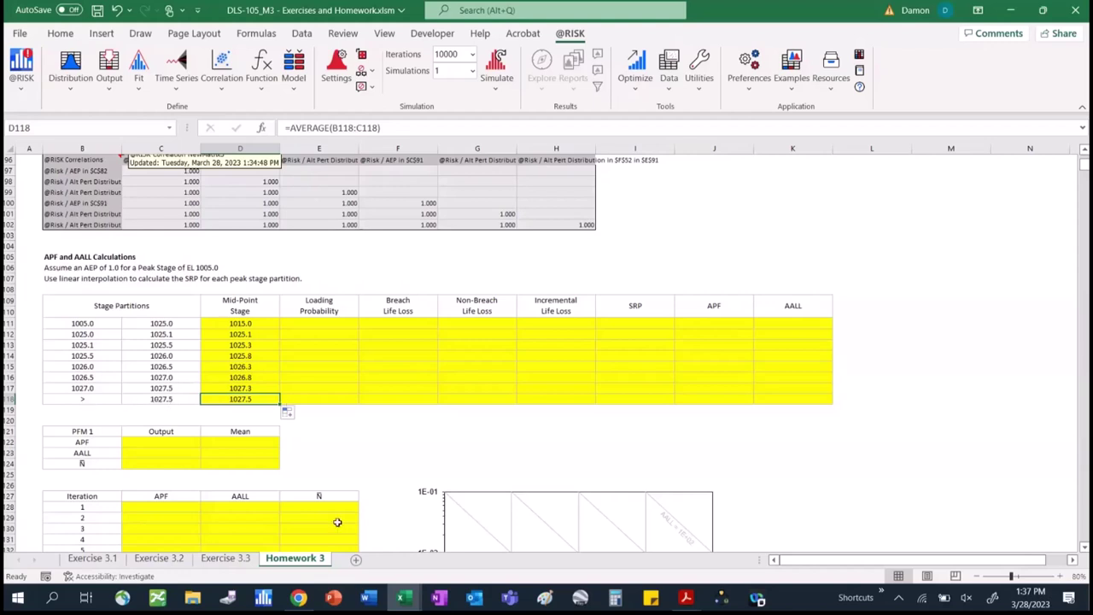
Enter =1-linzint(C111,$B$67:$B$69,$C$67:$C$69) as the first partition's loading probability in E111.
click(330, 323)
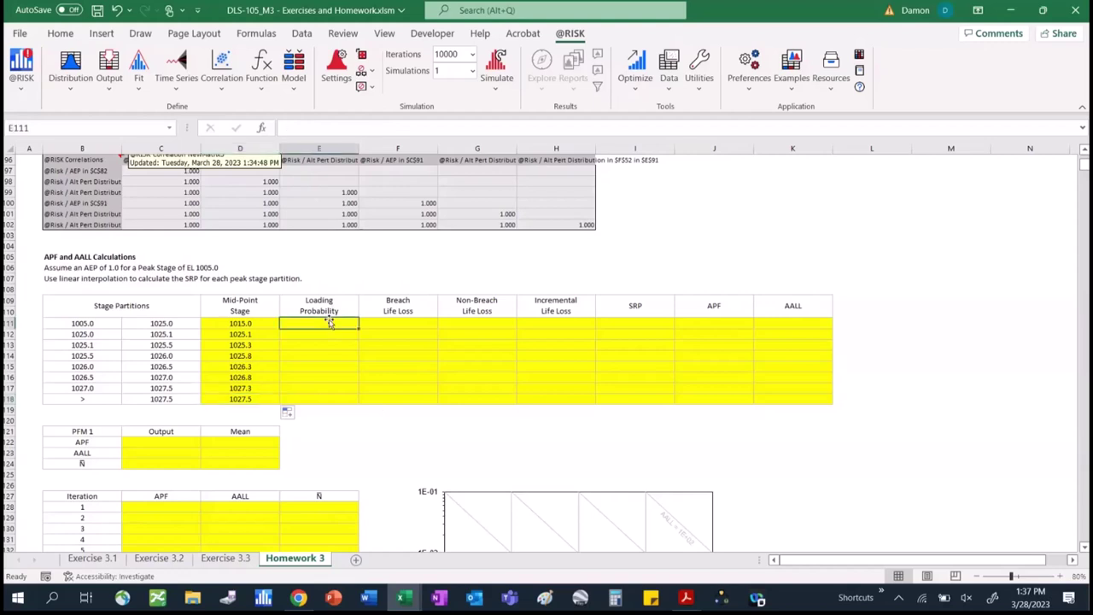
text(=)
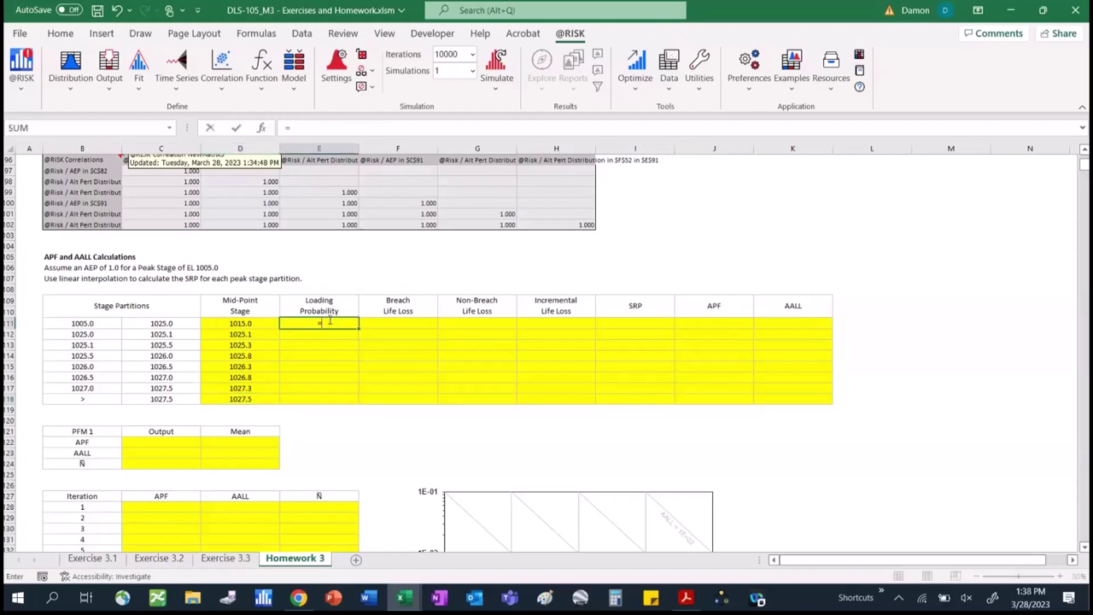
text(1)
text(-lin)
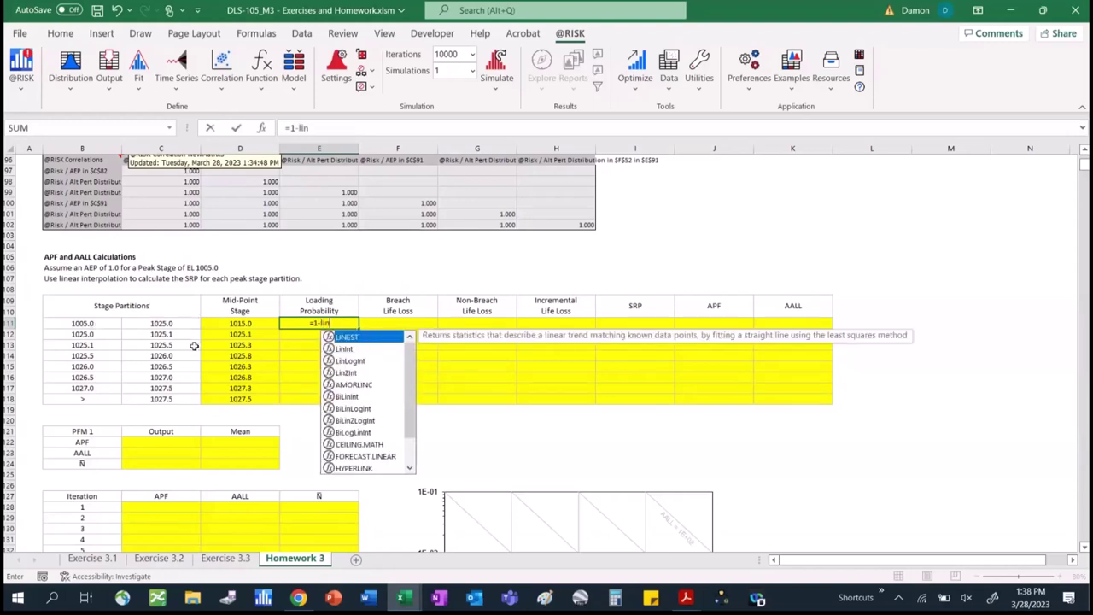
text(zint()
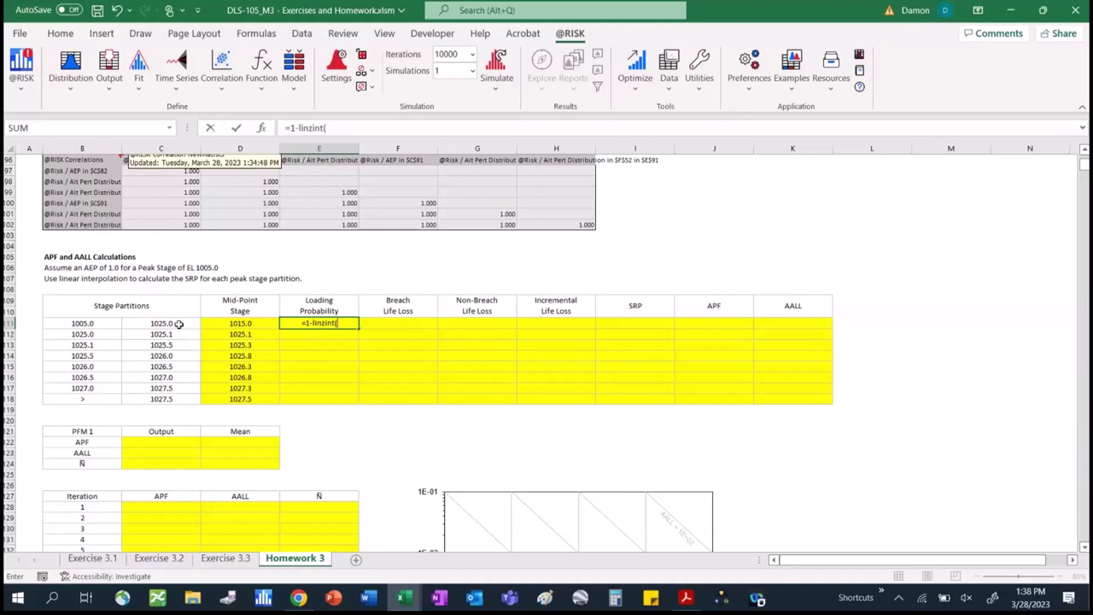
click(179, 323)
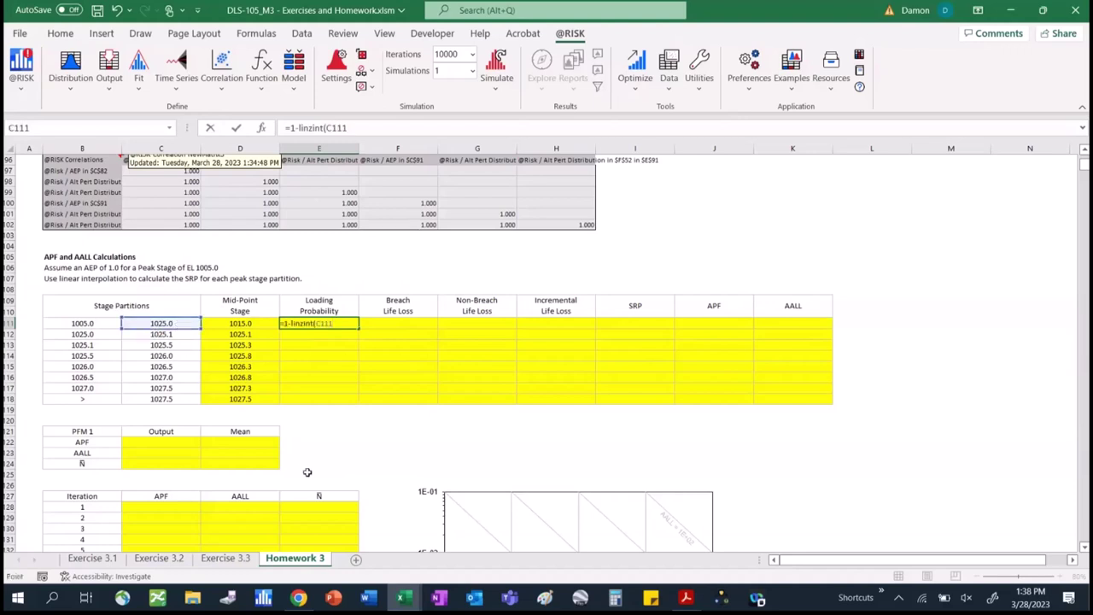
text(,)
scroll(1085, 156, up, 5)
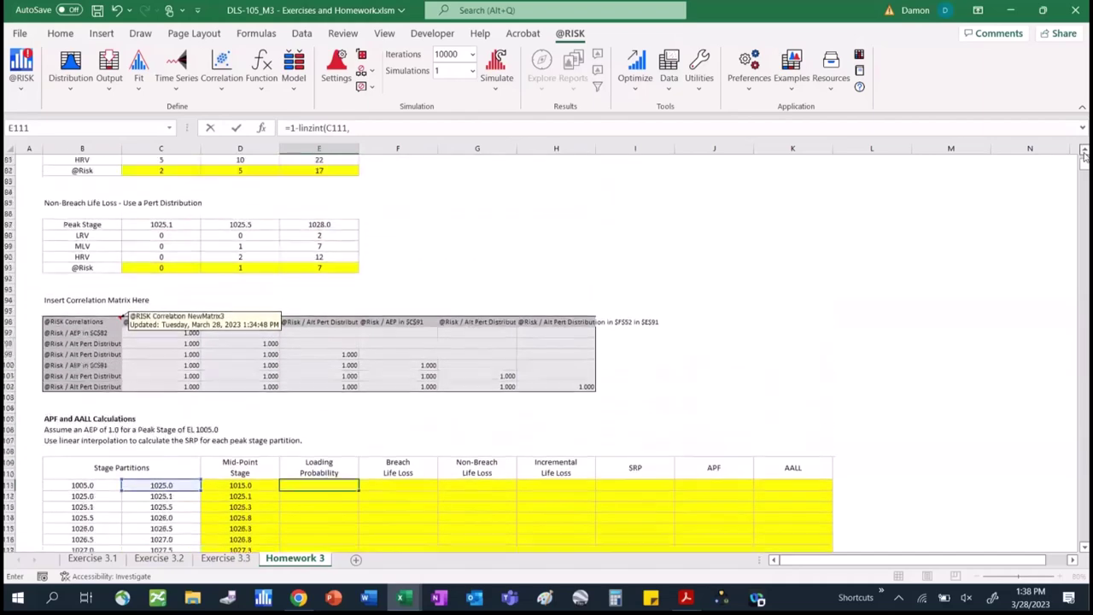
scroll(1085, 155, up, 7)
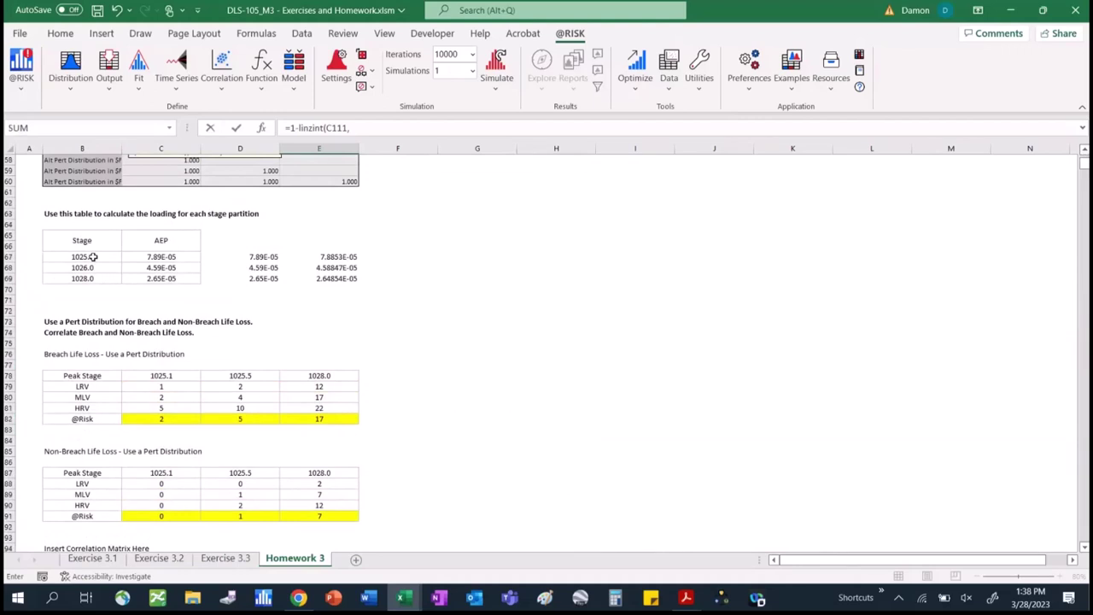
drag(92, 256, 94, 275)
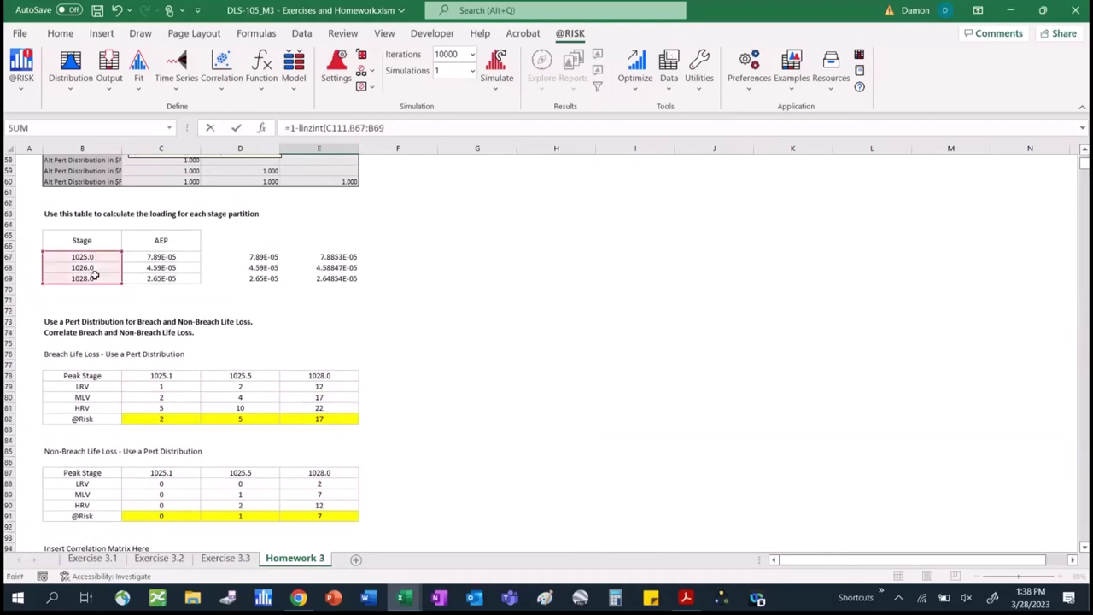
key(F4)
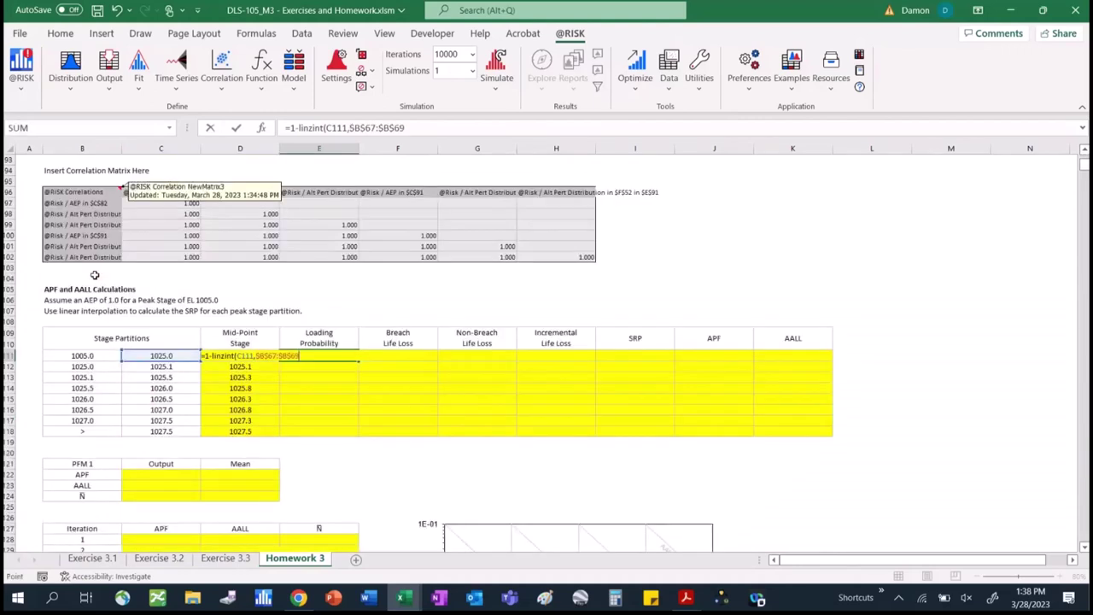
text(,)
scroll(546, 341, up, 4)
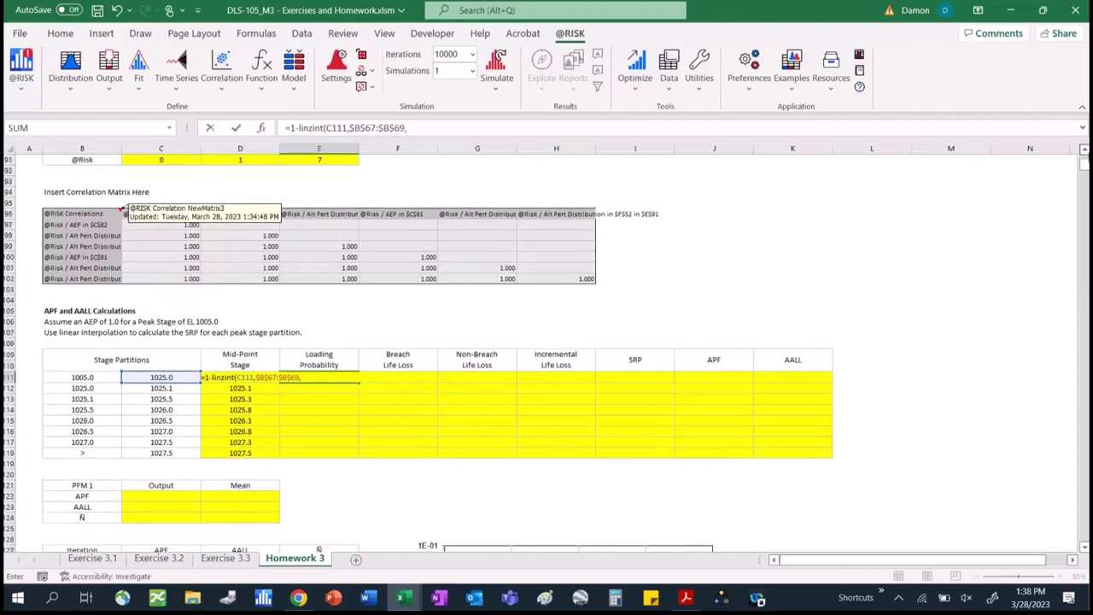
scroll(109, 304, up, 8)
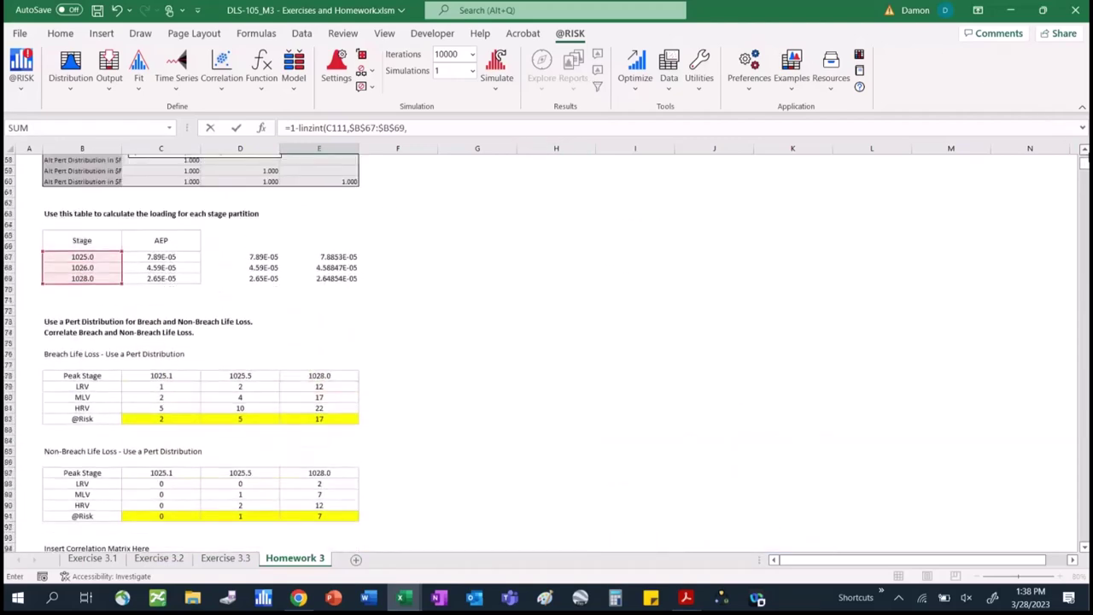
drag(183, 255, 183, 286)
key(F4)
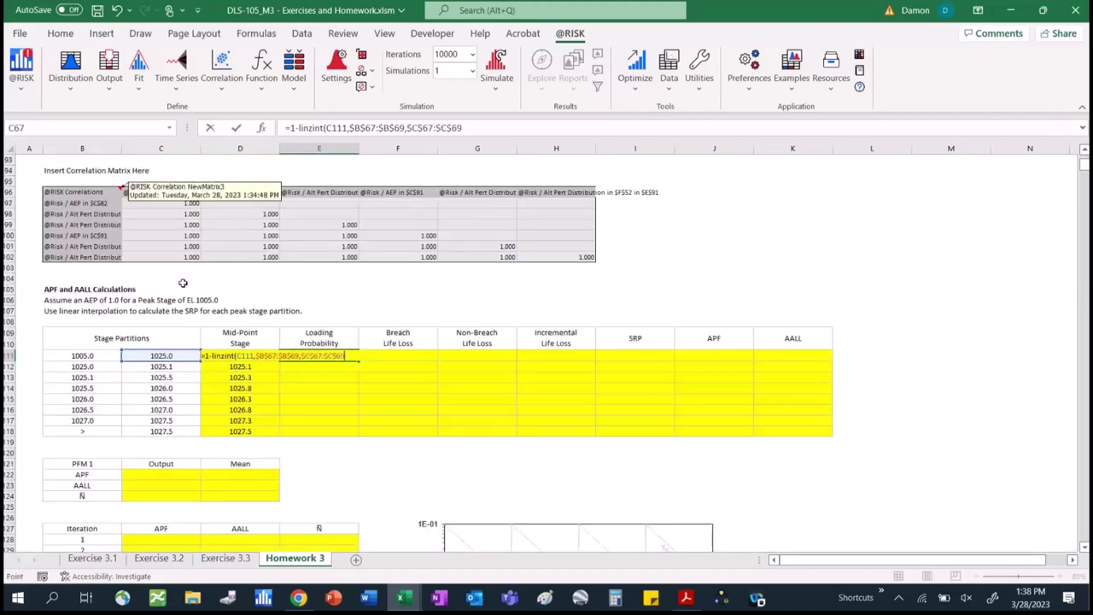
text())
key(Return)
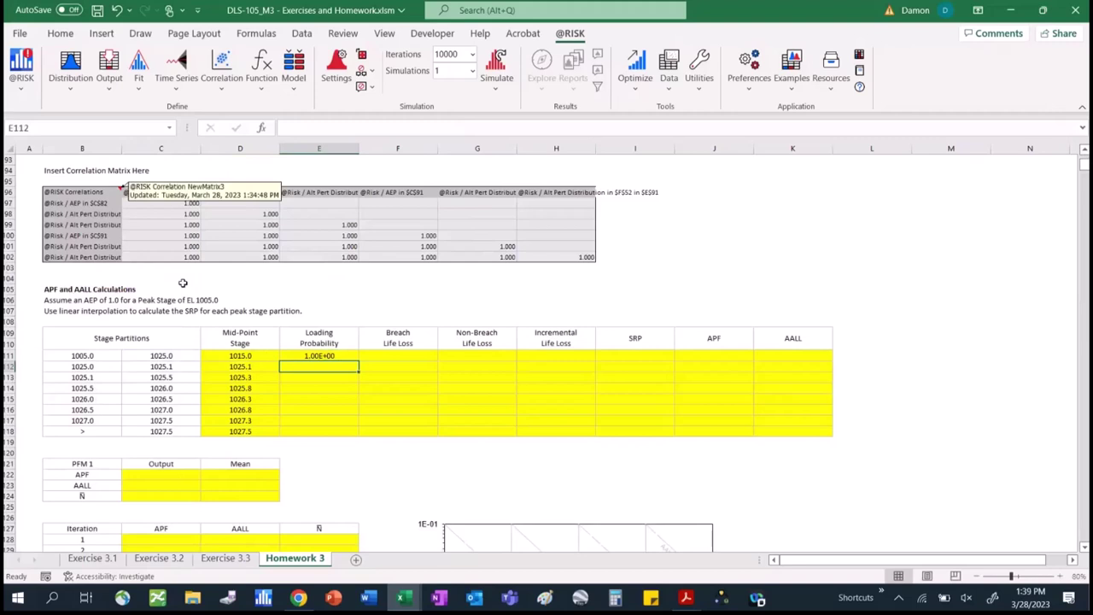
Check the stage AEP table against the loading probability formula in E111.
key(Page_Up)
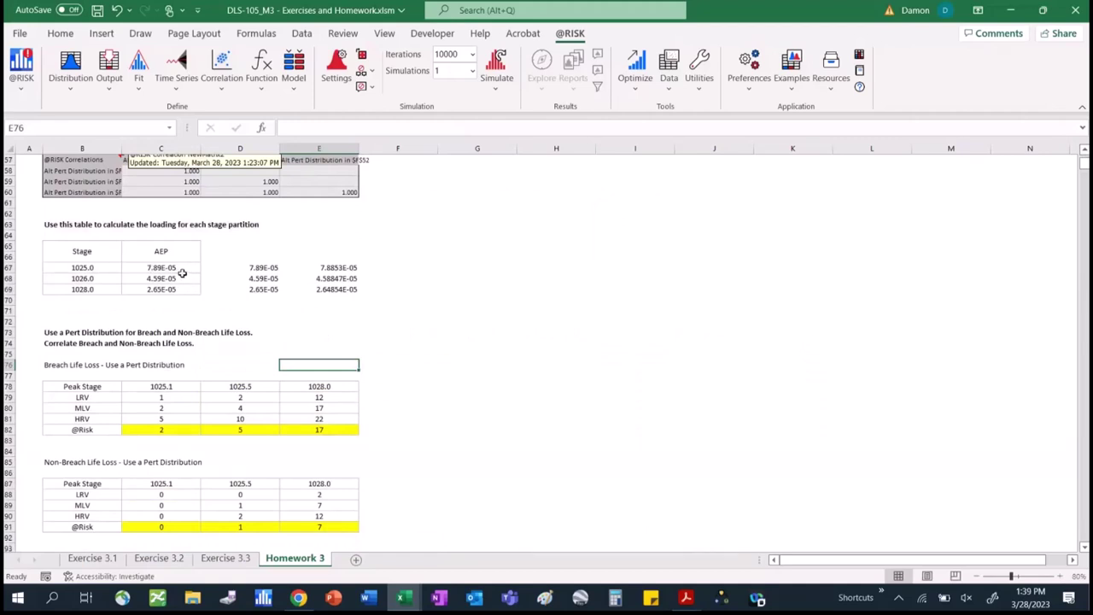
click(468, 416)
key(Down)
key(Down)
key(Down)
key(Down)
key(Down)
key(Down)
key(Down)
key(Down)
key(Down)
key(Down)
key(Down)
key(Down)
key(Down)
key(Down)
key(Down)
key(Down)
key(Down)
key(Down)
key(Down)
key(Down)
key(Down)
key(Down)
key(Down)
key(Down)
key(Down)
key(Down)
key(Down)
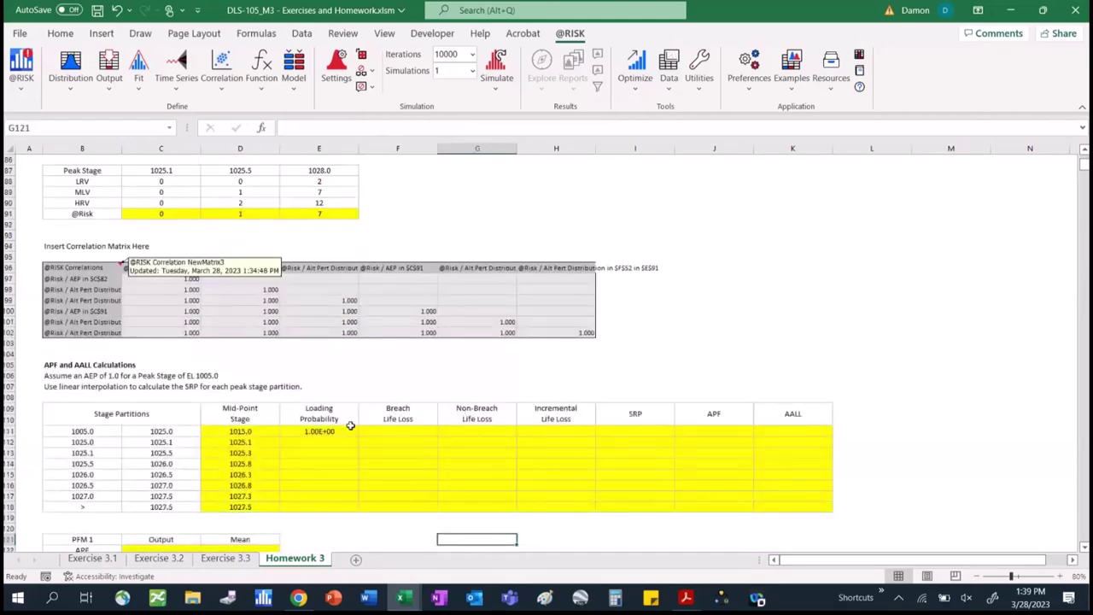
click(348, 433)
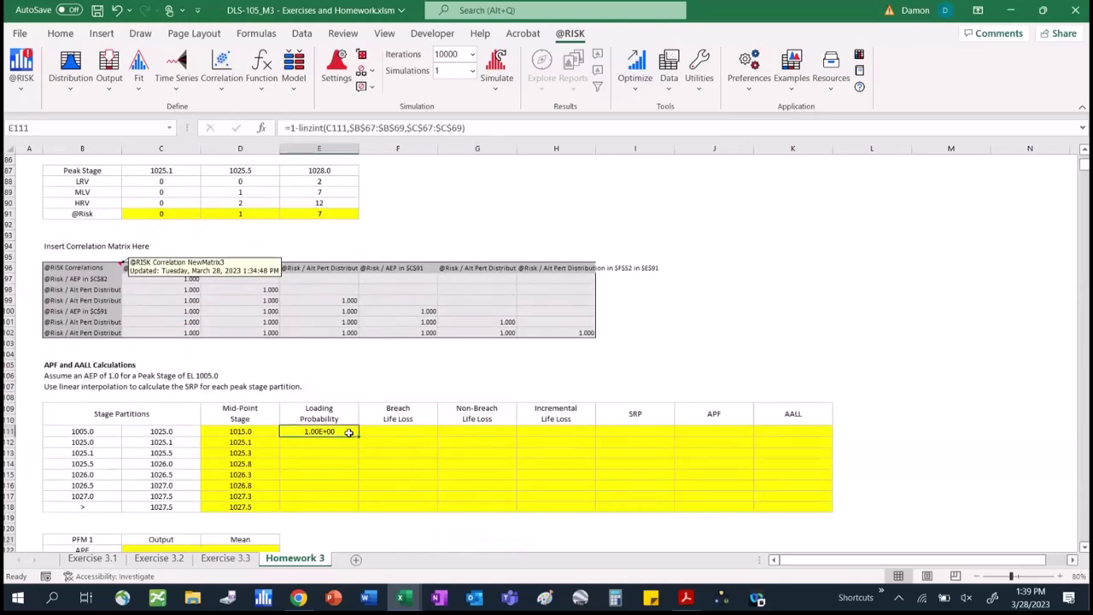
key(Return)
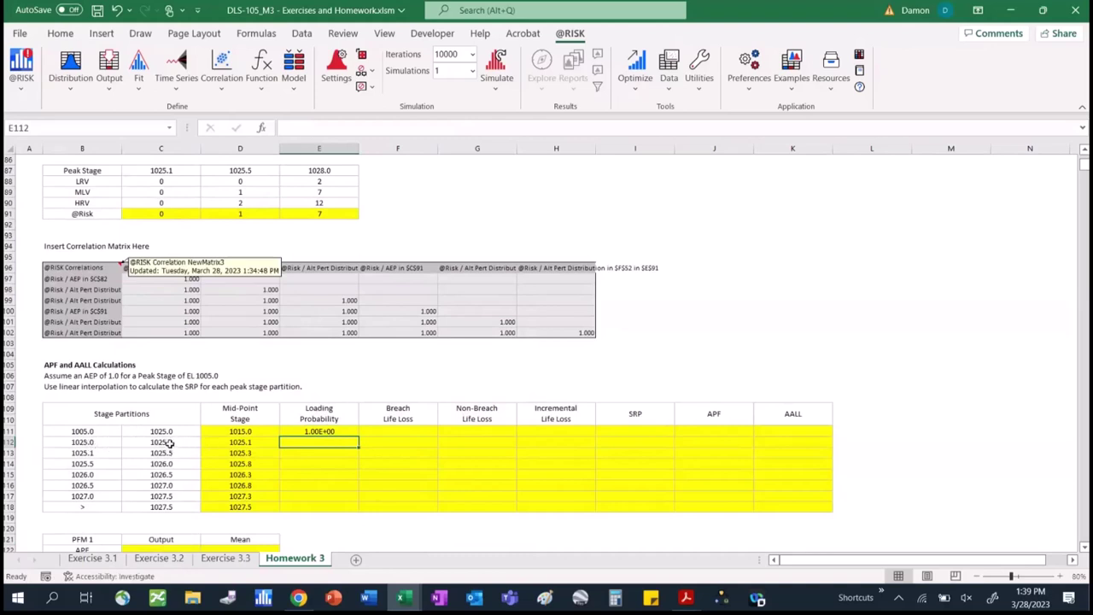
Copy the linzint expression from E111 into E112 and point it to the partition's lower stage, giving =linzint(B112,$B$67:$B$69,$C$67:$C$69).
click(321, 430)
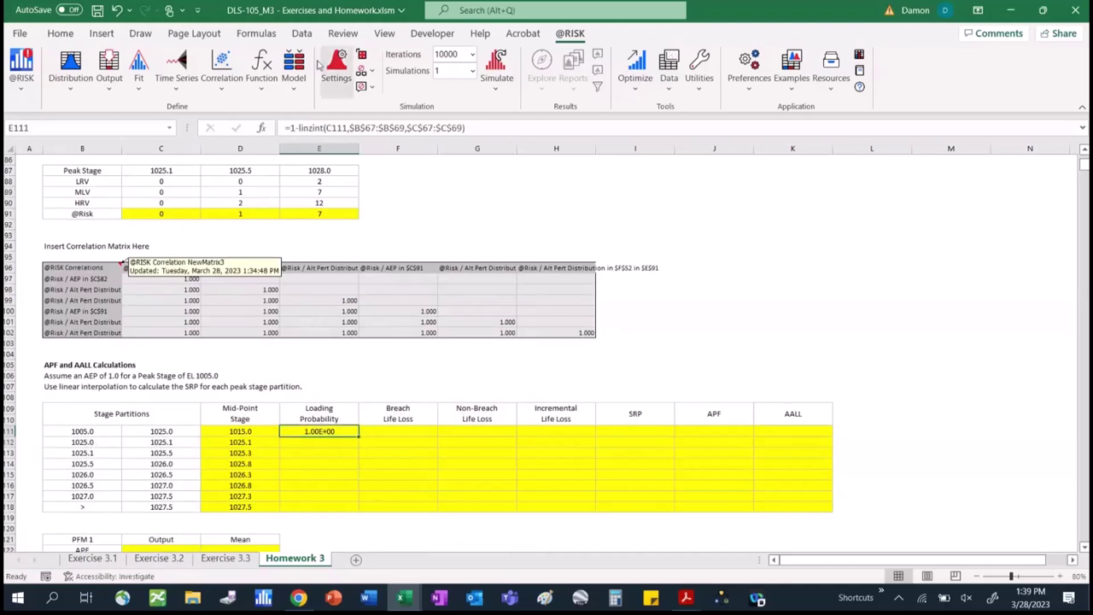
drag(298, 127, 556, 149)
key(ctrl+c)
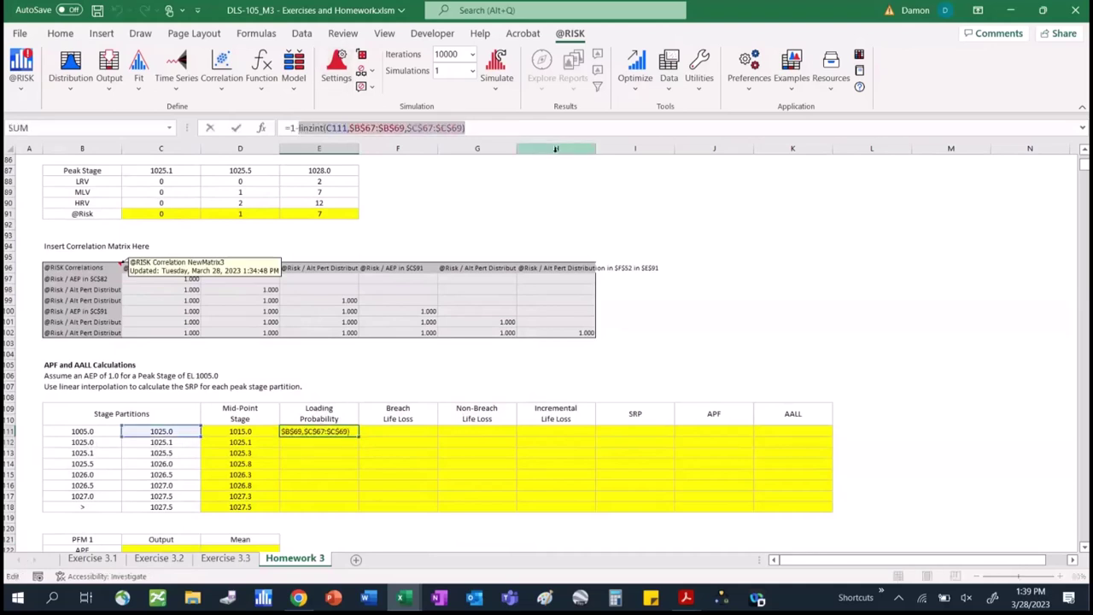
key(Escape)
key(Return)
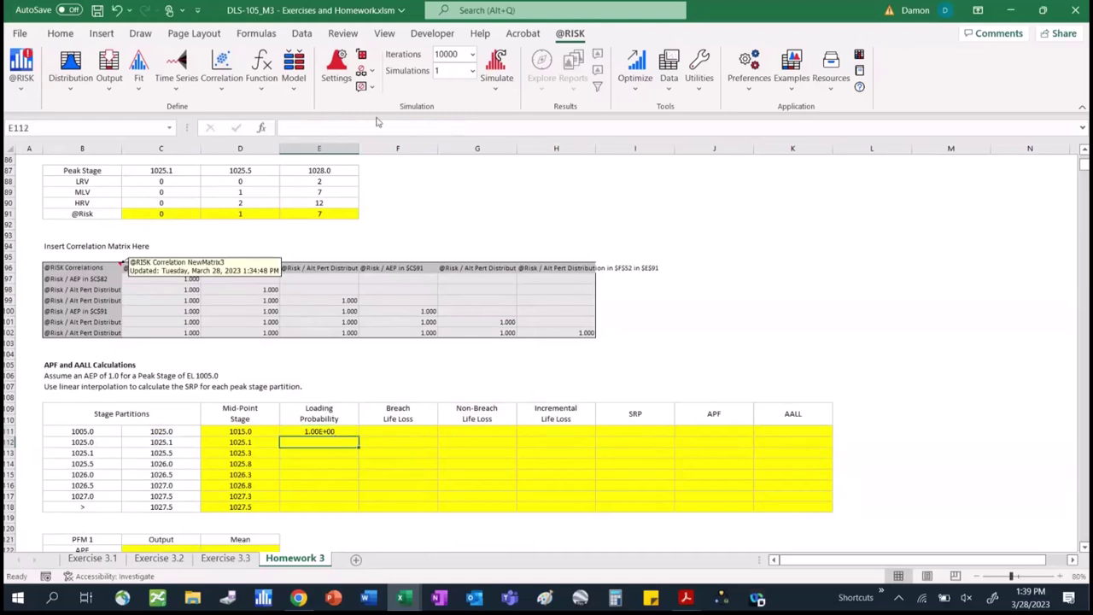
click(373, 128)
key(ctrl+v)
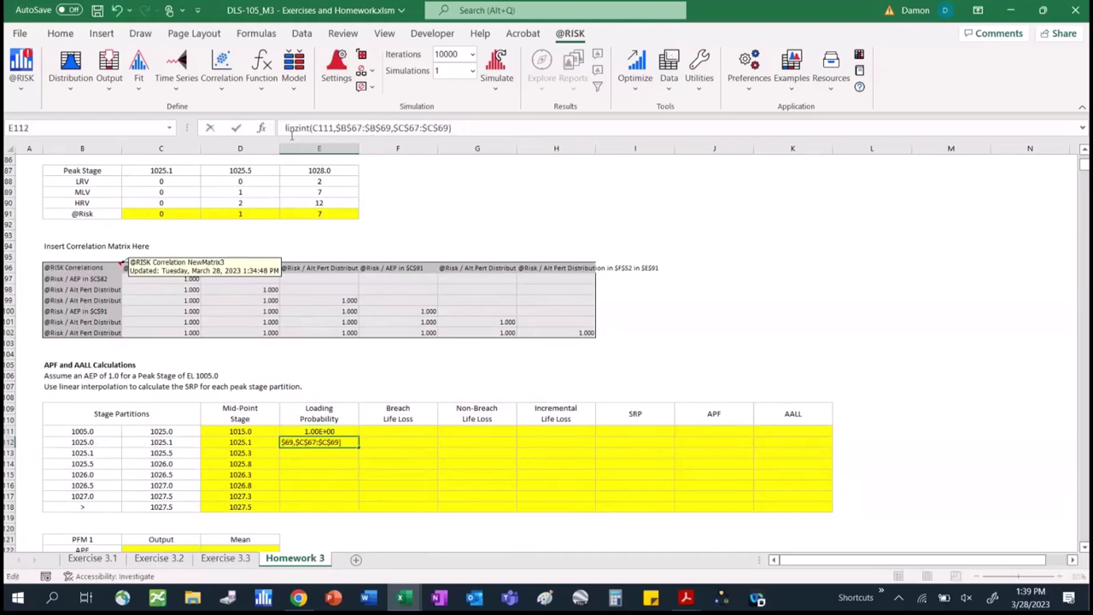
click(286, 128)
text(=)
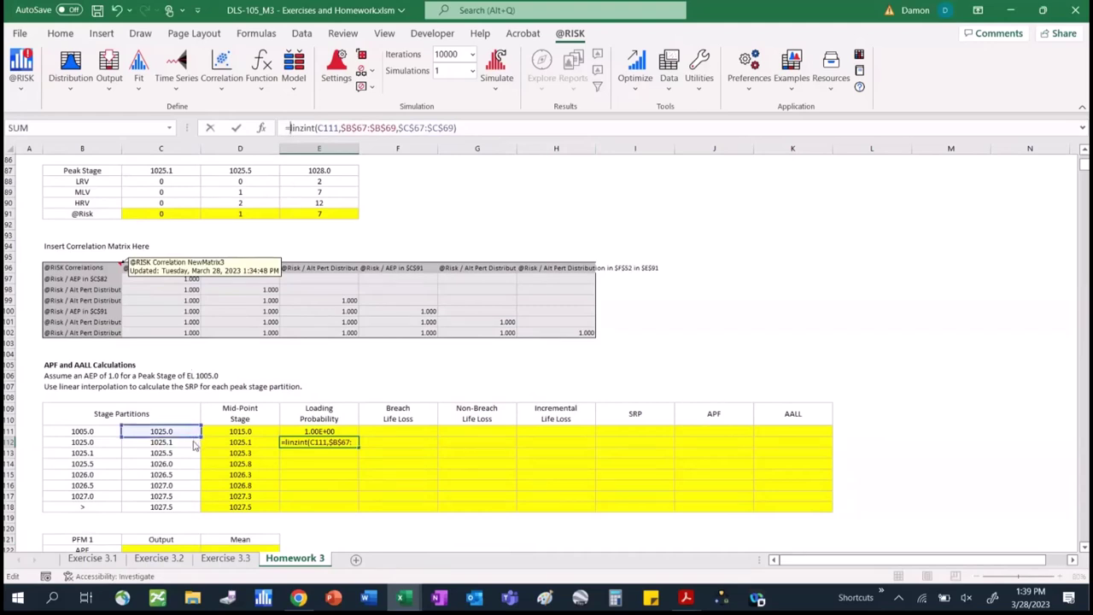
drag(193, 437, 97, 442)
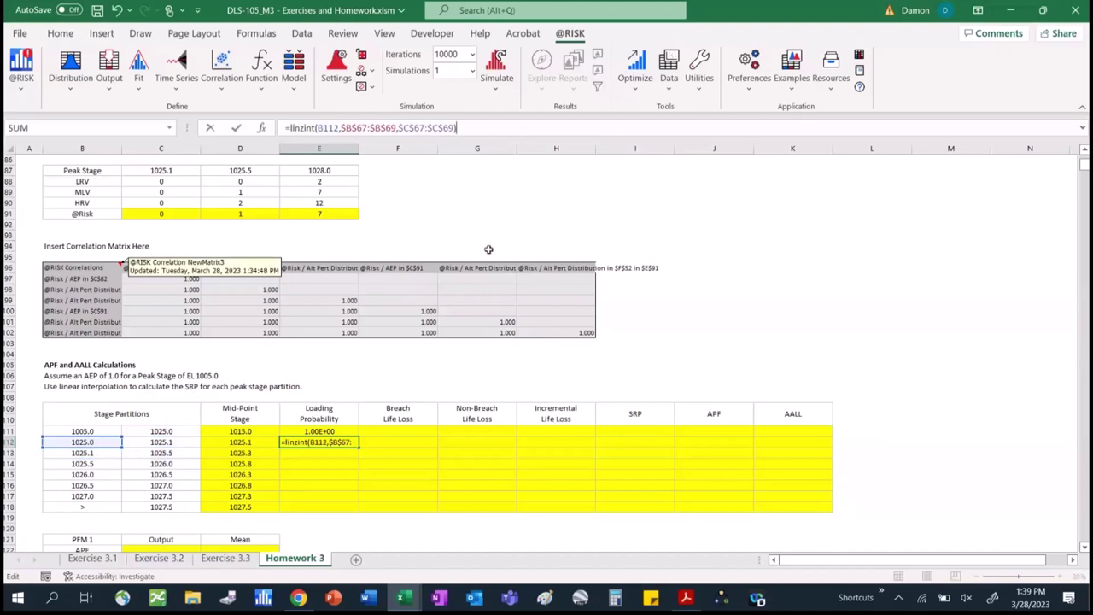
Subtract linzint(C112,$B$67:$B$69,$C$67:$C$69) in the E112 loading probability formula and fill it down to E118.
click(512, 124)
drag(290, 127, 461, 127)
key(ctrl+c)
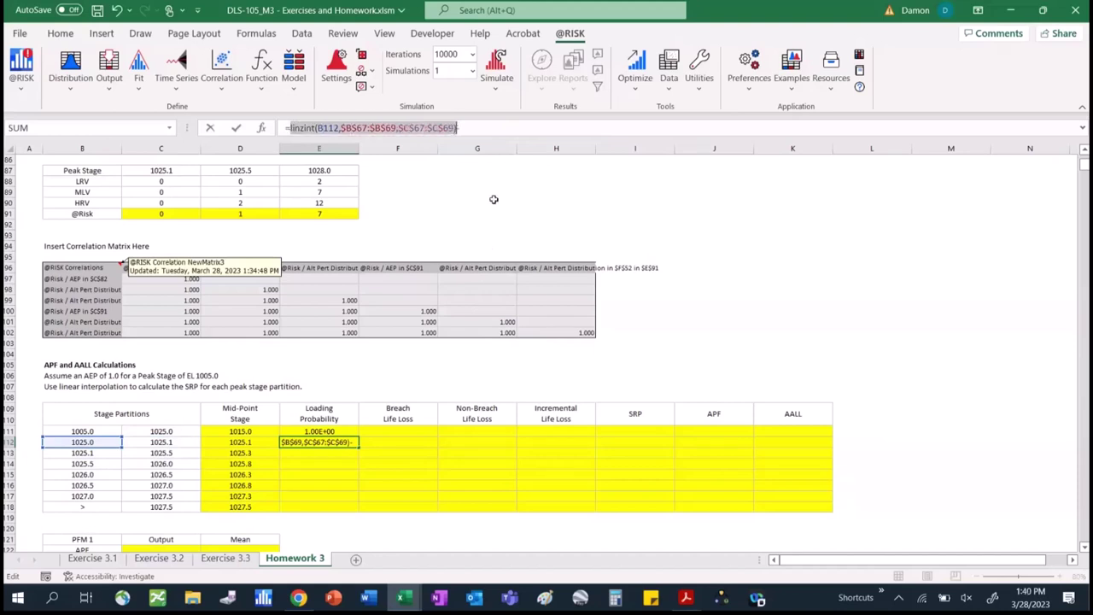
click(491, 128)
text(-)
key(ctrl+v)
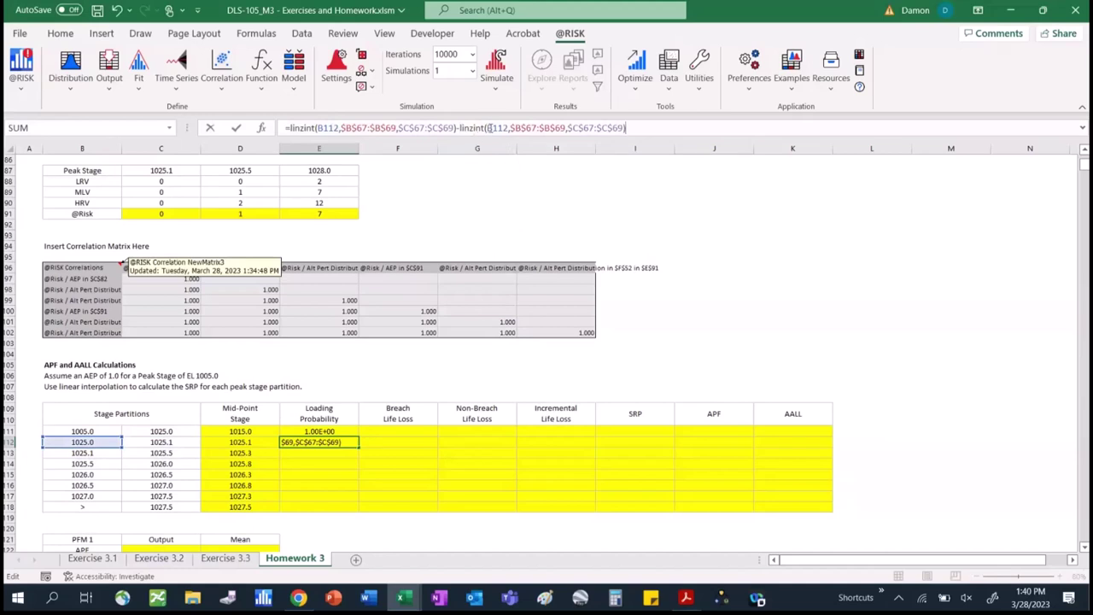
drag(486, 127, 509, 128)
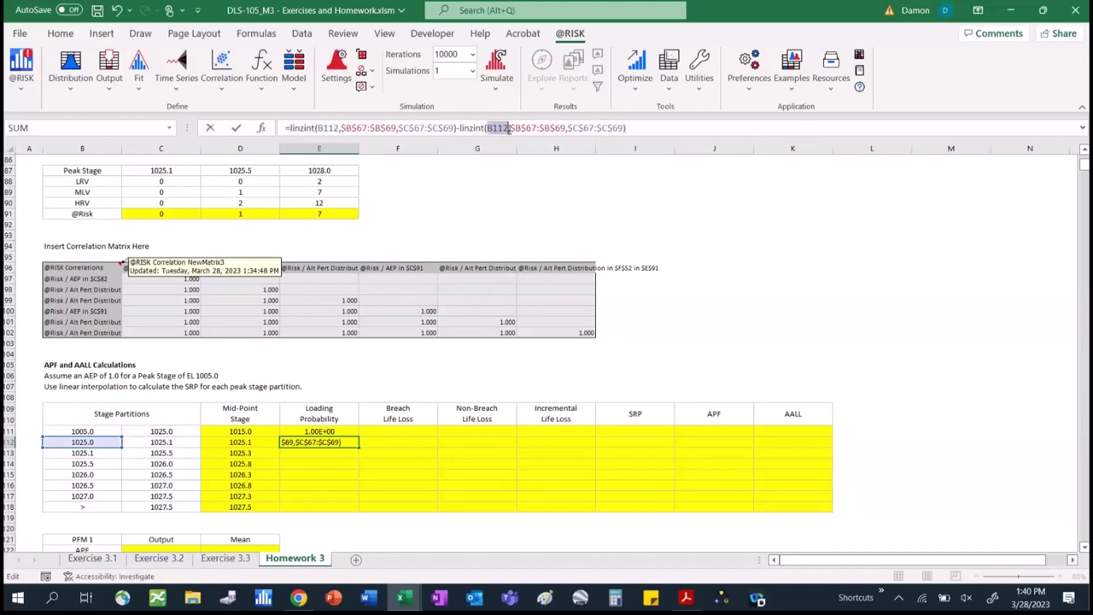
click(181, 443)
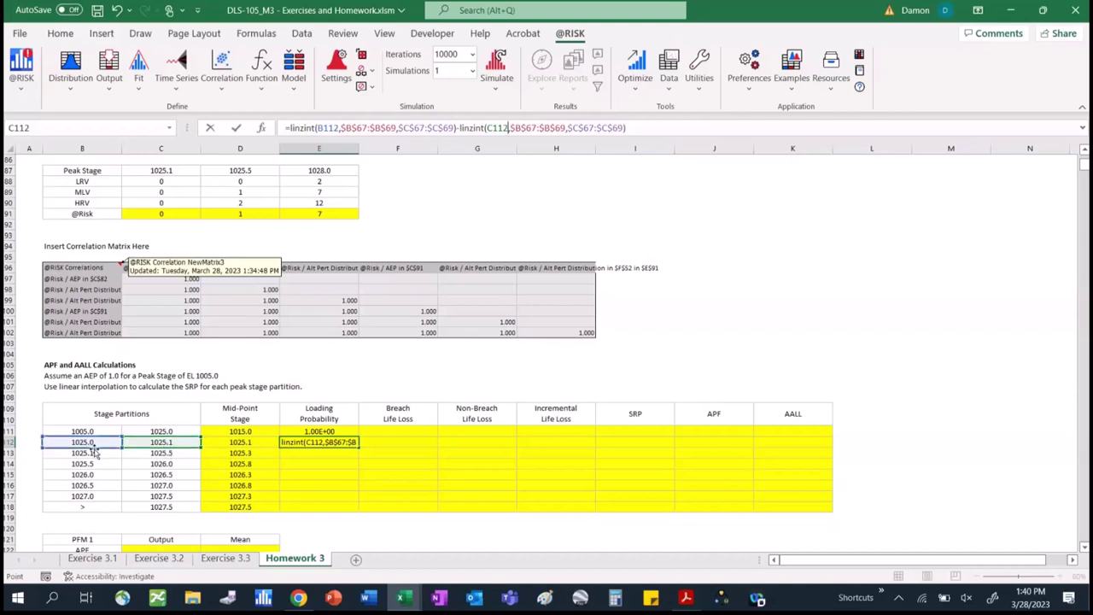
key(Return)
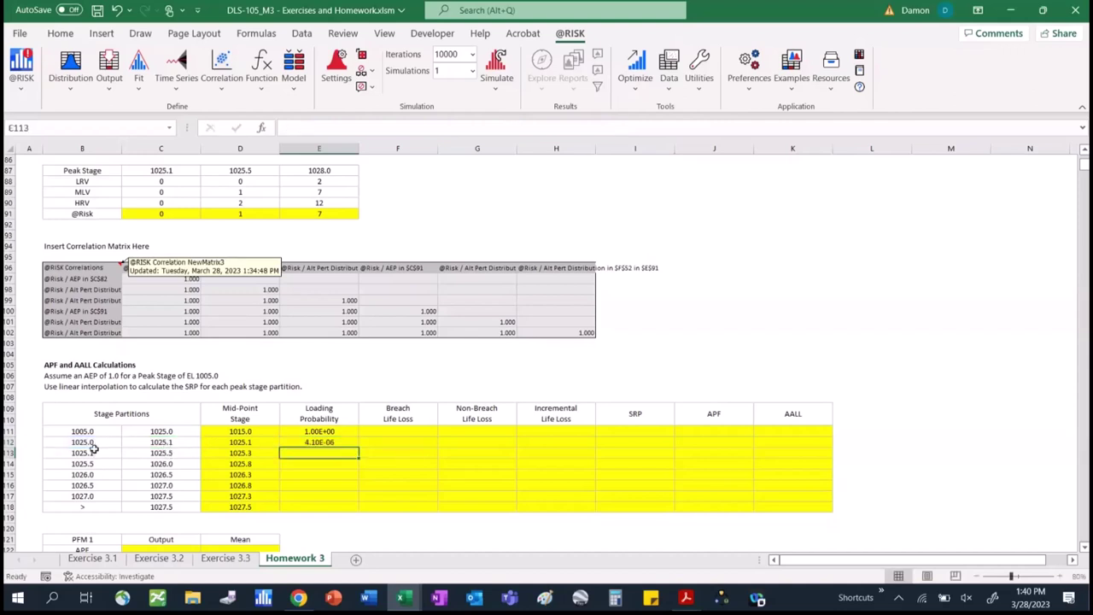
click(345, 437)
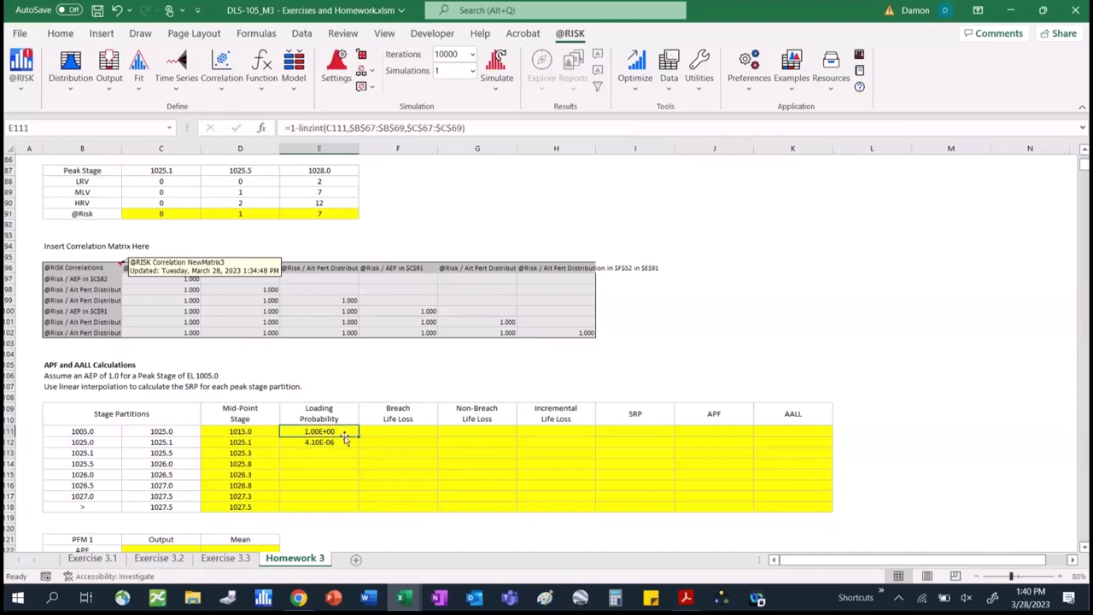
drag(359, 446, 371, 515)
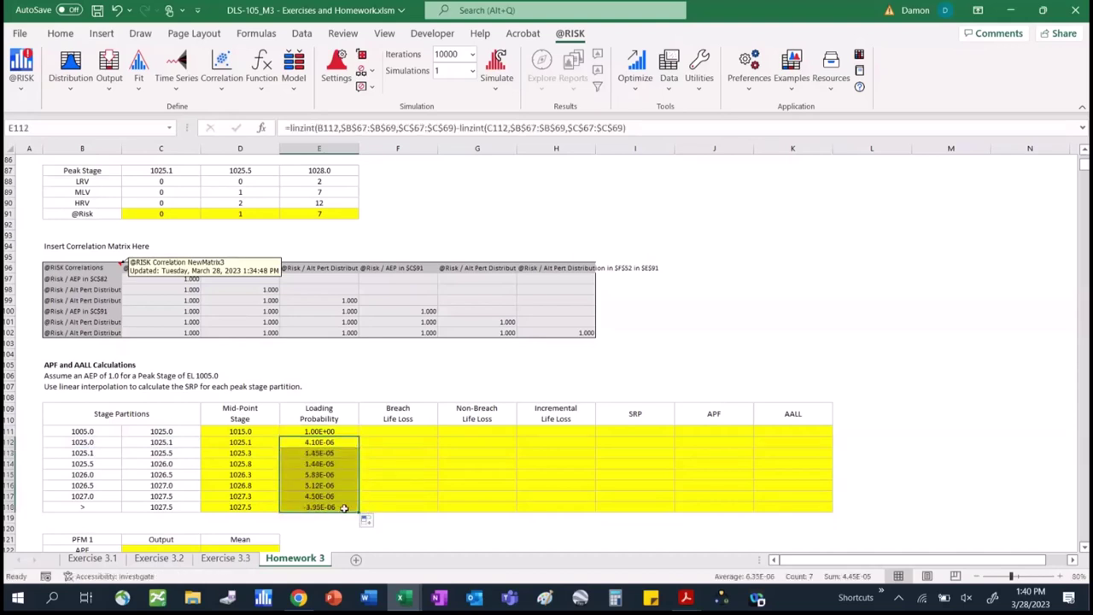
Reduce the last partition's loading probability formula in E118 to =linzint(C118,$B$67:$B$69,$C$67:$C$69).
click(344, 507)
double_click(346, 508)
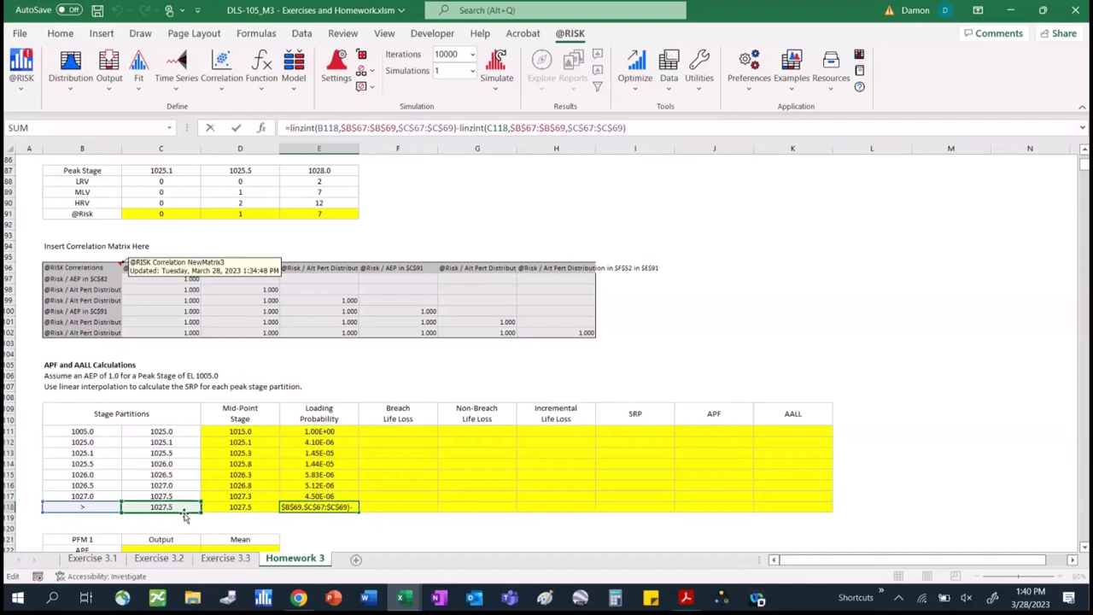
drag(458, 127, 149, 79)
key(BackSpace)
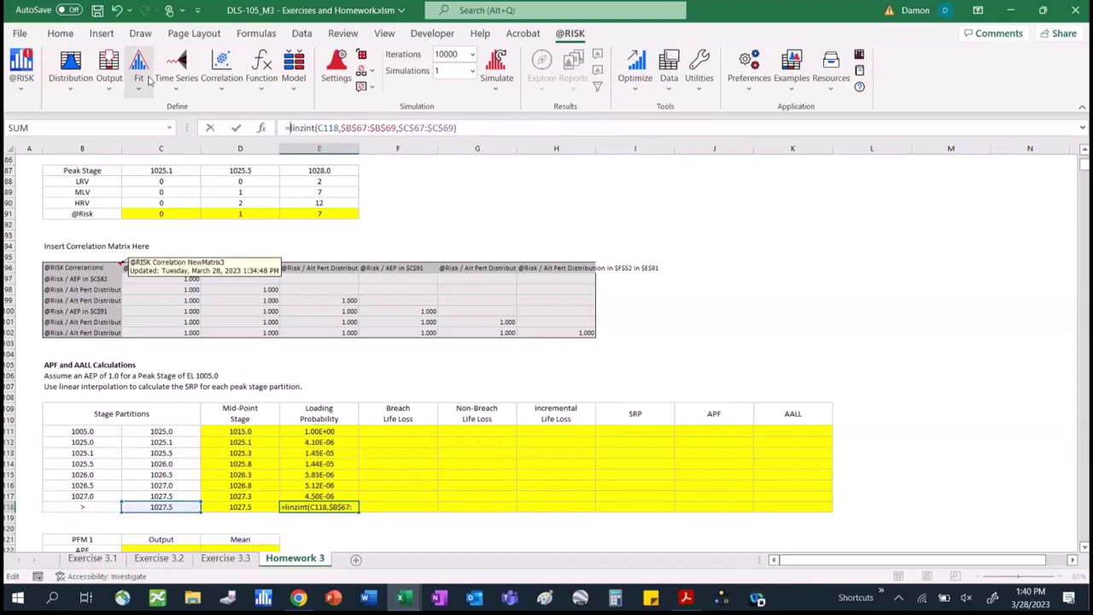
key(Return)
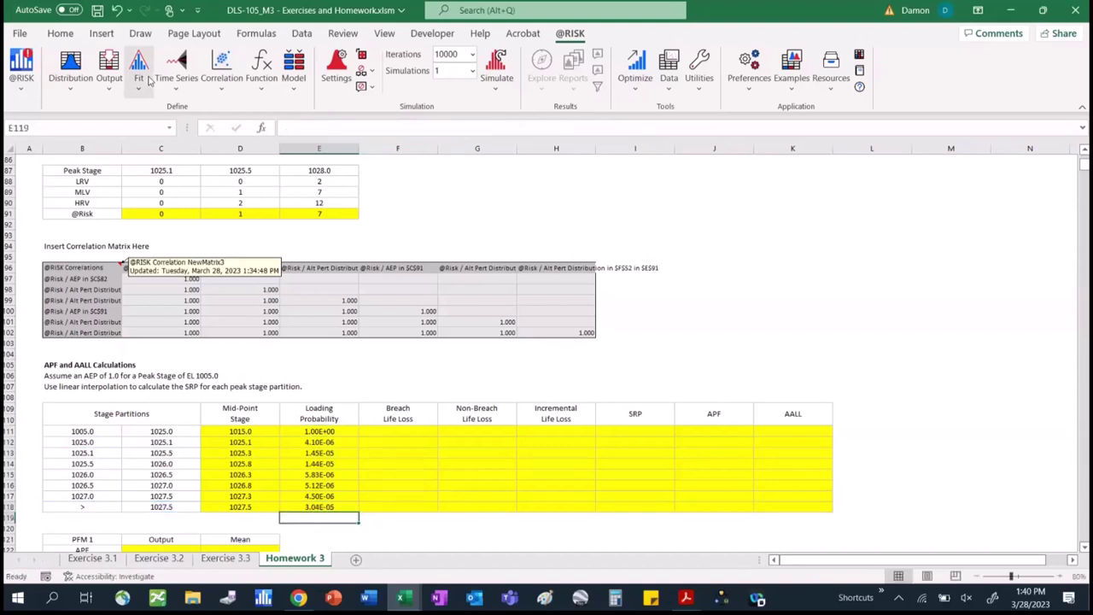
Check the total of the loading probability column with a temporary SUM formula in E119, and clear that cell.
text(=)
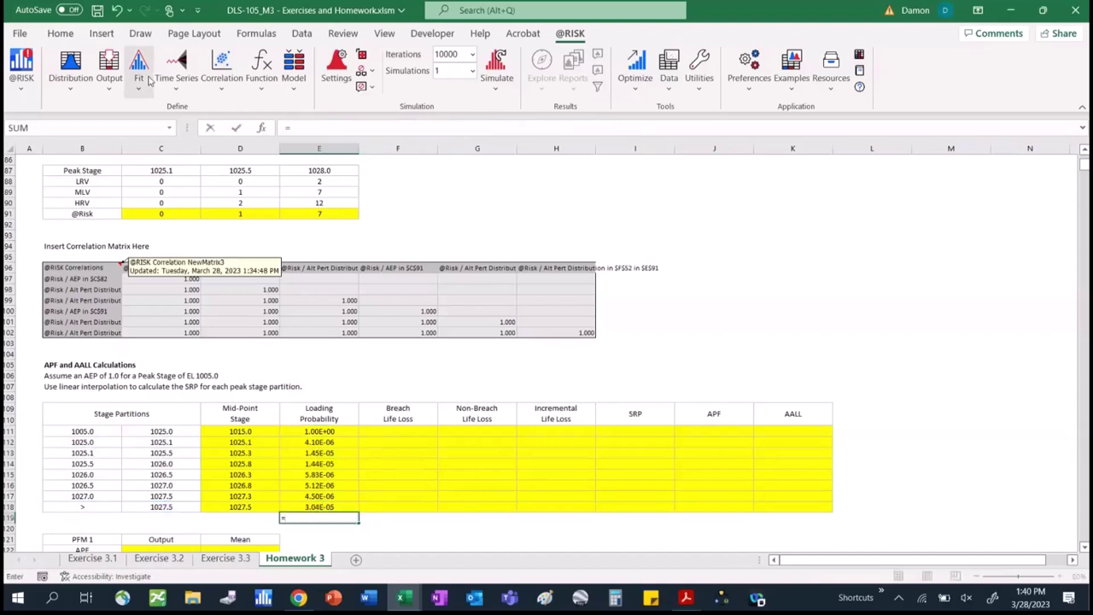
text(sum()
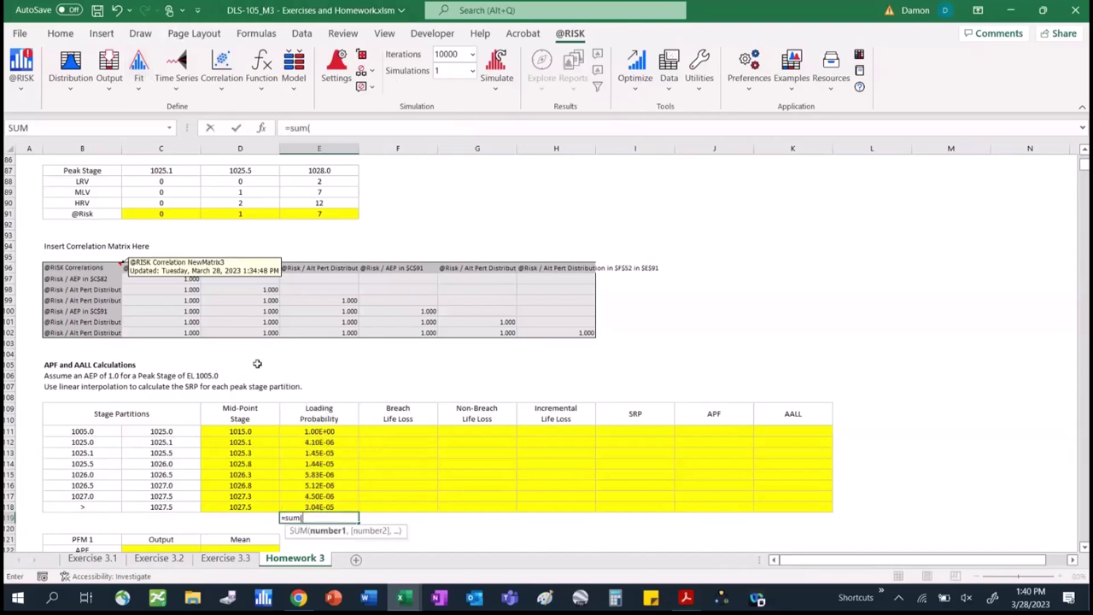
drag(332, 432, 331, 503)
text())
key(Return)
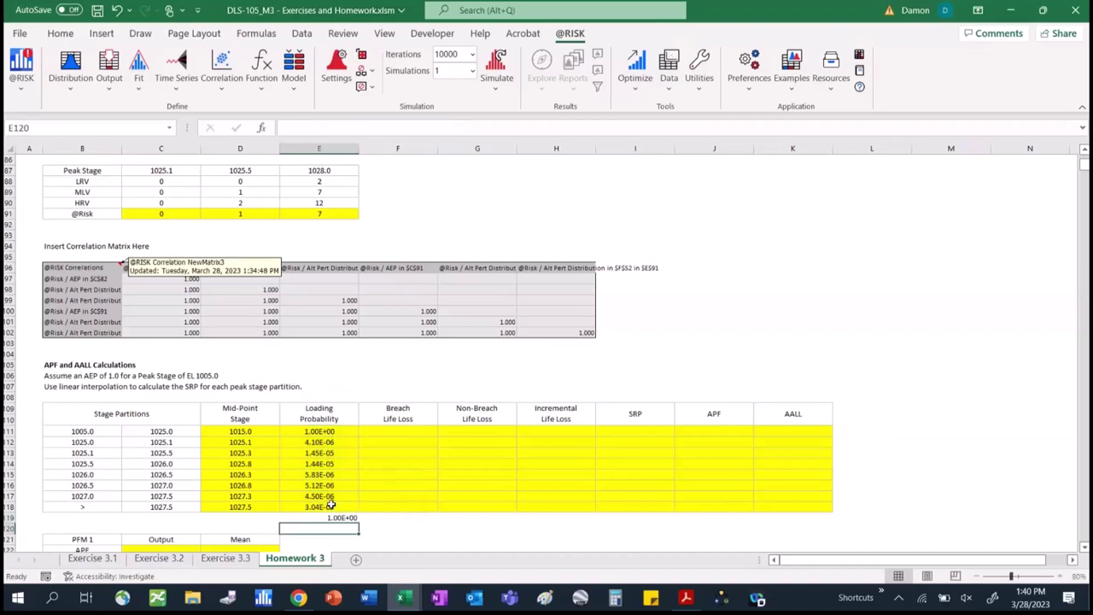
click(337, 517)
key(Delete)
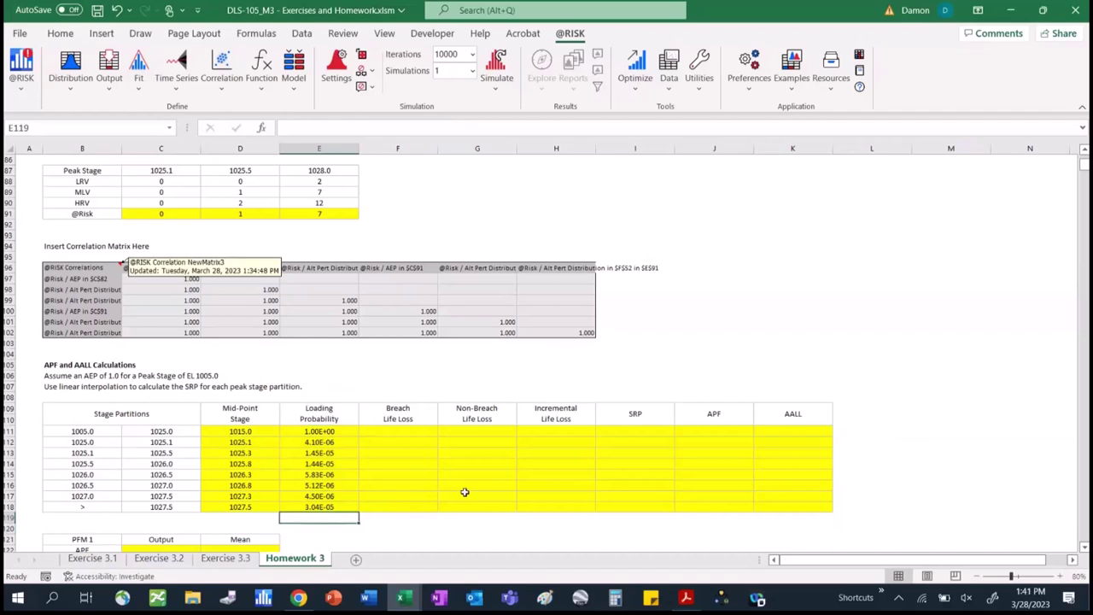
Begin the breach life loss formula in F111 as =linint(D111,$C$78:$E$78, using the mid-point stage and the breach table's peak stages.
click(425, 429)
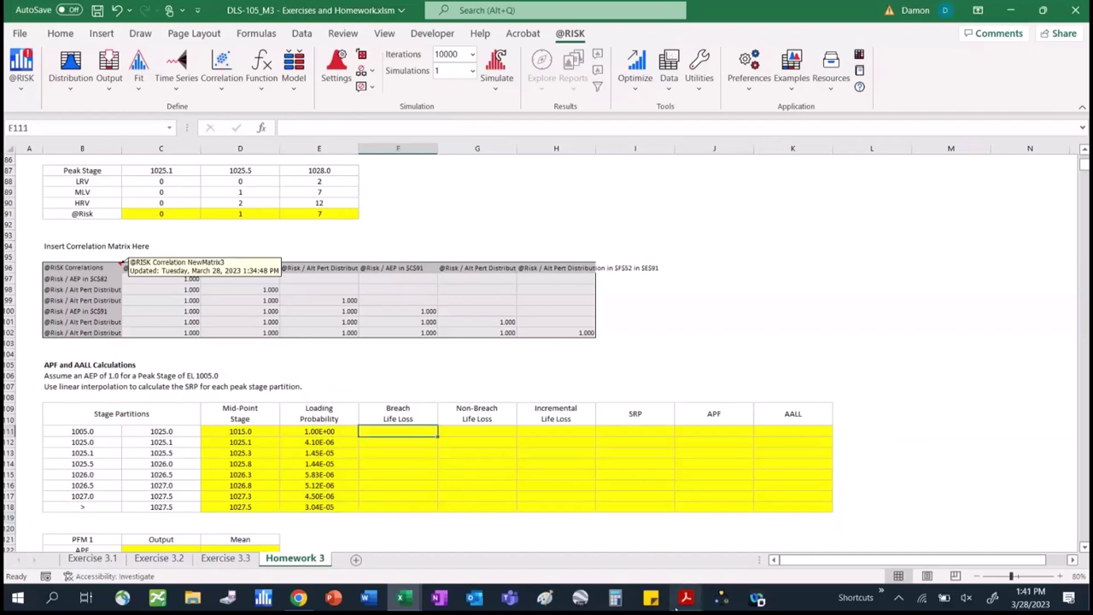
mouse_move(676, 606)
text(=l)
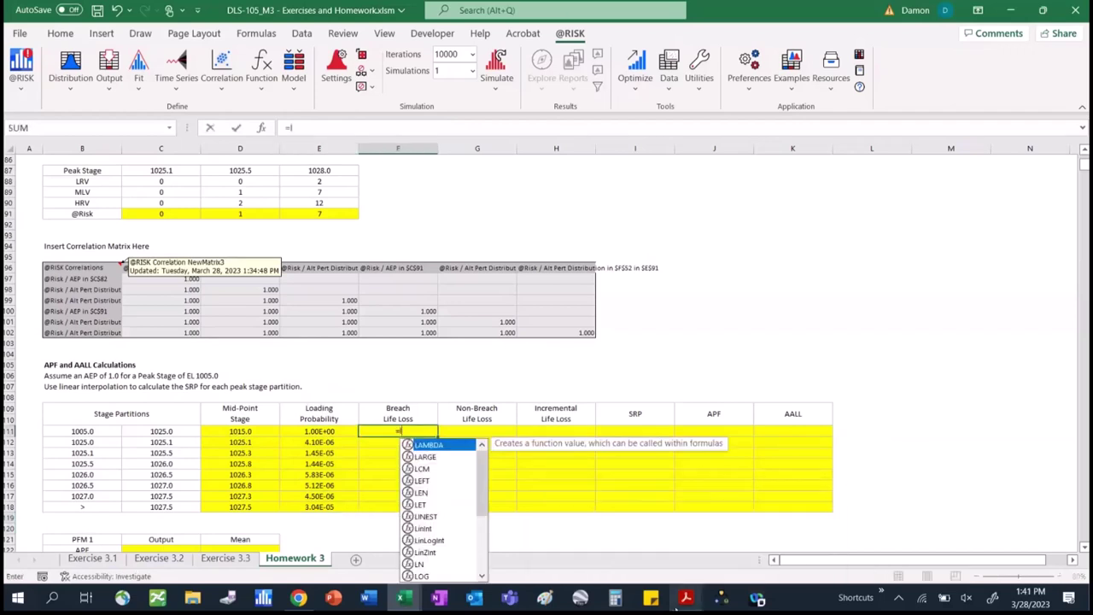
text(inint()
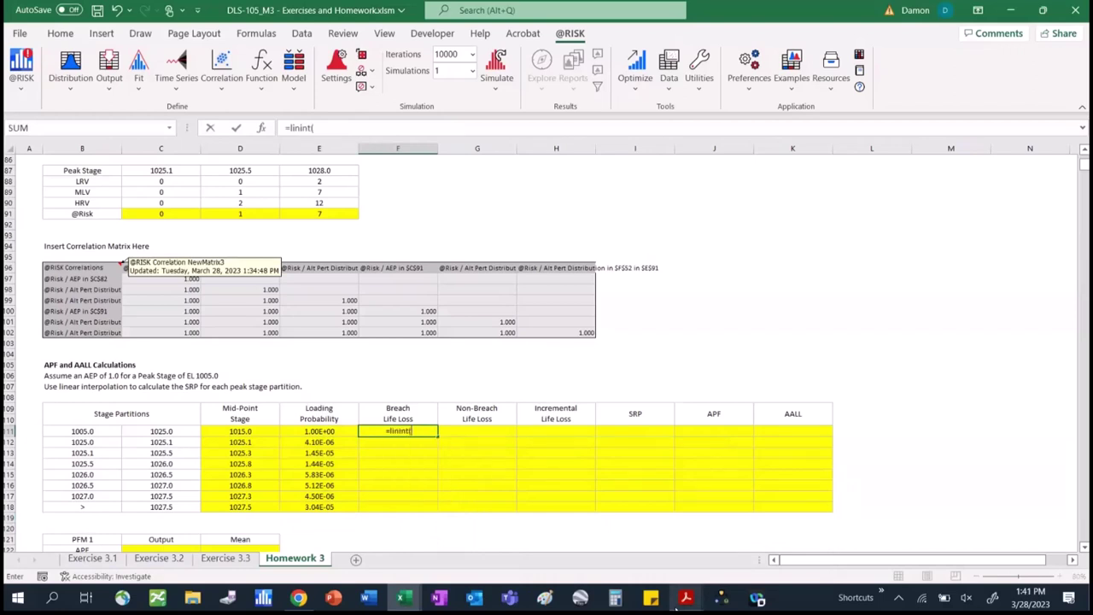
click(243, 433)
text(,)
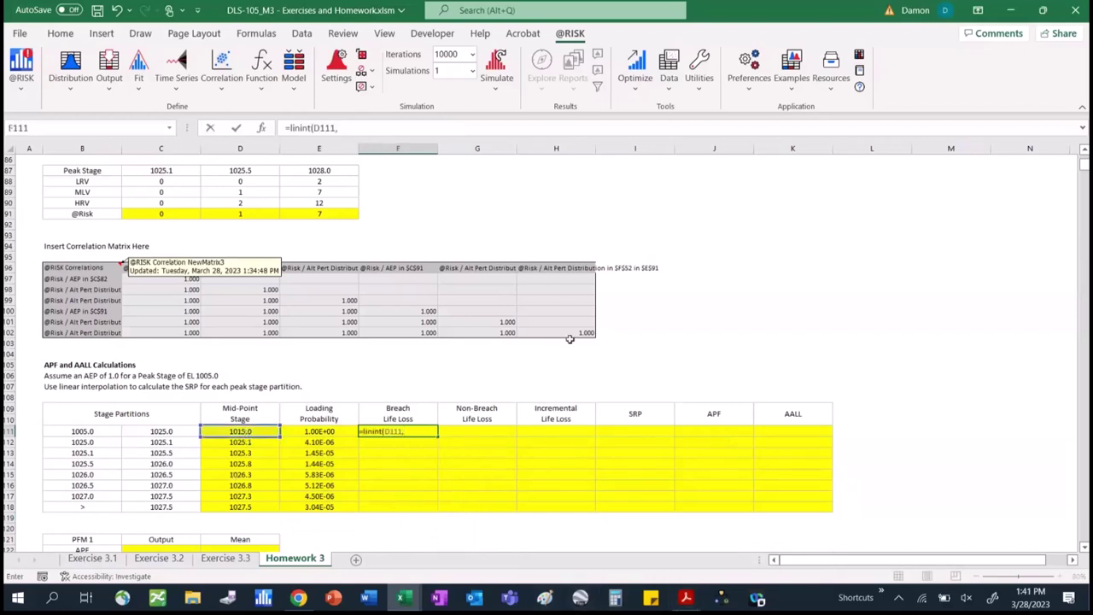
scroll(1082, 158, up, 1)
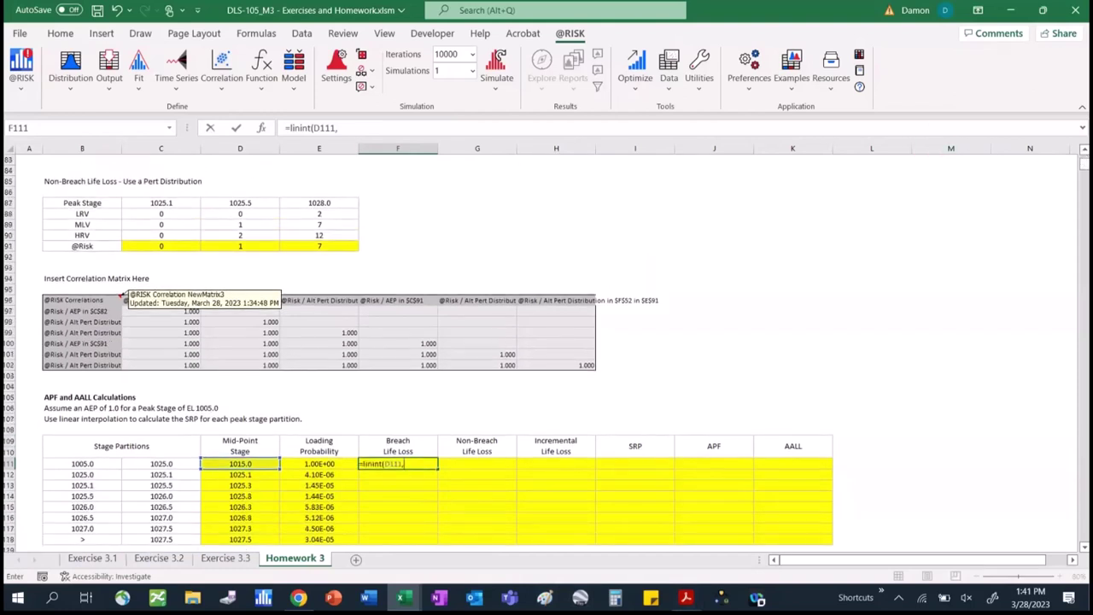
scroll(362, 127, up, 3)
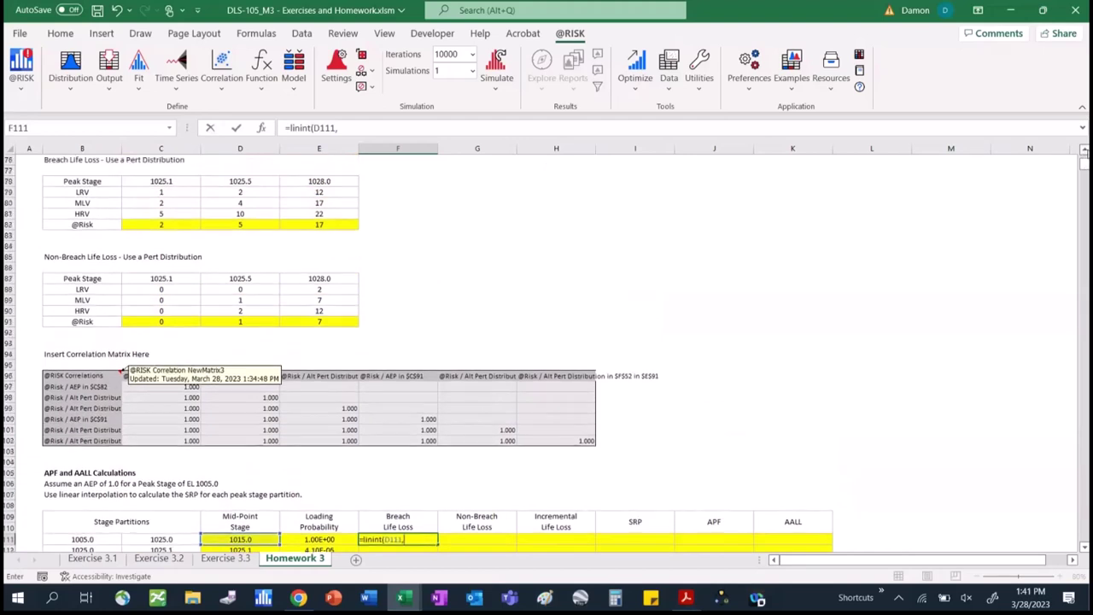
drag(151, 180, 331, 181)
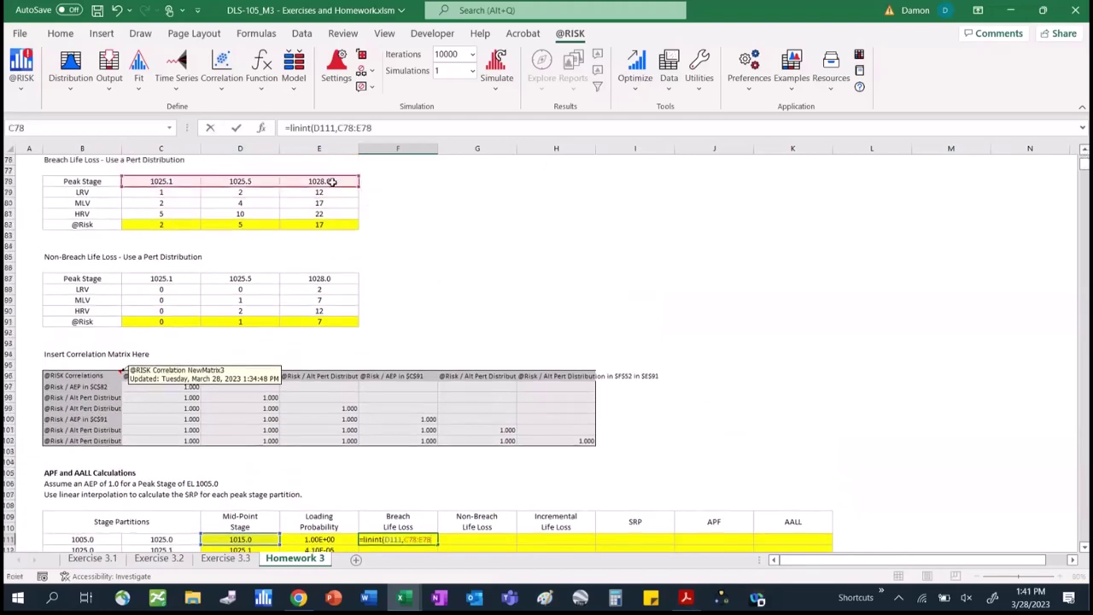
key(F4)
text(,)
click(199, 220)
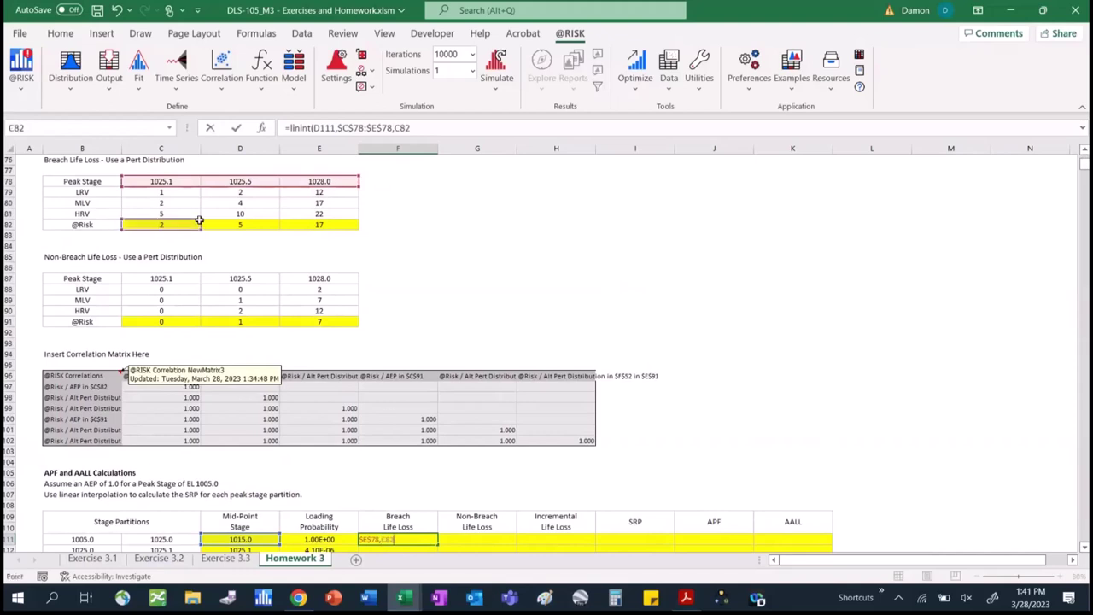
drag(199, 221, 309, 224)
key(F4)
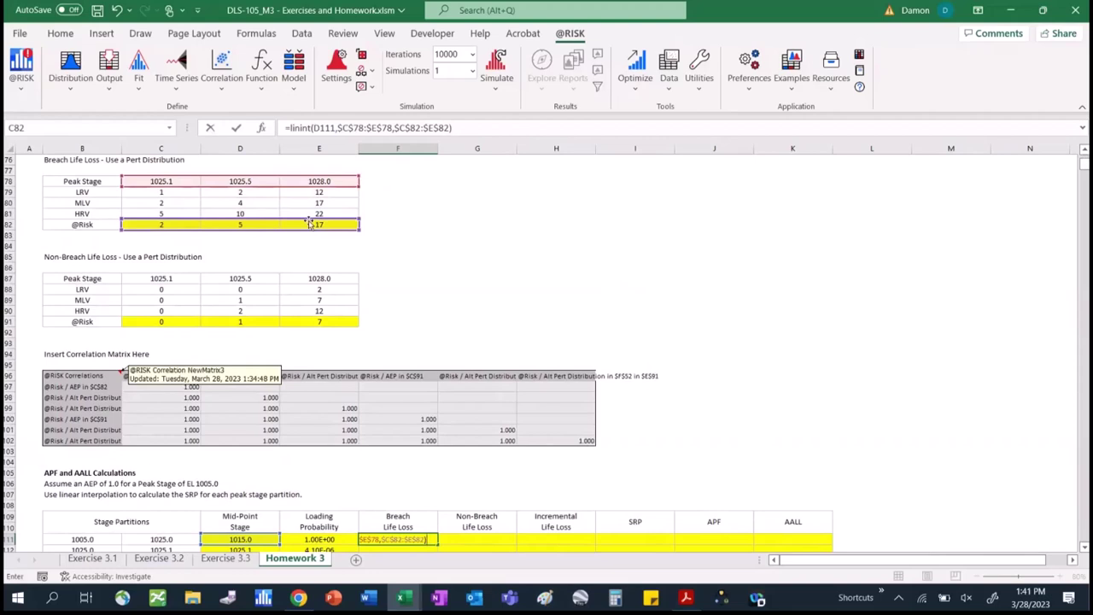
text())
key(Return)
key(Return)
key(Return)
key(Return)
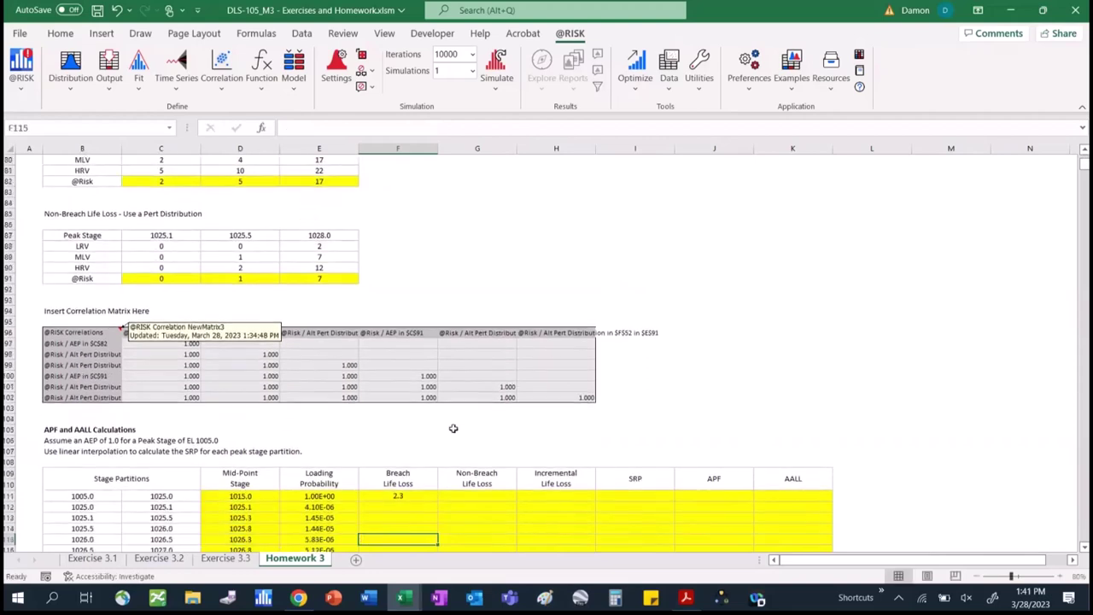
click(431, 495)
drag(437, 501, 449, 539)
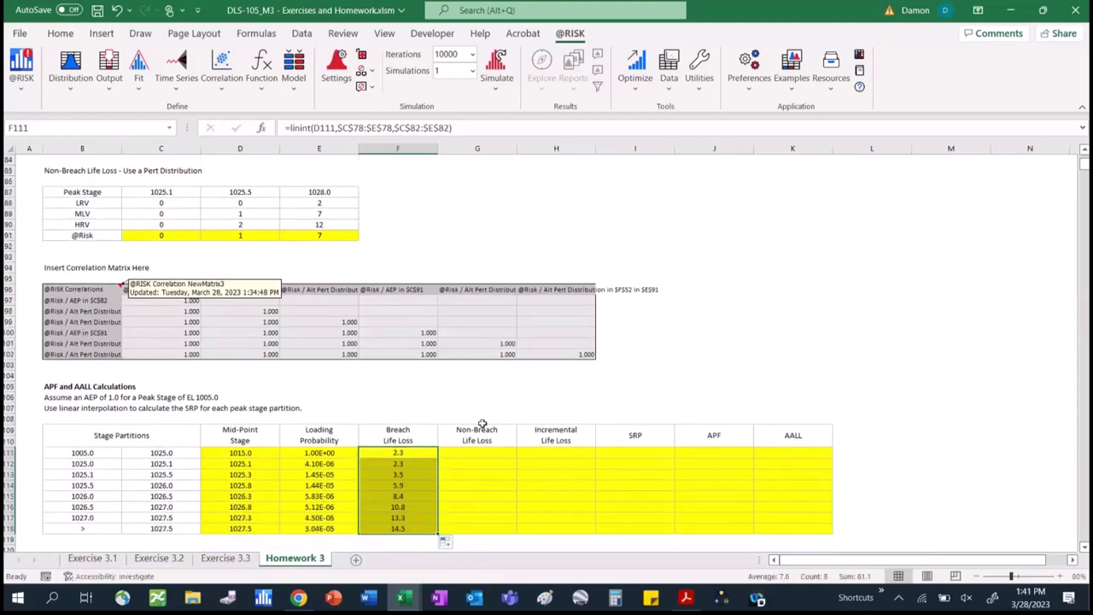
Begin the non-breach life loss formula in G111 as =linint(D111,$C$87:$E$87, using the mid-point stage and the non-breach table's peak stages.
click(474, 452)
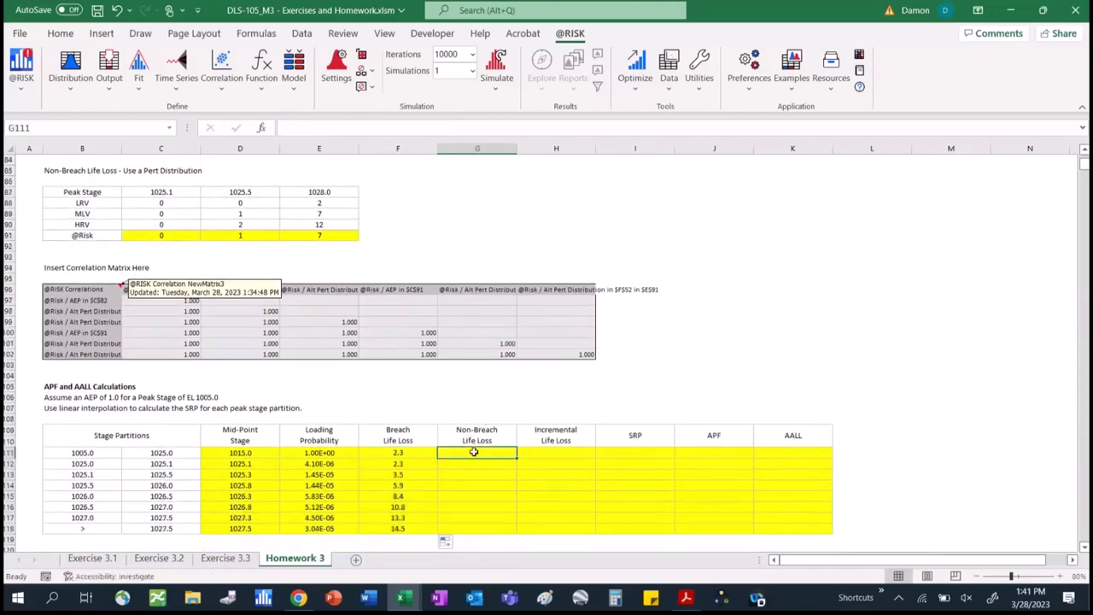
text(0)
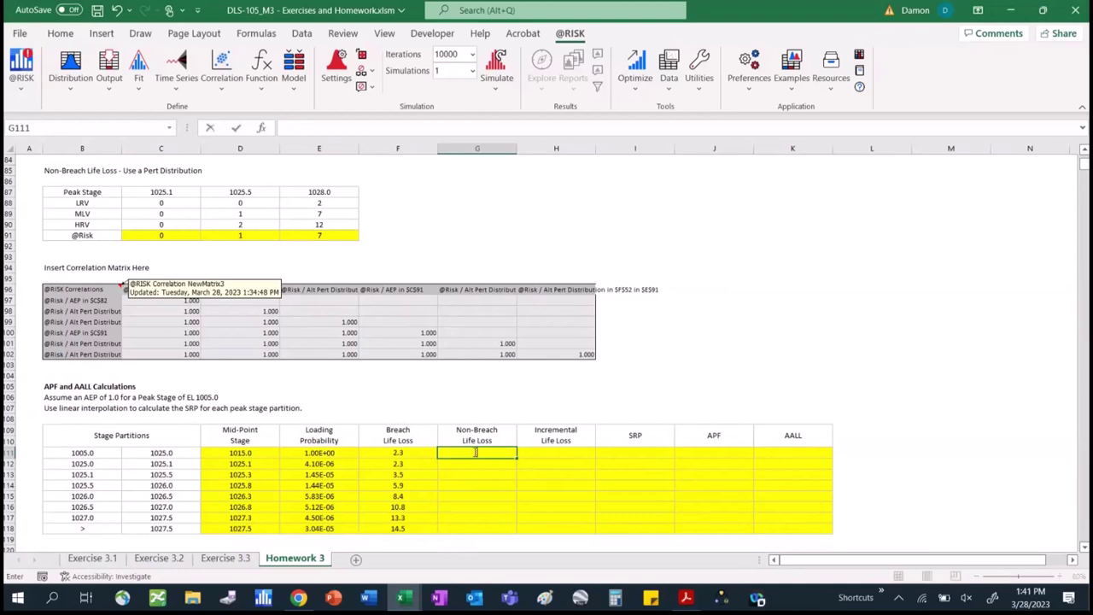
text(=linint()
click(250, 454)
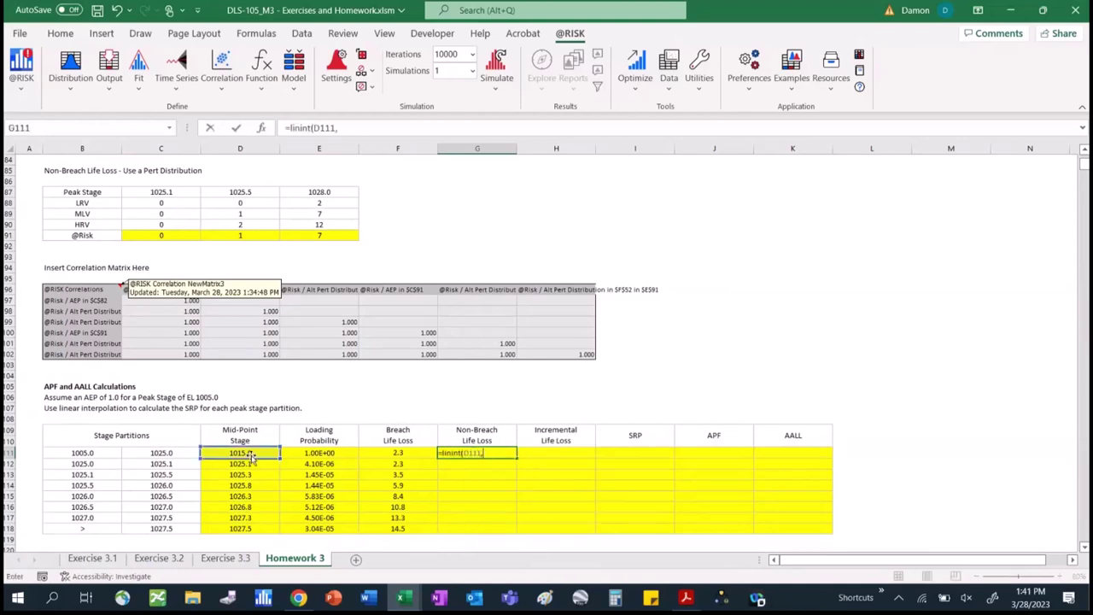
text(,)
drag(151, 193, 311, 198)
key(F4)
text(,)
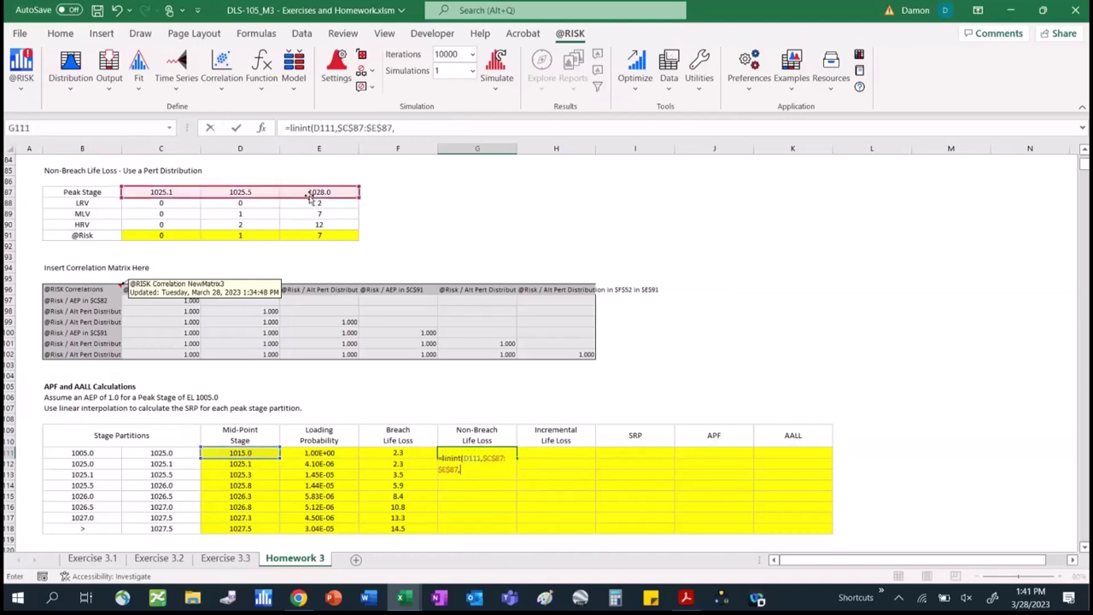
drag(177, 234, 338, 235)
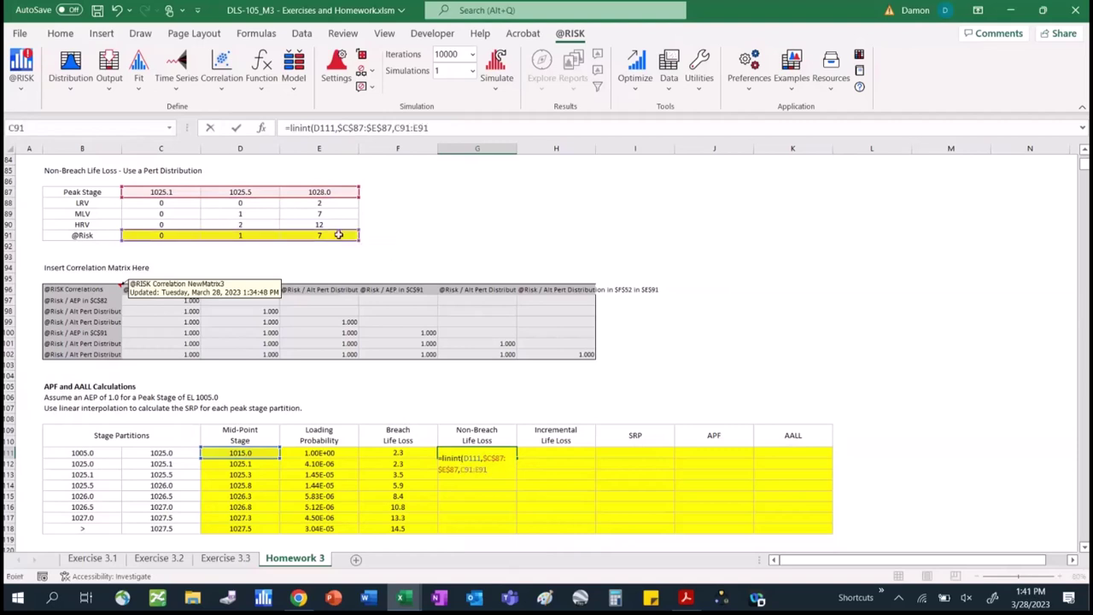
text())
click(399, 126)
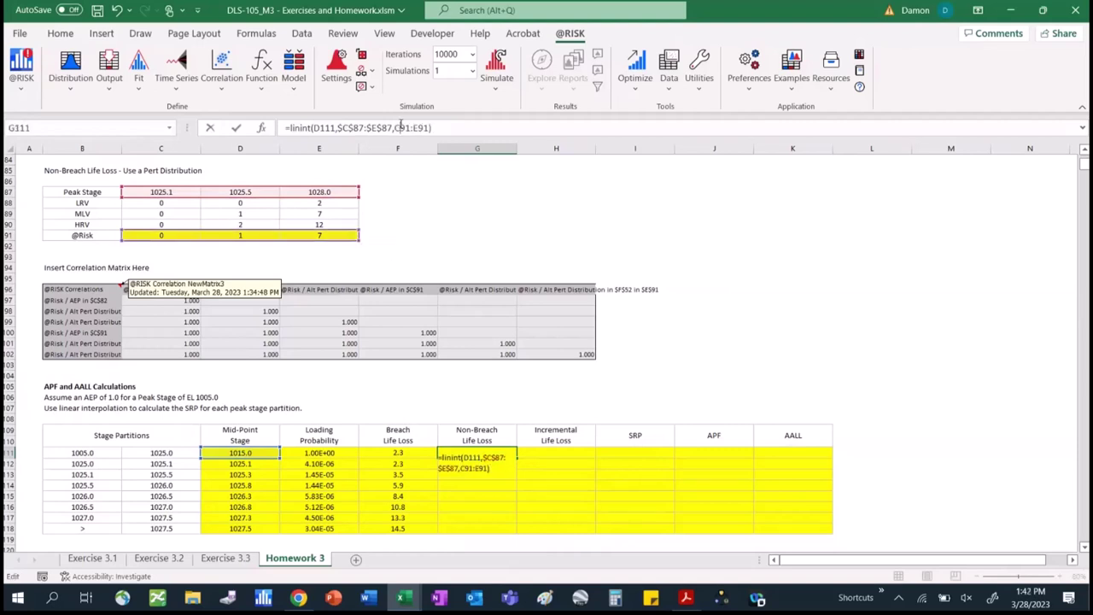
key(F4)
click(436, 126)
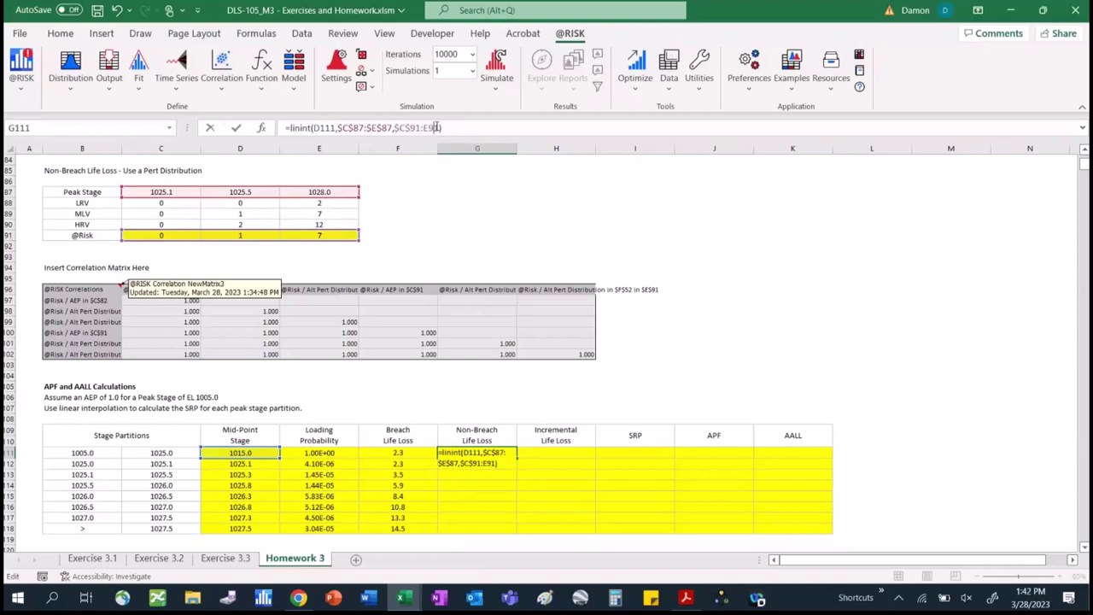
key(Return)
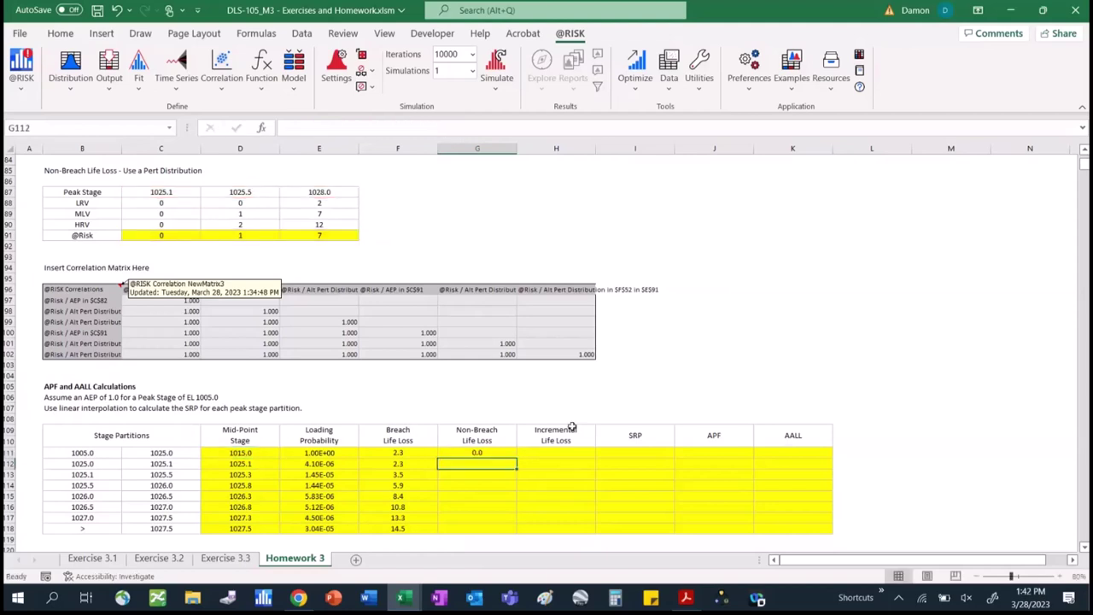
click(505, 452)
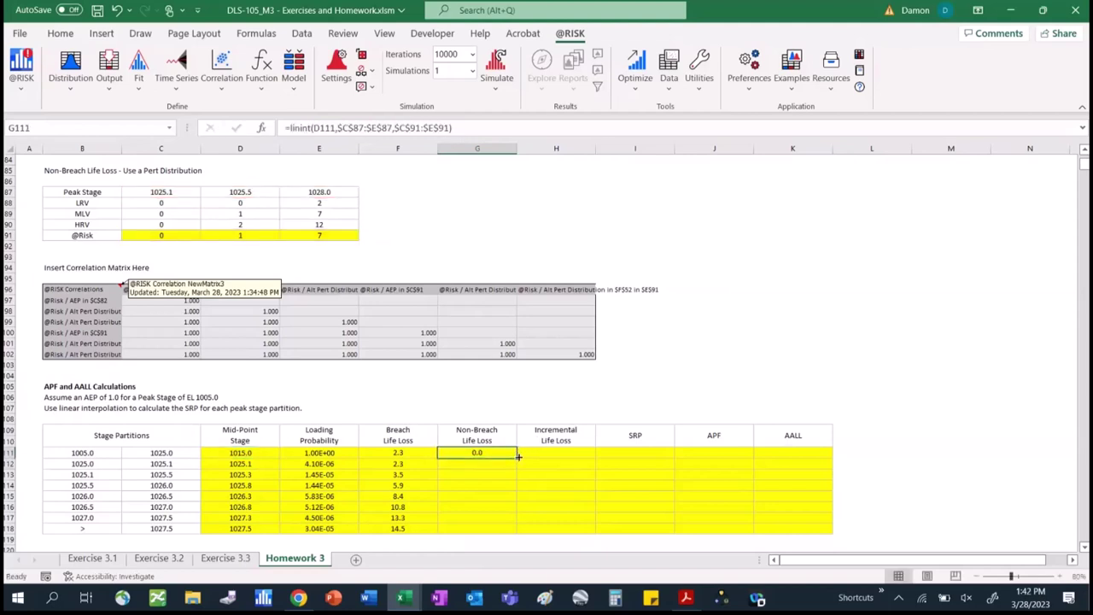
drag(519, 455, 519, 532)
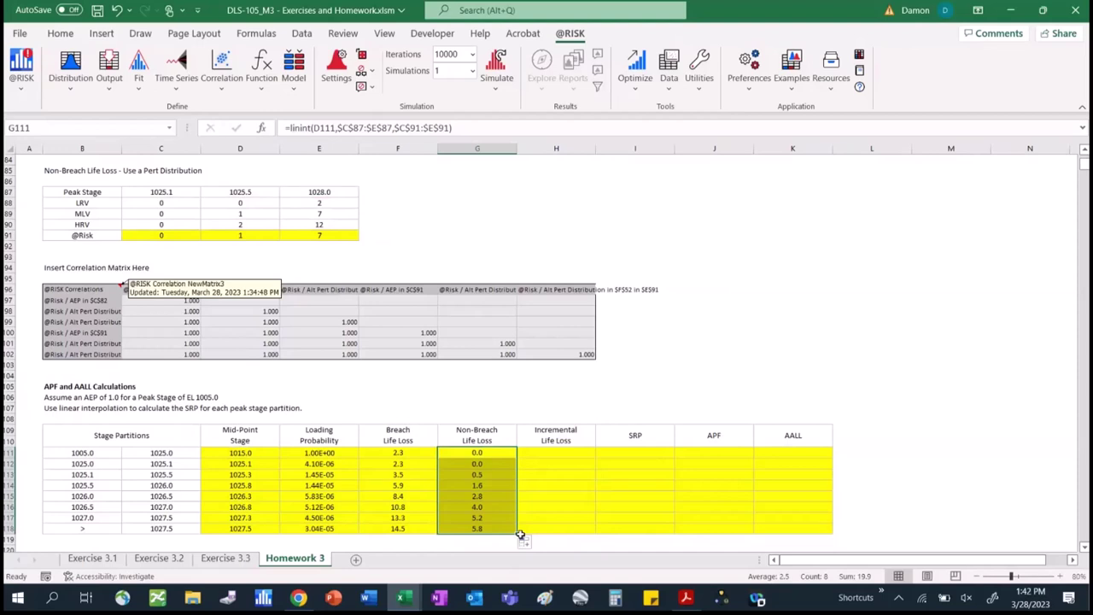
Calculate incremental life loss in H111 as =F111-G111 and fill the formula down to H118.
click(558, 452)
text(=)
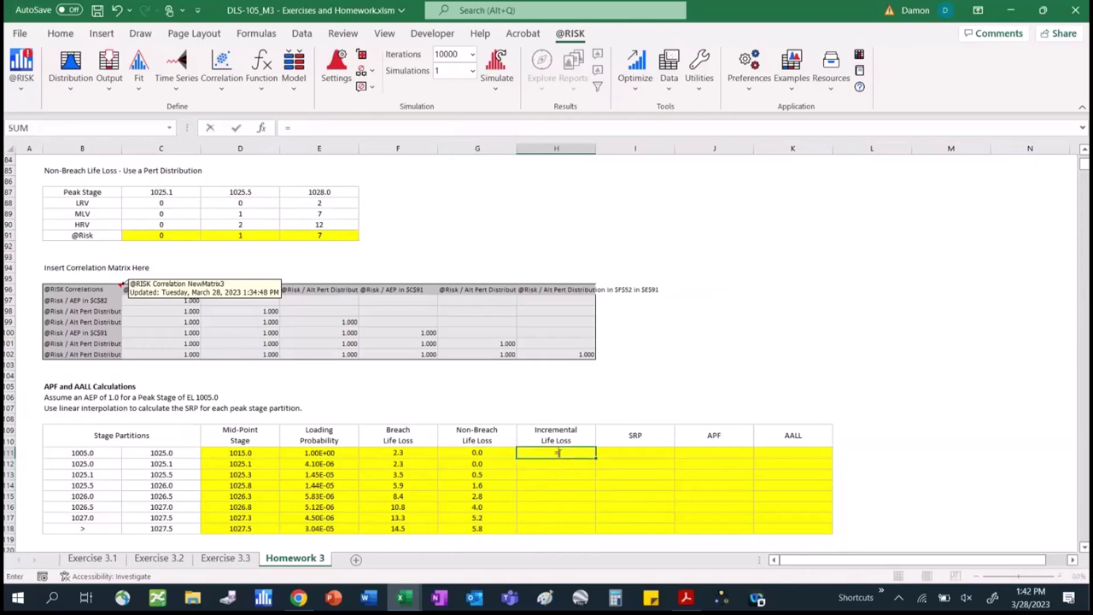
click(398, 450)
text(-)
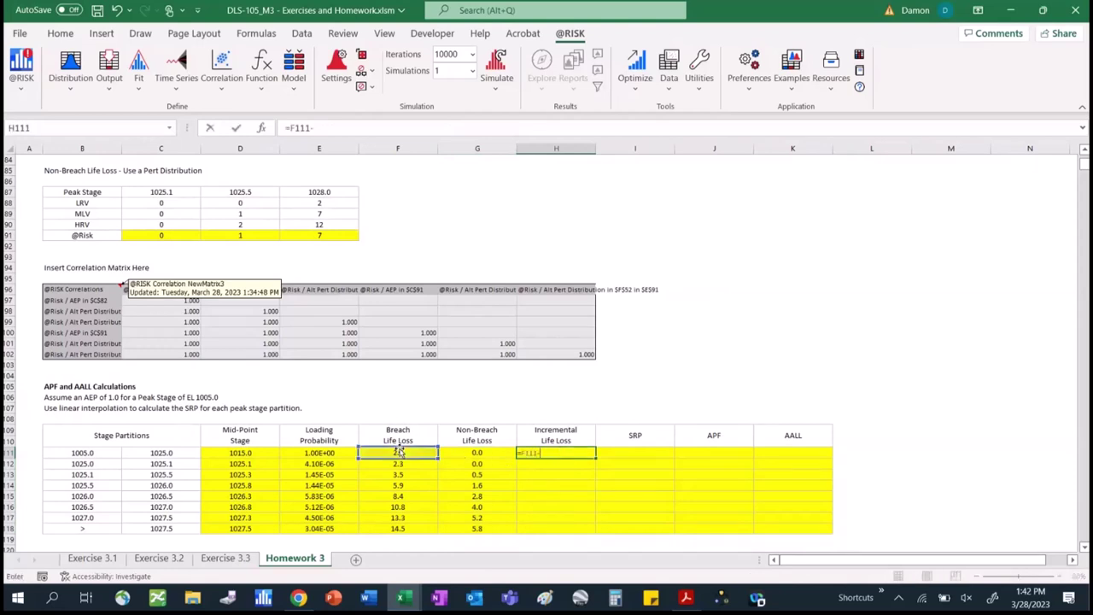
click(470, 453)
key(Return)
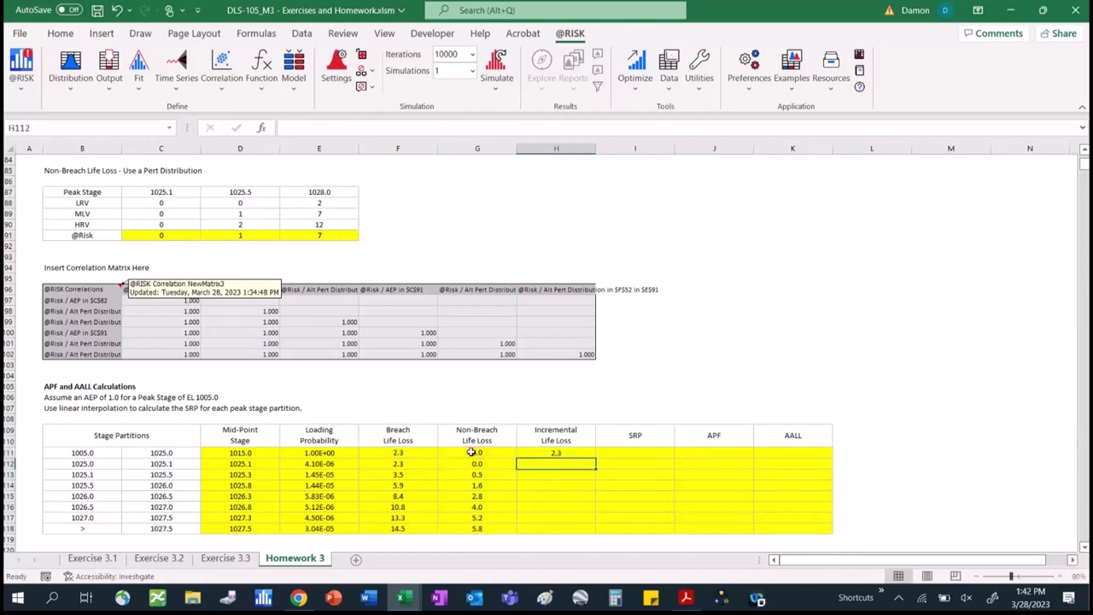
click(587, 452)
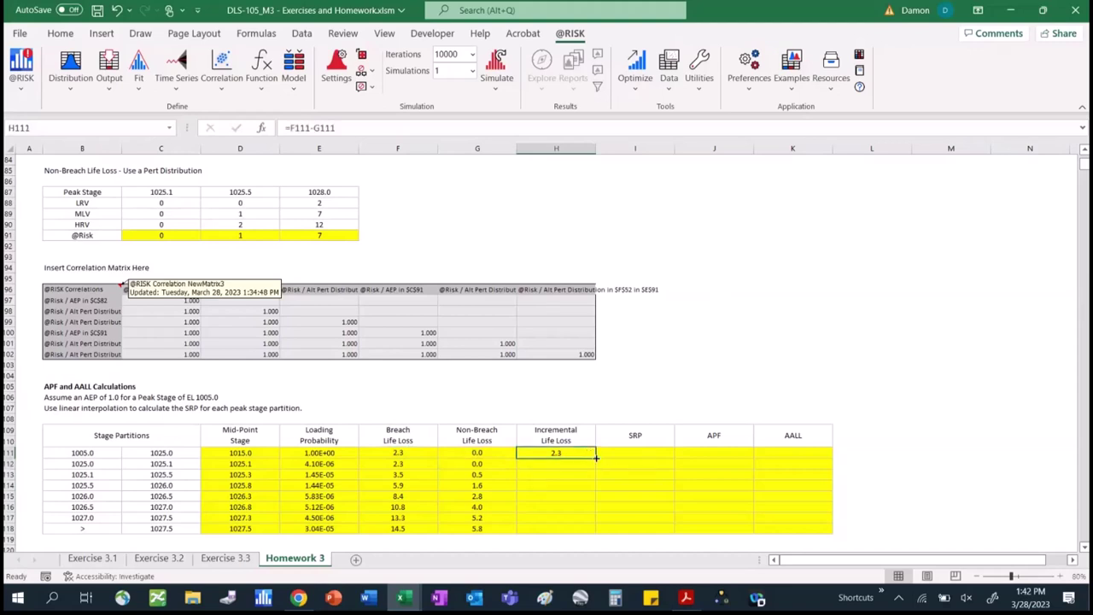
drag(595, 458, 596, 531)
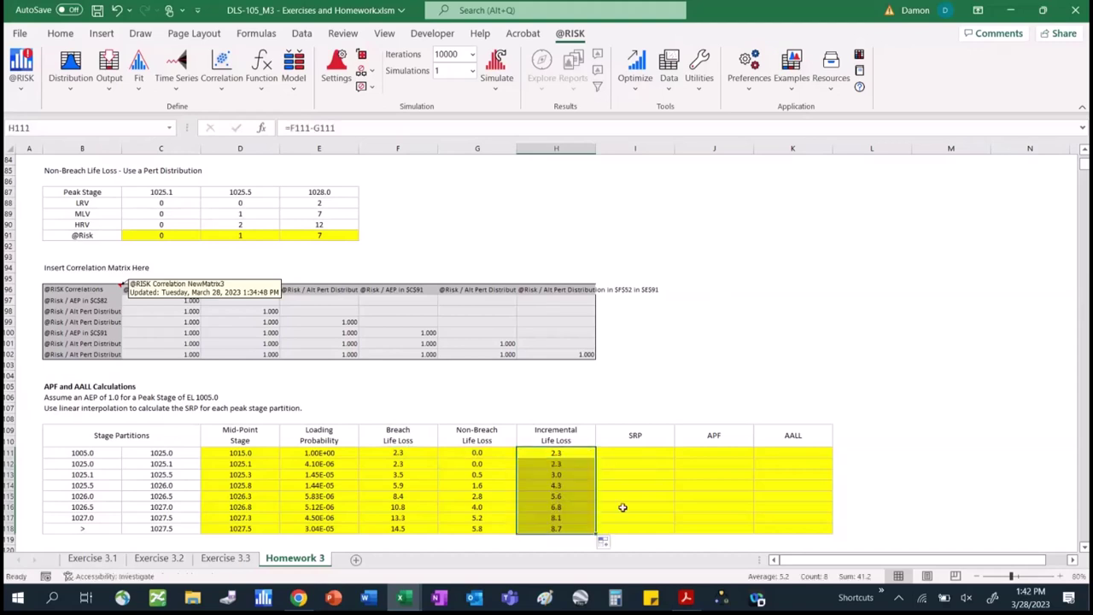
Begin the SRP formula in I111 as =linint(D111,$C$34:$F$34, using the mid-point stage and the system response table's peak stages.
click(668, 453)
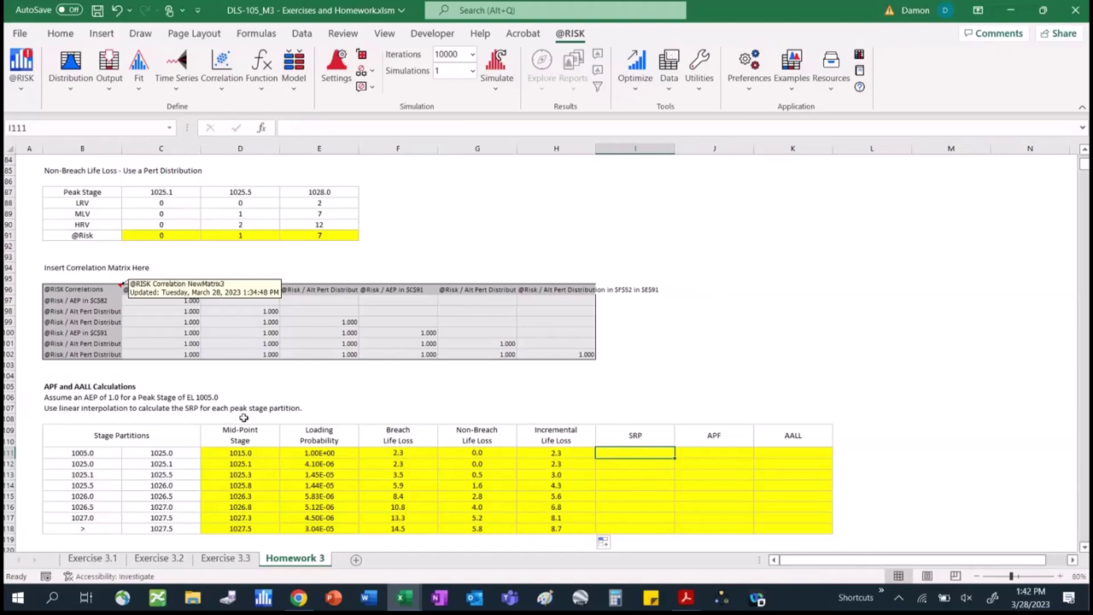
text(=l)
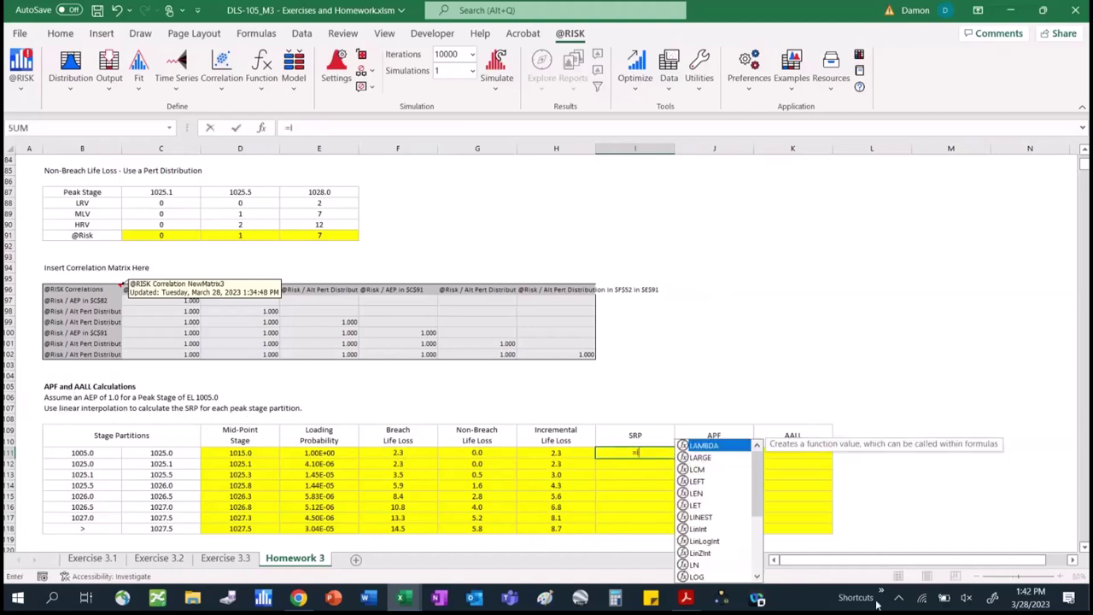
text(inint)
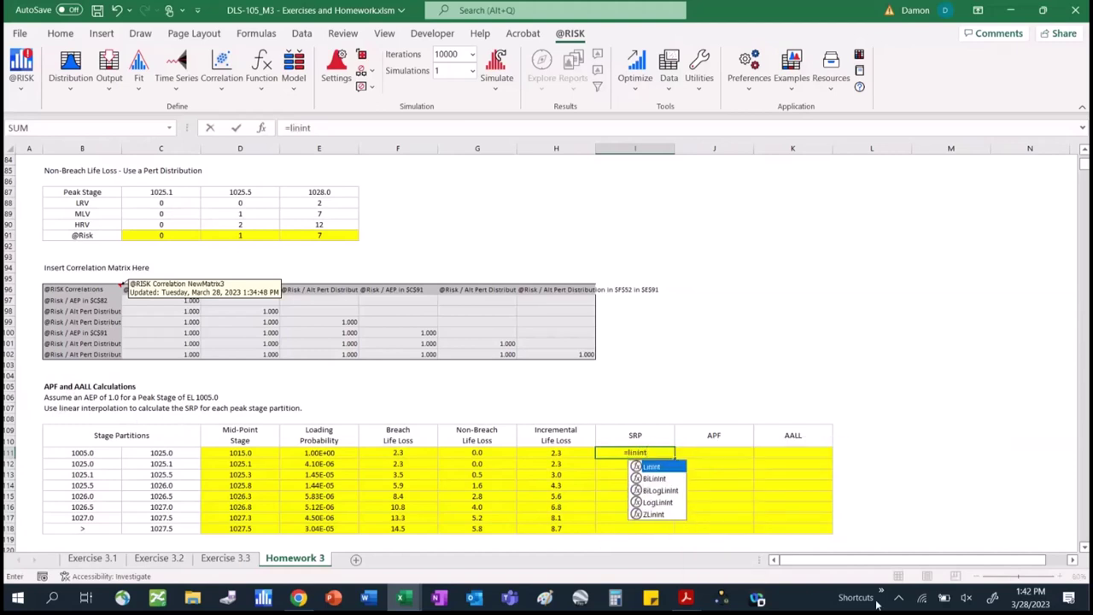
text(()
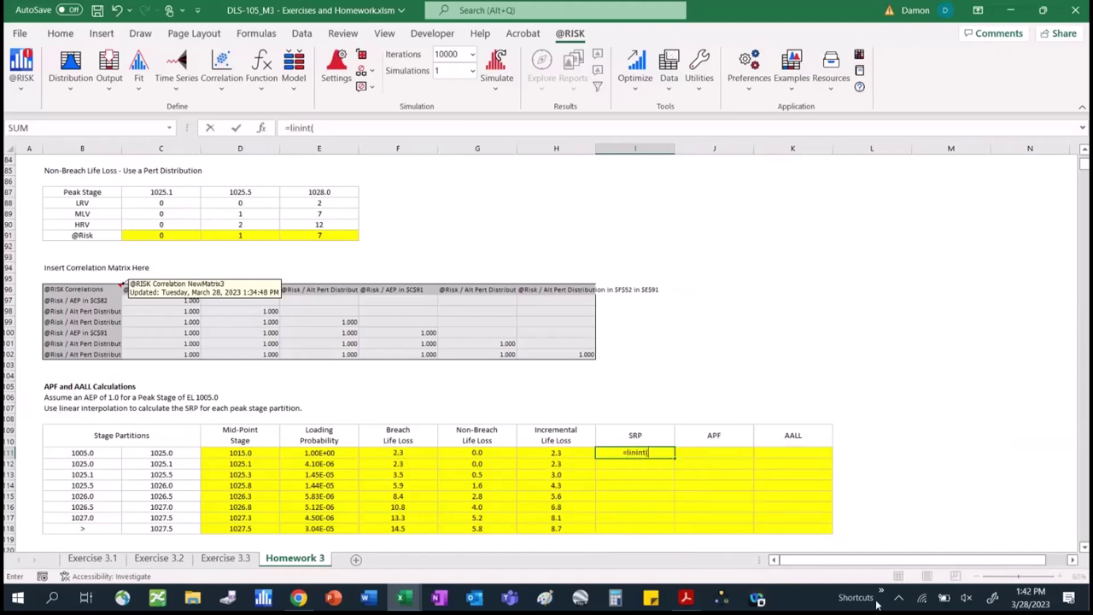
click(228, 455)
text(,)
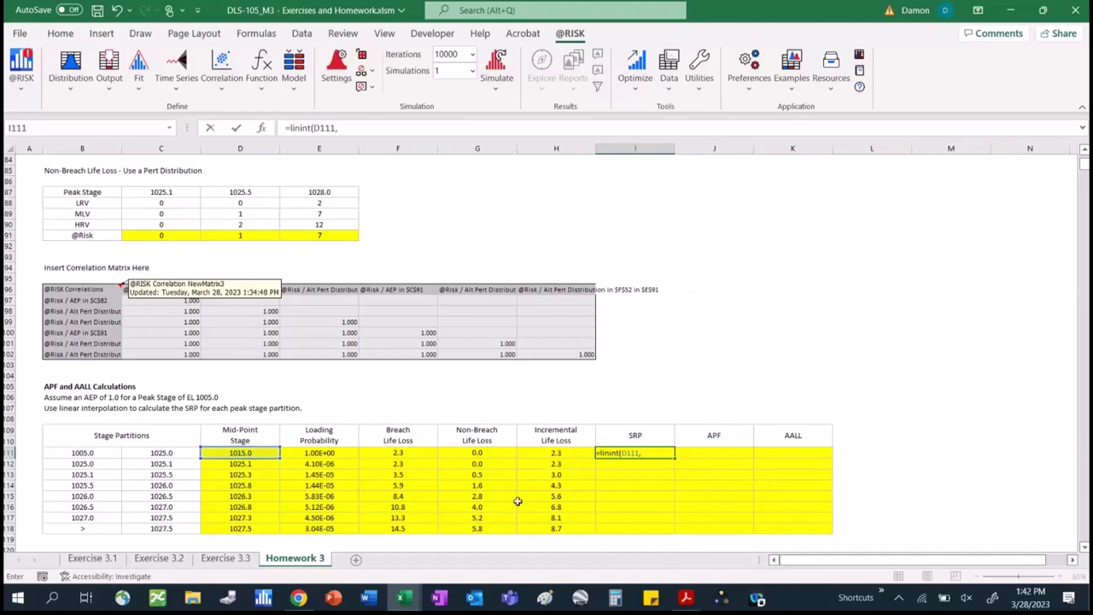
click(1084, 150)
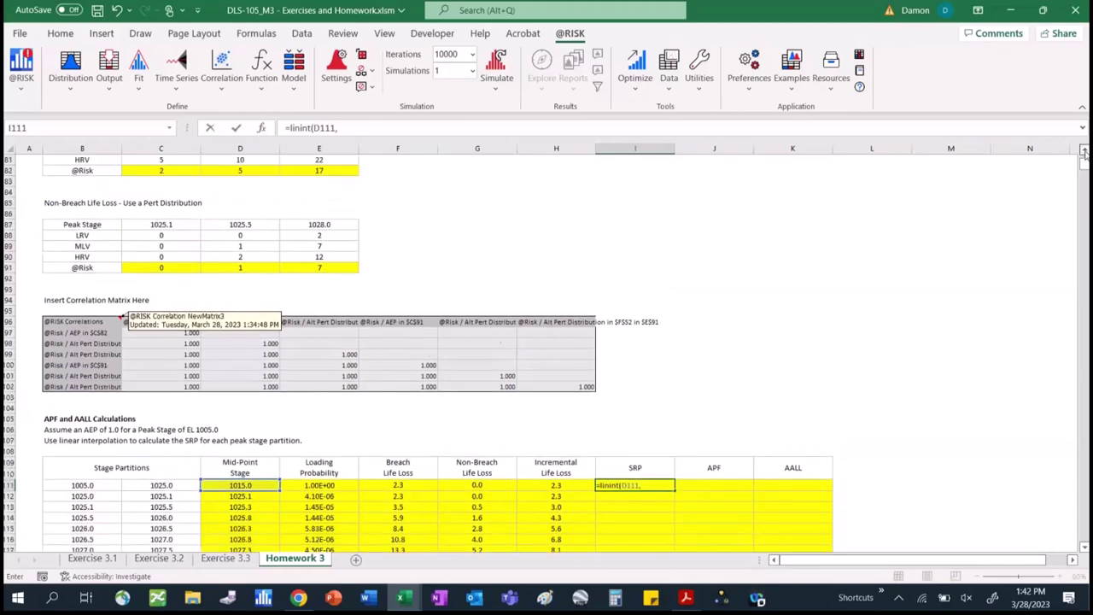
drag(1084, 150, 1085, 150)
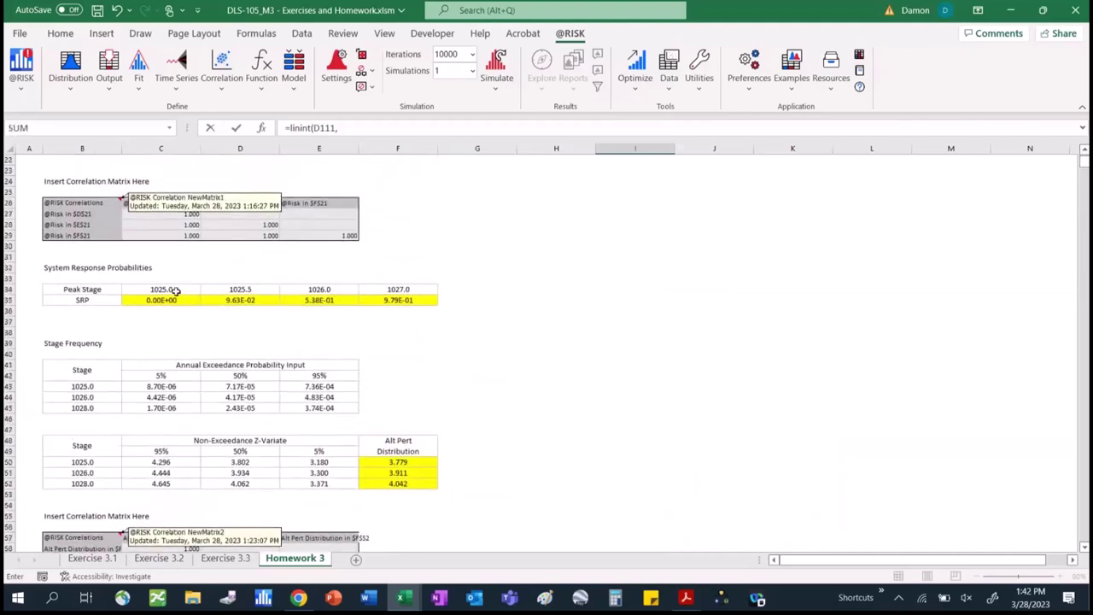
drag(174, 290, 382, 290)
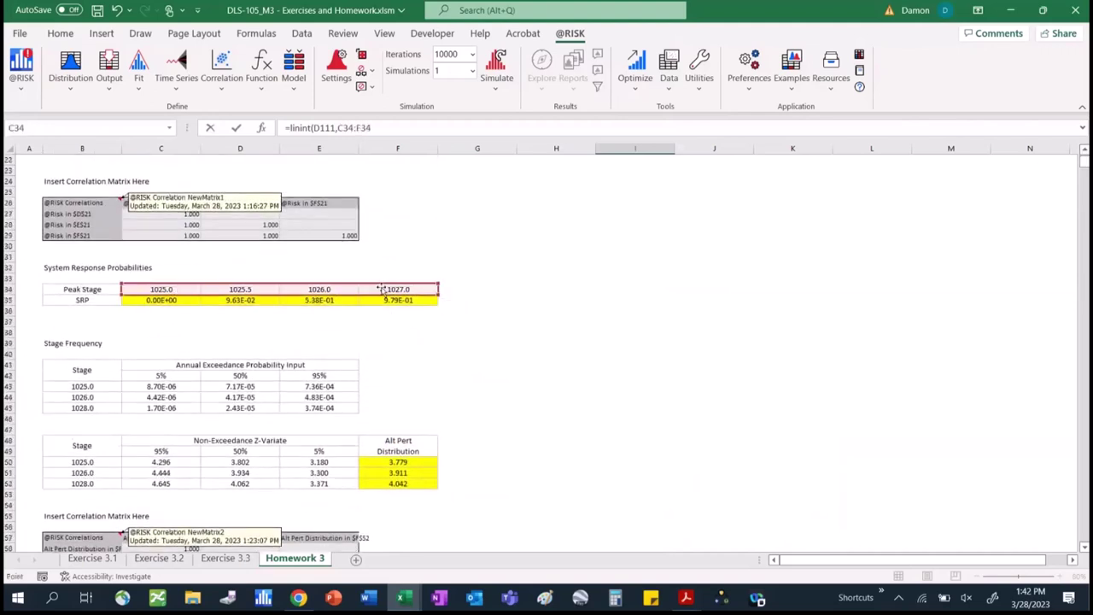
key(F4)
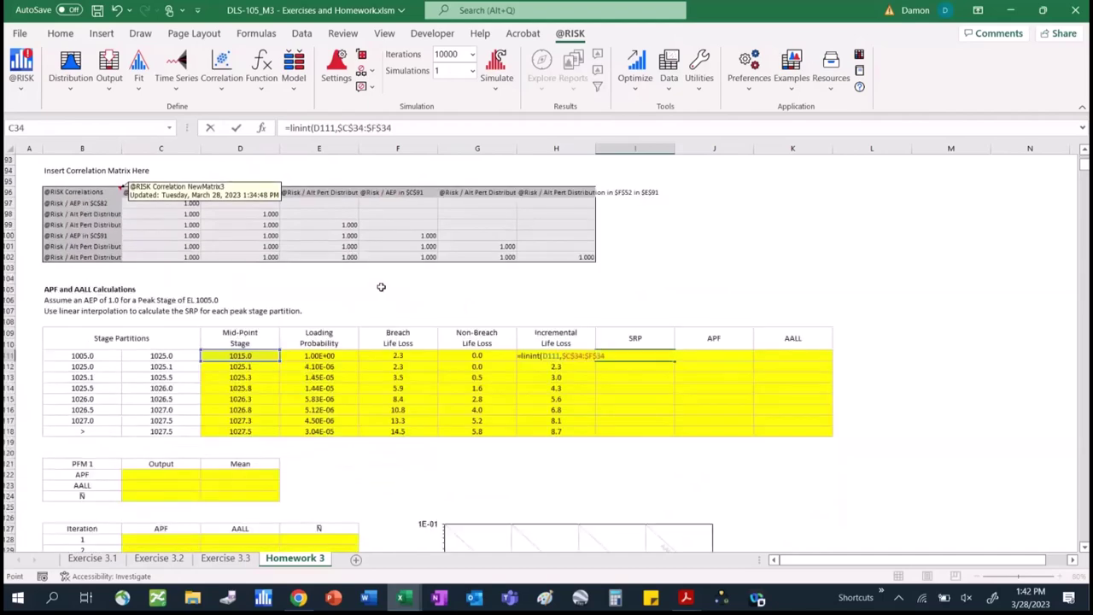
text(,)
Complete the I111 formula with the system response probabilities $C$35:$F$35 and fill it down to I118.
scroll(494, 355, up, 20)
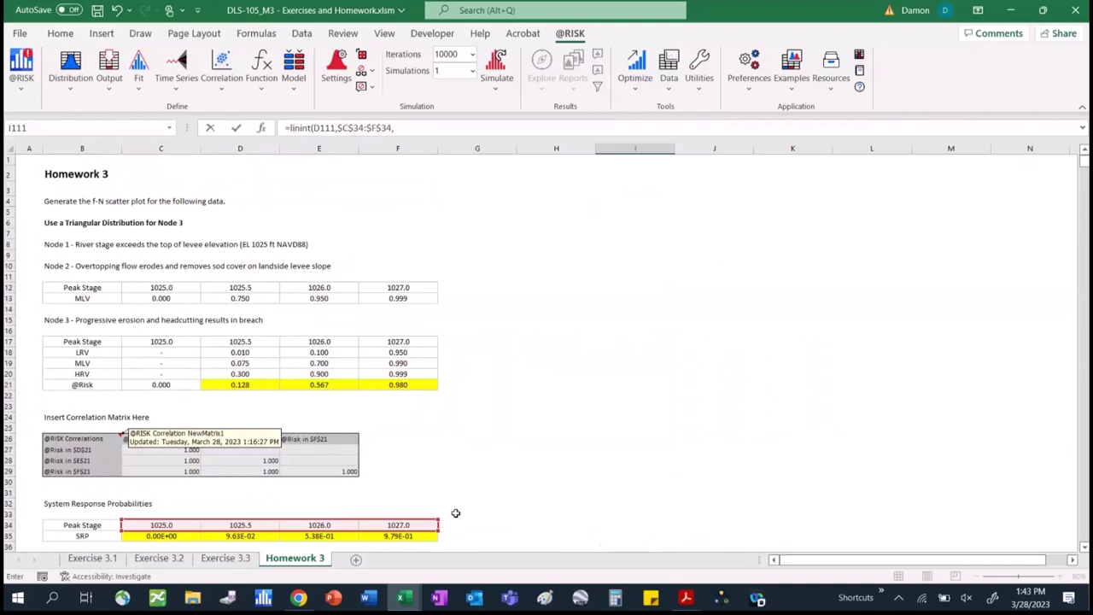
click(172, 533)
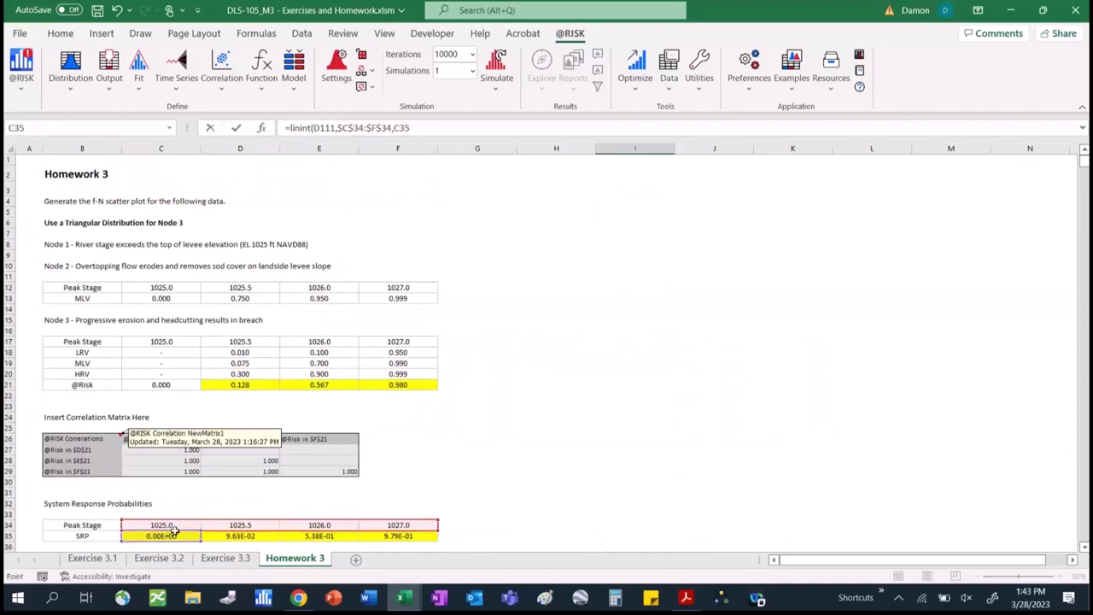
drag(172, 533, 399, 536)
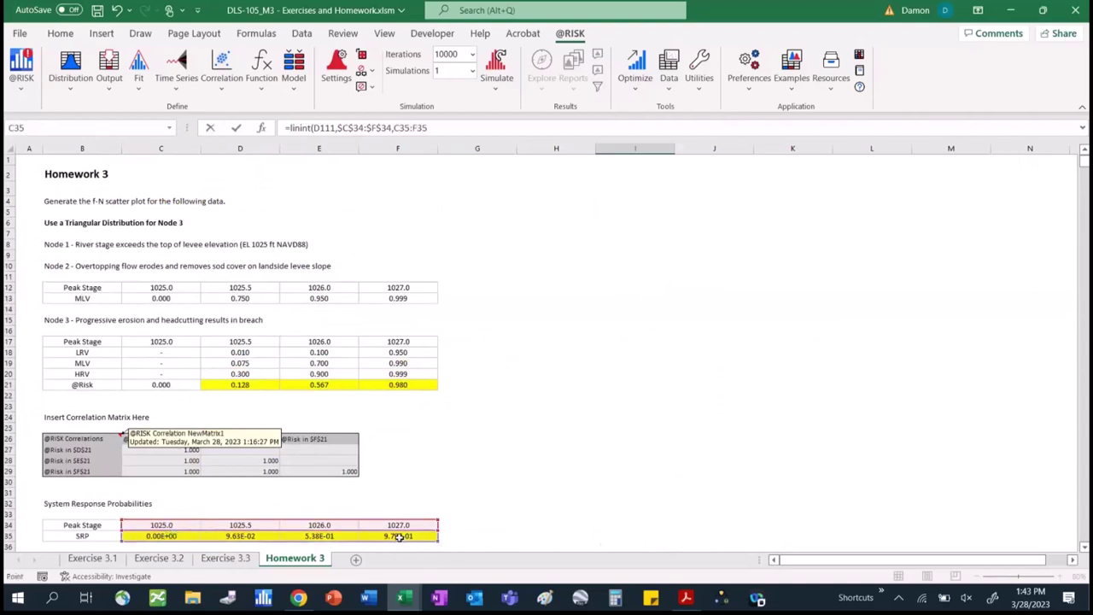
key(F4)
text())
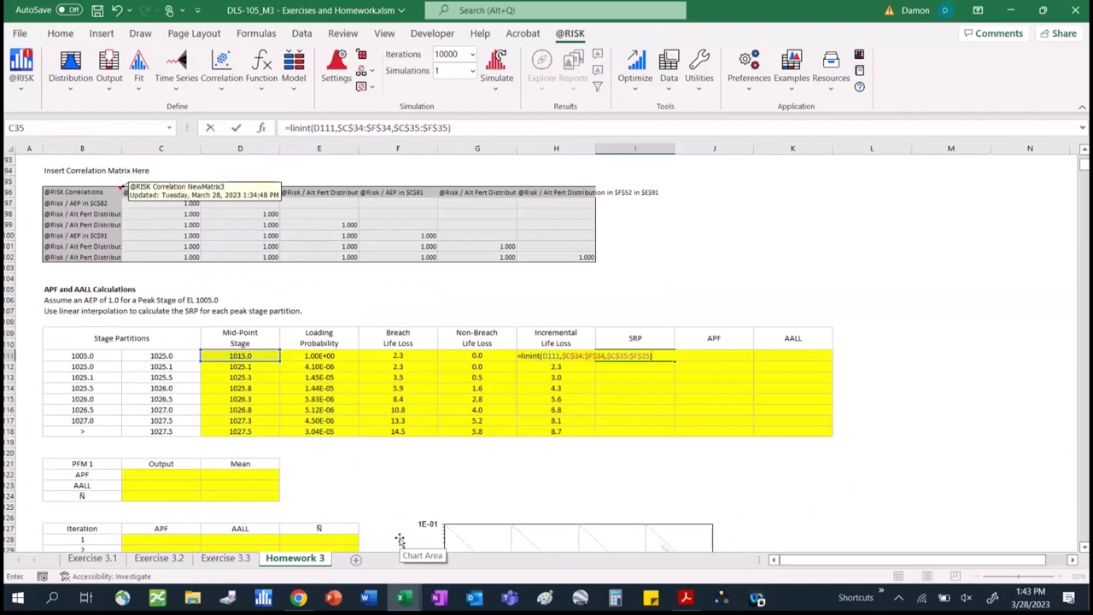
key(Return)
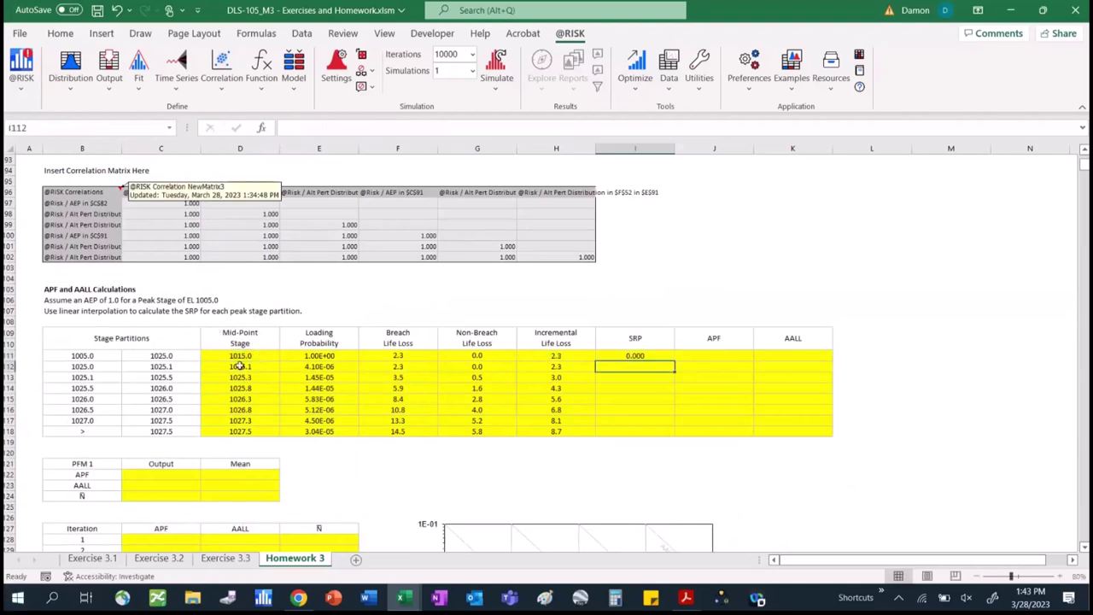
click(651, 355)
drag(675, 369, 674, 433)
click(736, 472)
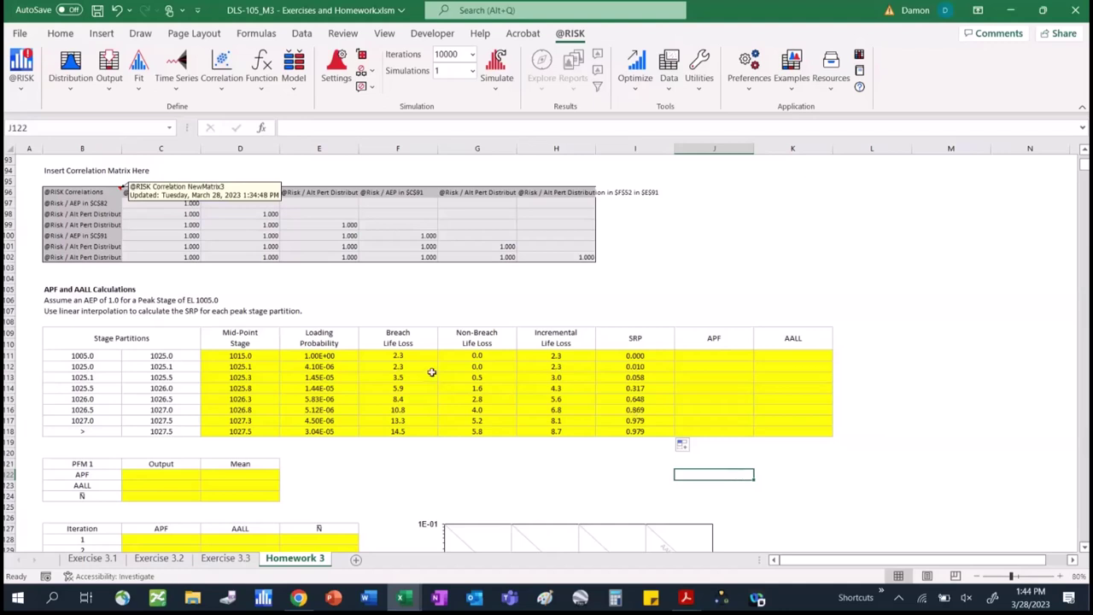
Examine the stage bounds and the mid-point stage, loading probability and SRP formulas of the 1025.0 to 1025.1 partition.
click(339, 357)
click(338, 367)
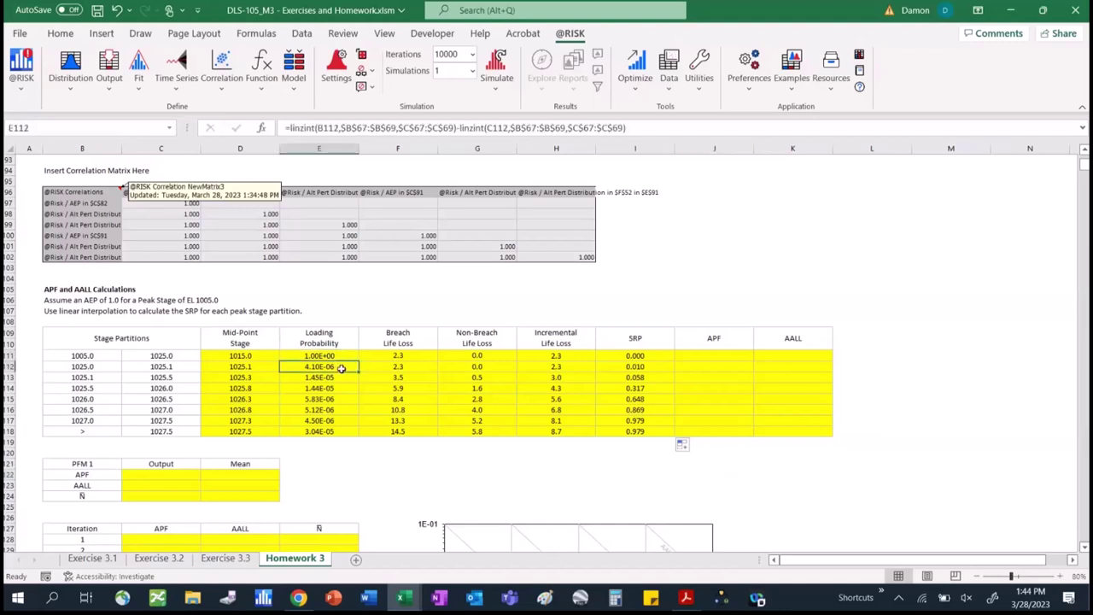
click(89, 367)
click(165, 368)
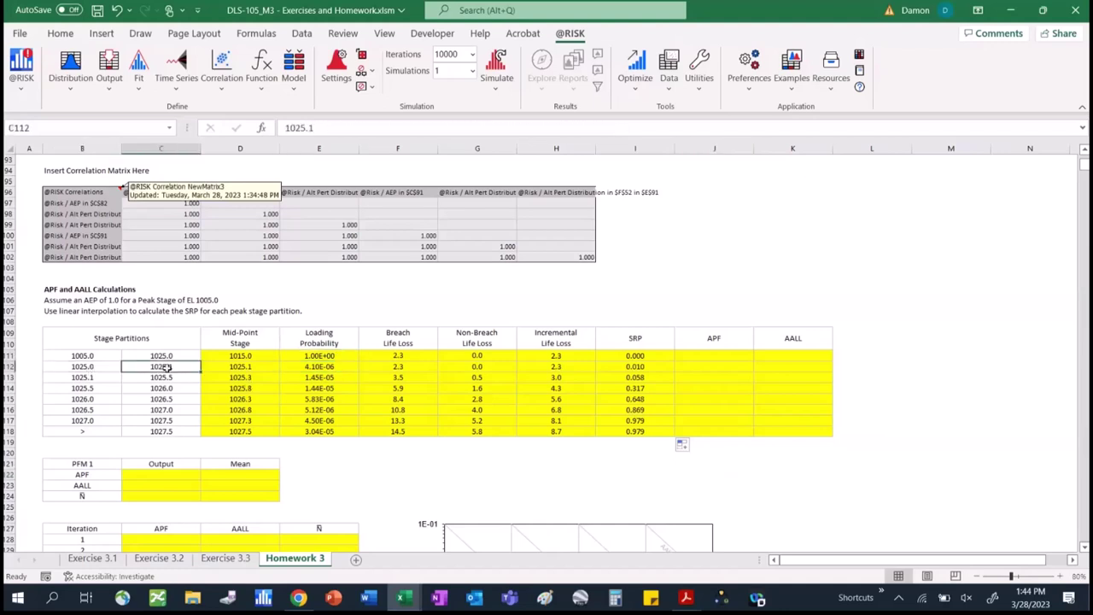
click(91, 369)
click(160, 369)
click(245, 366)
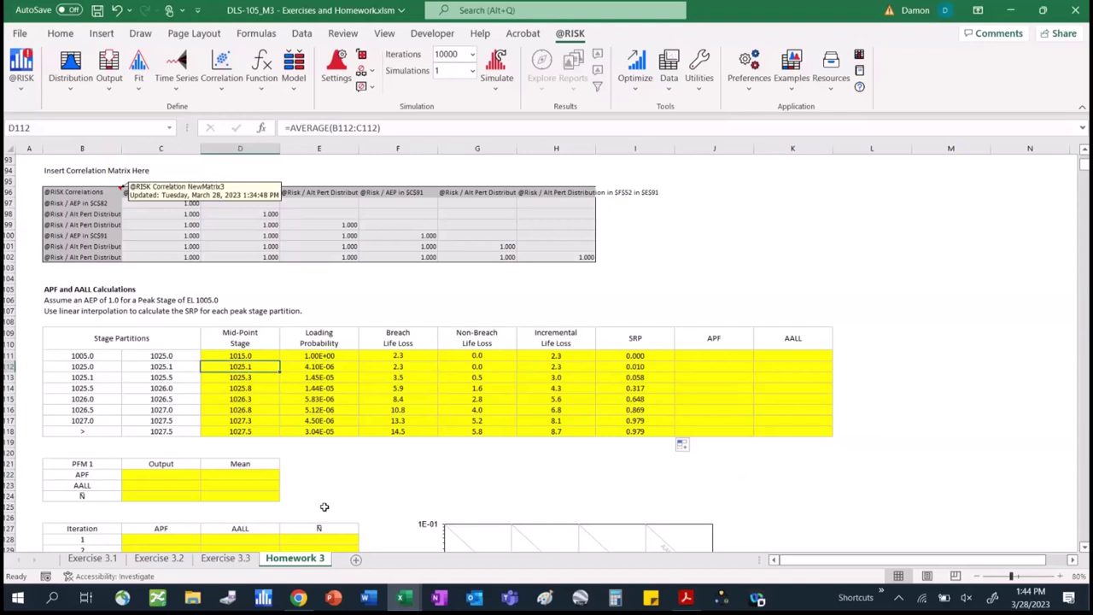
click(645, 365)
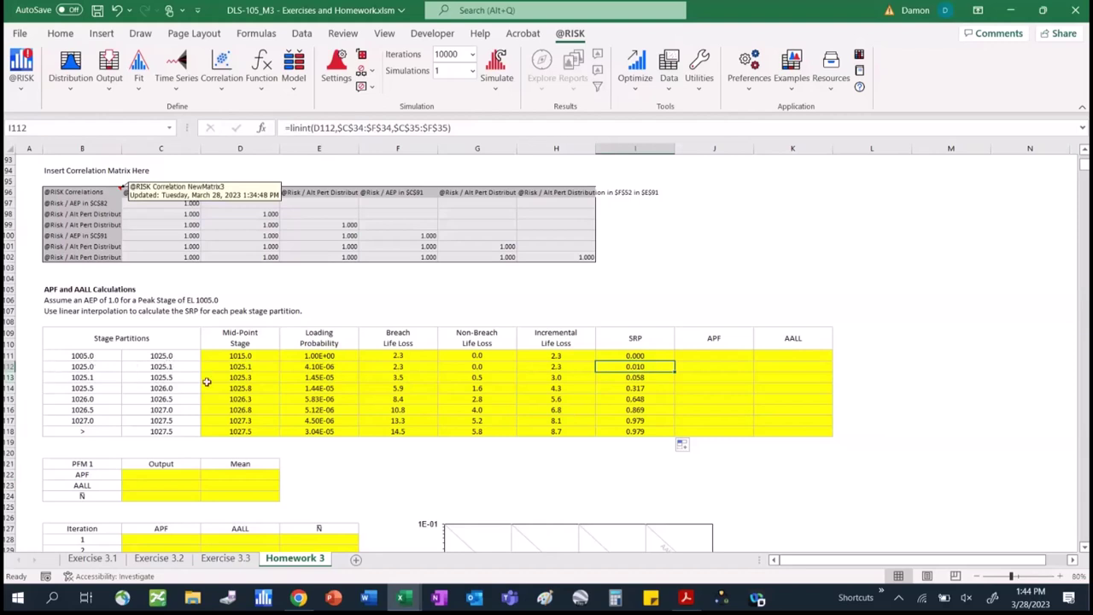
click(245, 369)
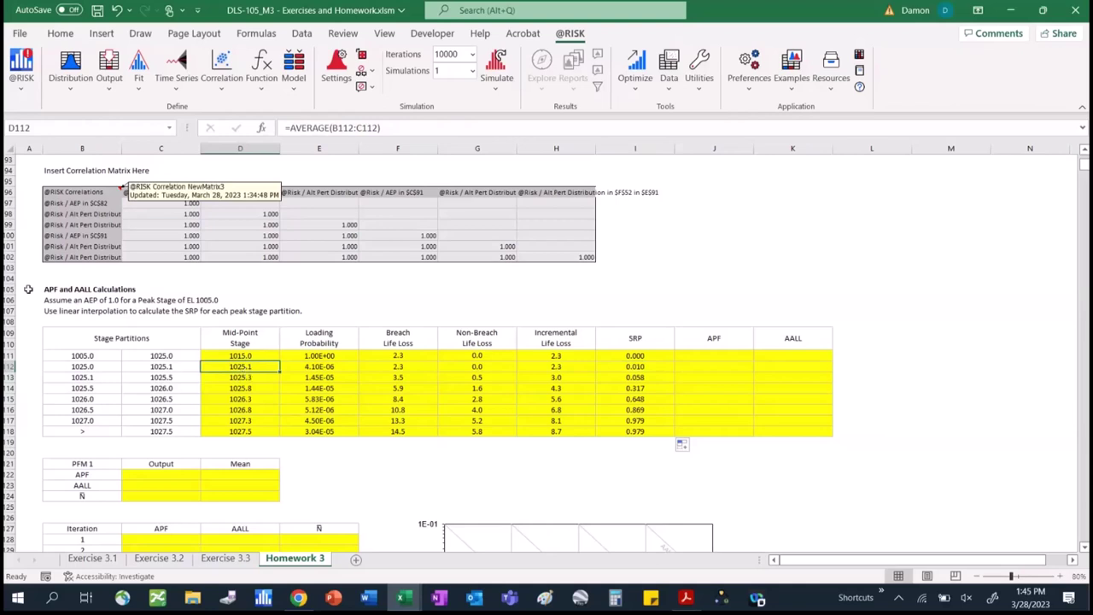
Examine the loading probability formulas in E111 and E112 and the stage bounds they reference.
click(315, 356)
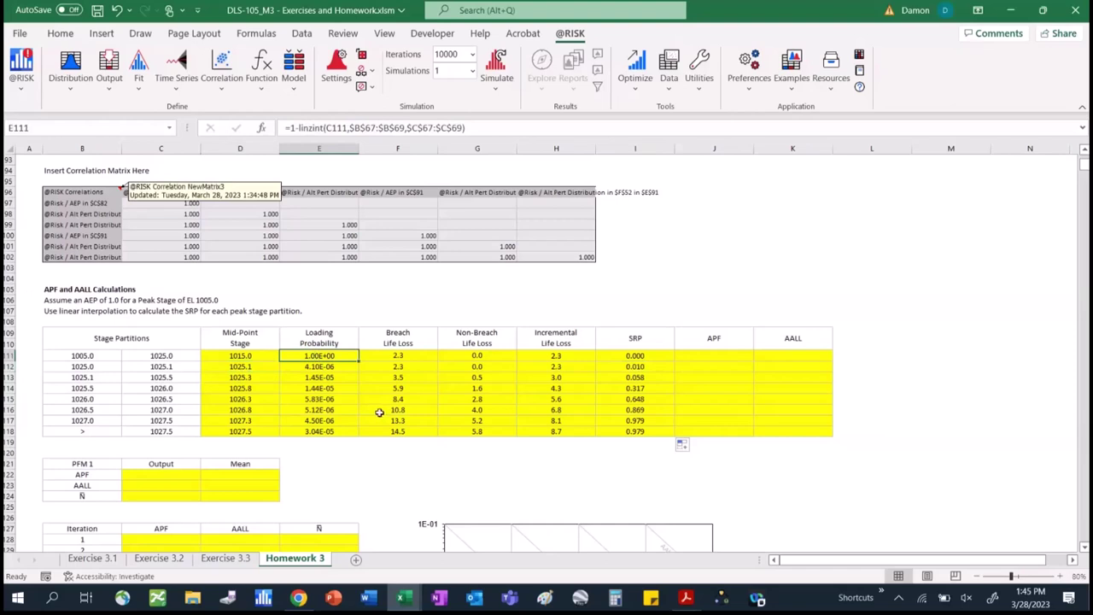
click(346, 370)
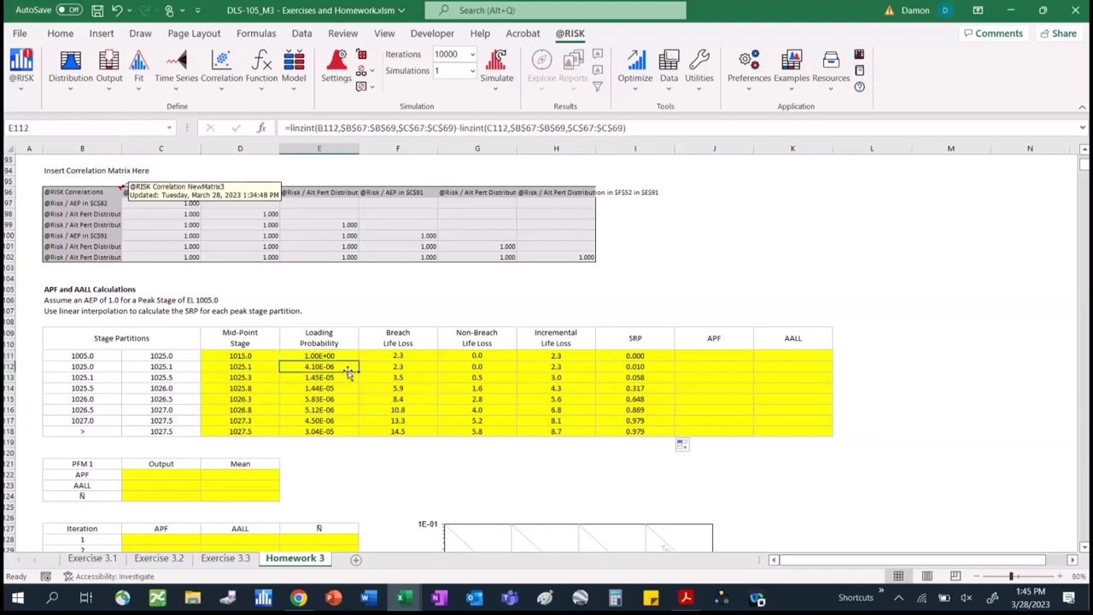
click(698, 123)
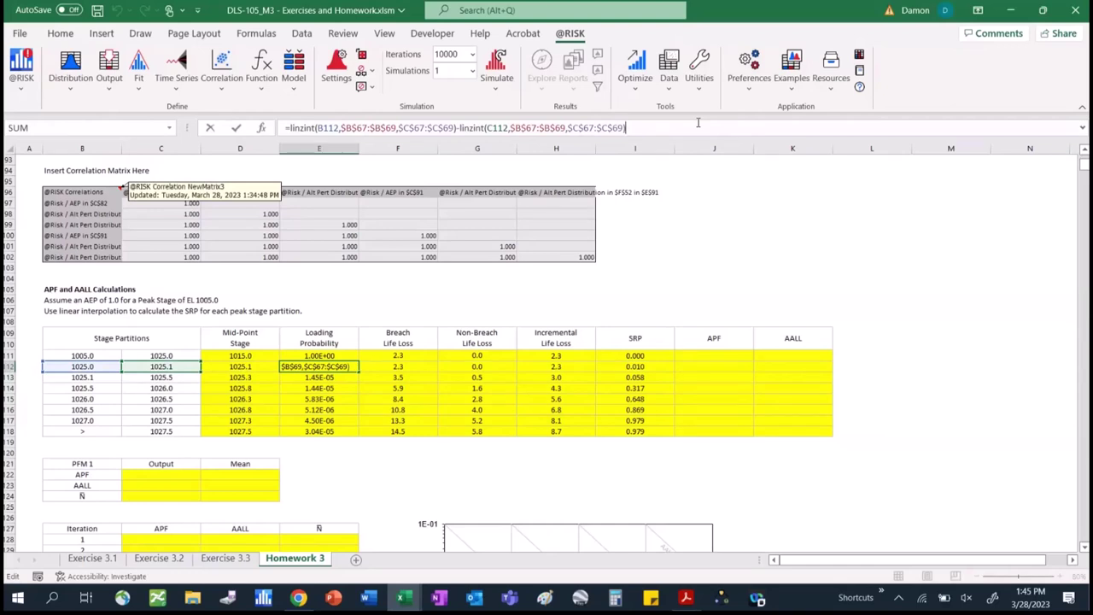
key(ctrl+Return)
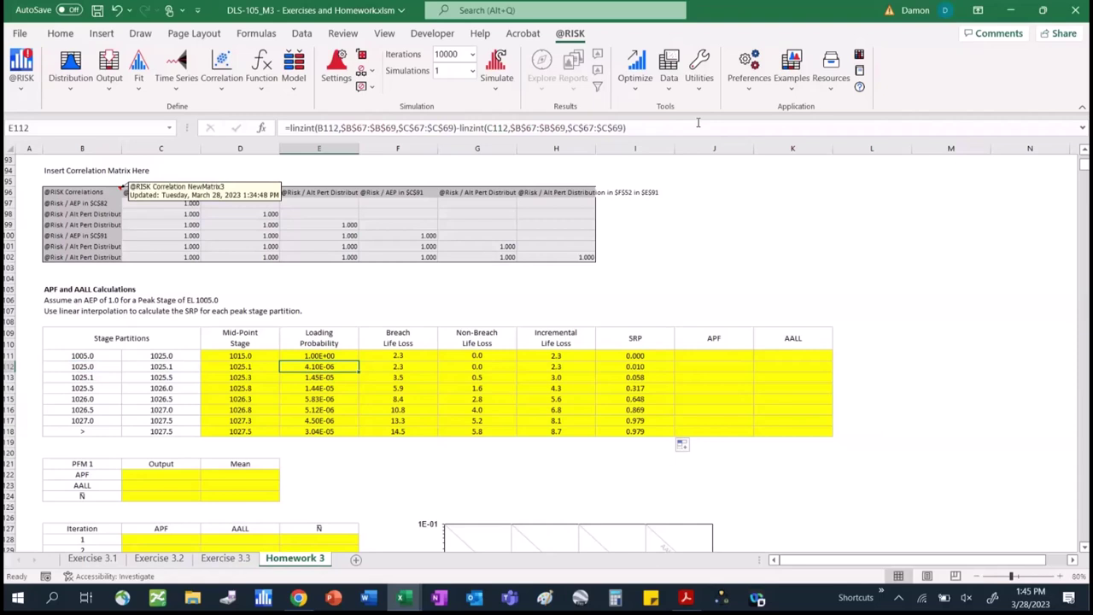
Try log interpolation for the SRP by changing the I111 formula to =linlogint(D111,$C$34:$F$34,$C$35:$F$35).
click(640, 353)
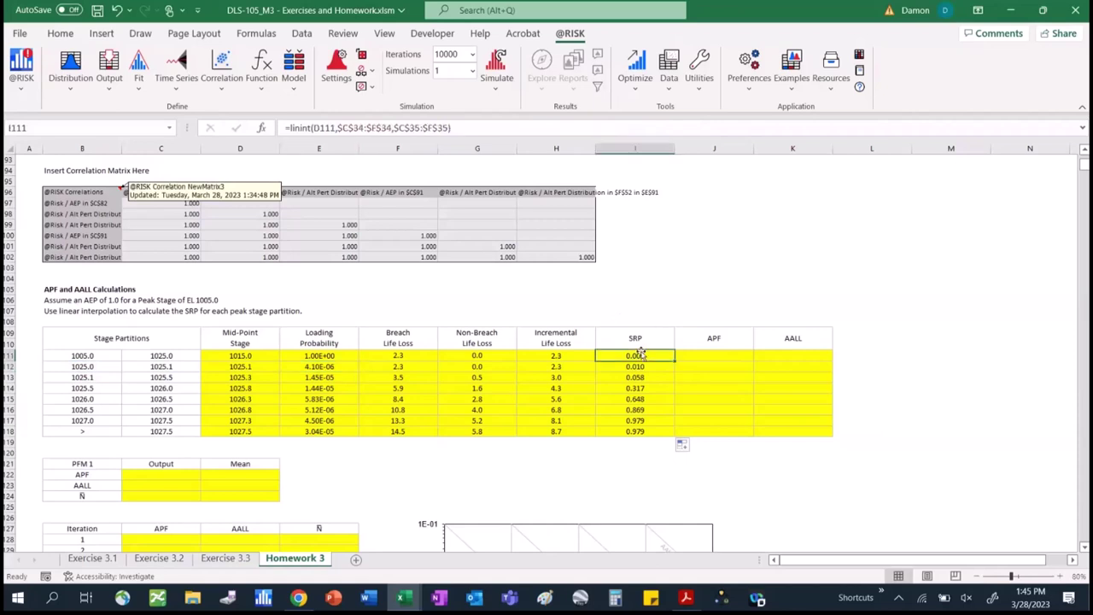
click(300, 127)
text(log)
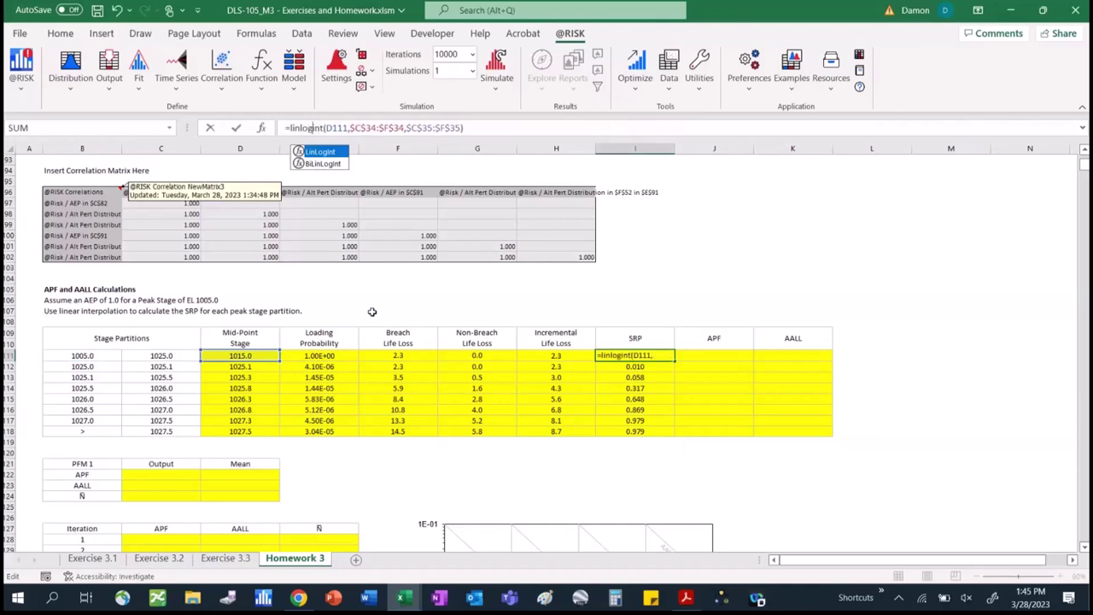
key(Return)
click(659, 356)
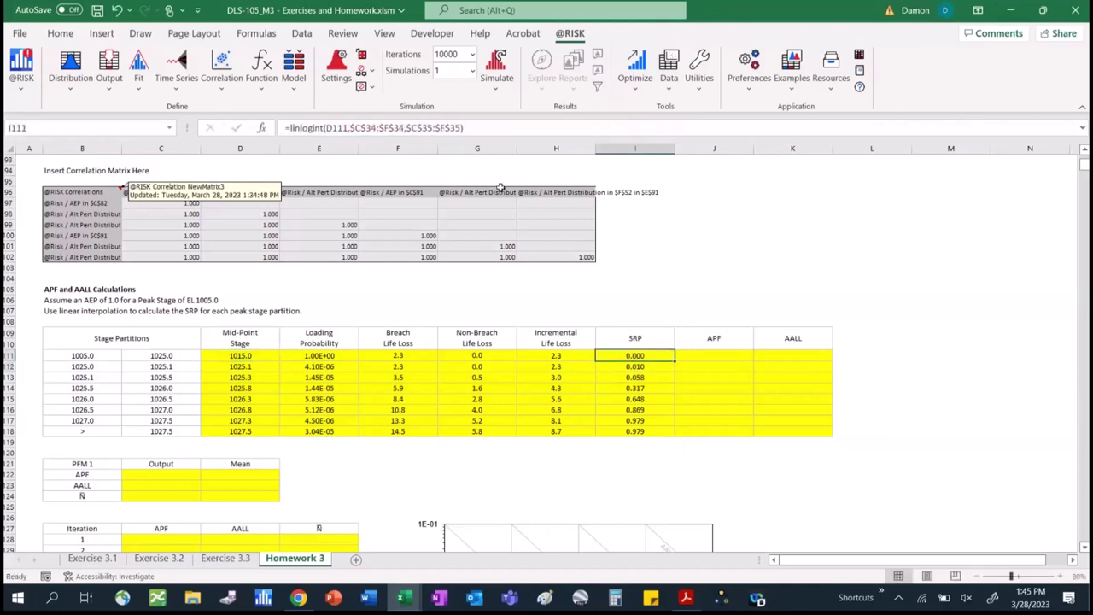
Check the I111 formula's ranges in the system response table and try filling the linlogint formula down to I118.
click(471, 127)
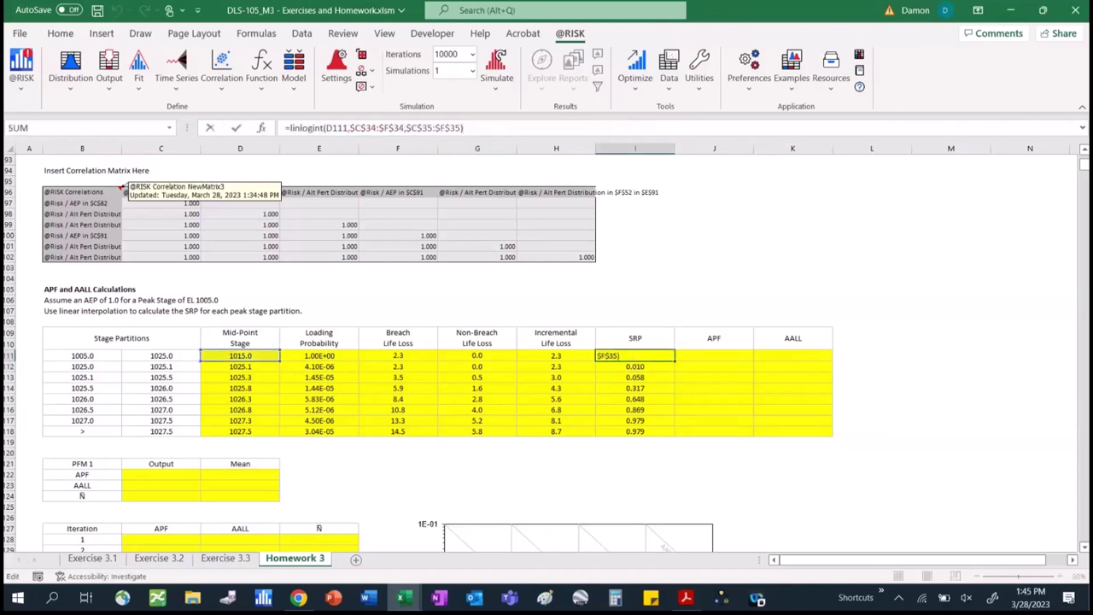
click(1084, 152)
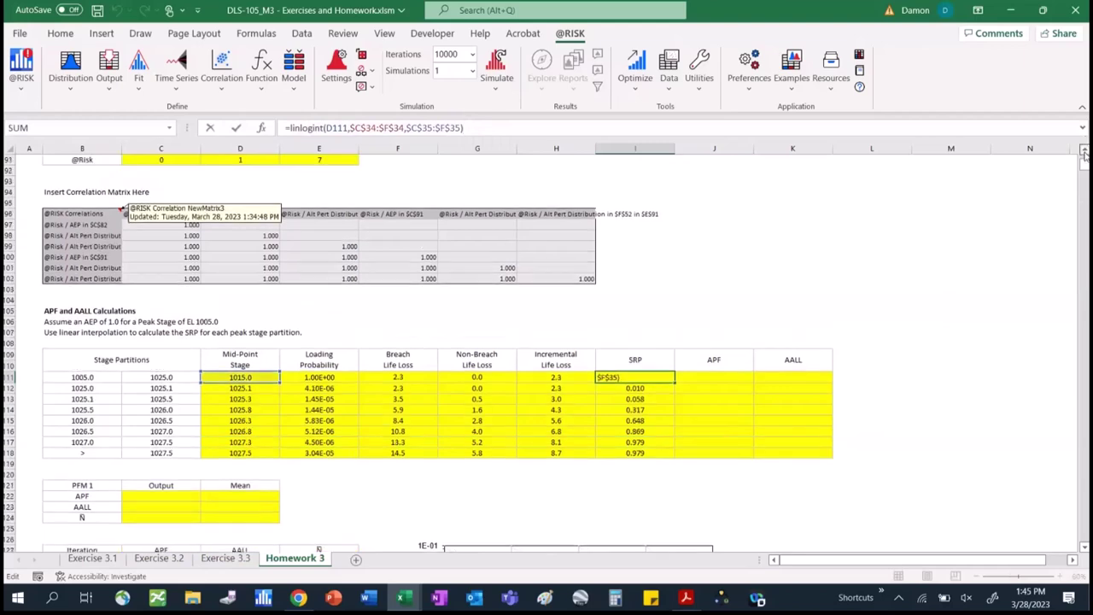
scroll(1085, 152, up, 8)
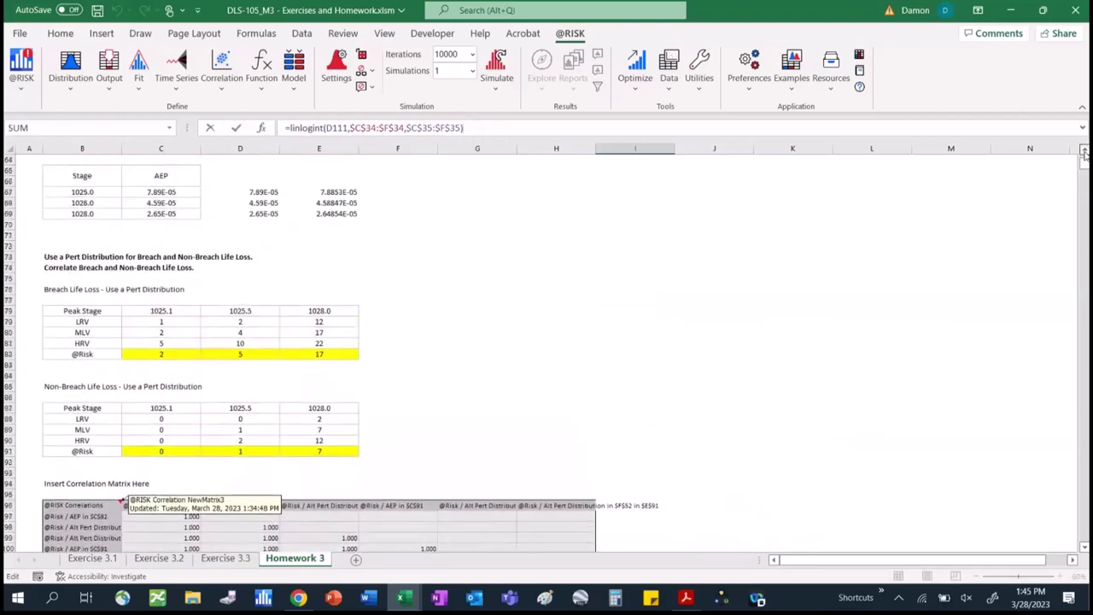
scroll(1084, 152, up, 10)
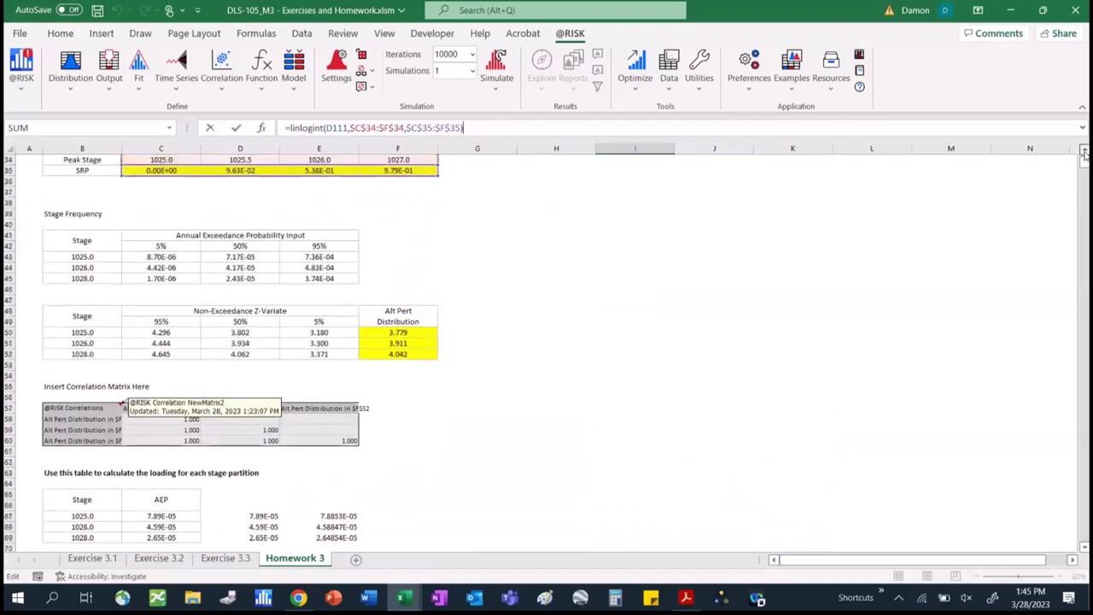
scroll(1084, 152, up, 3)
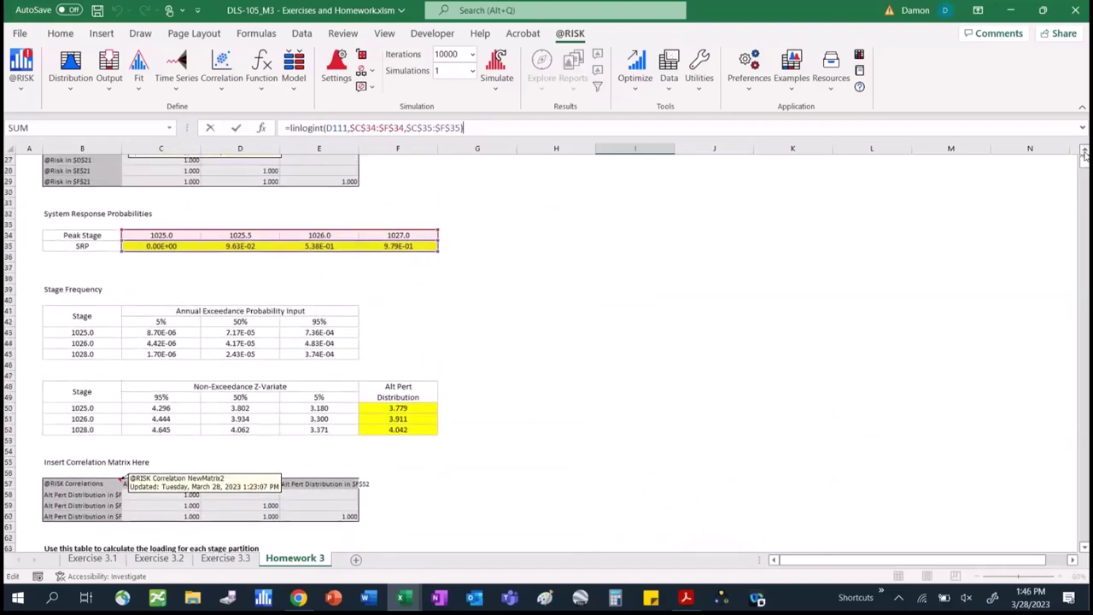
key(ctrl+Return)
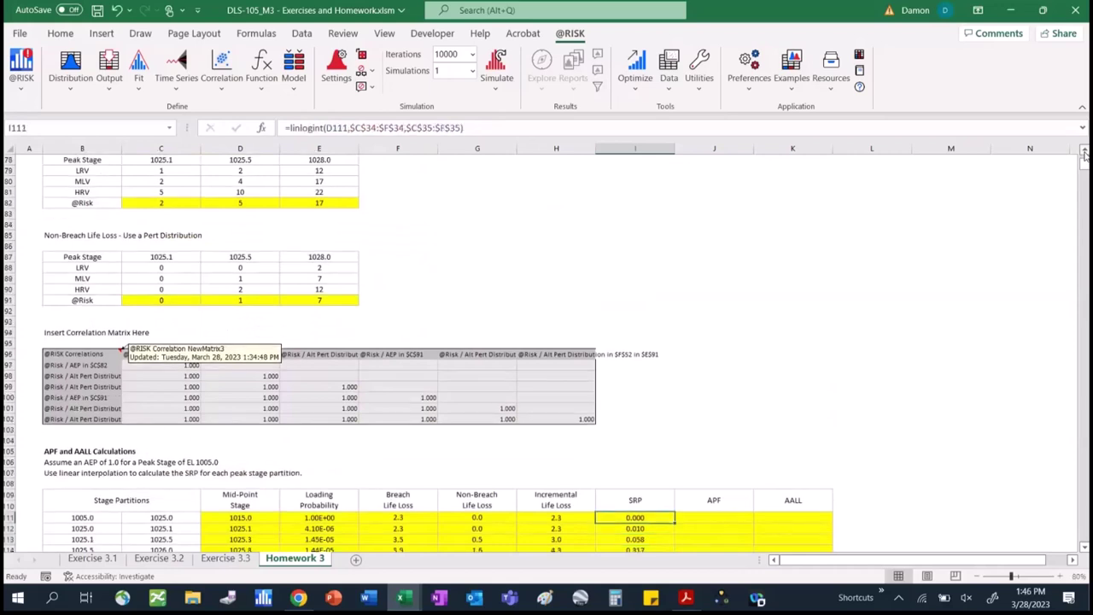
mouse_move(674, 522)
mouse_down()
mouse_move(675, 562)
mouse_move(672, 534)
mouse_up()
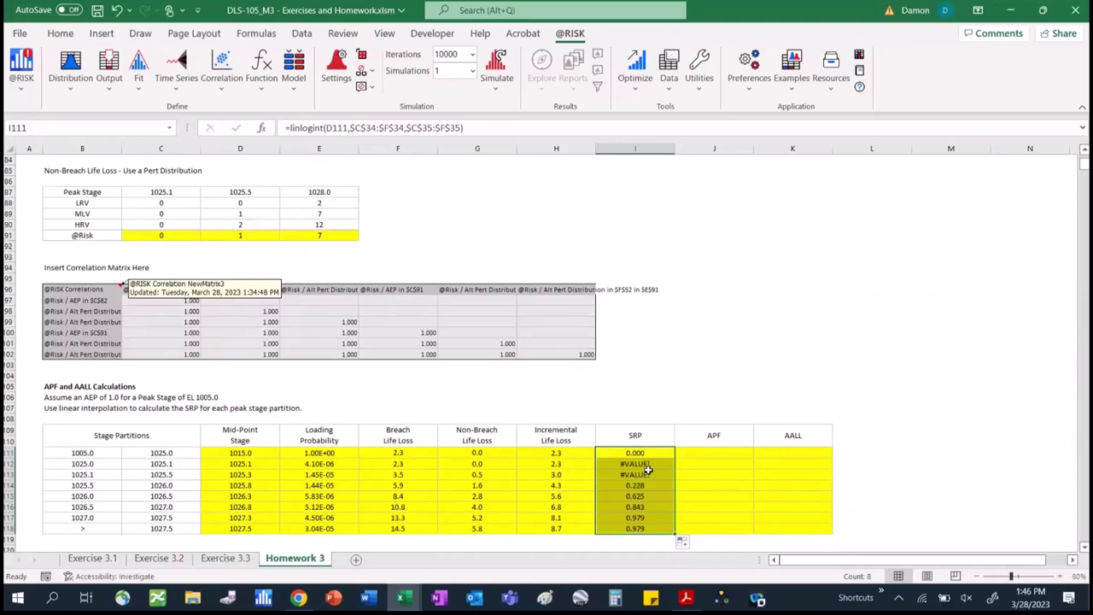
Undo the last SRP fill and restore the linint function in the I111 formula.
key(ctrl+z)
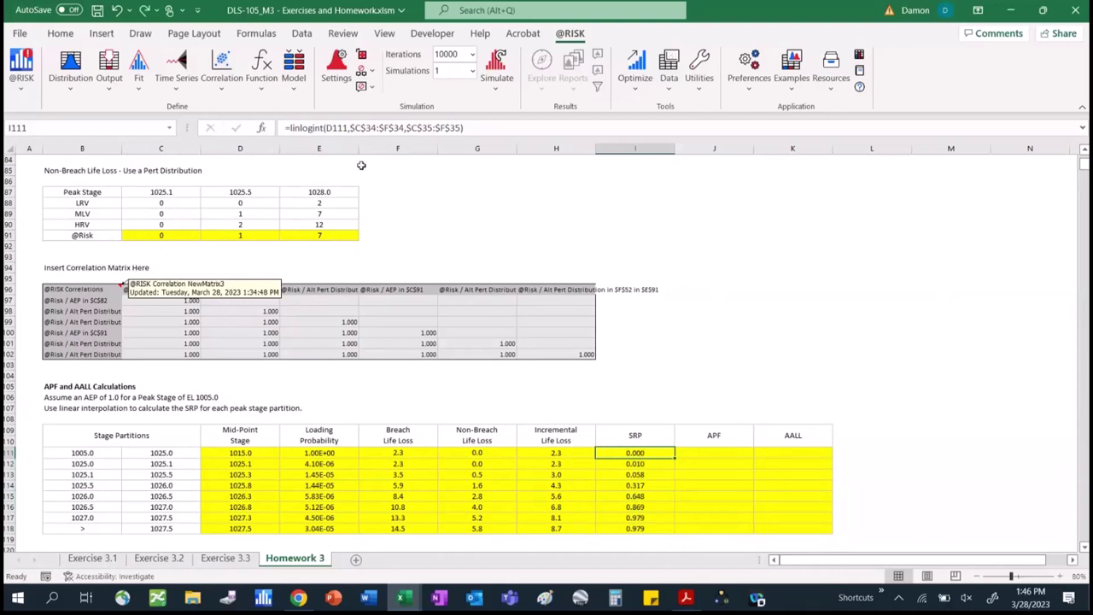
click(313, 128)
key(BackSpace)
key(BackSpace)
key(BackSpace)
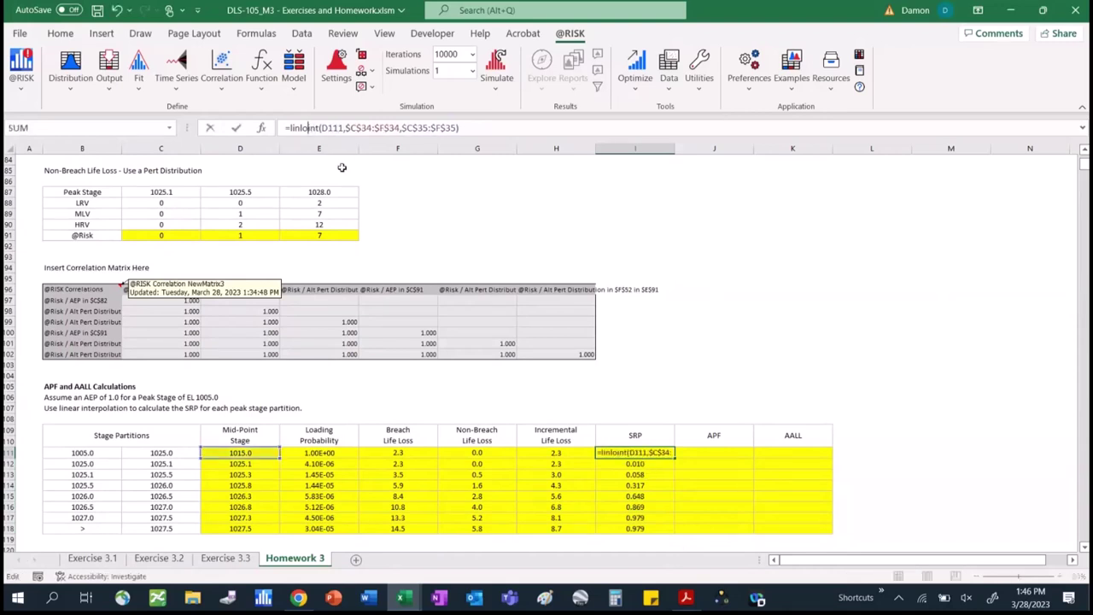
key(Return)
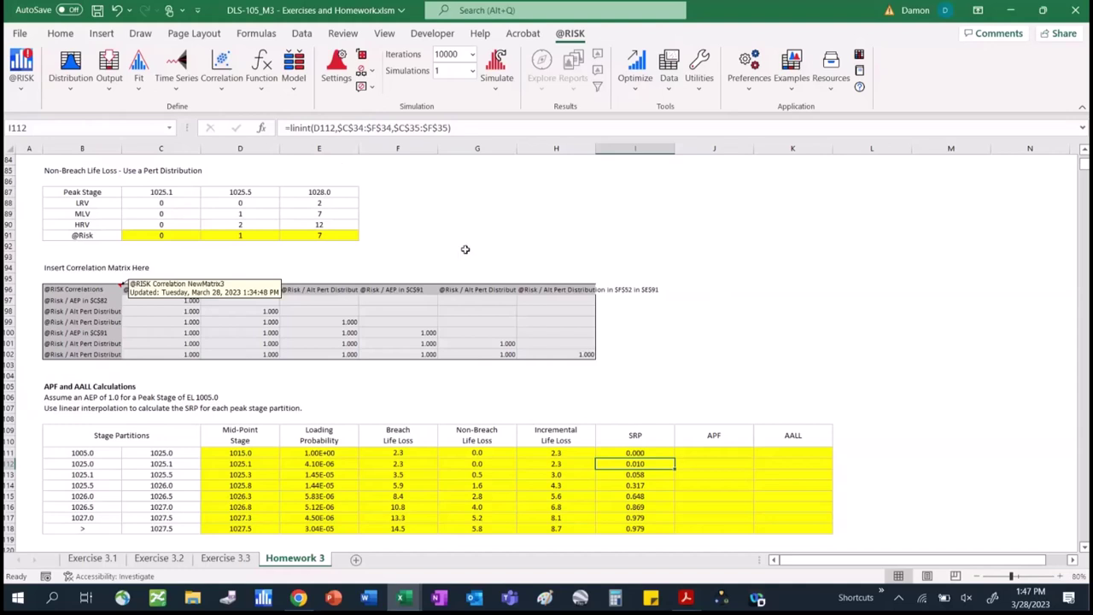
Calculate the APF in J111 as =E111*I111, loading probability times SRP, and fill the formula down to J118.
click(739, 452)
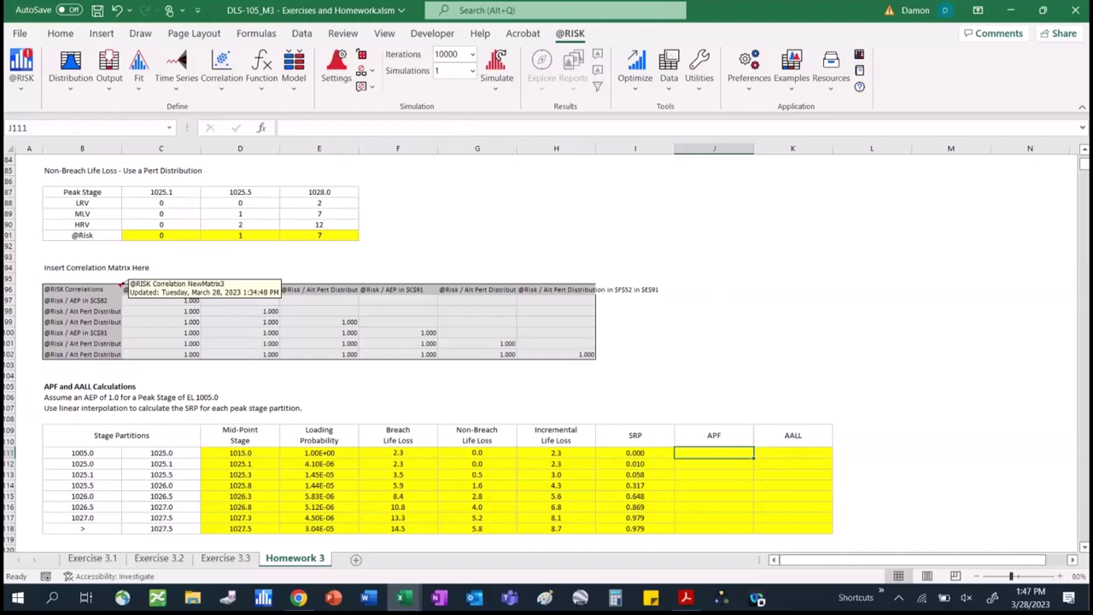
text(=)
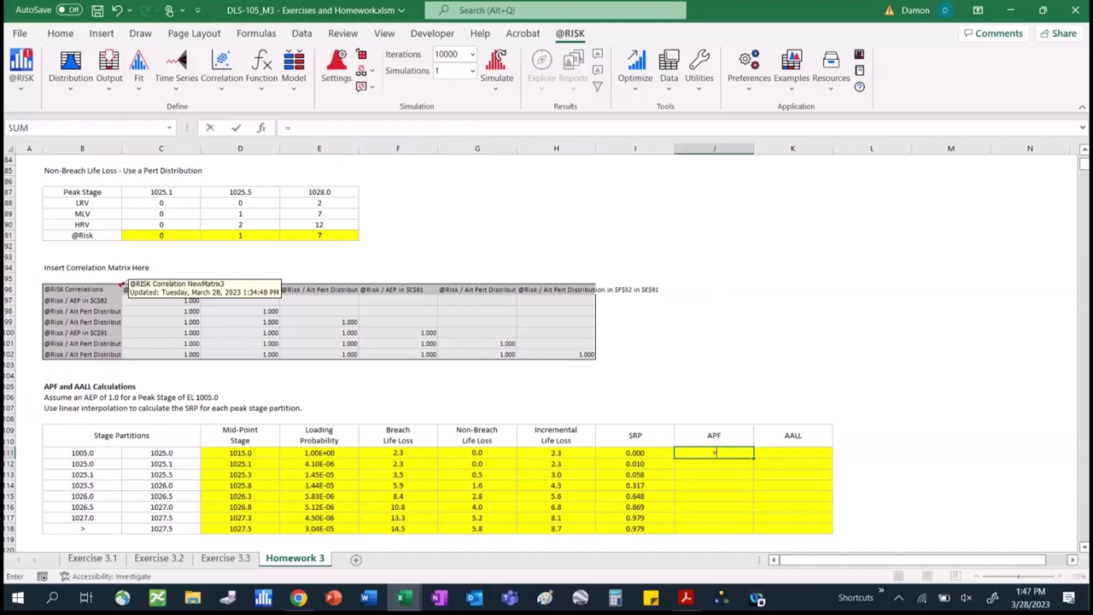
click(329, 453)
text(*)
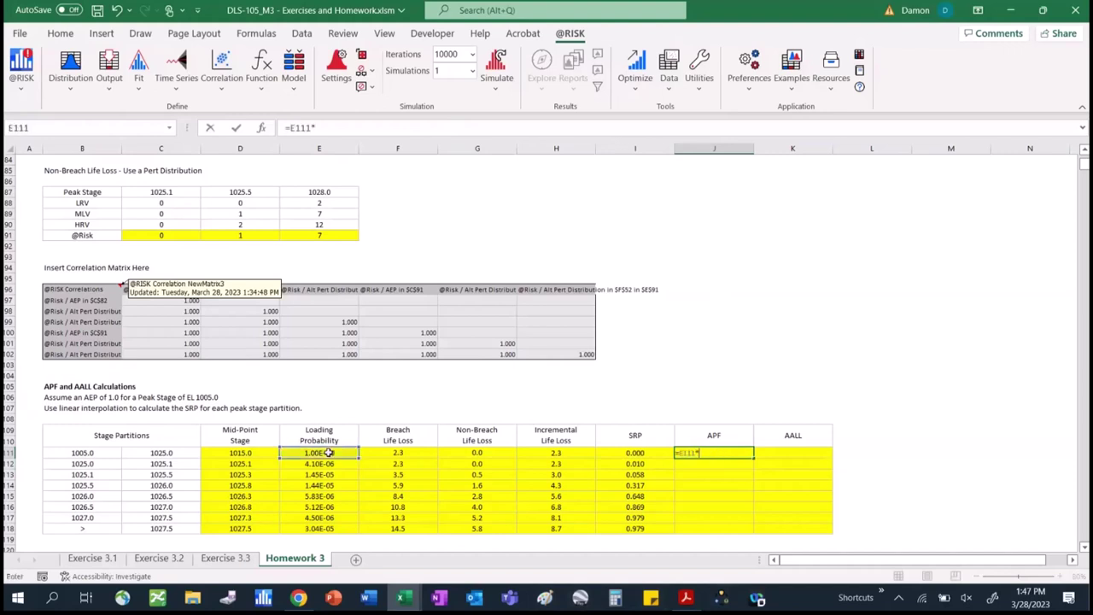
click(647, 453)
key(ctrl+Return)
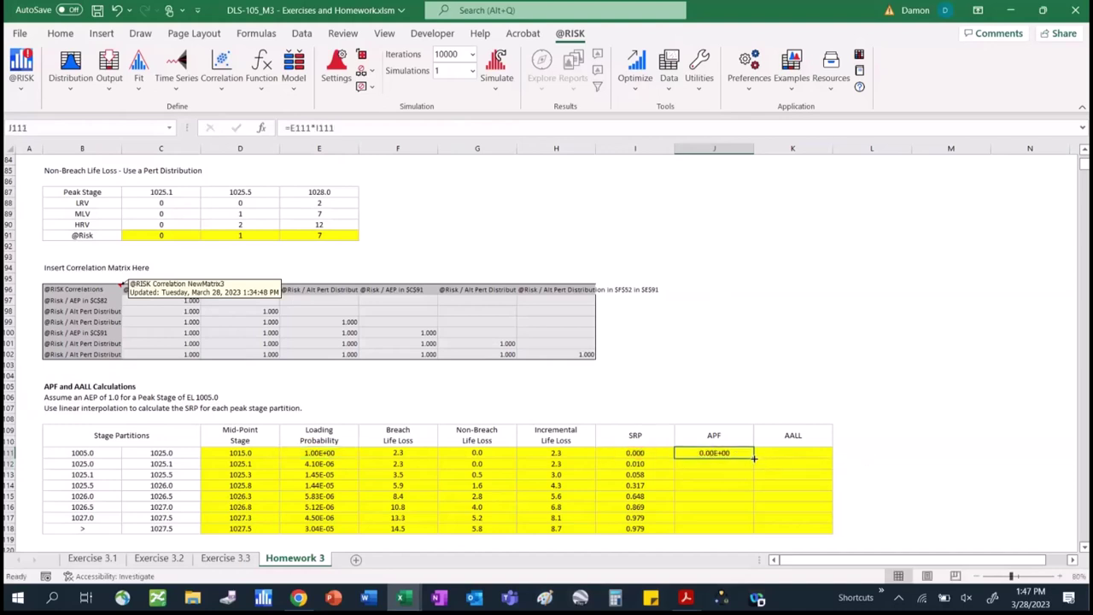
drag(754, 458, 764, 540)
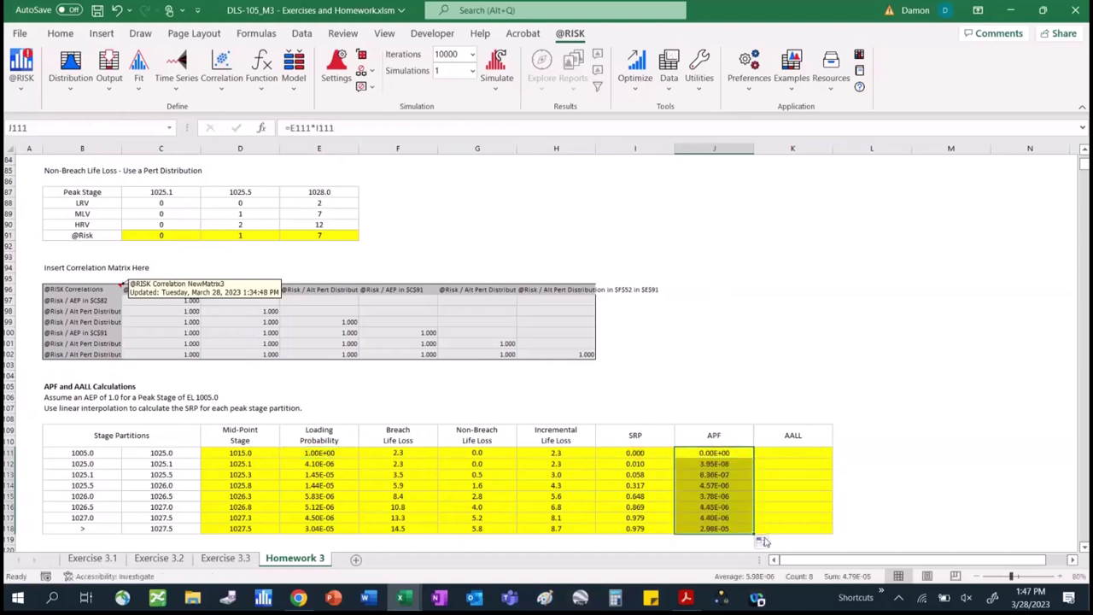
Total the APF column in the PFM 1 APF output cell C122 with =SUM(J111:J118).
click(871, 534)
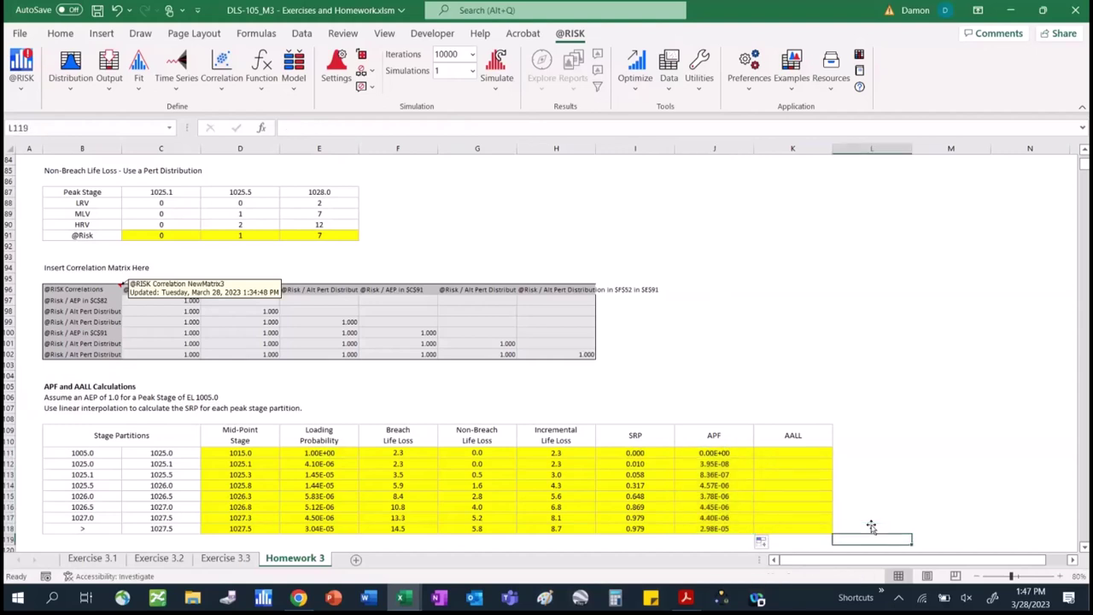
key(Down)
key(Down)
key(Down)
key(Down)
key(Down)
click(555, 343)
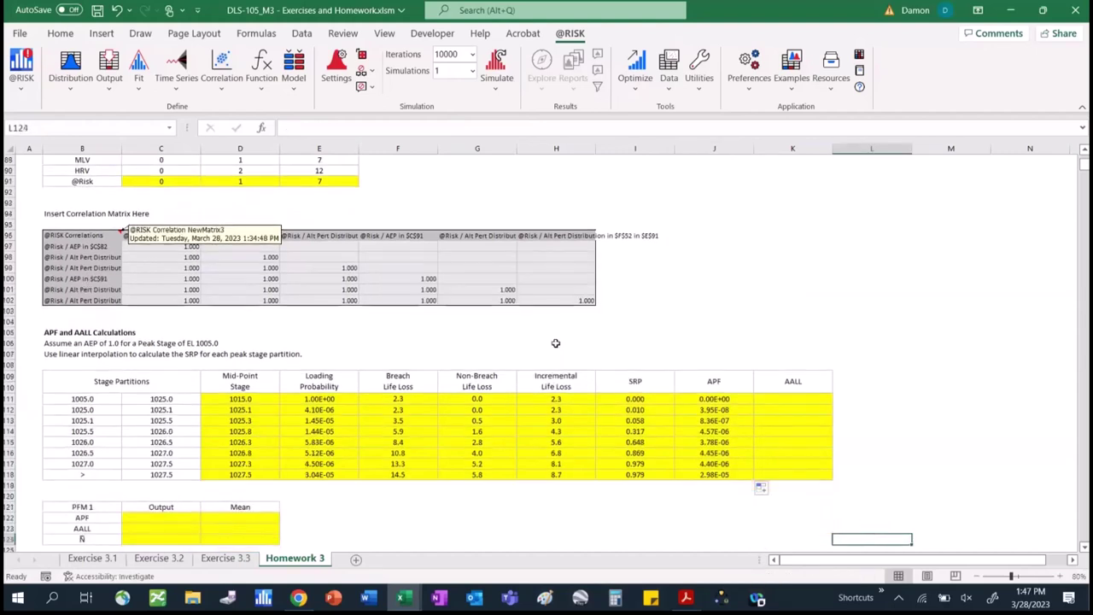
scroll(555, 343, down, 1)
click(142, 485)
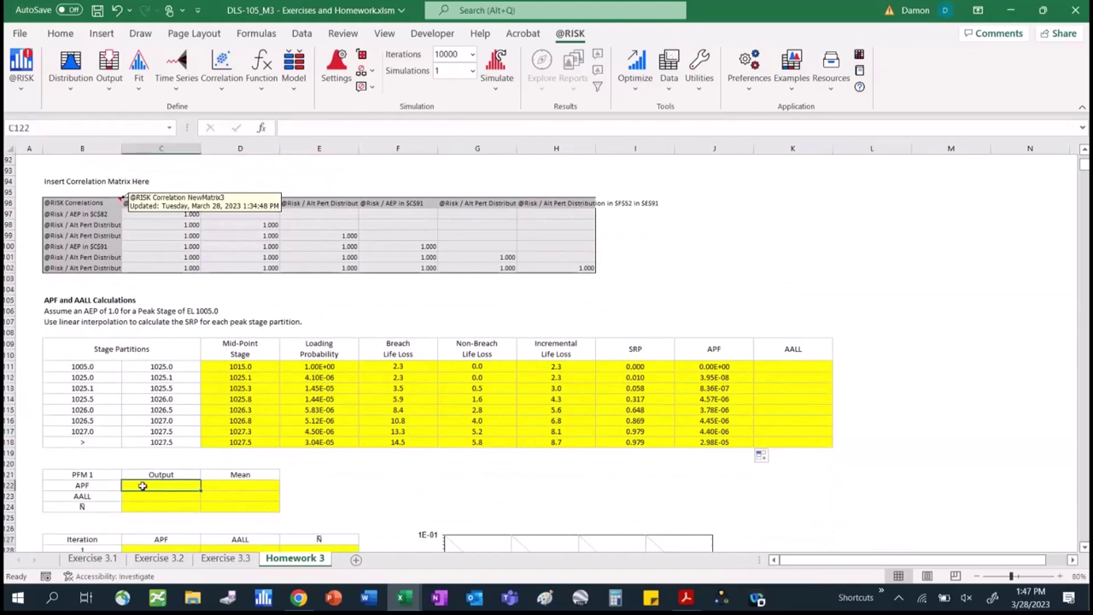
text(=sum()
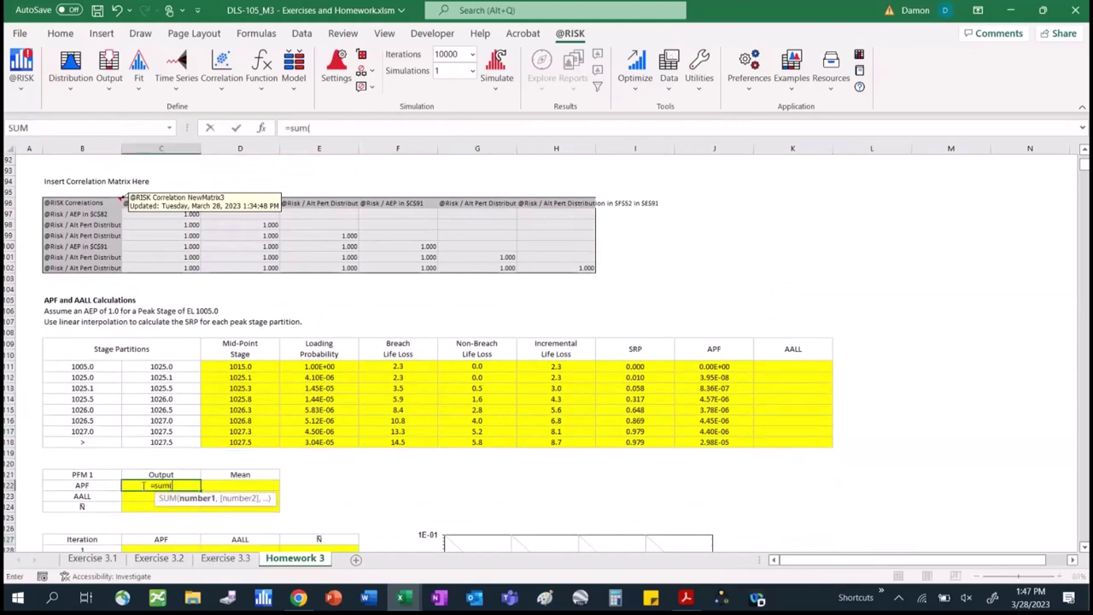
drag(732, 366, 734, 438)
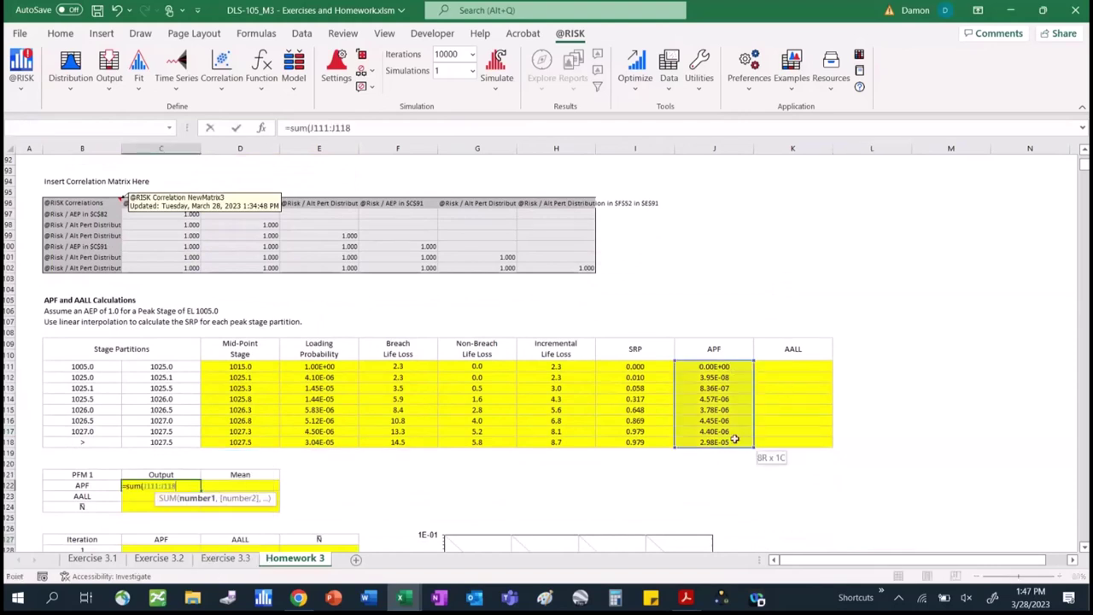
text())
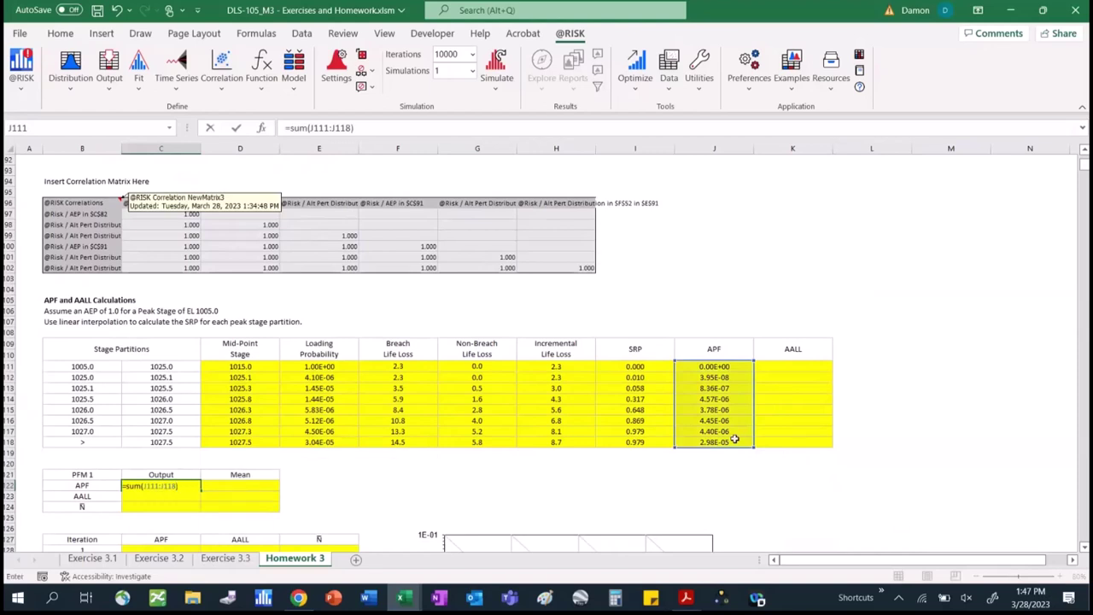
key(Return)
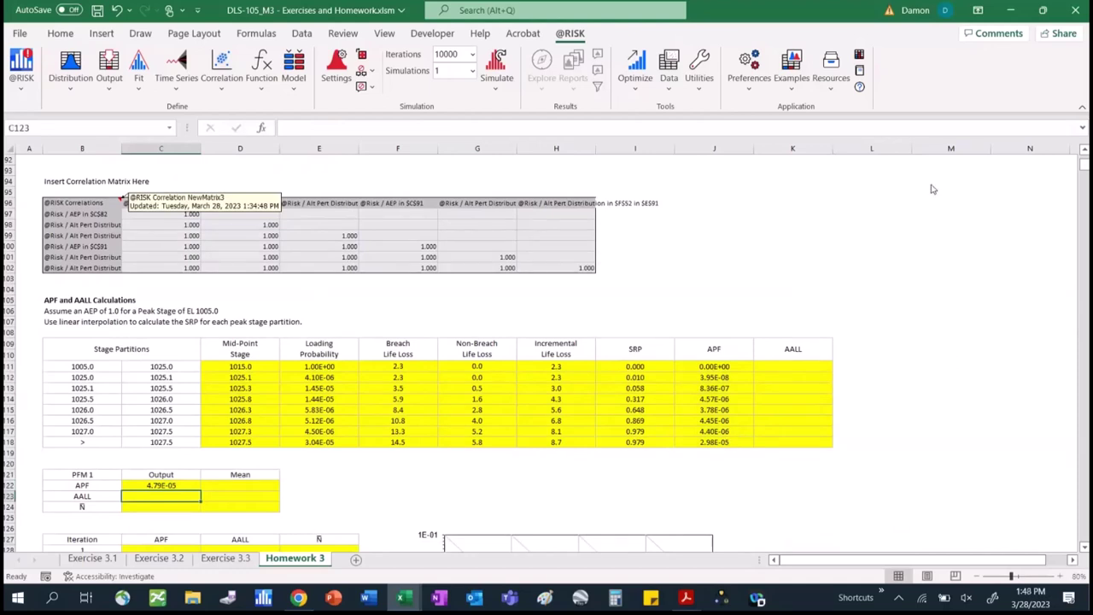
Calculate AALL as APF times incremental life loss with =J111*H111 in K111 and fill it through K118.
text(=)
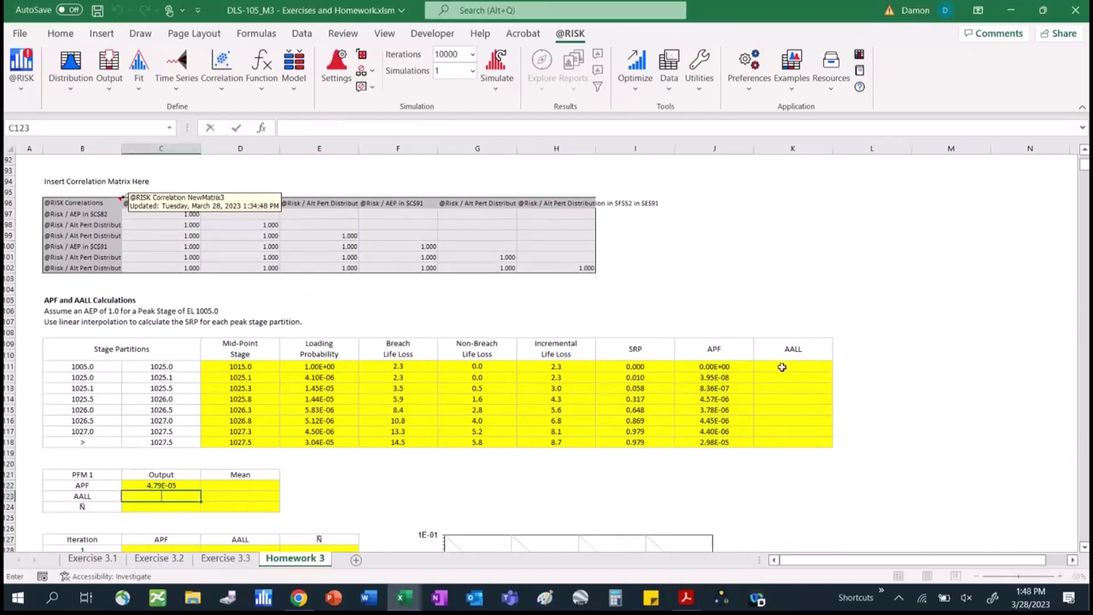
click(781, 366)
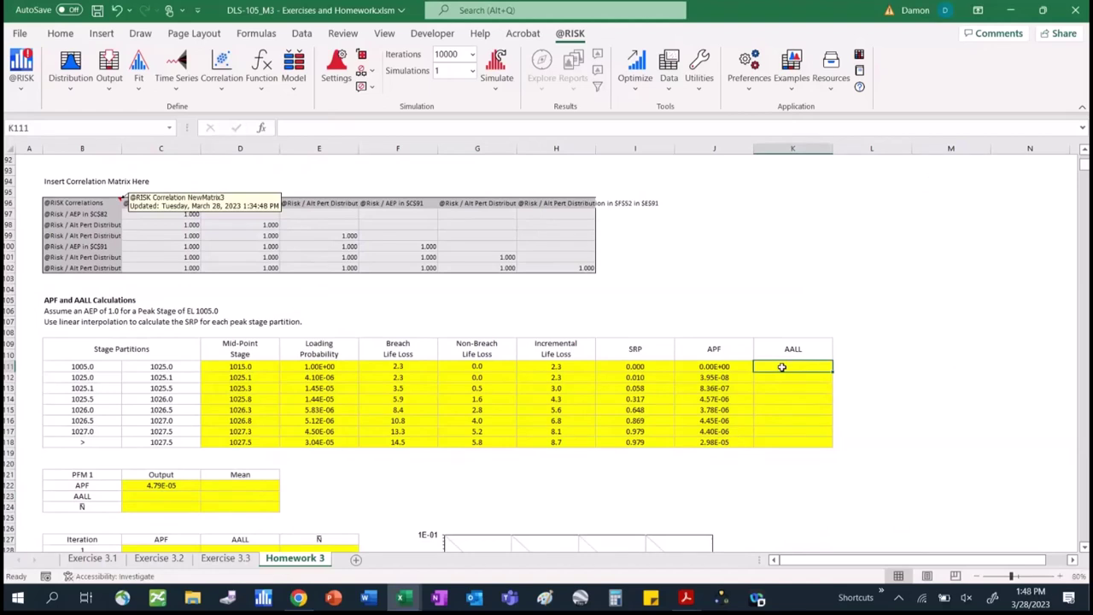
text(=)
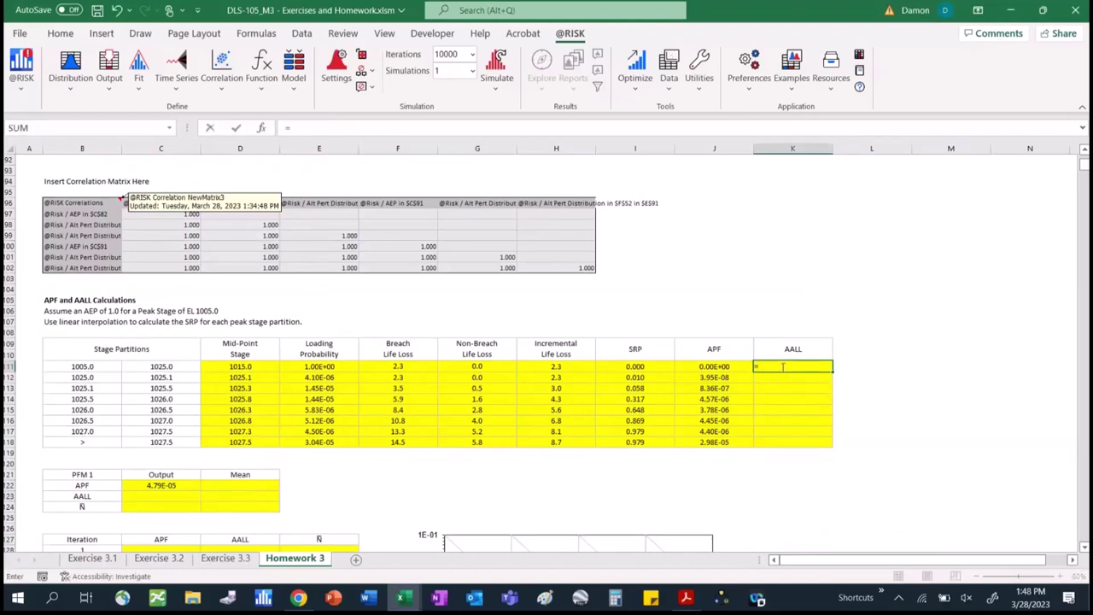
key(Left)
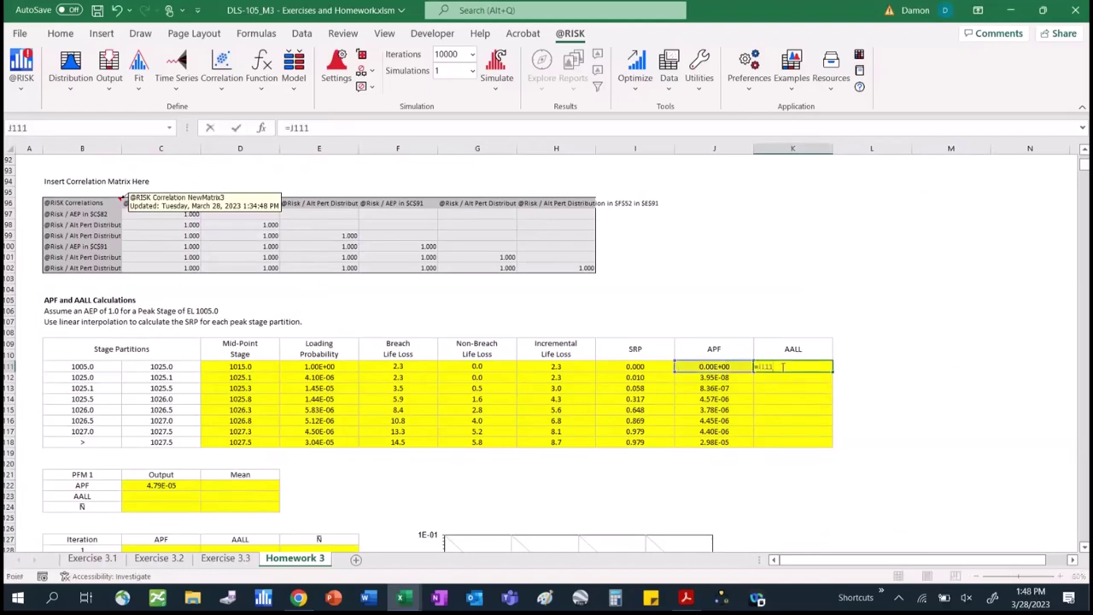
text(*)
click(528, 366)
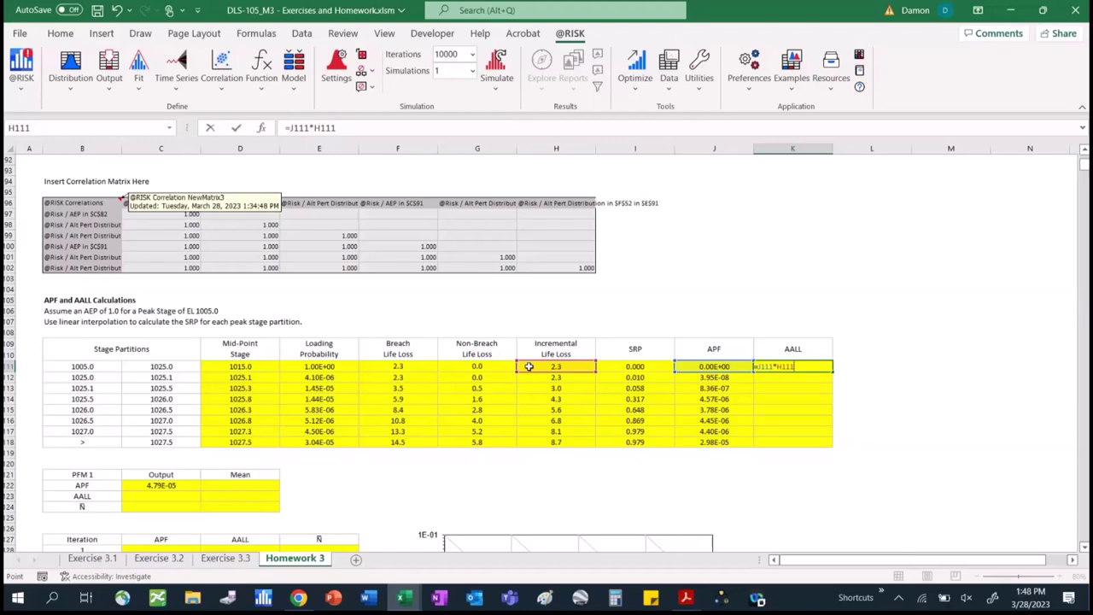
key(Return)
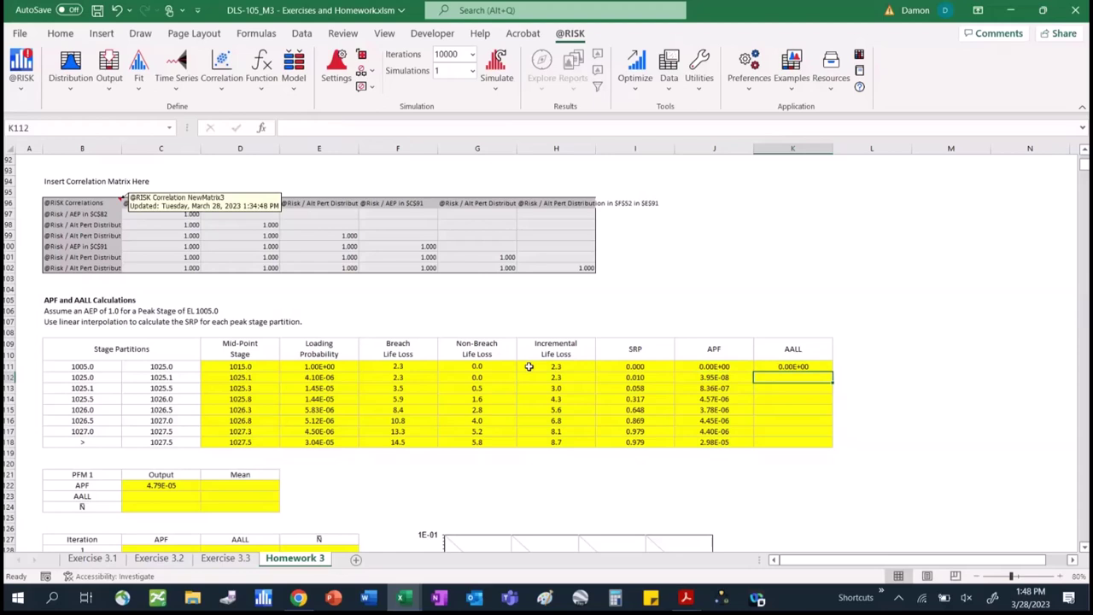
click(783, 367)
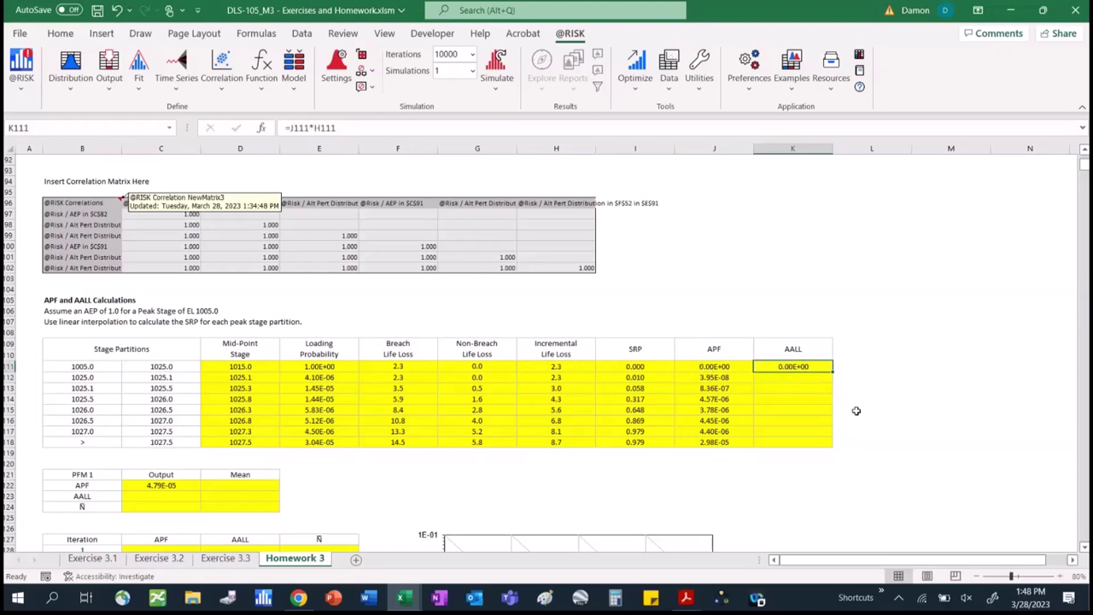
drag(833, 370, 833, 445)
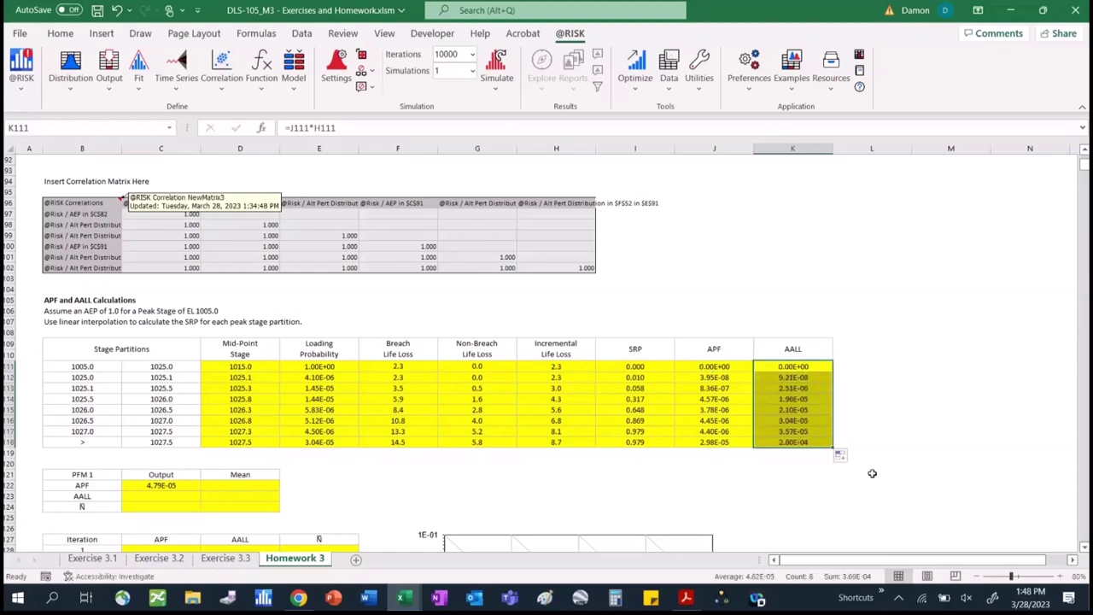
Total the AALL column in the PFM 1 AALL output cell C123 with =SUM(K111:K118).
click(171, 497)
text(=)
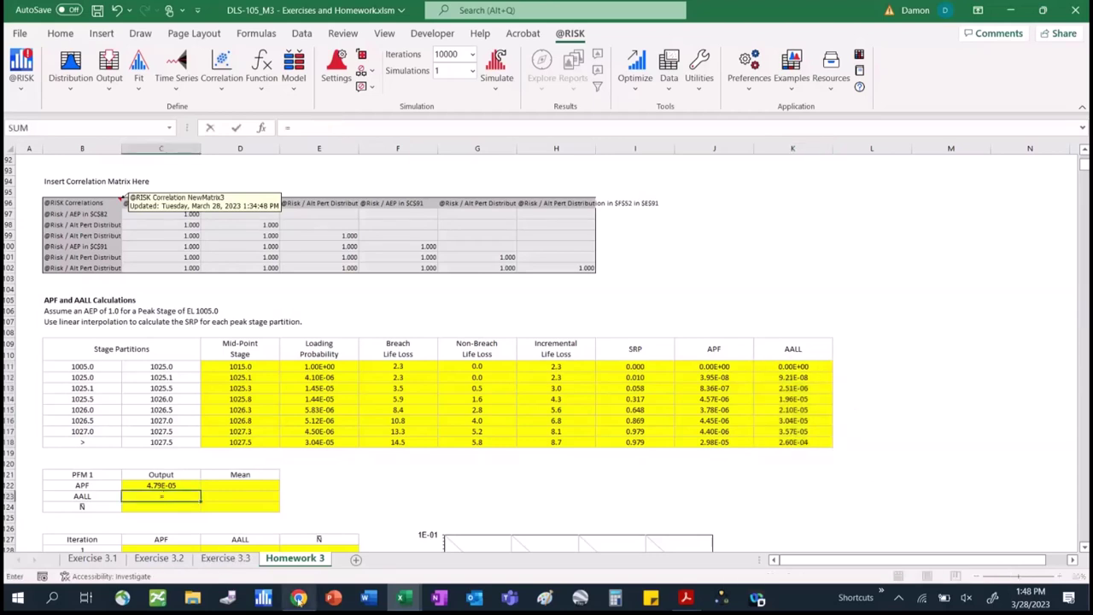
text(sum()
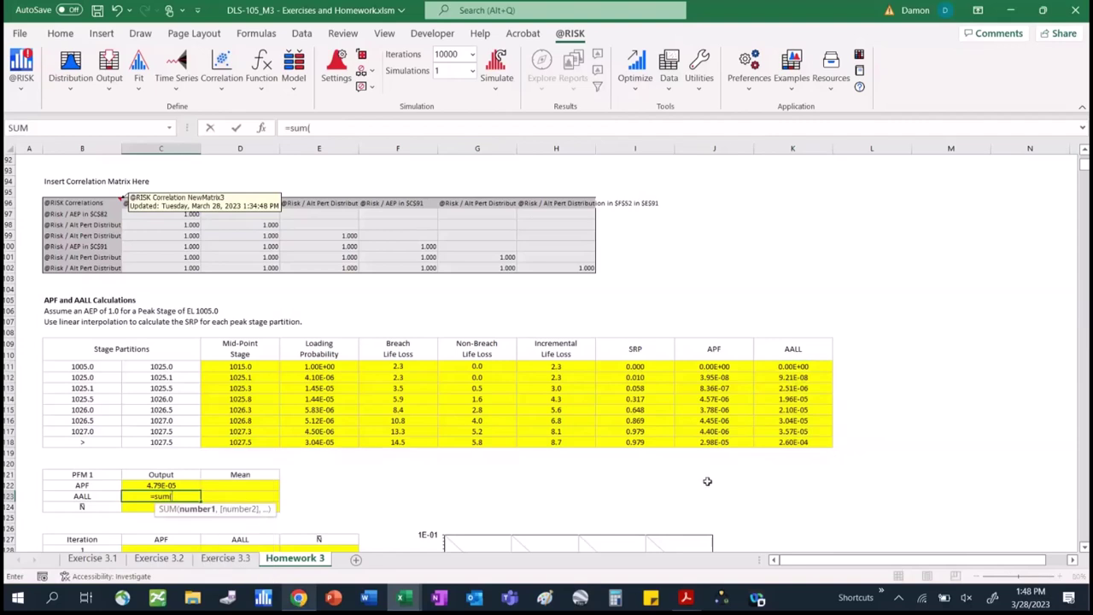
drag(811, 368, 802, 441)
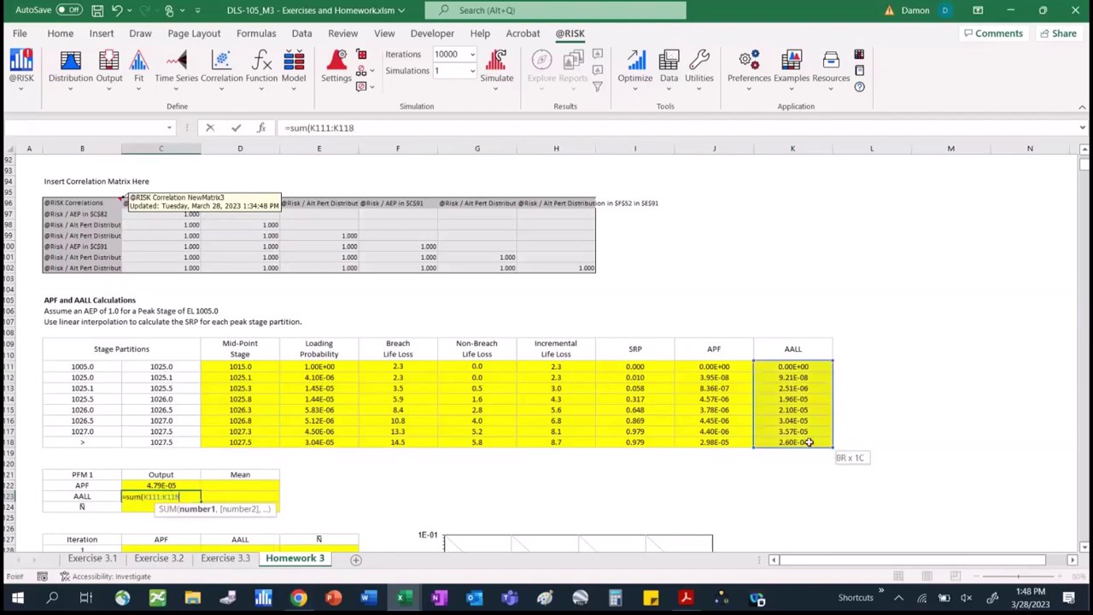
text())
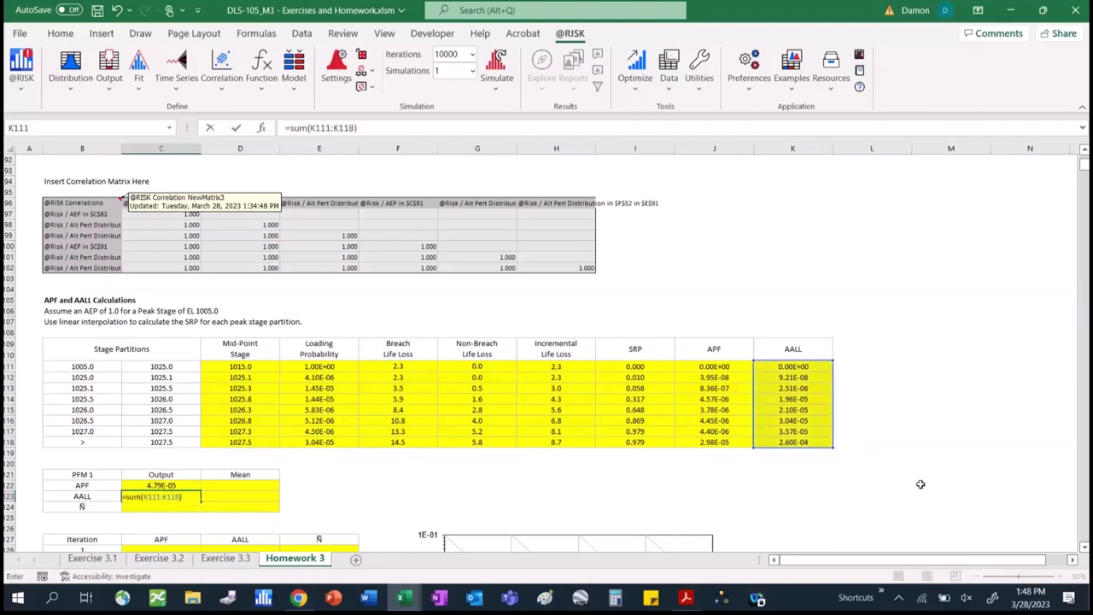
key(Return)
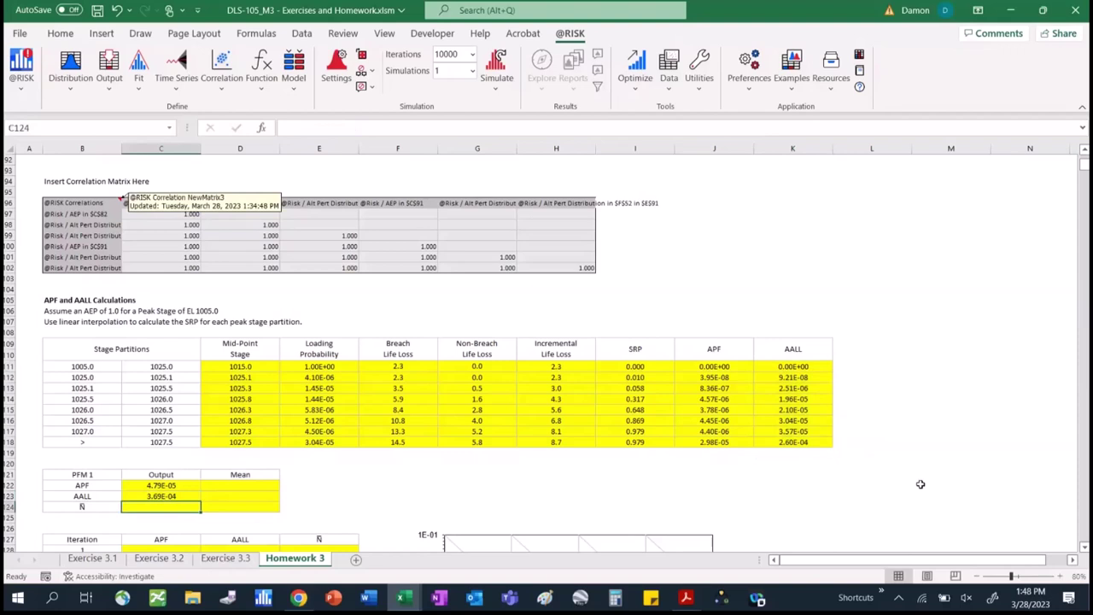
Calculate the PFM 1 Ñ output in C124 as AALL divided by APF with =C123/C122.
text(=)
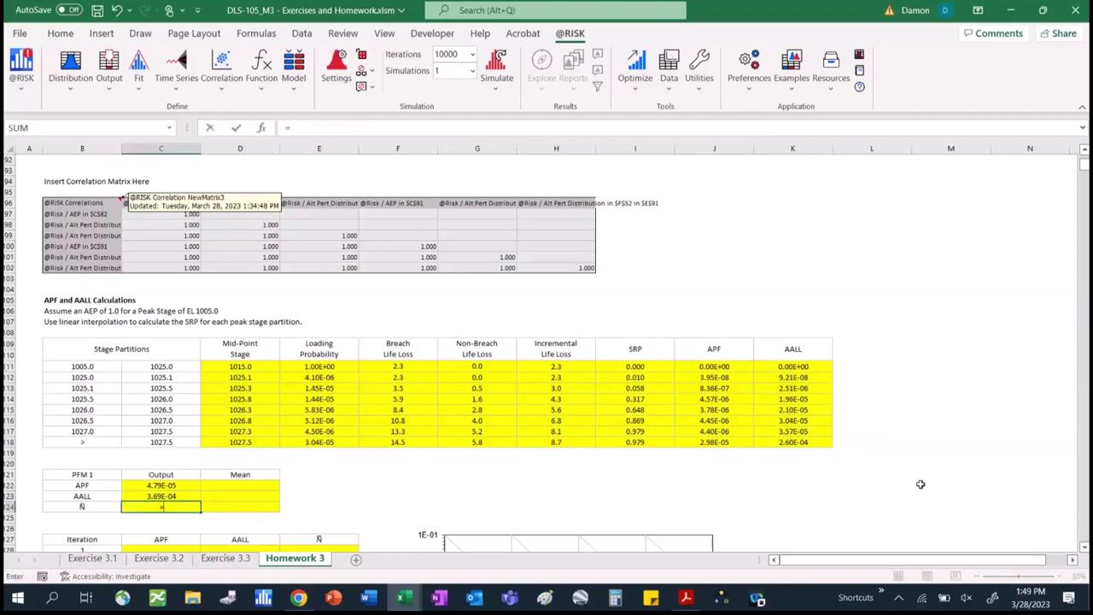
key(Up)
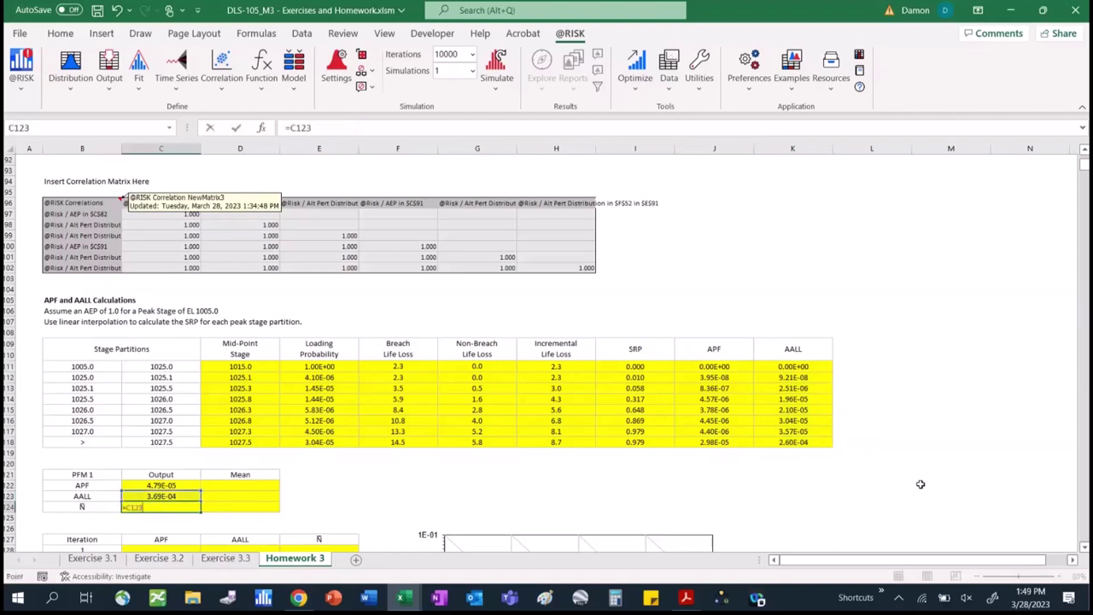
text(/)
key(Up)
key(Up)
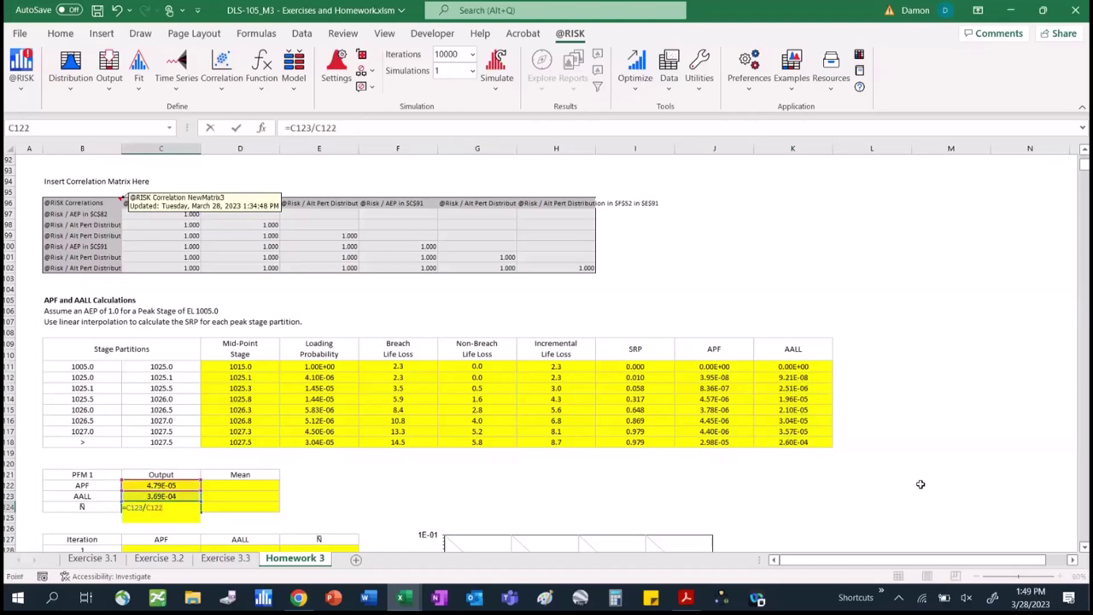
key(Return)
key(Down)
key(Down)
key(Down)
key(Down)
key(Down)
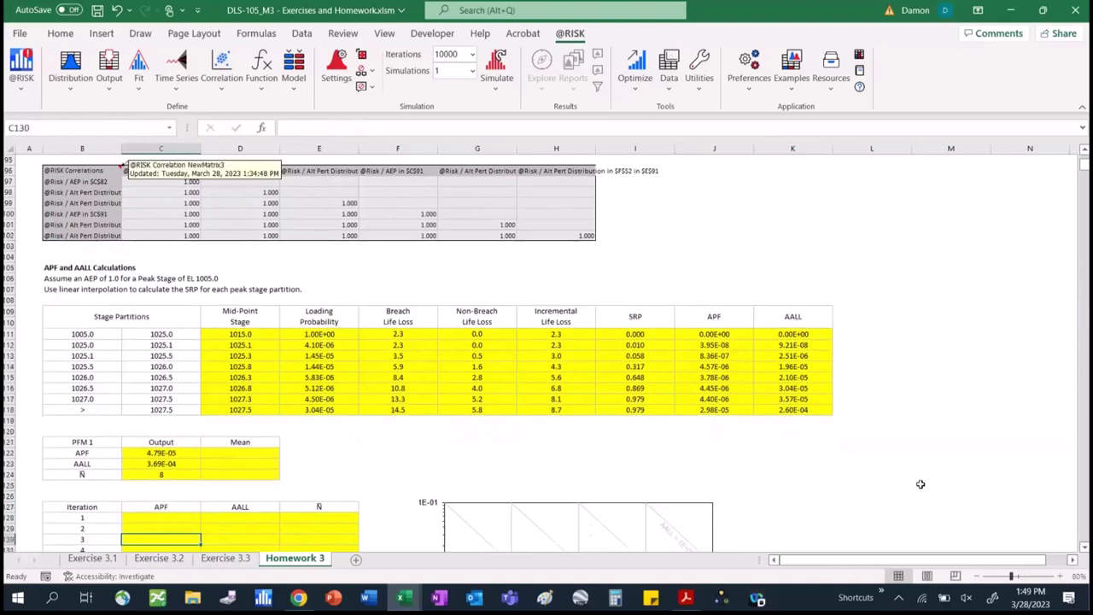
key(Down)
key(Down)
key(Down)
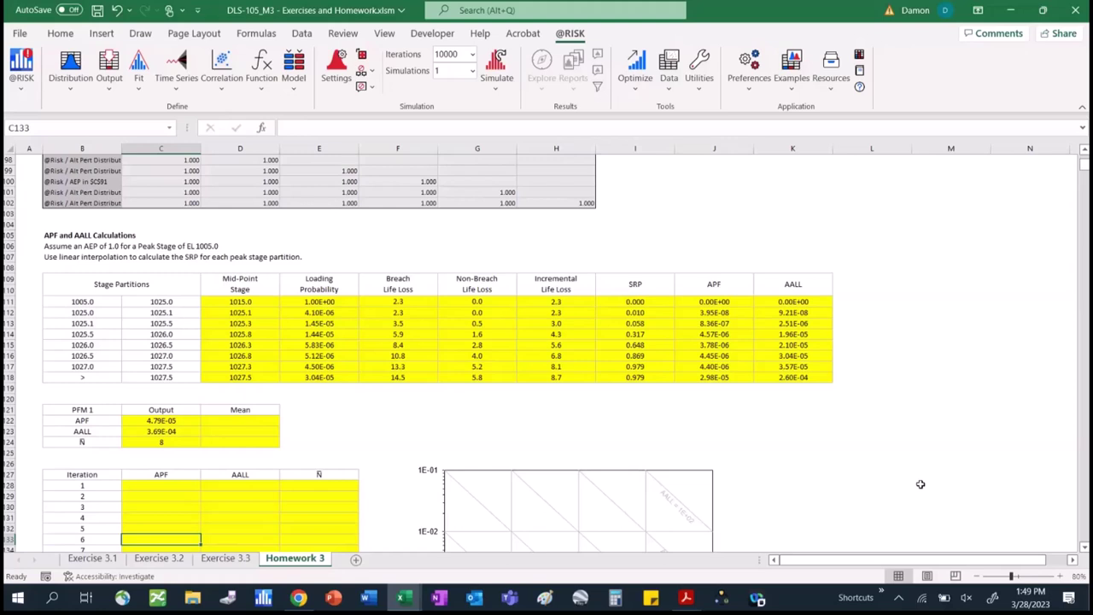
click(184, 421)
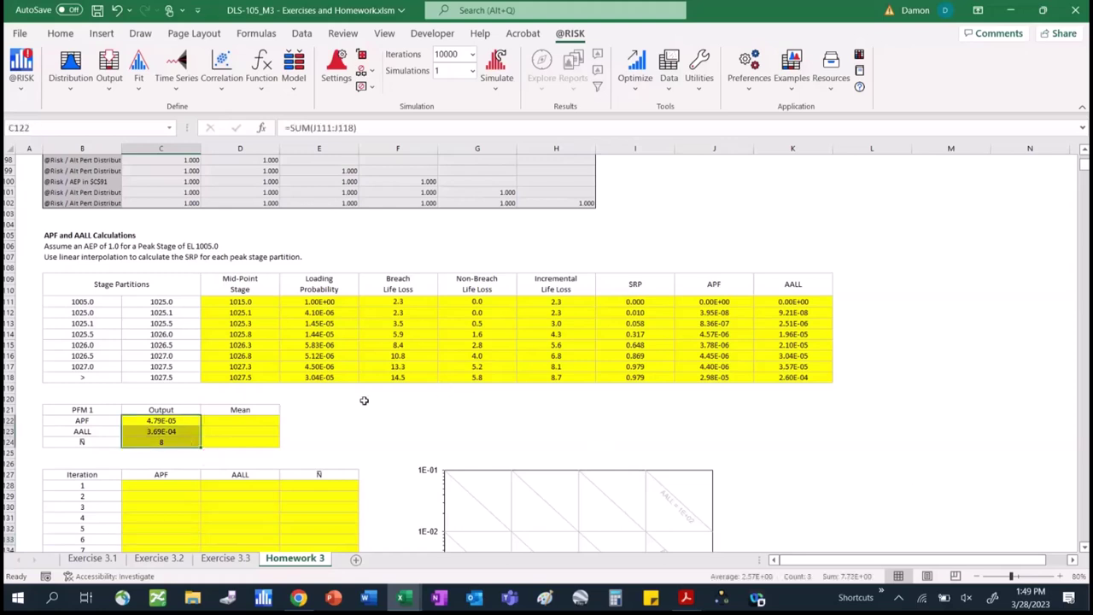
click(362, 400)
click(169, 420)
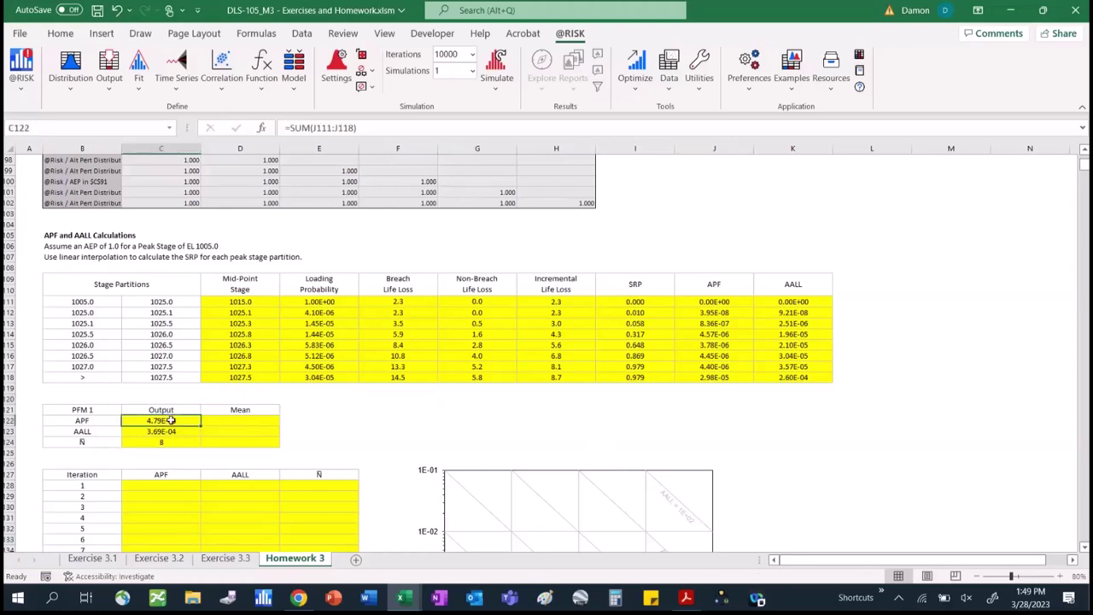
click(294, 126)
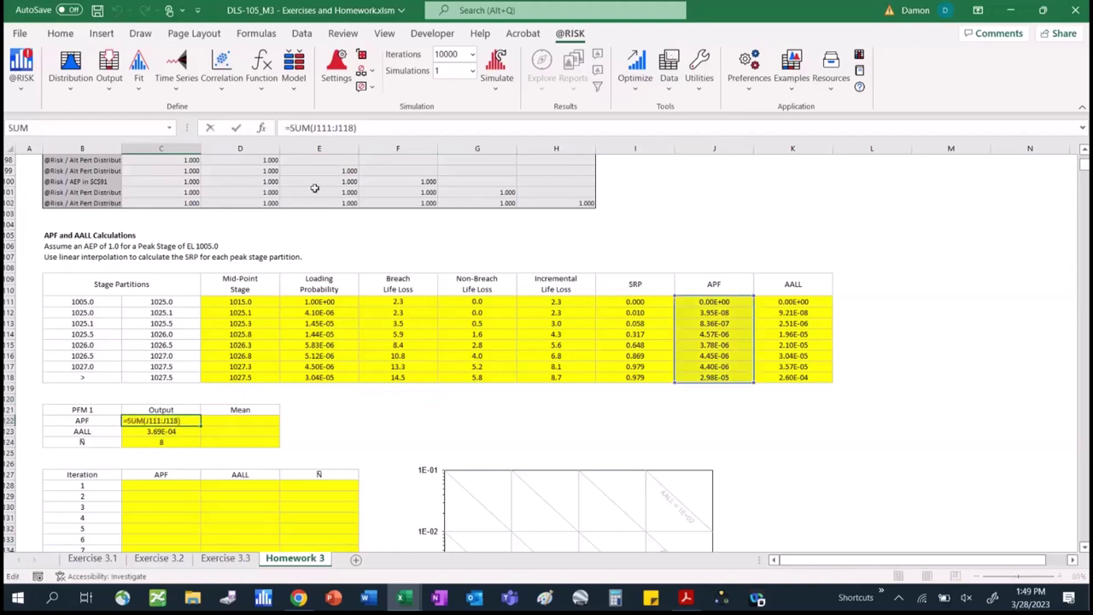
text(risk)
text(out)
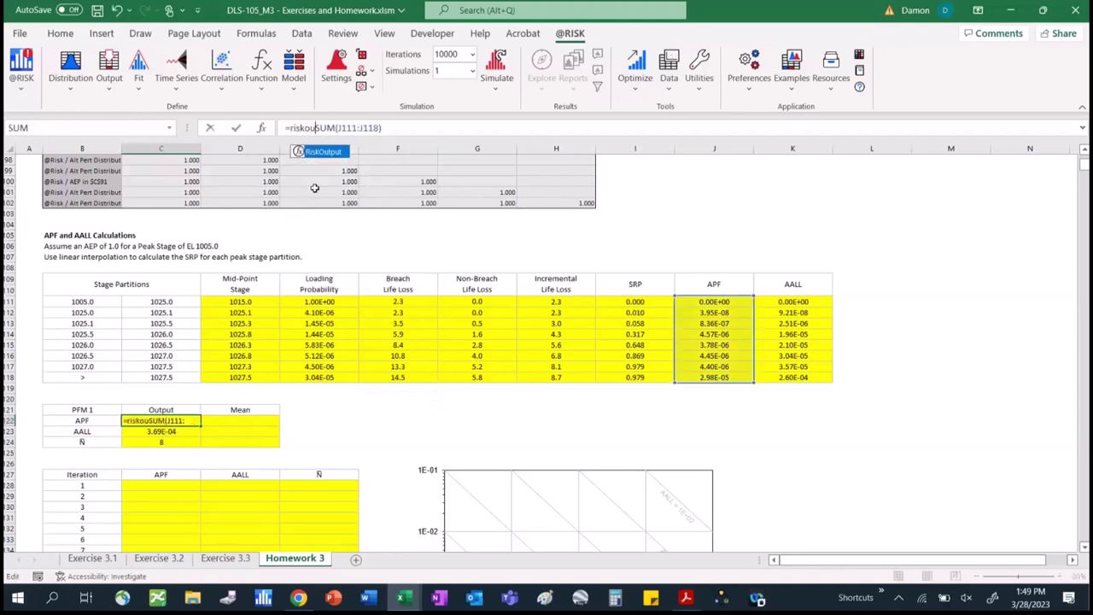
text(put())
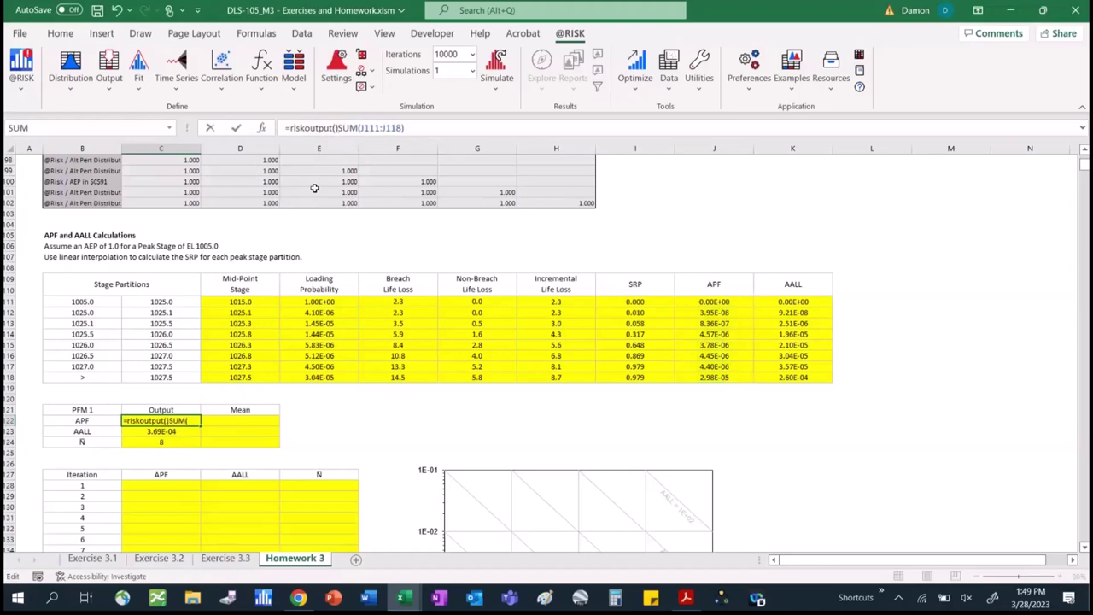
text(+)
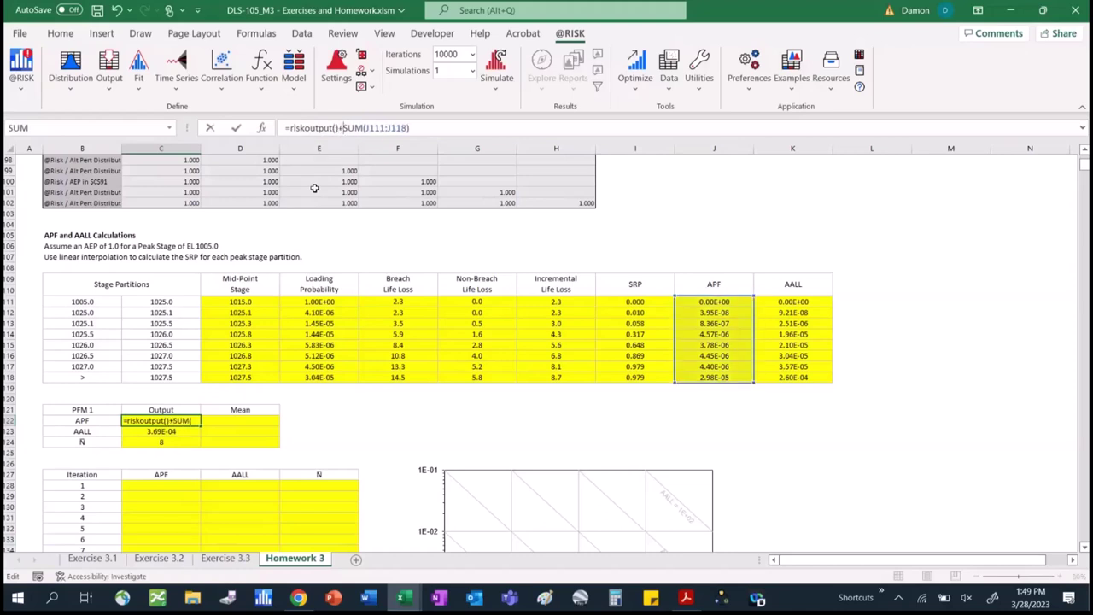
key(Return)
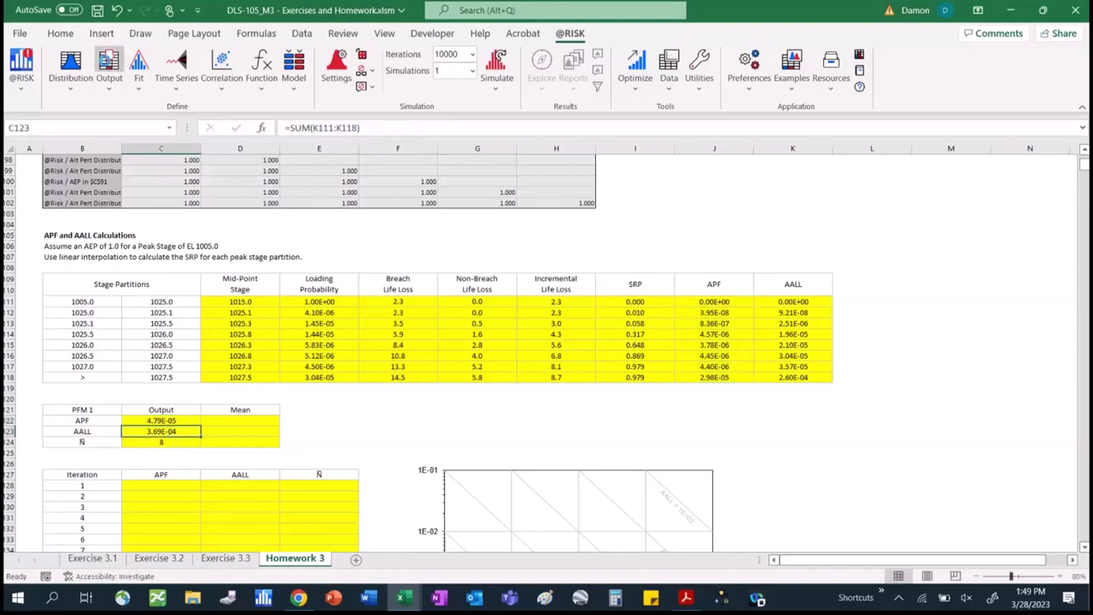
click(109, 64)
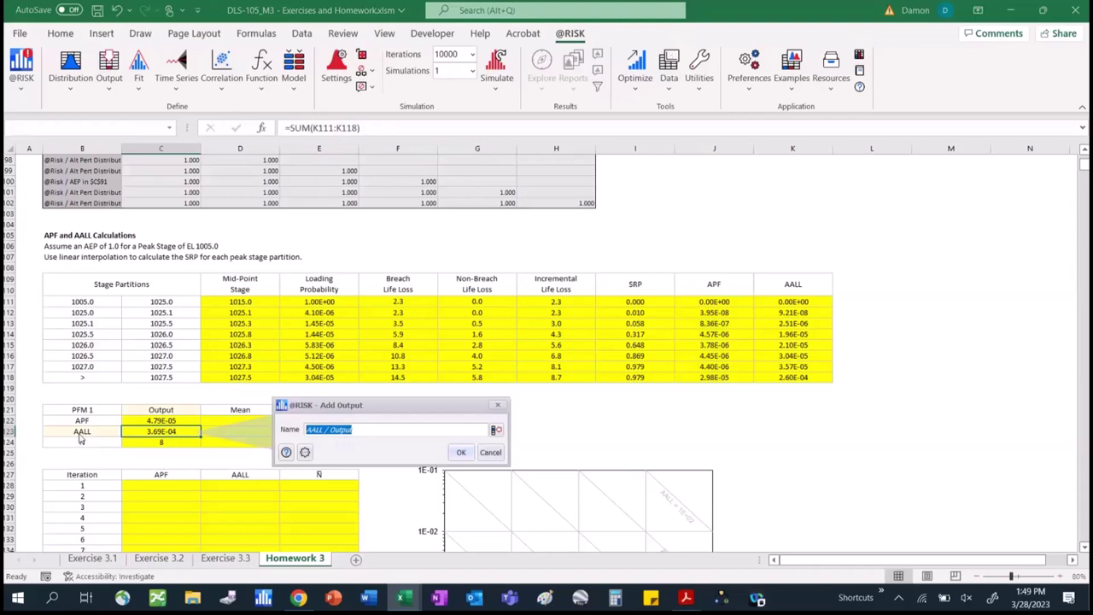
click(460, 453)
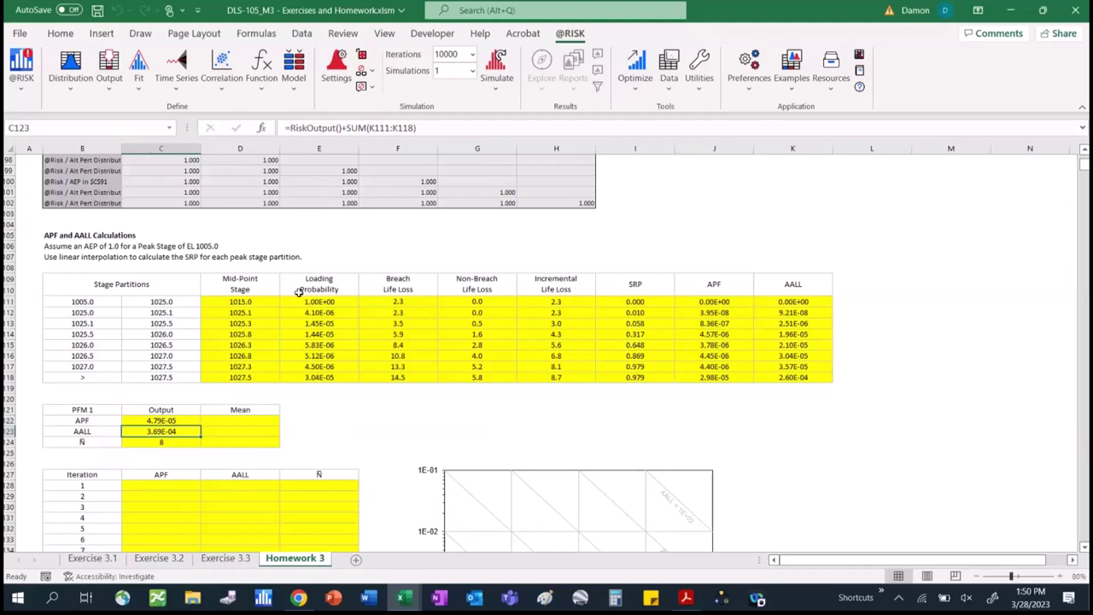
key(Down)
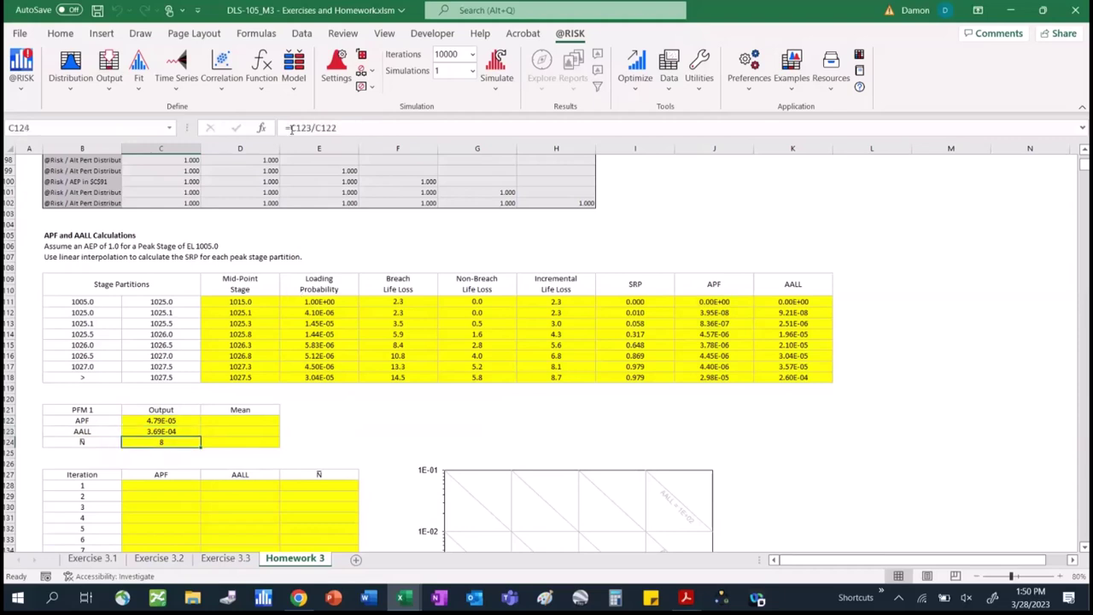
click(289, 128)
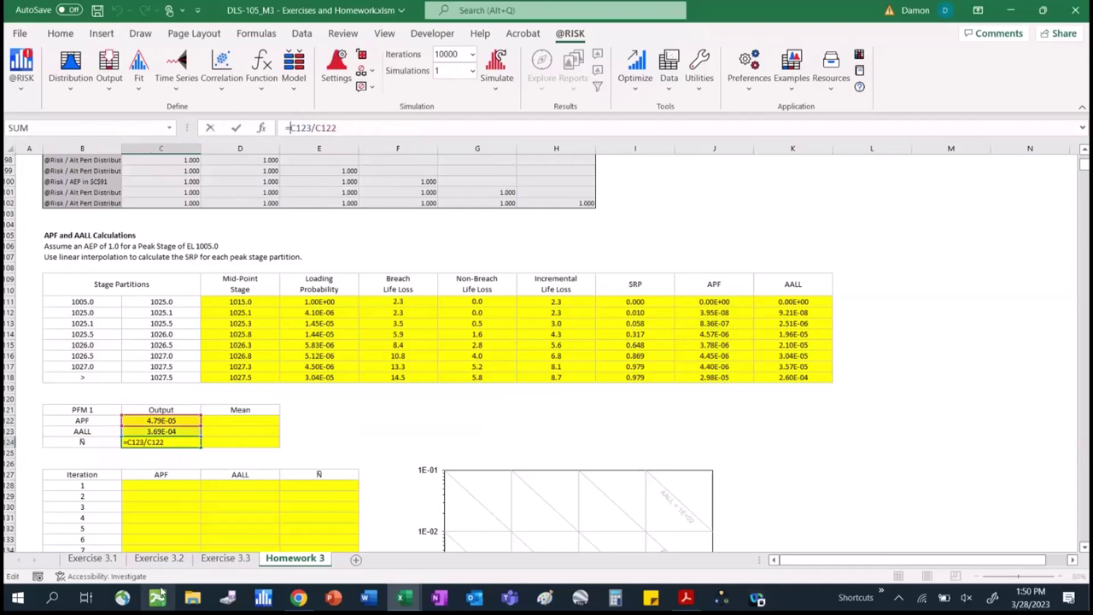
text(riskk)
key(BackSpace)
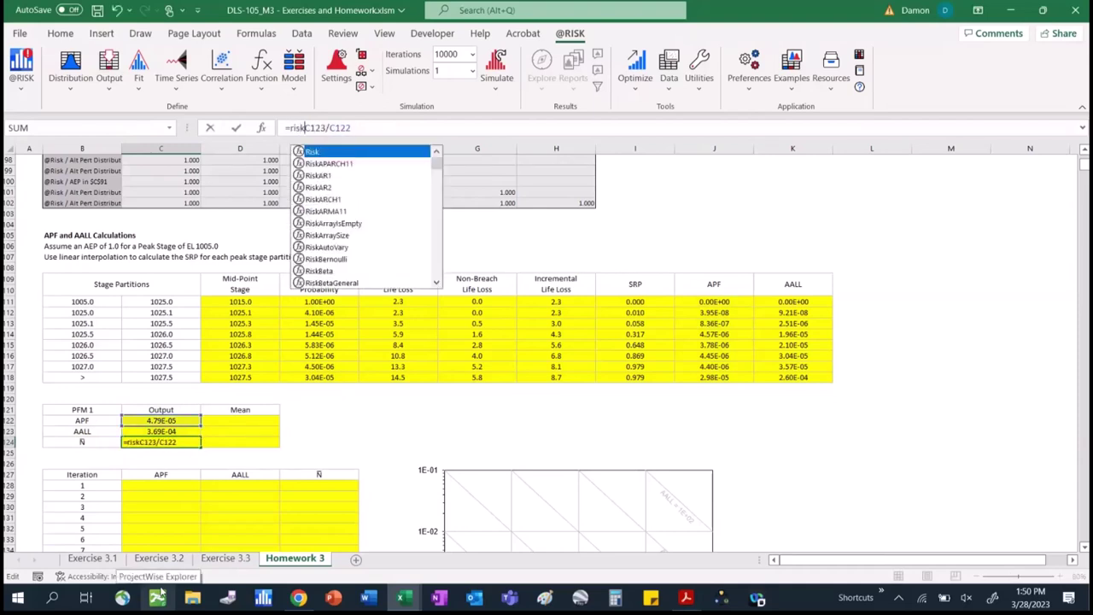
text(output())
key(Left)
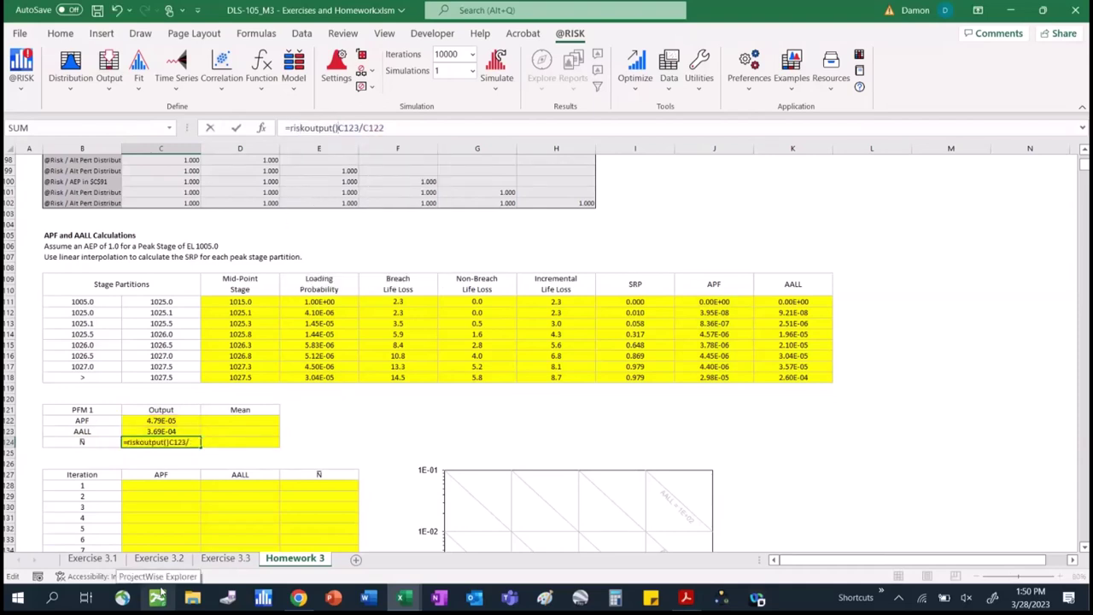
text(+)
key(Return)
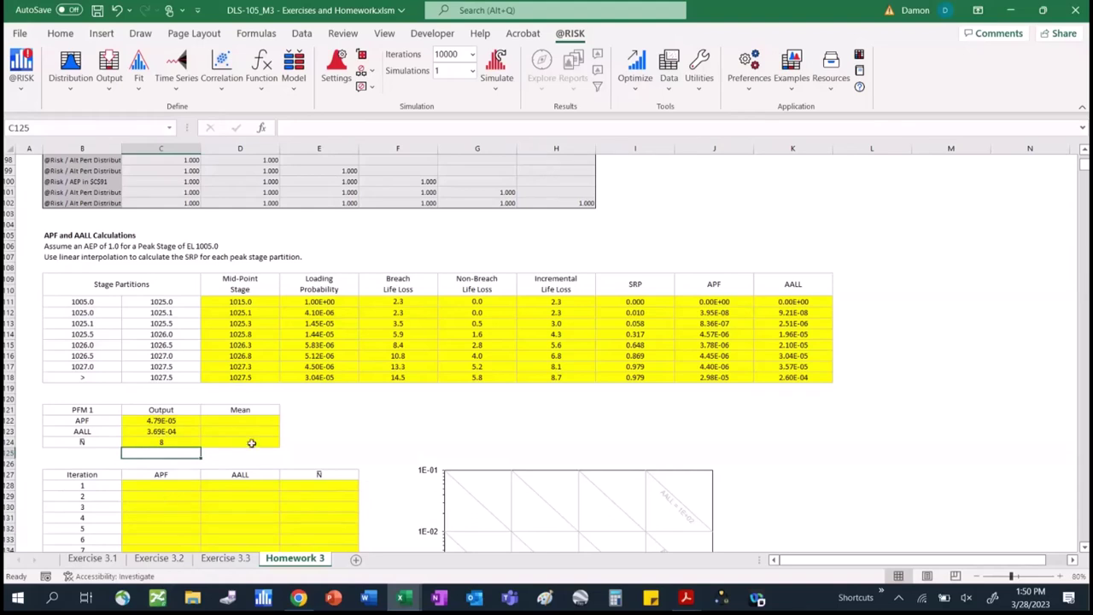
Calculate the APF mean in D122 with =RiskMean(C122) and copy the formula down to the AALL mean in D123.
click(269, 421)
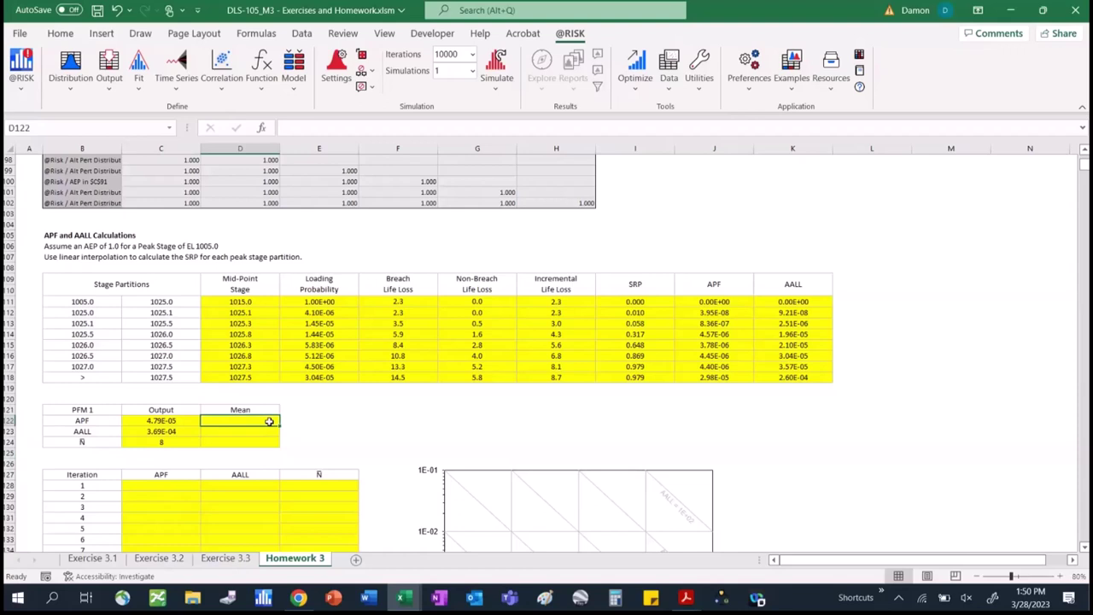
text(=riskmean)
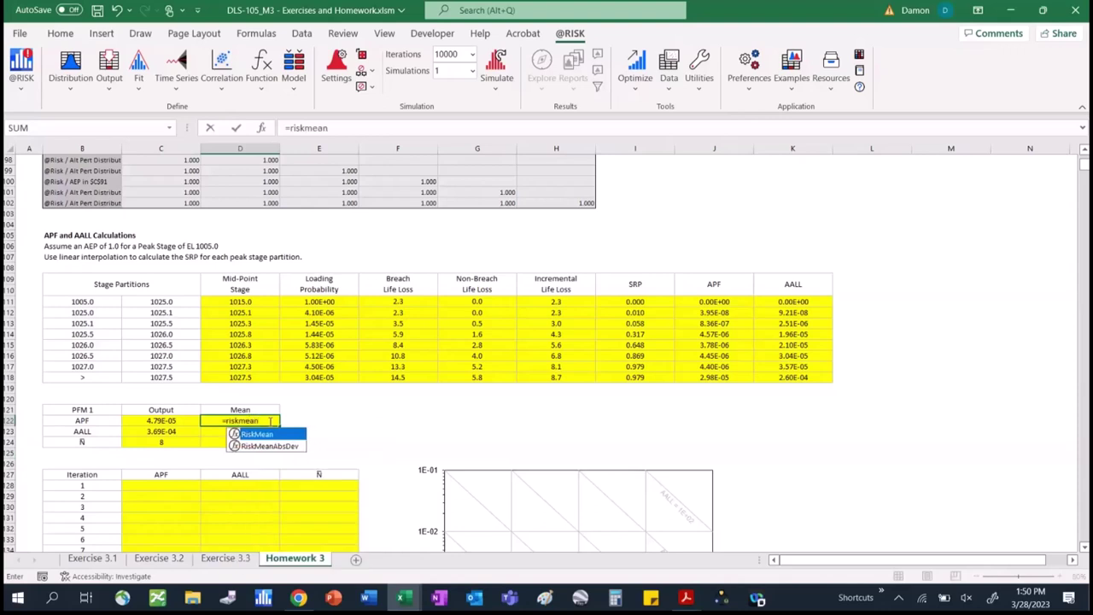
text(()
click(162, 419)
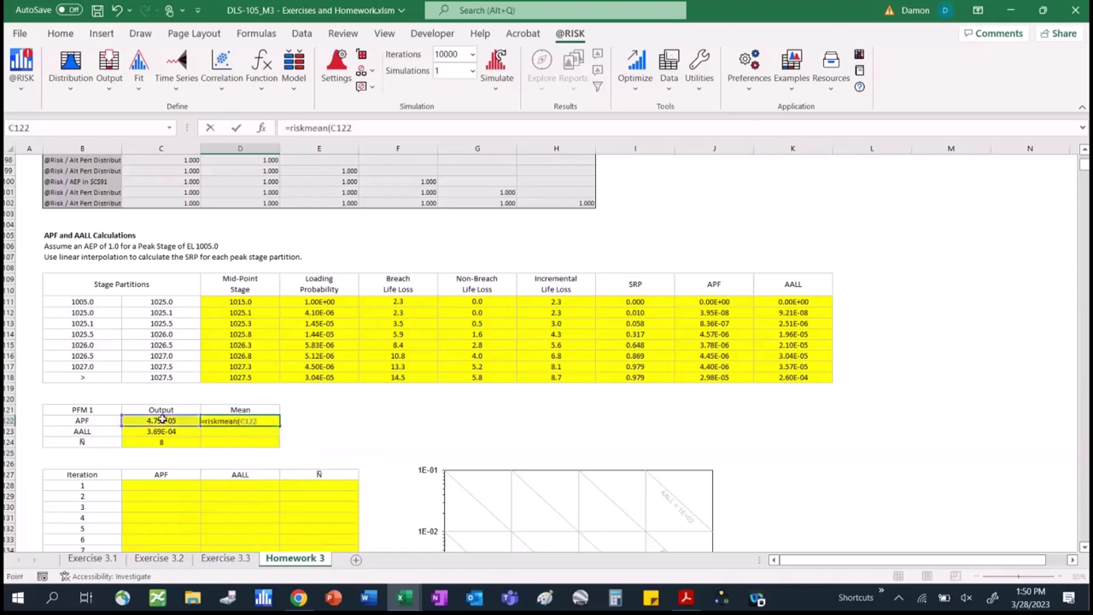
text())
key(Return)
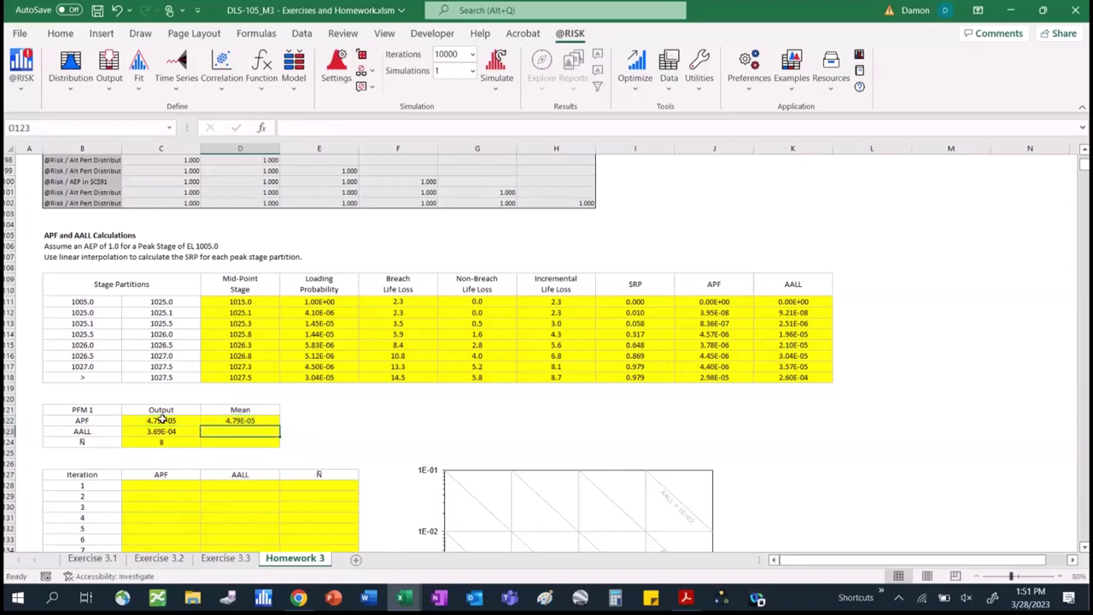
click(278, 421)
drag(281, 422, 314, 436)
Fill the Ñ mean cell D124 with green.
click(243, 440)
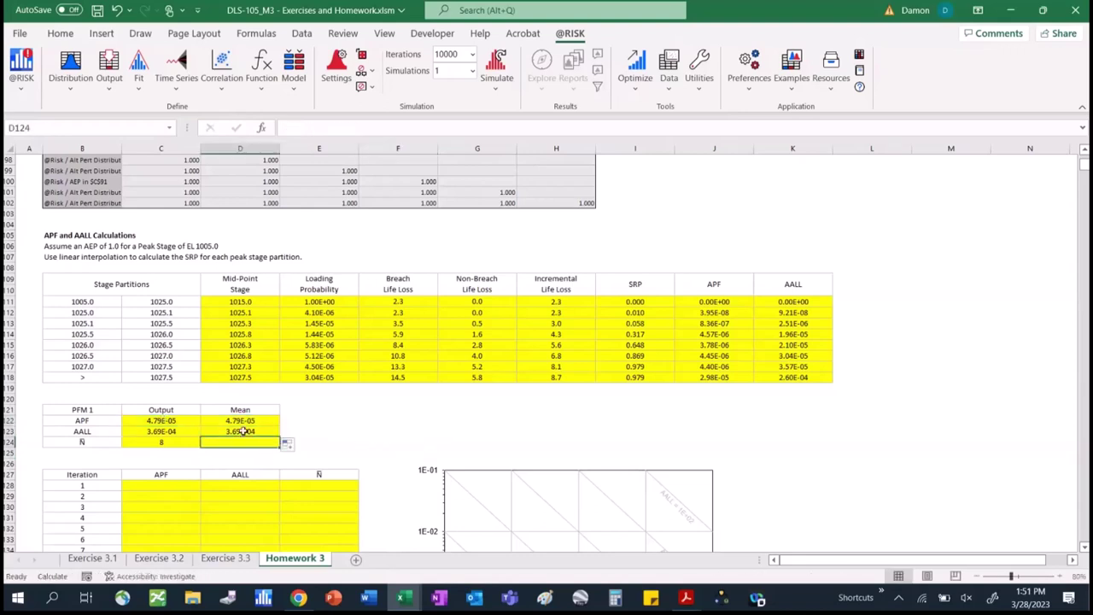
click(61, 33)
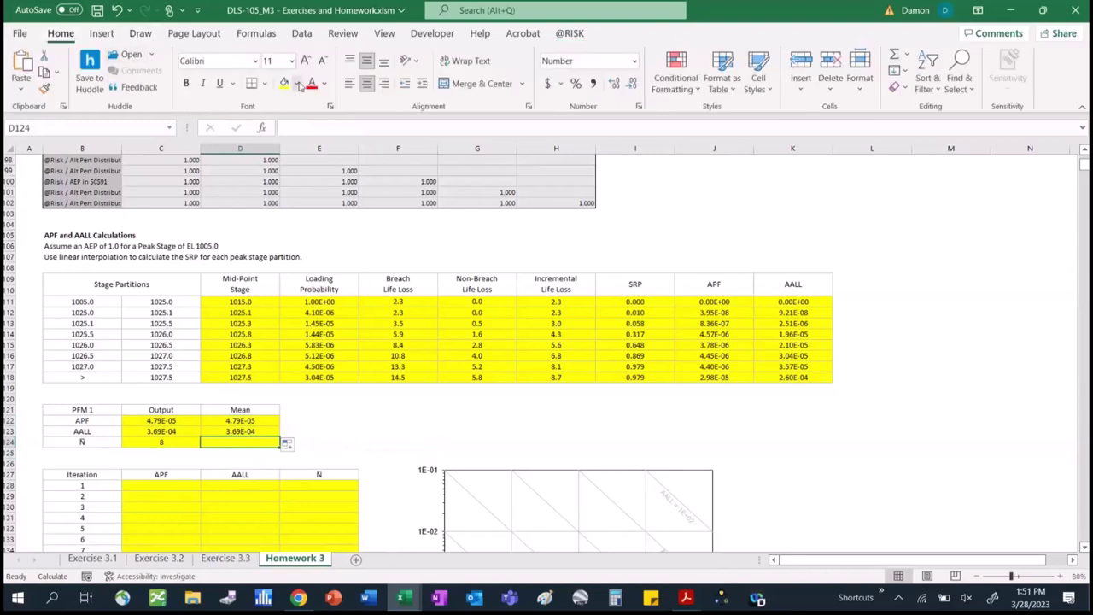
click(296, 83)
click(338, 217)
click(388, 408)
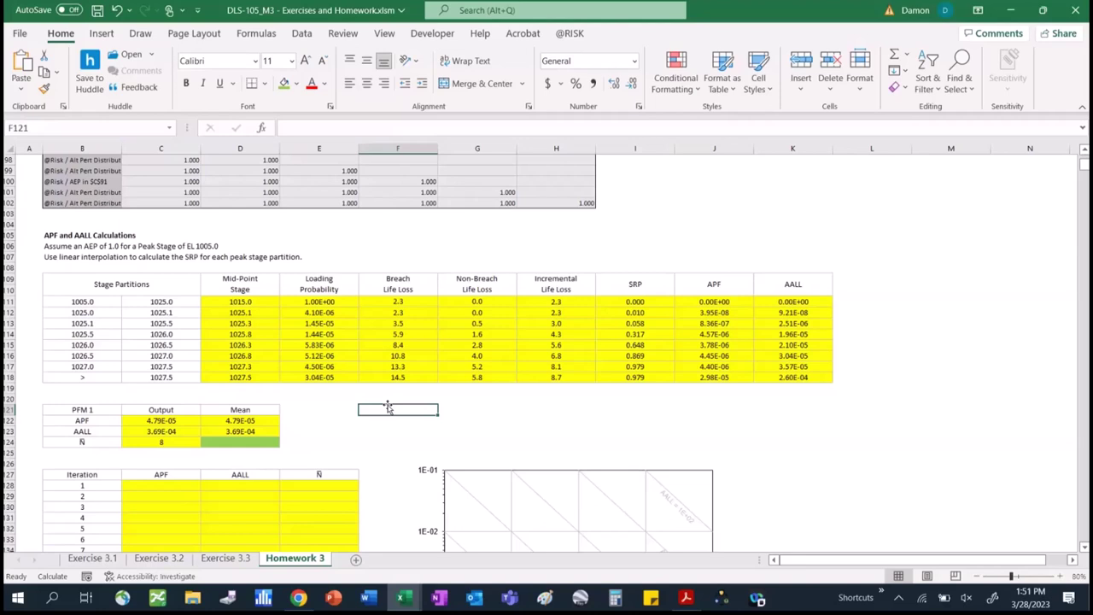
Calculate the Ñ mean in D124 as mean AALL divided by mean APF with =D123/D122.
click(242, 443)
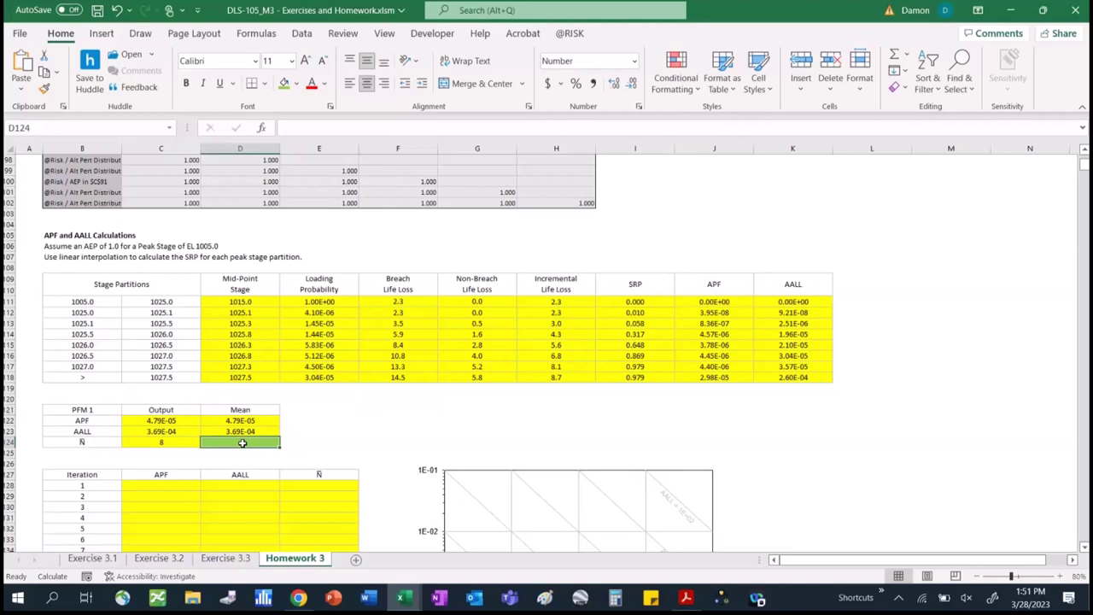
text(=)
key(Up)
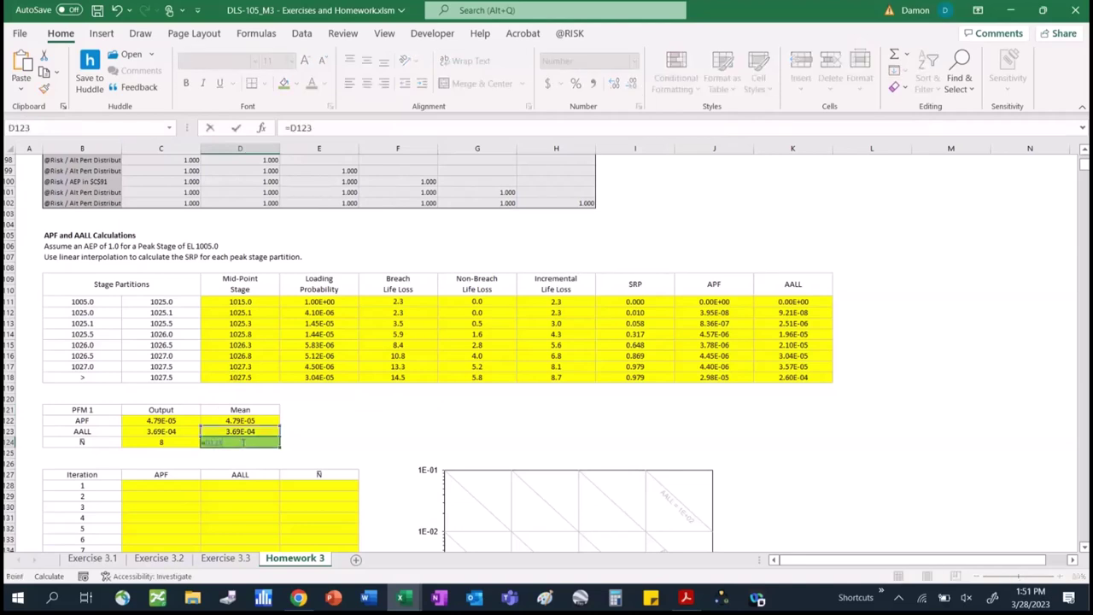
text(/)
key(Up)
key(Up)
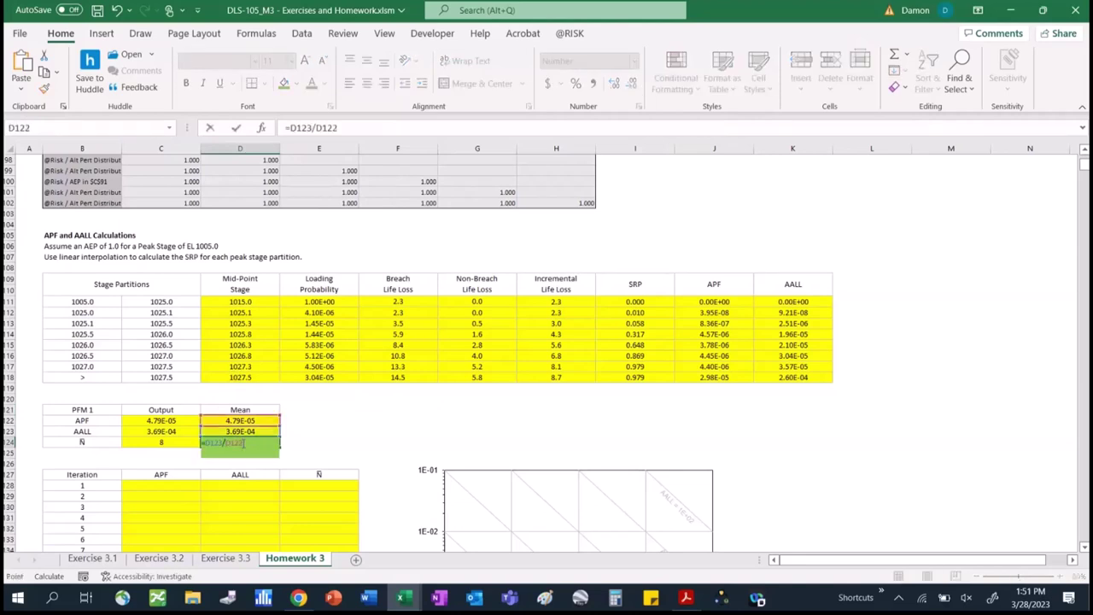
key(Return)
Change the fill of the Ñ mean cell D124 back to yellow.
click(265, 440)
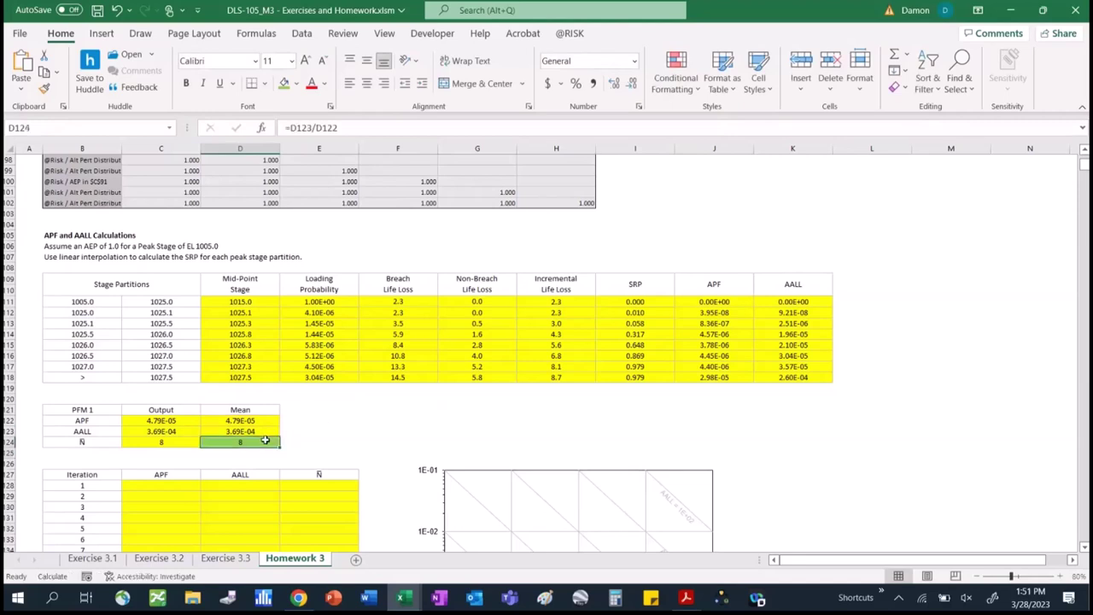
click(296, 83)
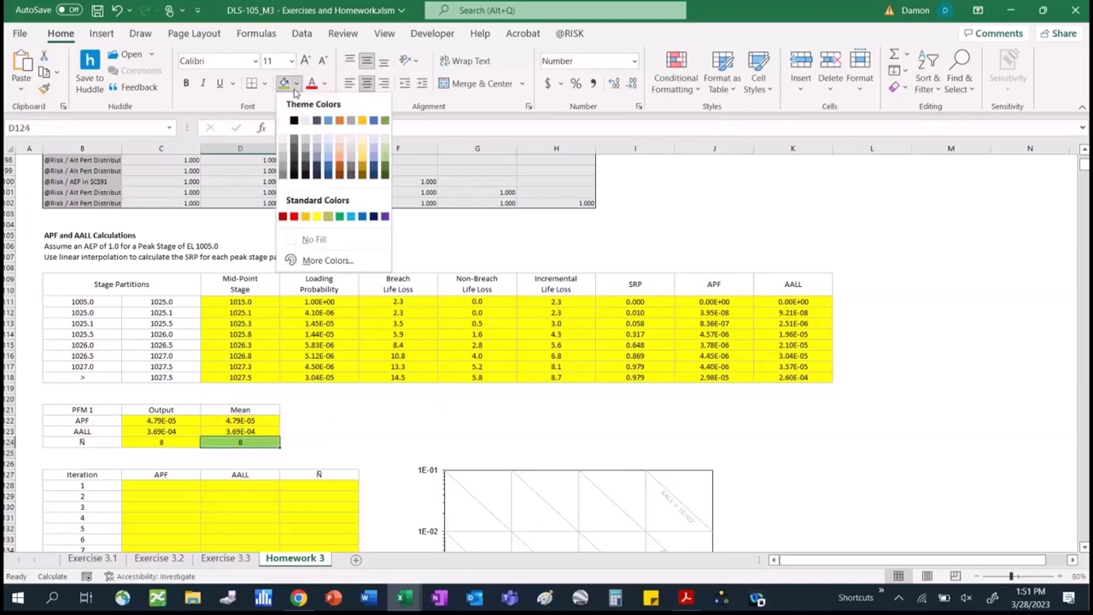
click(315, 218)
click(332, 451)
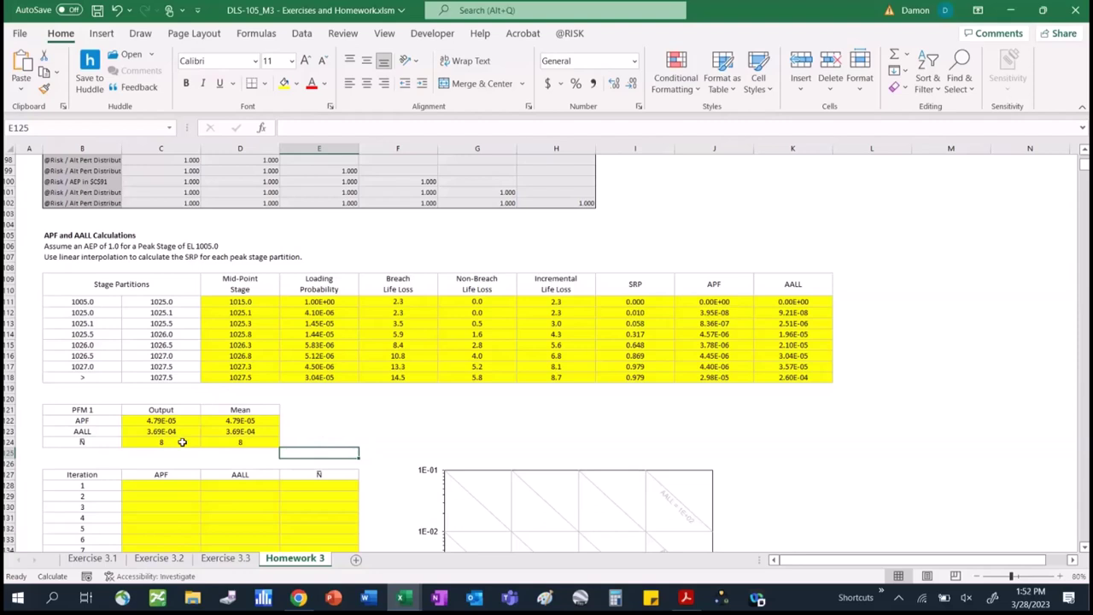
Examine the APF and AALL mean cells and the iteration table and f-N chart below them.
drag(255, 419, 252, 430)
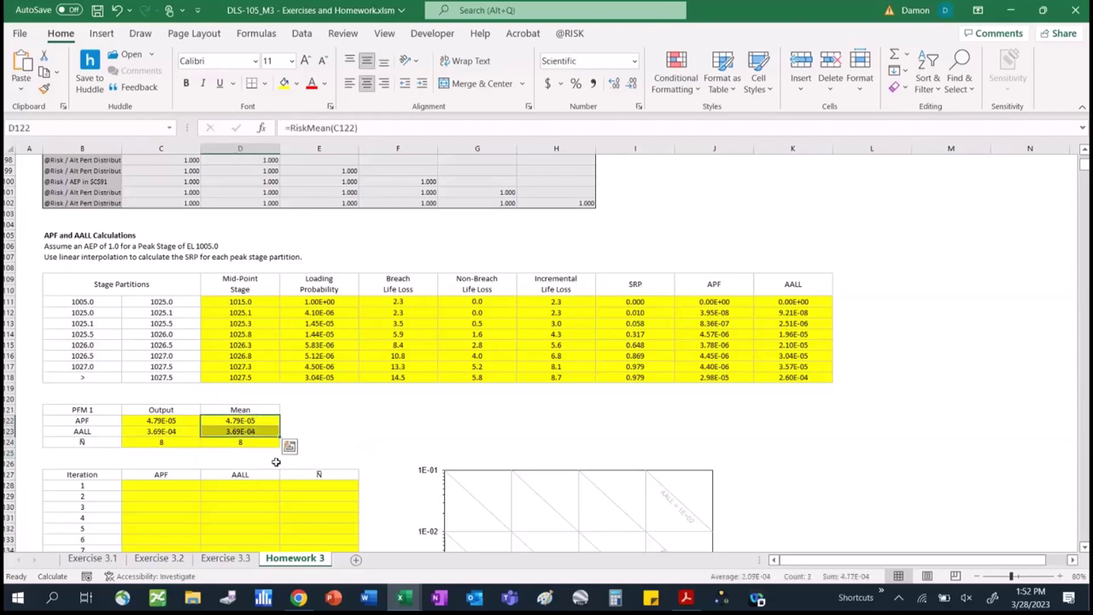
click(354, 424)
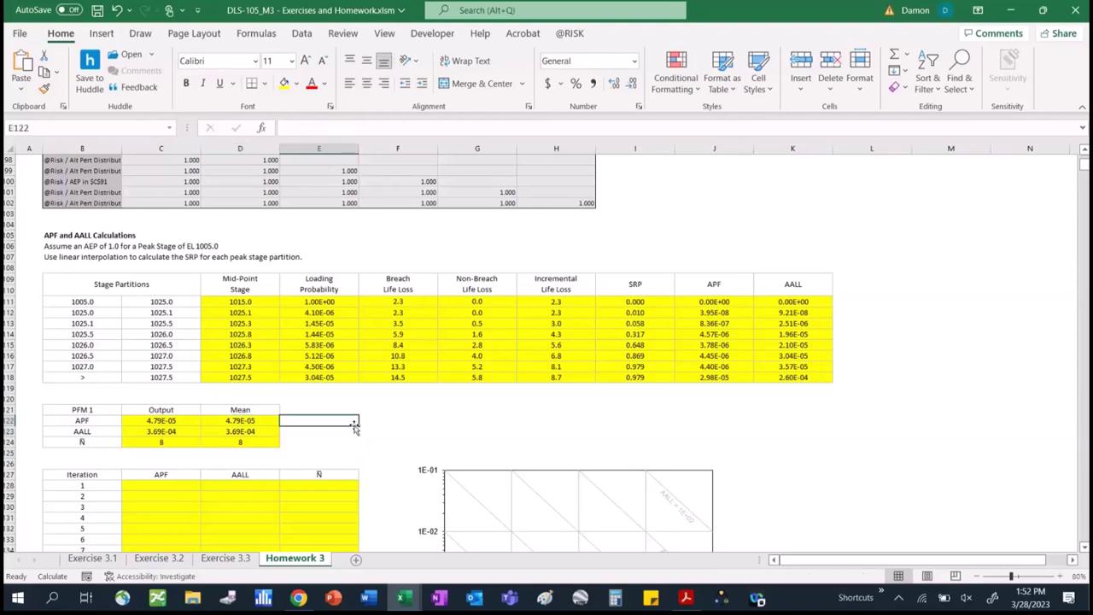
key(Down)
key(Down)
key(Down)
key(Down)
key(Down)
key(Down)
key(Down)
key(Down)
key(Down)
key(Down)
key(Down)
key(Down)
key(Down)
key(Down)
key(Down)
key(Down)
key(Down)
key(Down)
key(Down)
key(Down)
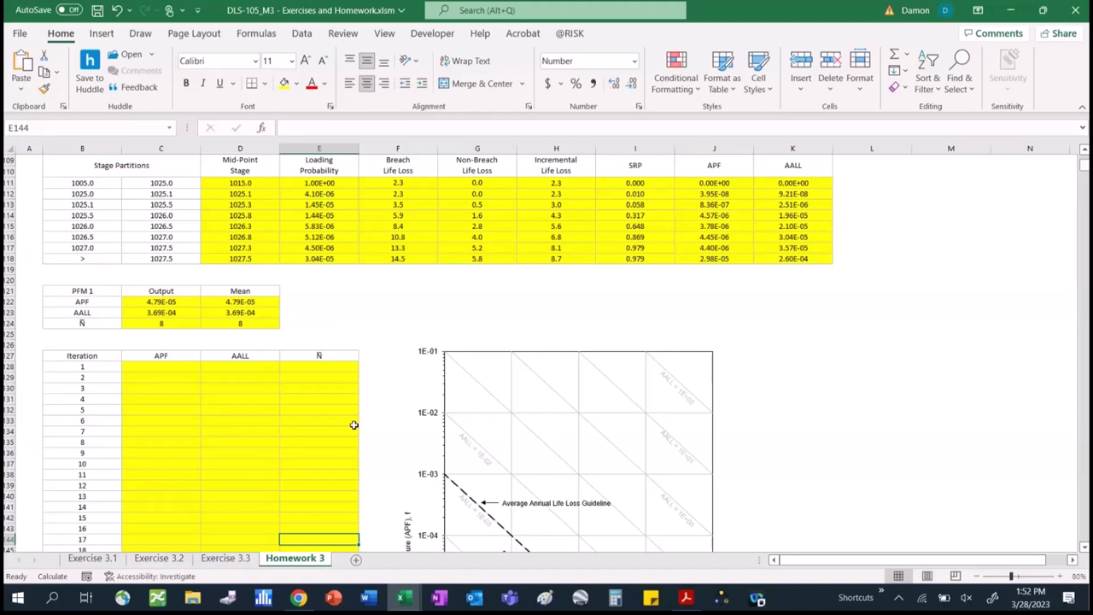
click(569, 34)
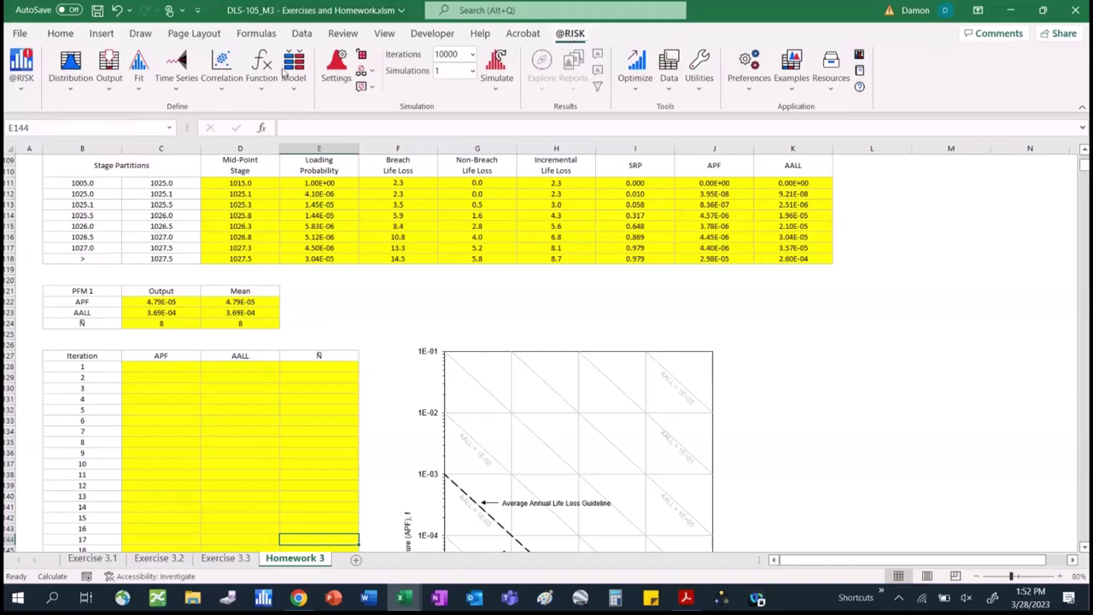
click(346, 63)
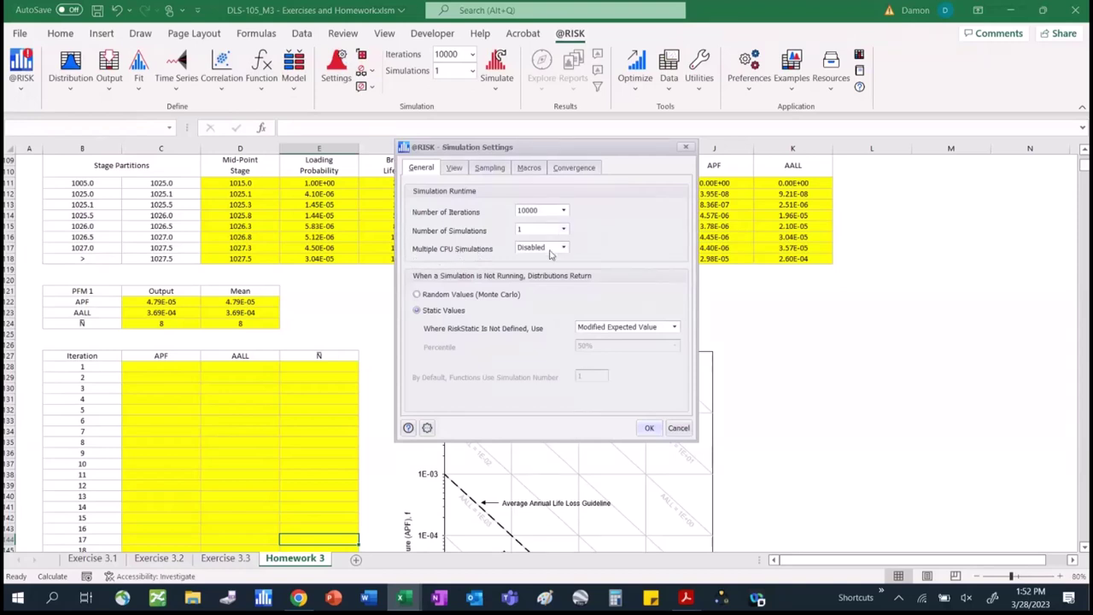
click(513, 171)
click(489, 168)
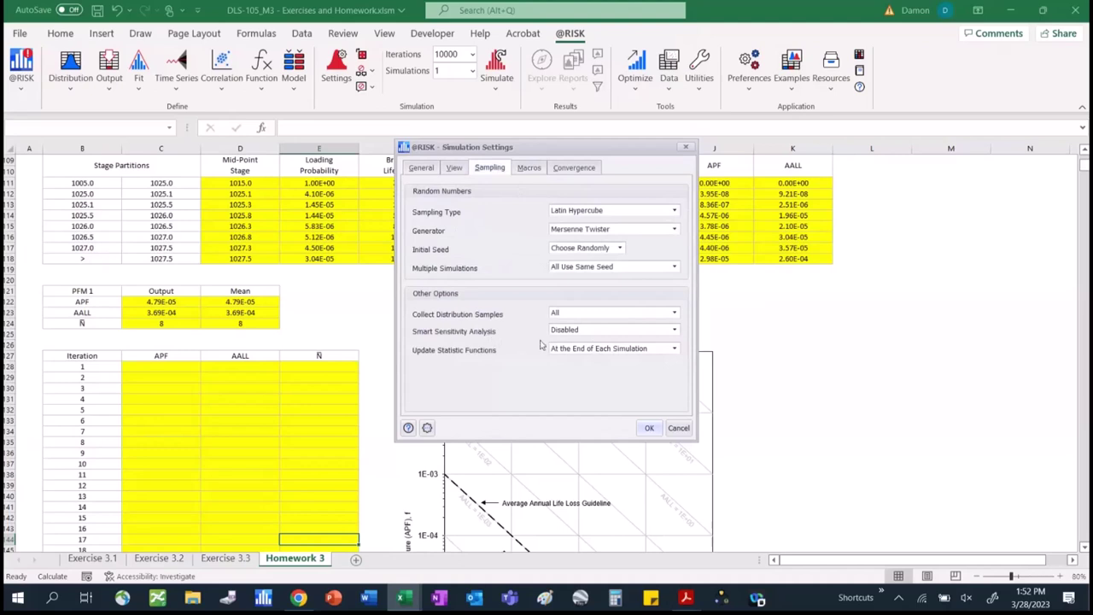
click(429, 169)
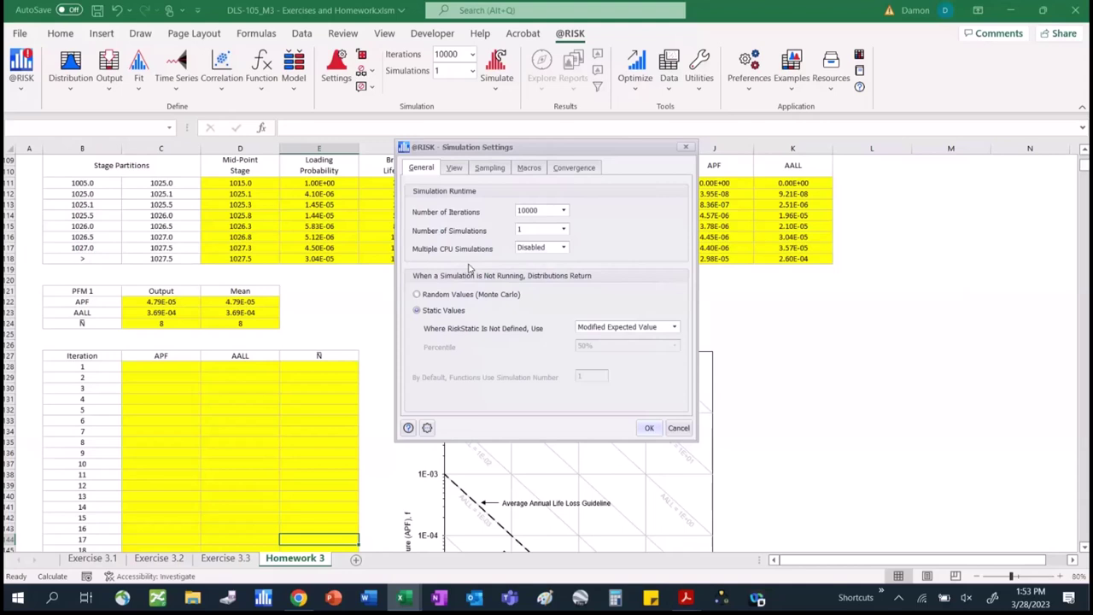
click(648, 430)
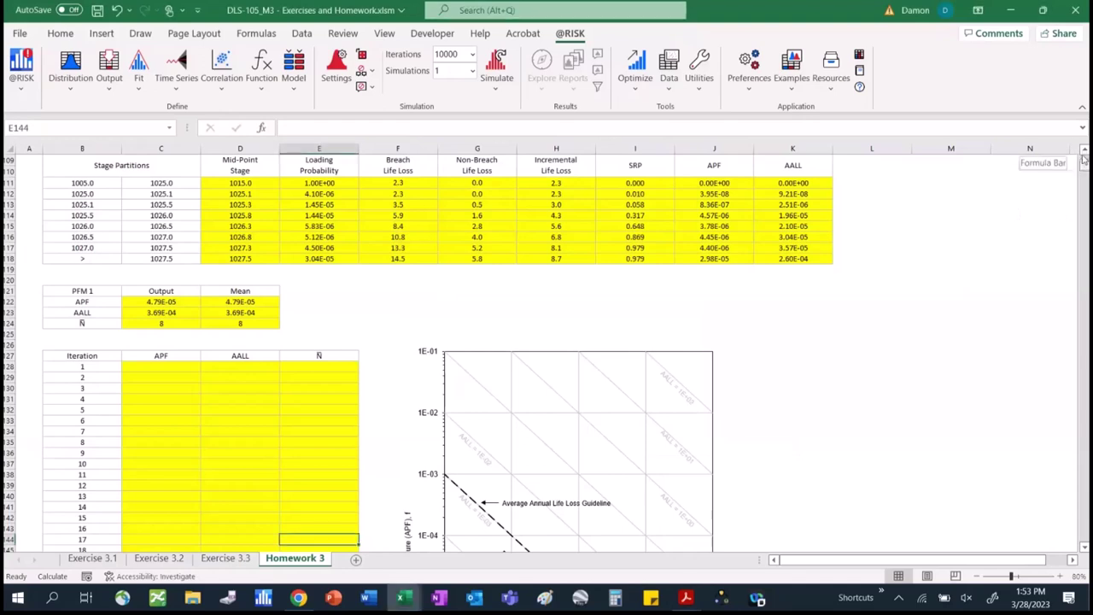
drag(1083, 157, 1083, 154)
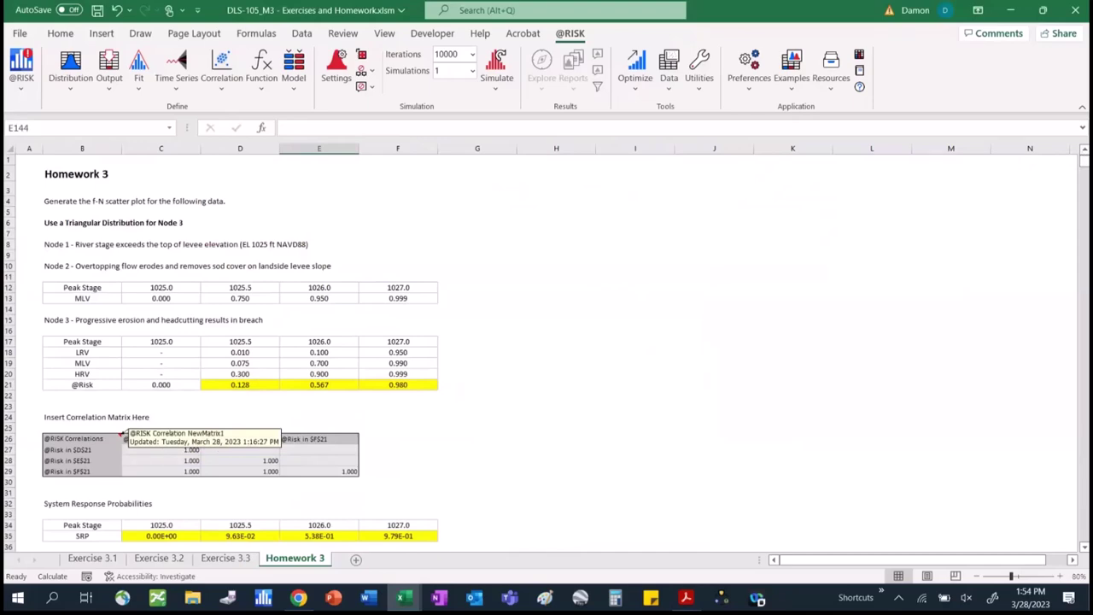
scroll(218, 450, down, 20)
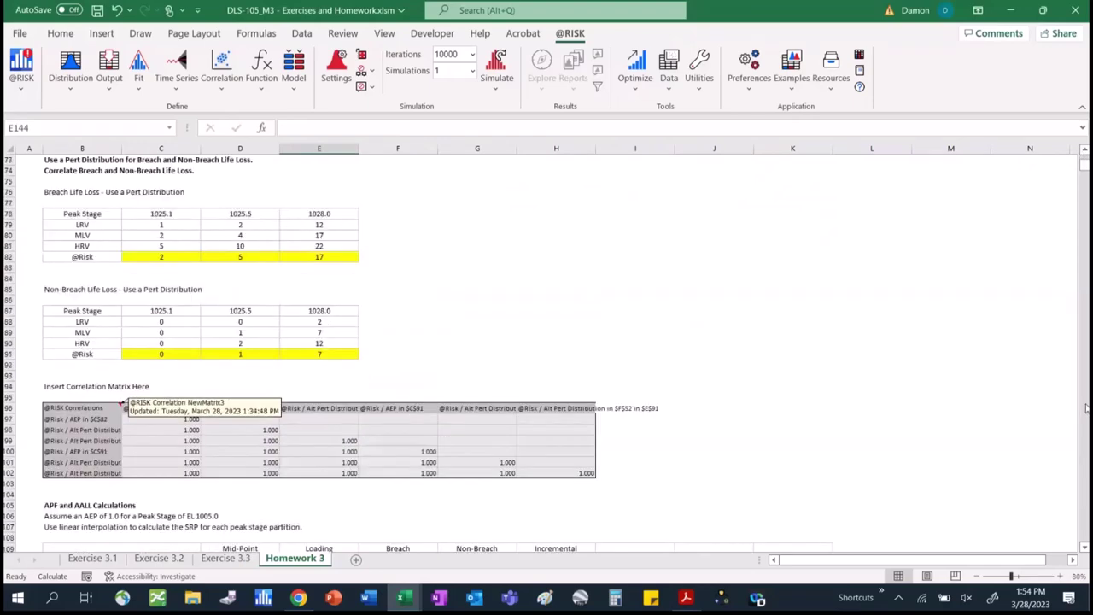
click(83, 429)
key(ctrl+Down)
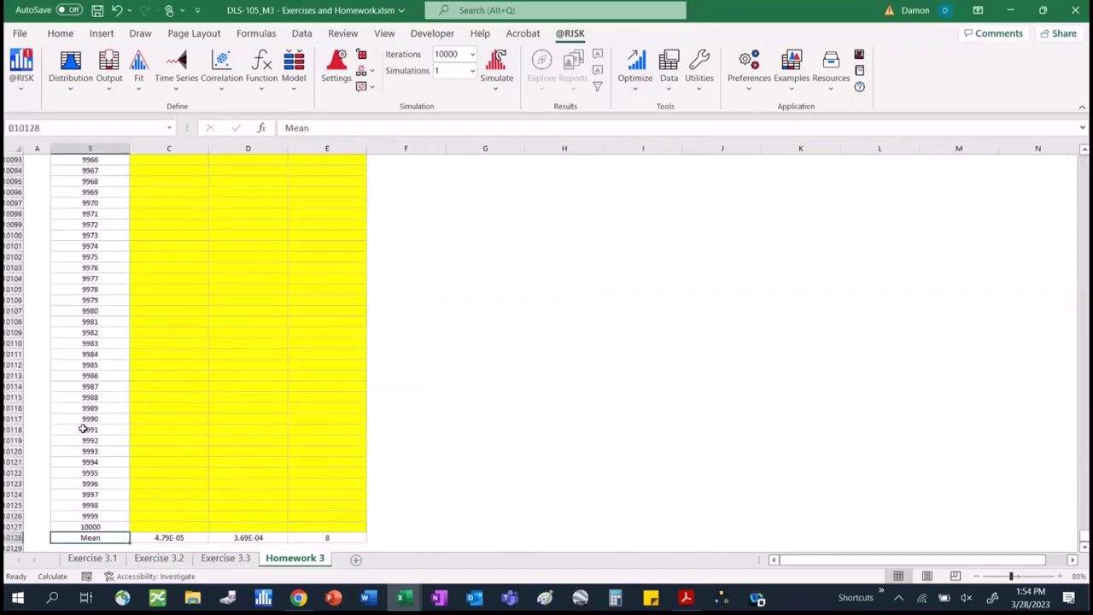
key(ctrl+Up)
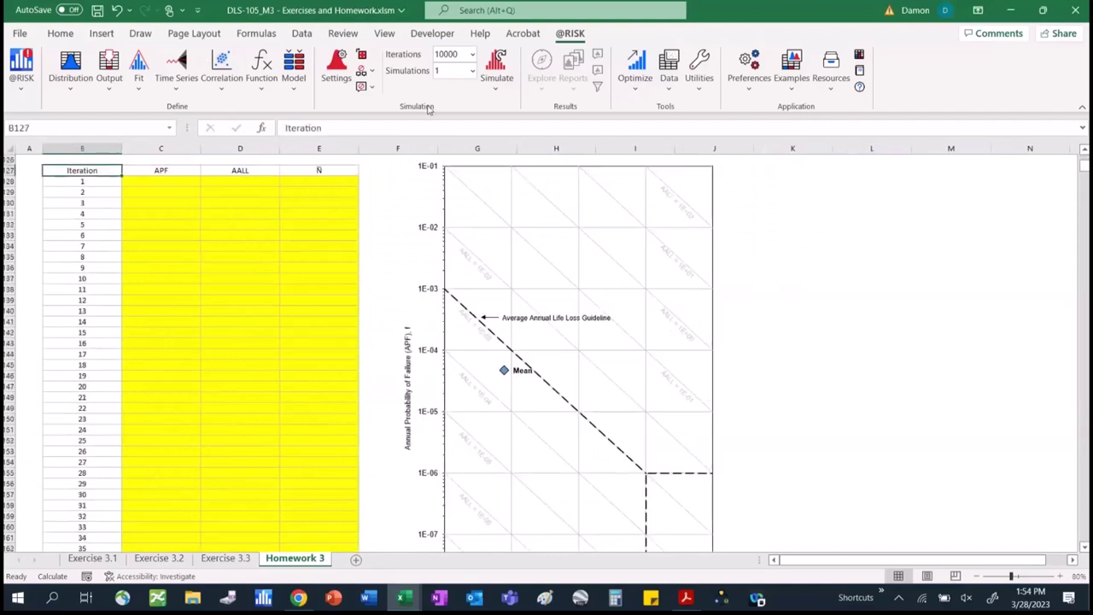
click(500, 60)
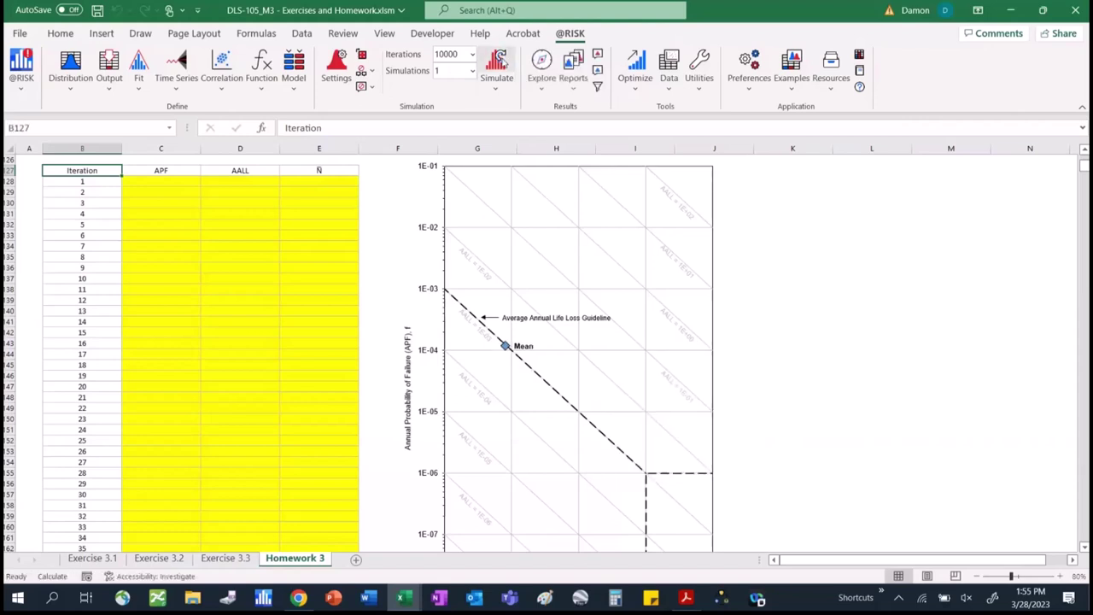
click(1084, 153)
scroll(1084, 153, up, 5)
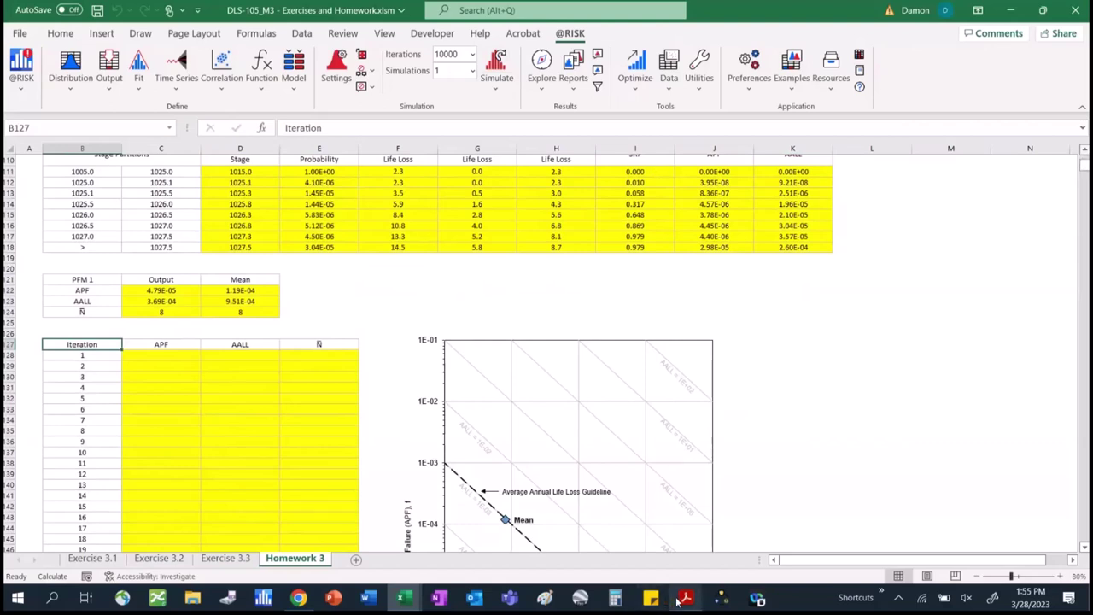
Switch to the DLS-105_M3 - Presentation.pdf document in Adobe Acrobat.
mouse_move(679, 601)
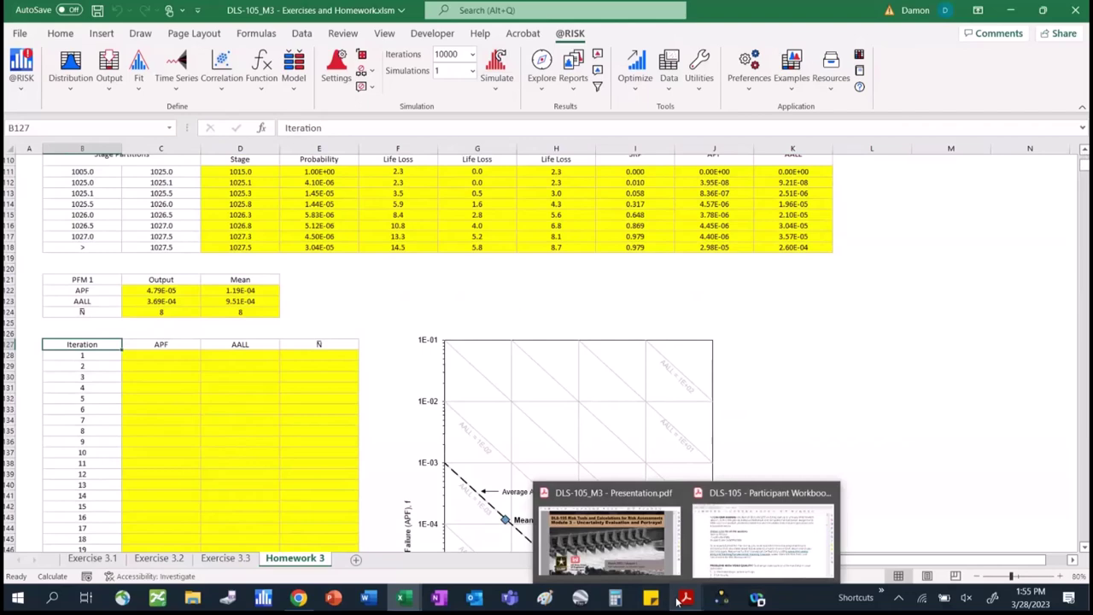
click(616, 543)
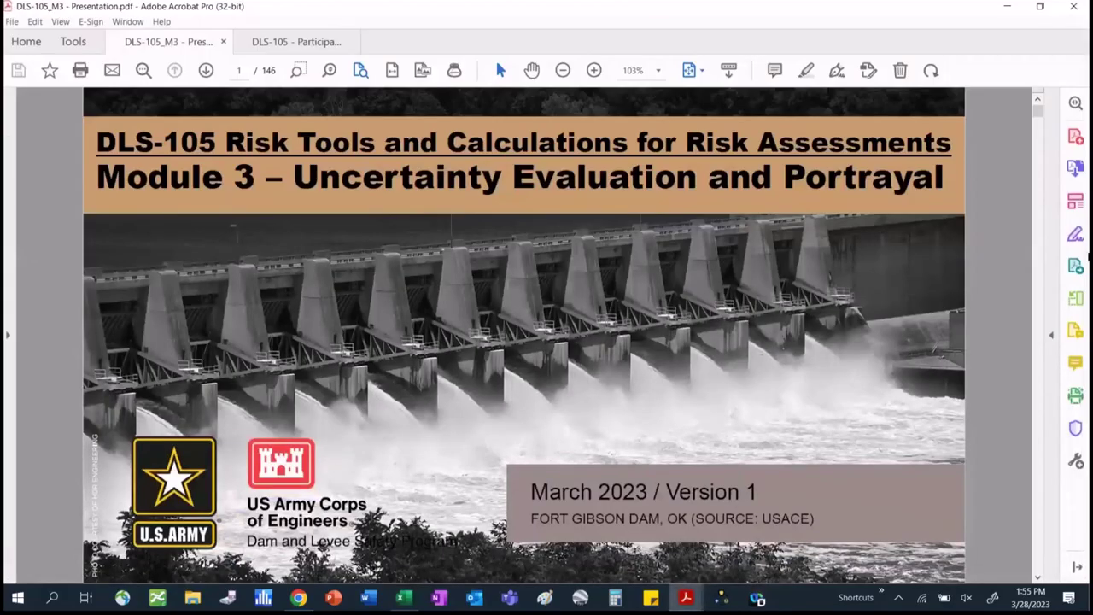
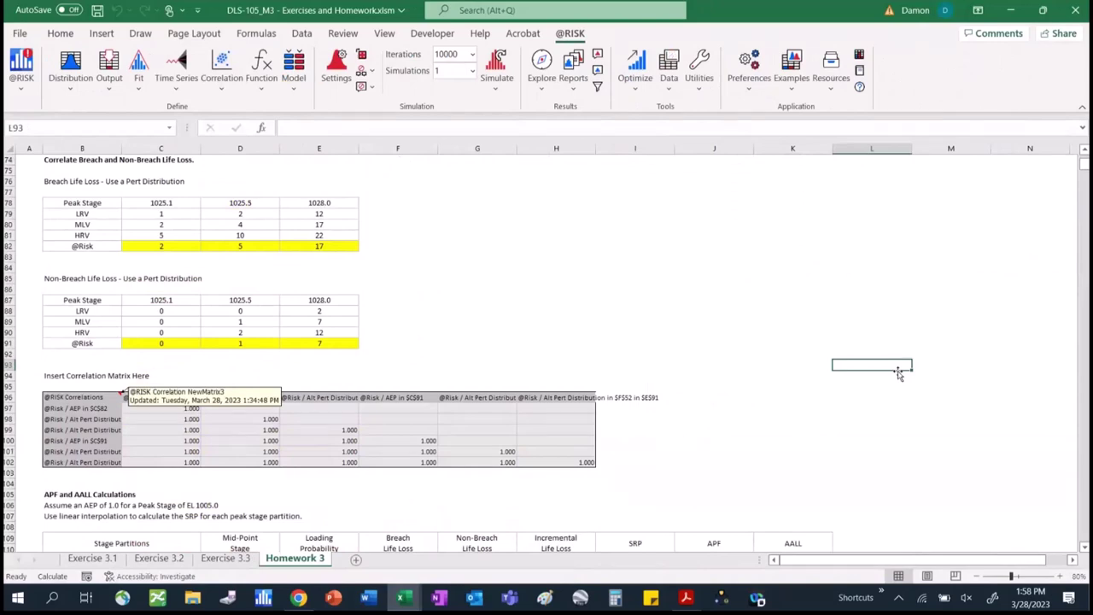
Review the APF and AALL calculation table, the PFM 1 results, the correlation matrix and the life loss tables on the Homework 3 sheet.
key(Page_Down)
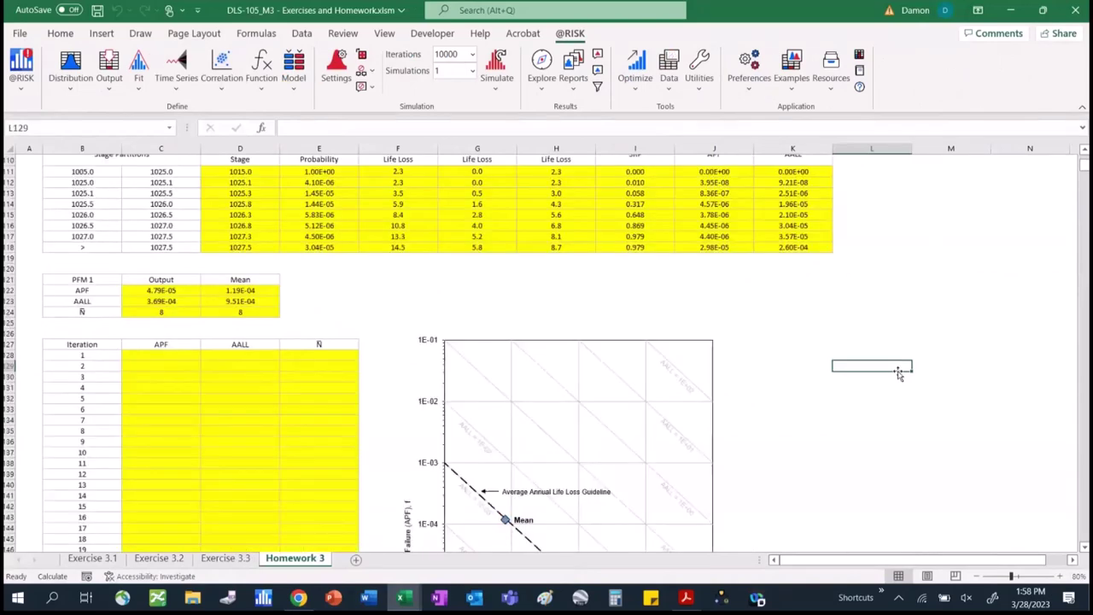
key(Up)
key(Up)
key(Up)
key(Up)
key(Up)
key(Up)
key(Up)
key(Up)
key(Up)
key(Up)
key(Up)
key(Up)
key(Up)
key(Up)
key(Up)
key(Up)
key(Up)
key(Up)
key(Up)
key(Up)
key(Up)
key(Up)
key(Up)
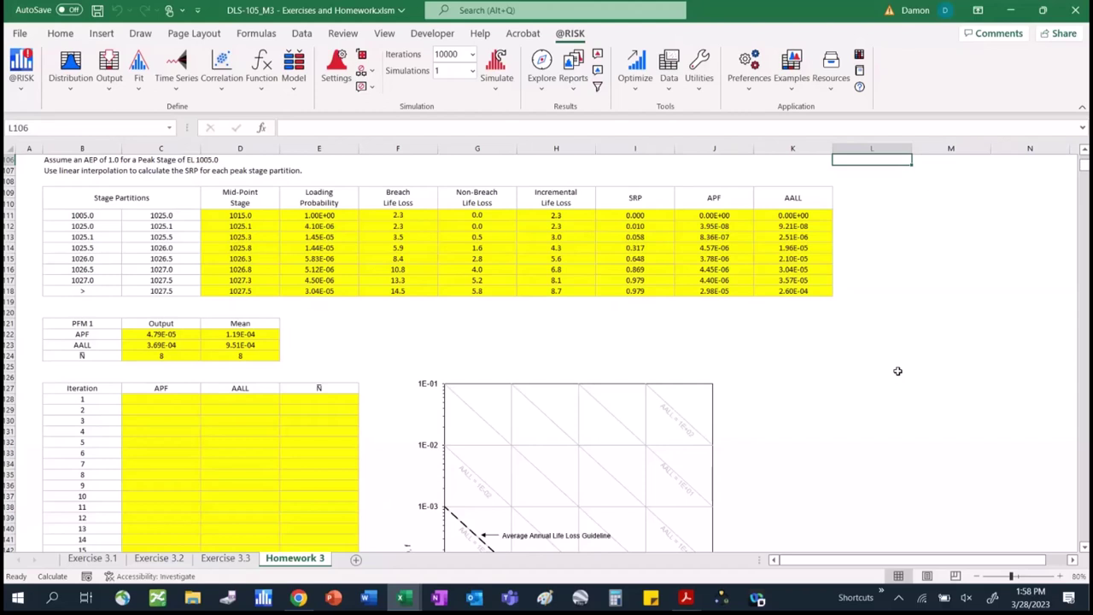
click(1084, 150)
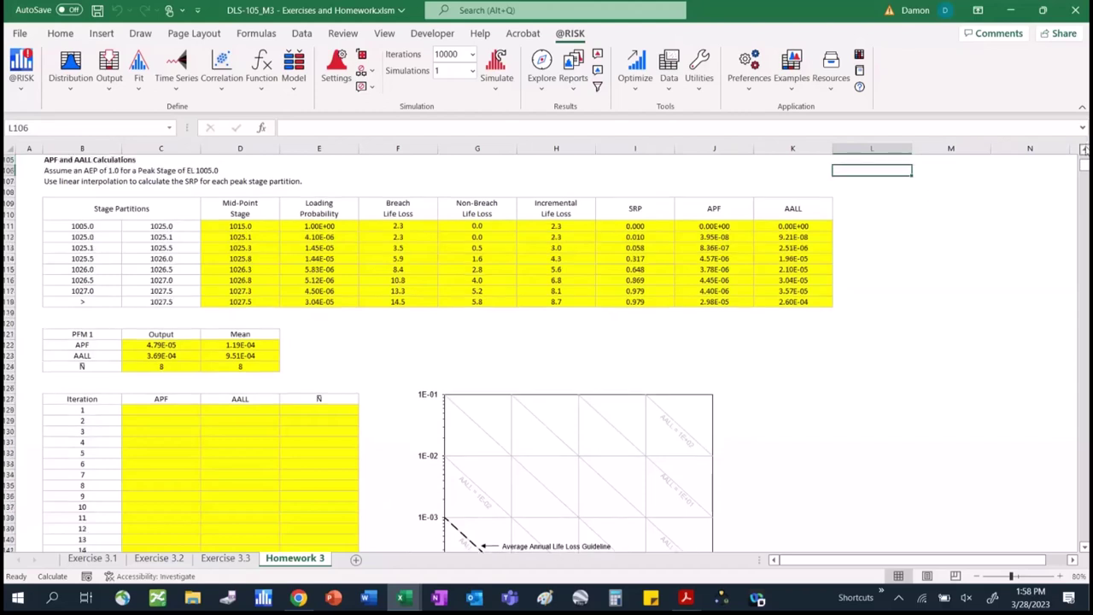
scroll(1084, 149, up, 6)
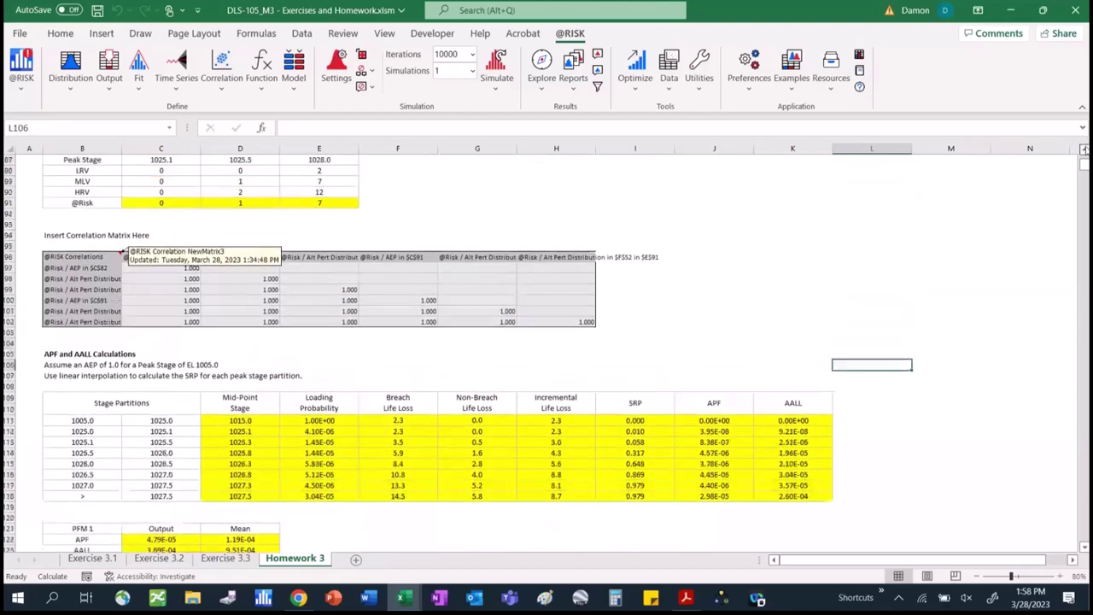
scroll(1084, 149, up, 2)
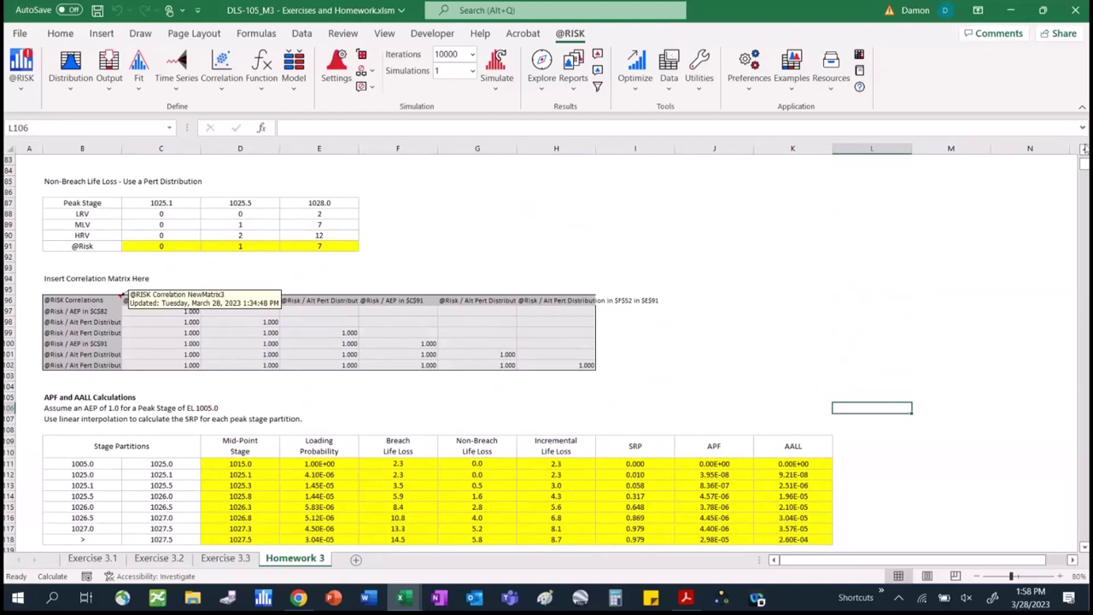
scroll(1085, 151, up, 2)
scroll(546, 350, up, 1)
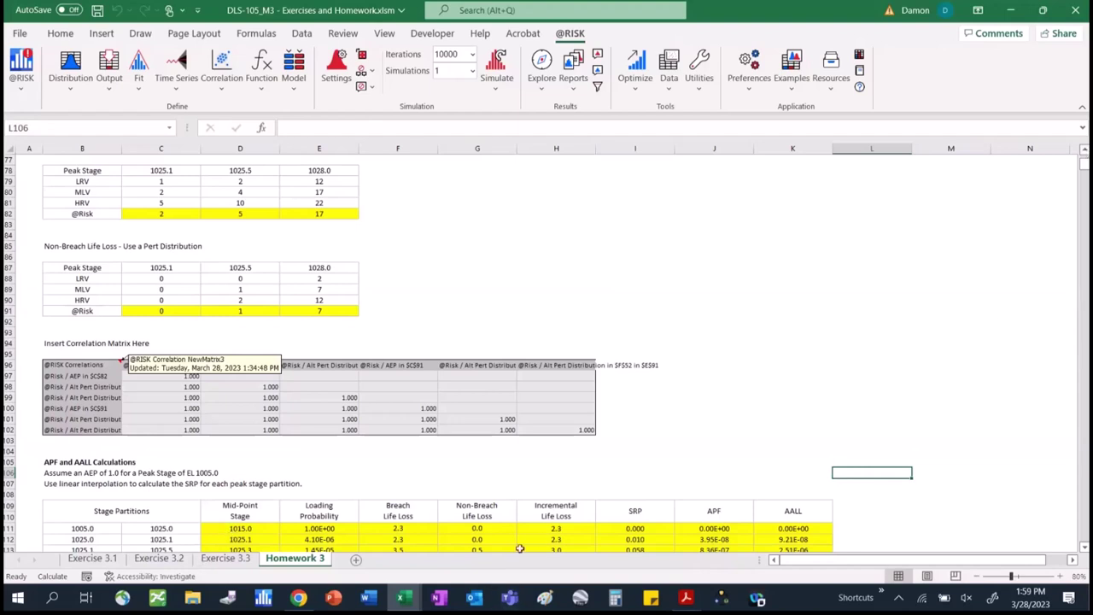
Inspect the incremental and breach life loss and SRP formulas in row 111, plus the PFM 1 results and f-N chart.
click(567, 526)
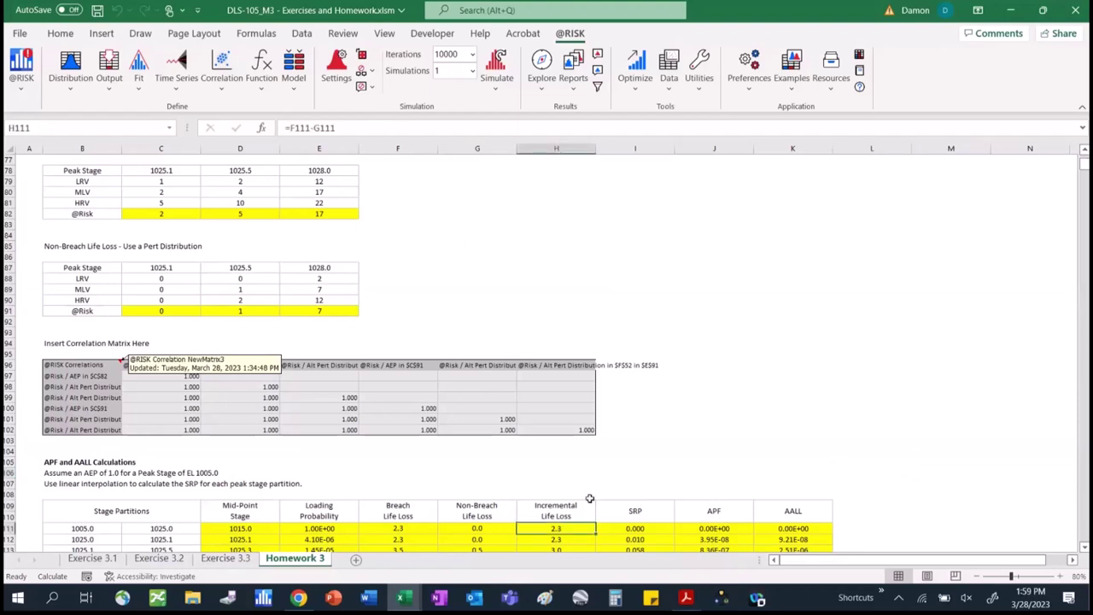
click(422, 524)
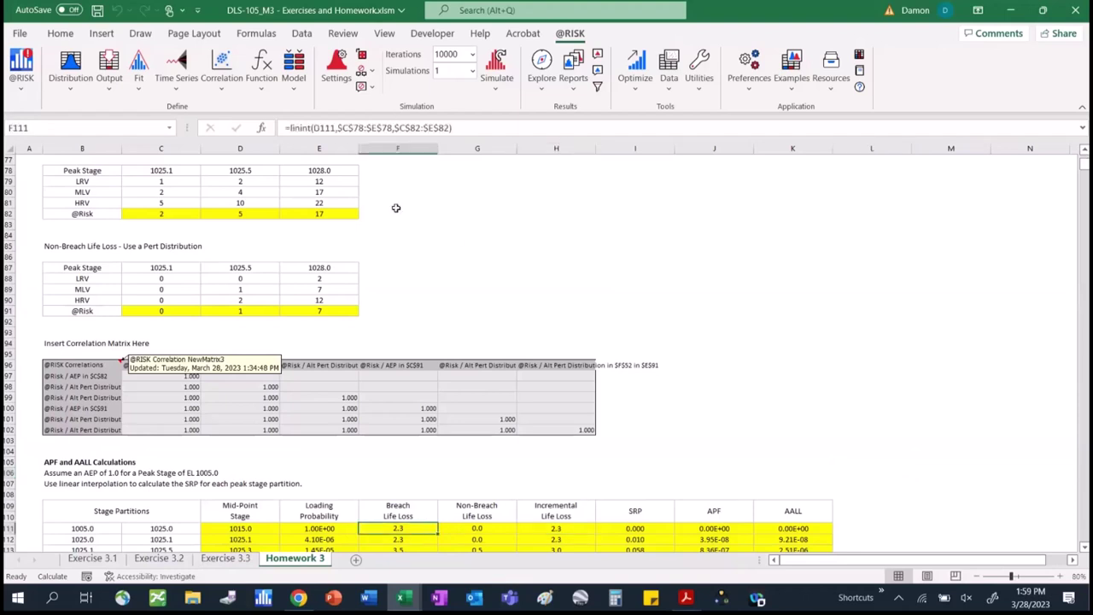
click(392, 128)
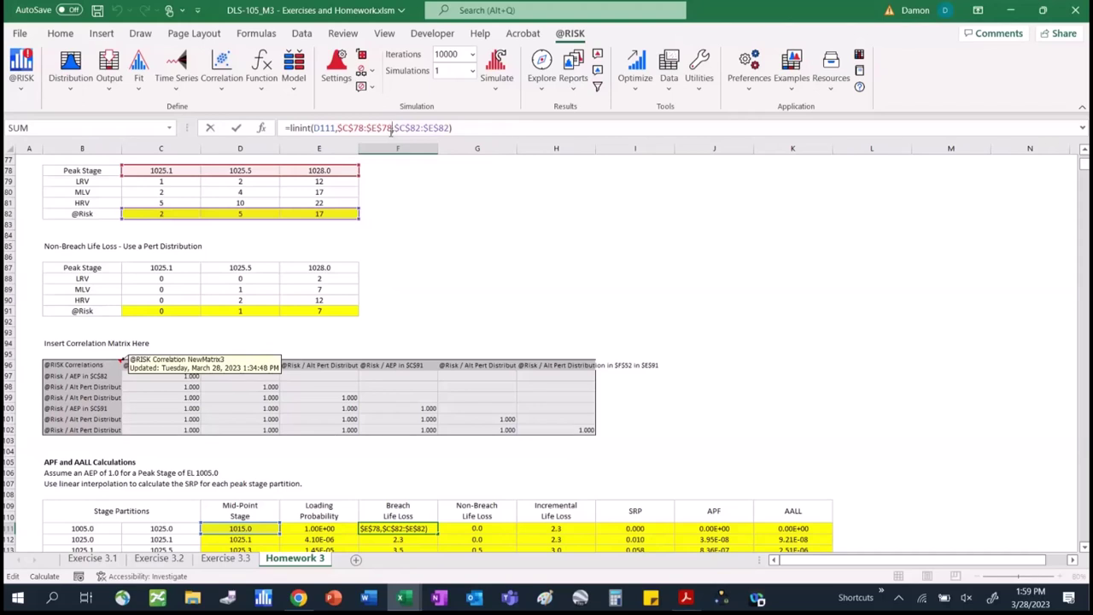
key(ctrl+Return)
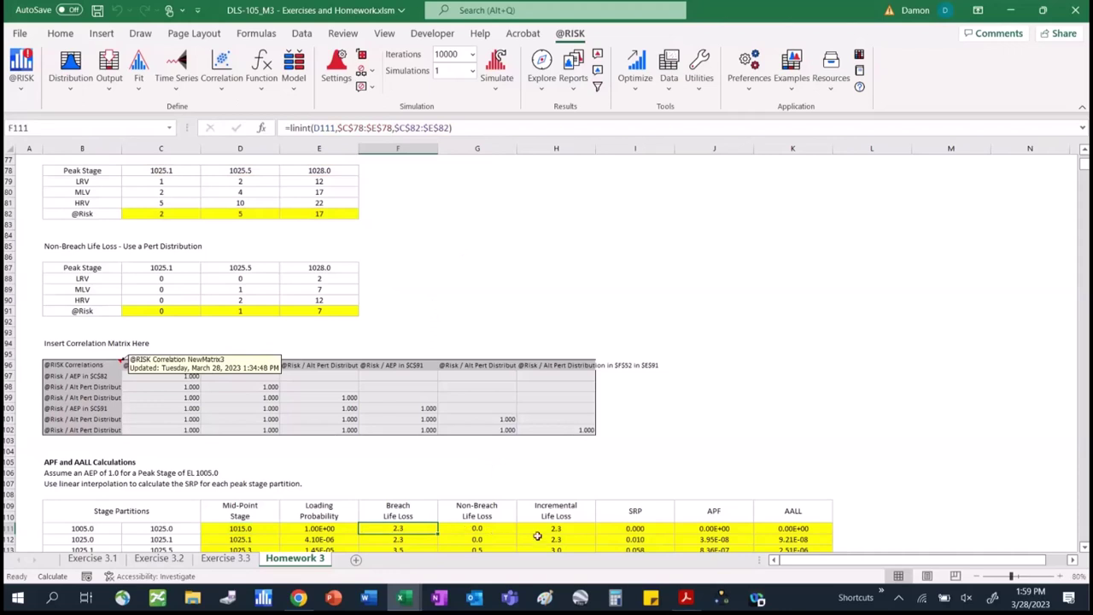
click(634, 529)
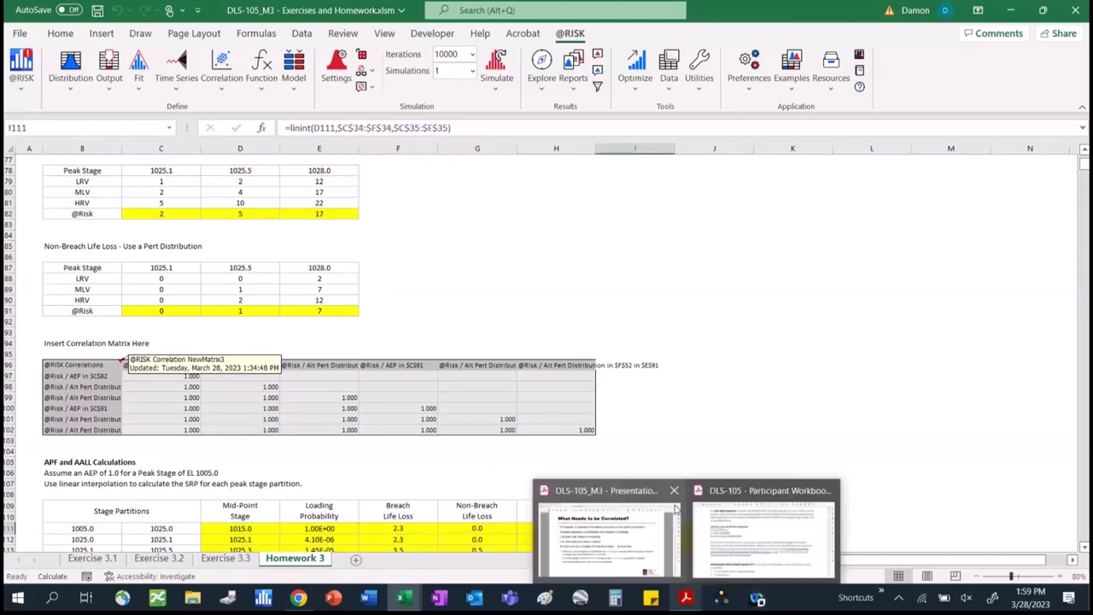
shift+click(761, 529)
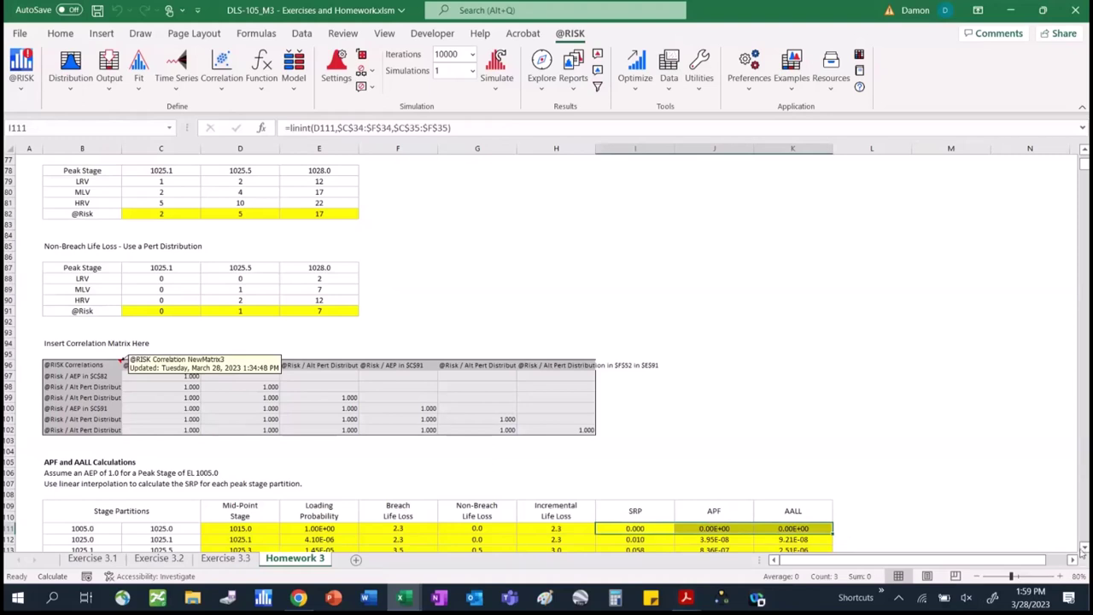
scroll(1082, 547, down, 3)
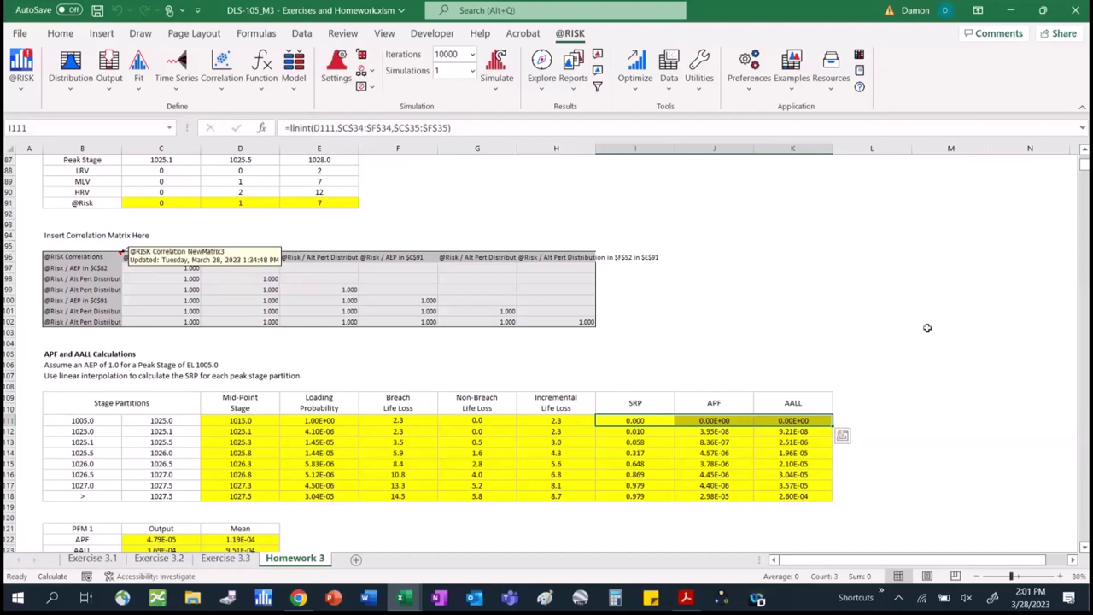
click(956, 451)
click(1083, 546)
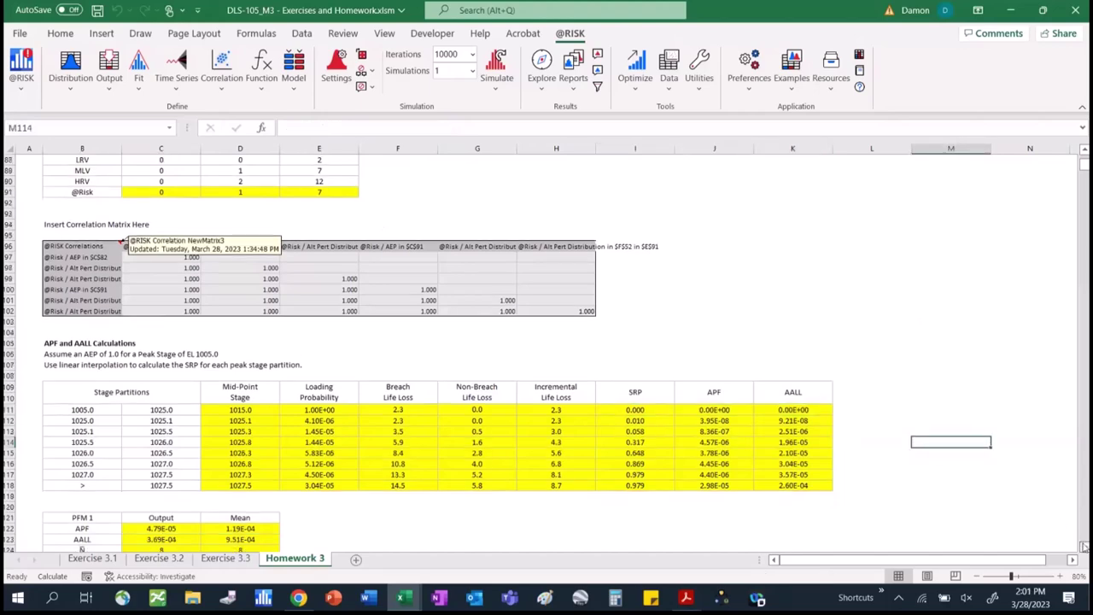
drag(1083, 546, 1084, 551)
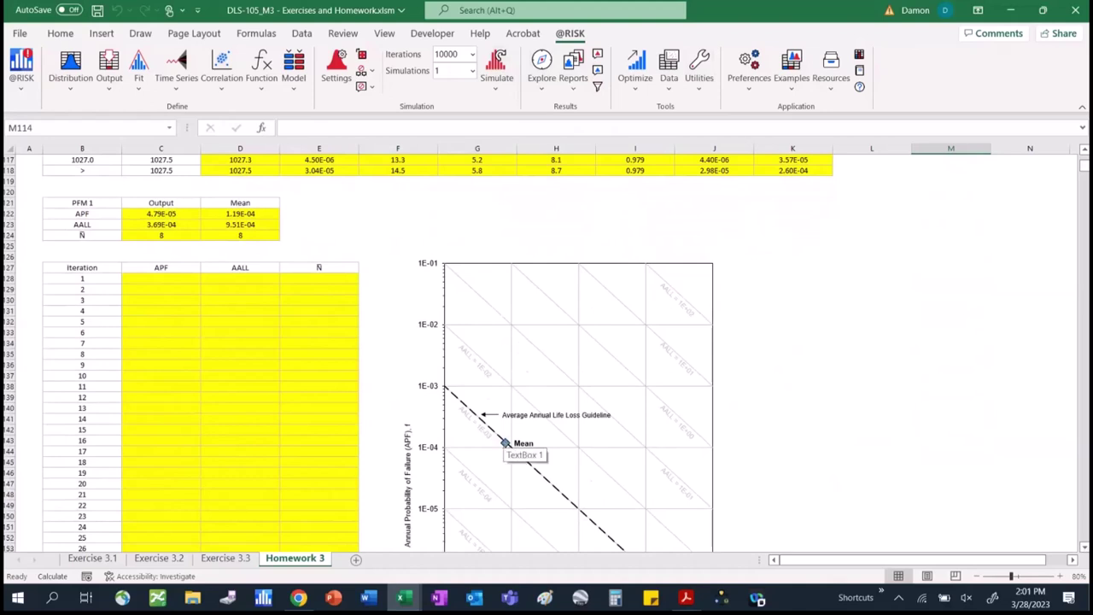
Format the mean AEP values in E67:E69, beside the stage loading table, as Scientific.
click(1083, 151)
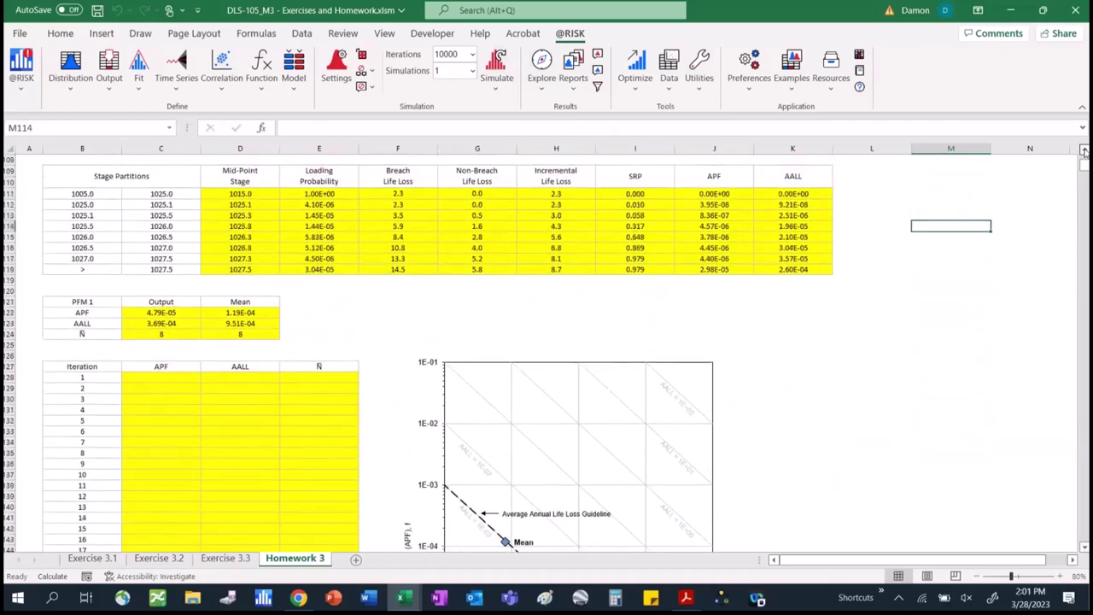
drag(1084, 151, 1084, 151)
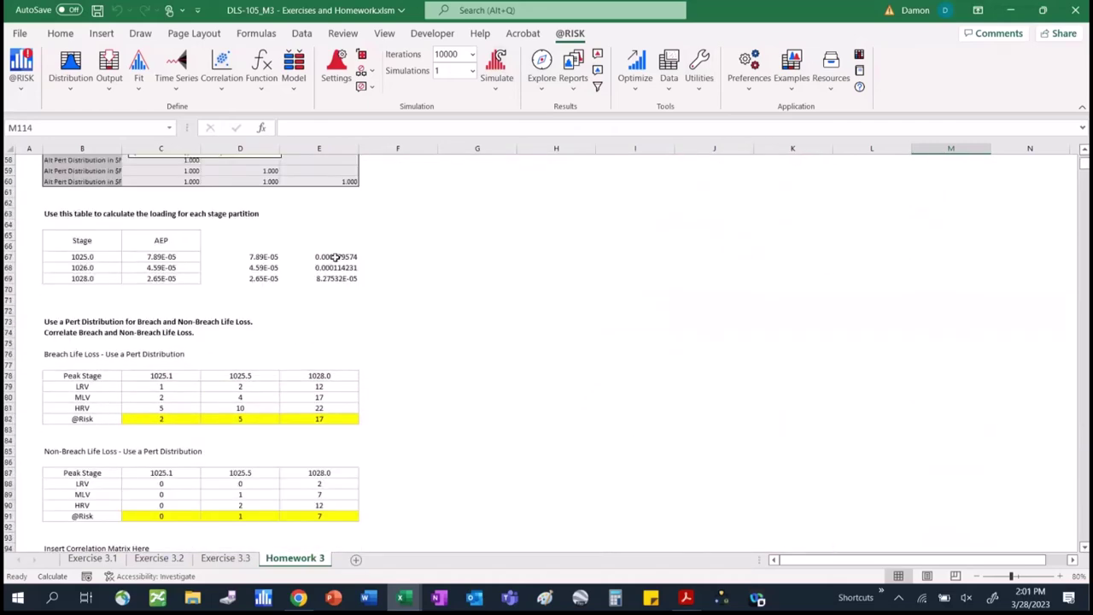
drag(335, 256, 336, 279)
click(76, 35)
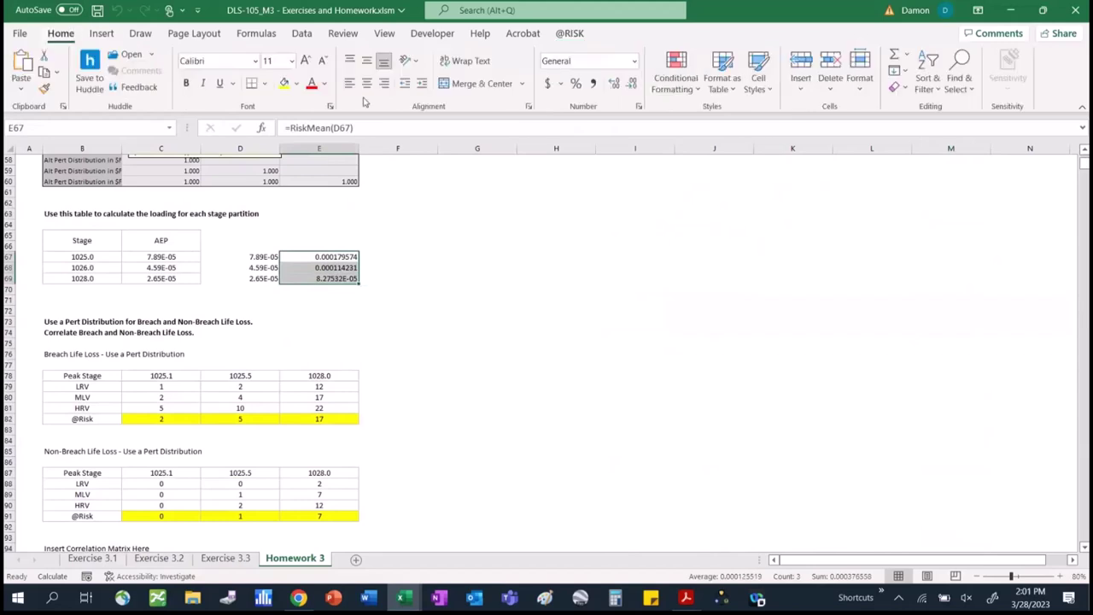
click(634, 60)
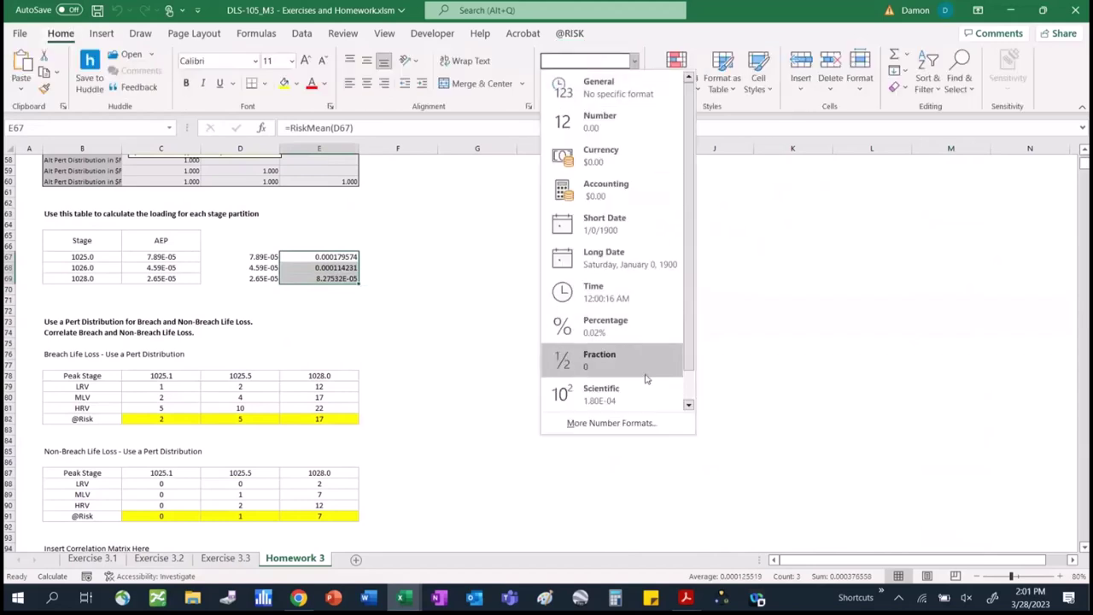
click(615, 393)
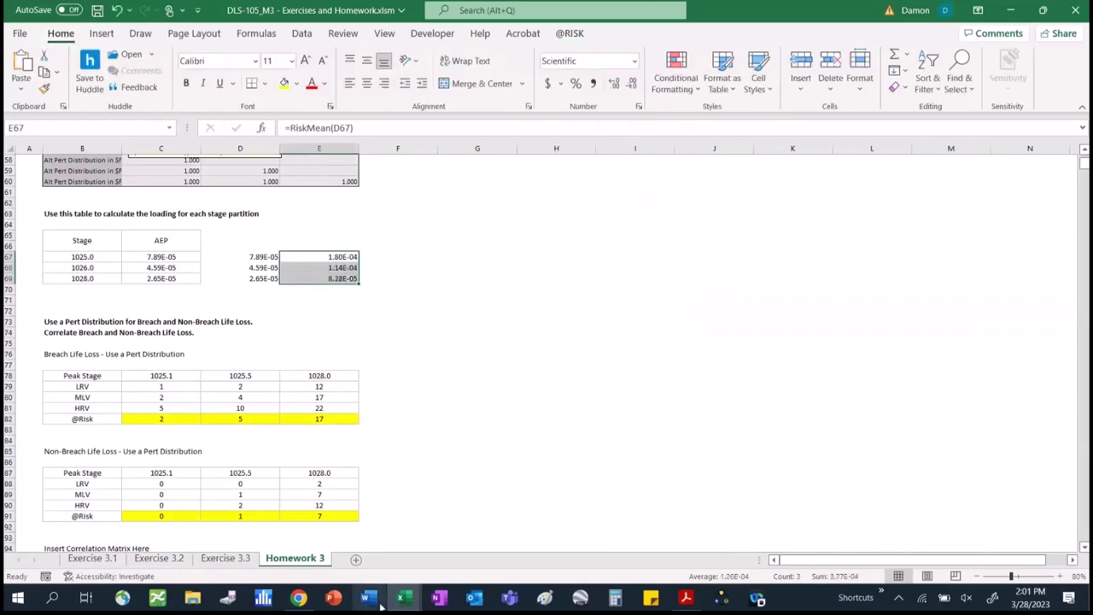
Compare the mean AEP values in E67:E69 with the AEP table in the DLS-105_M3 - Solution to Homework (No@Risk).xlsb workbook.
mouse_move(404, 598)
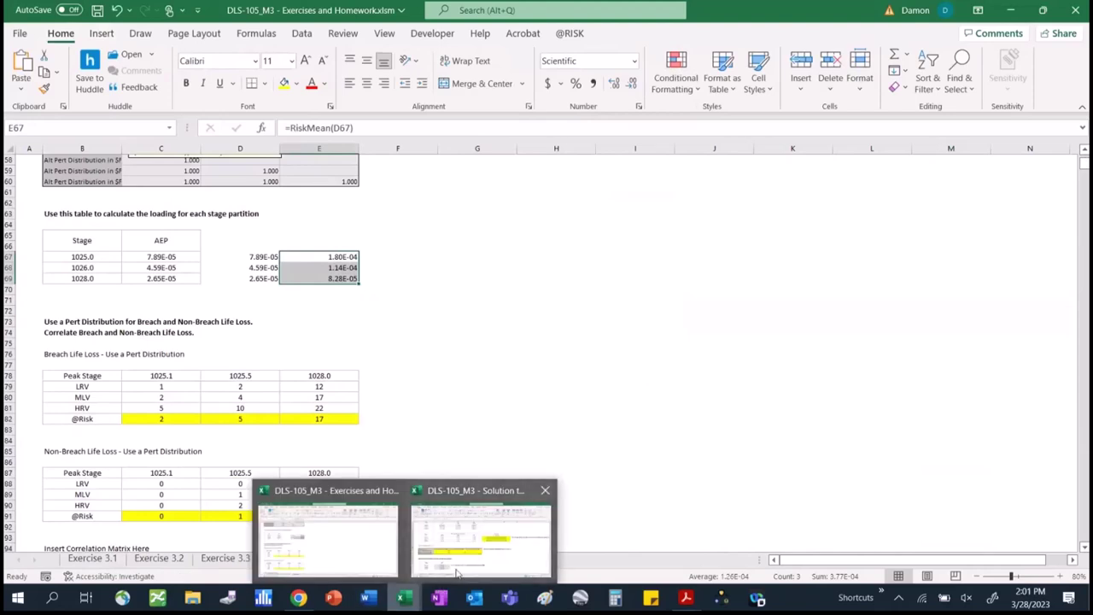
click(457, 573)
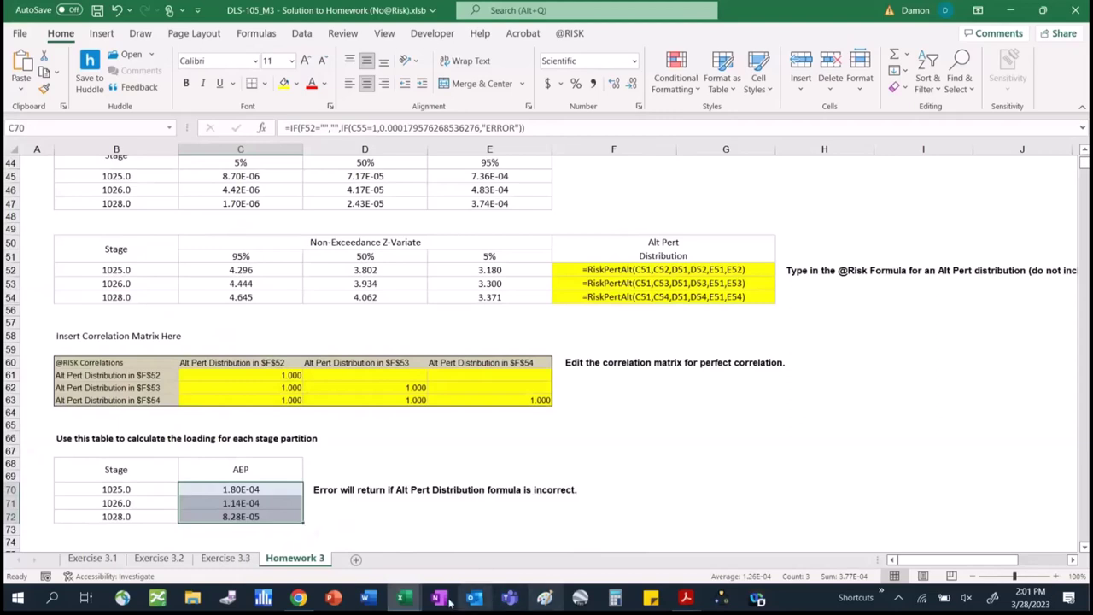
mouse_move(403, 597)
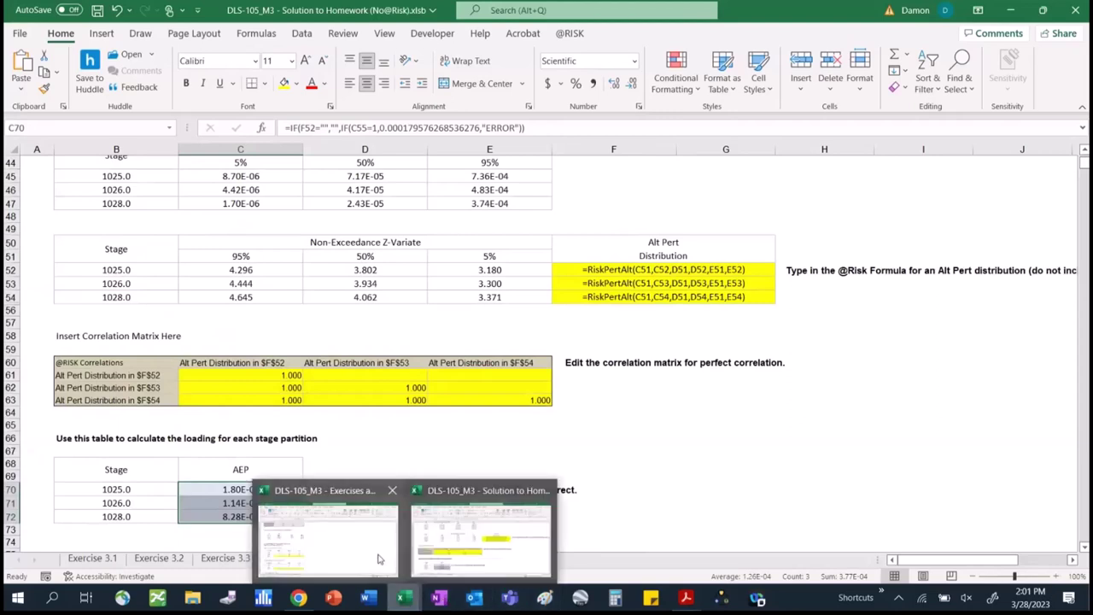
click(379, 560)
drag(173, 258, 172, 278)
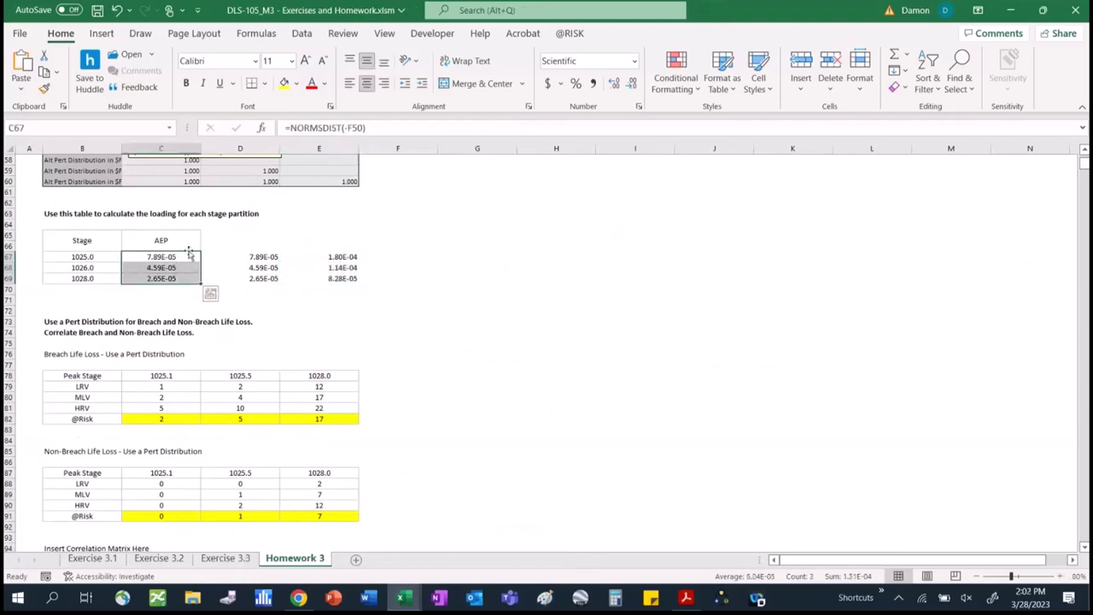
drag(341, 258, 341, 278)
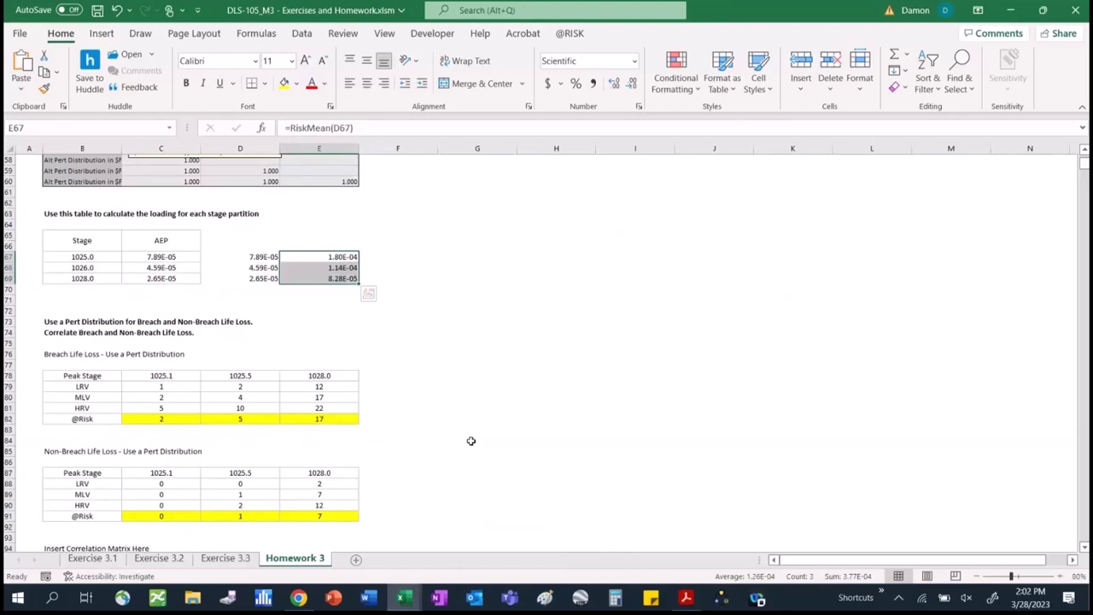
click(479, 439)
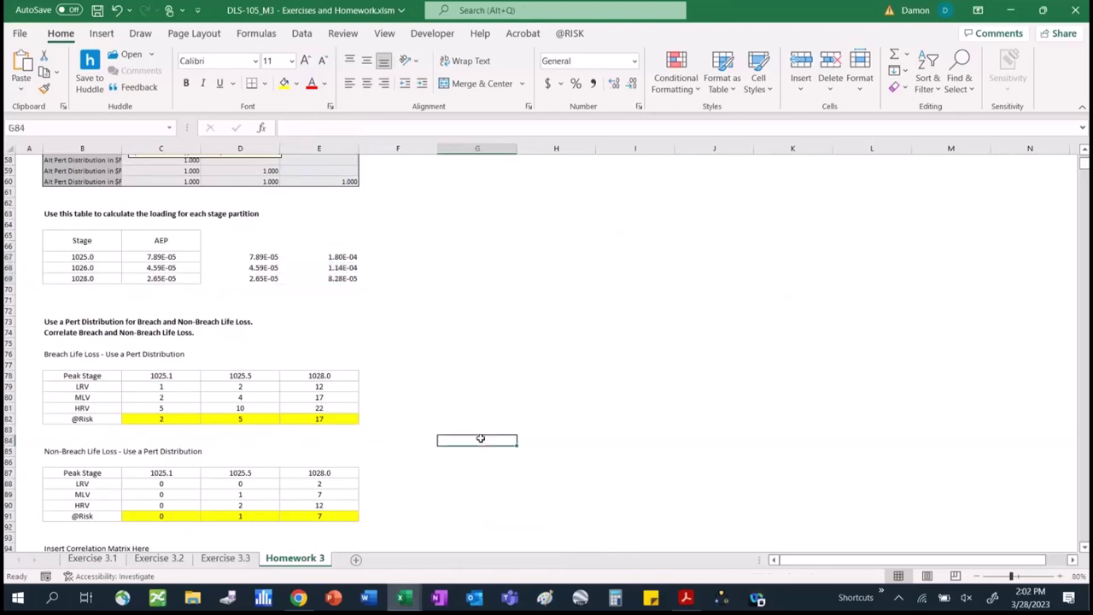
Enter =RiskData($C$122,B128,1) in C128 as the APF formula for iteration 1.
key(Page_Down)
key(Page_Down)
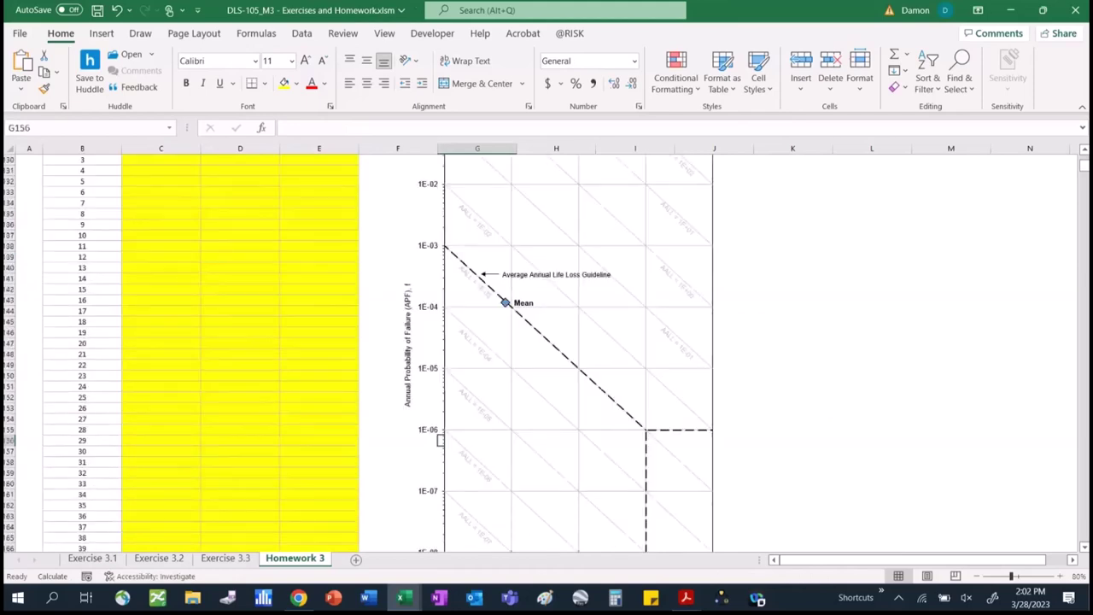
click(1083, 151)
click(1084, 151)
click(1083, 151)
click(1083, 152)
click(1083, 151)
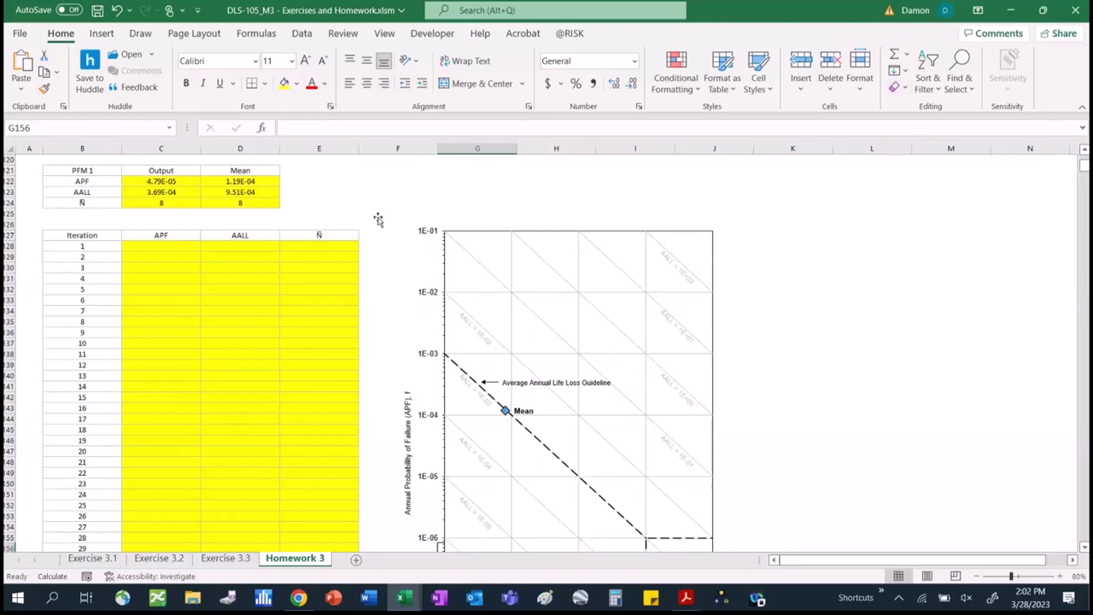
click(186, 250)
text(=)
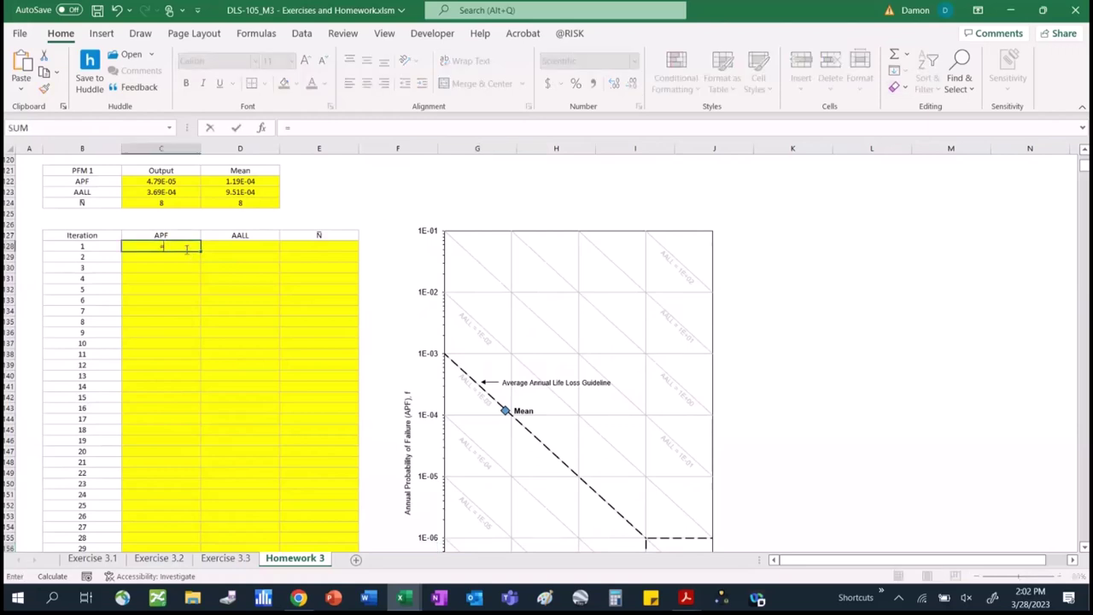
text(riskdata)
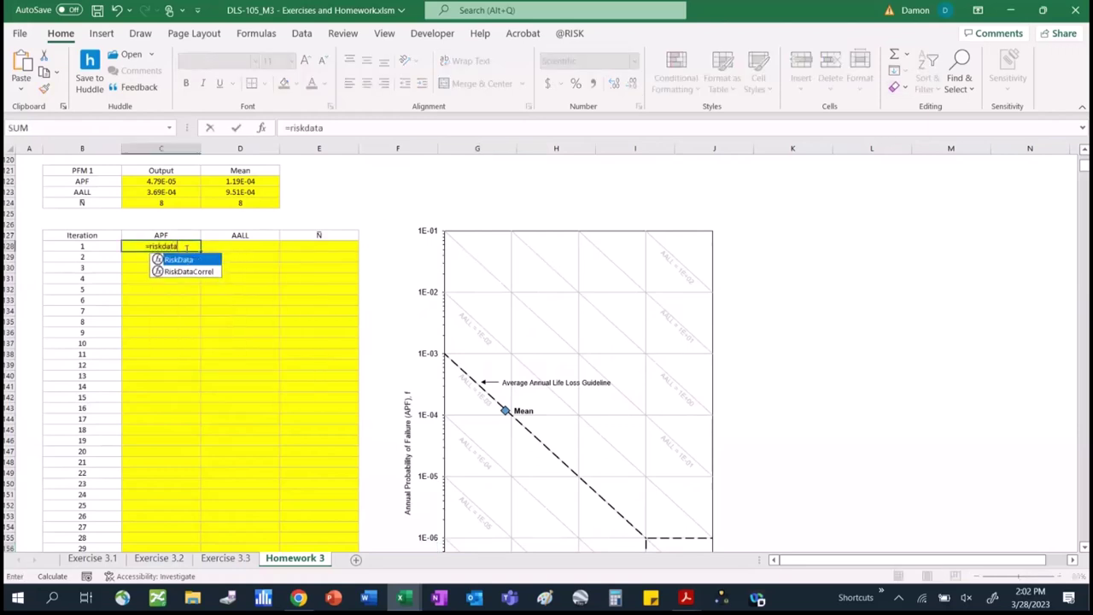
text(()
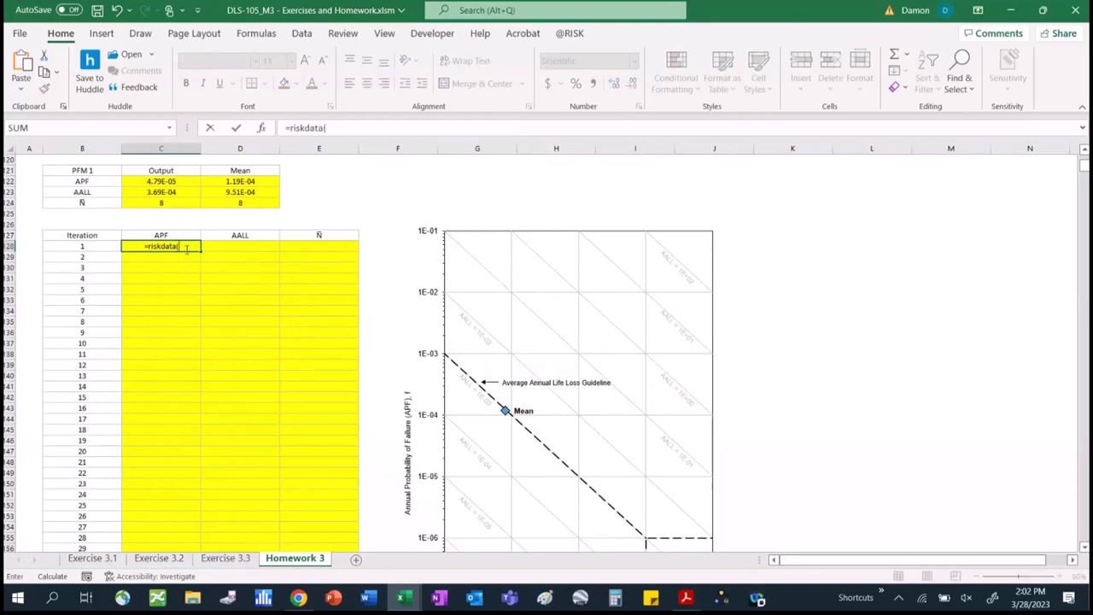
click(175, 183)
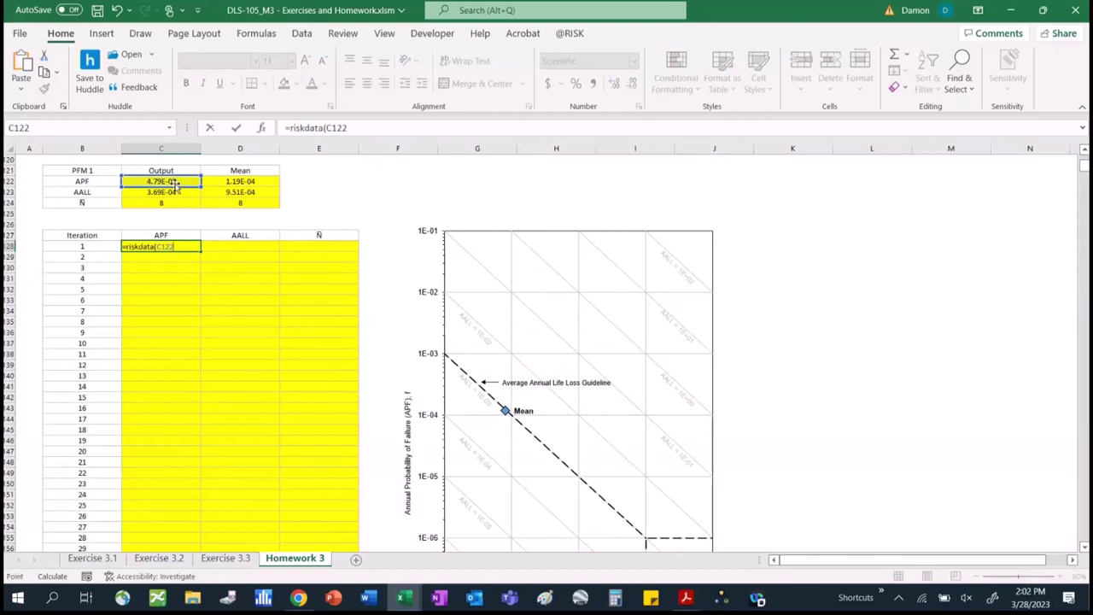
key(F4)
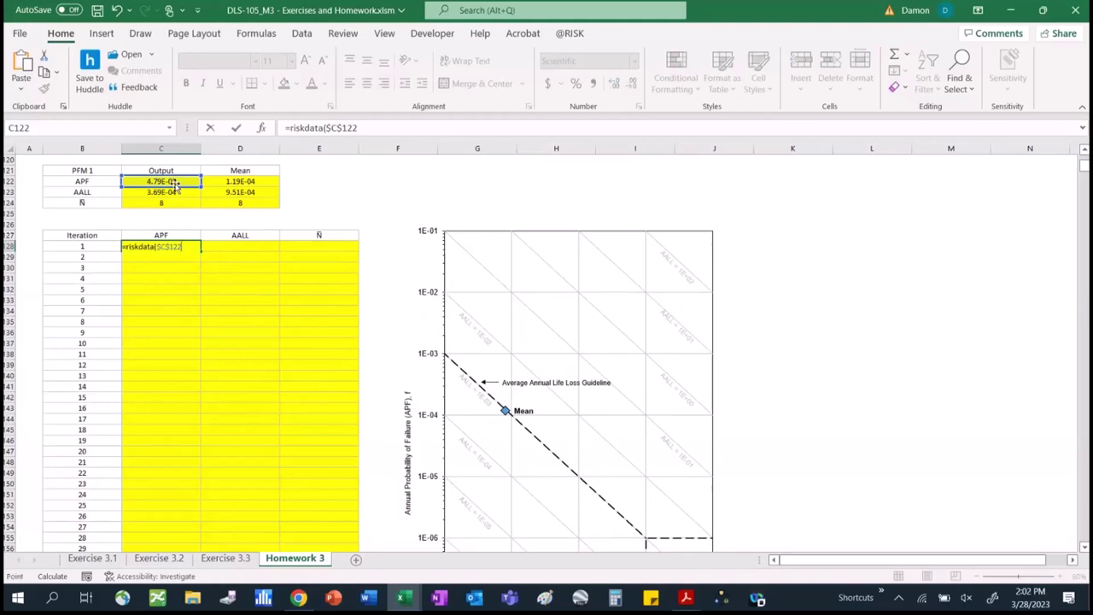
text(,)
click(79, 245)
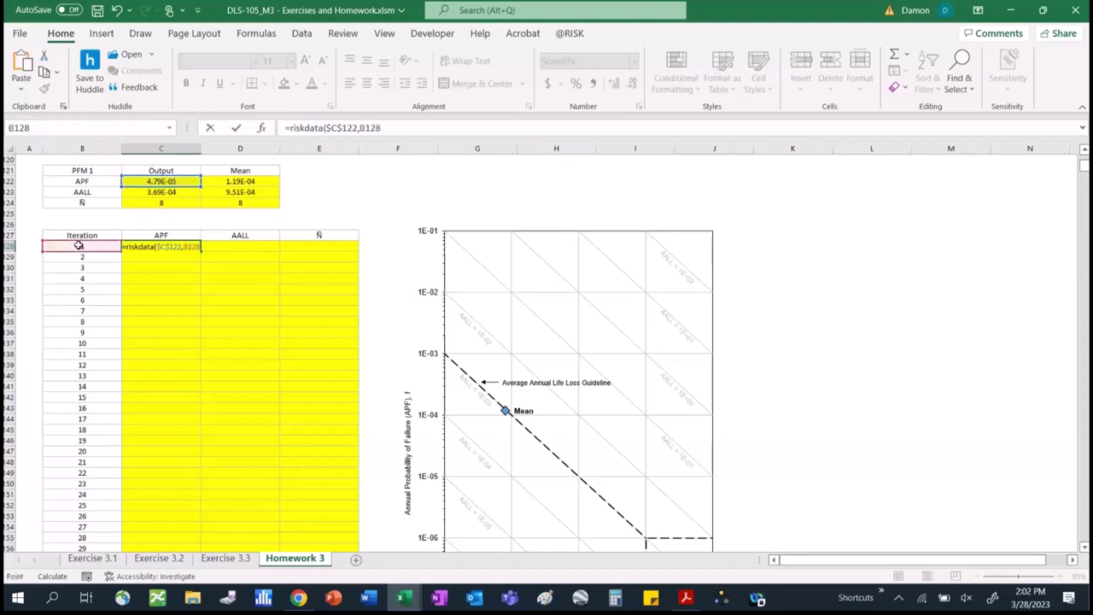
click(403, 128)
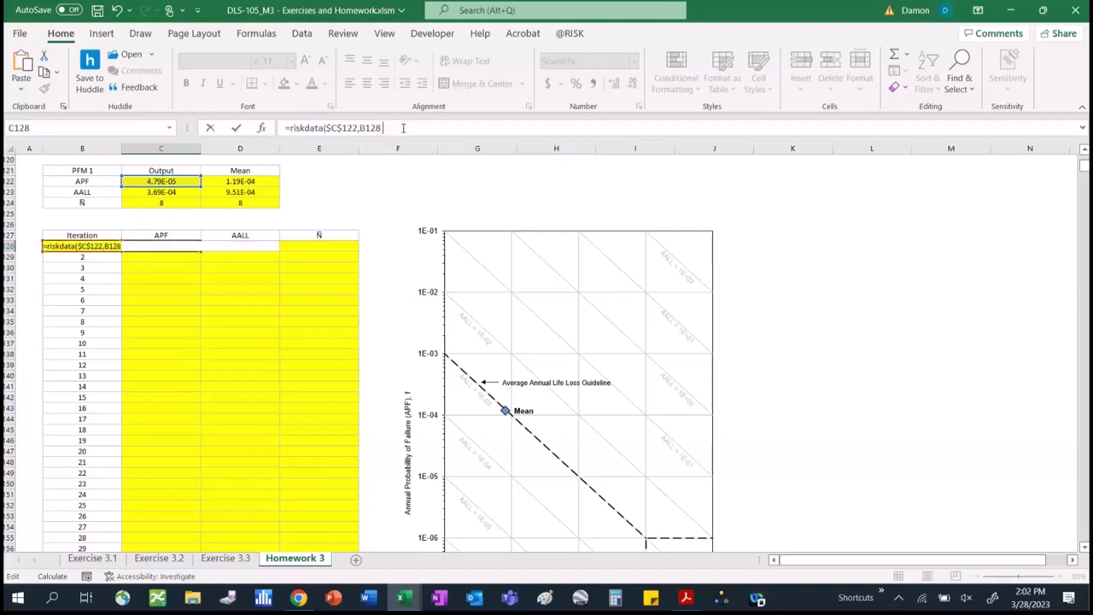
text(,)
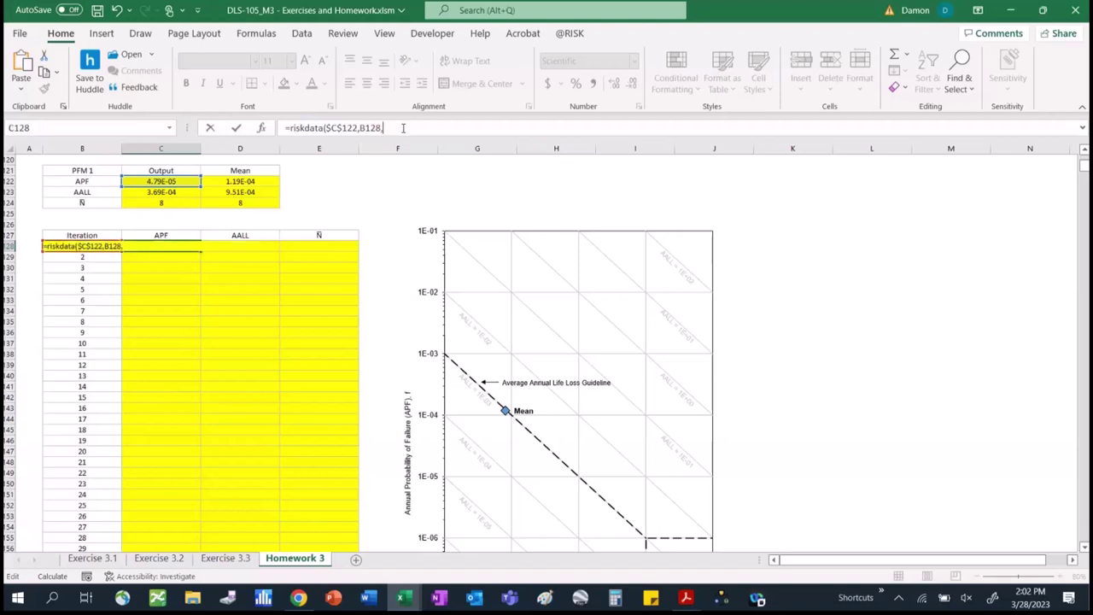
click(584, 34)
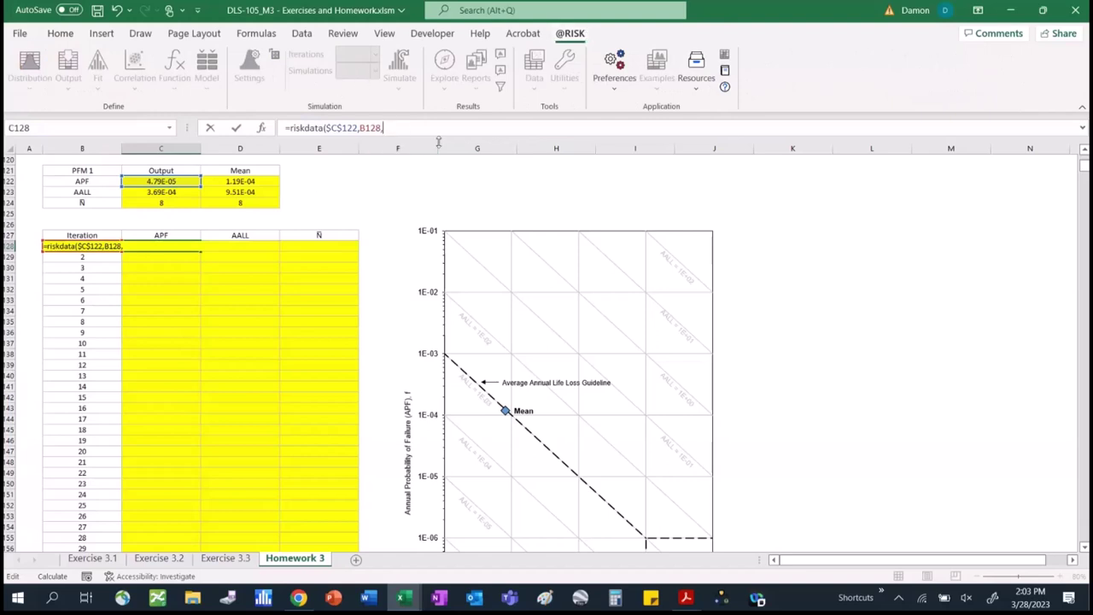
text(1)
key(Return)
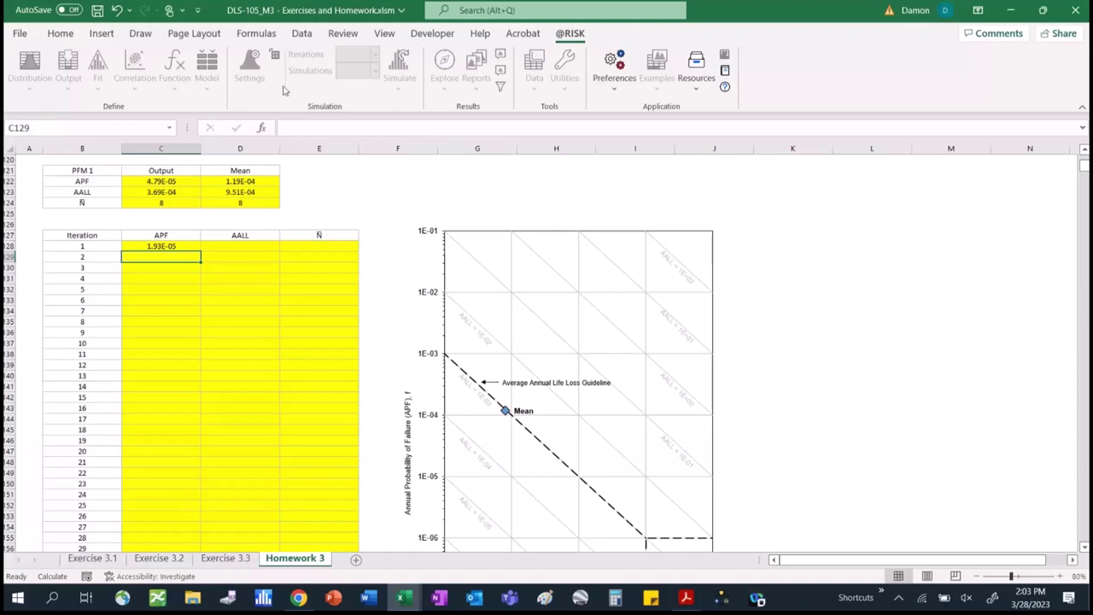
click(169, 245)
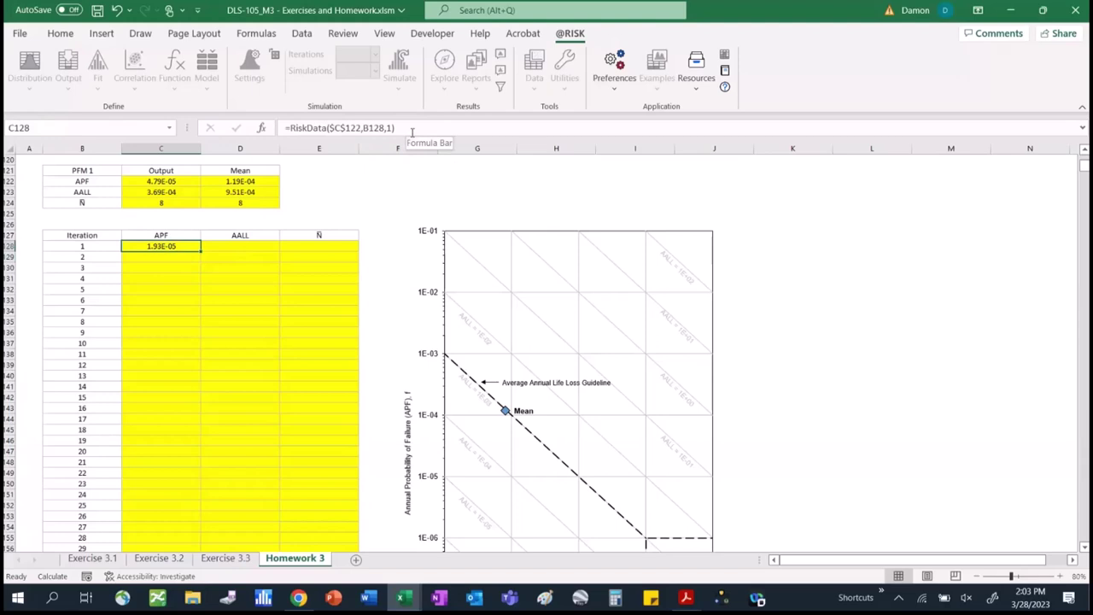
Enter =RiskData($C$123,B128,1) in D128 as the AALL formula for iteration 1.
click(269, 245)
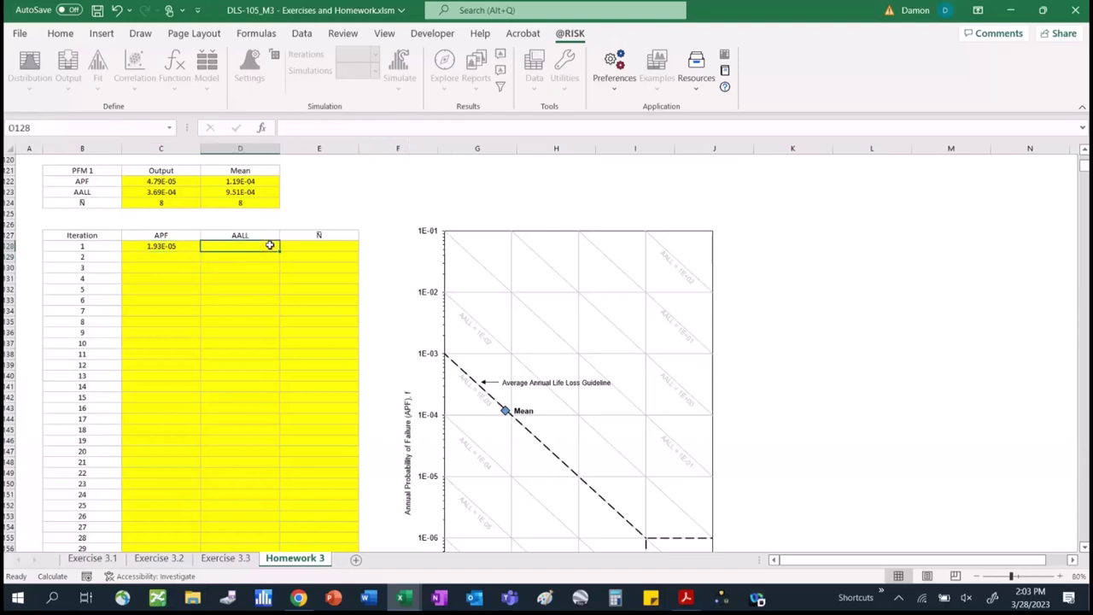
text(=Ris)
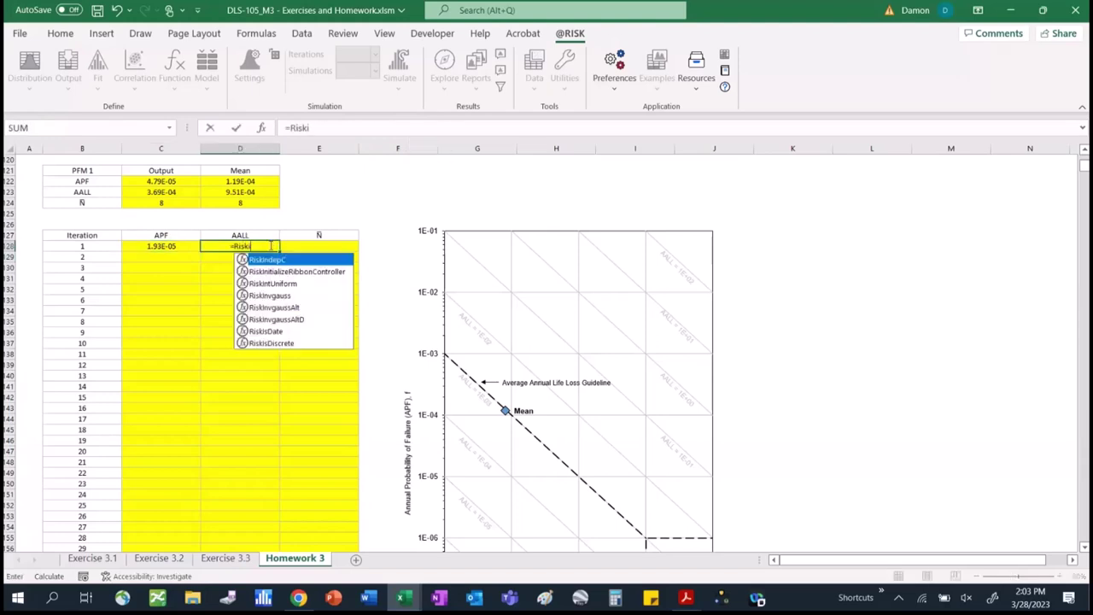
text(k)
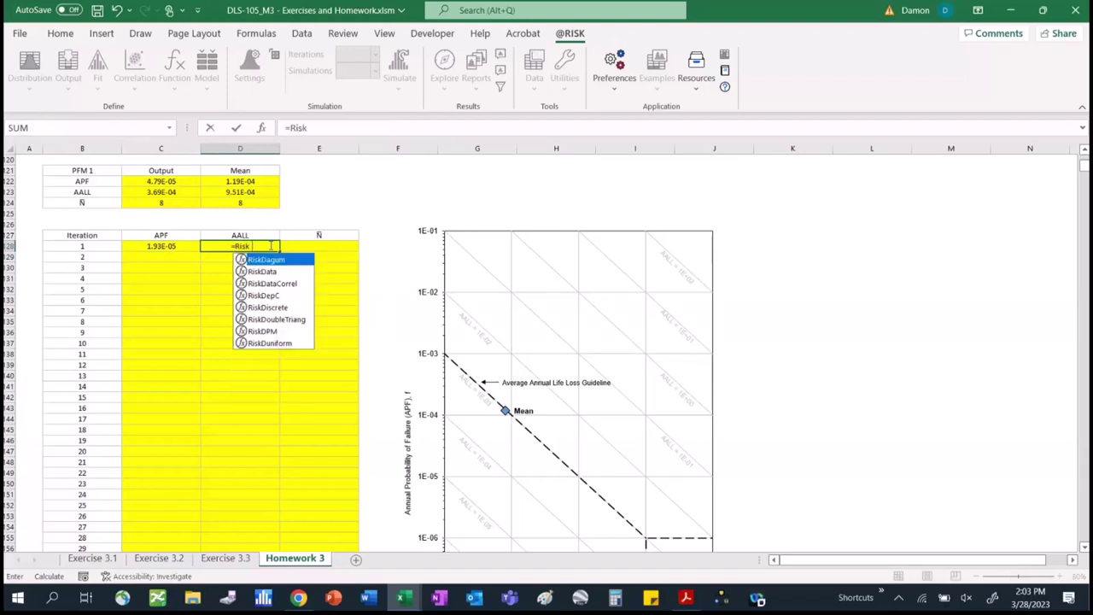
text(Data()
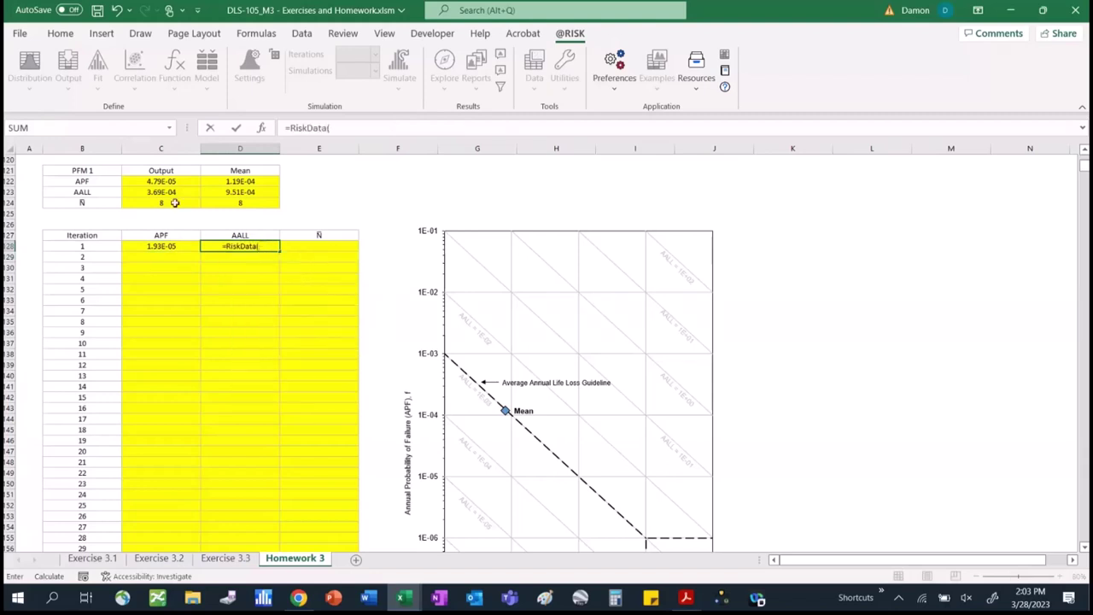
click(170, 192)
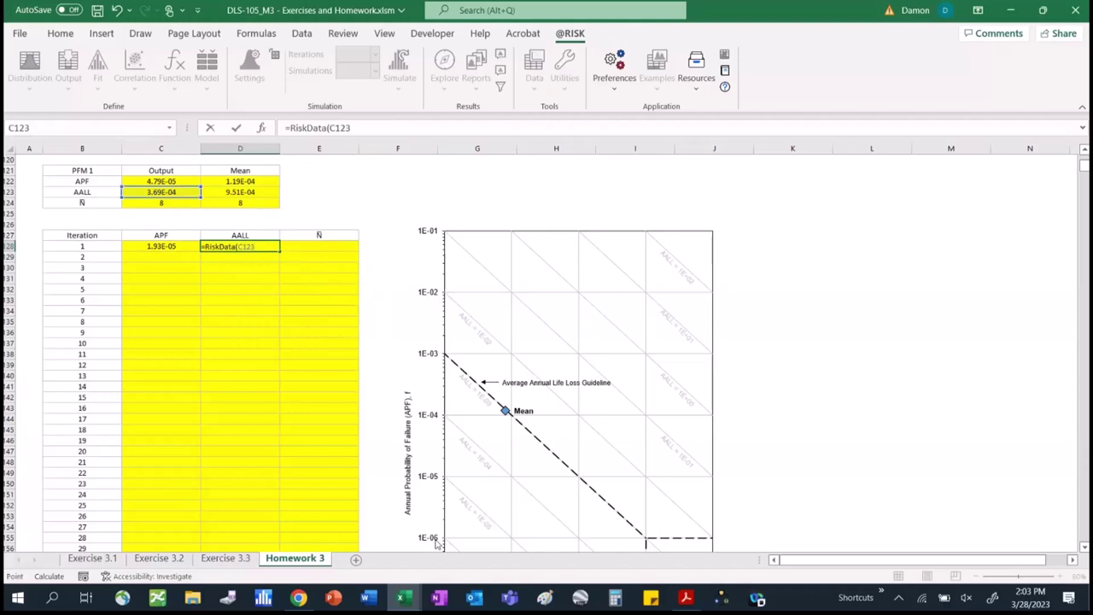
key(F4)
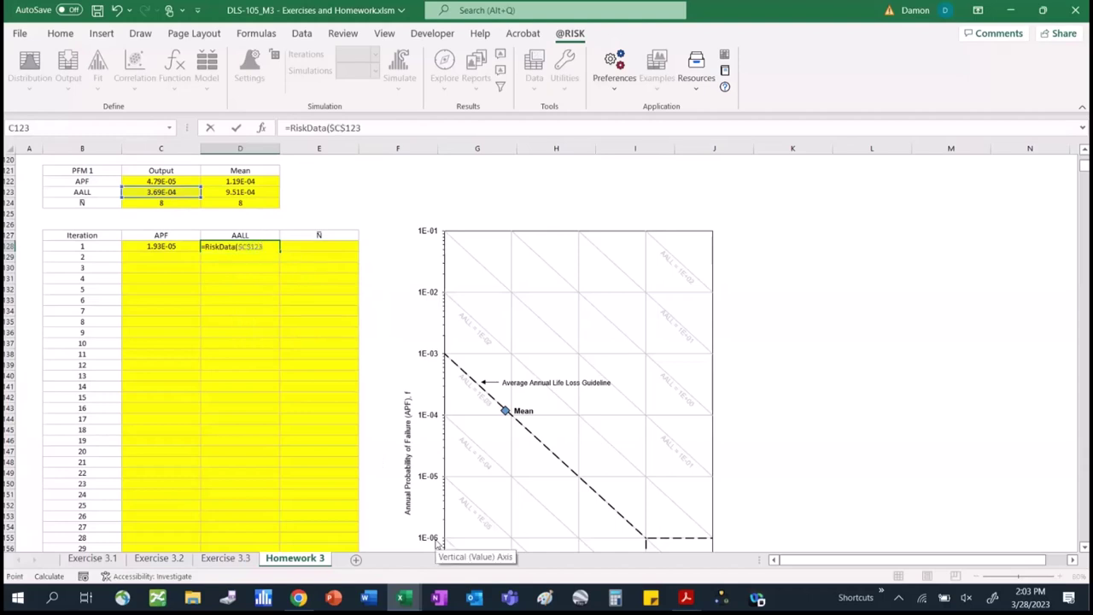
text(,)
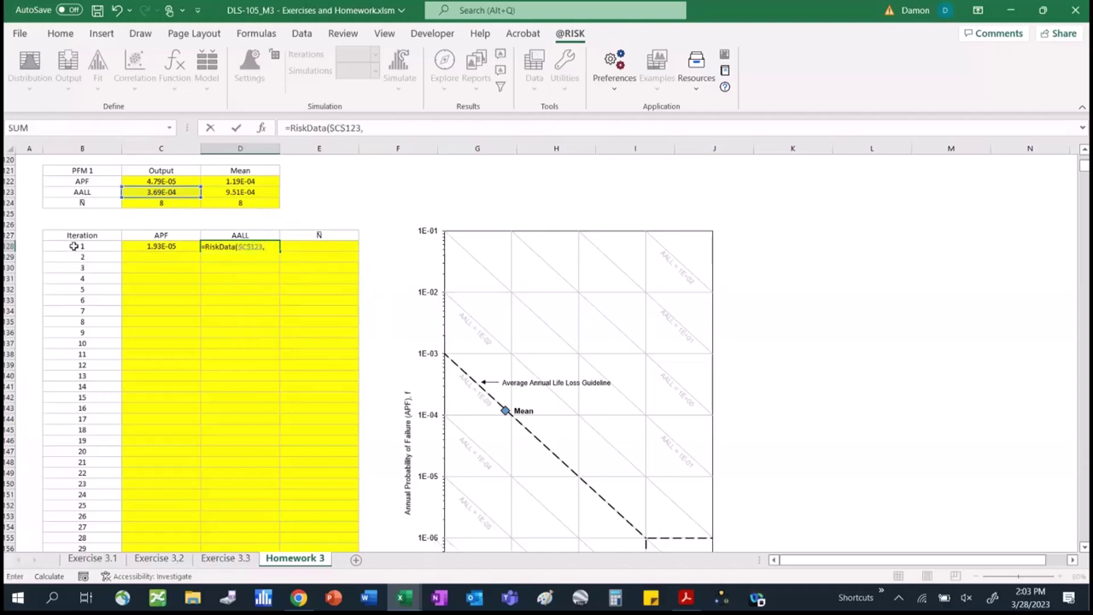
click(77, 248)
text(,)
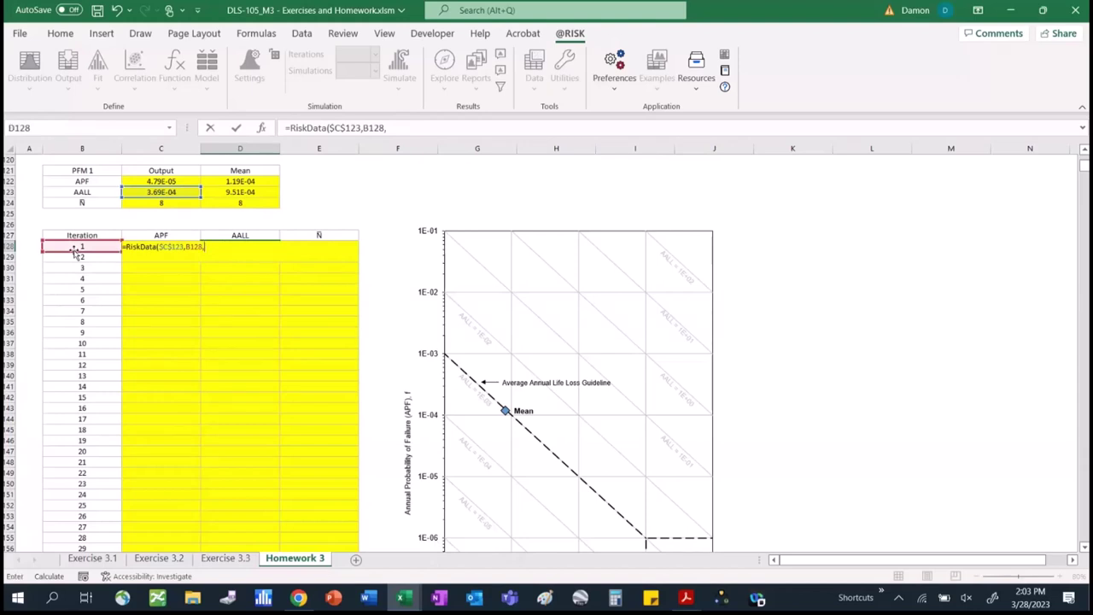
text(1))
key(Return)
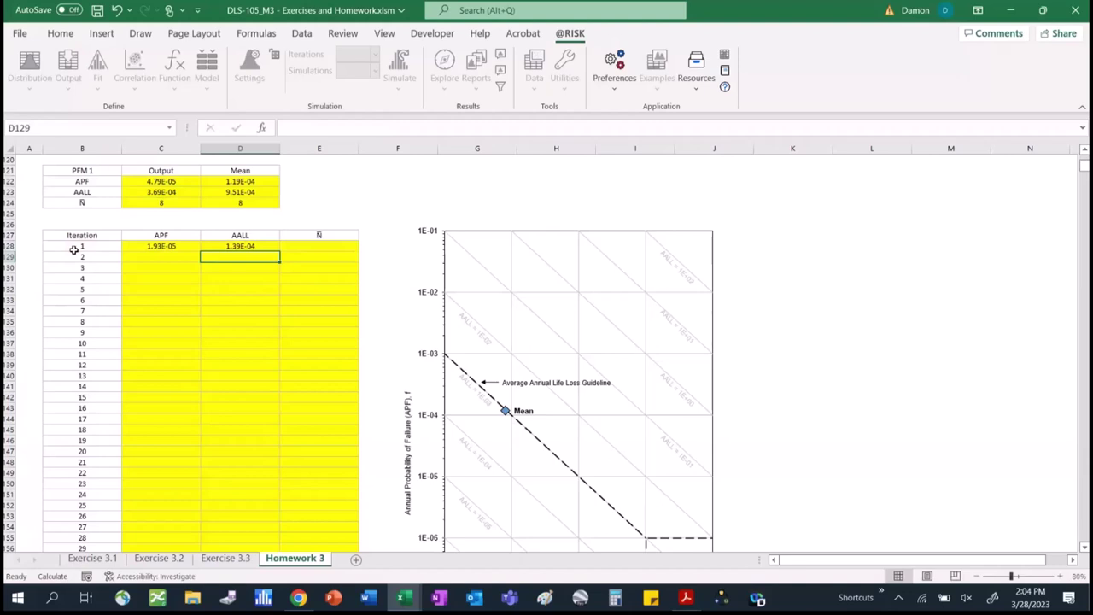
Check the Ñ output formula in C124 and enter =RiskData($C$124,B128,1) in E128 for iteration 1.
click(158, 201)
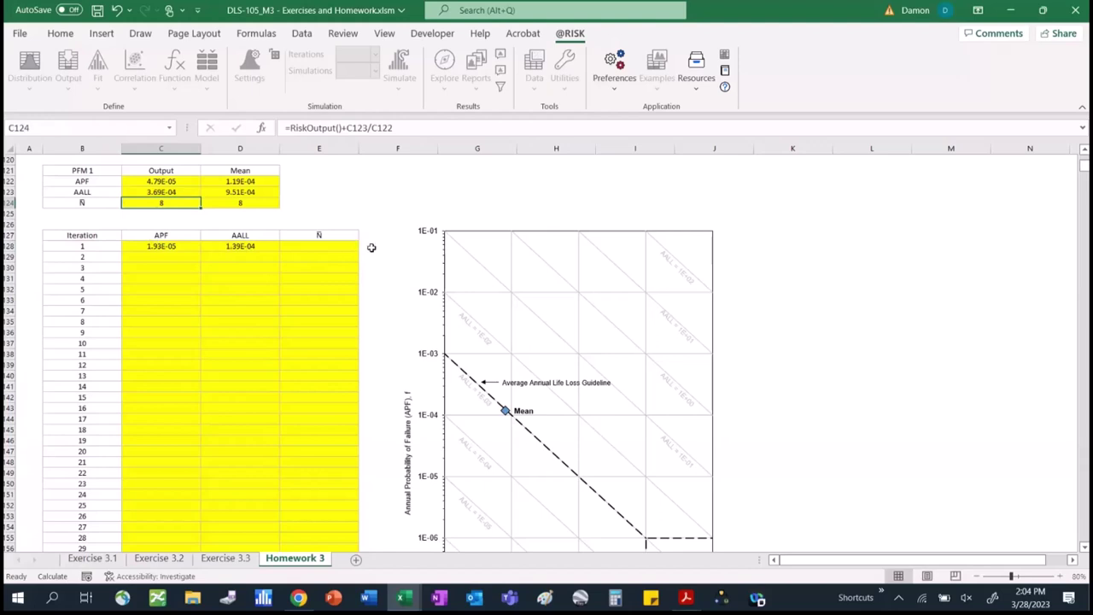
click(343, 245)
text(=)
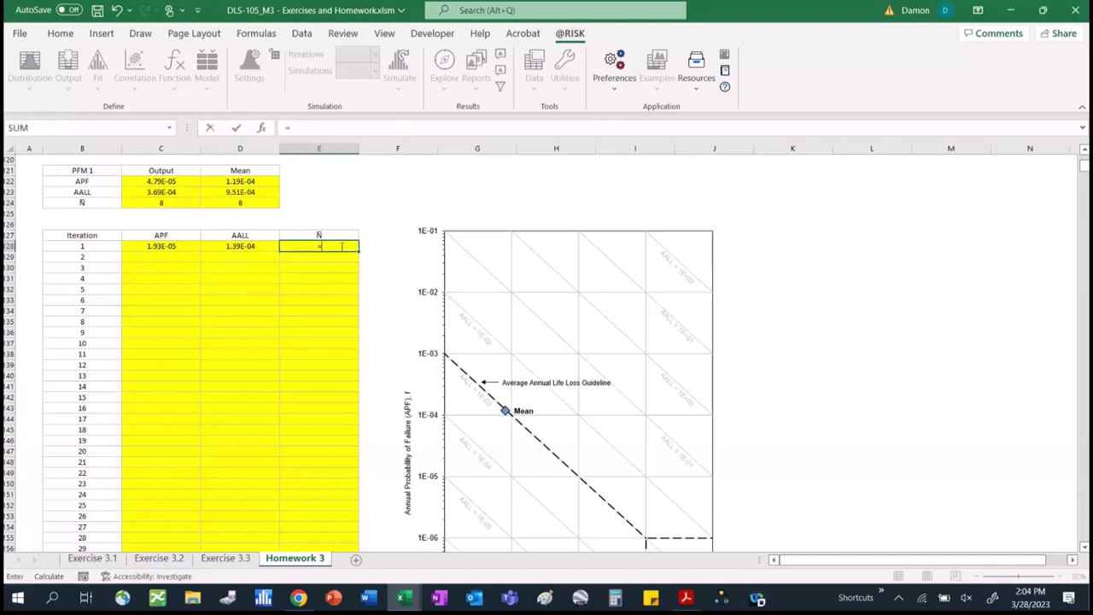
text(Risk)
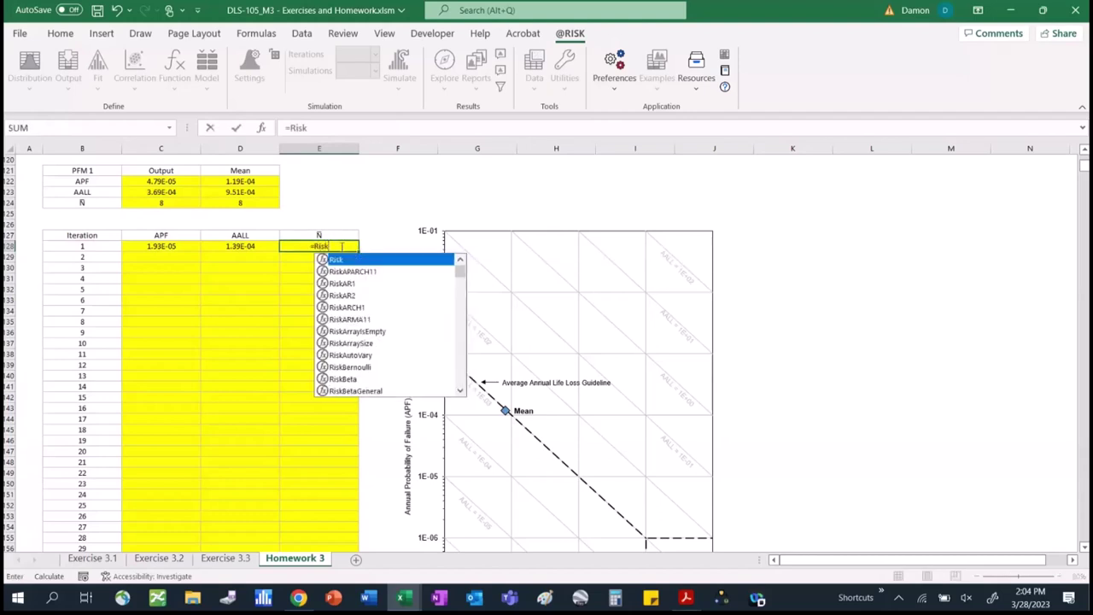
text(Data()
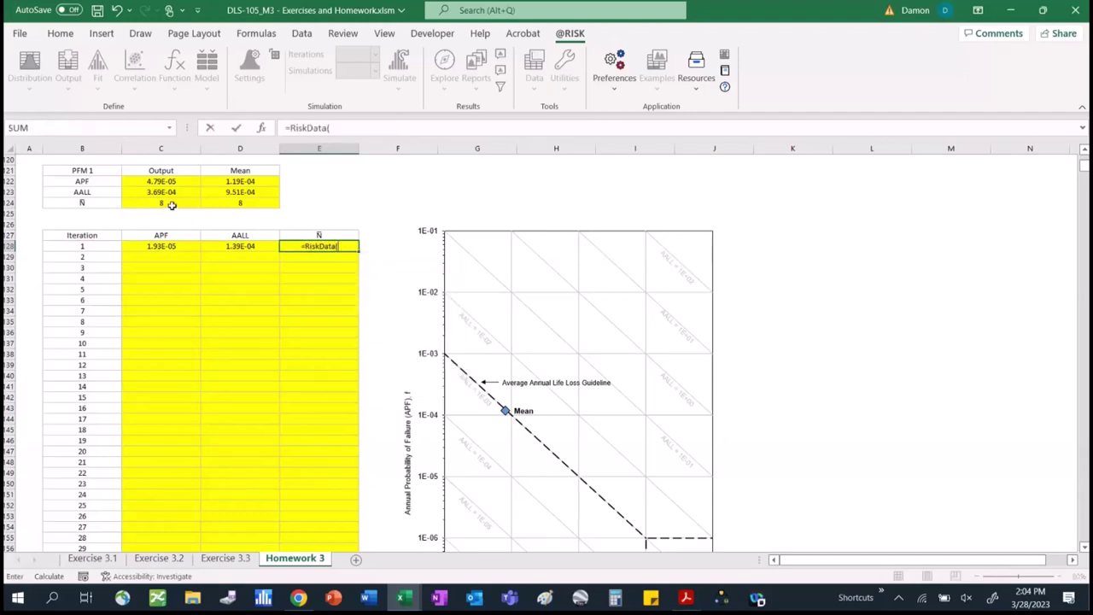
click(171, 203)
key(F4)
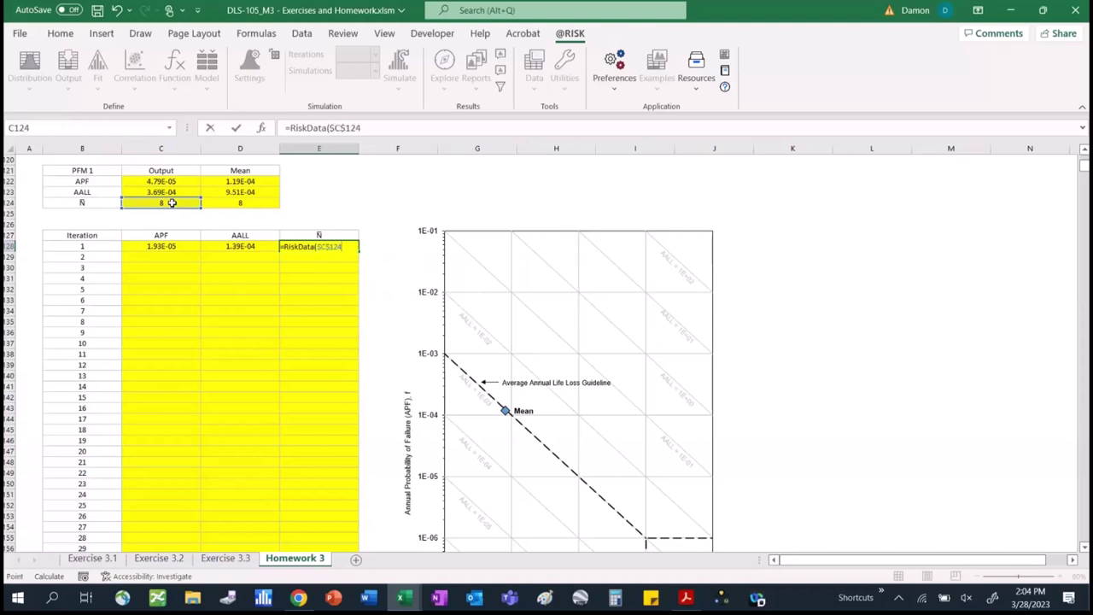
text(,)
click(58, 246)
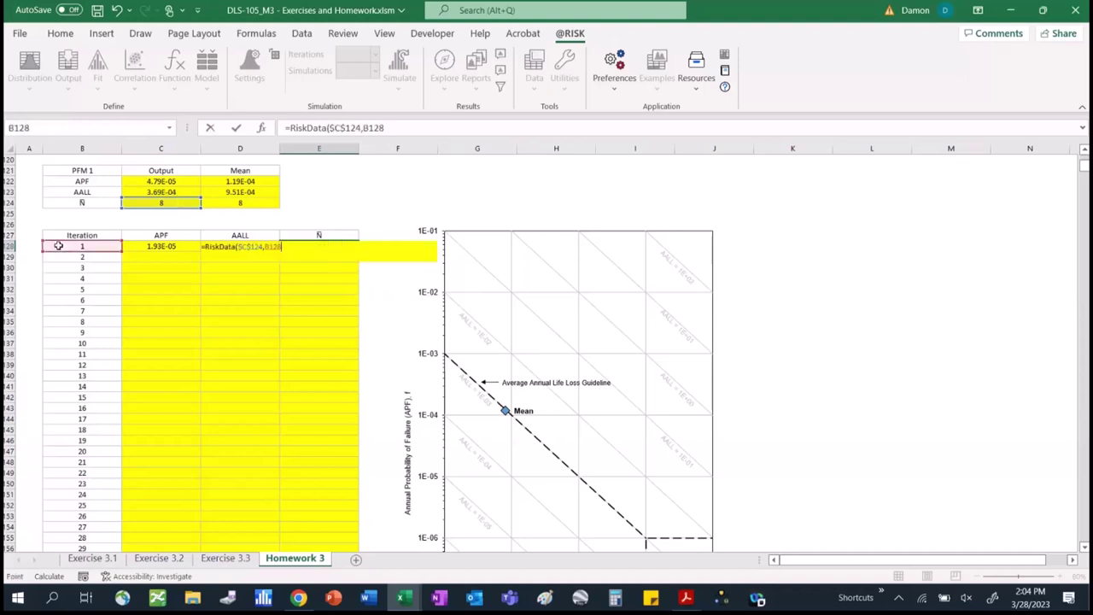
text(,1))
key(Tab)
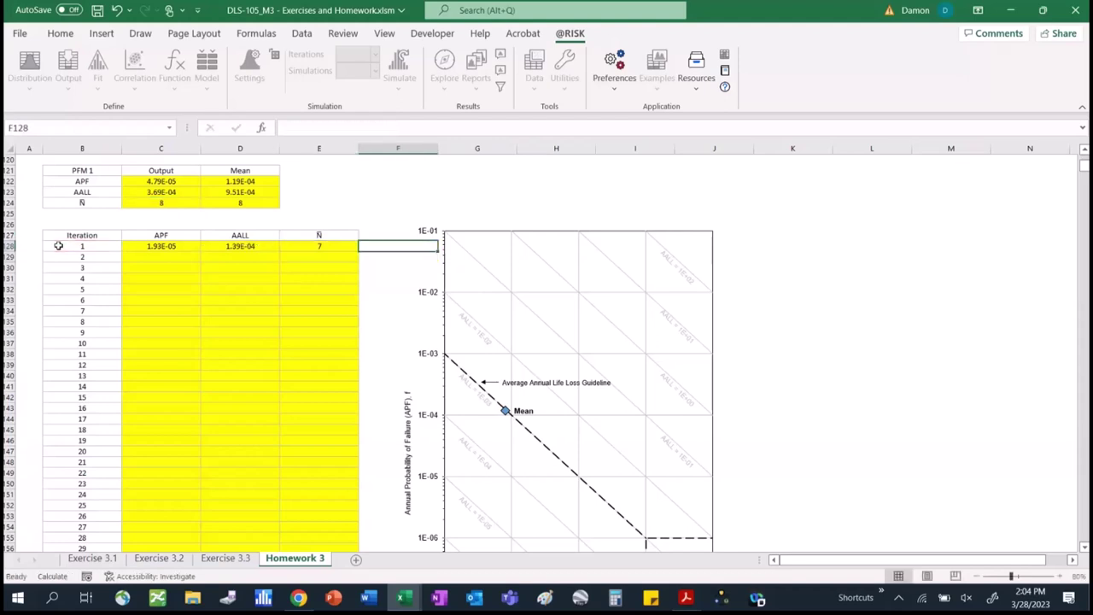
Add the check formula =D128/C128 in F128, dividing iteration 1's AALL by its APF.
text(=)
key(Left)
key(Left)
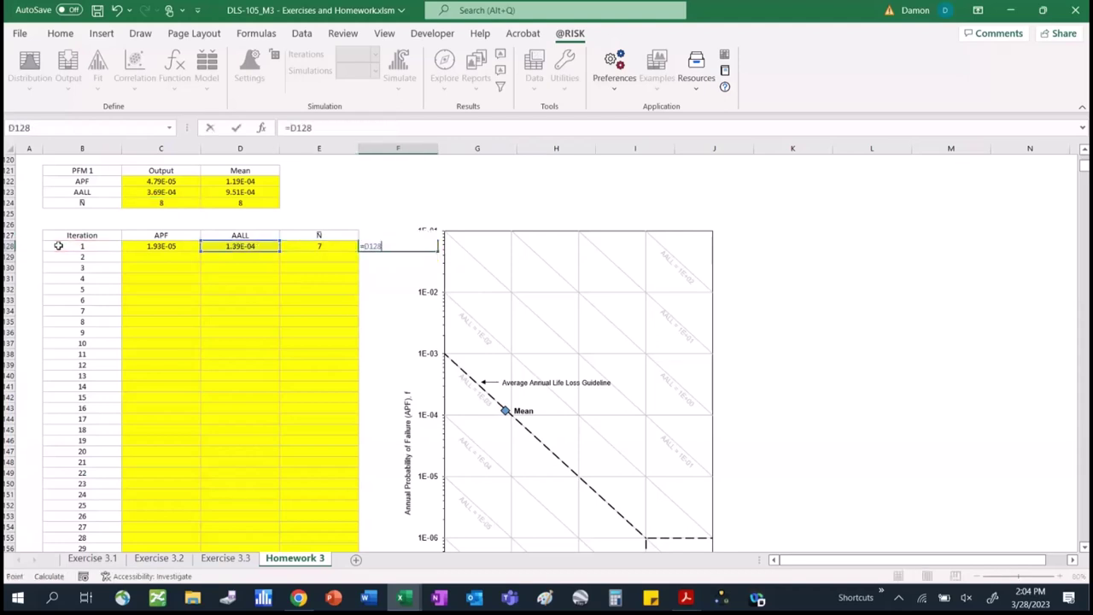
text(/)
key(Left)
key(Left)
key(Left)
key(Return)
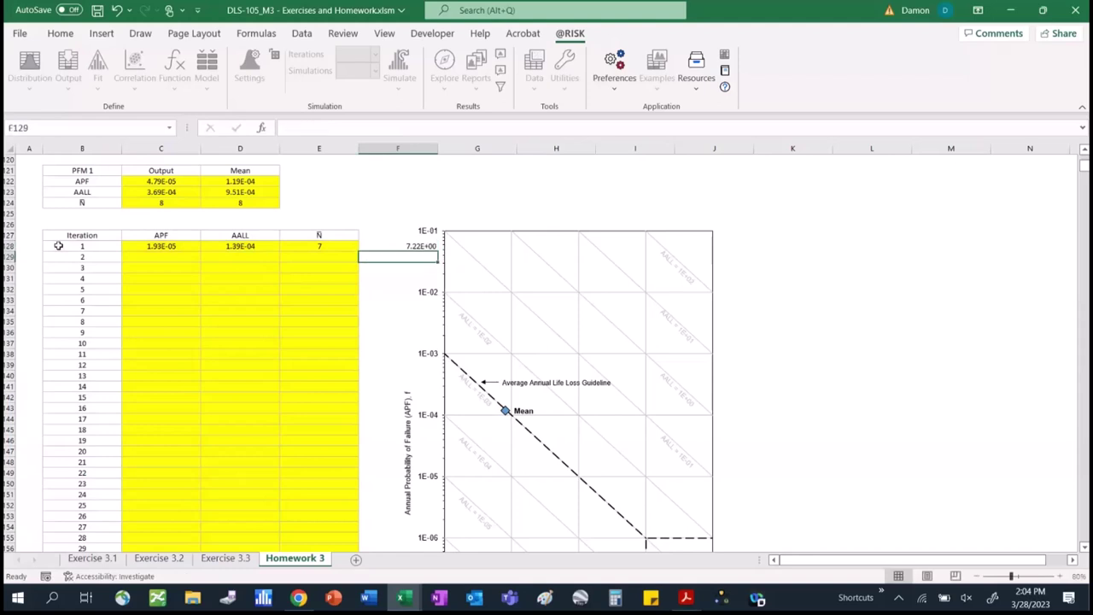
key(Up)
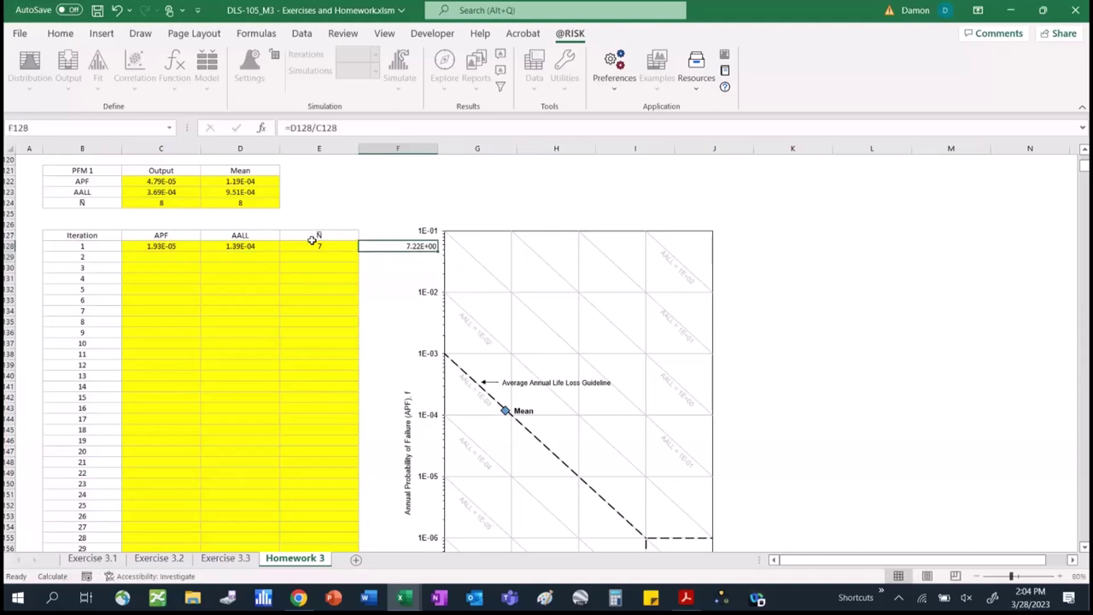
Compare Ñ in E128 with the check quotient in F128 by showing two decimals, and restore E128 to whole numbers.
click(312, 245)
click(61, 34)
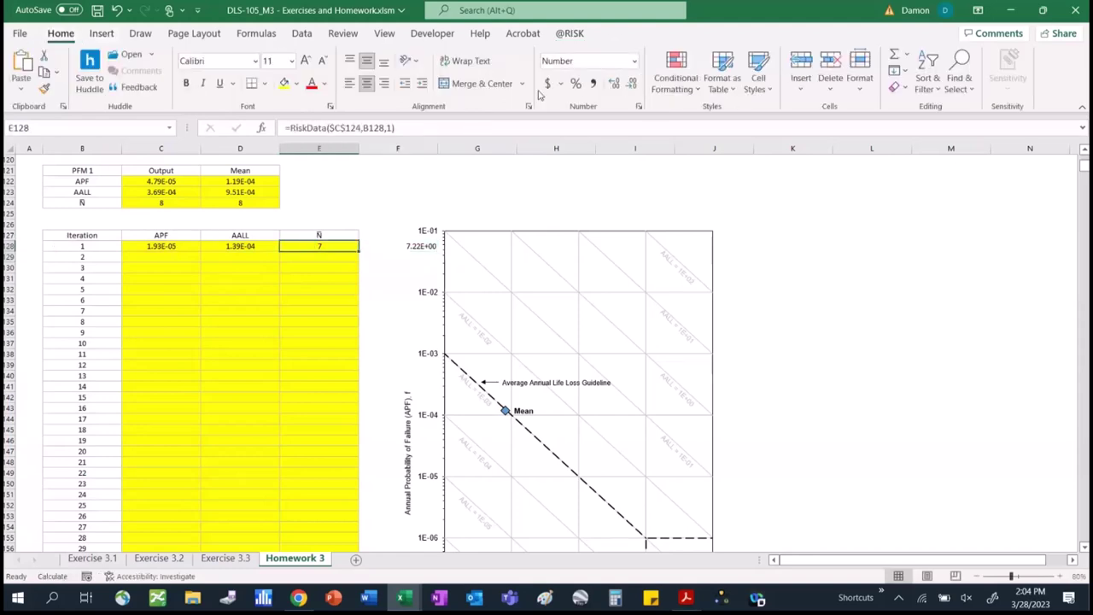
click(612, 86)
click(613, 85)
click(631, 86)
click(631, 86)
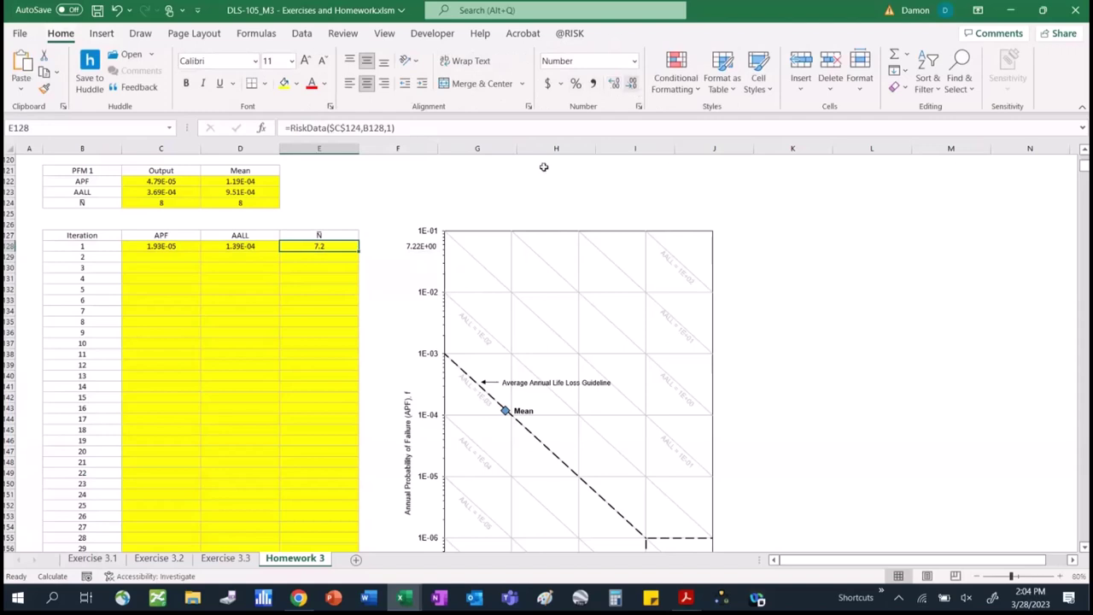
click(410, 246)
click(368, 245)
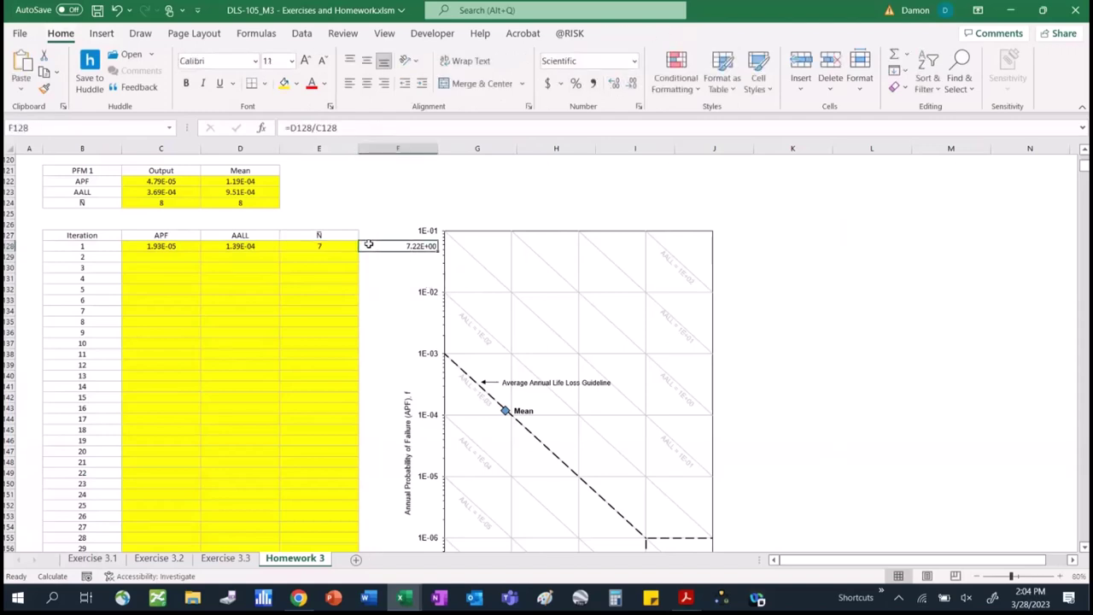
Clear the F128 check formula and copy the iteration 1 RiskData formulas in C128:E128 down through iteration 10000.
drag(169, 246, 316, 245)
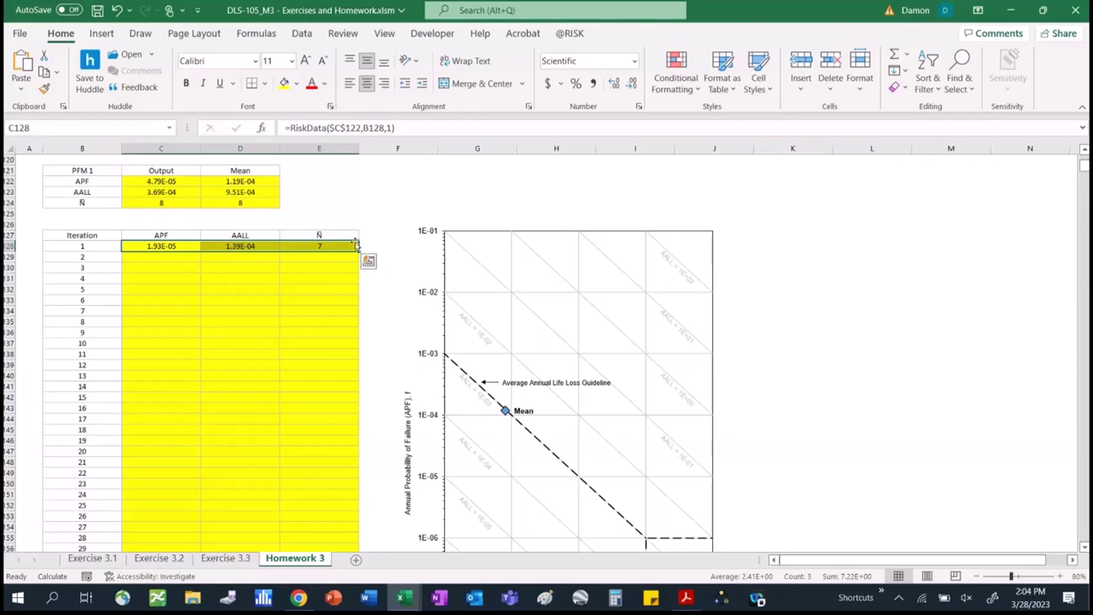
key(ctrl+c)
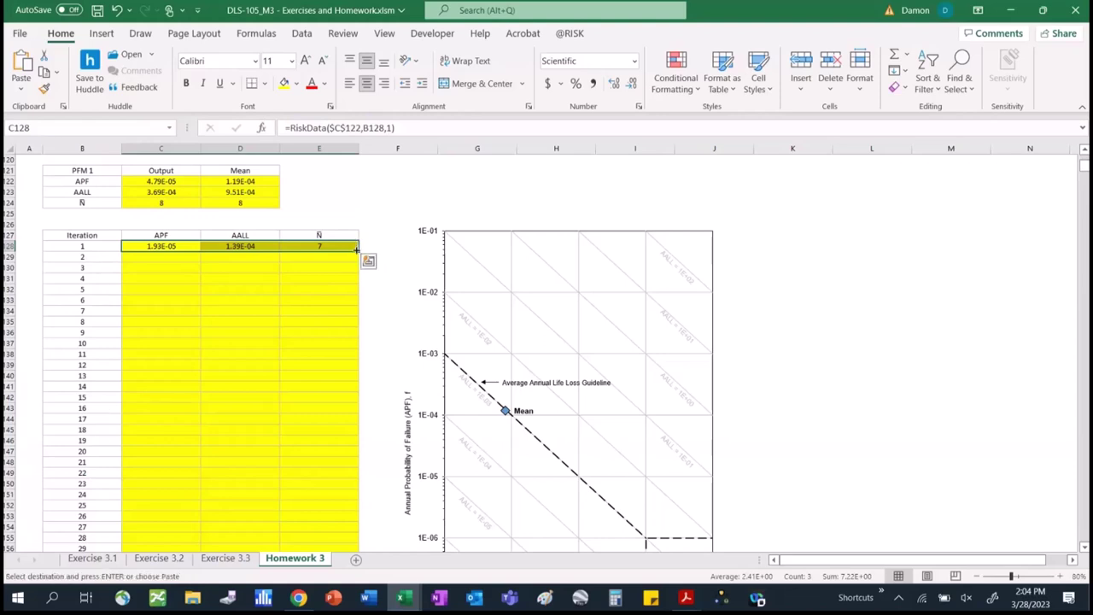
key(Down)
key(shift+Right)
key(shift+Right)
key(ctrl+shift+Down)
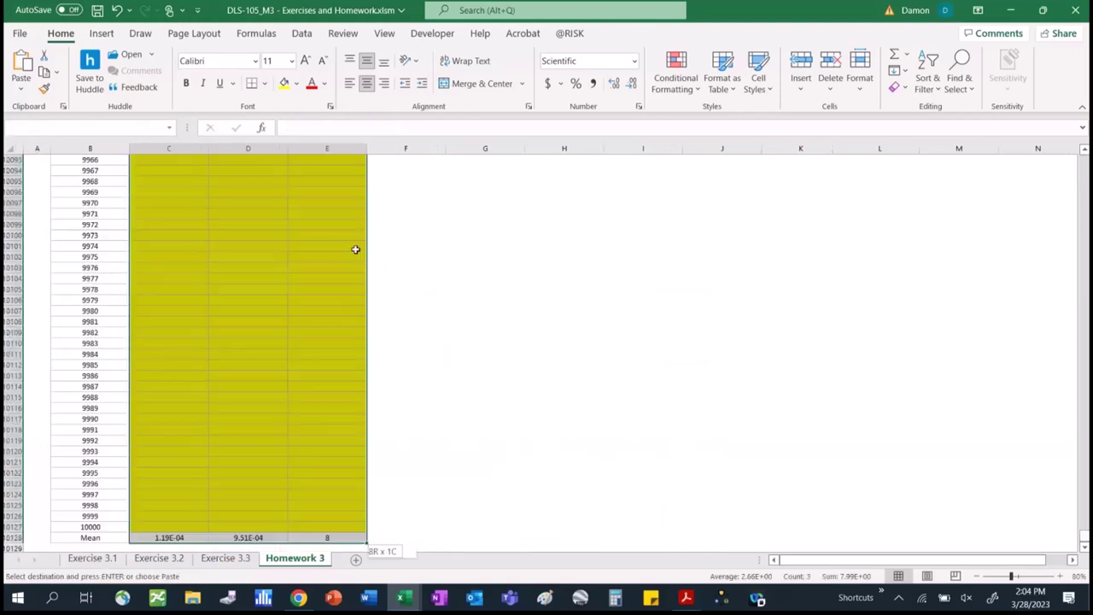
key(shift+Up)
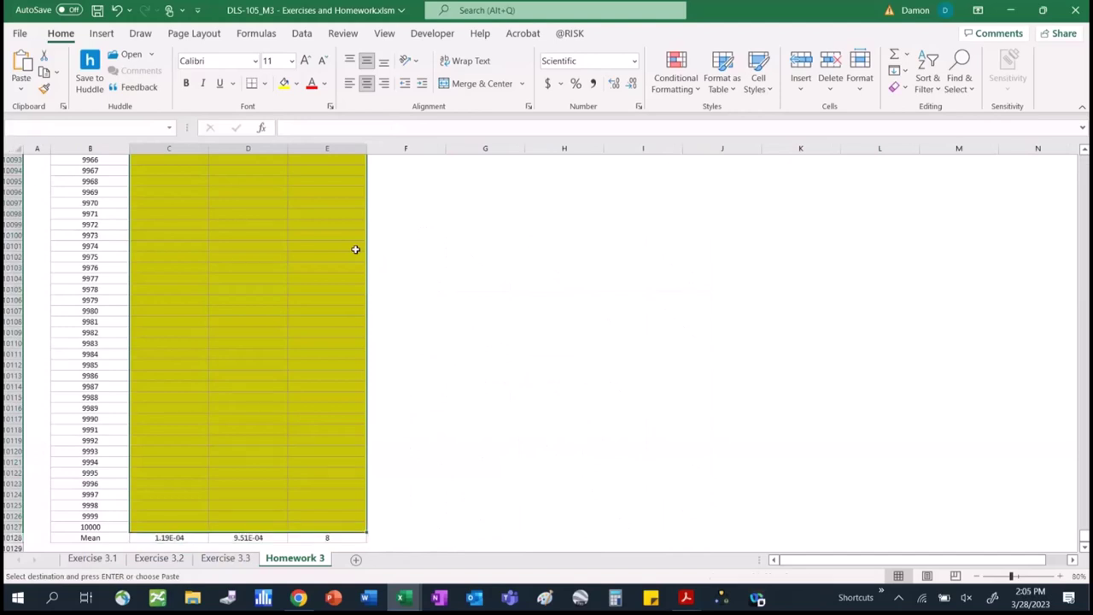
key(Return)
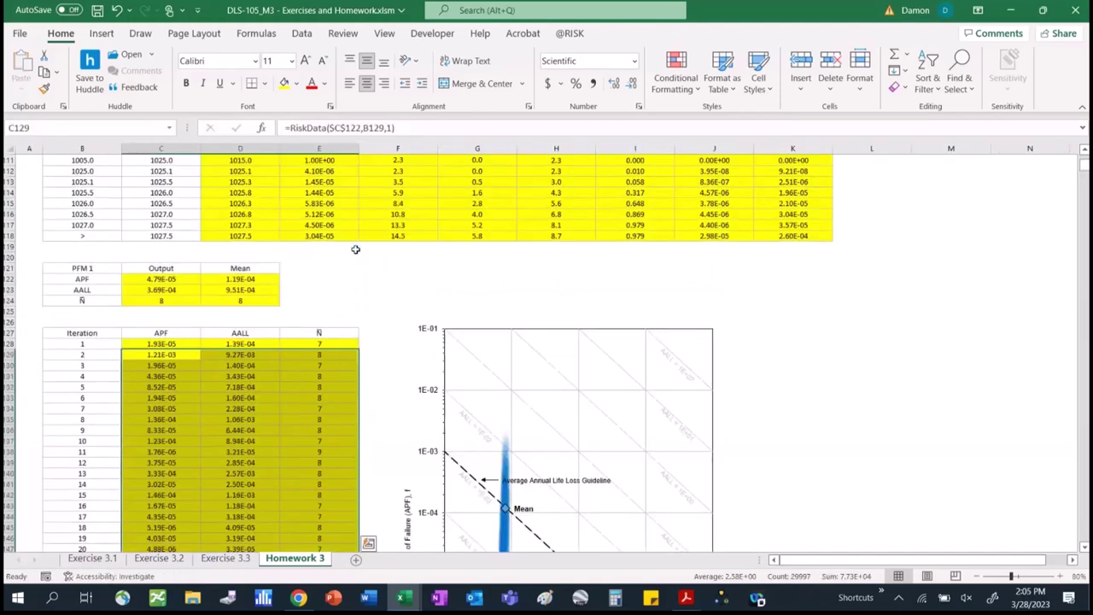
Examine the populated f-N scatter plot and read the coordinates of the highest plotted APF point.
click(1084, 547)
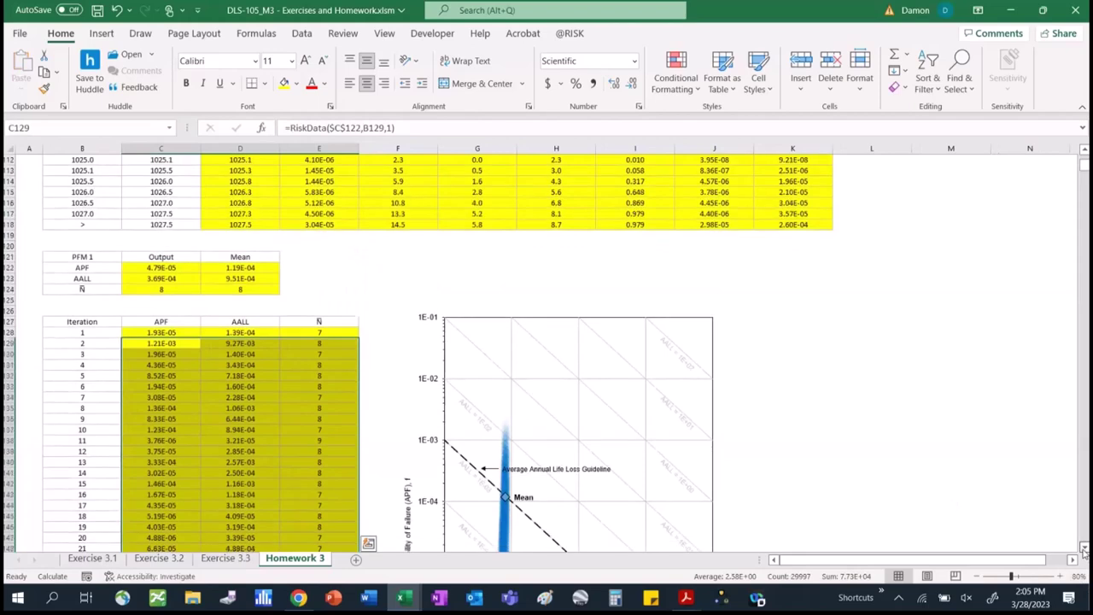
drag(1083, 550, 1083, 550)
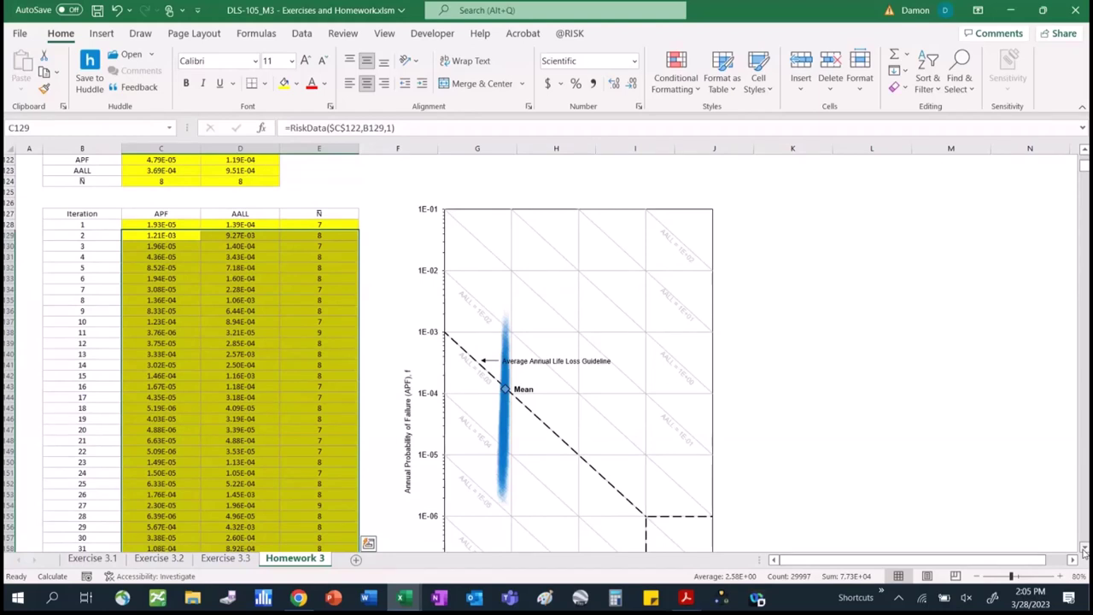
click(939, 456)
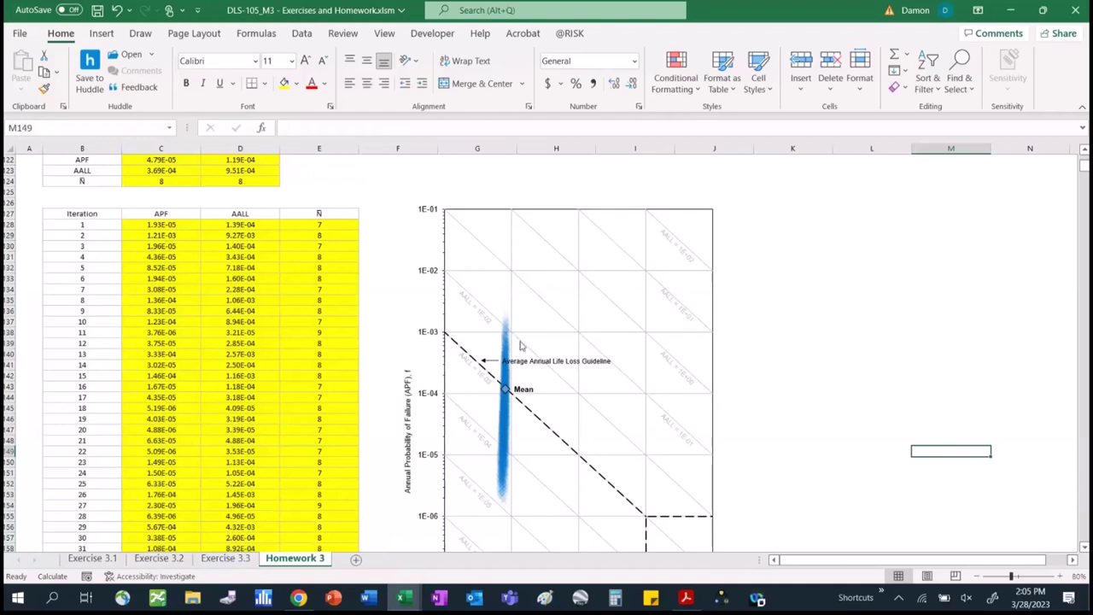
mouse_move(507, 316)
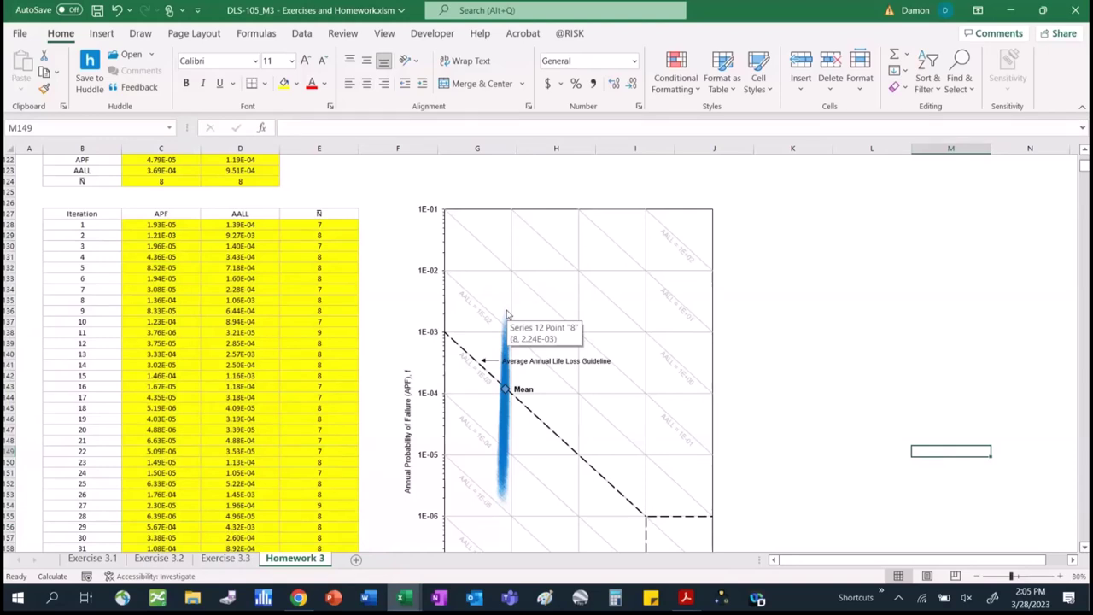
click(817, 342)
click(946, 362)
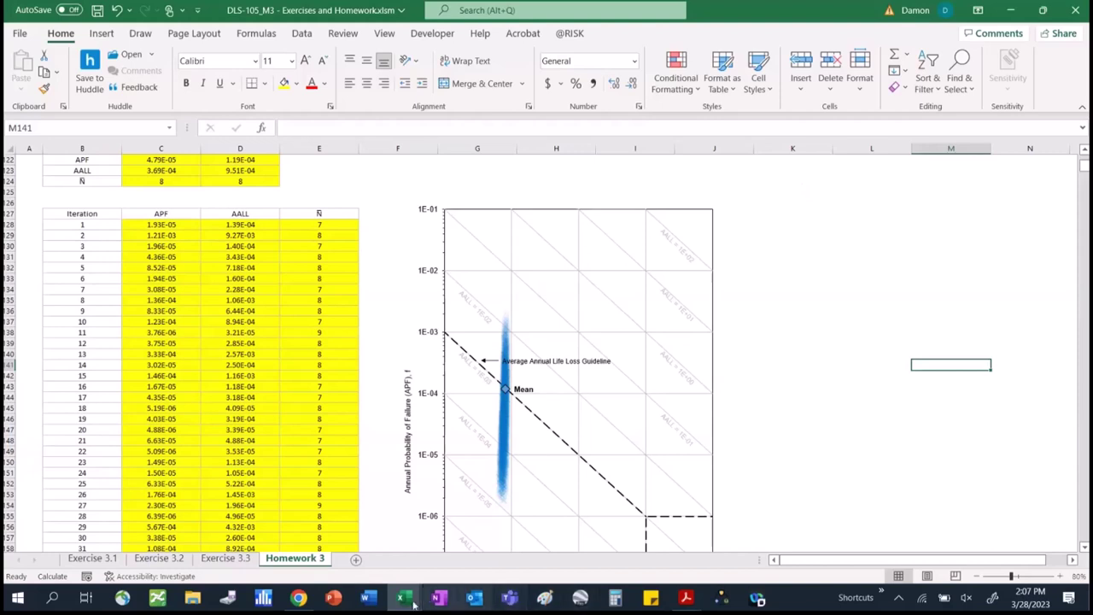
Switch to the Solution to Homework (No@Risk) workbook and review the PFM 1 output, mean and RiskData formulas.
mouse_move(410, 603)
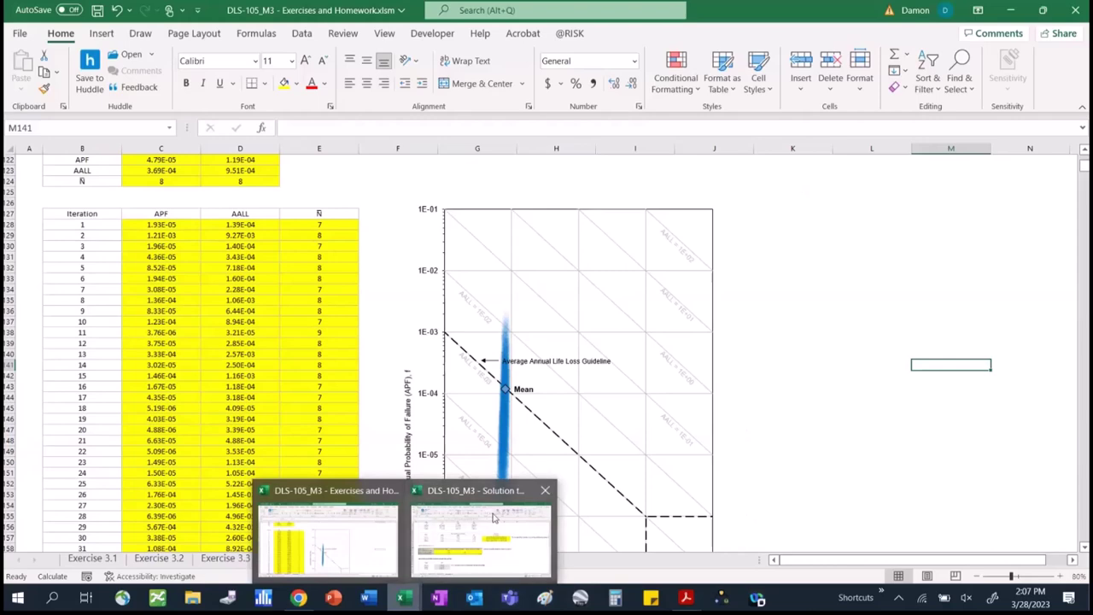
click(493, 517)
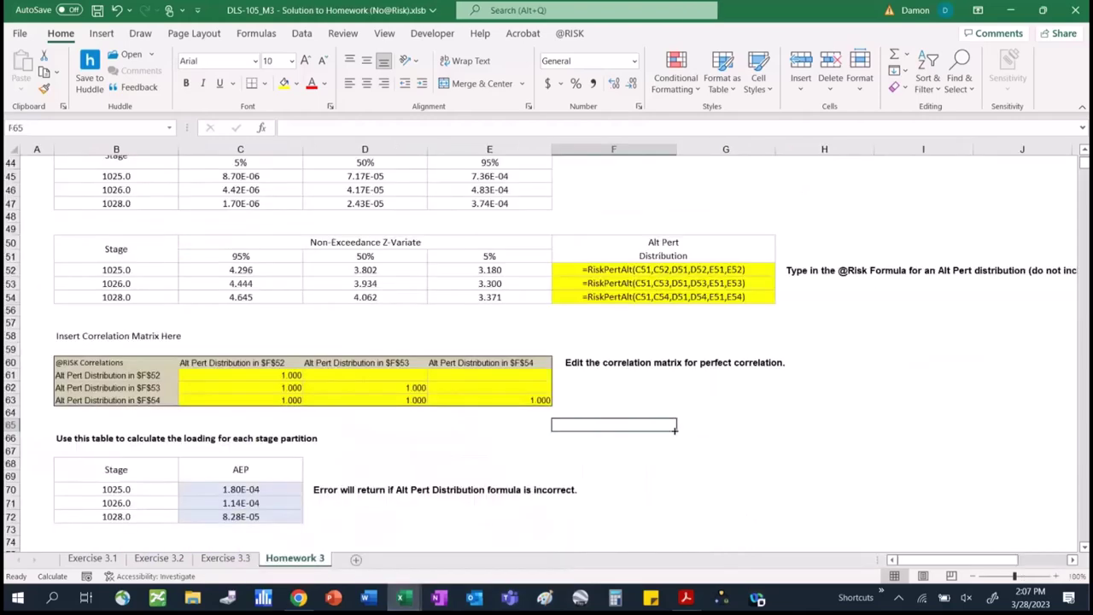
key(Page_Down)
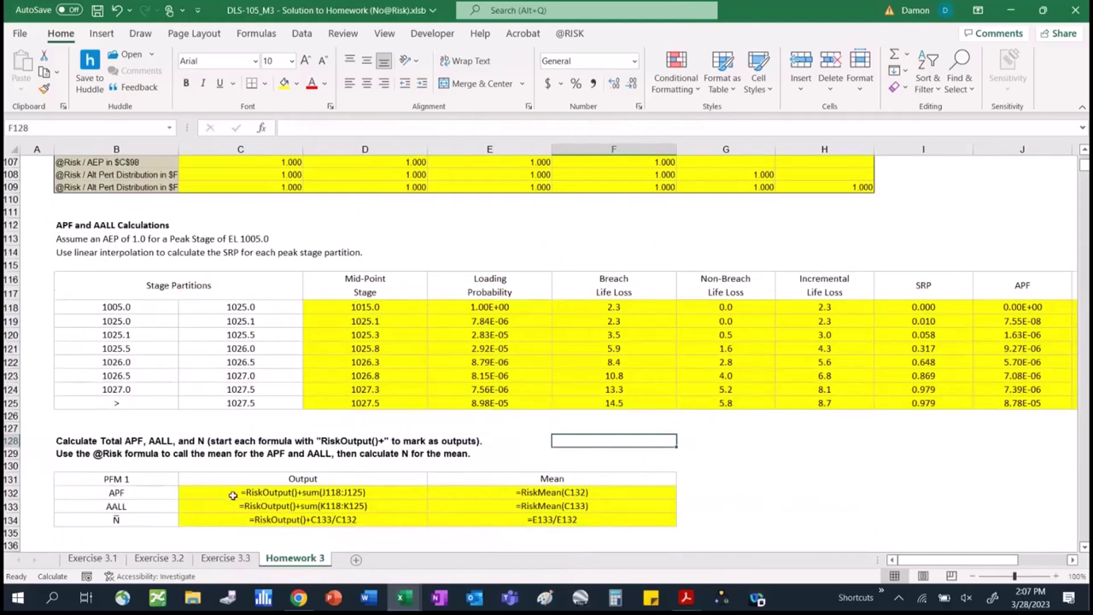
drag(233, 495, 598, 521)
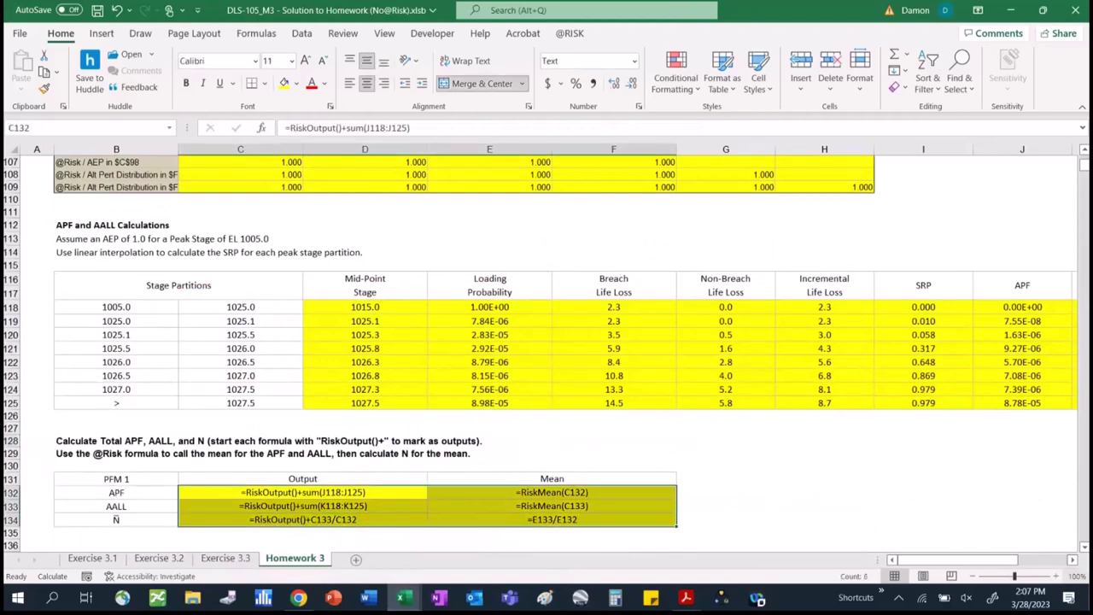
scroll(1084, 550, down, 1)
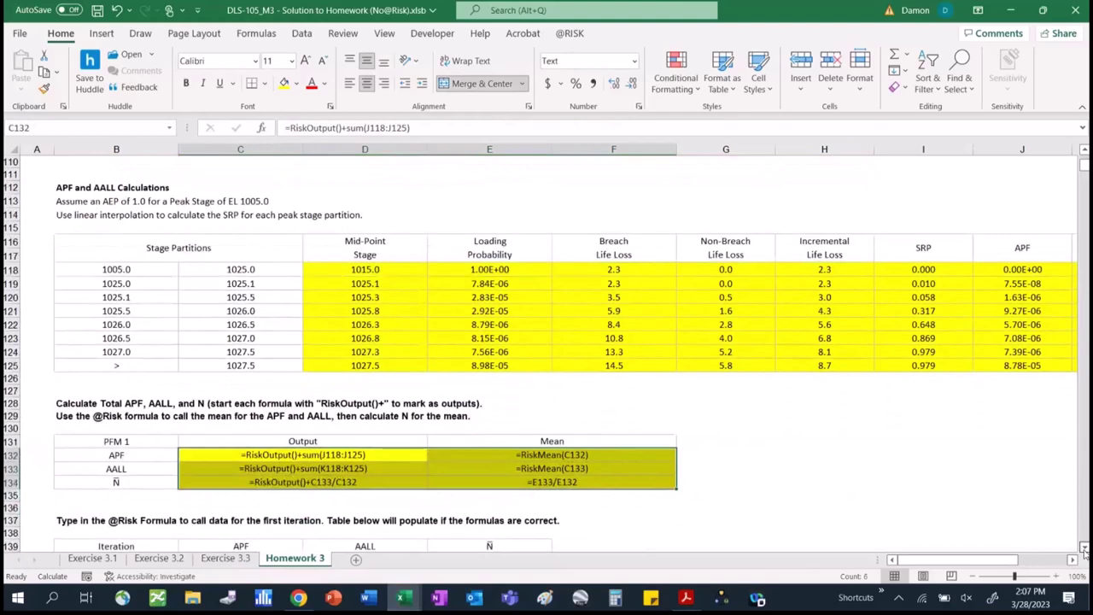
scroll(1084, 551, down, 4)
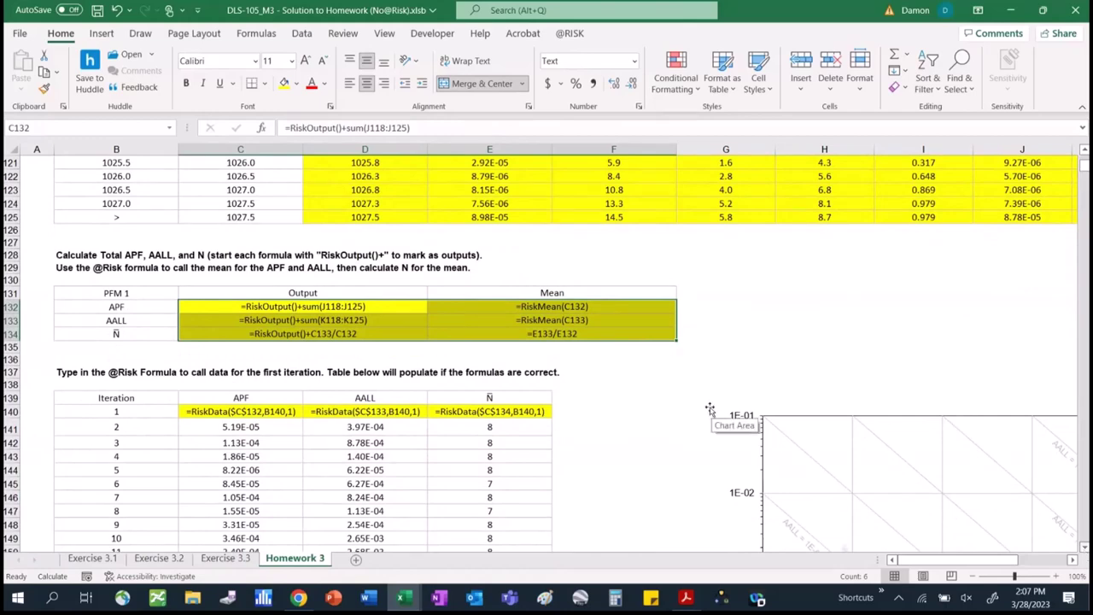
click(726, 304)
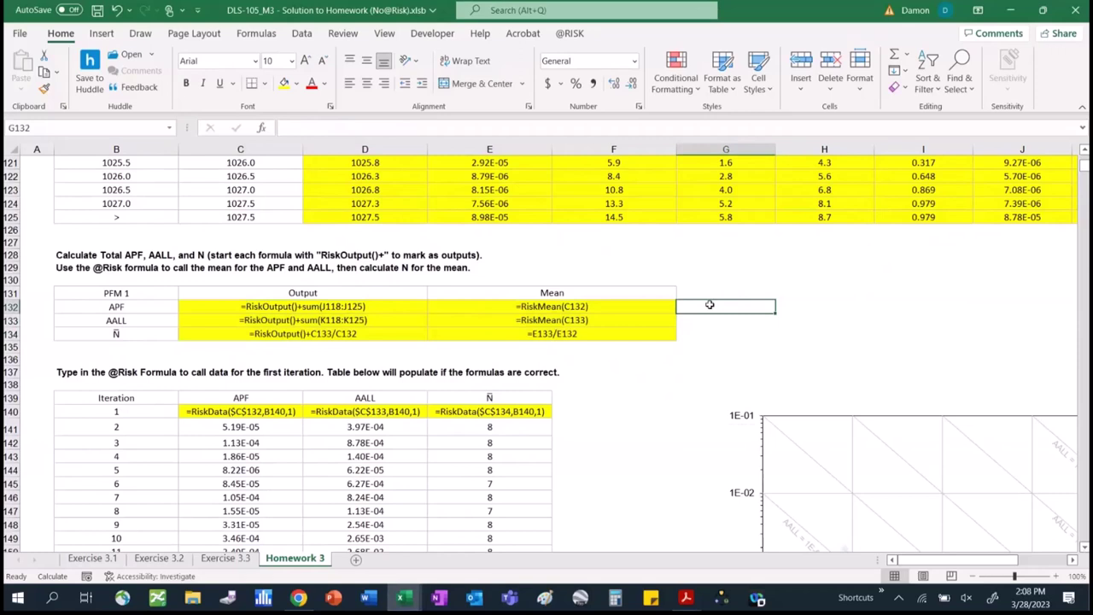
Review the solution's life loss distributions, correlation matrix, APF and AALL calculations, iteration table and f-N plot.
click(1084, 154)
click(1084, 154)
click(1085, 153)
scroll(1085, 154, up, 10)
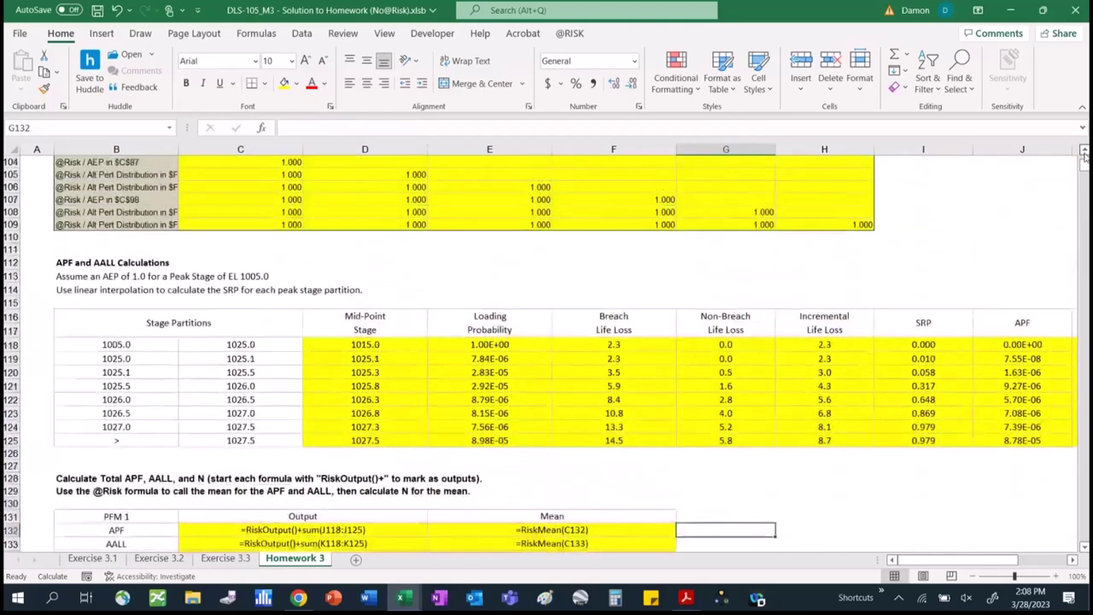
scroll(1085, 155, up, 2)
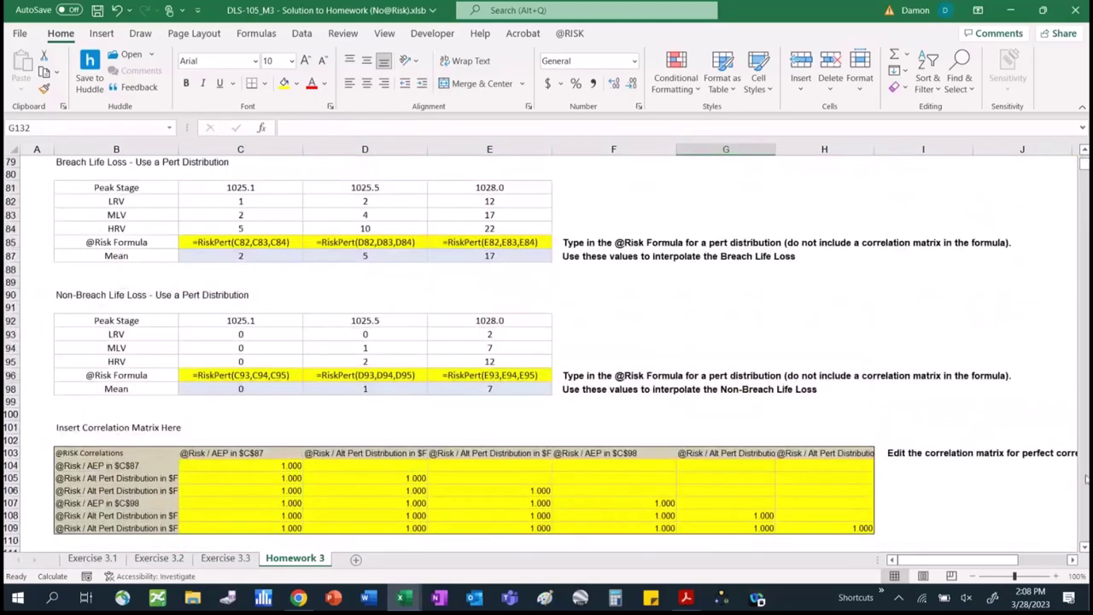
scroll(1085, 550, down, 10)
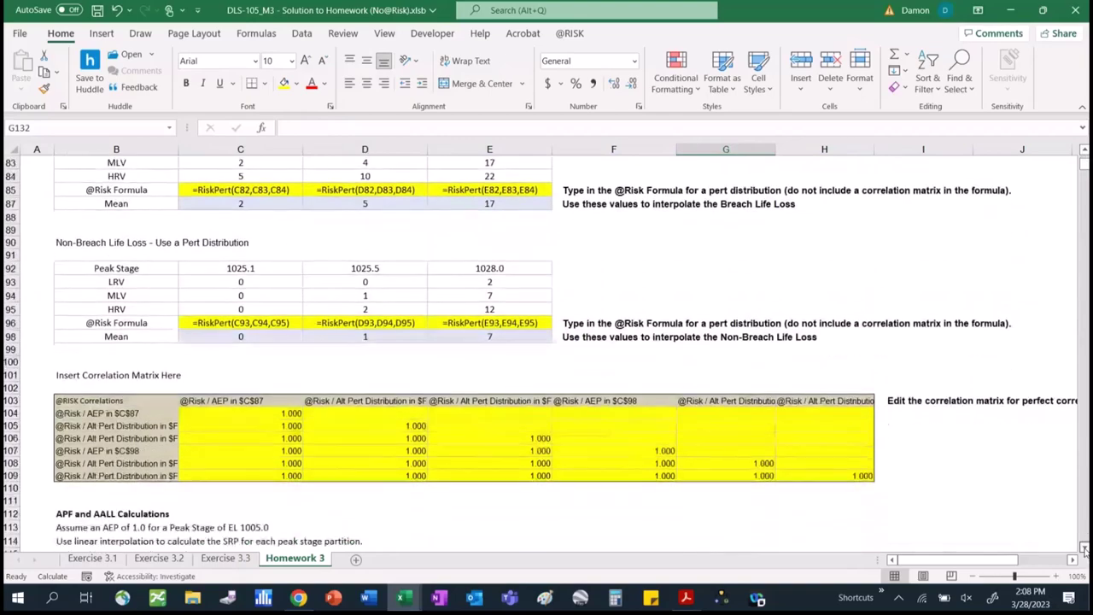
scroll(1085, 550, down, 7)
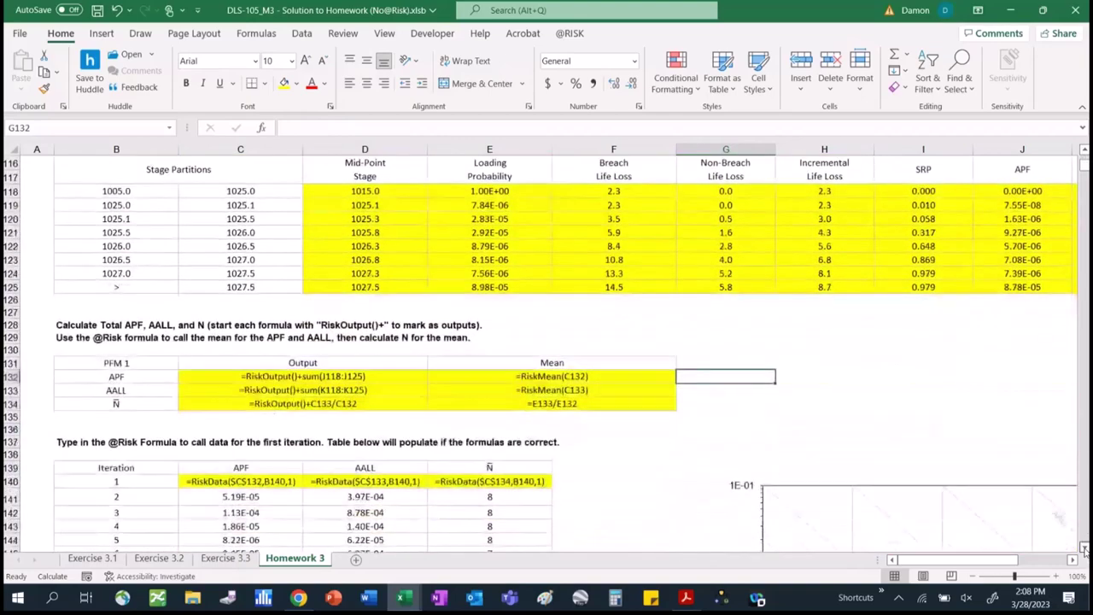
scroll(1085, 550, down, 1)
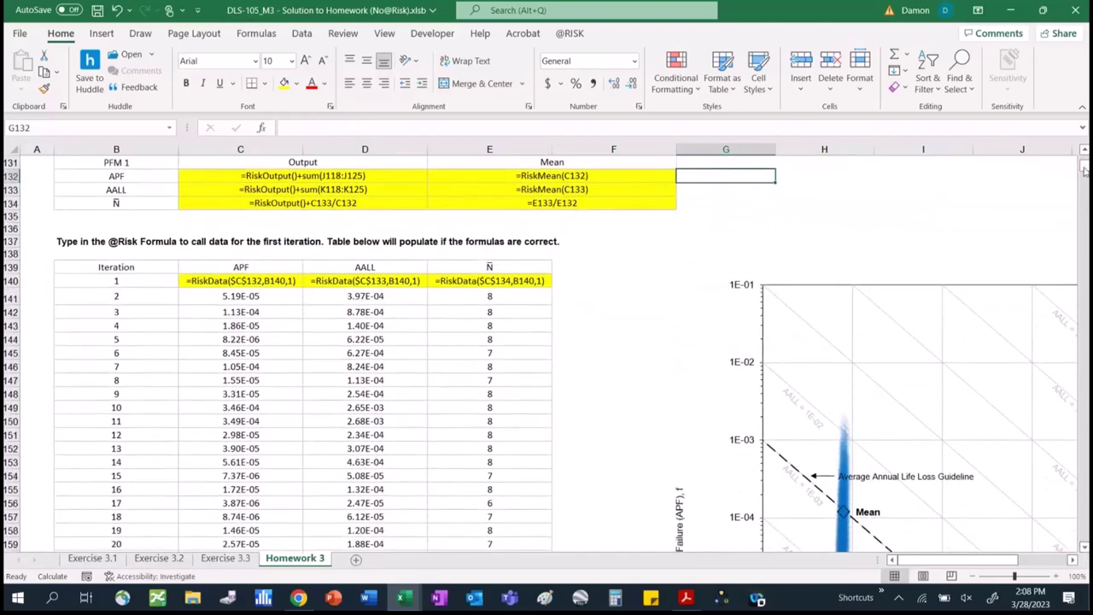
scroll(1084, 168, up, 2)
scroll(1084, 168, up, 5)
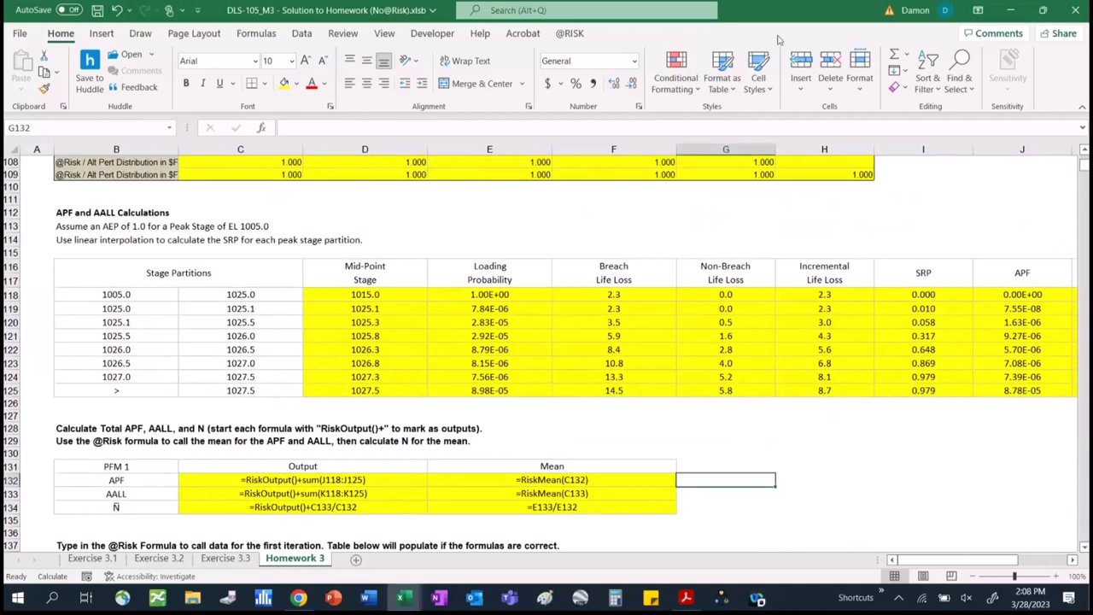
Arrange the solution and exercises workbooks side by side and show the exercises workbook's Breach Life Loss through AALL columns.
drag(828, 7, 1091, 254)
click(140, 162)
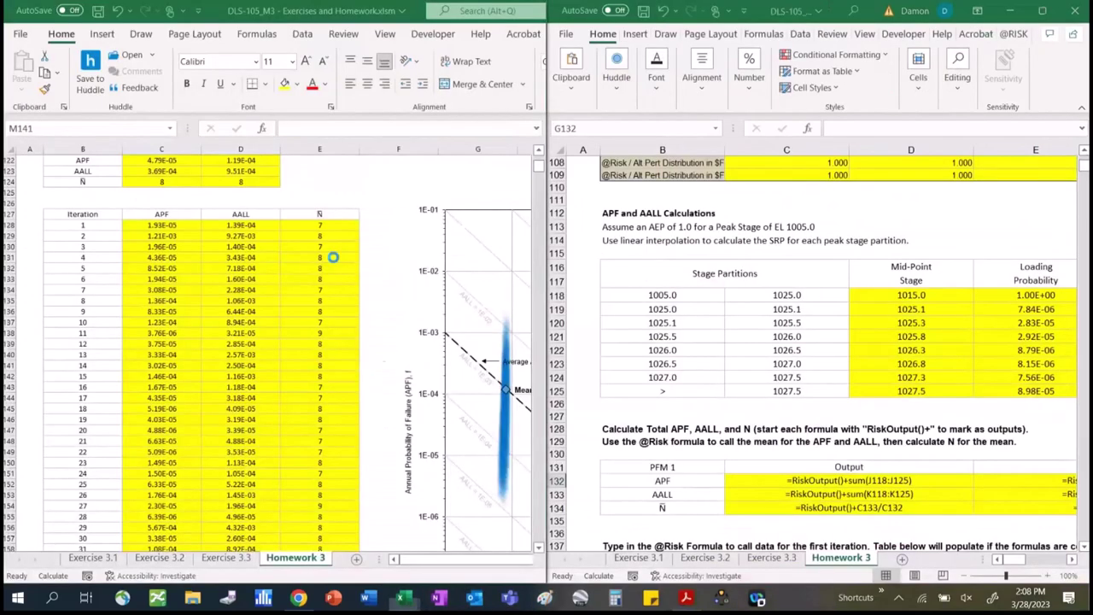
click(397, 180)
key(Page_Up)
key(Right)
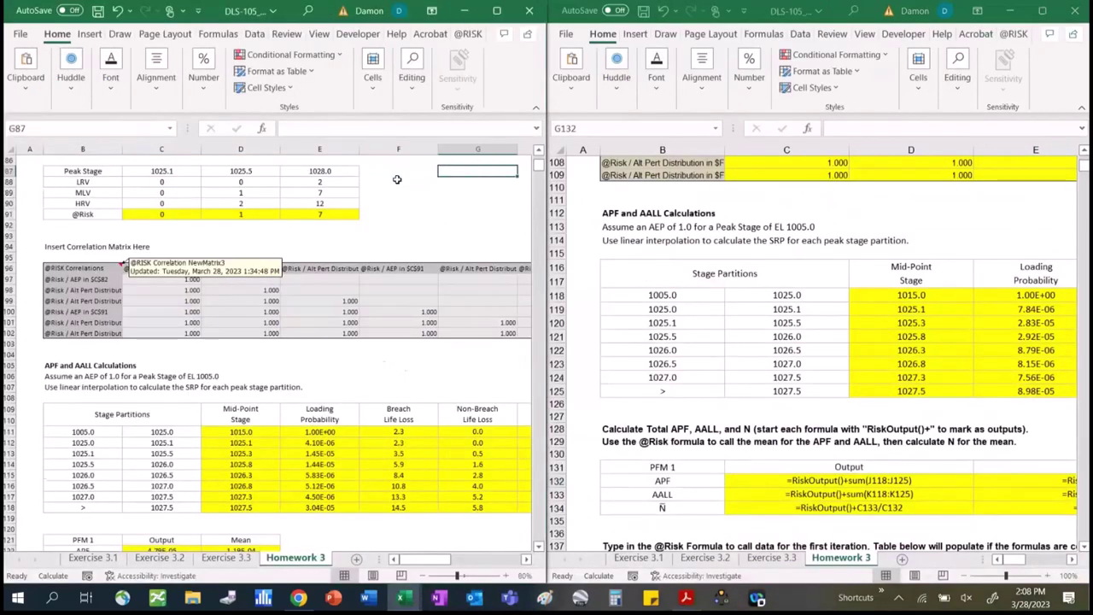
key(Right)
key(Right)
key(Right)
key(Right)
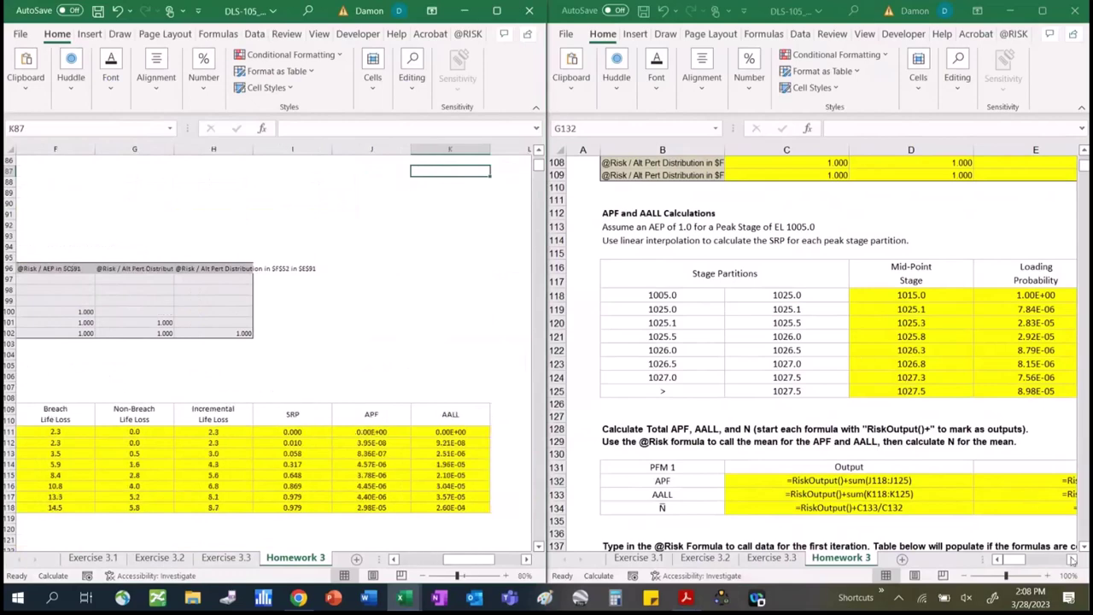
Compare the solution's Non-Breach Life Loss through AALL columns with those in the exercises workbook.
click(1071, 559)
click(1071, 559)
click(1072, 559)
click(1071, 559)
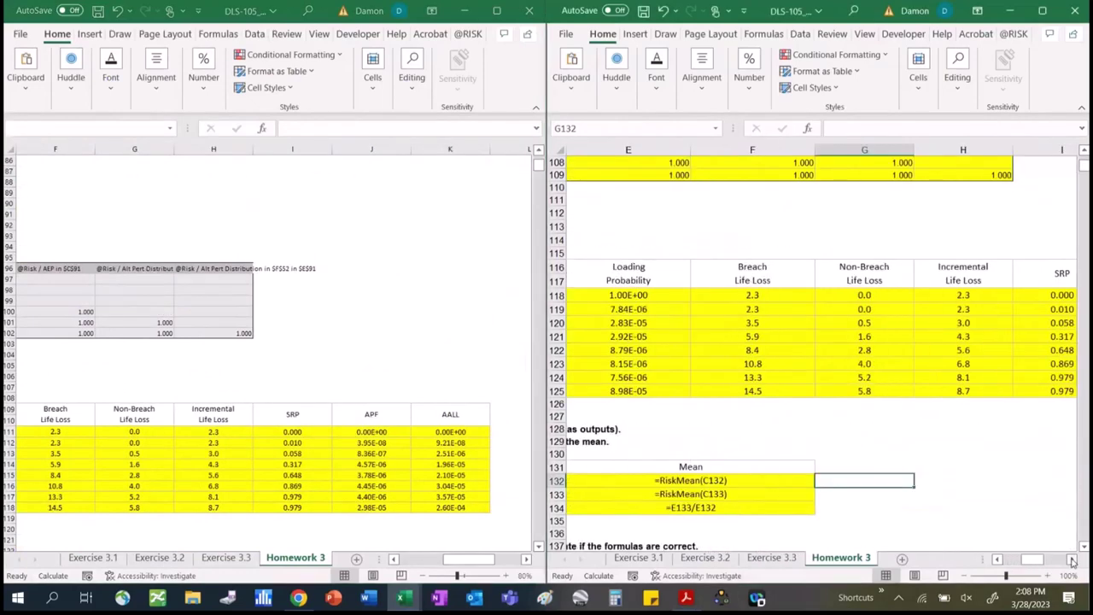
click(1071, 559)
click(1072, 559)
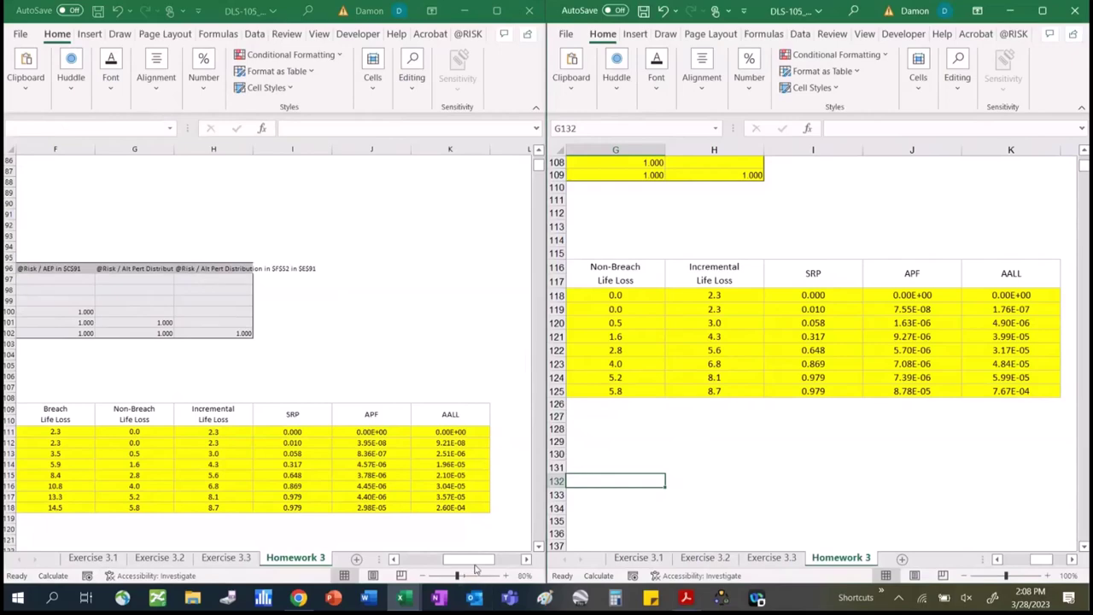
Examine the exercises workbook's Stage and AEP loading table in B65:C69.
drag(474, 566, 431, 563)
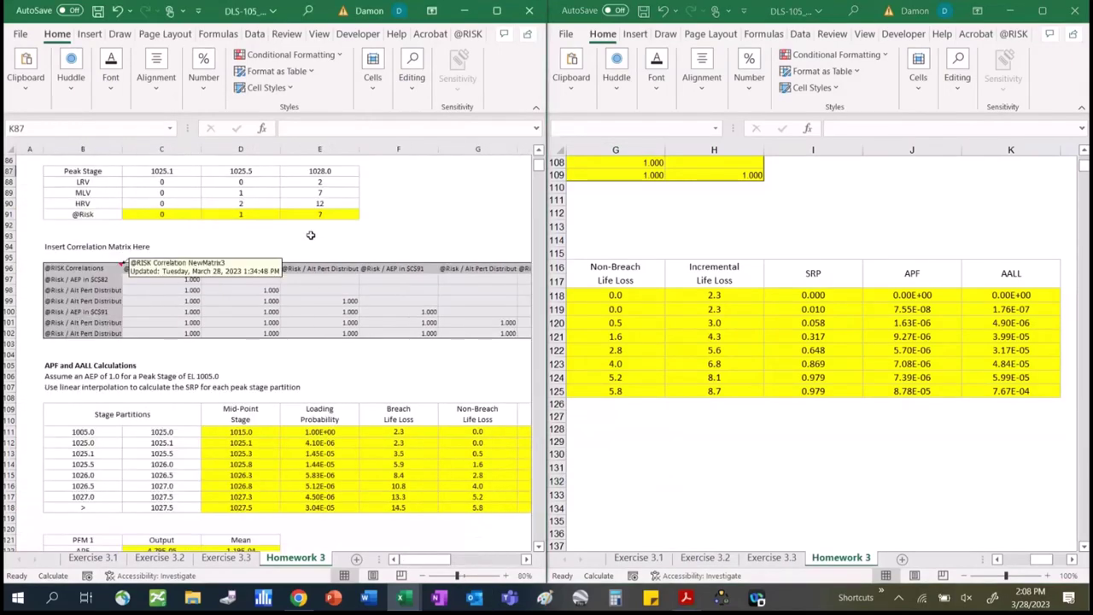
click(311, 235)
scroll(311, 235, up, 12)
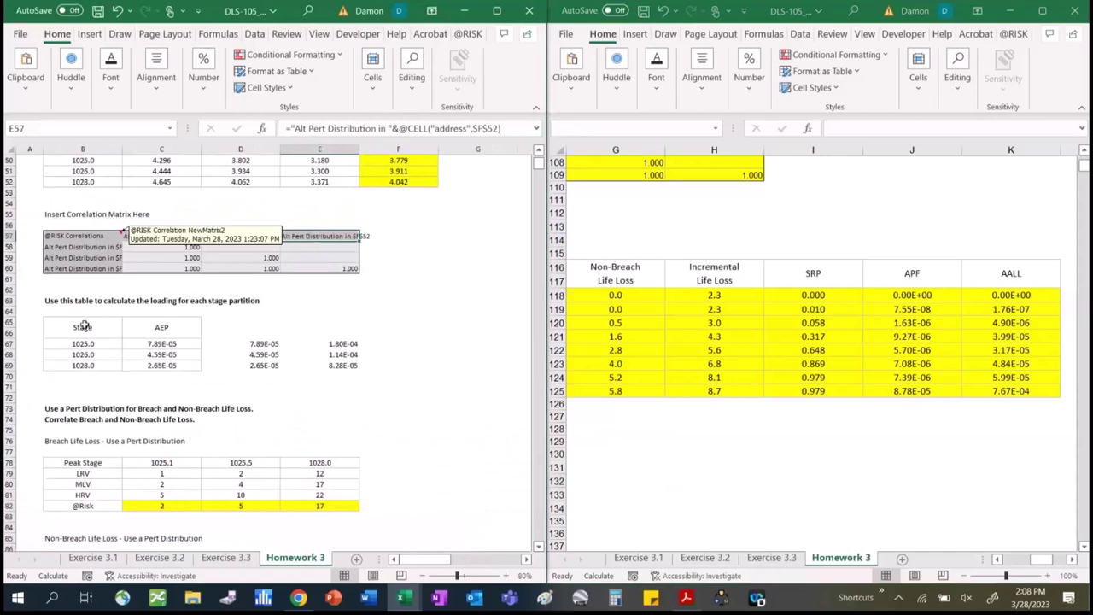
drag(83, 324, 158, 367)
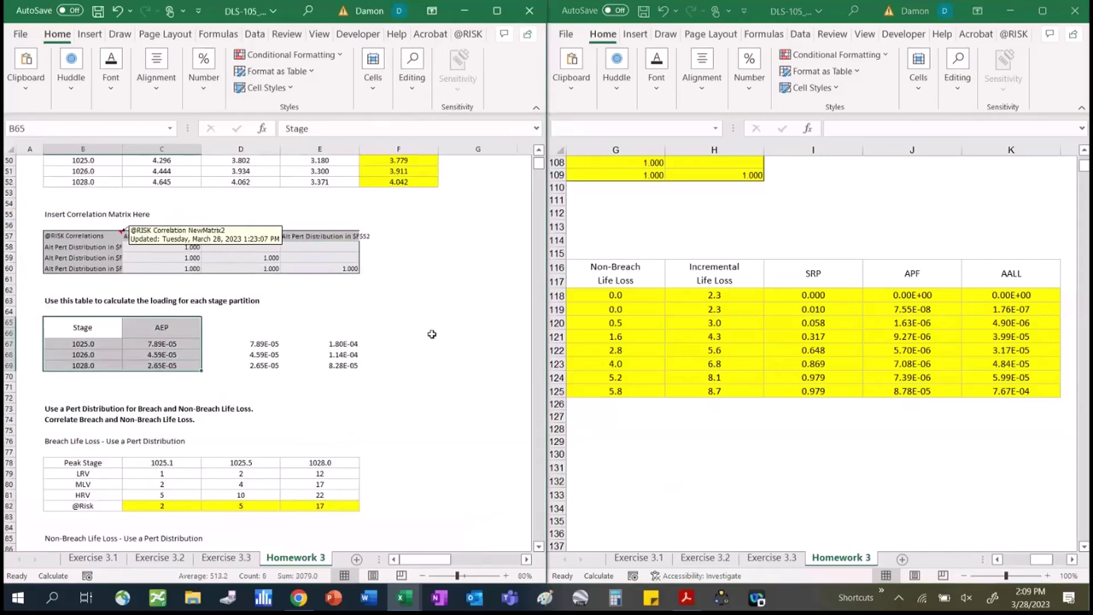
Compare the exercises workbook's AEP values in E67:E69 with the solution's Stage and AEP table in C70:C72.
drag(345, 332, 358, 369)
key(ctrl+c)
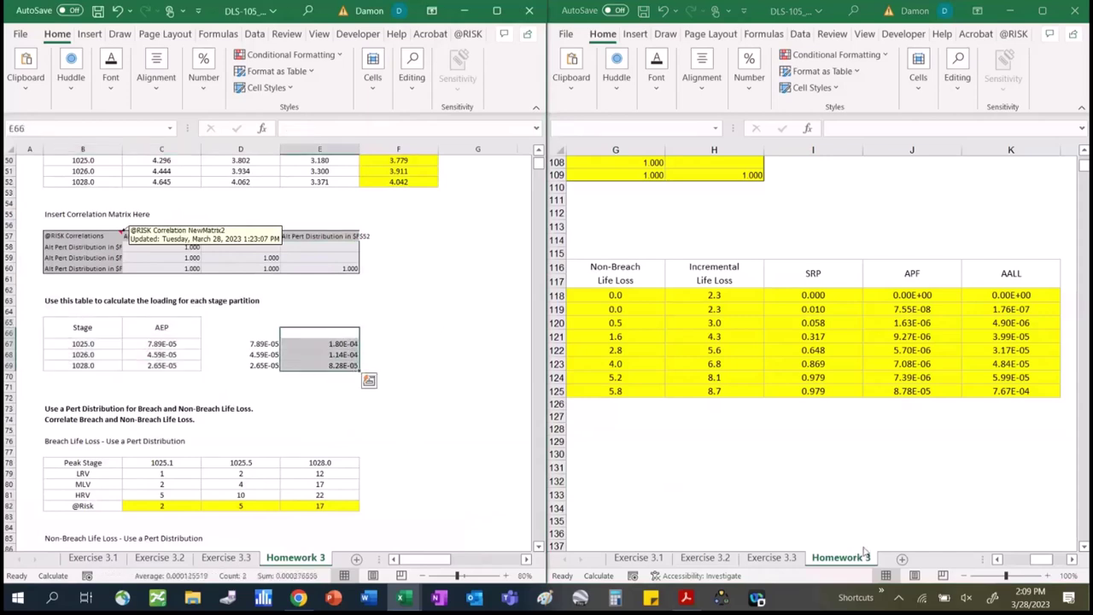
click(615, 481)
drag(1055, 565, 1009, 559)
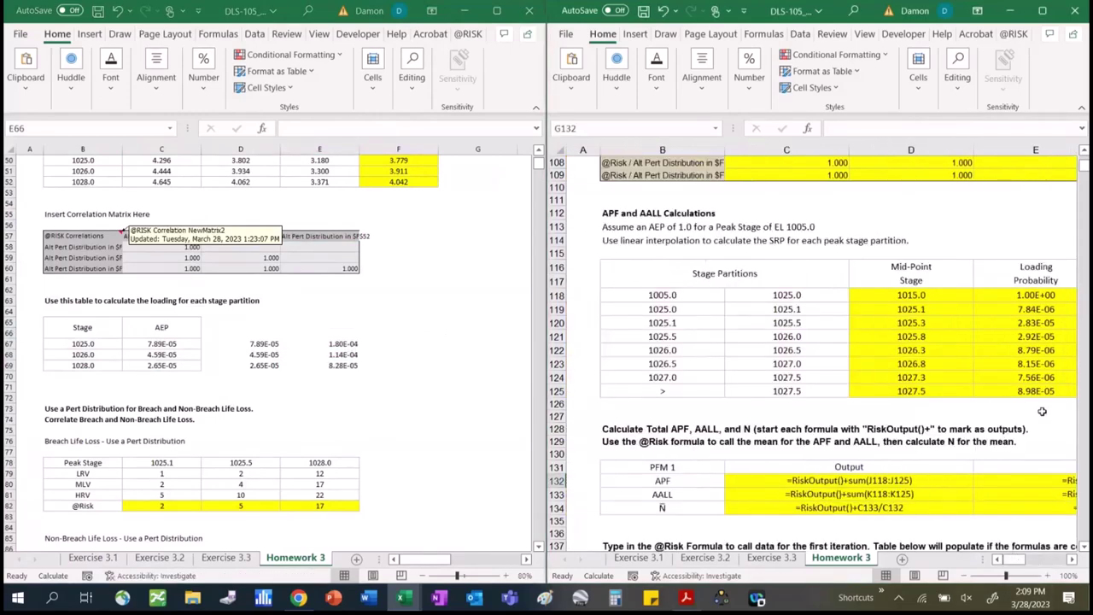
drag(1084, 157, 1083, 158)
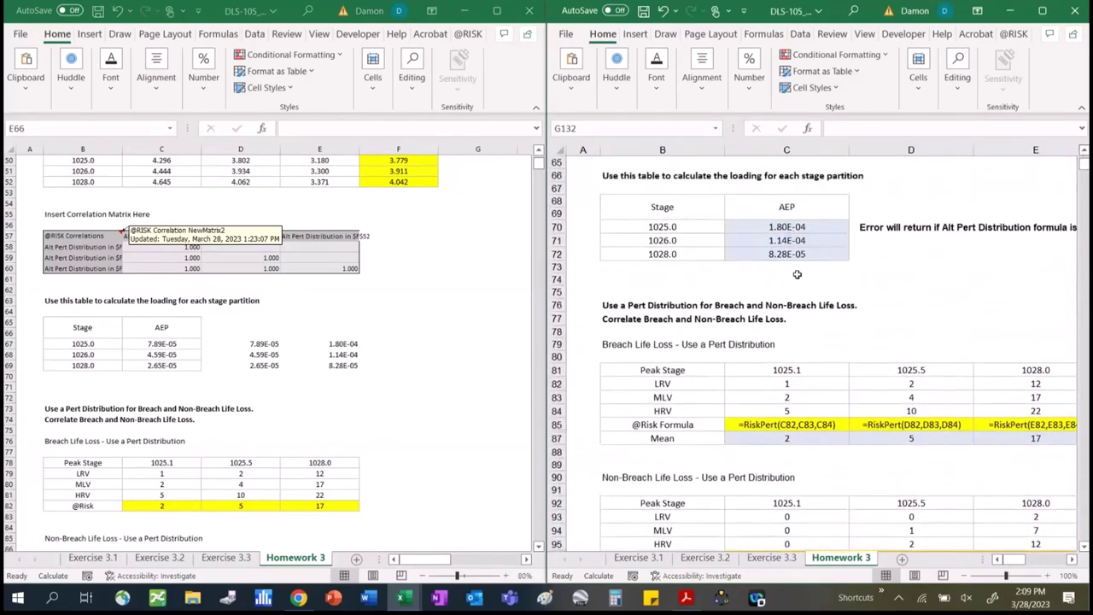
key(ctrl+v)
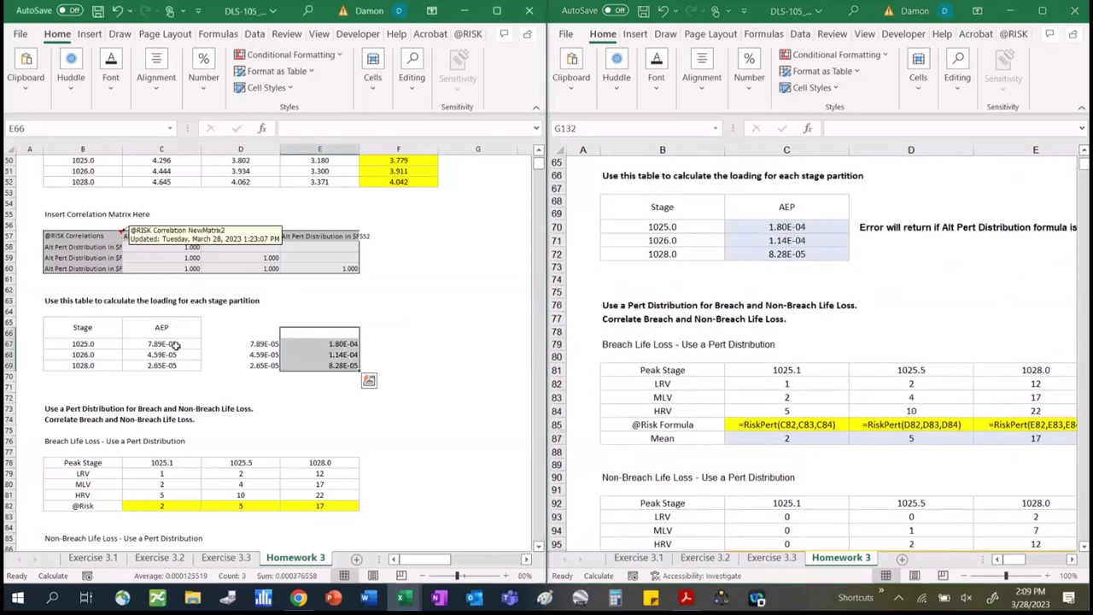
Copy the exercises workbook's AEP values in C67:C69 and paste them as values with number formatting into the solution's C70:C72.
drag(174, 343, 176, 362)
key(ctrl+c)
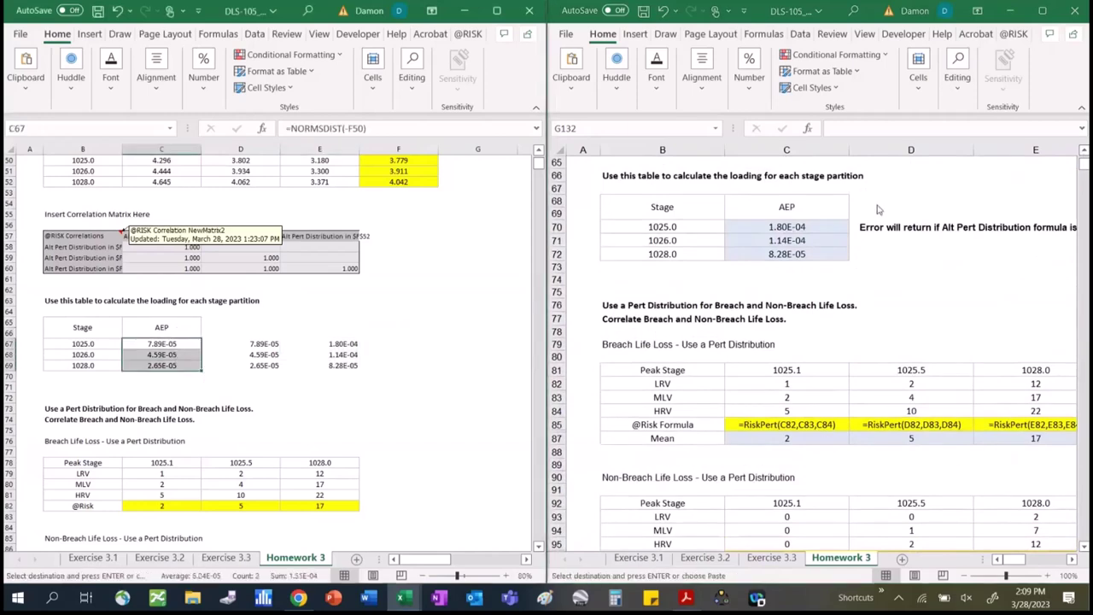
click(786, 228)
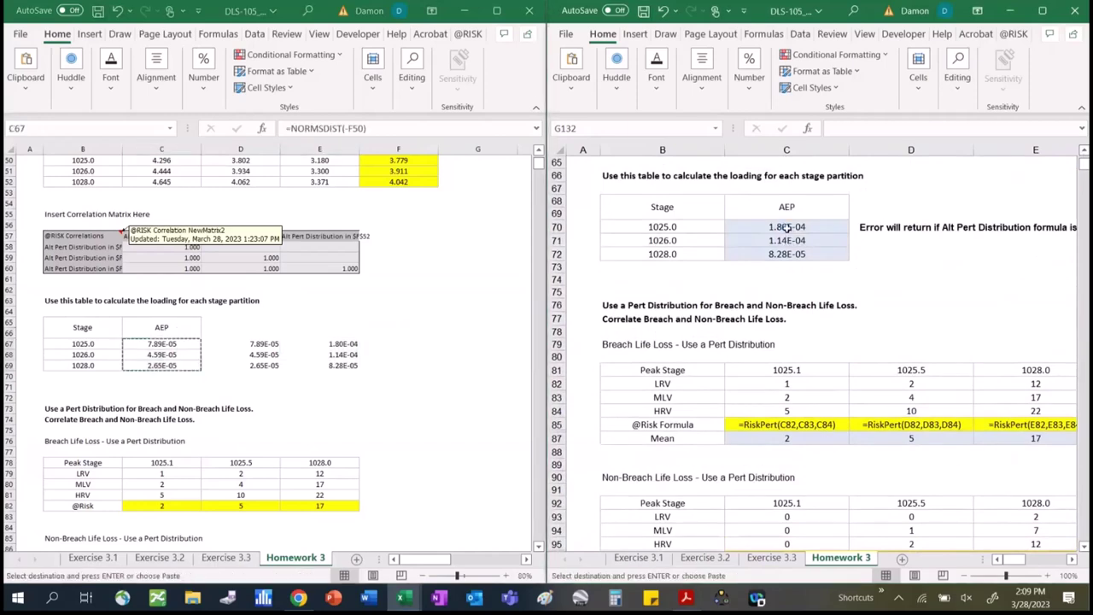
click(572, 81)
click(566, 152)
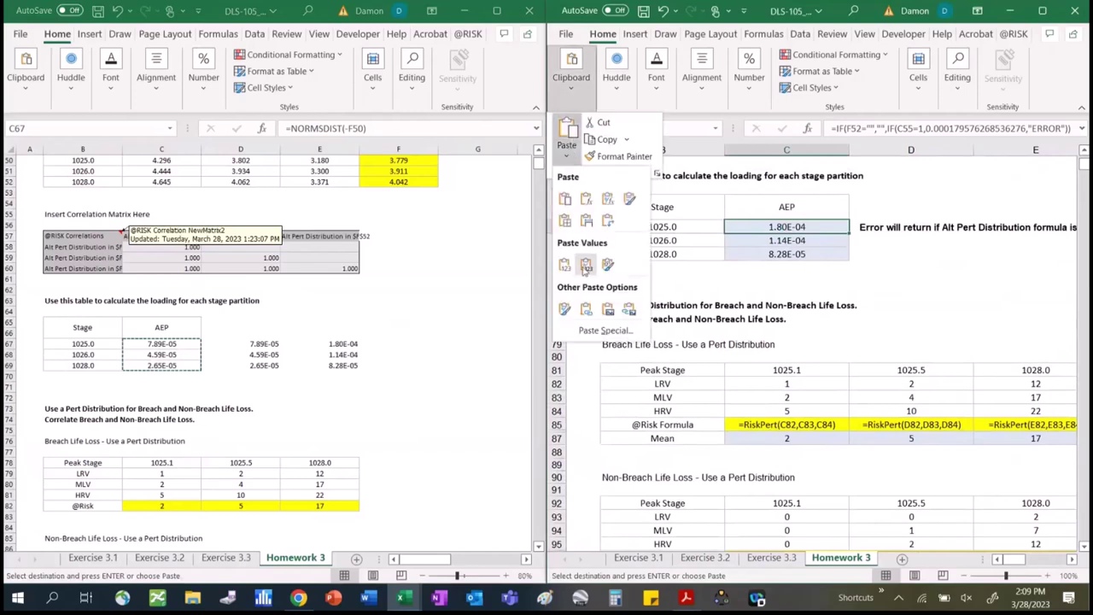
click(586, 266)
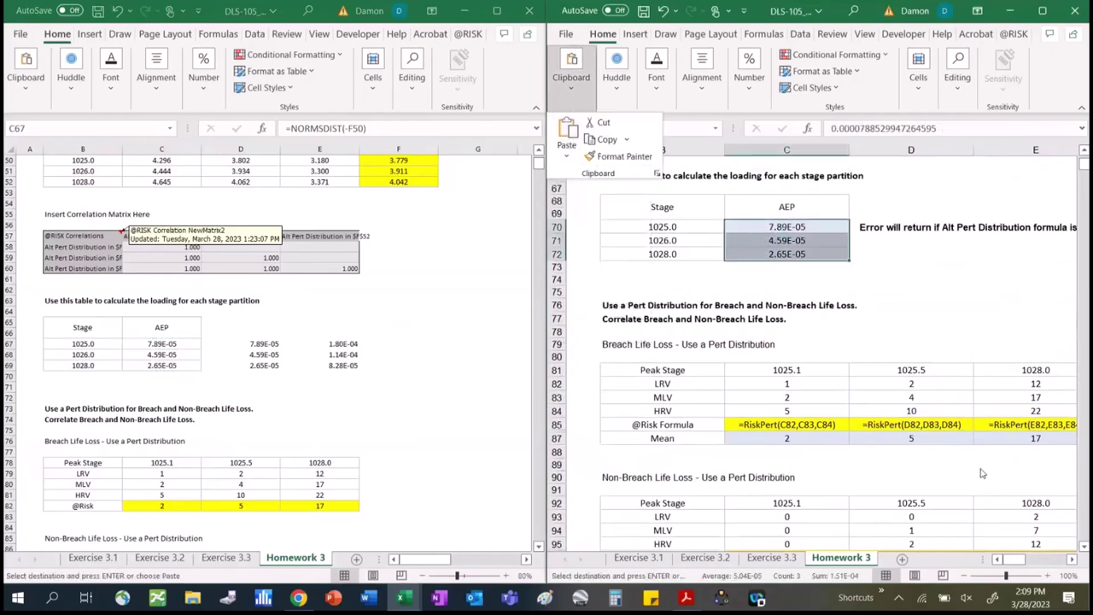
Show the solution workbook's APF and AALL columns in the stage partition table starting at row 116.
key(Down)
key(Down)
key(Down)
key(Down)
key(Down)
key(Down)
key(Down)
key(Down)
key(Down)
key(Down)
key(Down)
key(Down)
key(Down)
key(Down)
key(Down)
key(Down)
key(Down)
key(Down)
key(Down)
key(Down)
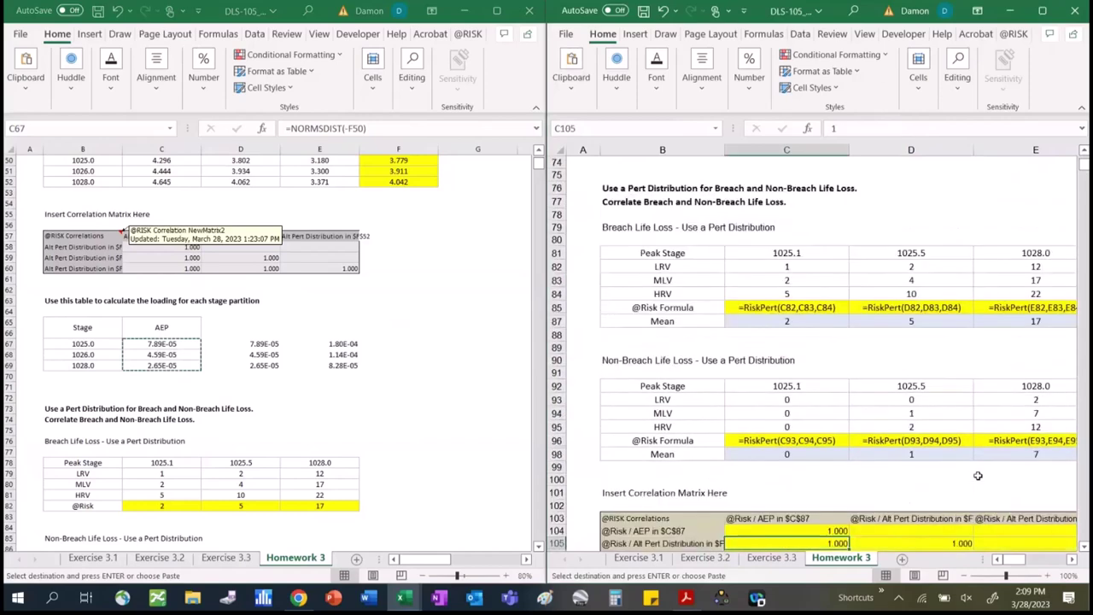
key(Down)
key(Down)
key(Down)
key(Down)
key(Down)
key(Down)
key(Down)
key(Down)
key(Down)
key(Down)
key(Down)
key(Down)
key(Down)
key(Down)
key(Down)
key(Down)
key(Down)
key(Down)
key(Down)
key(Right)
key(Right)
key(Right)
key(Right)
key(Right)
key(Right)
key(Right)
key(Right)
key(Right)
key(Right)
key(Right)
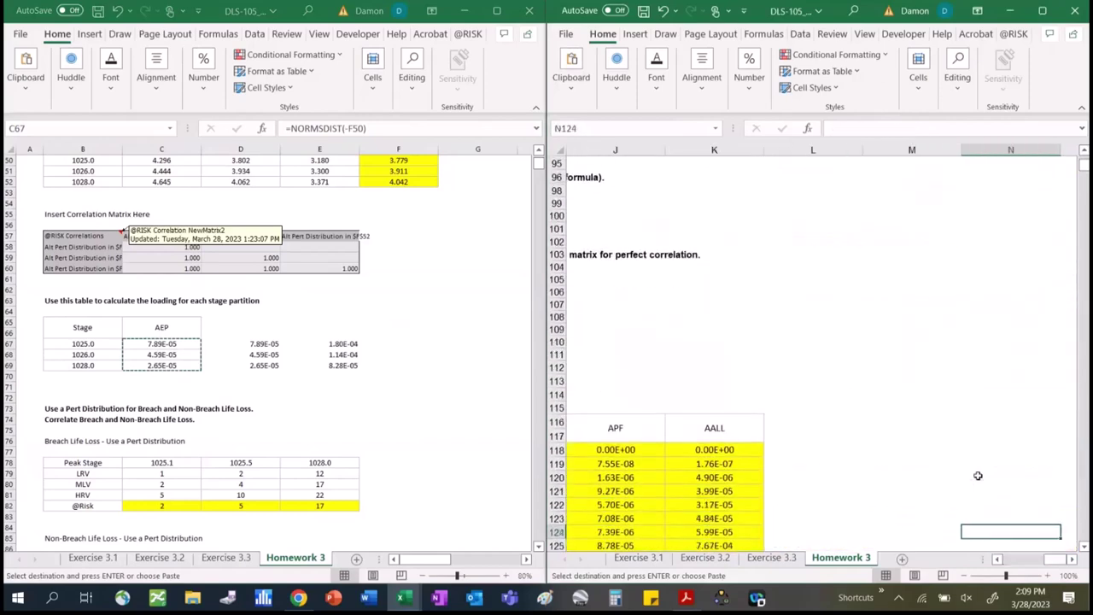
Compare the exercises workbook's stage partition results through AALL in rows 111 to 118 with the solution's matching columns.
click(433, 502)
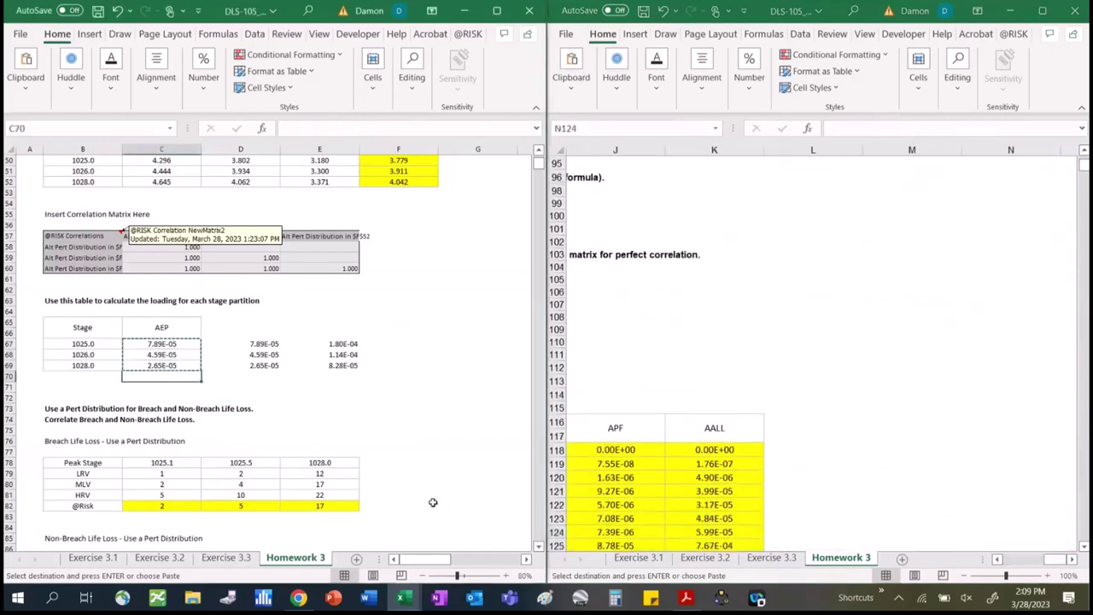
key(Down)
key(Down)
key(Down)
key(Down)
key(Down)
key(Down)
key(Down)
key(Down)
key(Down)
key(Down)
key(Down)
key(Down)
key(Down)
key(Down)
key(Down)
key(Down)
key(Down)
key(Down)
key(Down)
key(Down)
key(Right)
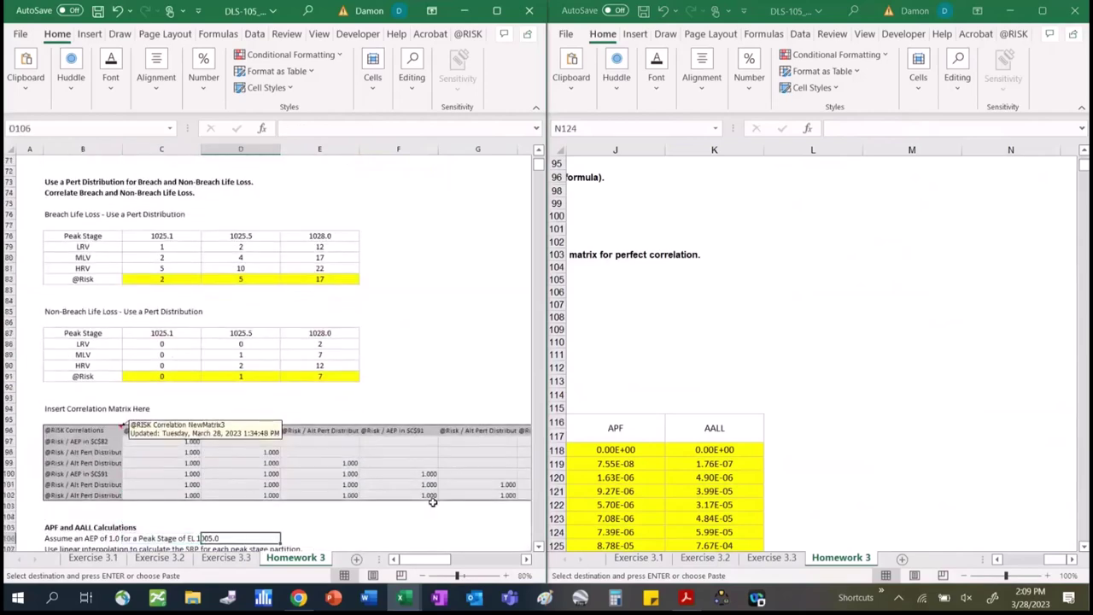
key(Down)
key(Down)
key(Down)
key(Down)
key(Down)
key(Down)
key(Down)
key(Down)
key(Down)
key(Down)
key(Down)
key(Down)
key(Down)
key(Right)
key(Right)
key(Right)
key(Right)
key(Right)
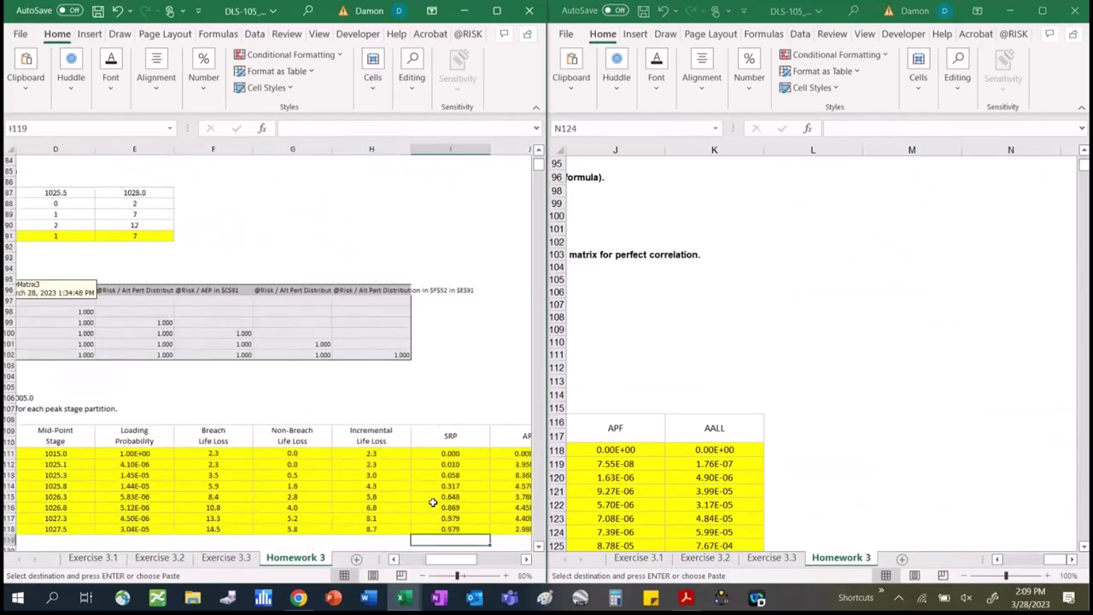
key(Right)
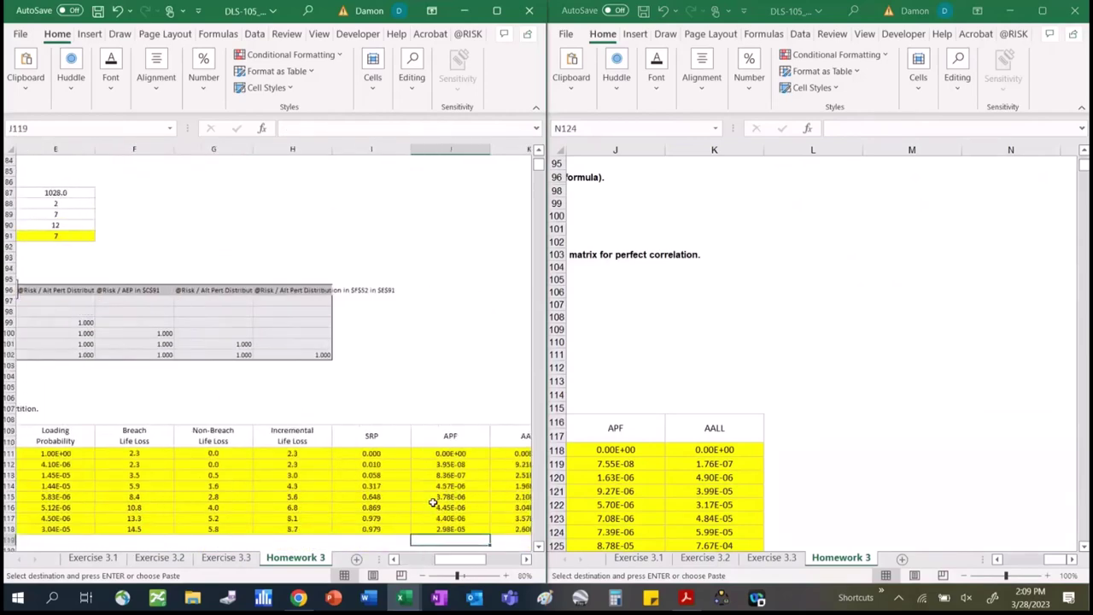
key(Right)
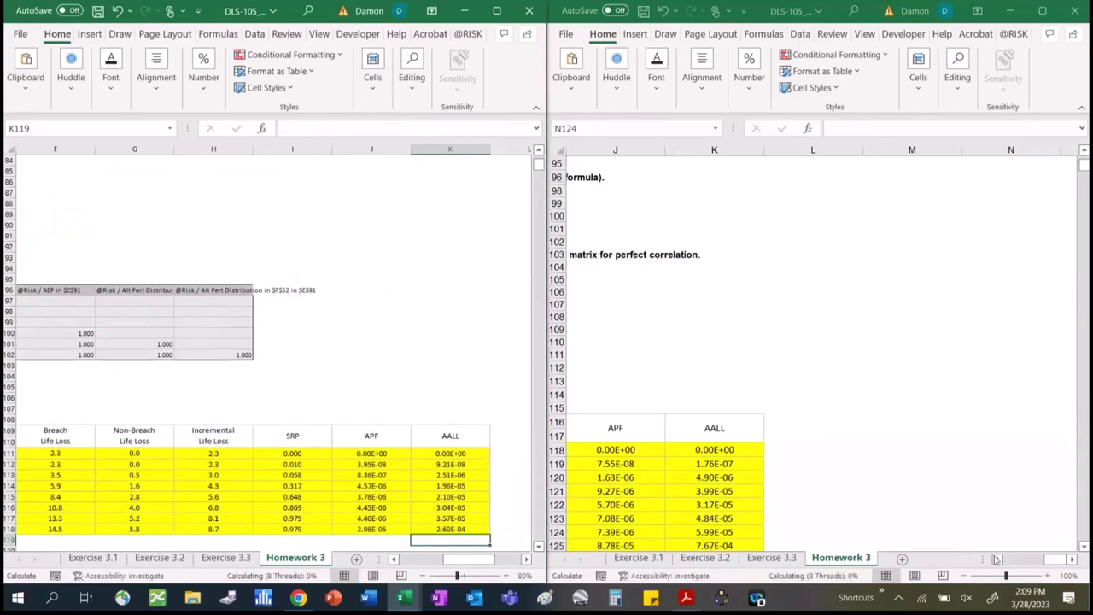
click(997, 559)
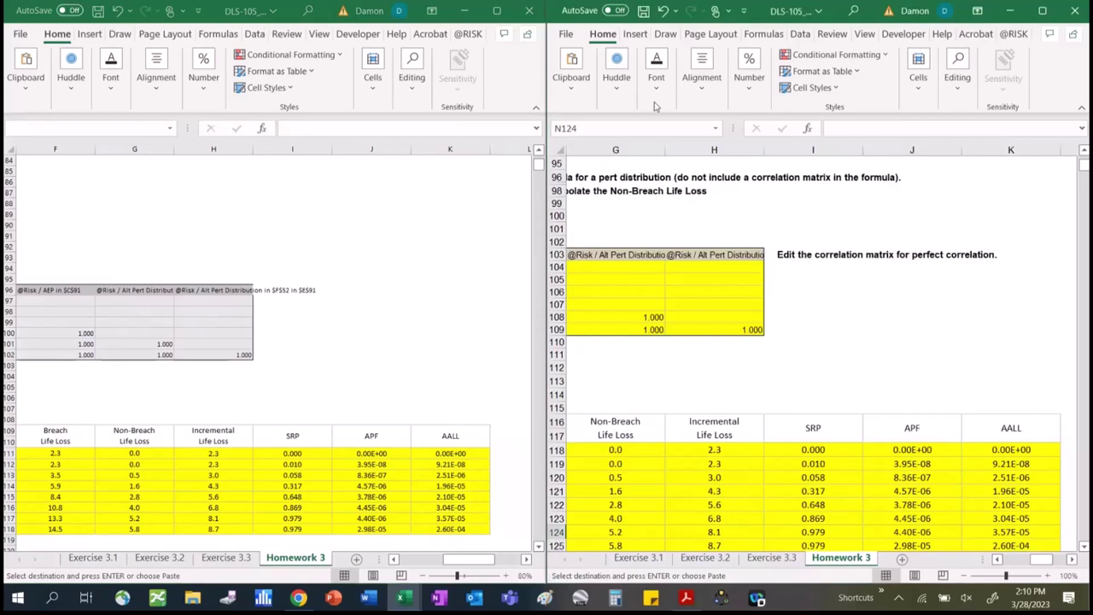
click(858, 343)
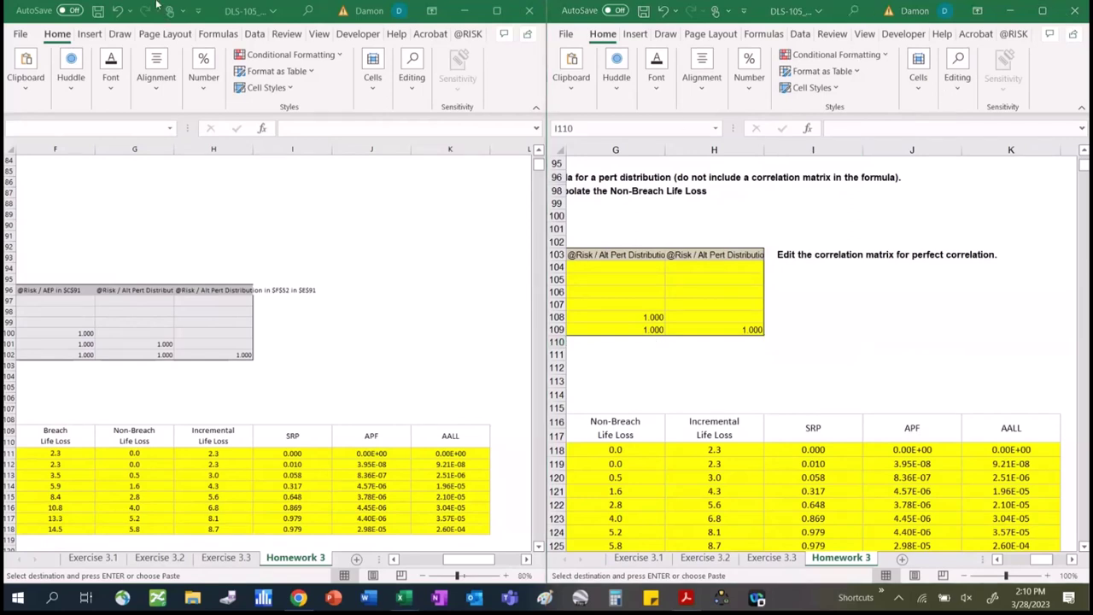
Maximize the exercises workbook and show the PFM 1 summary, iteration table and f-N plot on Homework 3.
double_click(220, 11)
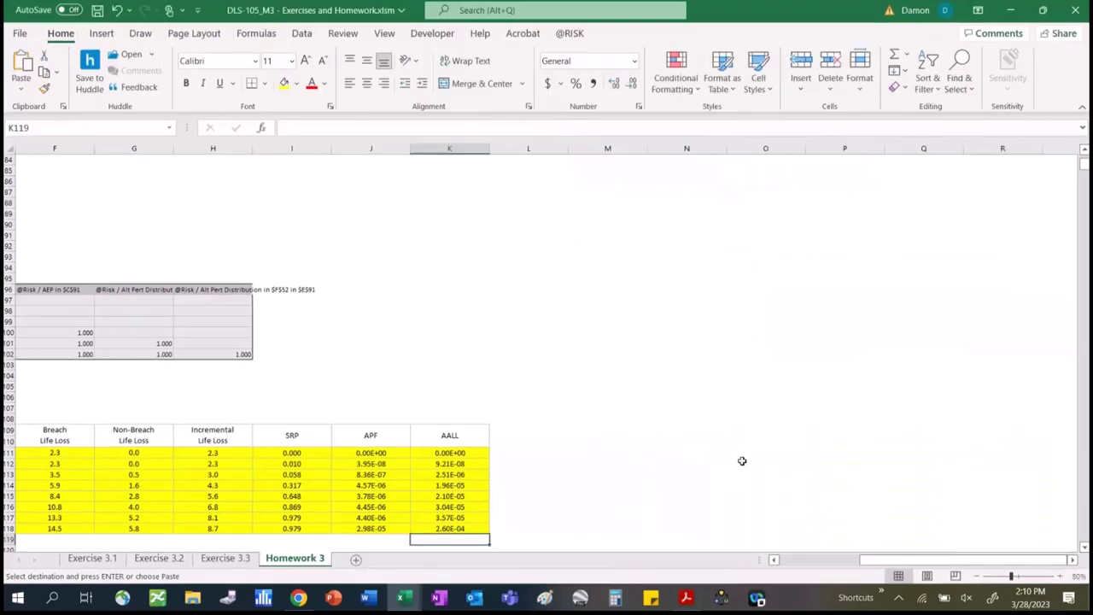
scroll(995, 471, left, 3)
click(995, 471)
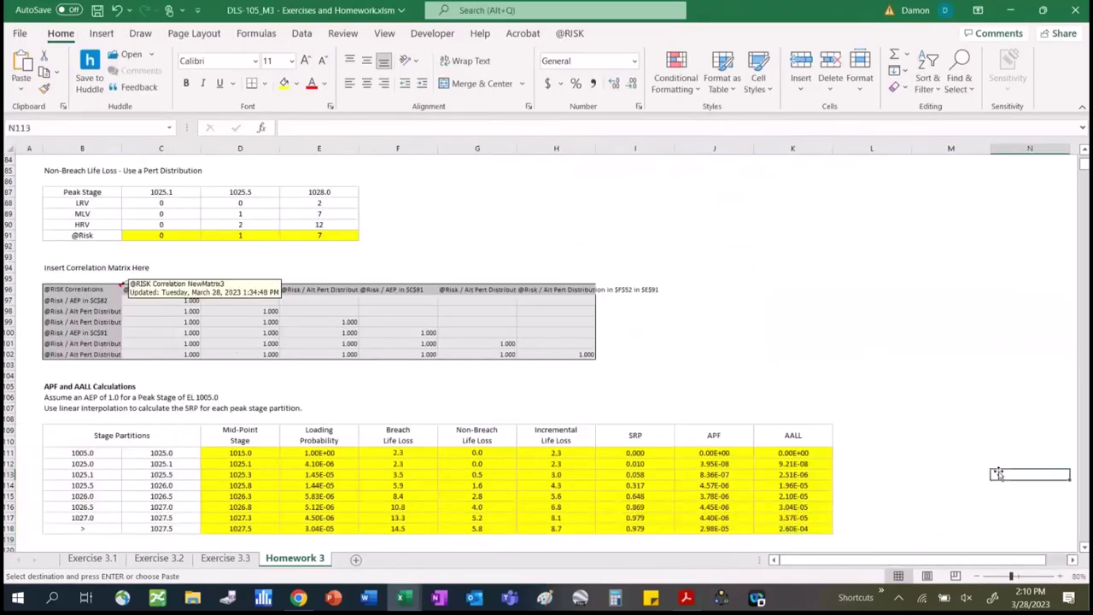
key(Page_Down)
key(Page_Down)
key(Page_Up)
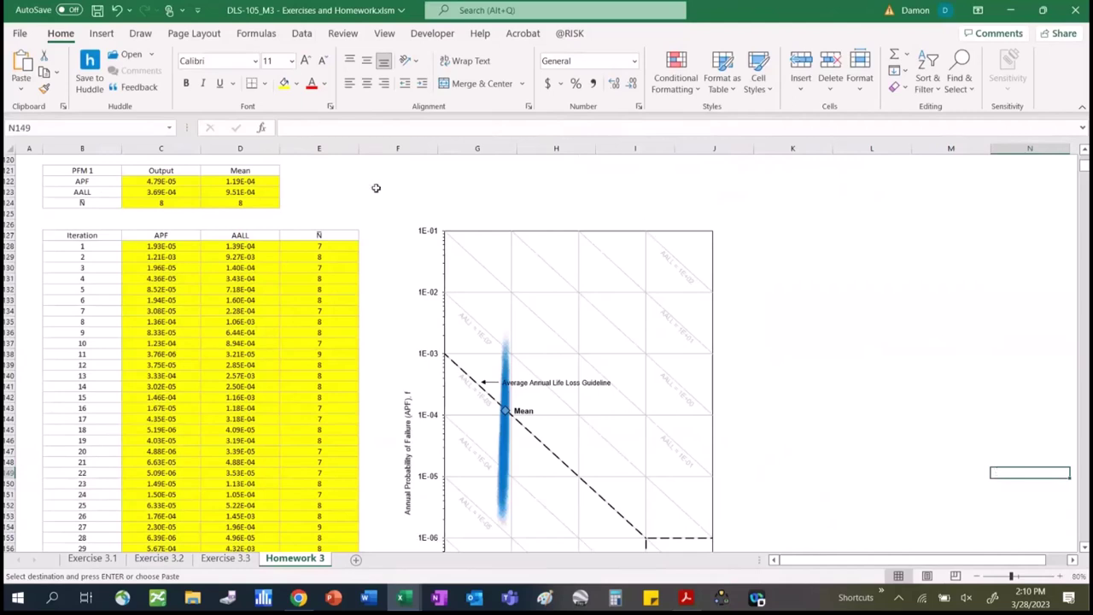
Check the mean AALL formula in D123 and examine the f-N plot against the Average Annual Life Loss Guideline.
click(267, 191)
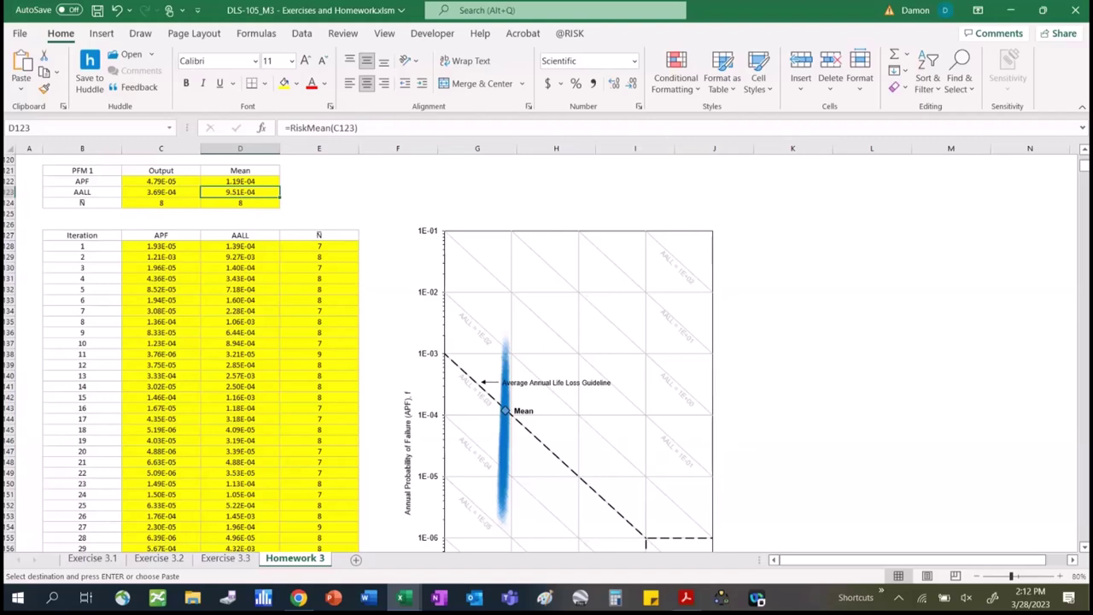
click(1085, 547)
drag(1084, 547, 1084, 547)
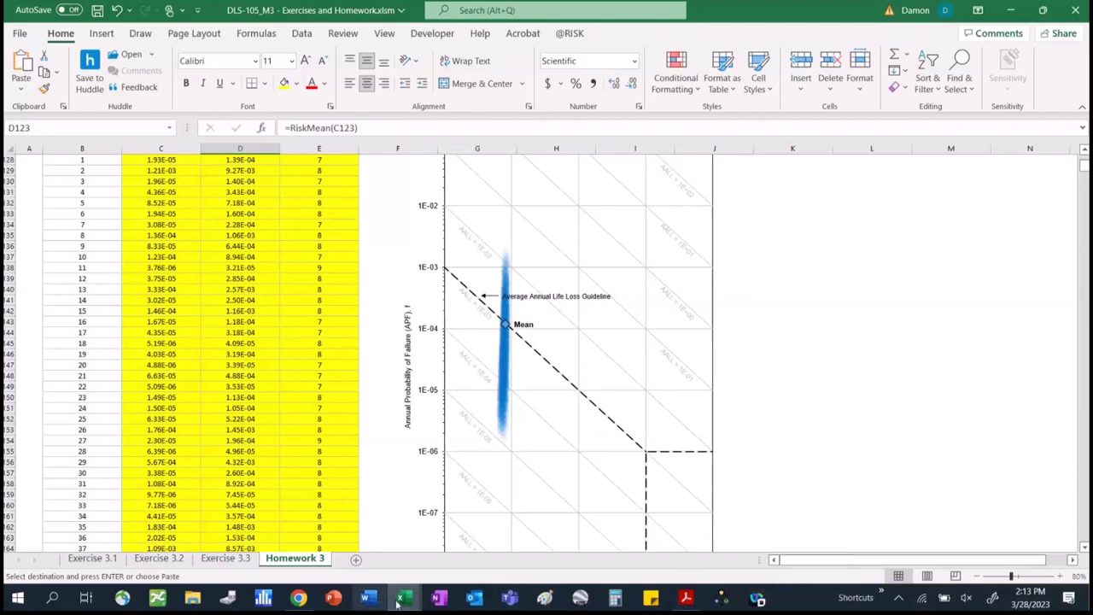
click(856, 417)
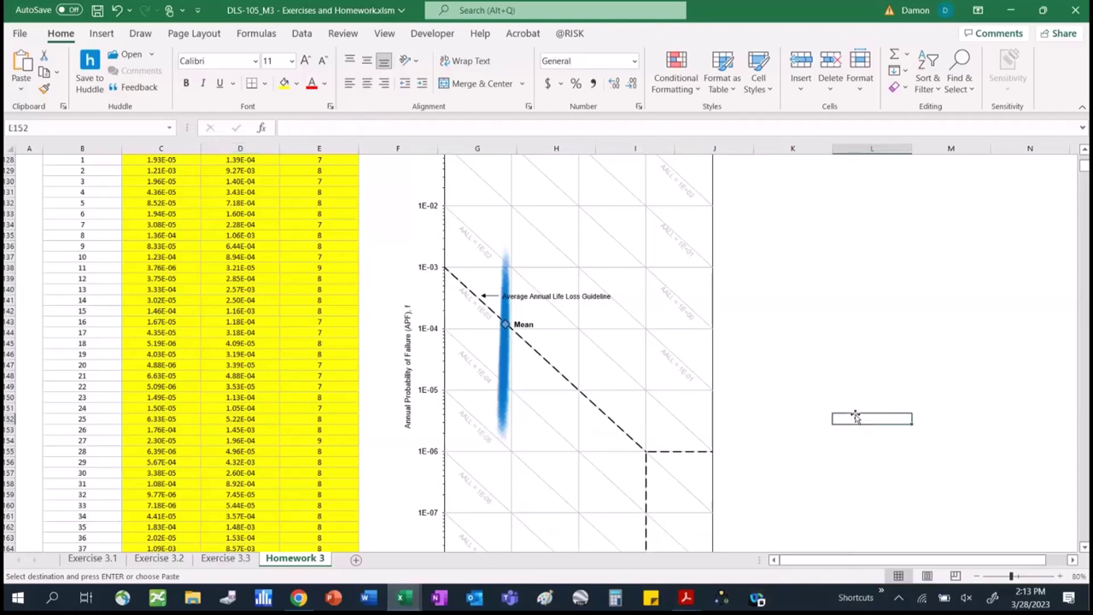
Return to the APF and AALL Calculations section and review the PFM 1 outputs and means in C122:D124.
click(233, 400)
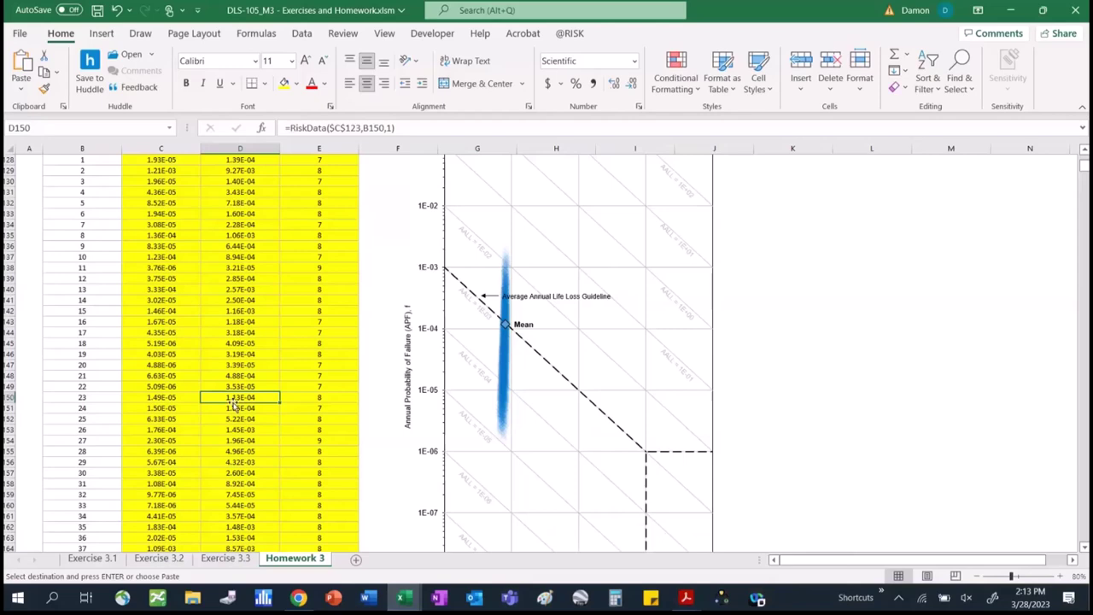
scroll(235, 405, up, 20)
click(235, 399)
scroll(235, 403, down, 12)
click(235, 404)
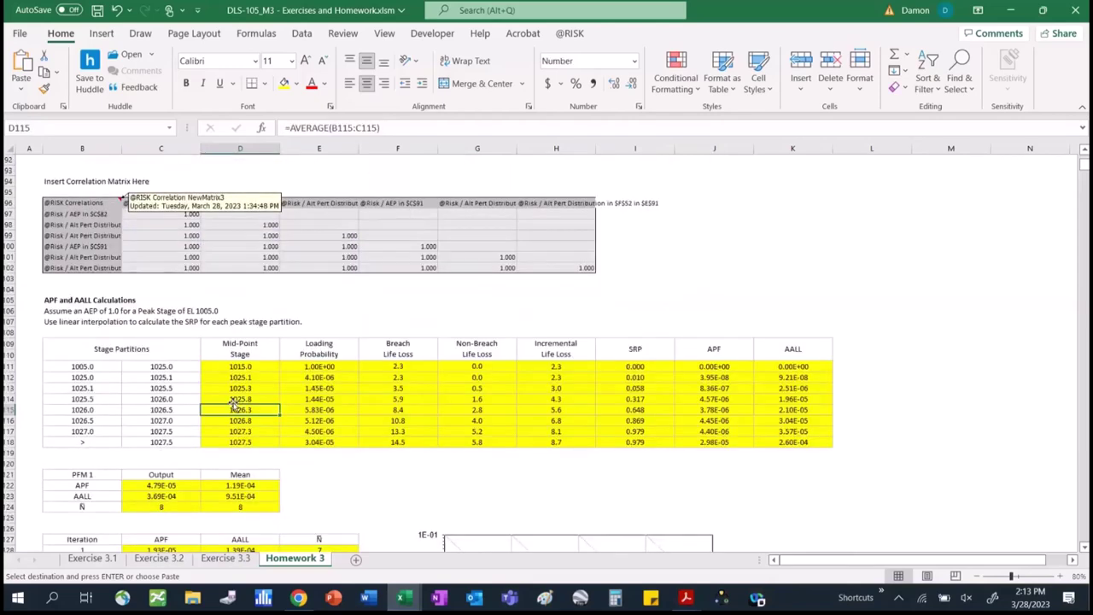
key(Down)
scroll(235, 403, down, 1)
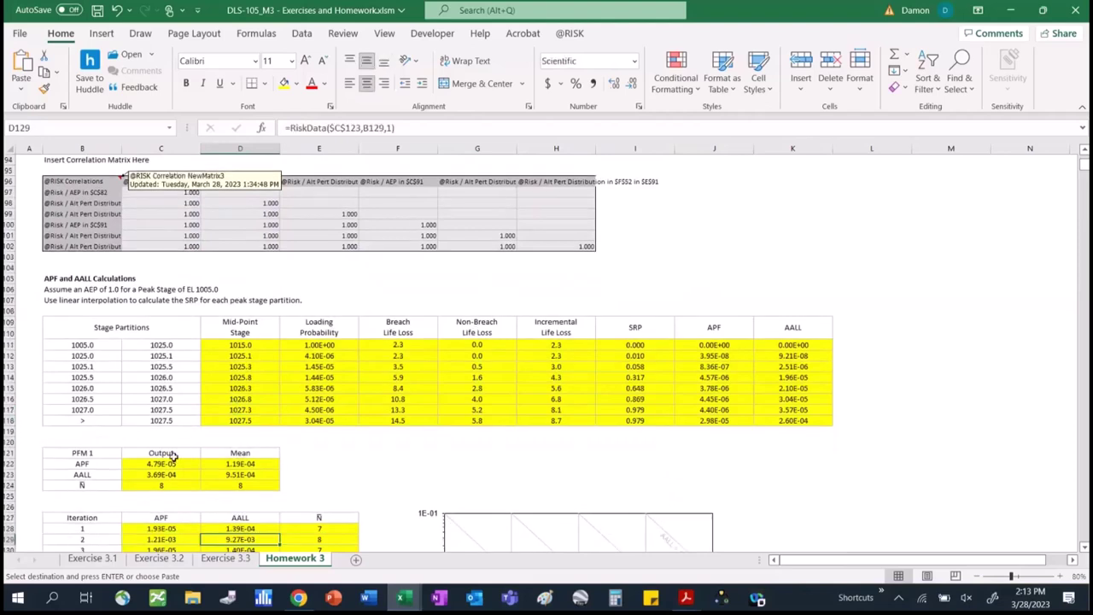
click(173, 462)
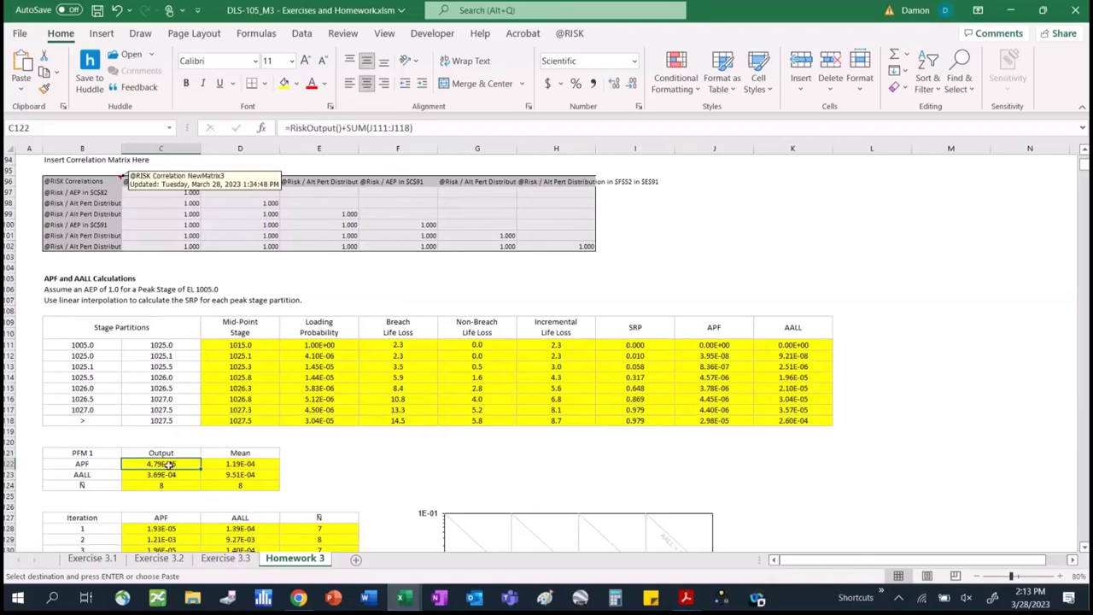
drag(169, 464, 234, 485)
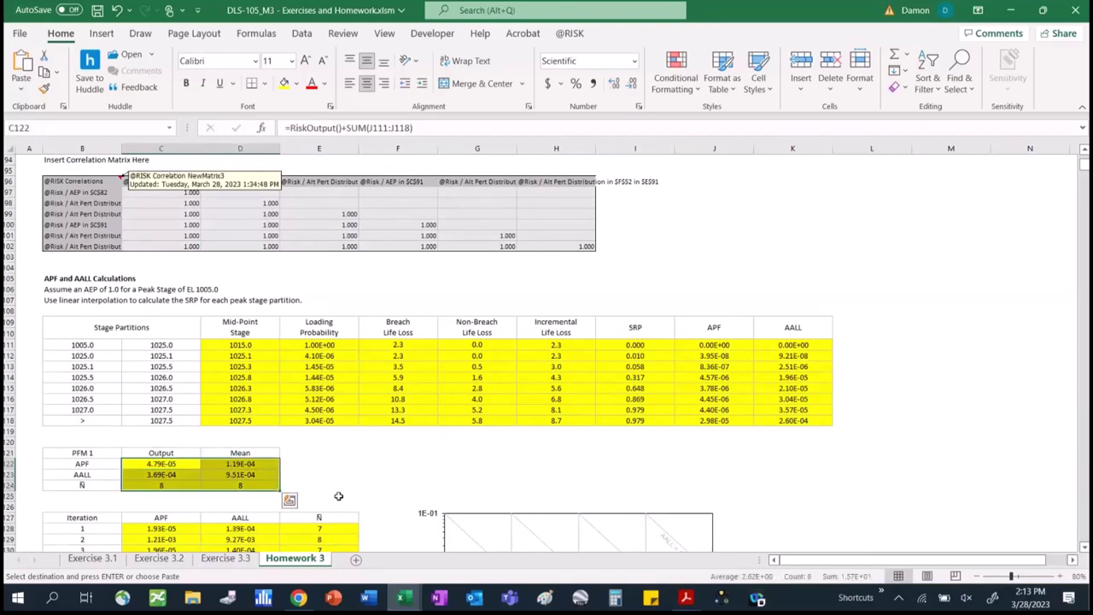
Inspect the RiskOutput formulas and their summed ranges for the PFM 1 APF and AALL outputs in C122 and C123.
click(183, 463)
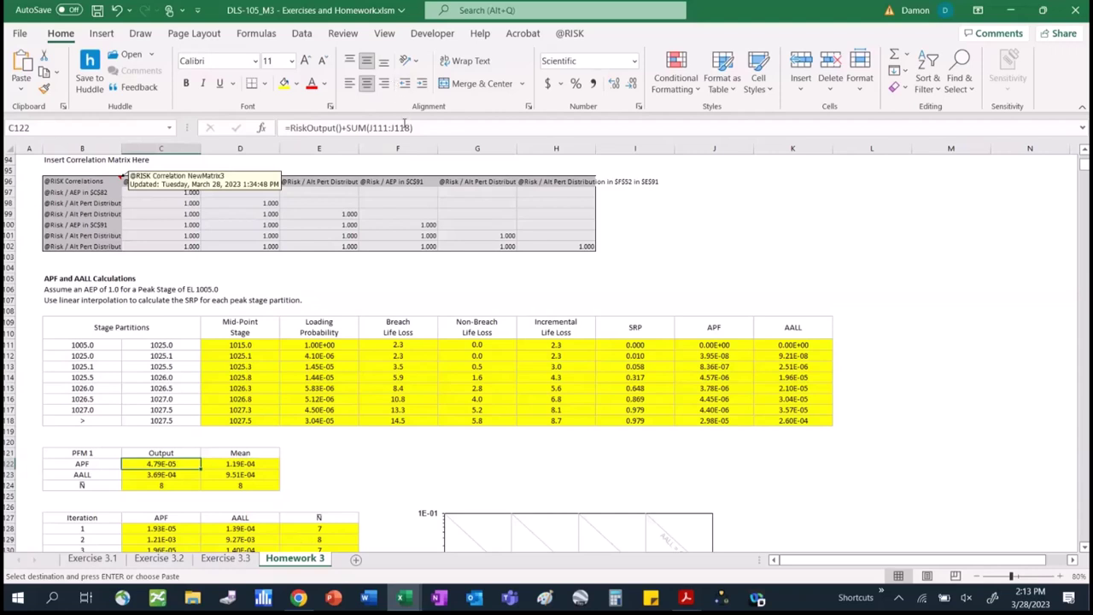
key(F2)
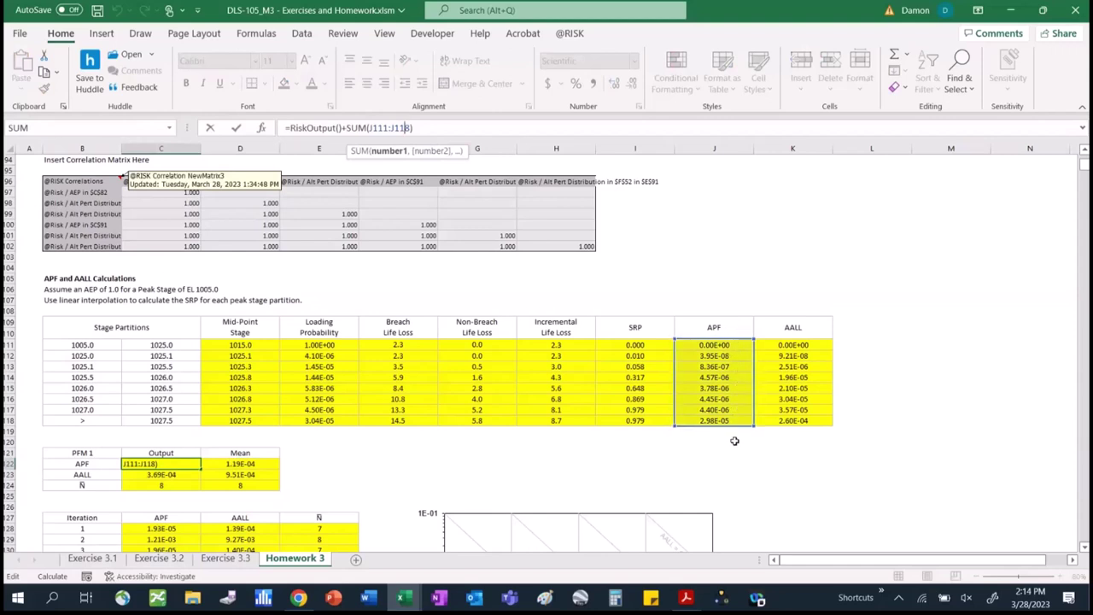
key(ctrl+Return)
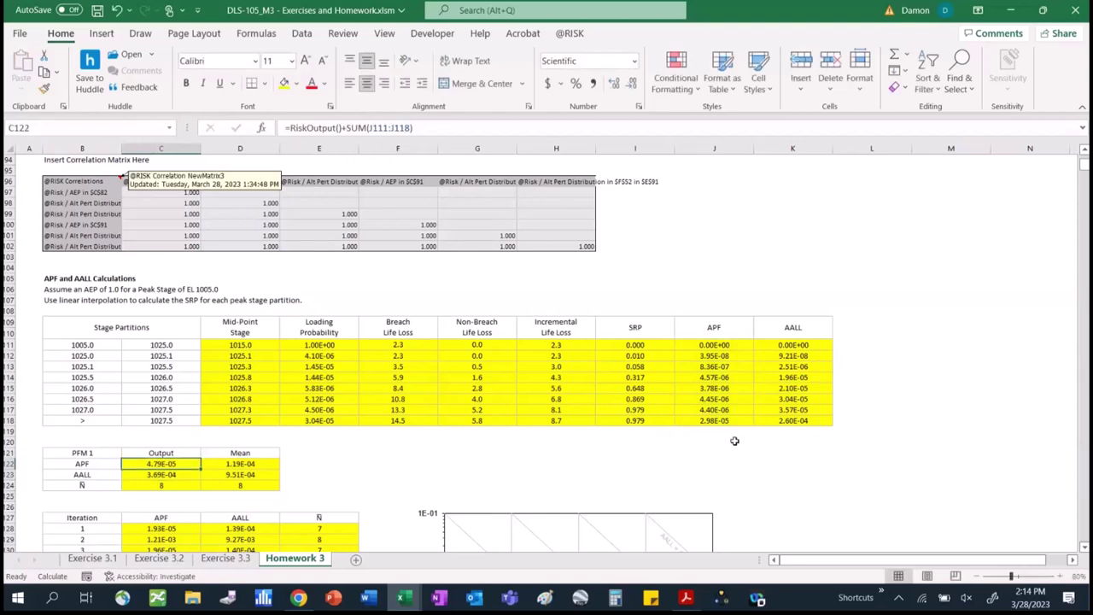
click(288, 128)
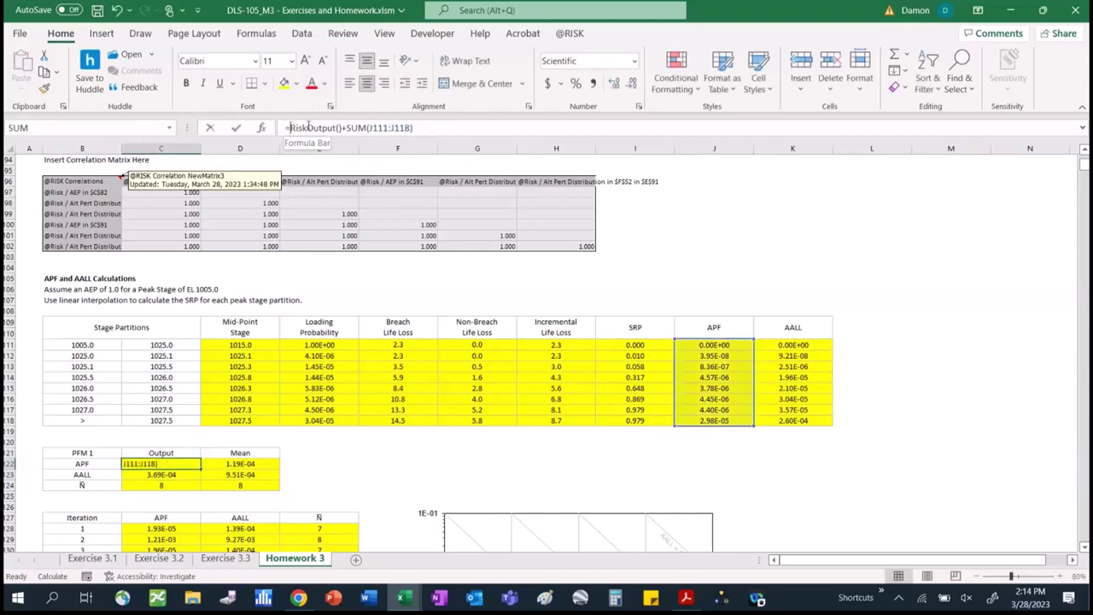
drag(287, 127, 346, 127)
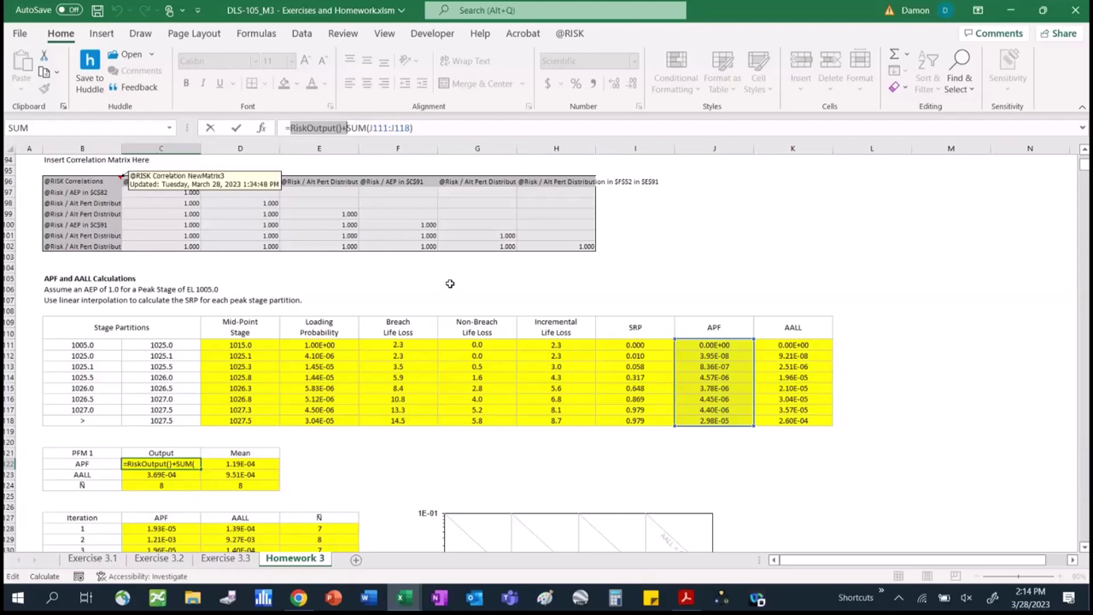
key(Return)
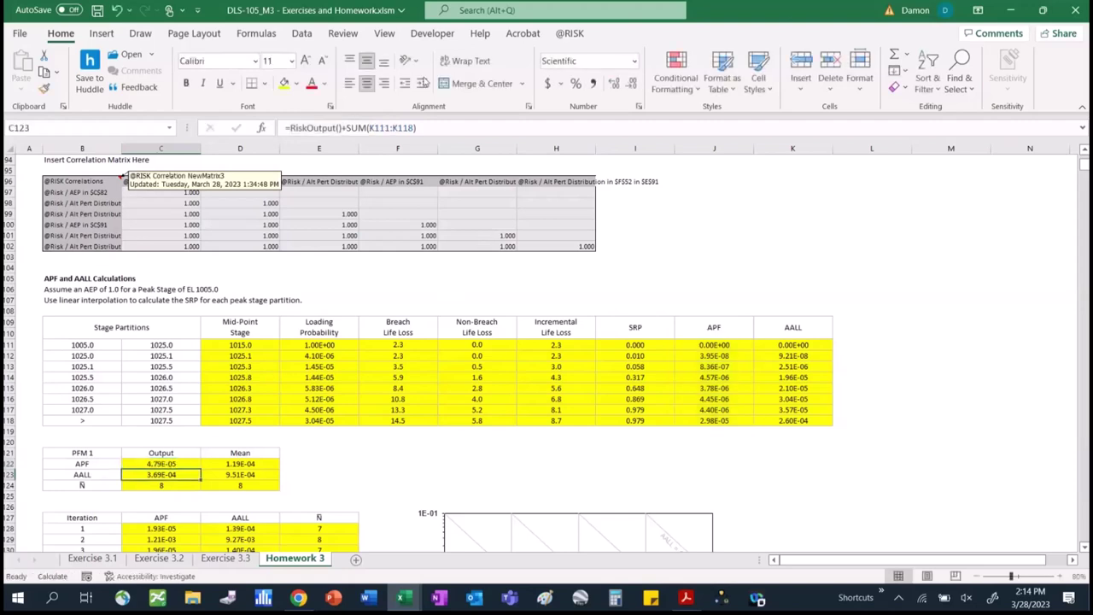
click(435, 130)
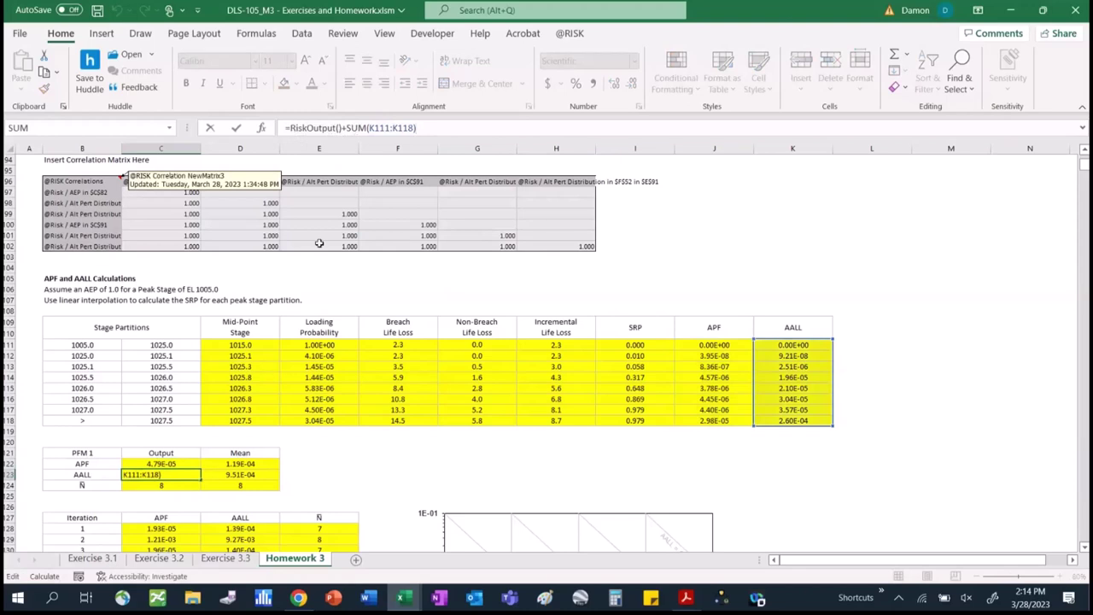
key(Return)
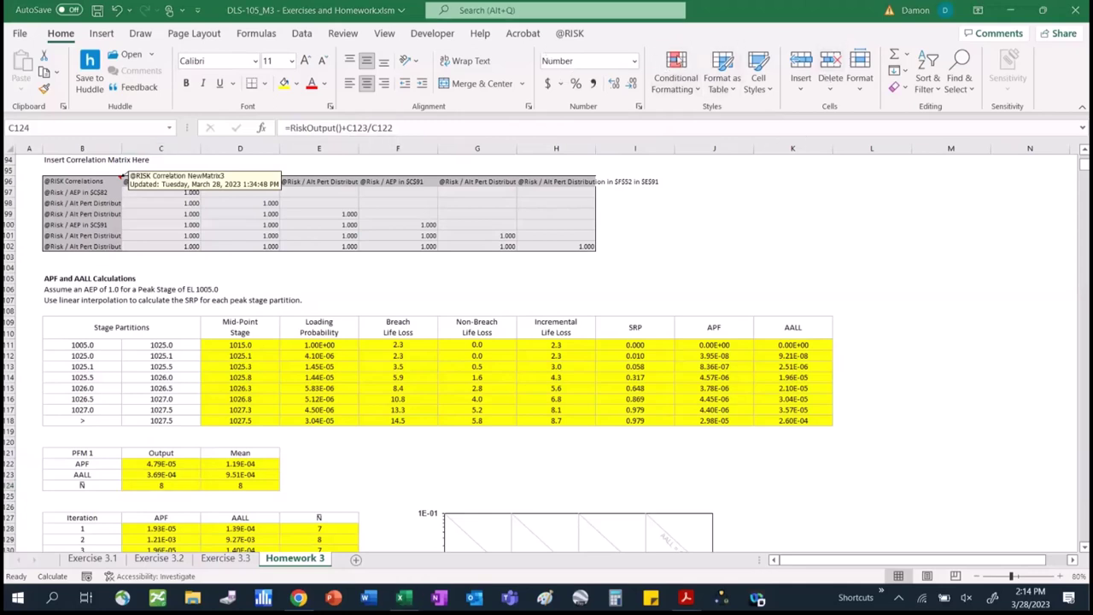
click(565, 35)
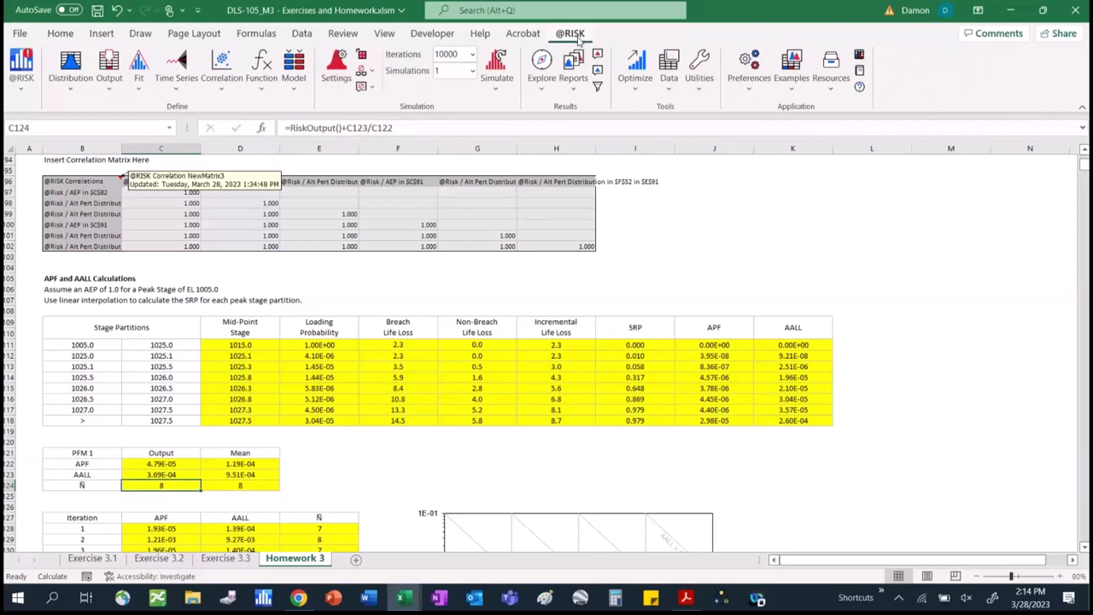
click(546, 92)
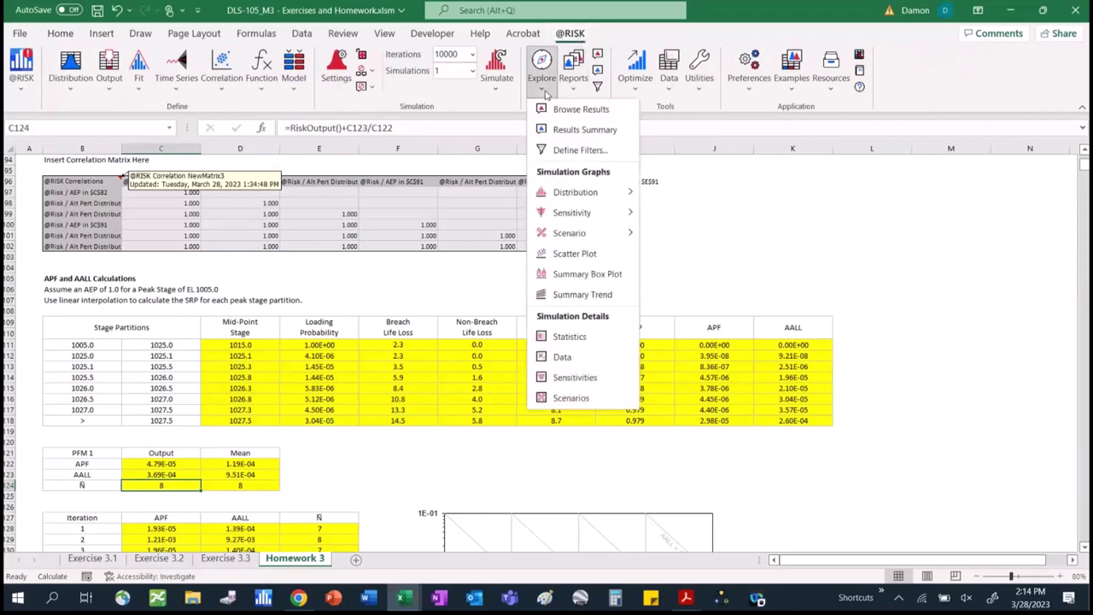
click(604, 357)
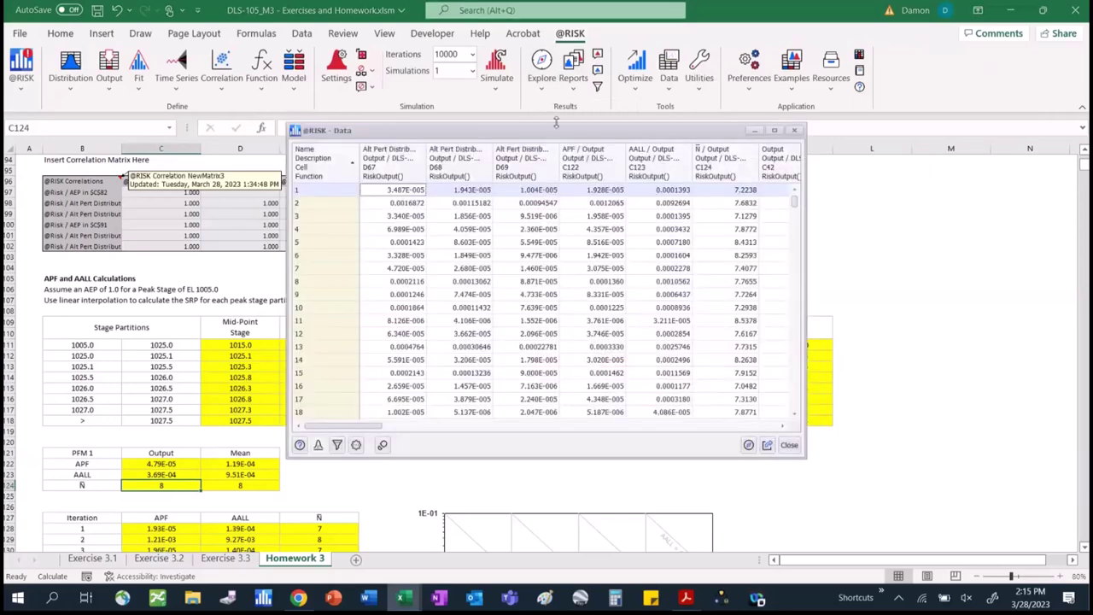
Widen the simulation data window to examine the iteration values of more outputs and inputs, and minimize it.
click(540, 90)
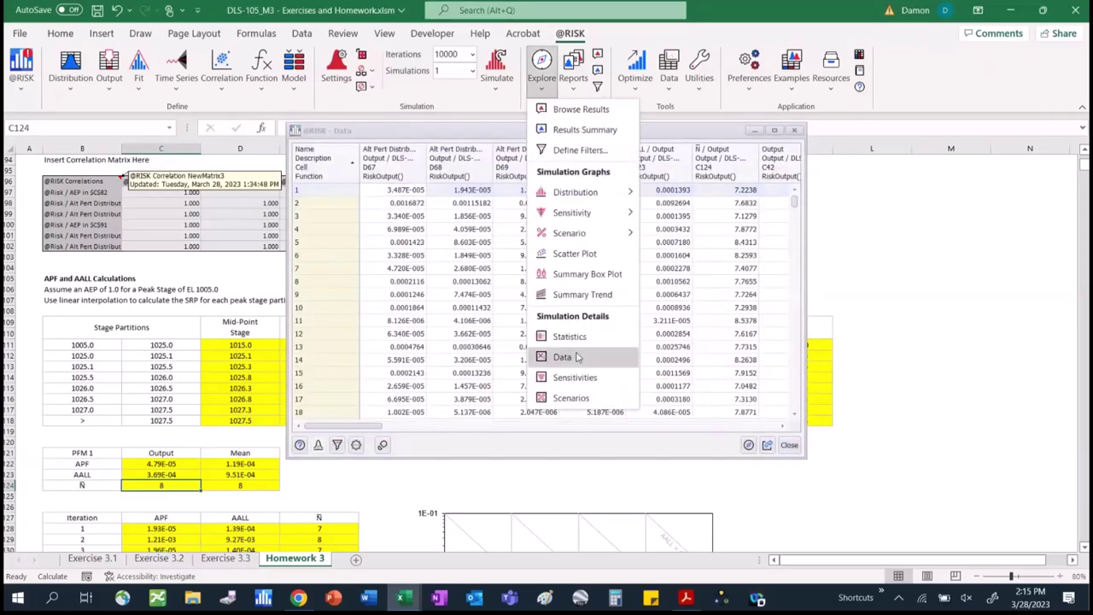
click(662, 445)
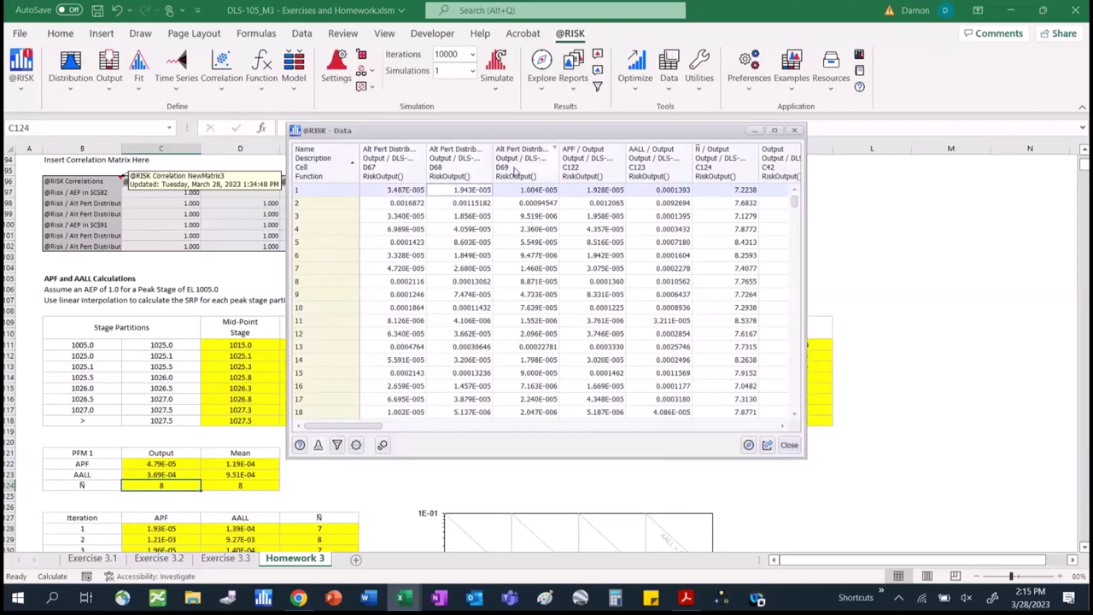
click(513, 170)
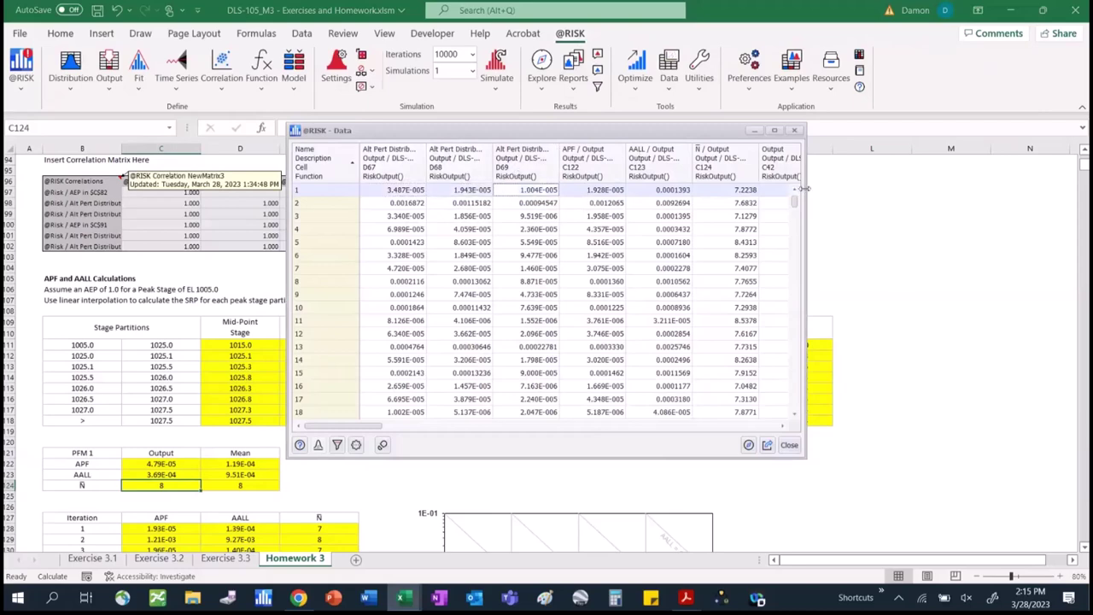
drag(803, 188, 889, 257)
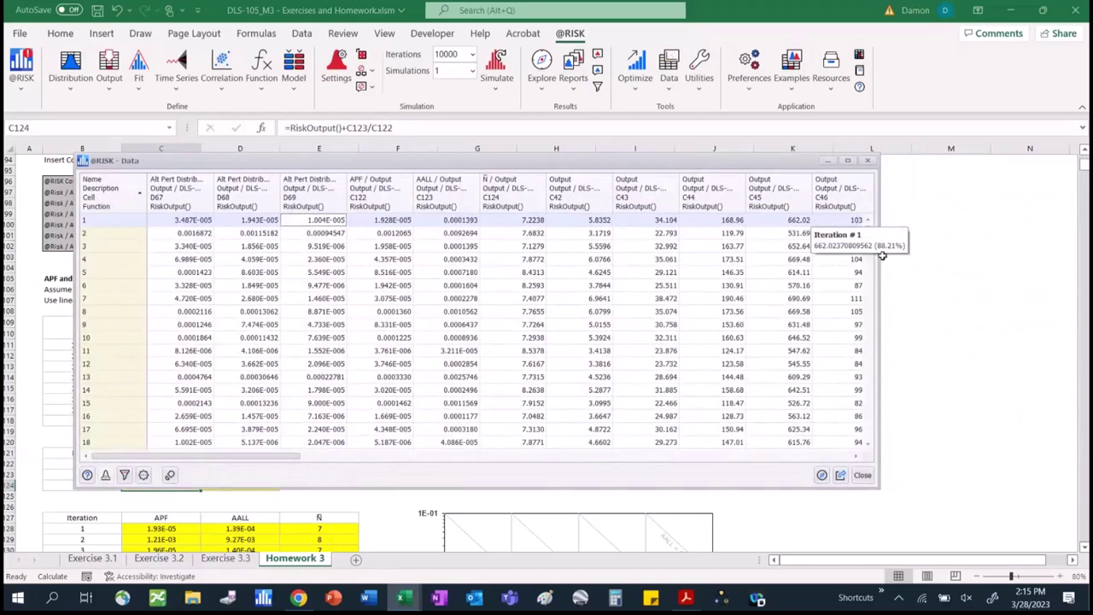
drag(878, 252, 1066, 283)
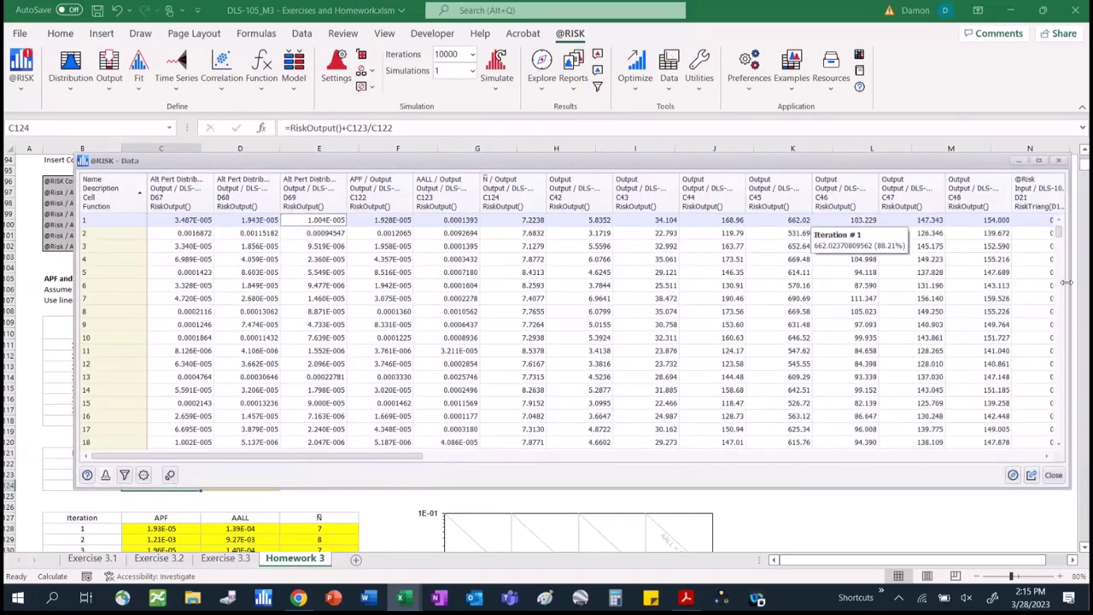
click(825, 502)
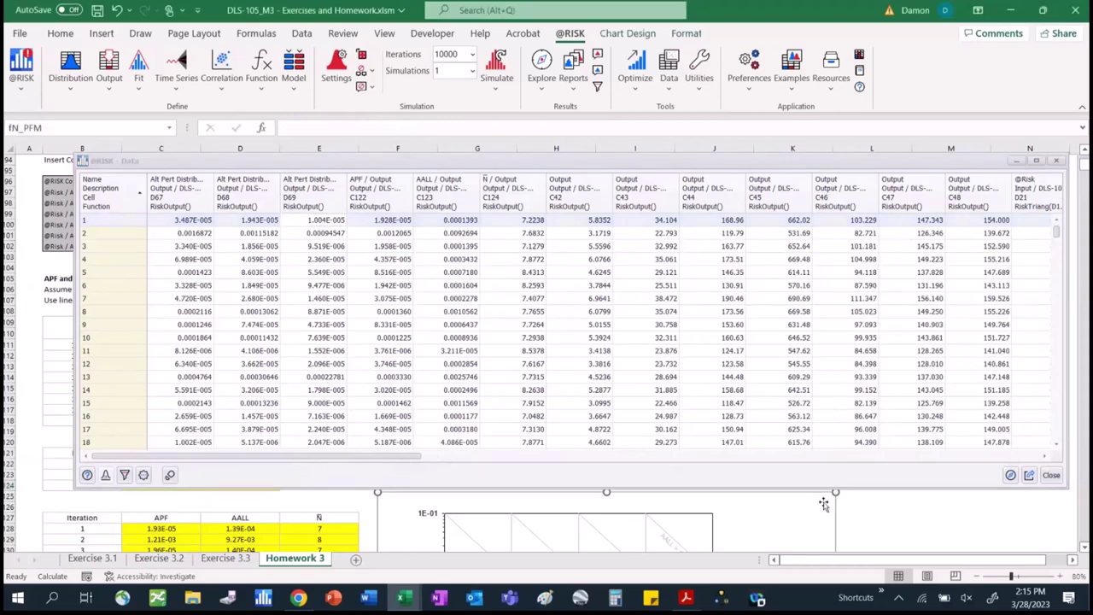
click(1014, 160)
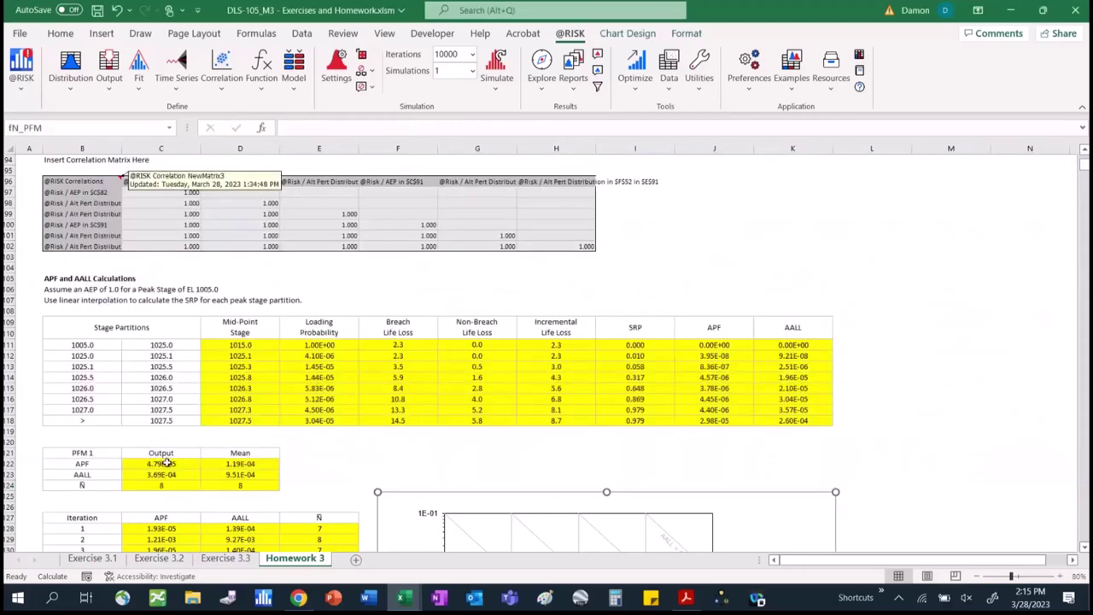
drag(161, 464, 161, 485)
scroll(1083, 151, up, 6)
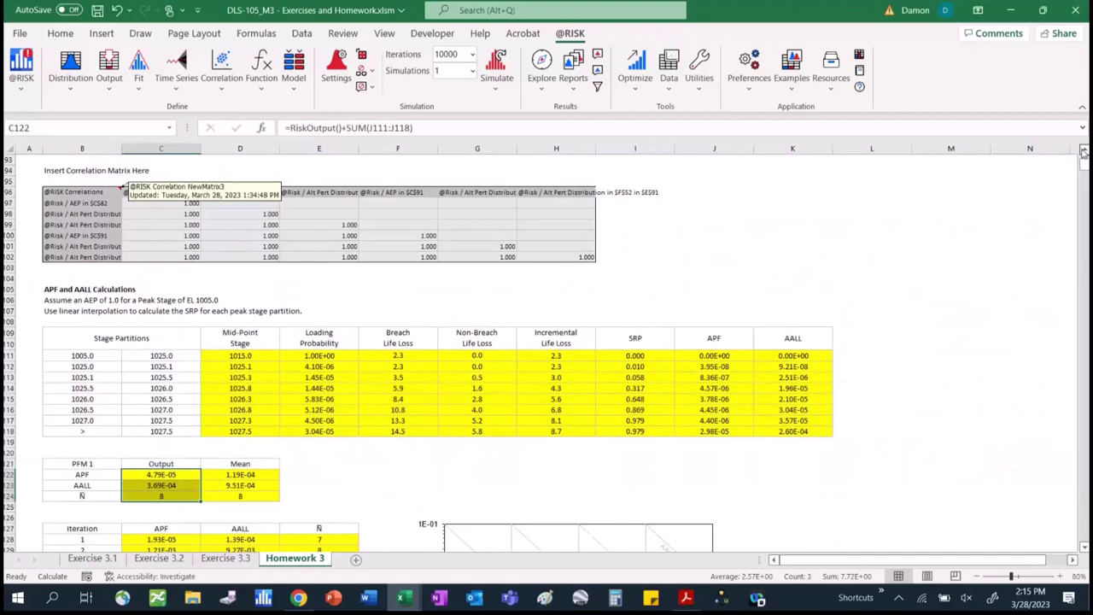
scroll(1082, 151, up, 7)
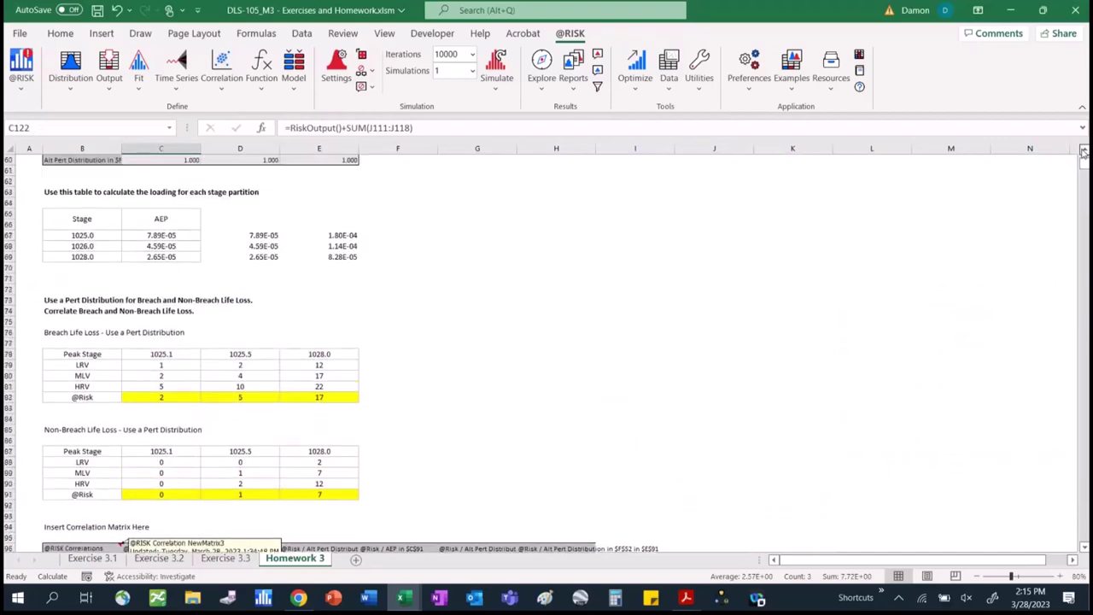
drag(252, 300, 253, 321)
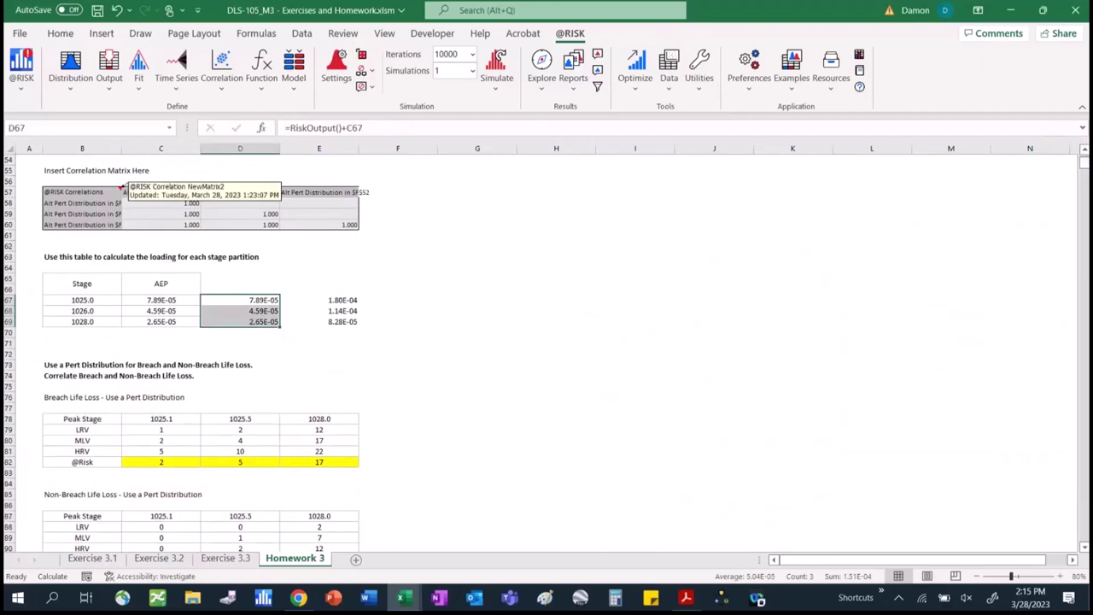
scroll(1077, 145, up, 5)
scroll(123, 325, up, 6)
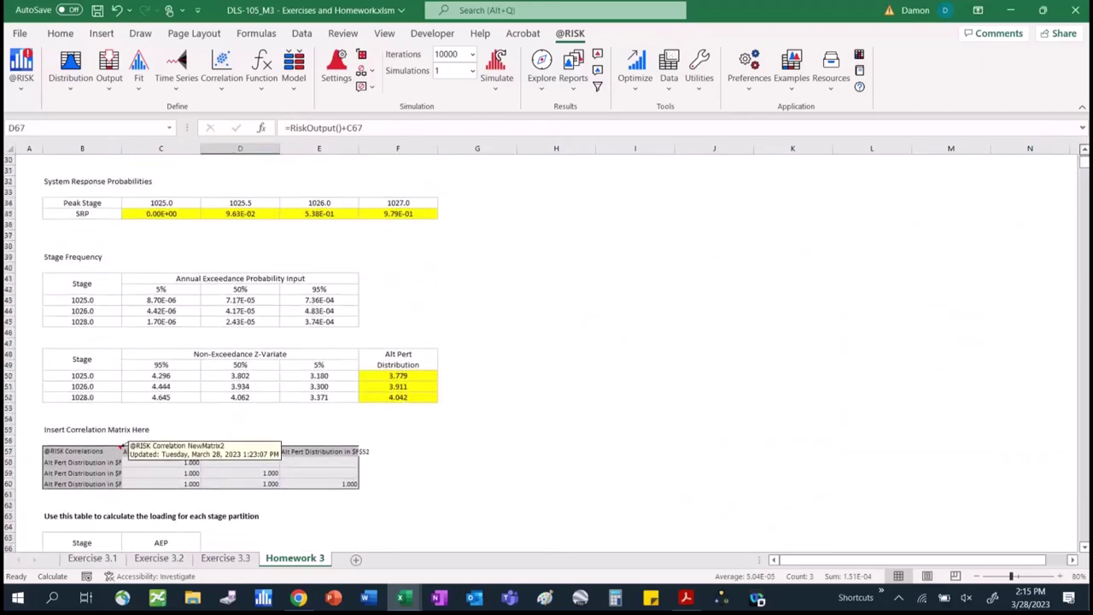
Enter the formula =RiskData(D35,1,1) in D37, below the 1025.5 system response probability.
click(223, 299)
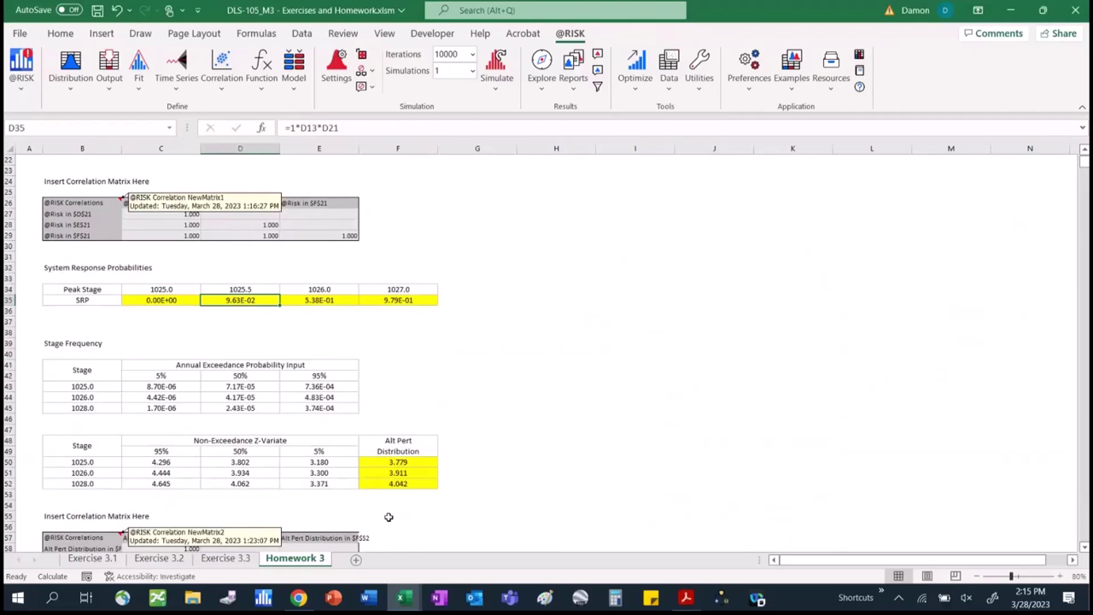
click(233, 320)
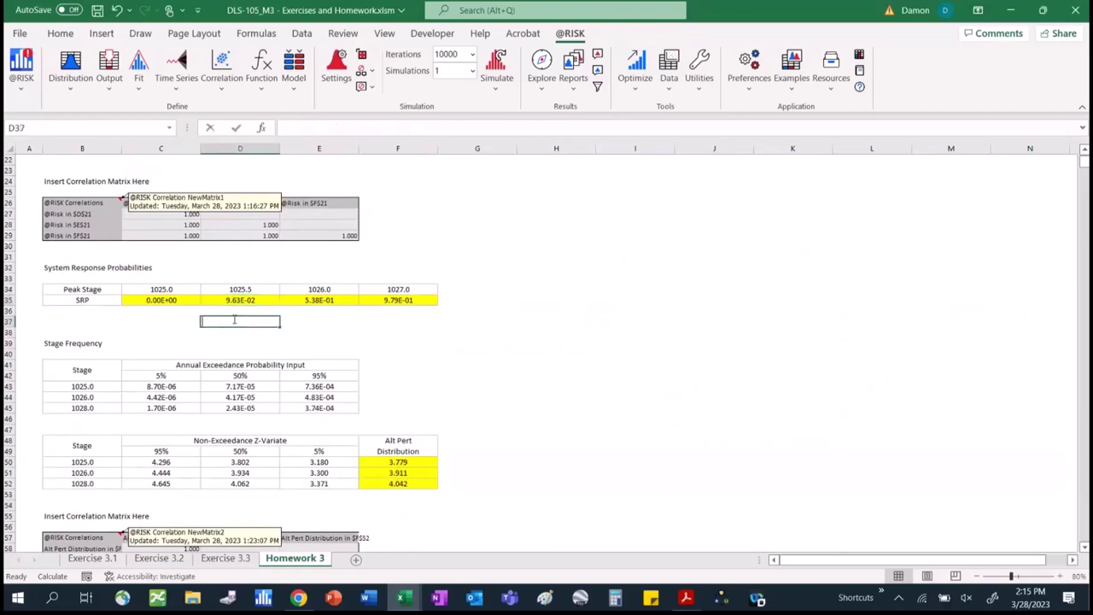
text(=riskdat()
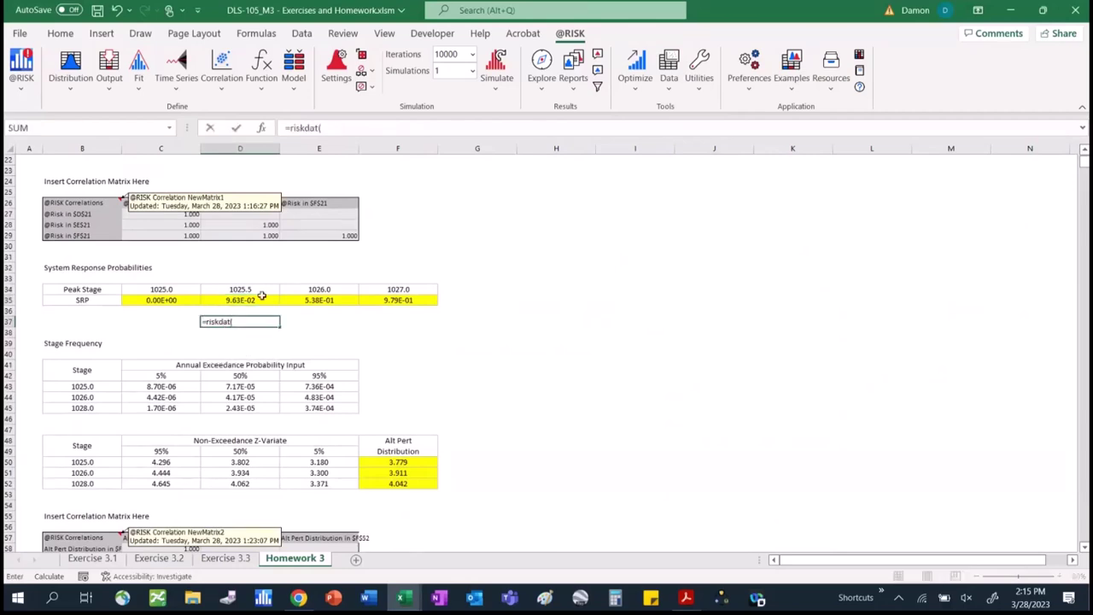
key(BackSpace)
text(a()
click(256, 300)
text(,11)
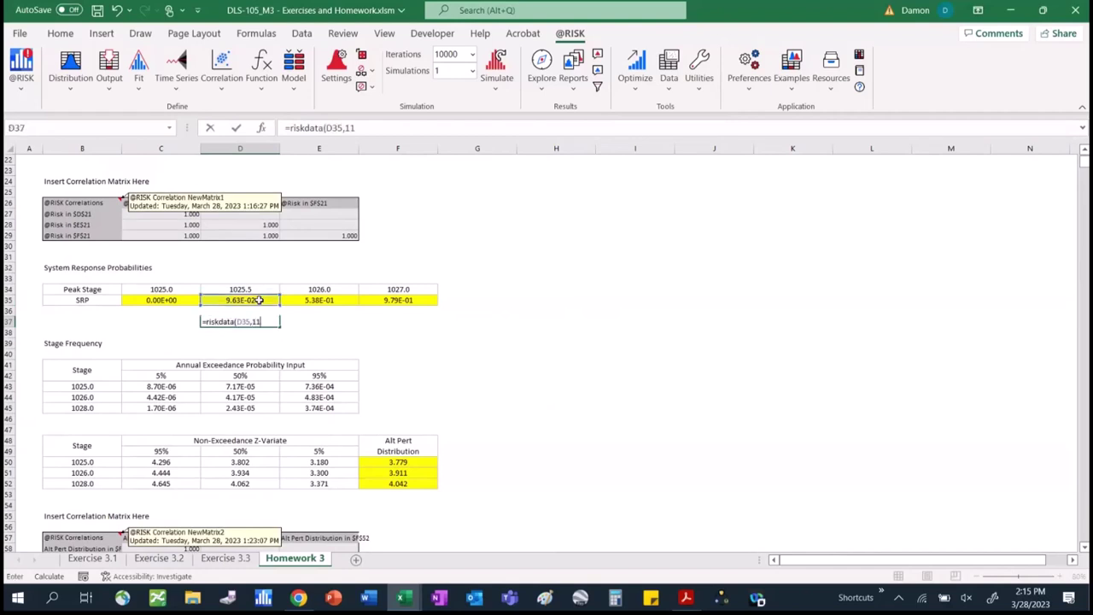
key(BackSpace)
text(,1))
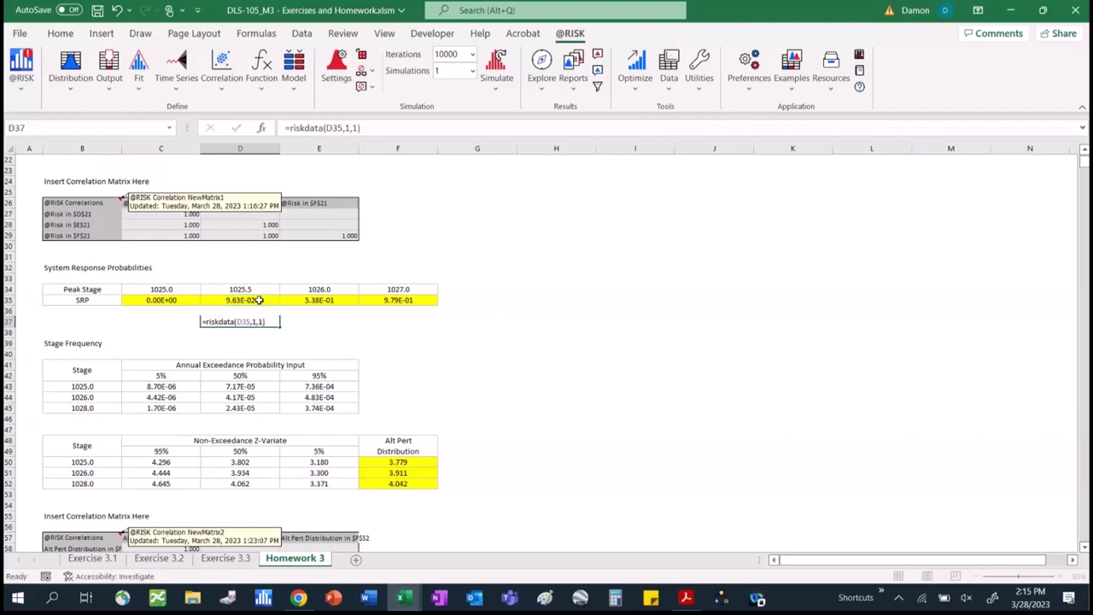
Compare D37 with the SRP formula in D35 and change the iteration argument of the RiskData formula to 2.
click(256, 300)
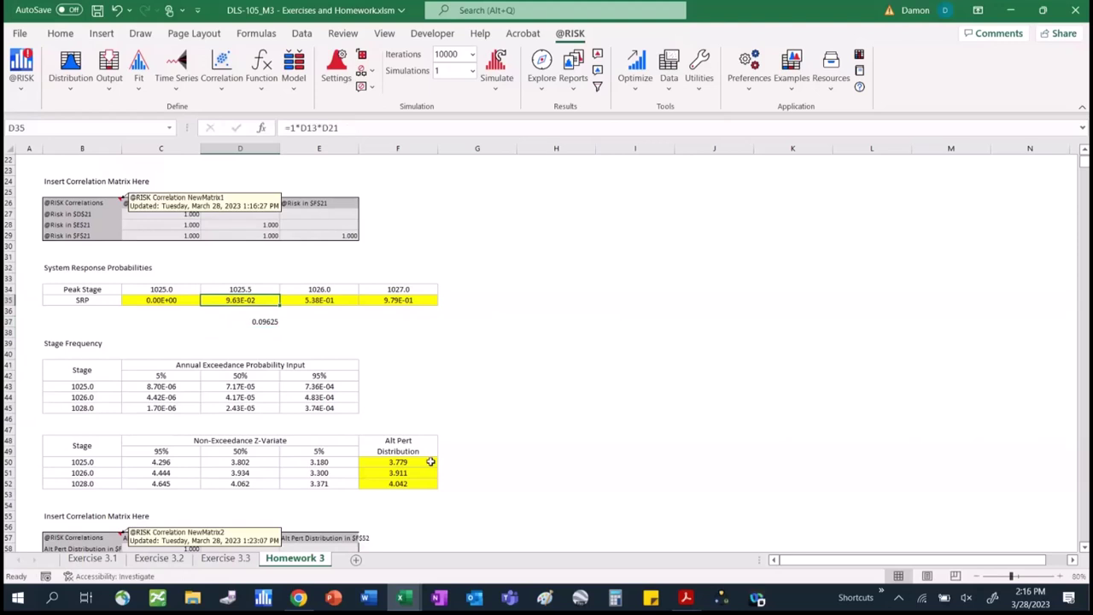
click(256, 321)
click(352, 129)
key(BackSpace)
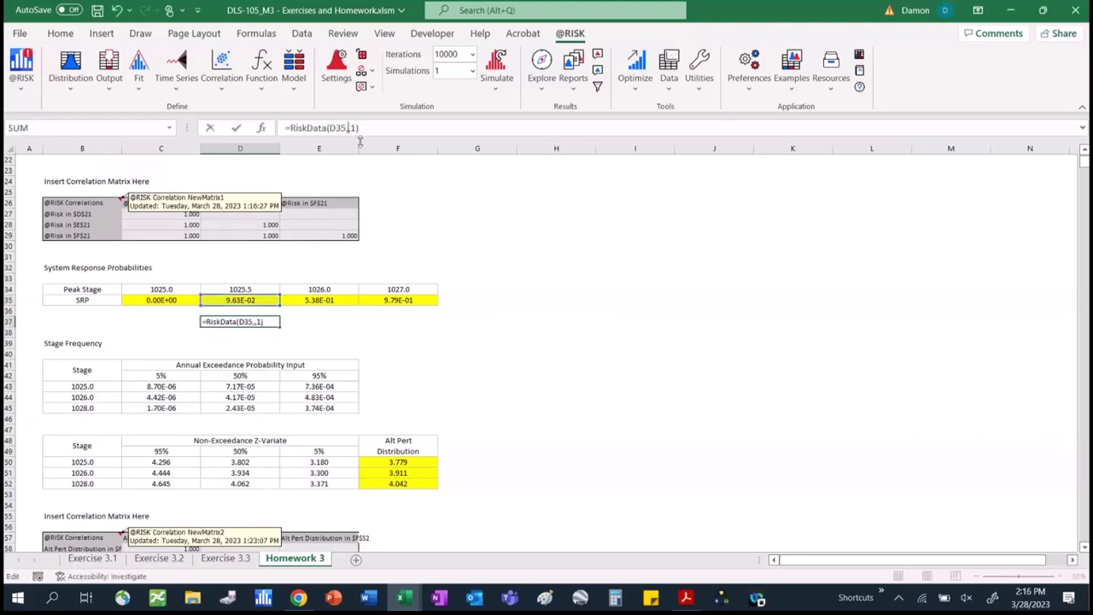
text(2)
key(Return)
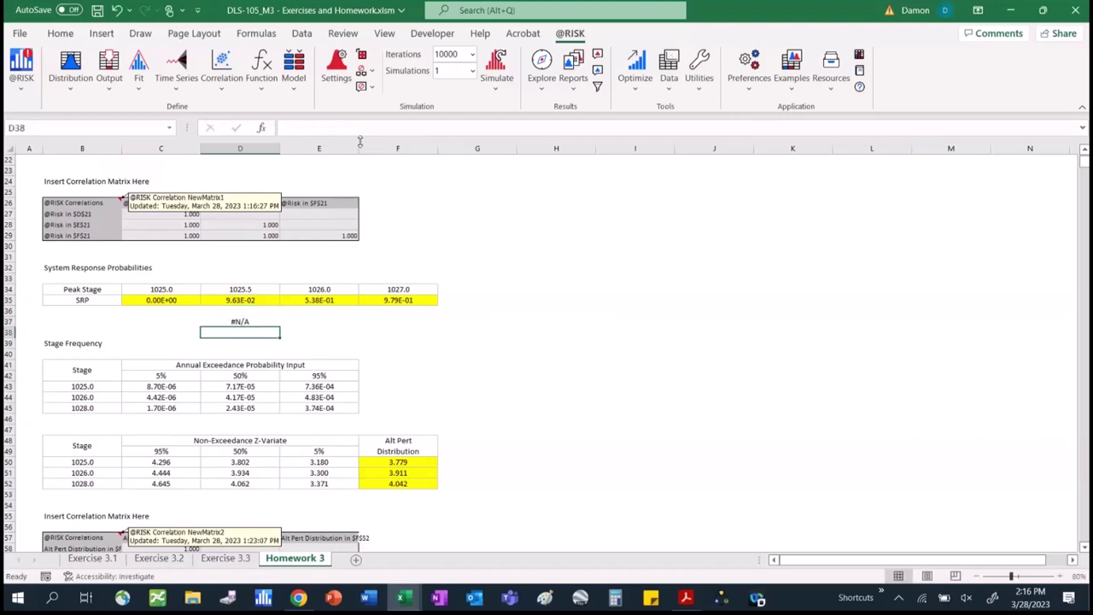
Set the iteration argument of the RiskData formula in D37 to 3.
key(Up)
click(350, 128)
key(BackSpace)
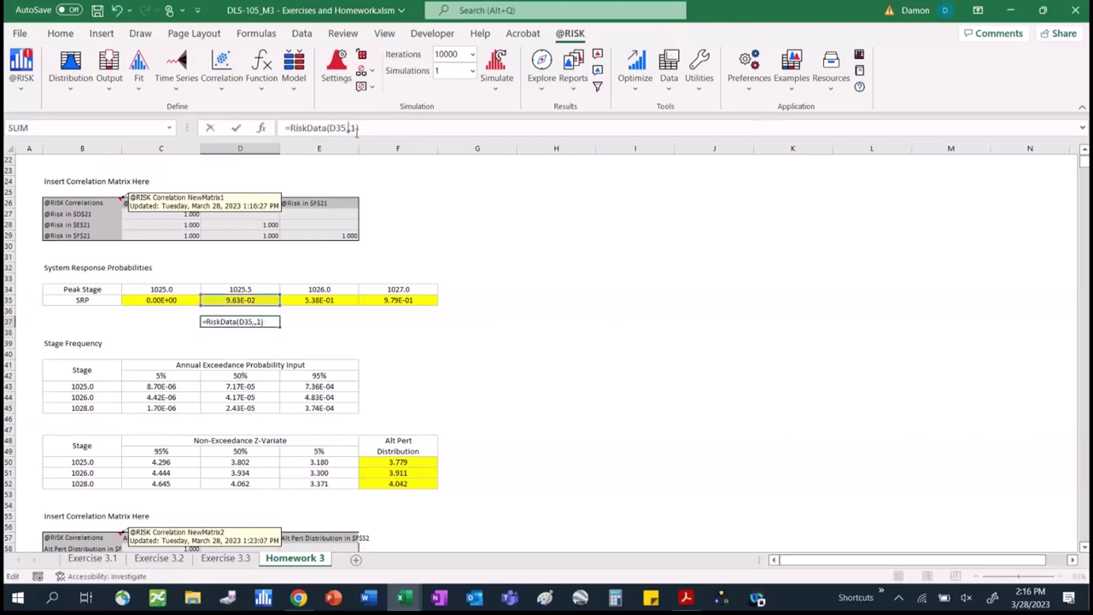
key(Return)
key(Up)
key(Up)
key(Up)
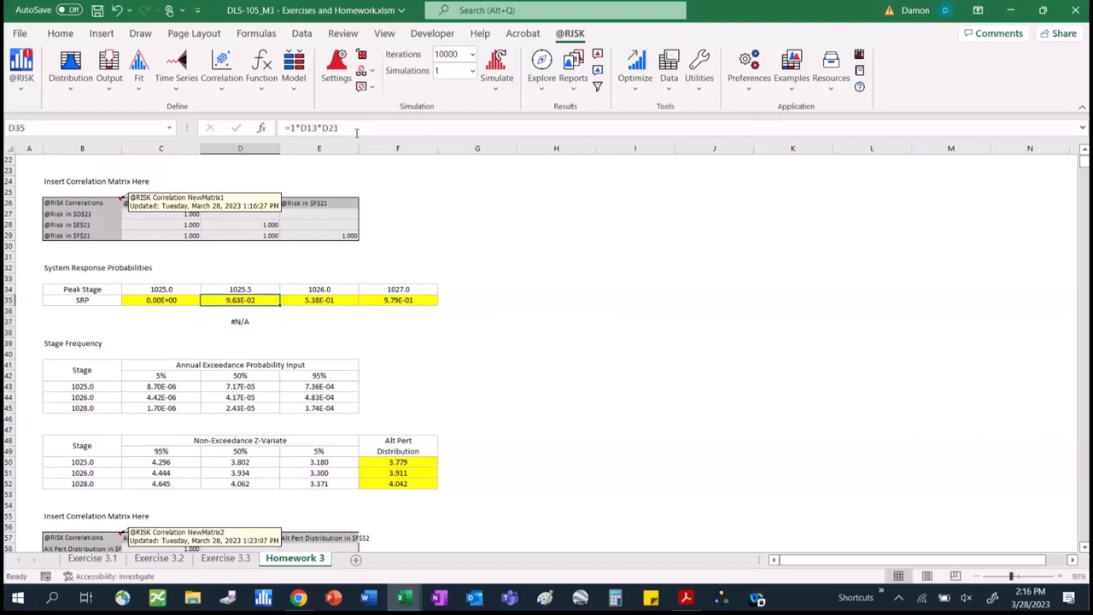
click(288, 129)
text(riskoutput()
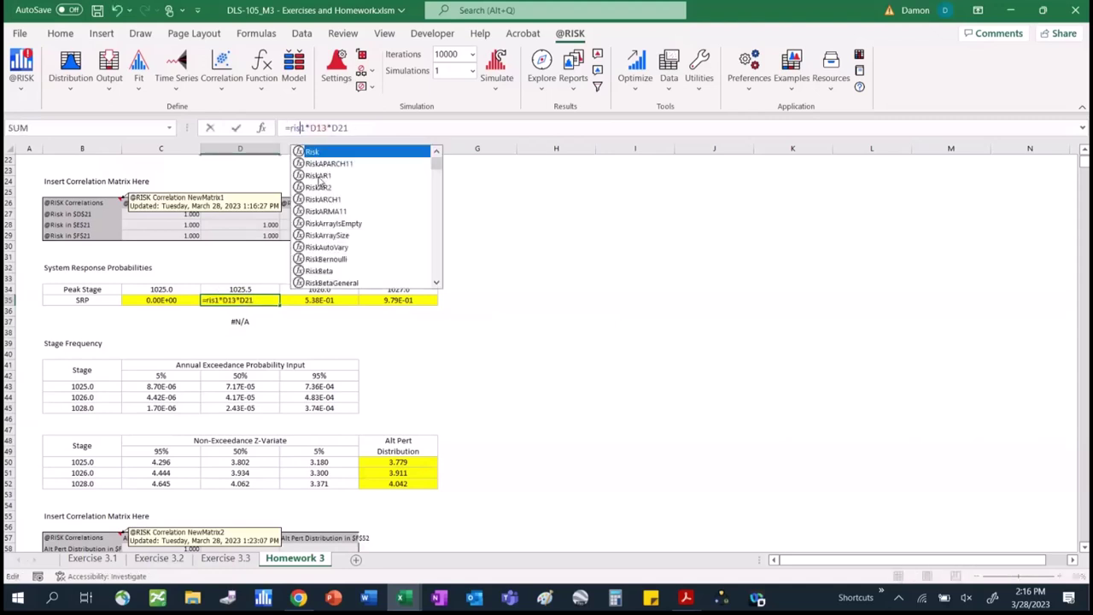
text())
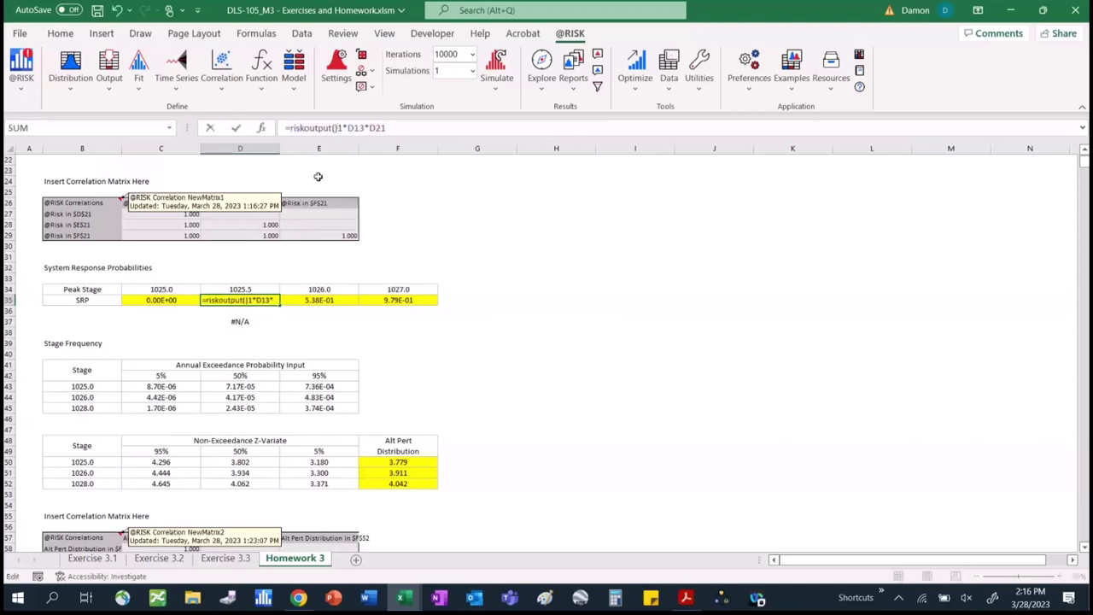
text(+)
key(Return)
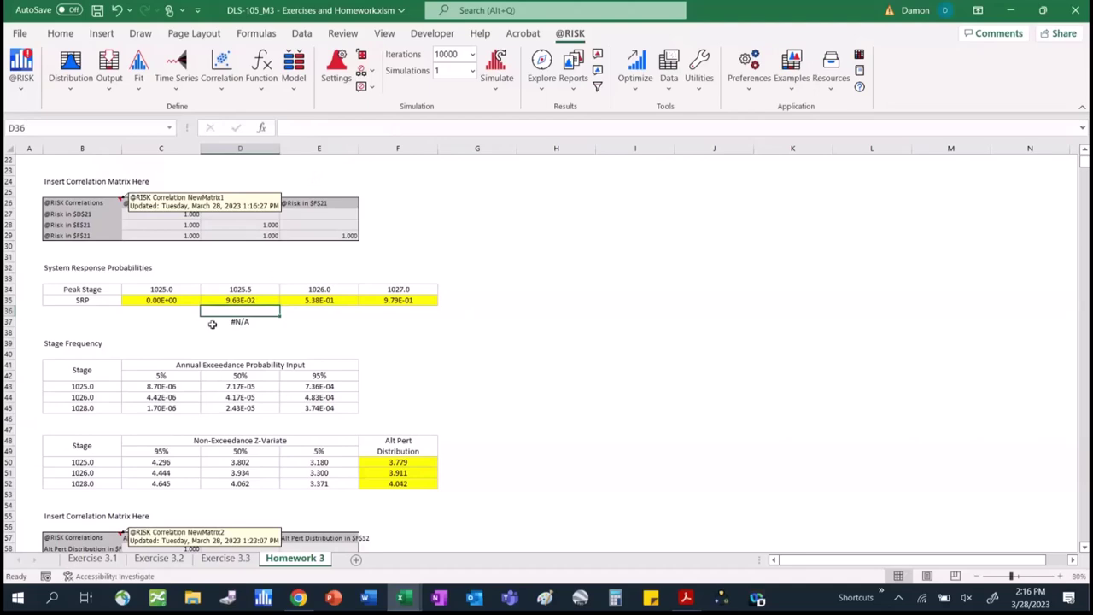
Clear the APF, AALL and Ñ formulas from iteration 2 downward in the iteration table, starting at C129:E129.
click(245, 323)
click(743, 391)
key(Page_Down)
key(Page_Down)
key(Page_Down)
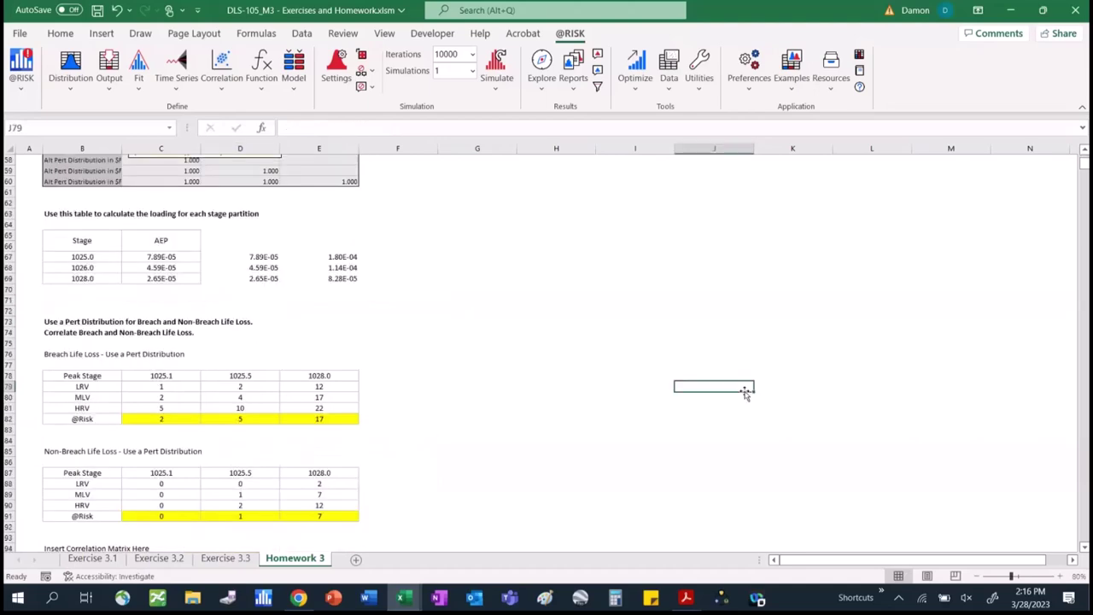
scroll(512, 359, up, 12)
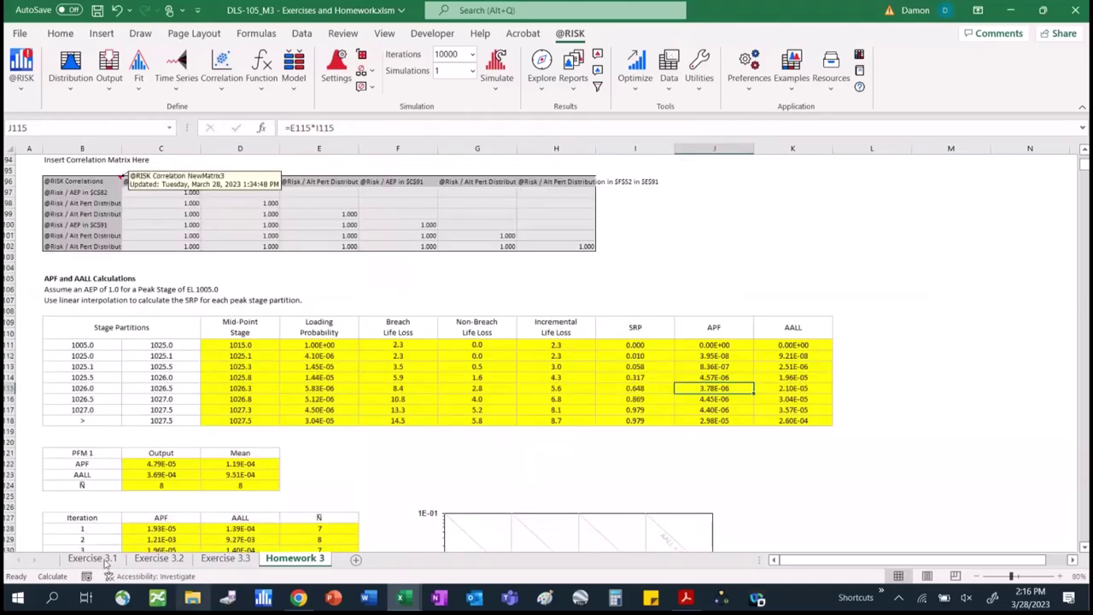
drag(162, 540, 286, 536)
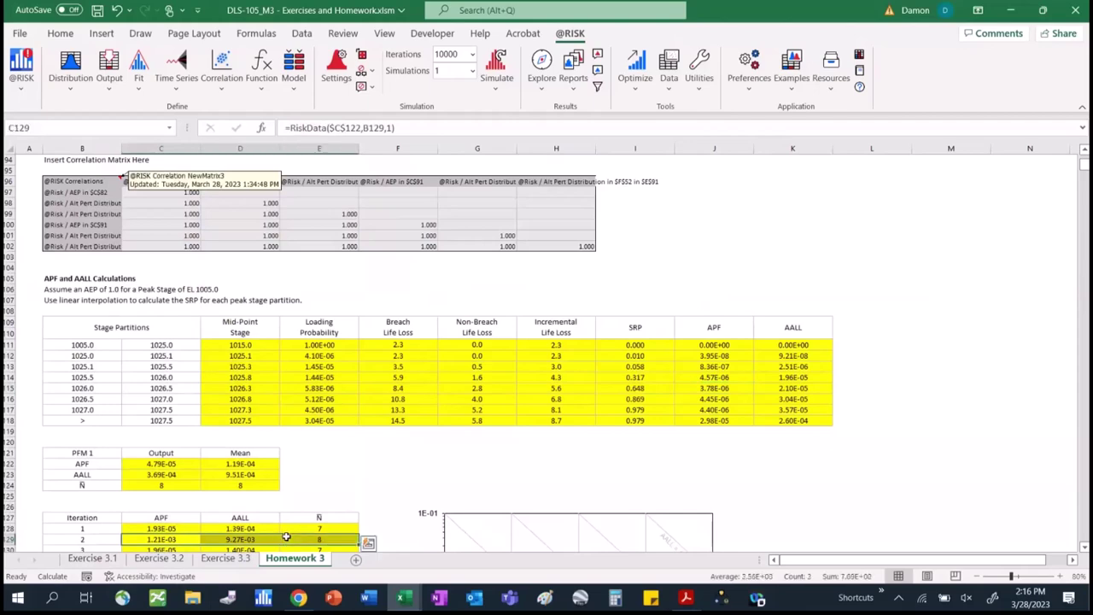
key(ctrl+shift+Down)
key(ctrl+BackSpace)
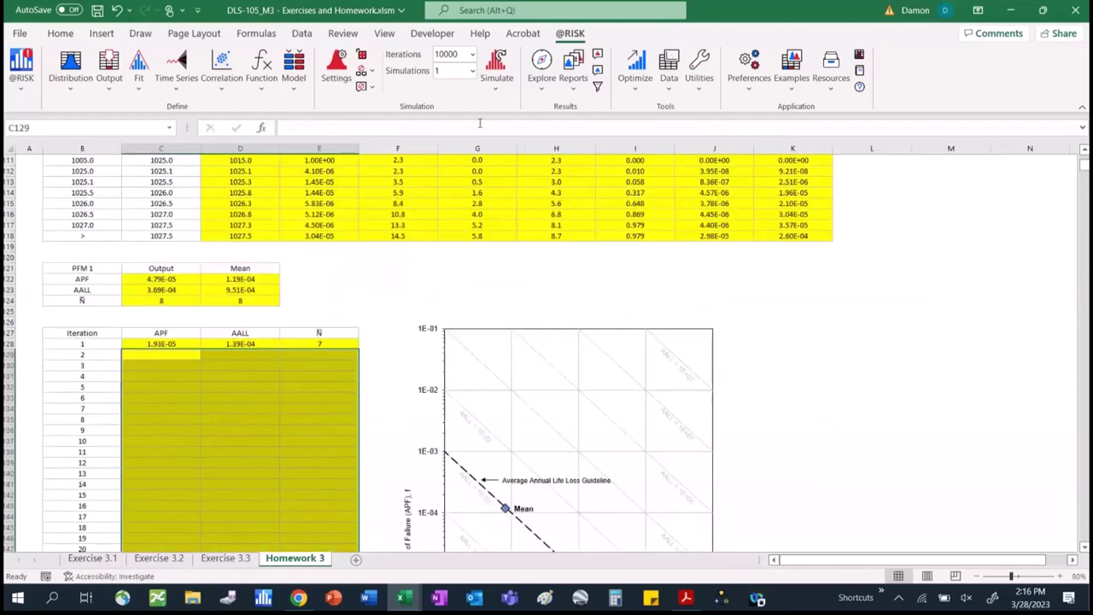
Set the number of iterations to 50 and run the simulation.
click(448, 54)
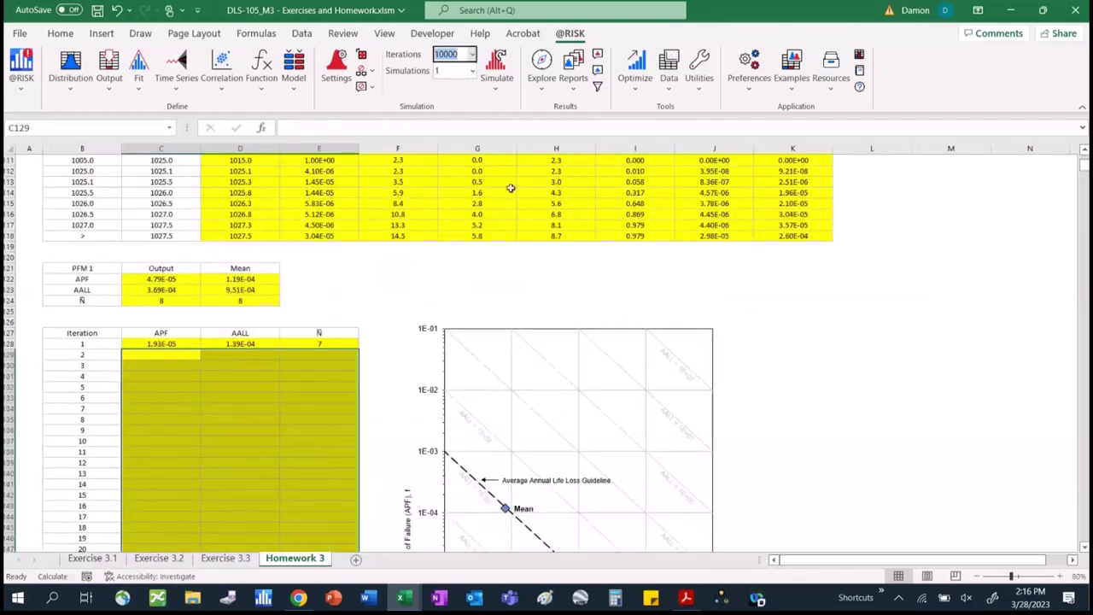
text(50)
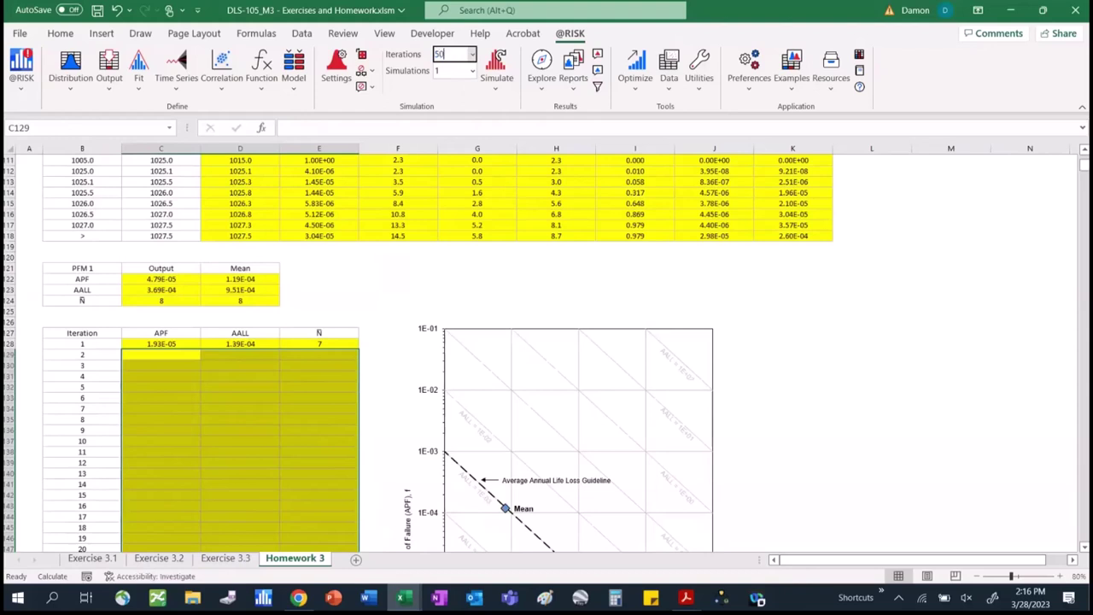
click(501, 67)
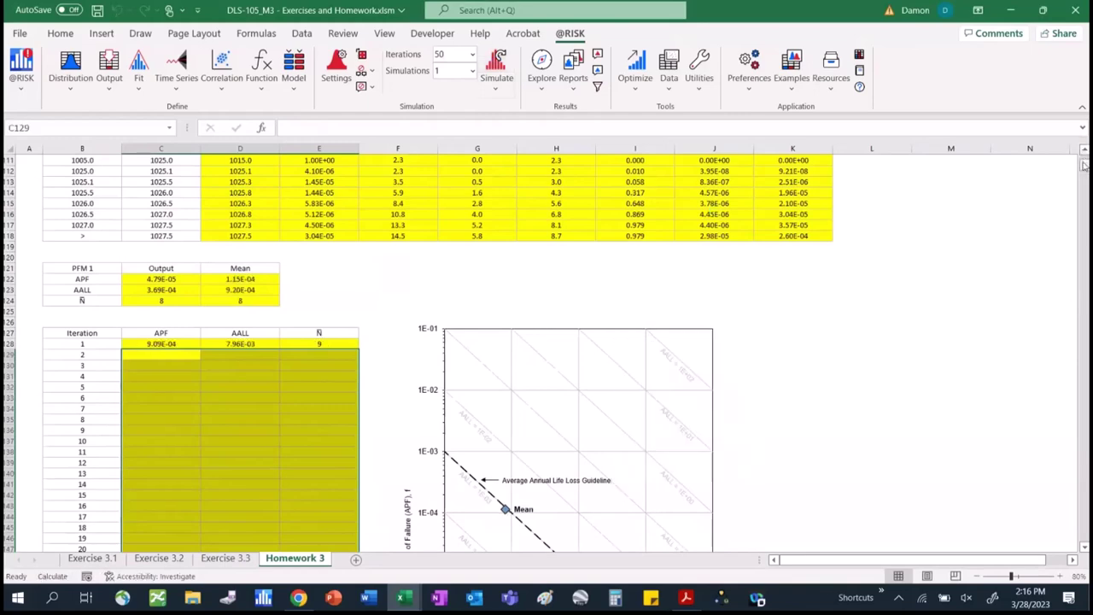
Set the iteration argument of the RiskData formula in D37, below the system response probabilities, to 50.
drag(1083, 166, 1085, 150)
click(383, 404)
key(Down)
key(Down)
key(Down)
key(Down)
key(Down)
key(Down)
key(Down)
key(Down)
key(Down)
key(Down)
key(Down)
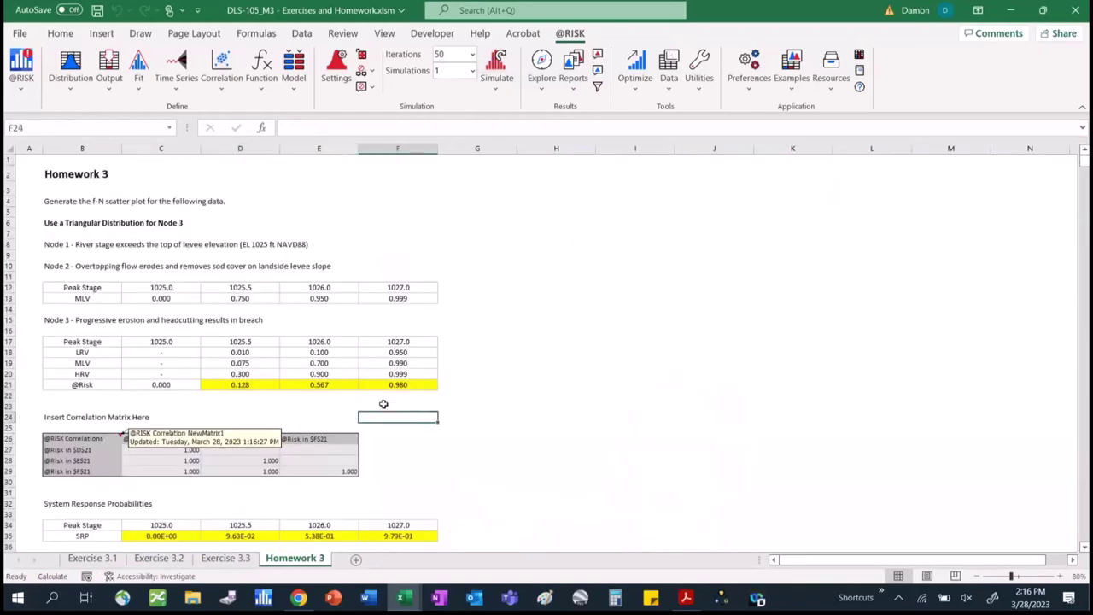
key(Down)
key(Down)
key(Down)
key(Down)
key(Down)
key(Down)
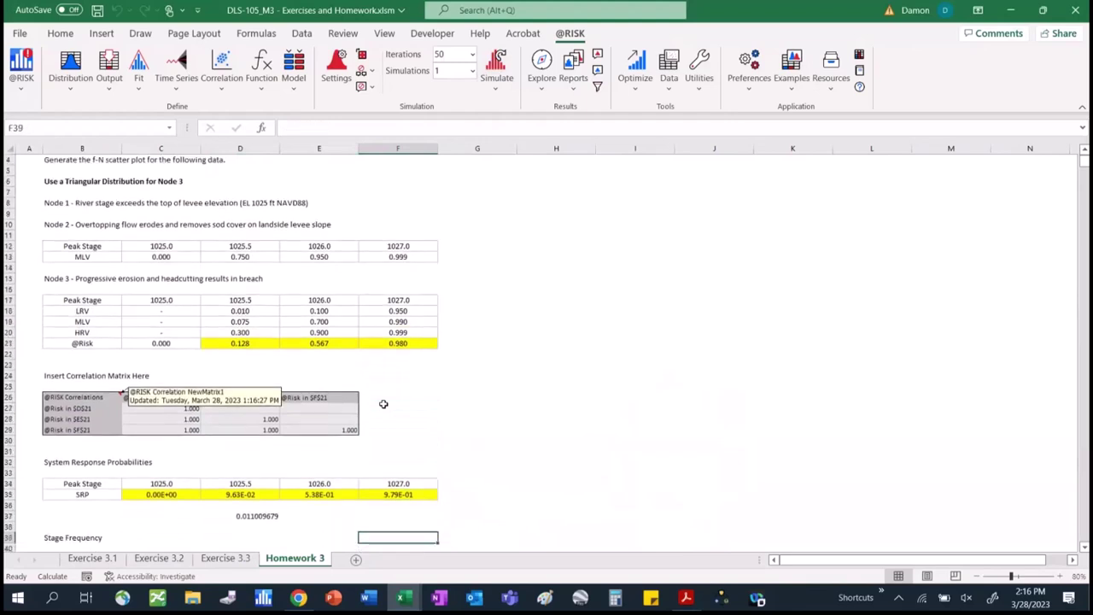
click(270, 515)
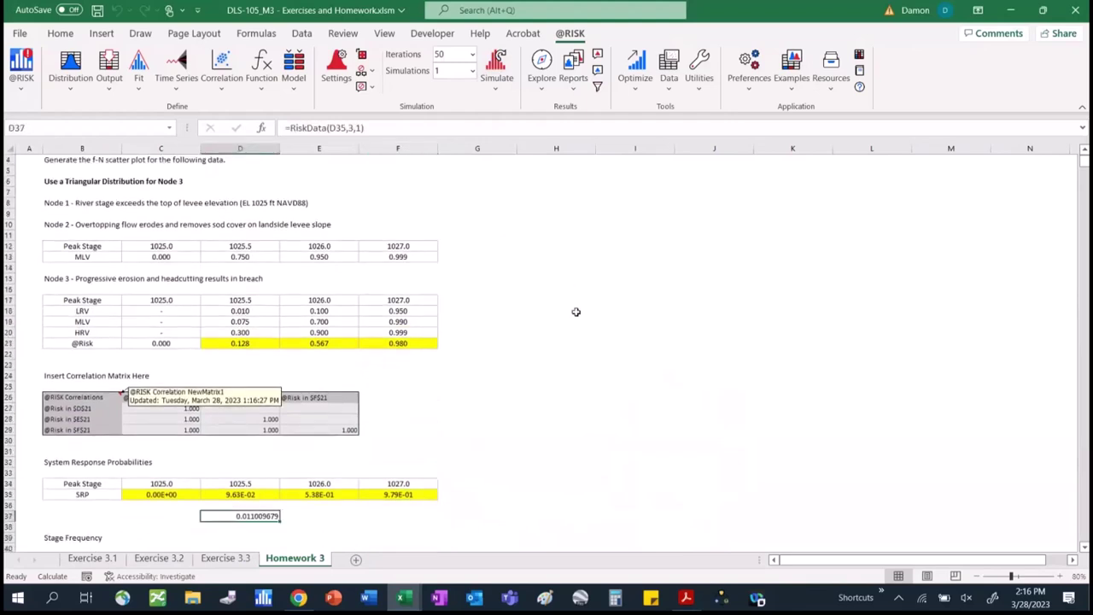
click(351, 127)
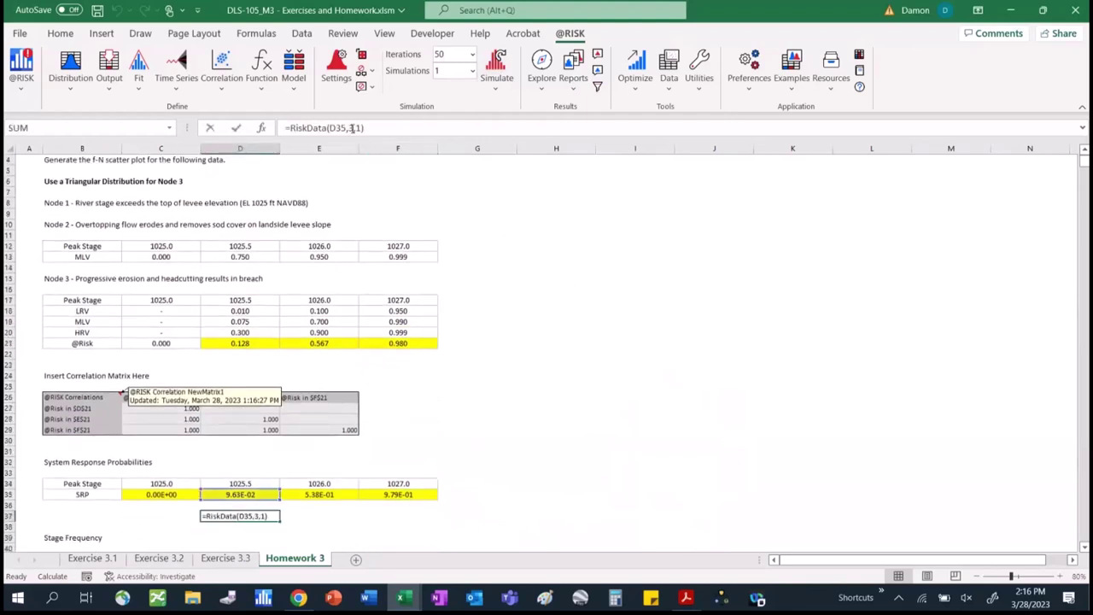
key(BackSpace)
key(Return)
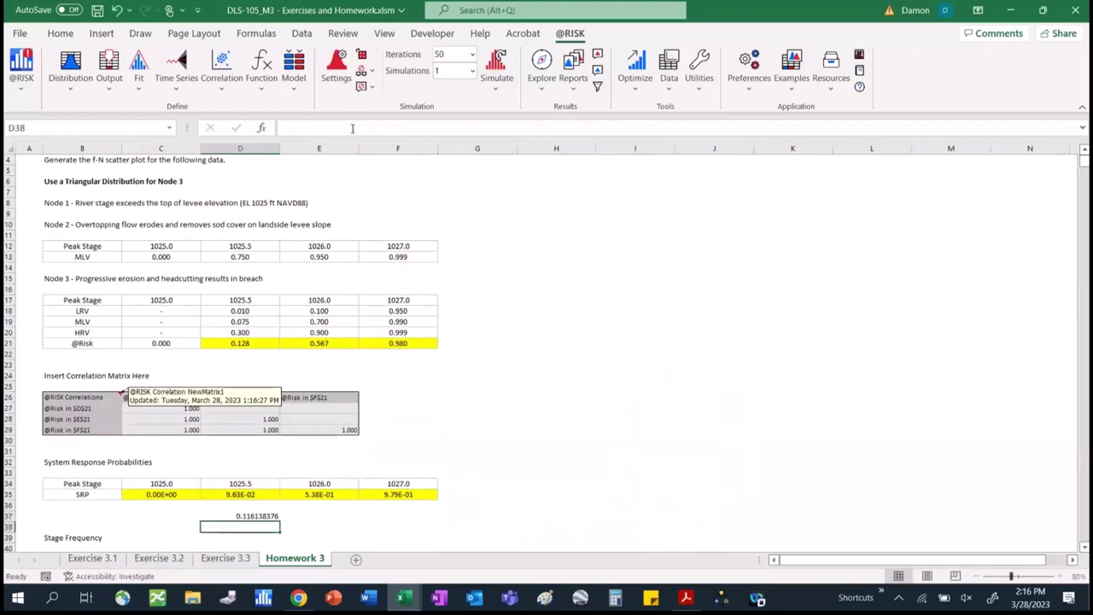
Change the iteration argument of the D37 RiskData formula to 35.
key(Up)
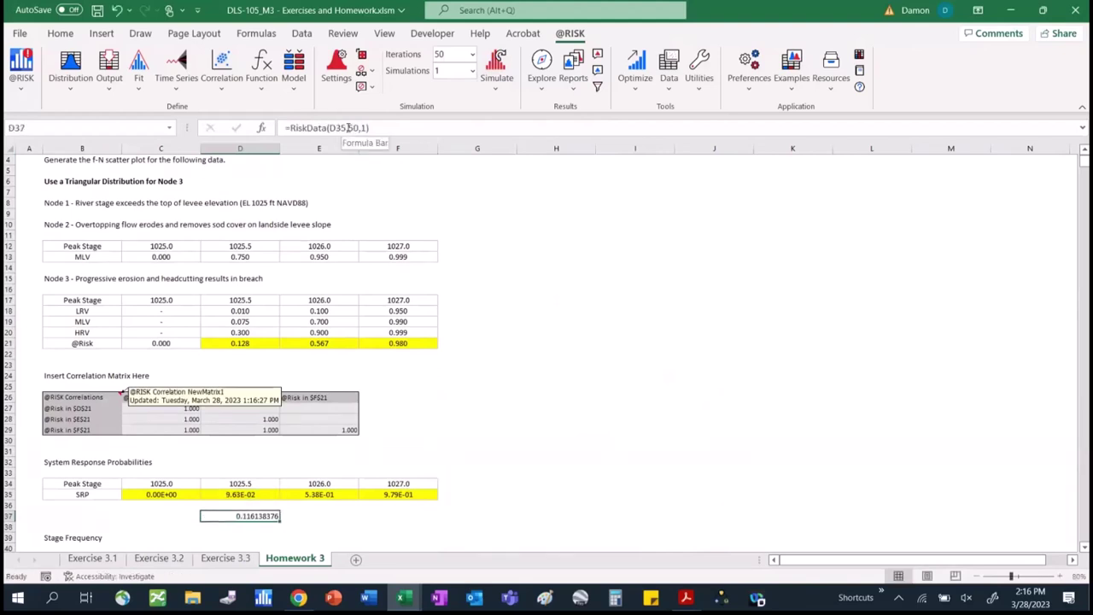
click(348, 127)
text(50)
double_click(348, 128)
text(3)
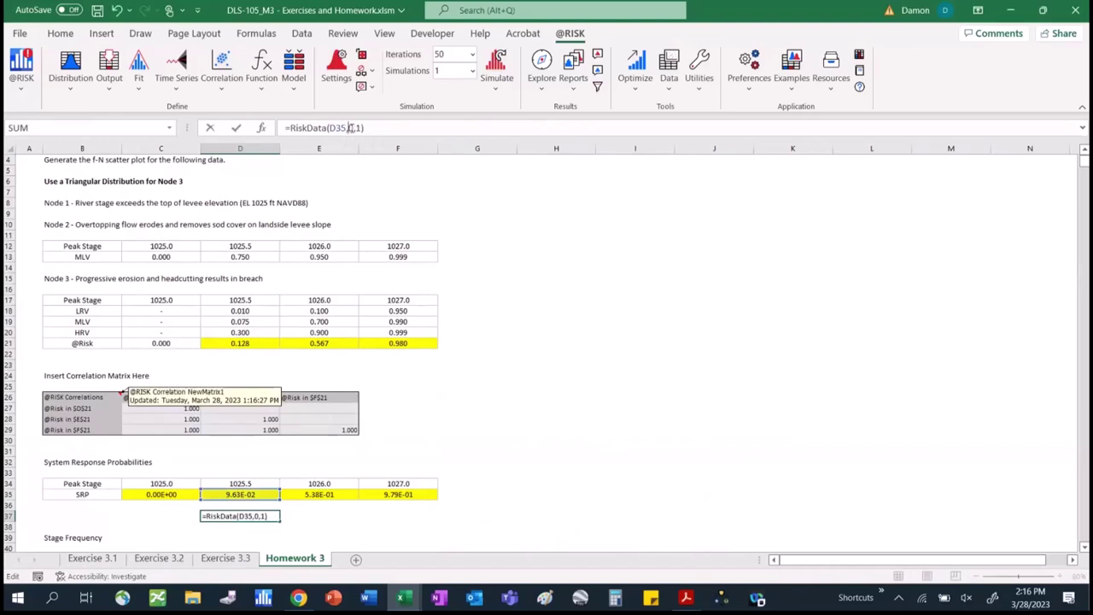
text(5)
key(Return)
Change the iteration argument of the D37 RiskData formula back to 3.
key(Up)
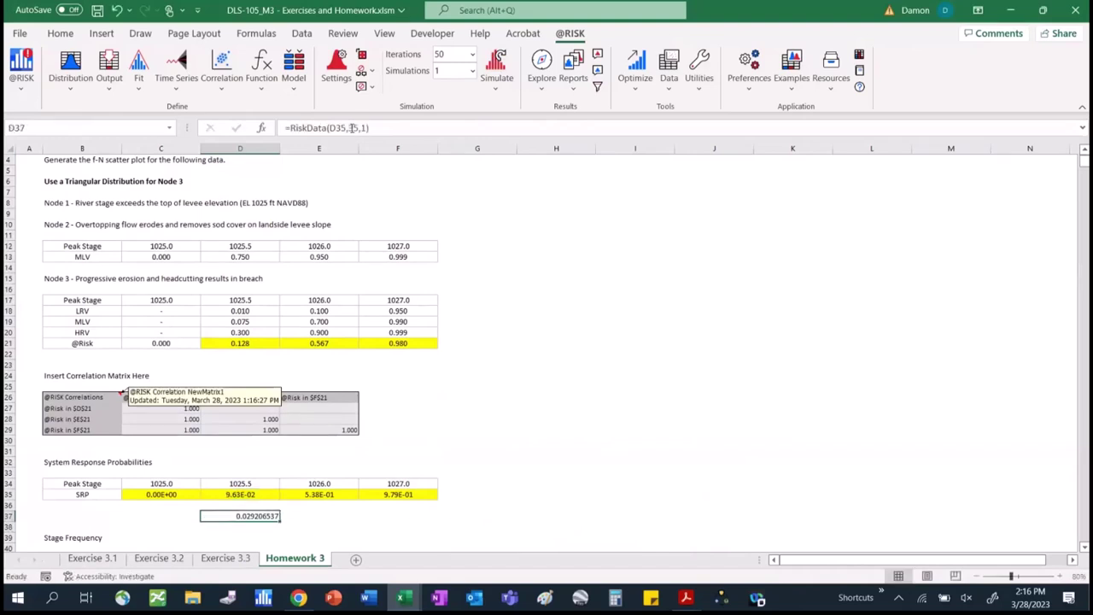
click(357, 128)
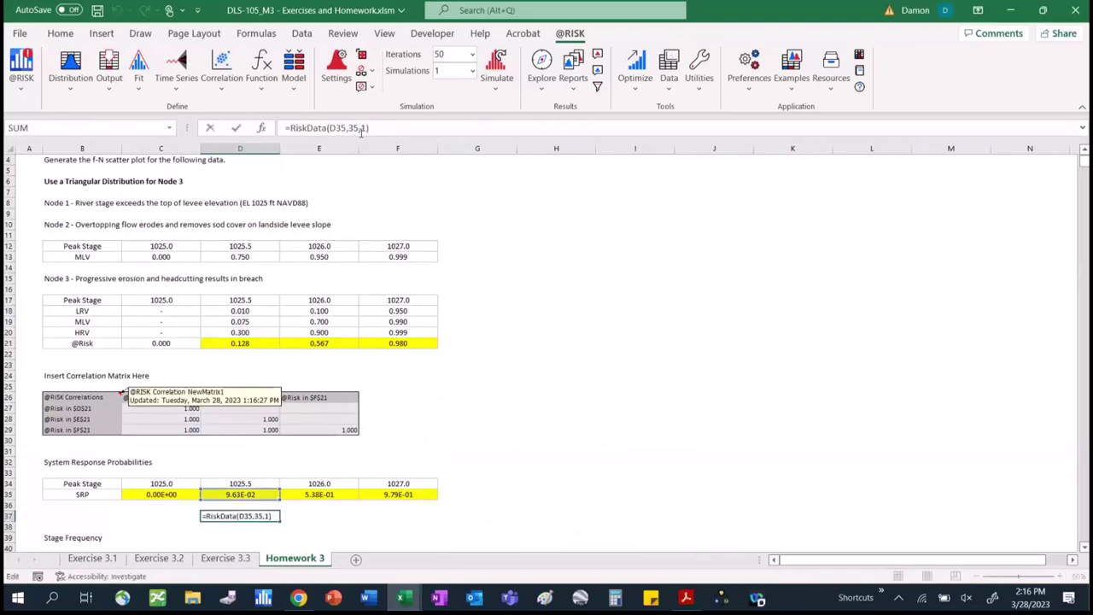
key(BackSpace)
key(Return)
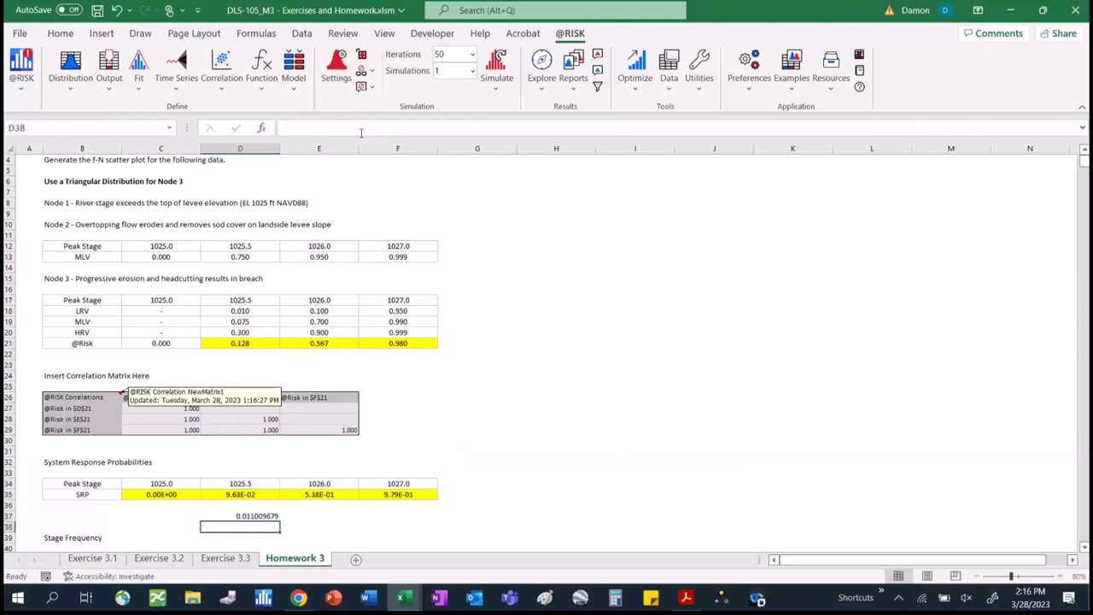
Set the D37 RiskData iteration argument to 51, one beyond the 50 simulated iterations.
key(Up)
click(355, 128)
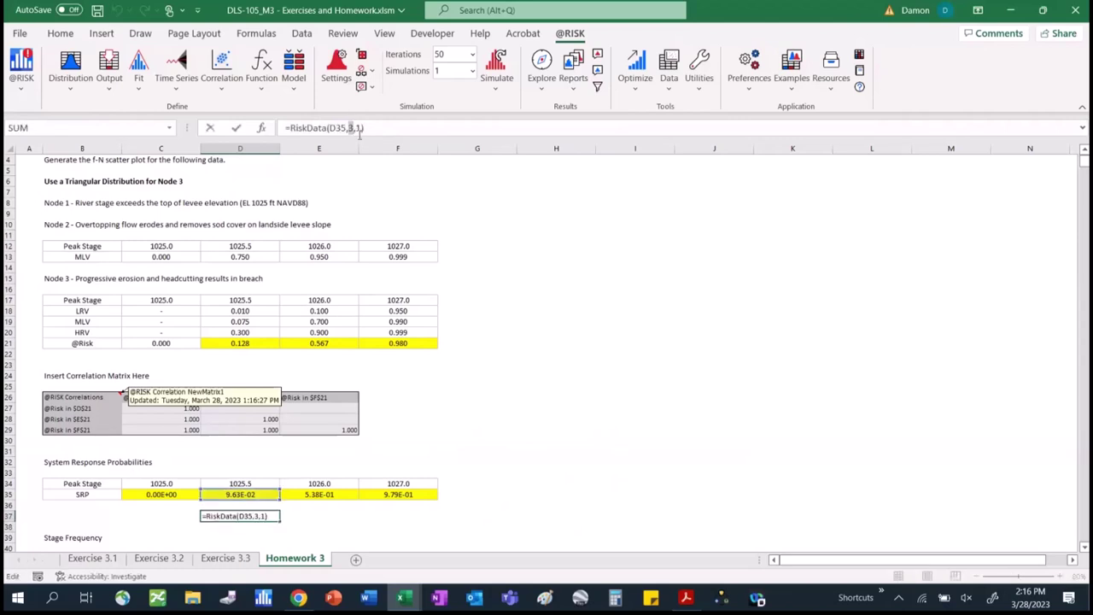
text(51)
key(Return)
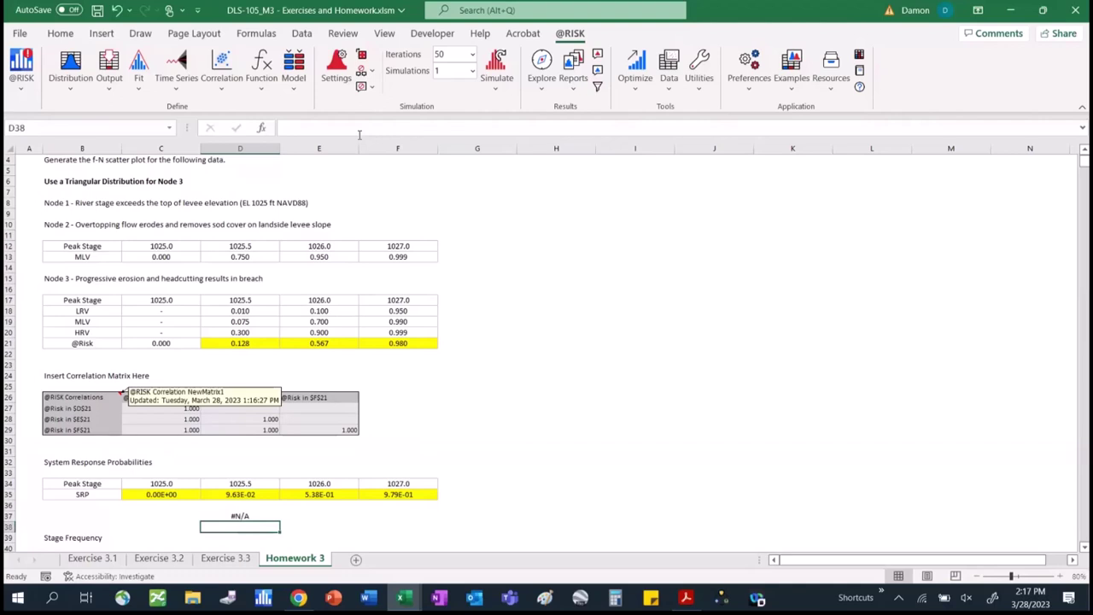
Clear the RiskData formula from D37.
click(219, 514)
key(Delete)
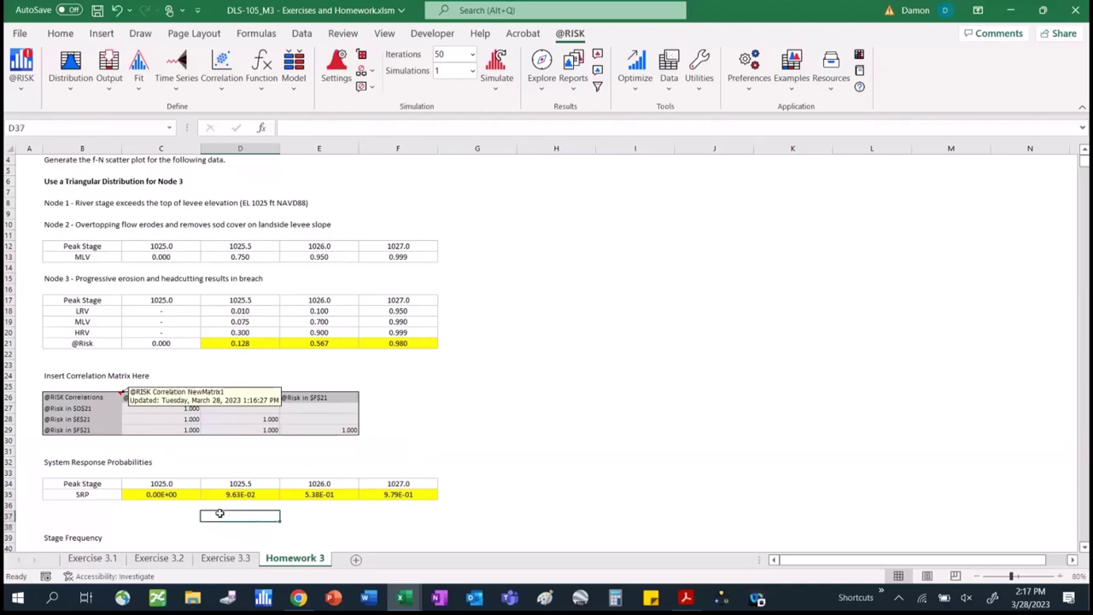
mouse_move(673, 603)
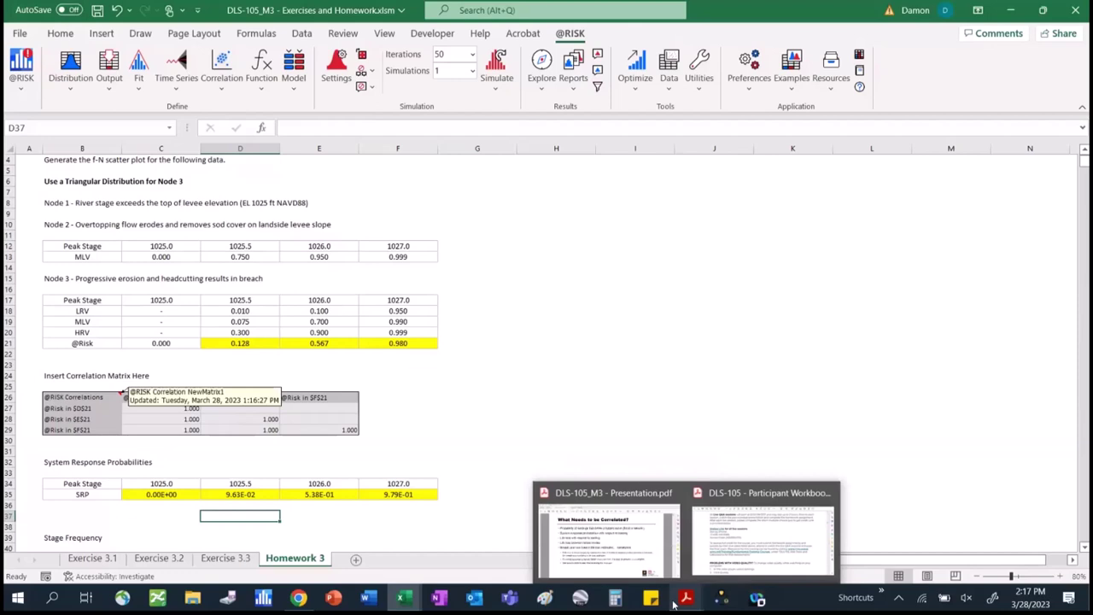
click(57, 376)
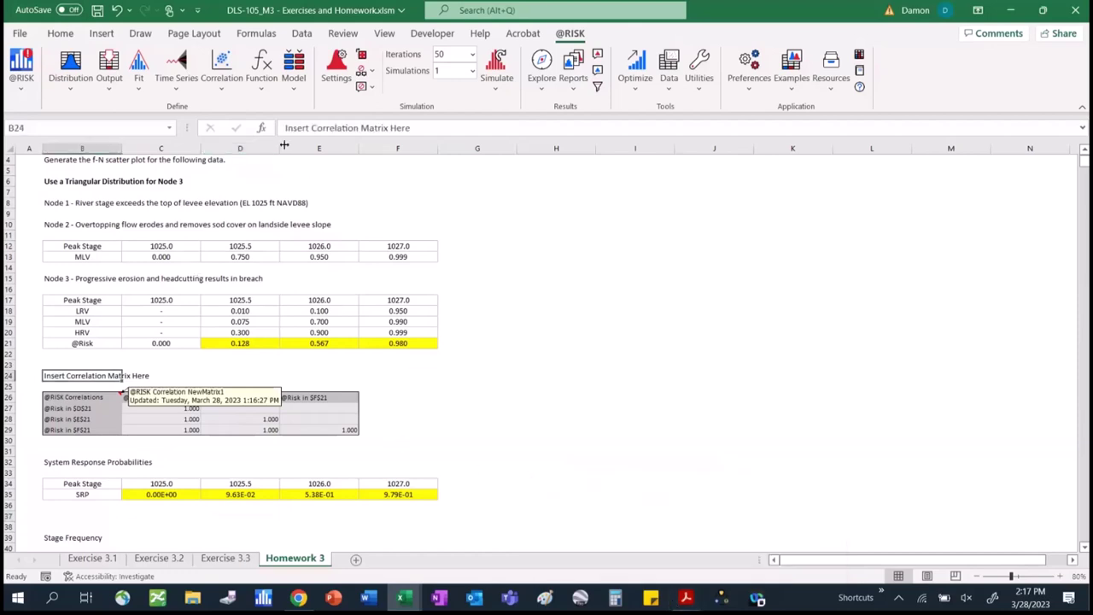
drag(311, 128, 363, 140)
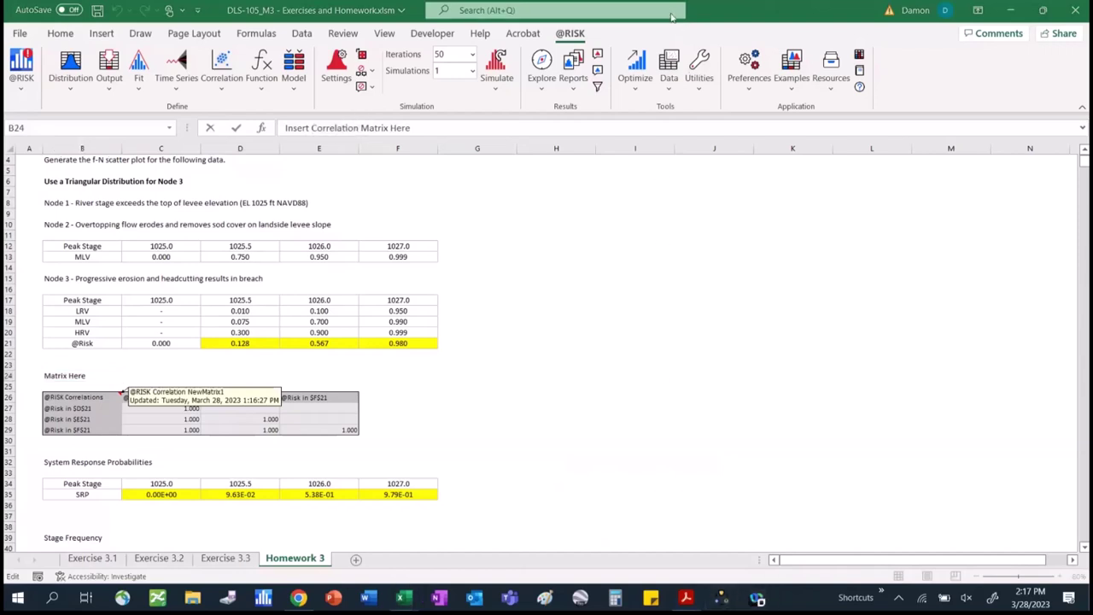
click(671, 15)
Switch to Chrome and go to the Risk Management Center website, rmc.usace.army.mil.
click(298, 597)
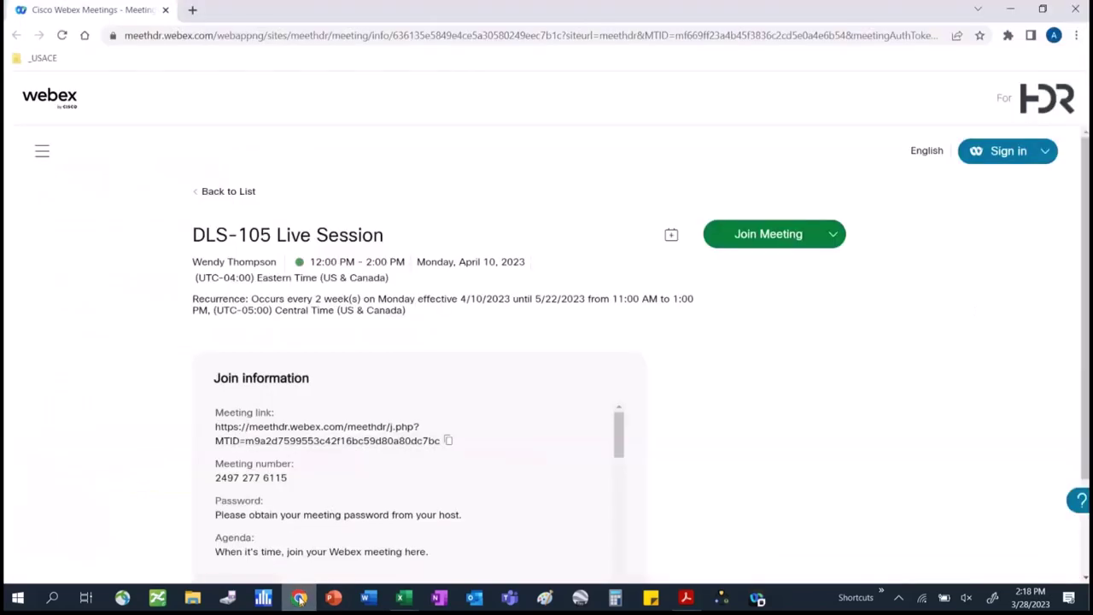
click(201, 36)
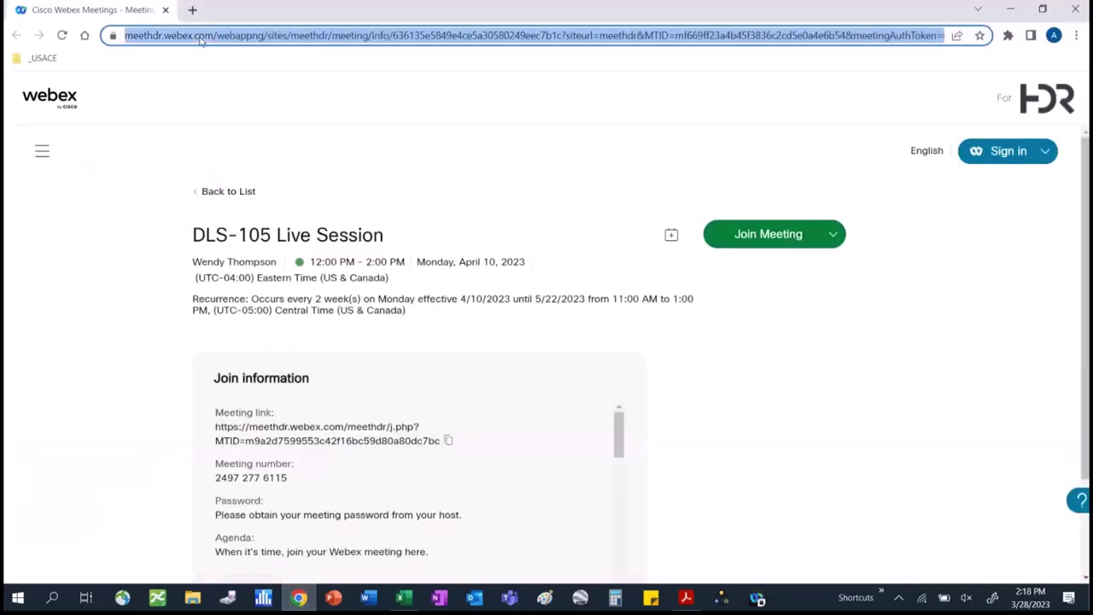
text(rmc)
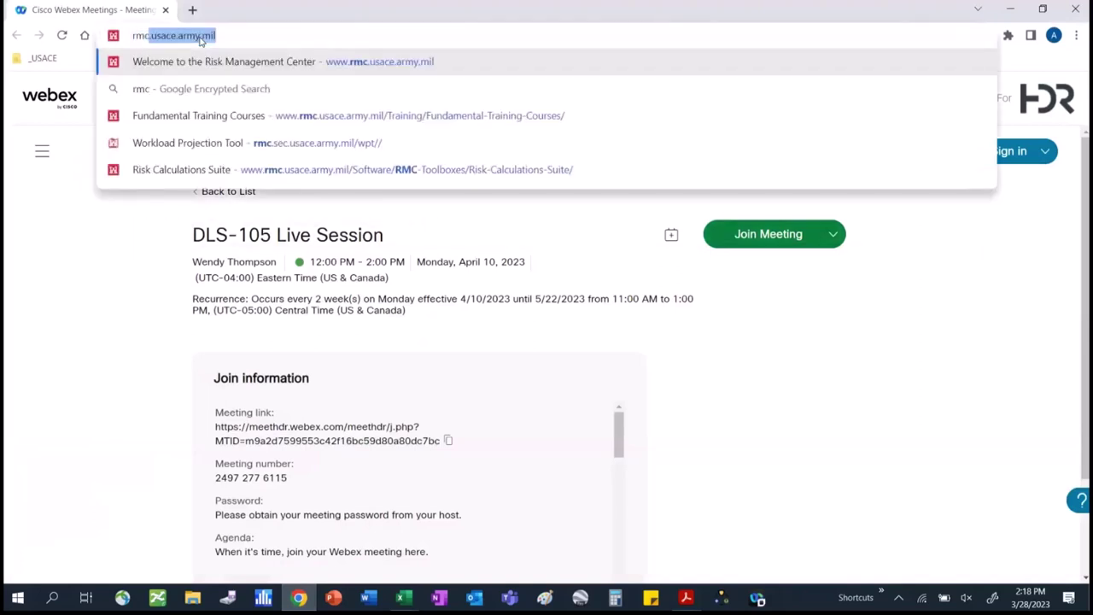
key(Return)
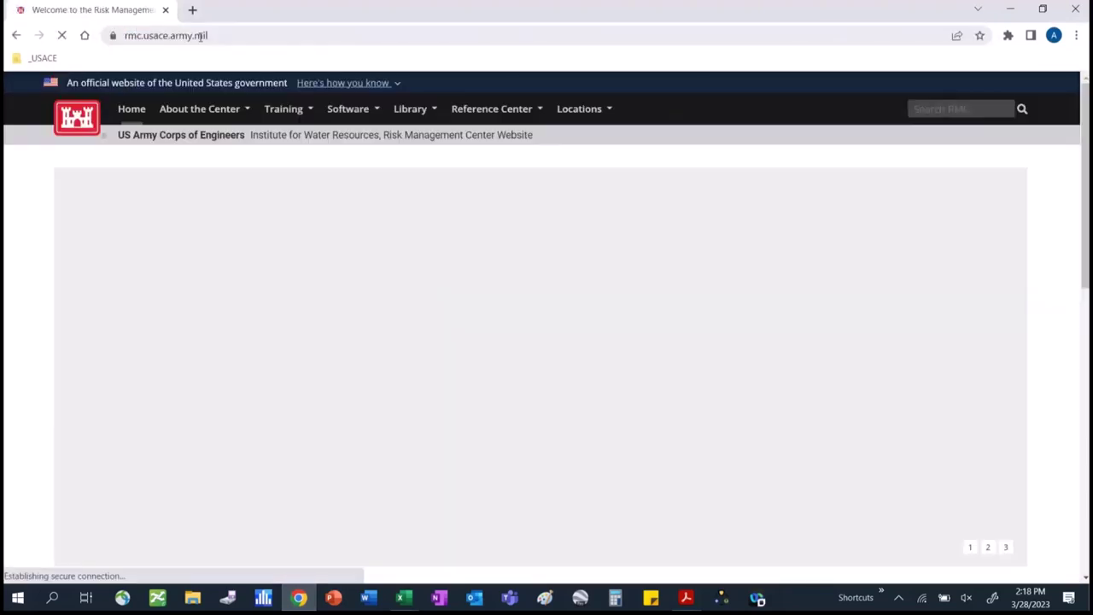
From the Fundamental Training Courses page, expand DLS-105, Risk Tools and Calculations for Risk Assessments, and open its presentation videos.
mouse_move(283, 109)
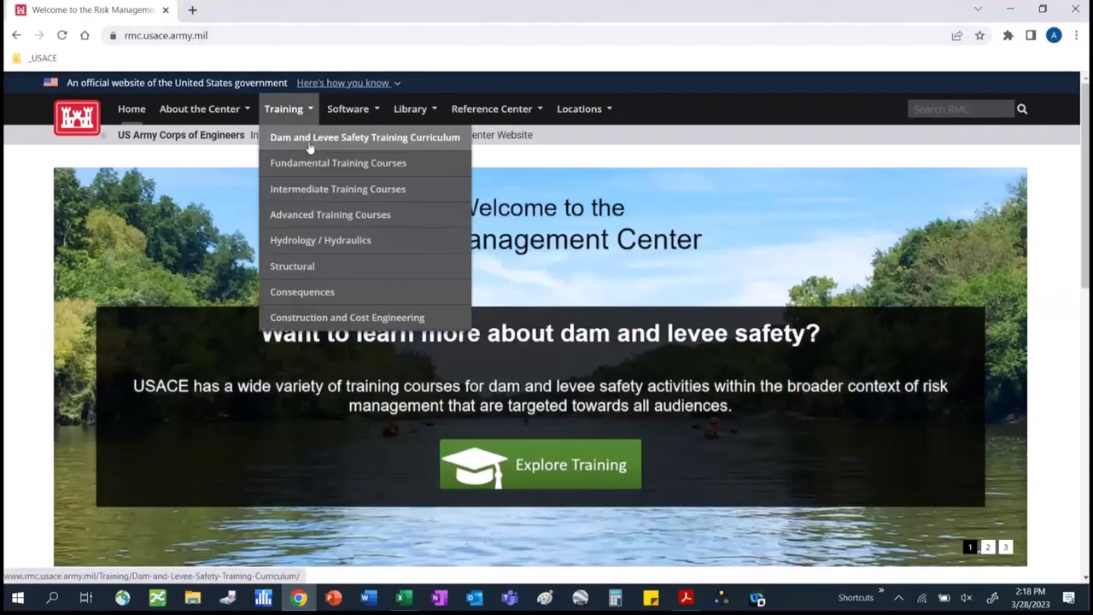
click(315, 164)
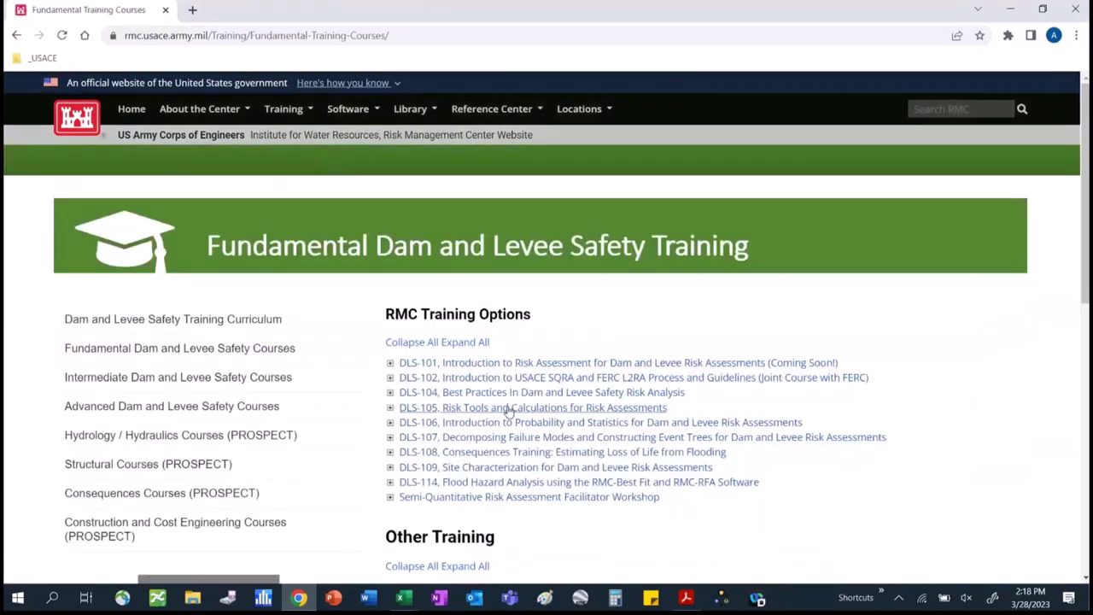
click(509, 410)
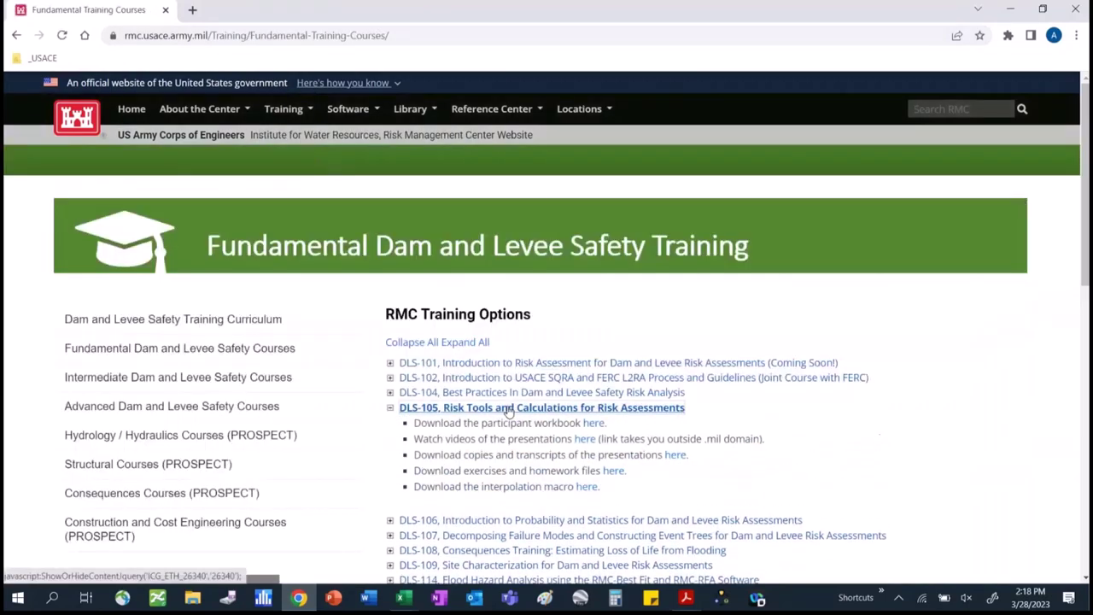
click(586, 440)
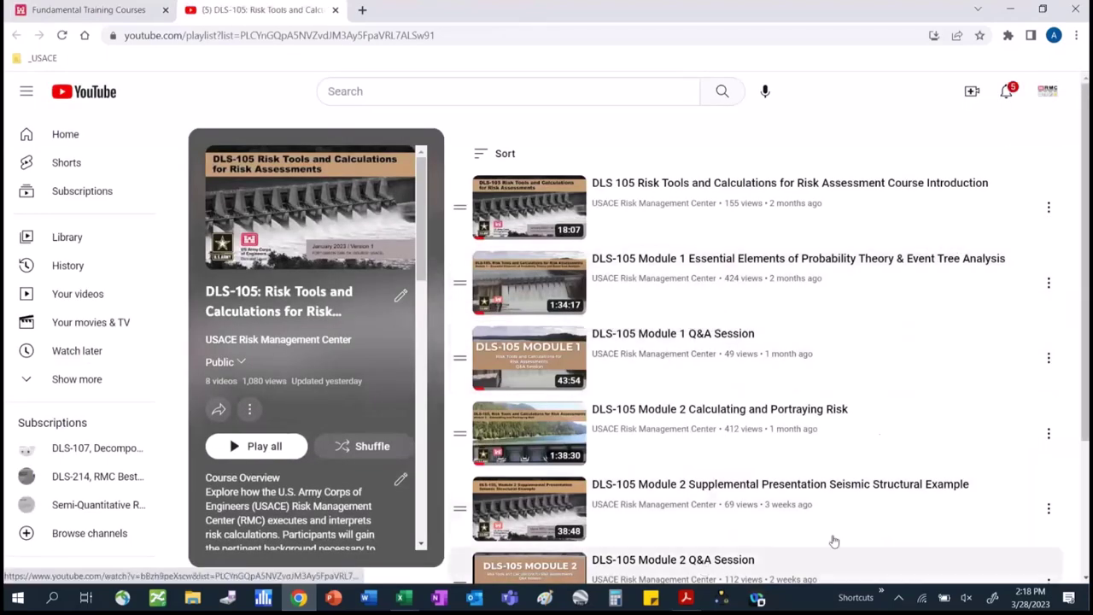
Play the DLS-105 Module 2 Q&A Session video from the playlist and skip ahead to about 2:14.
scroll(834, 541, down, 1)
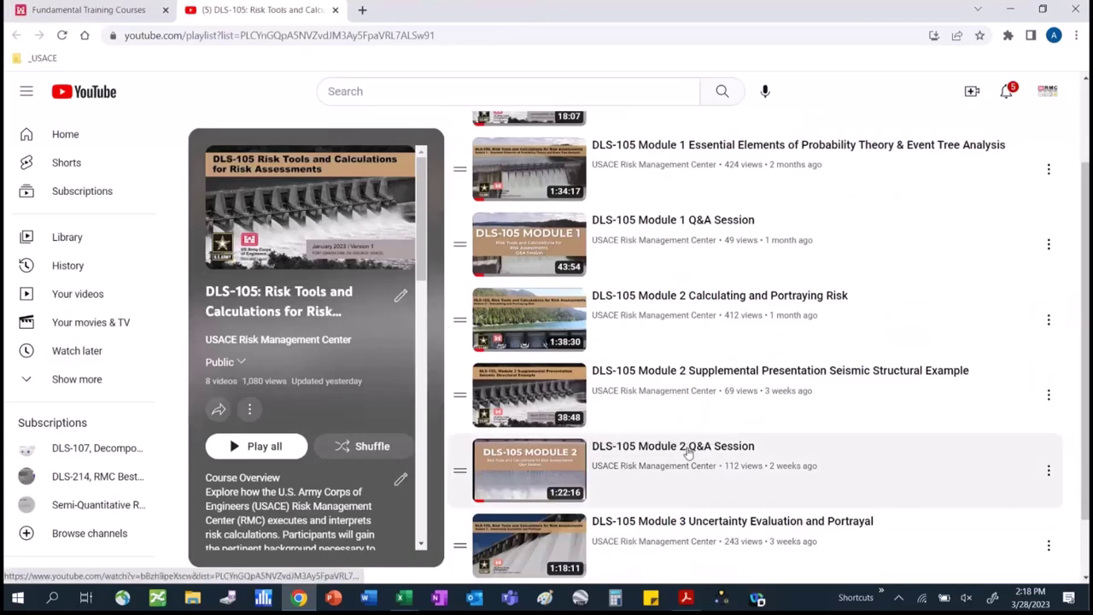
click(688, 451)
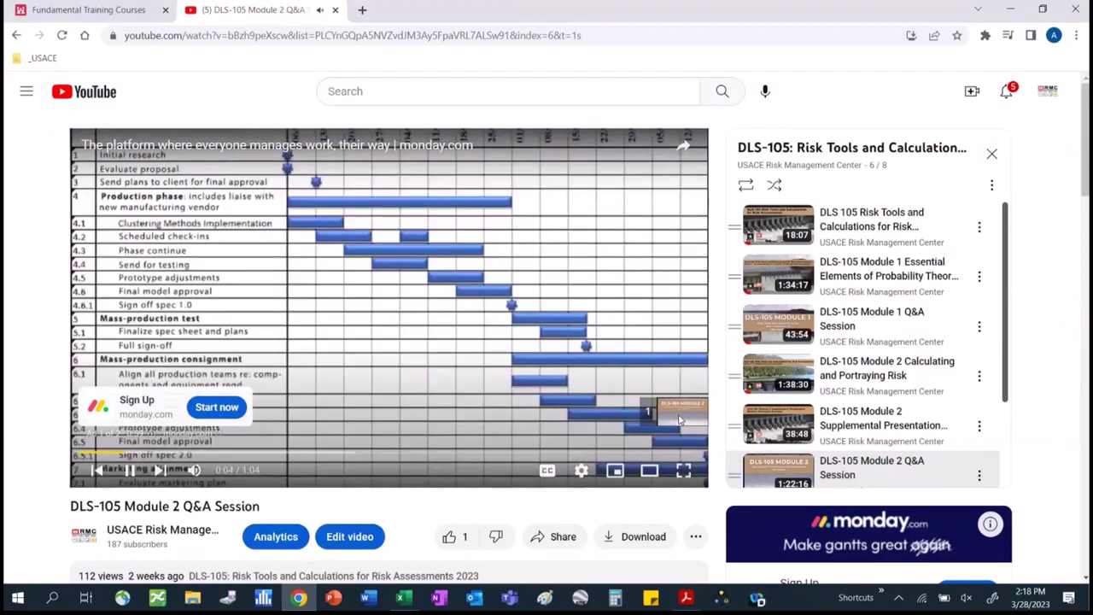
click(679, 419)
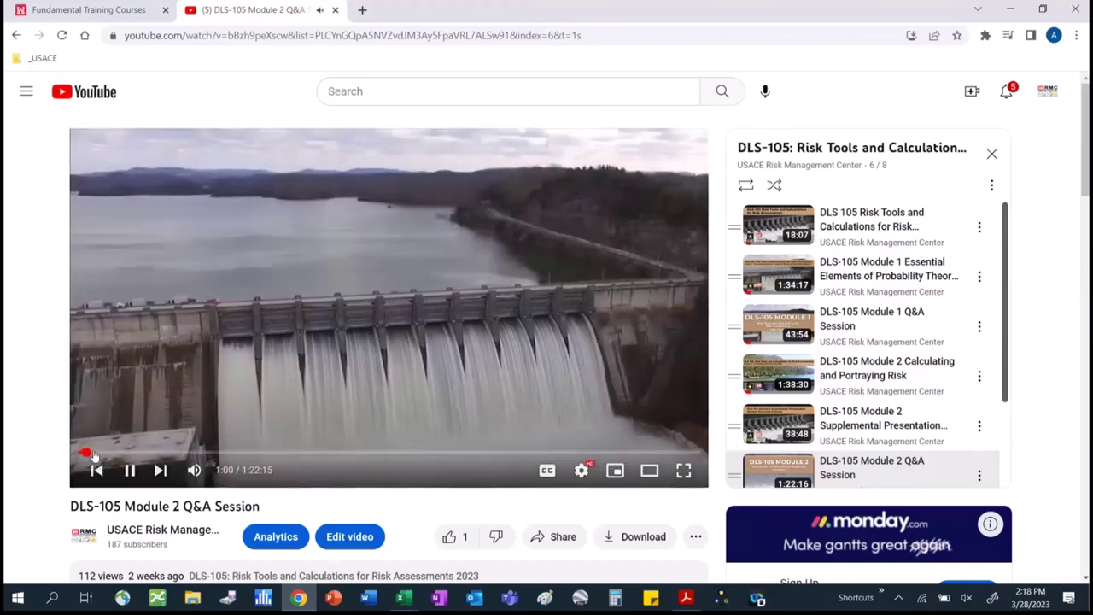
click(88, 452)
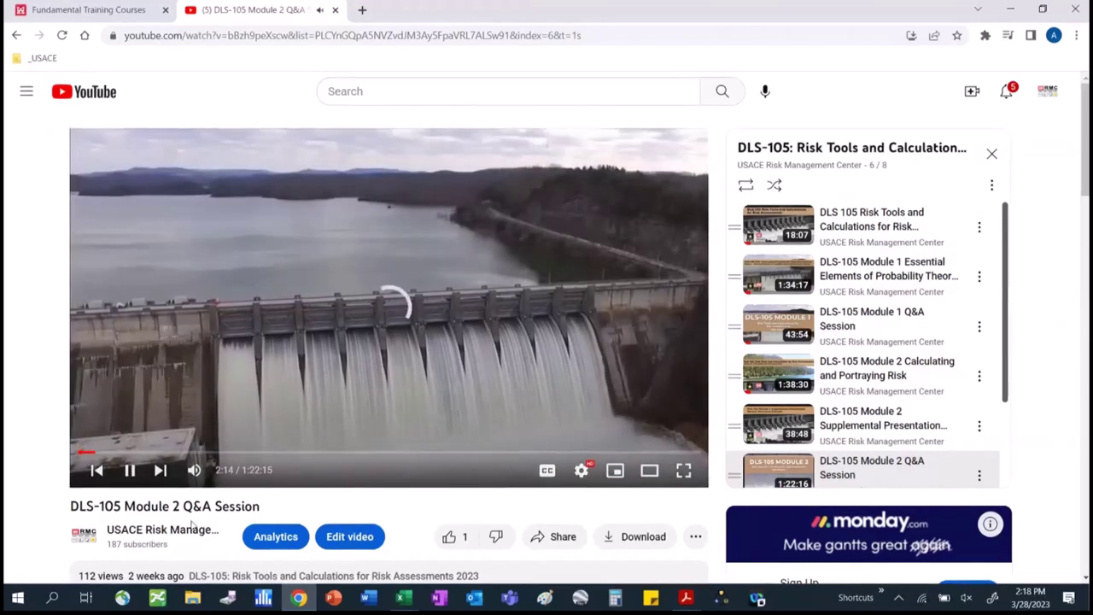
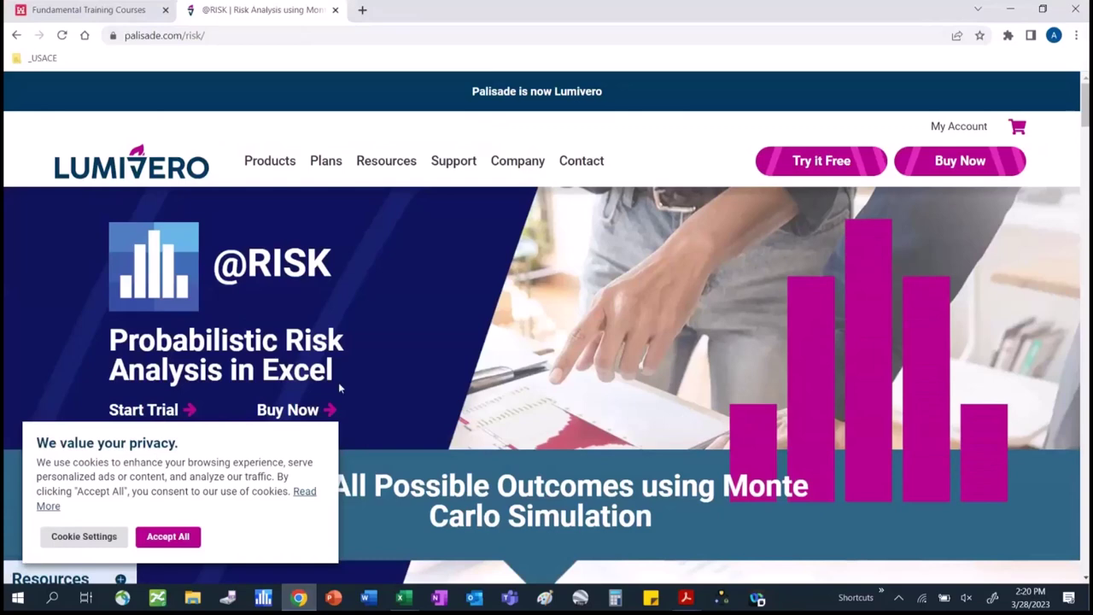
click(165, 416)
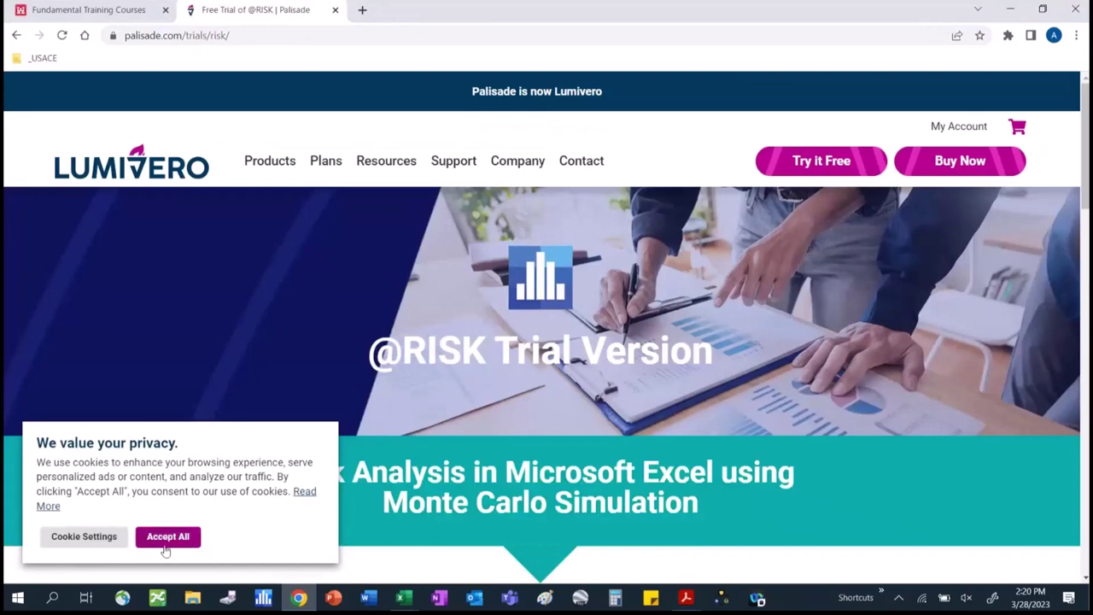
click(166, 536)
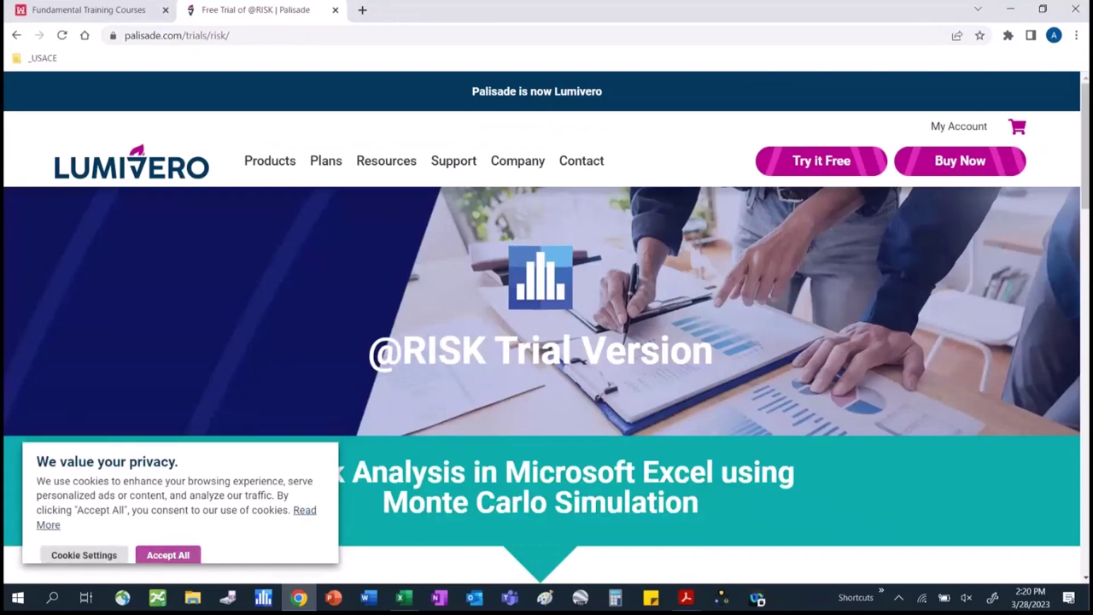
scroll(547, 328, down, 4)
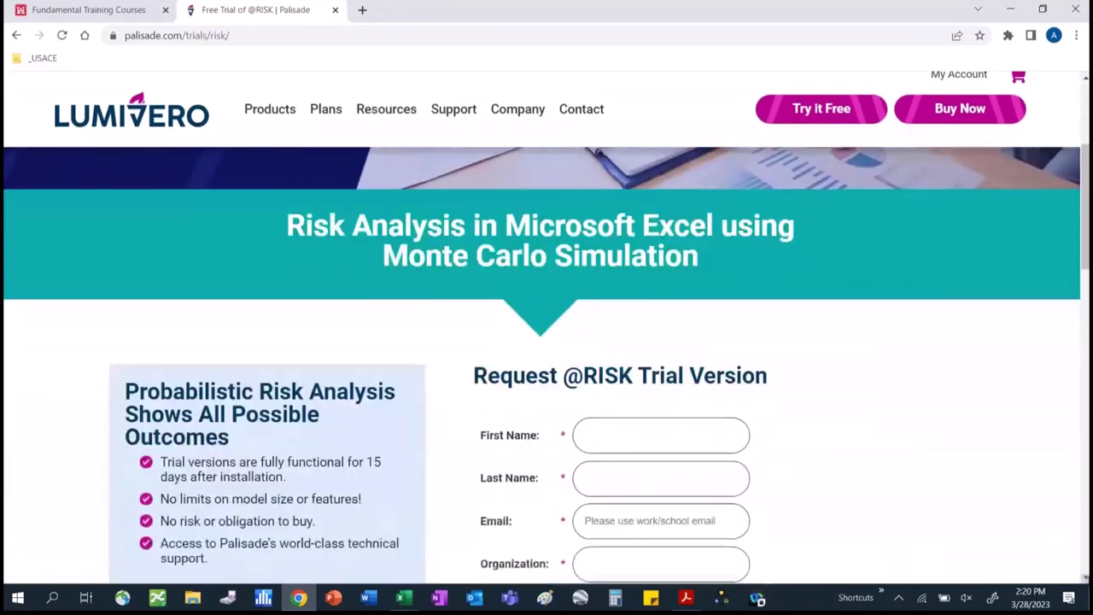
scroll(547, 328, down, 2)
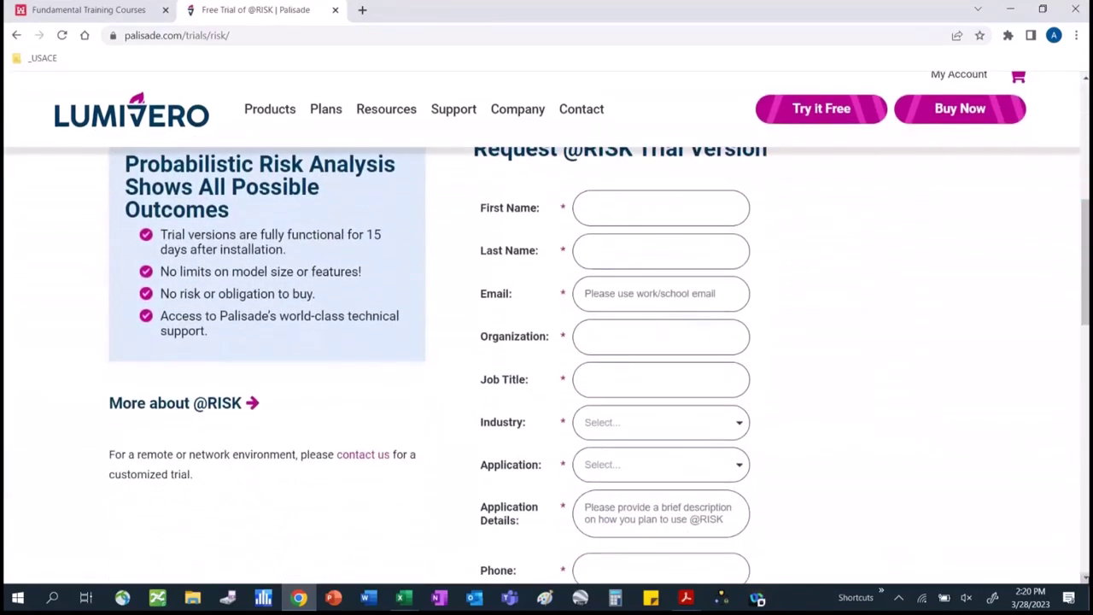
scroll(546, 328, down, 2)
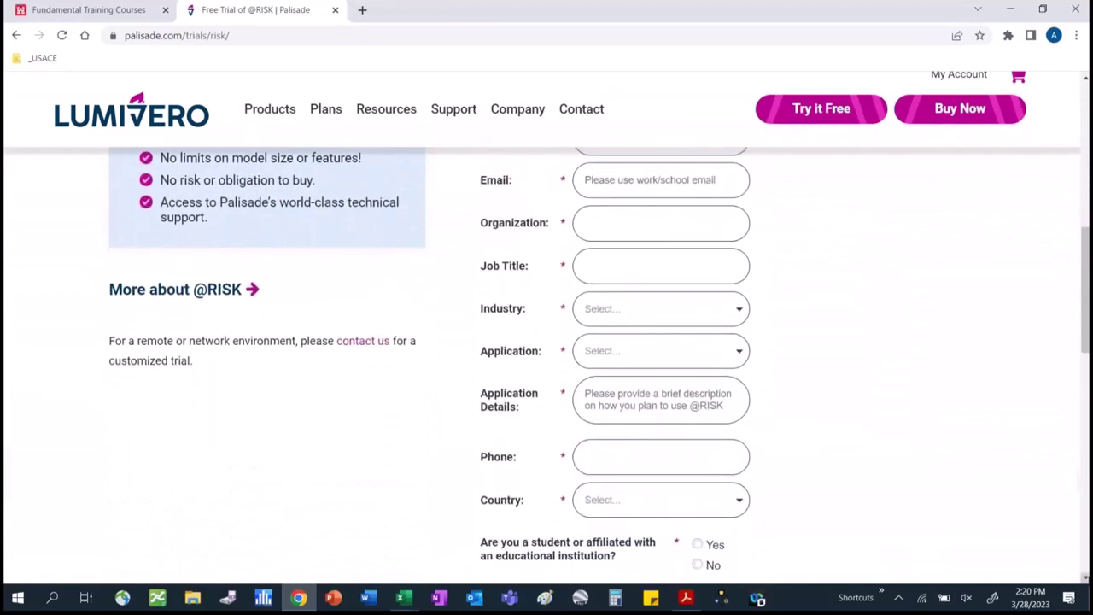
scroll(546, 328, down, 2)
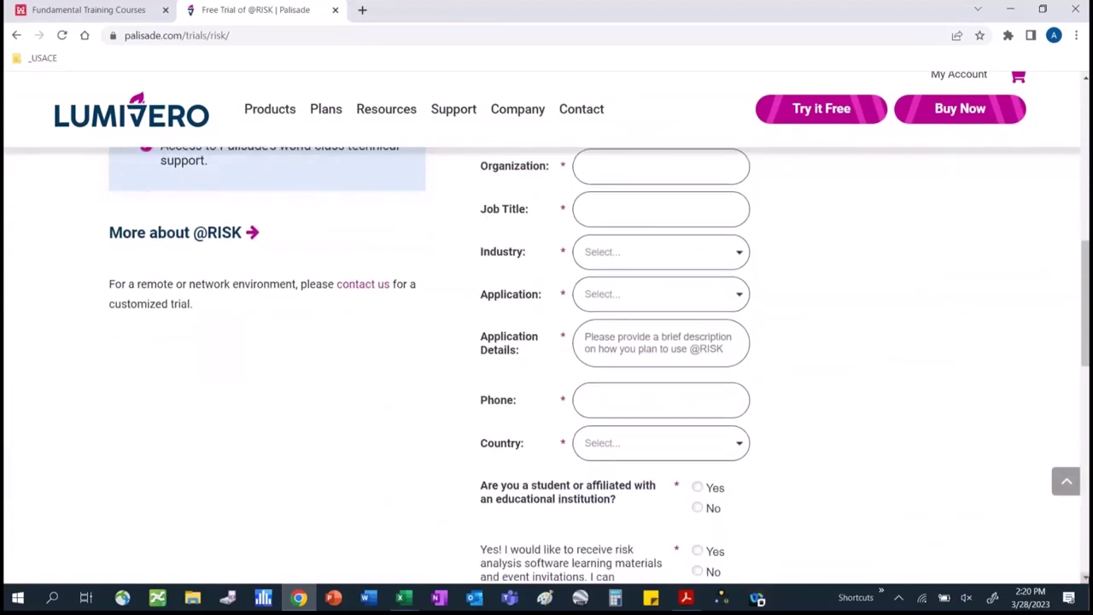
scroll(546, 327, down, 2)
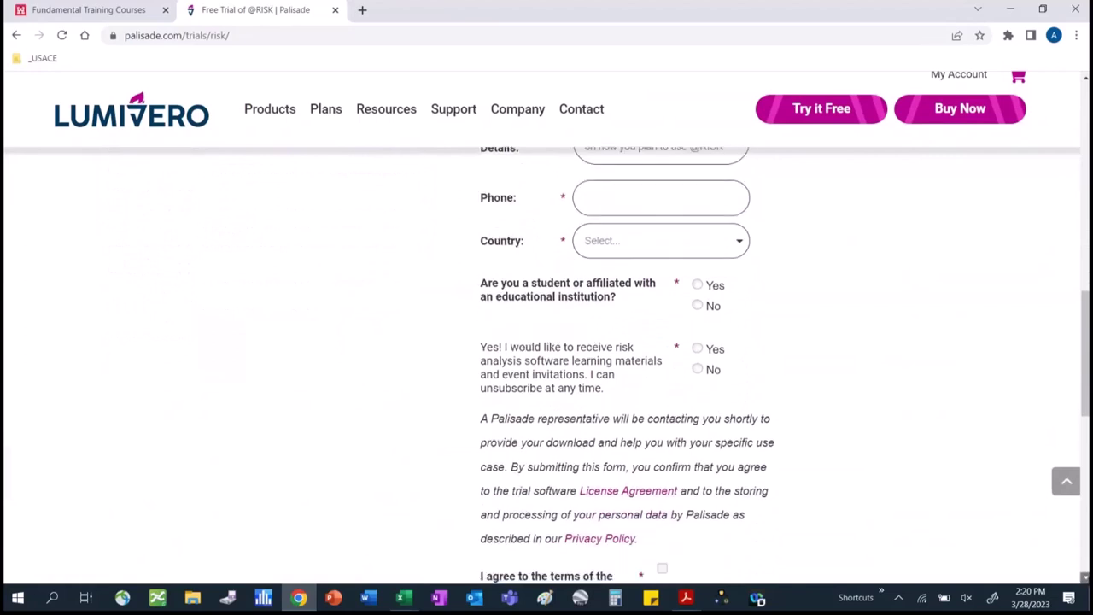
scroll(546, 328, down, 1)
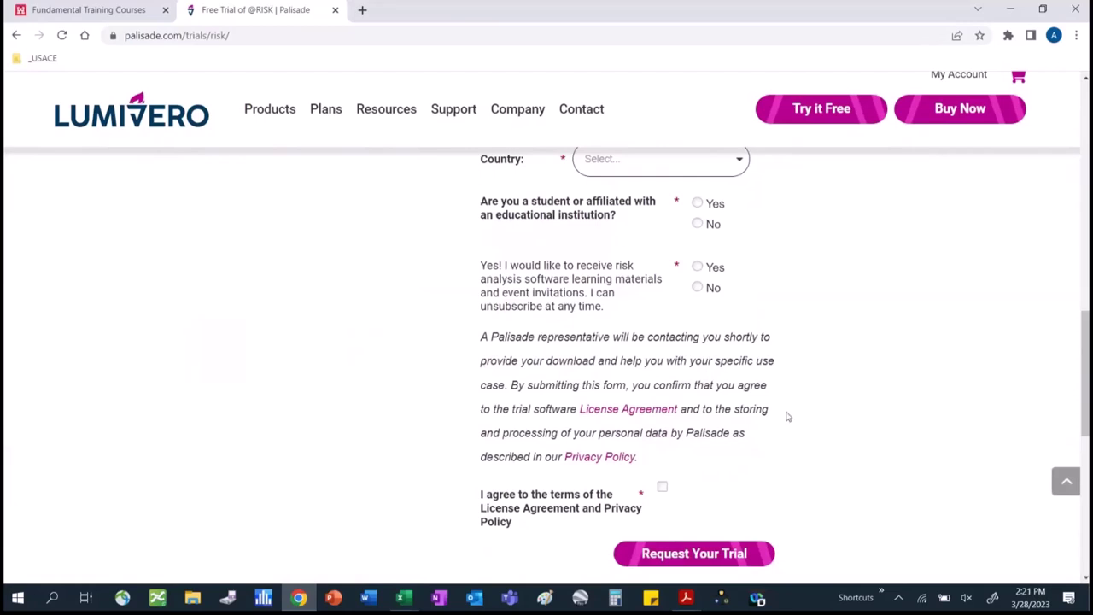
scroll(368, 461, up, 10)
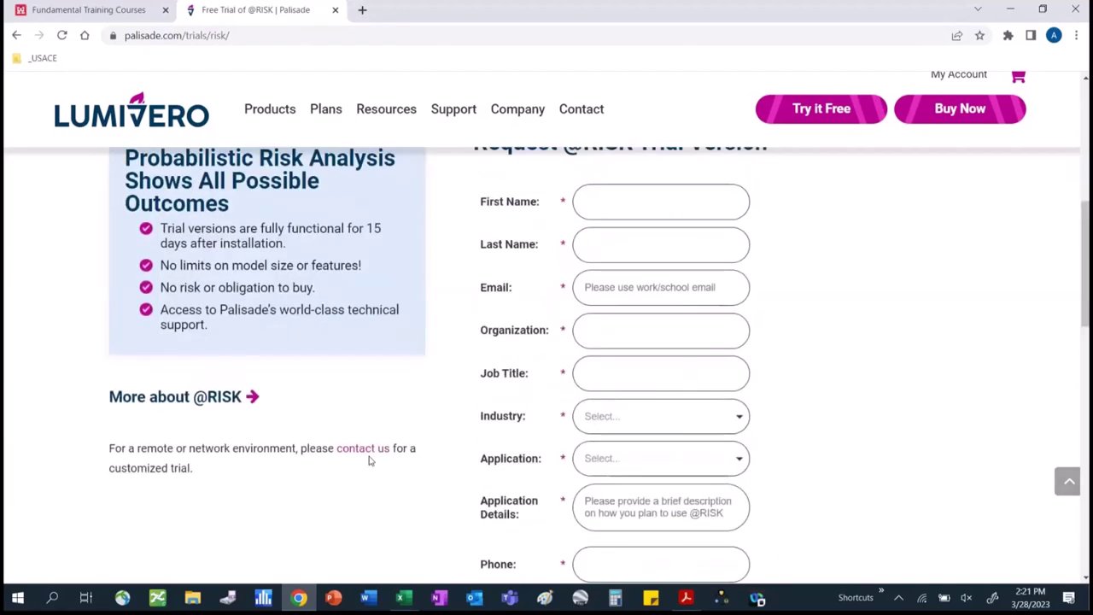
scroll(369, 461, down, 2)
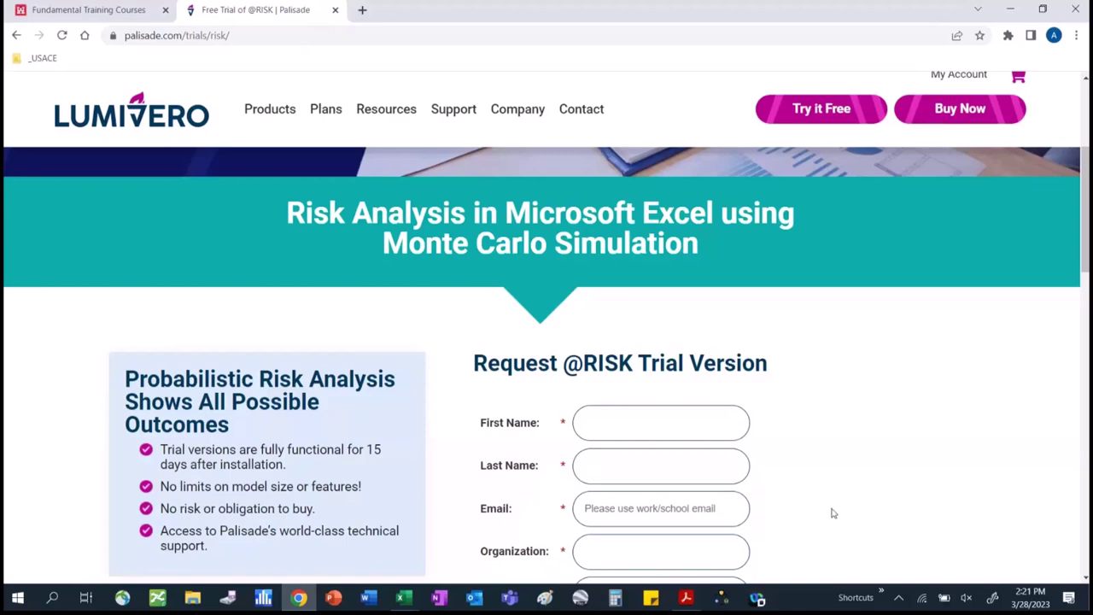
click(1084, 579)
scroll(1084, 579, down, 3)
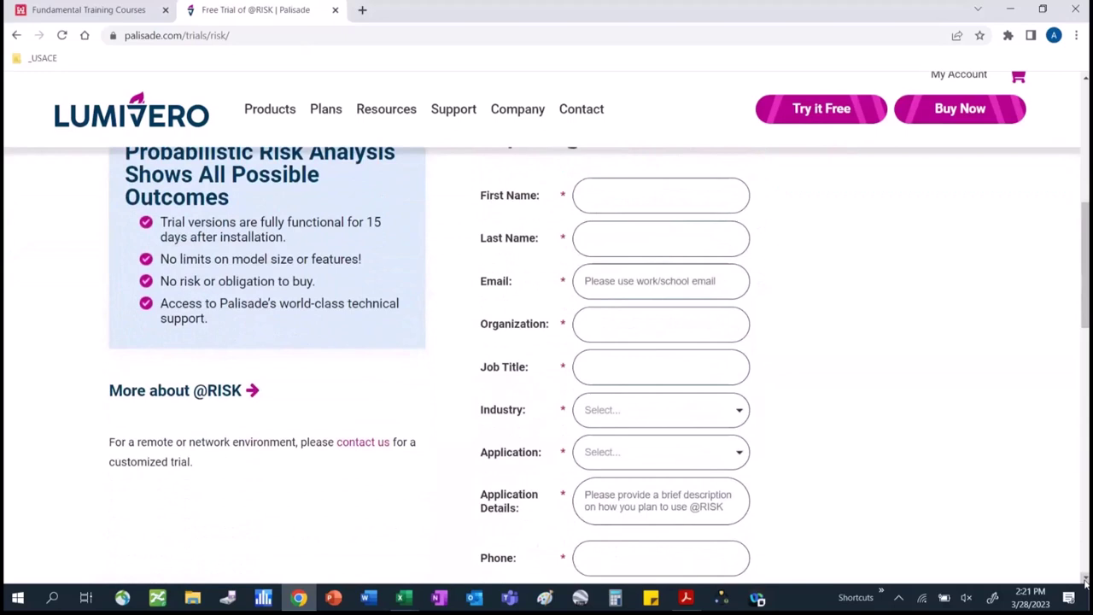
click(1084, 579)
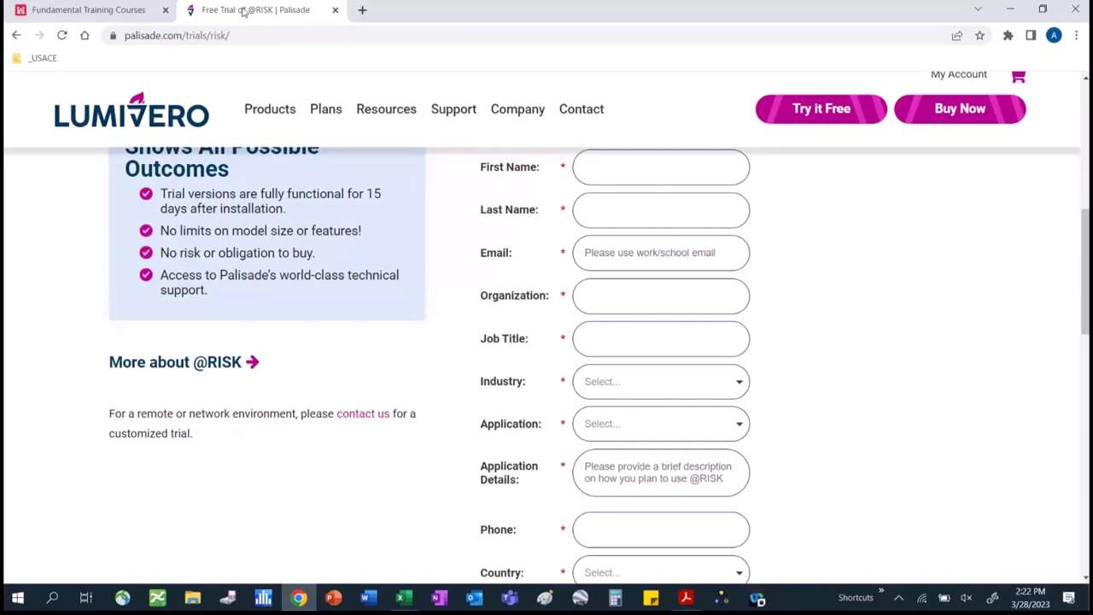
mouse_move(248, 12)
mouse_down()
mouse_move(229, 13)
mouse_move(249, 12)
mouse_up()
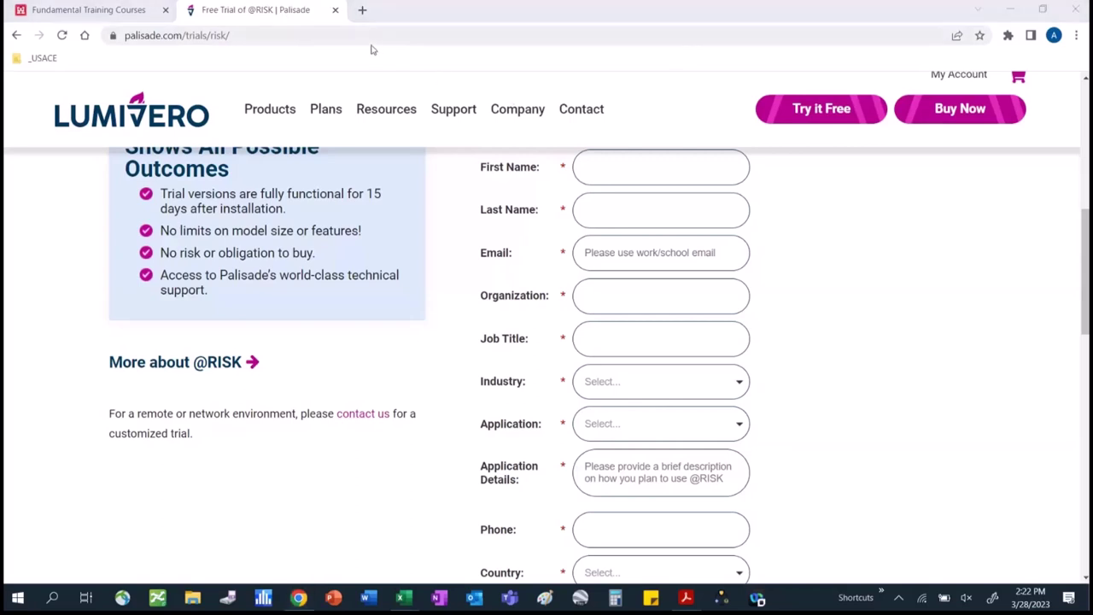
click(335, 10)
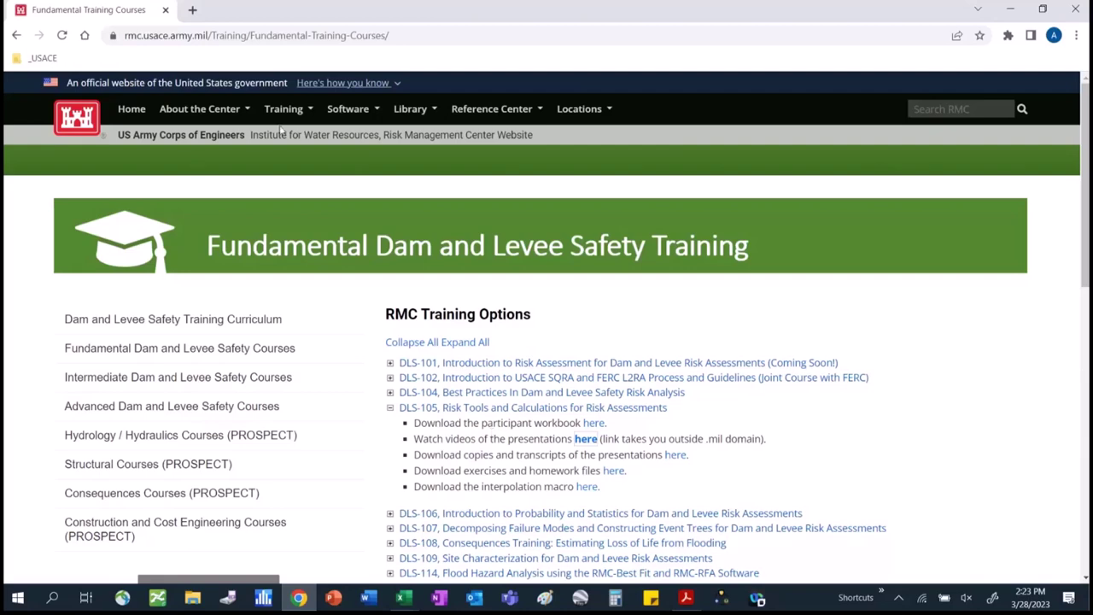
Reopen the Fundamental Training Courses page, expand DLS-105, Risk Tools and Calculations for Risk Assessments, and look through its presentation video playlist.
mouse_move(284, 116)
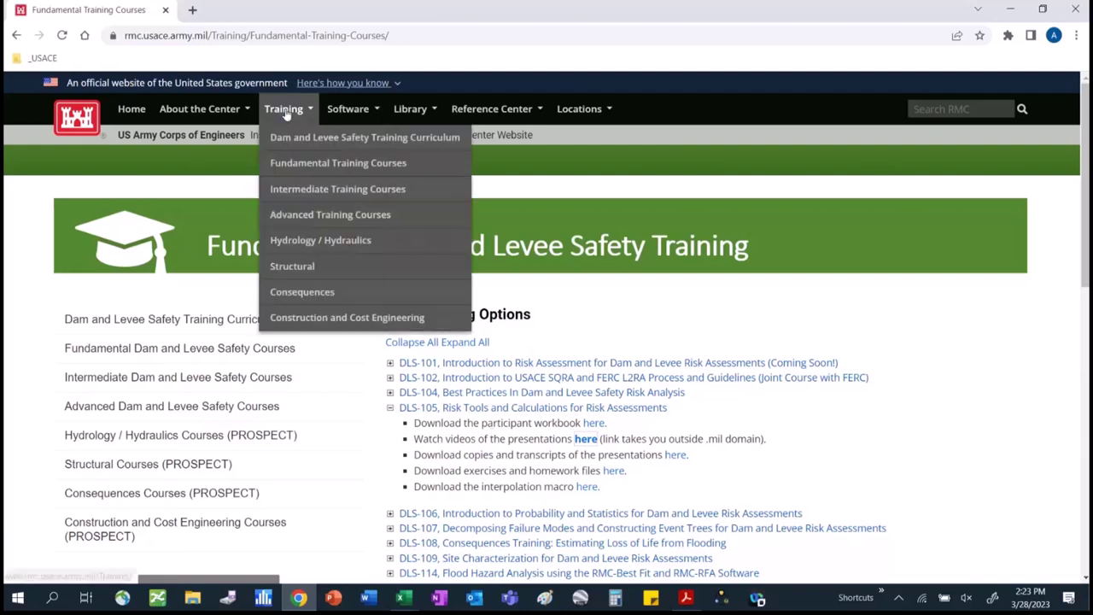
click(301, 164)
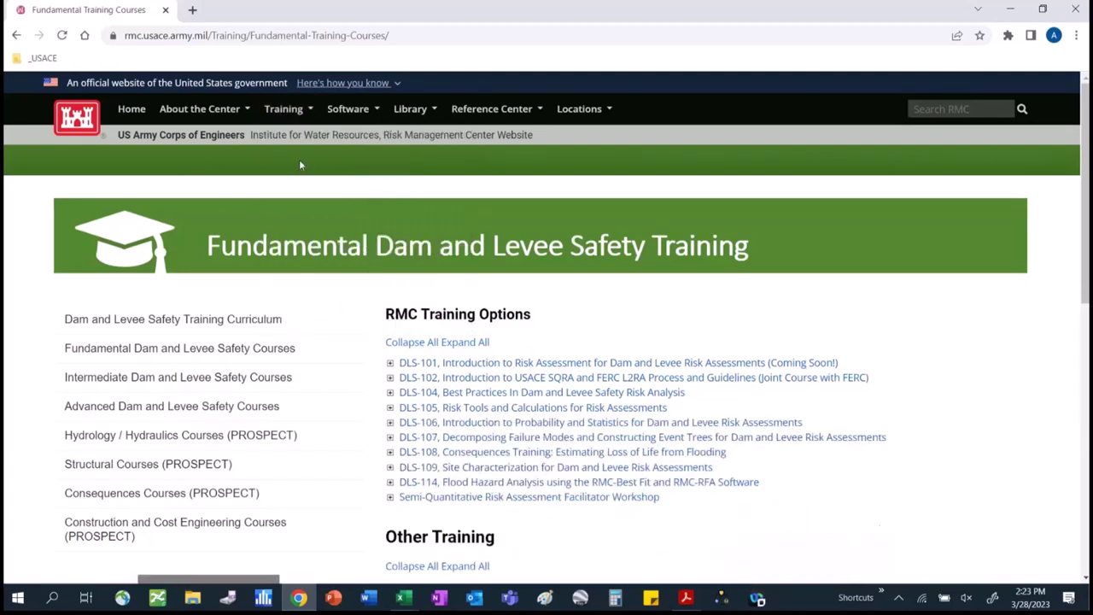
click(391, 408)
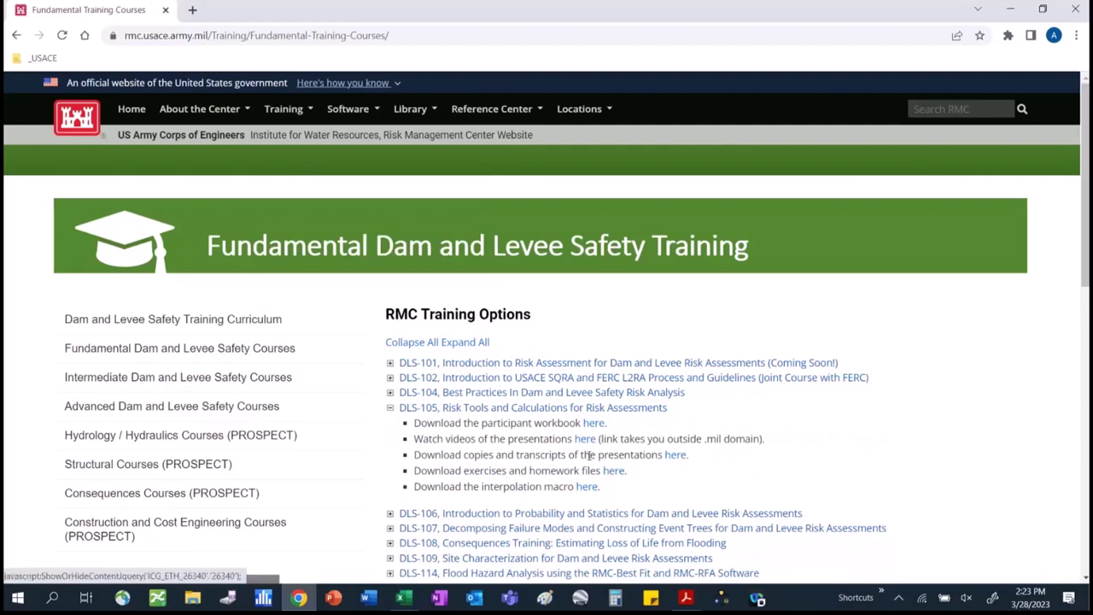
click(581, 442)
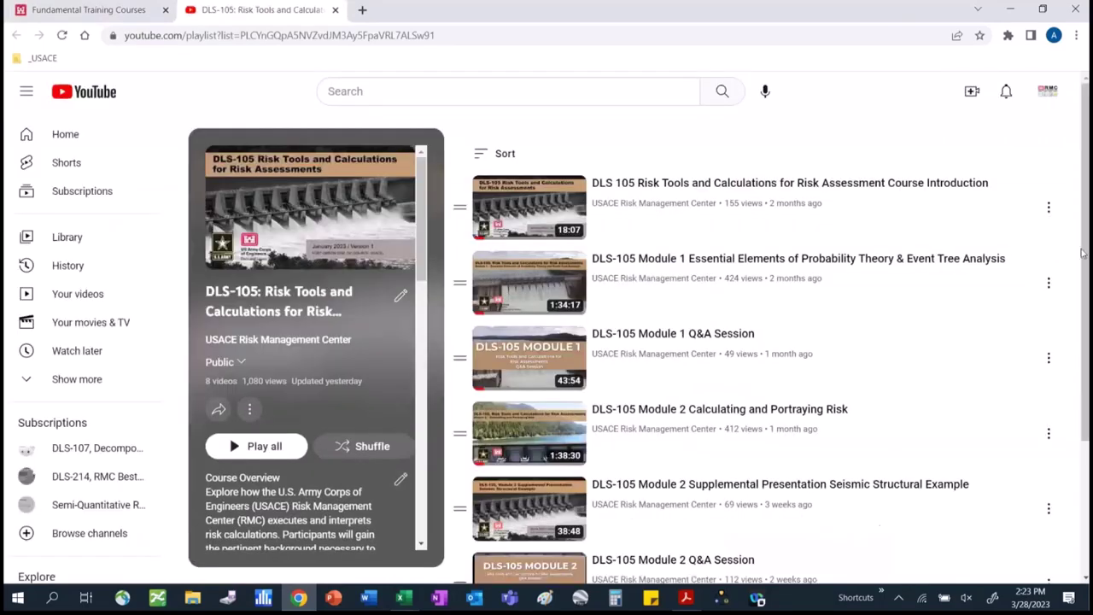
scroll(1055, 258, down, 3)
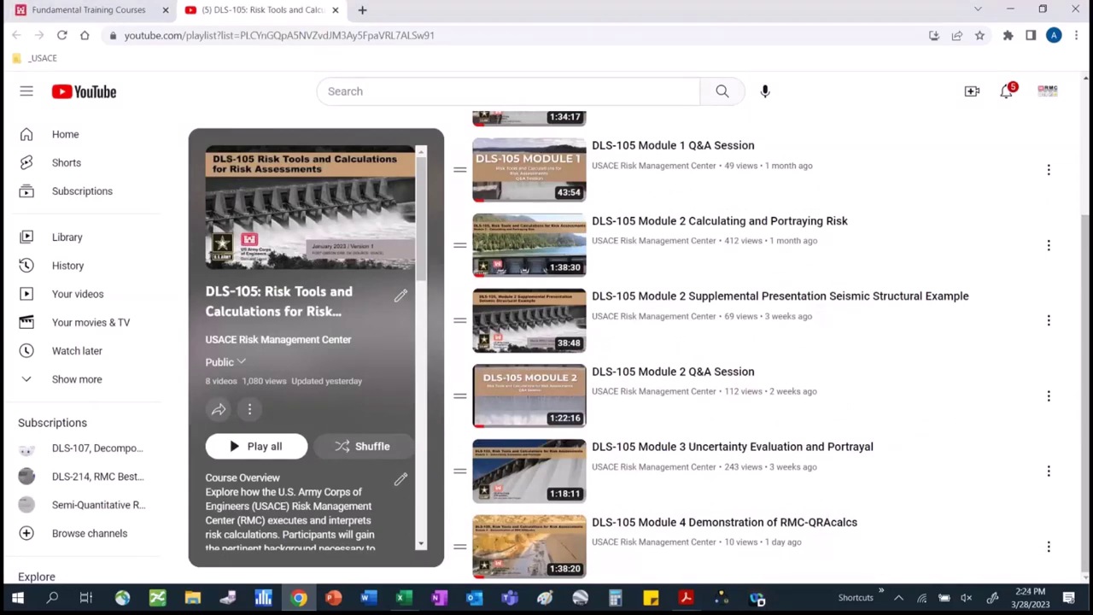
From the Risk Management Center site's RMC Toolboxes, open the QRACalcs page and download the RMC QRAcalcs 20230327 zip file to the Desktop.
click(109, 19)
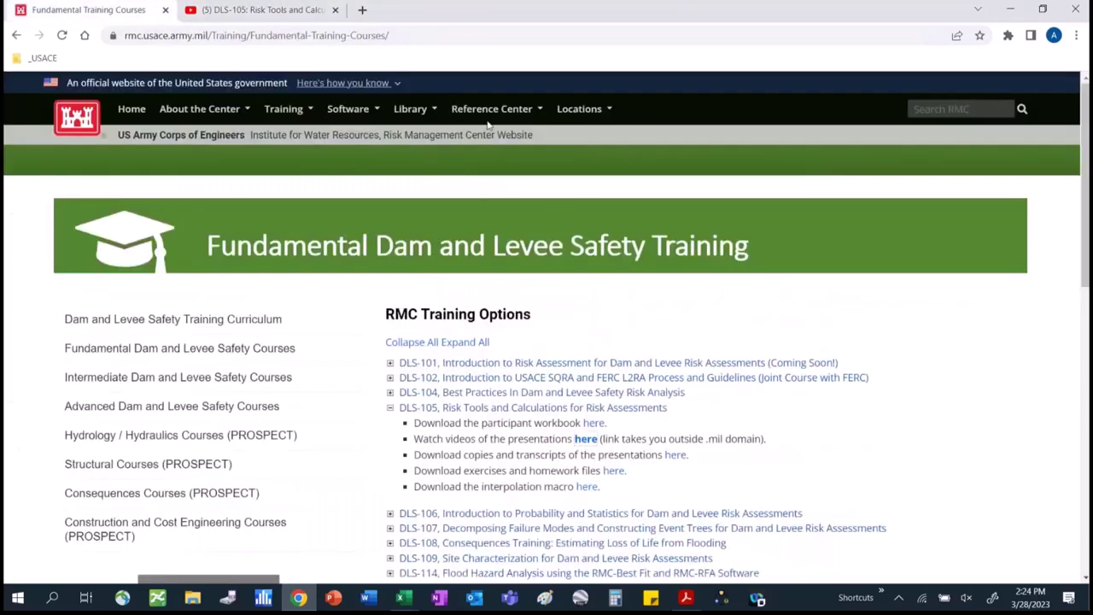
mouse_move(360, 125)
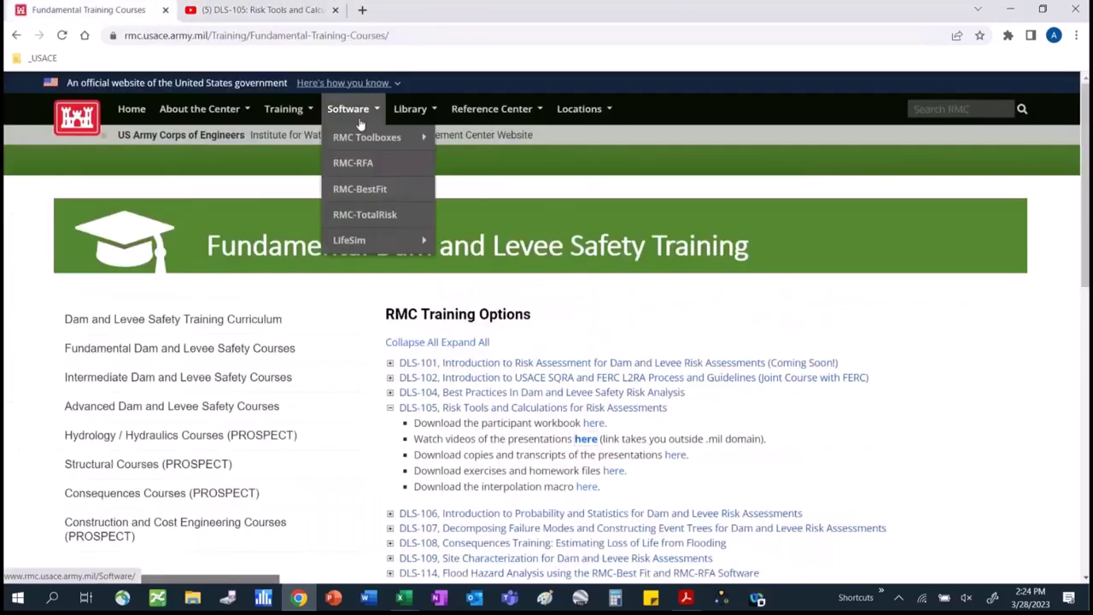
mouse_move(382, 147)
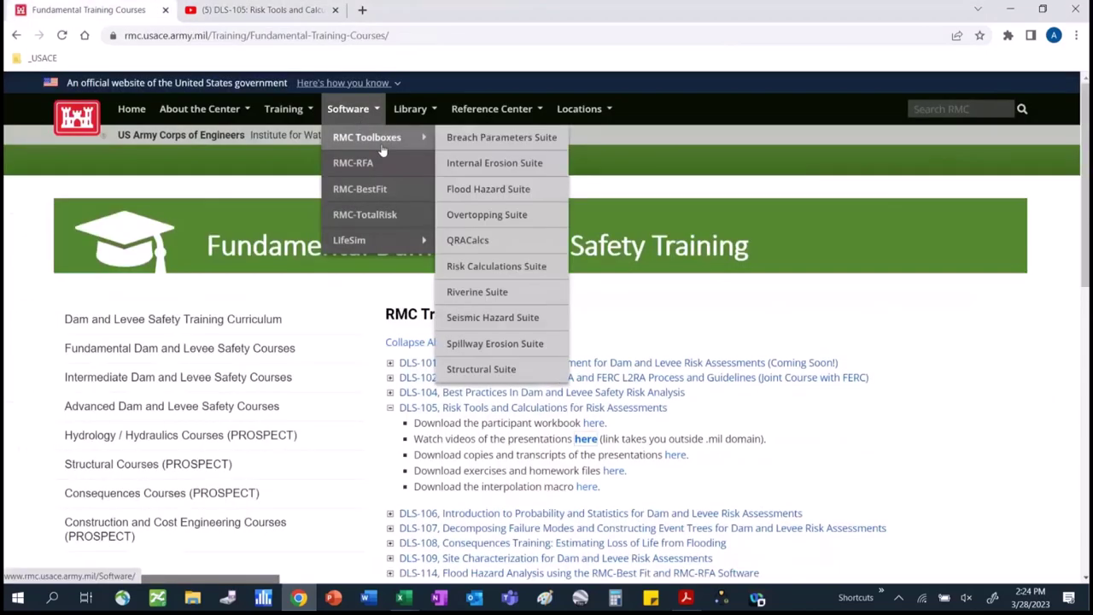
click(518, 245)
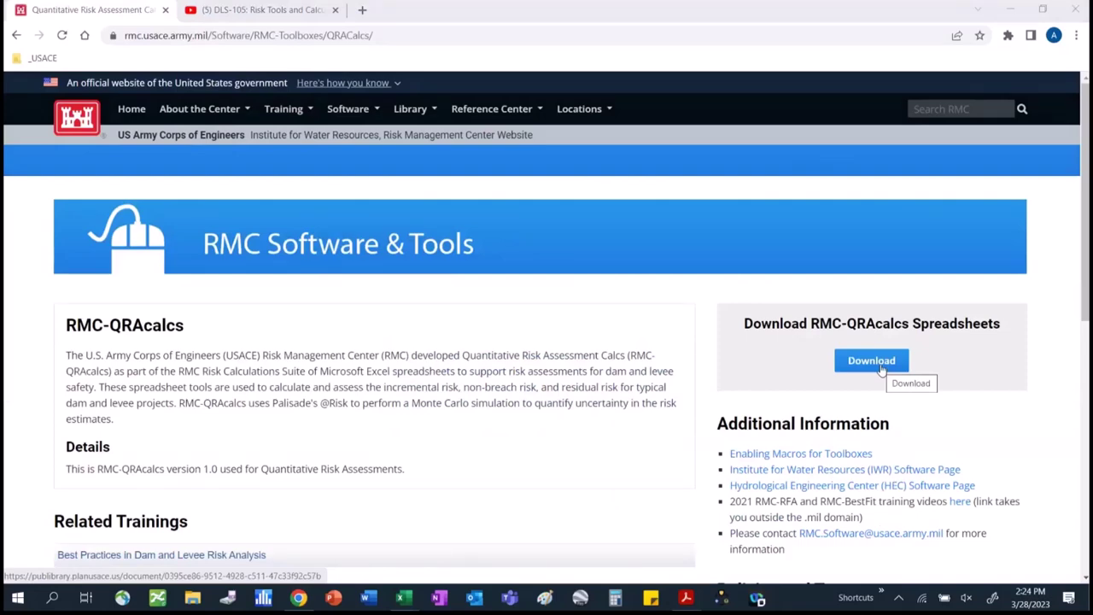
click(870, 360)
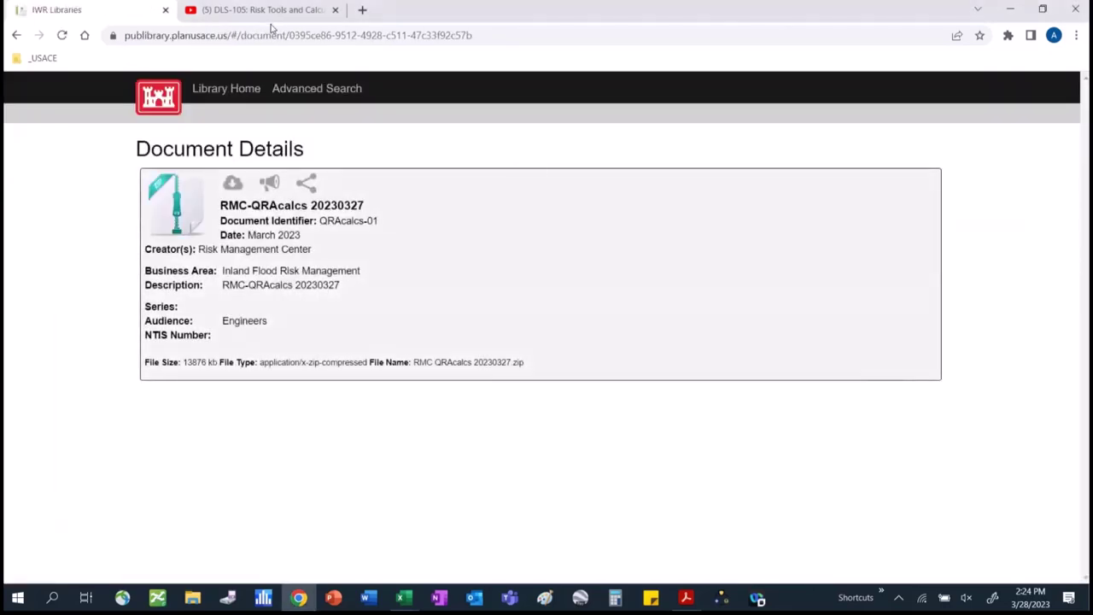
click(232, 182)
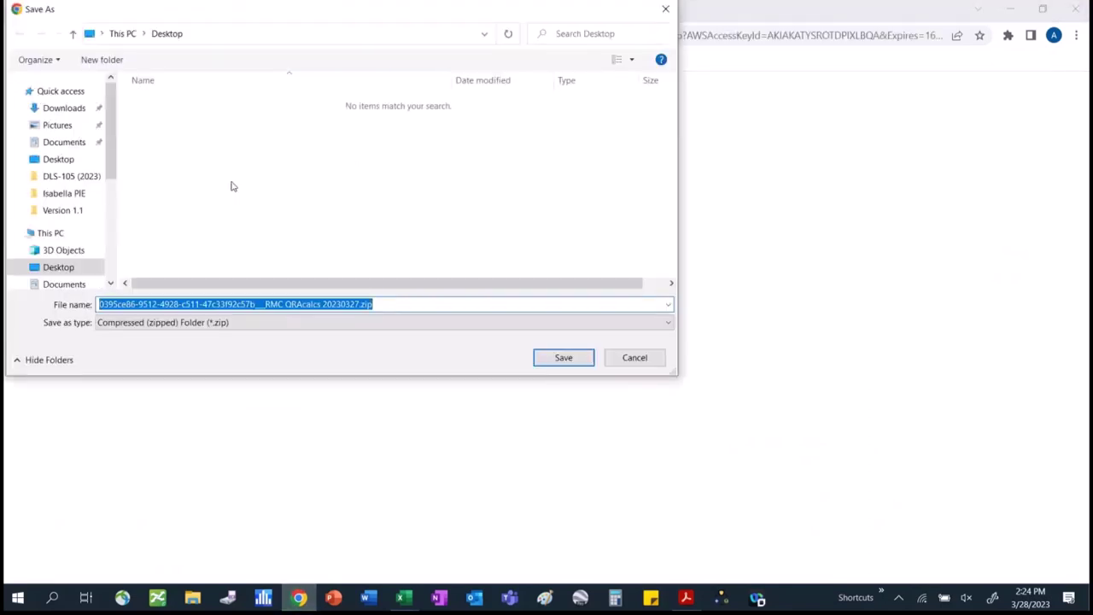
click(560, 357)
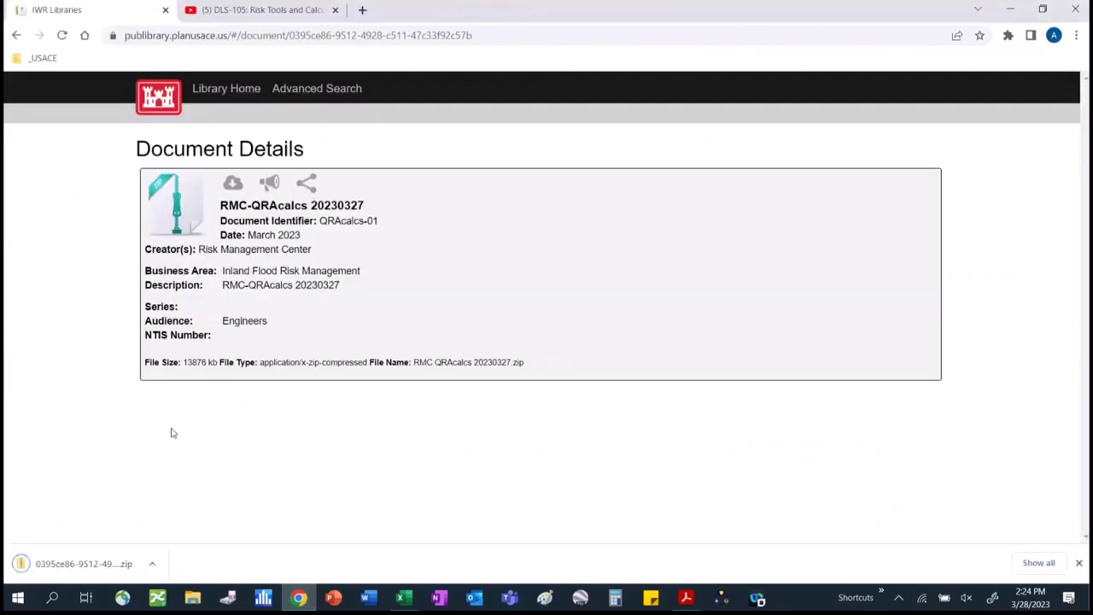
Open the downloaded zip file and read its RMC QRAcalcs Quick Start Guide PDF through to page 8.
click(74, 575)
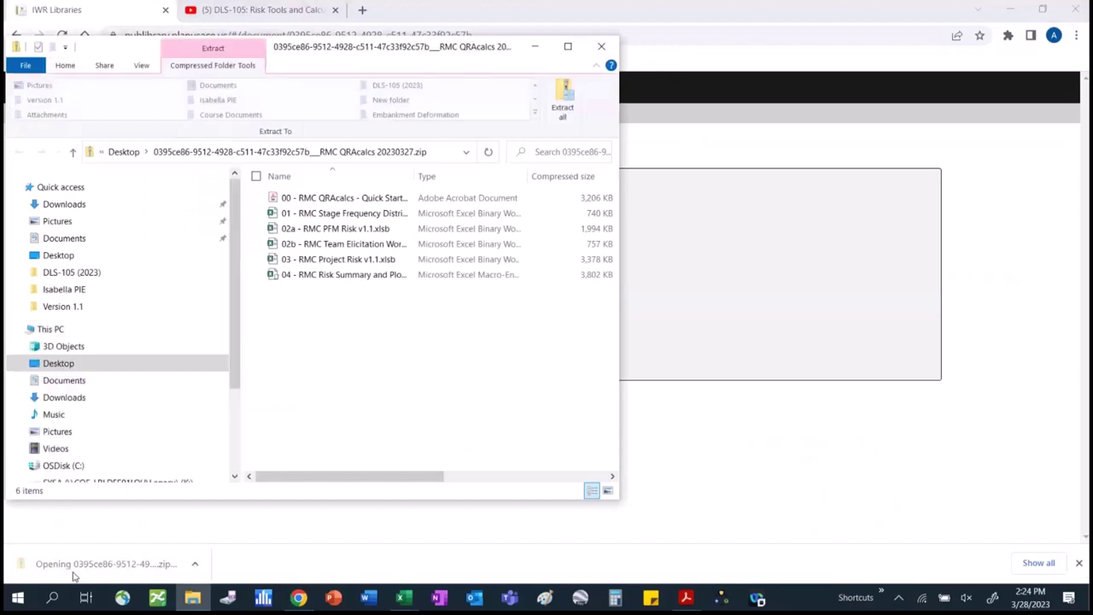
click(361, 199)
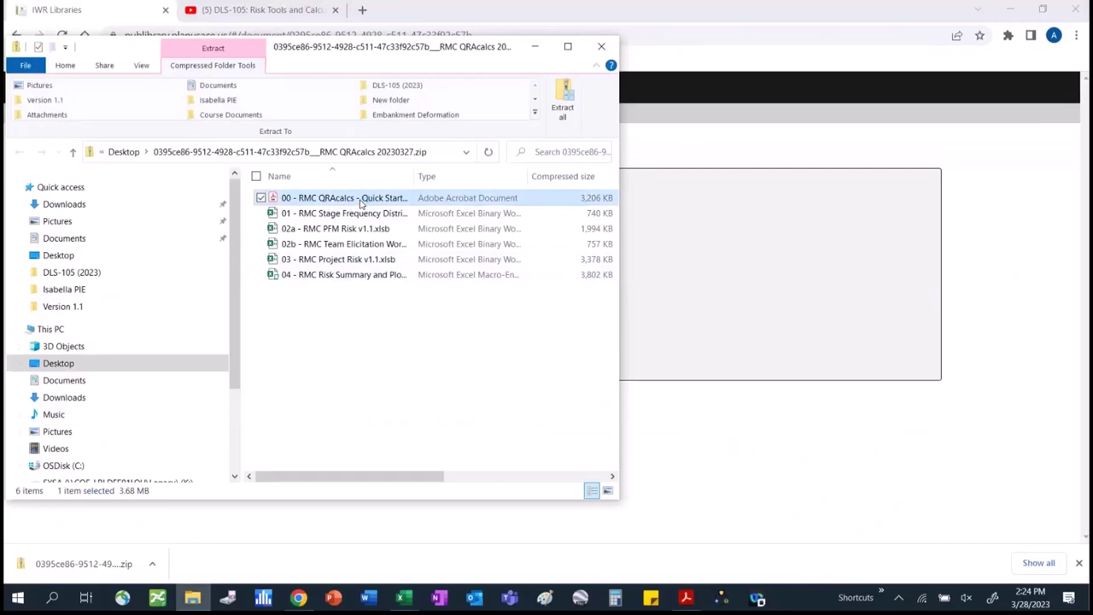
double_click(362, 199)
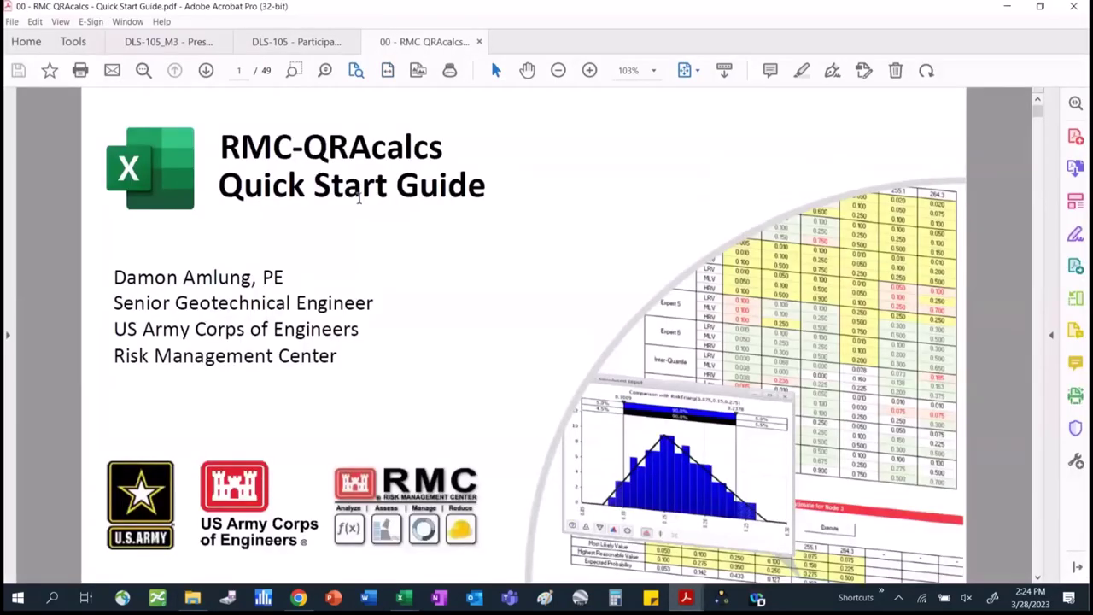
scroll(450, 243, down, 5)
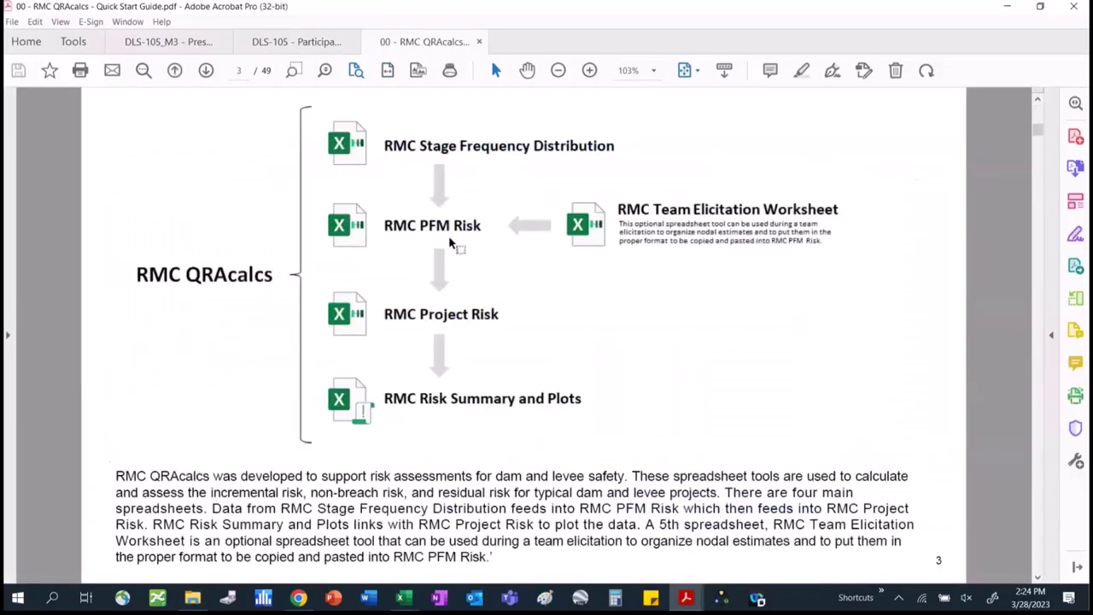
scroll(450, 243, down, 10)
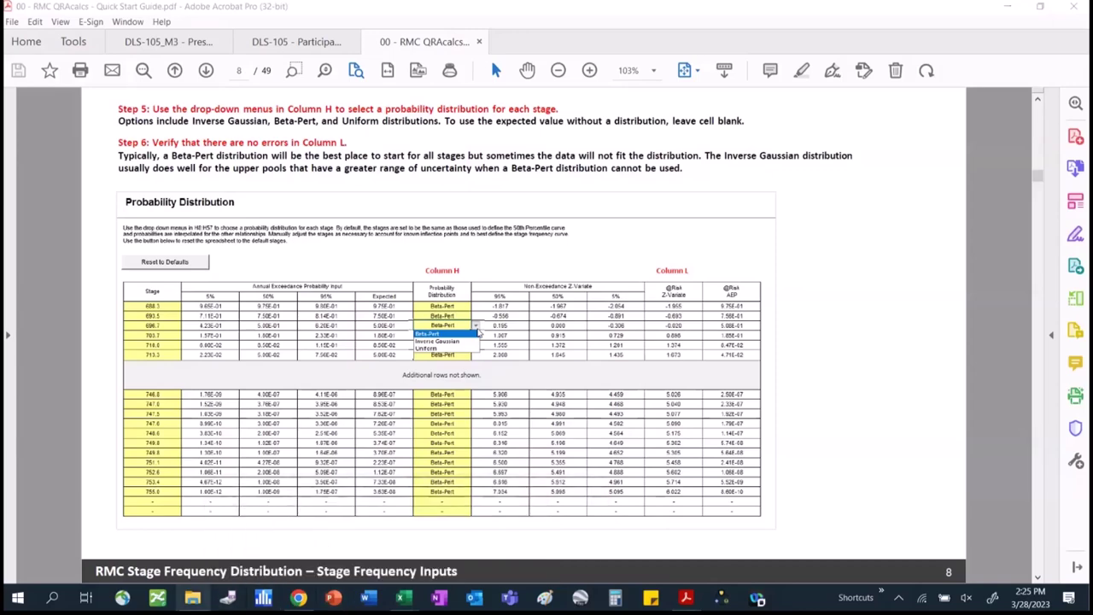
Return to the zip file's folder window, maximize it and widen the Name column to show the full file names.
mouse_move(195, 601)
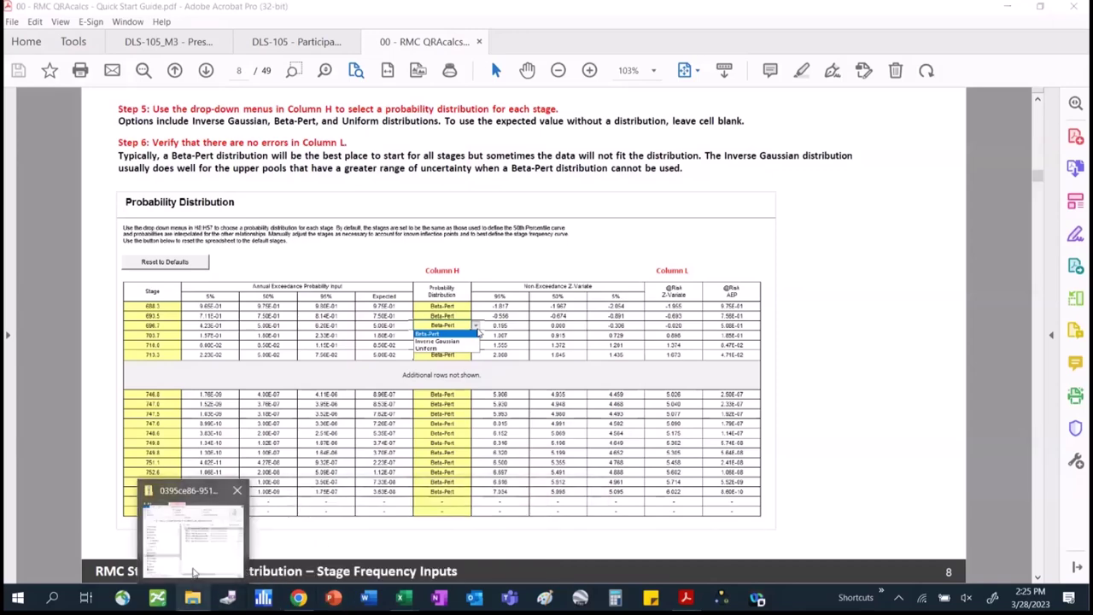
click(193, 572)
click(566, 43)
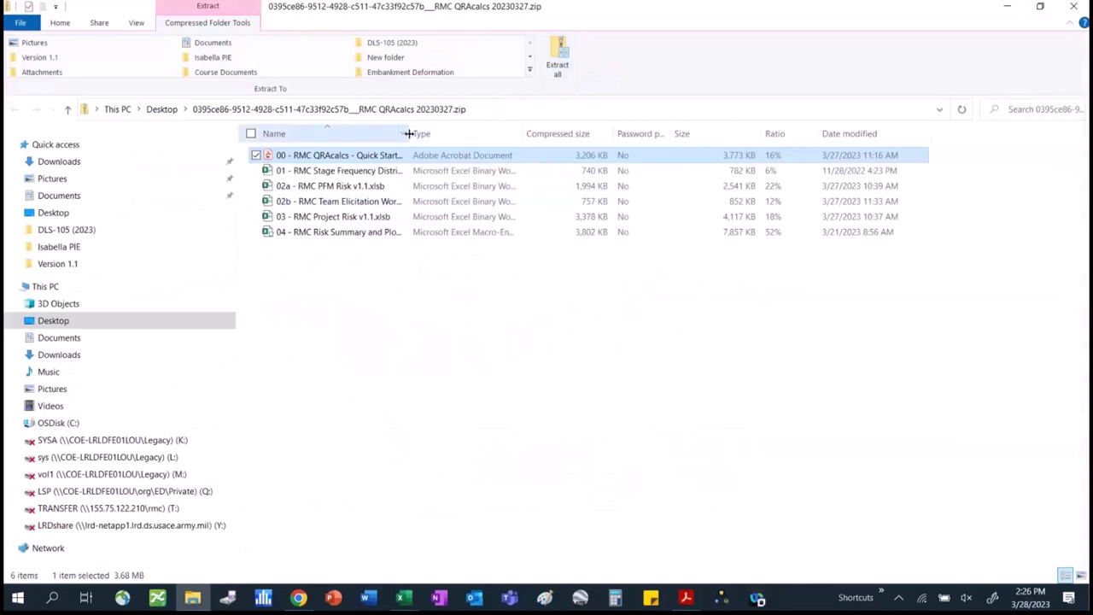
drag(408, 133, 480, 152)
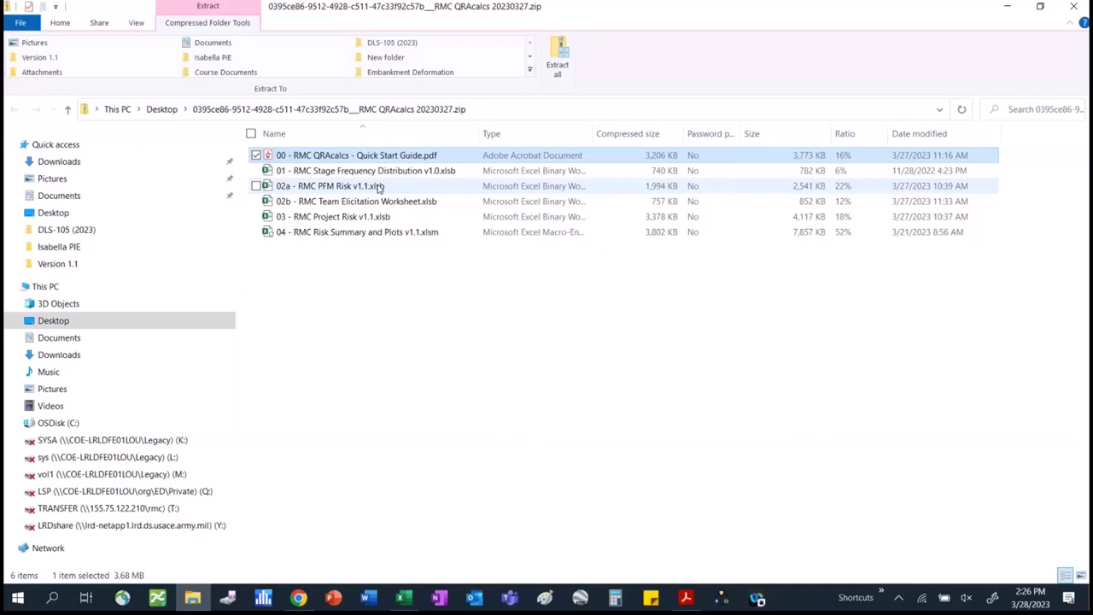
click(379, 187)
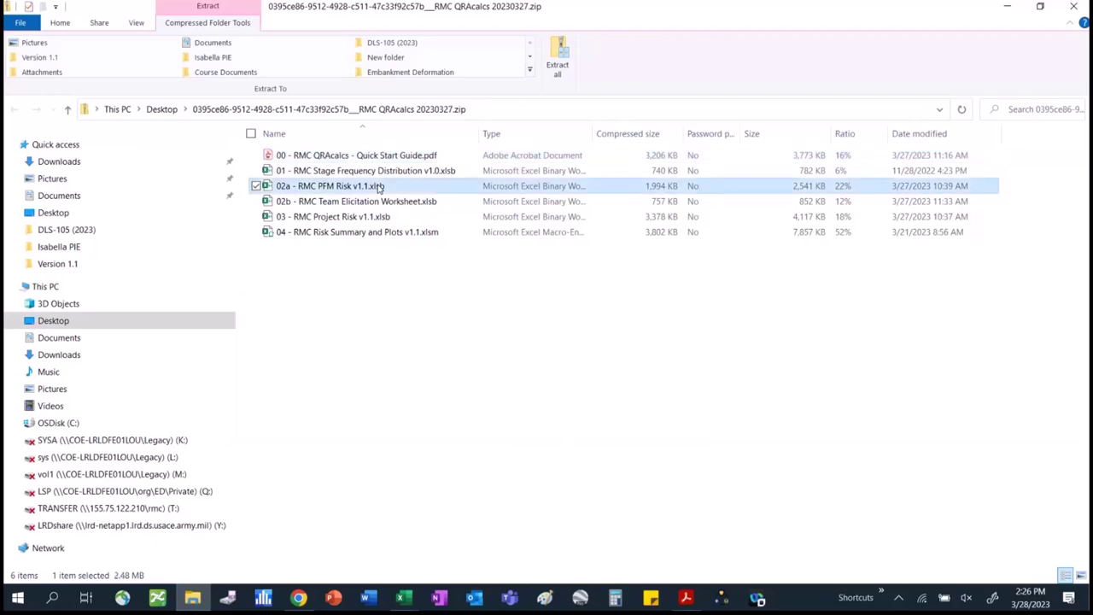
double_click(379, 187)
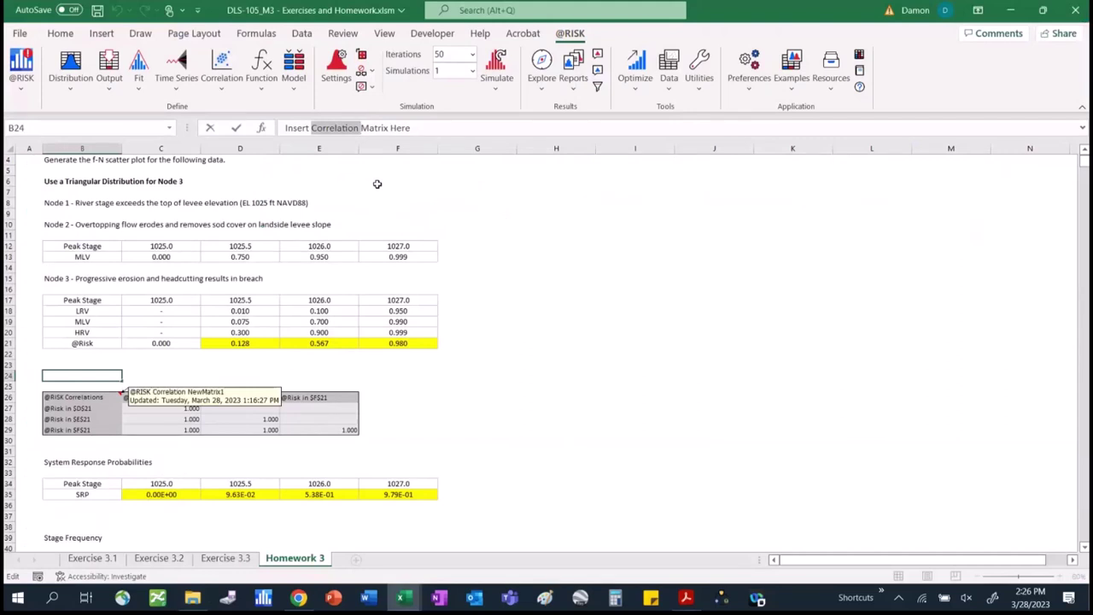
click(376, 184)
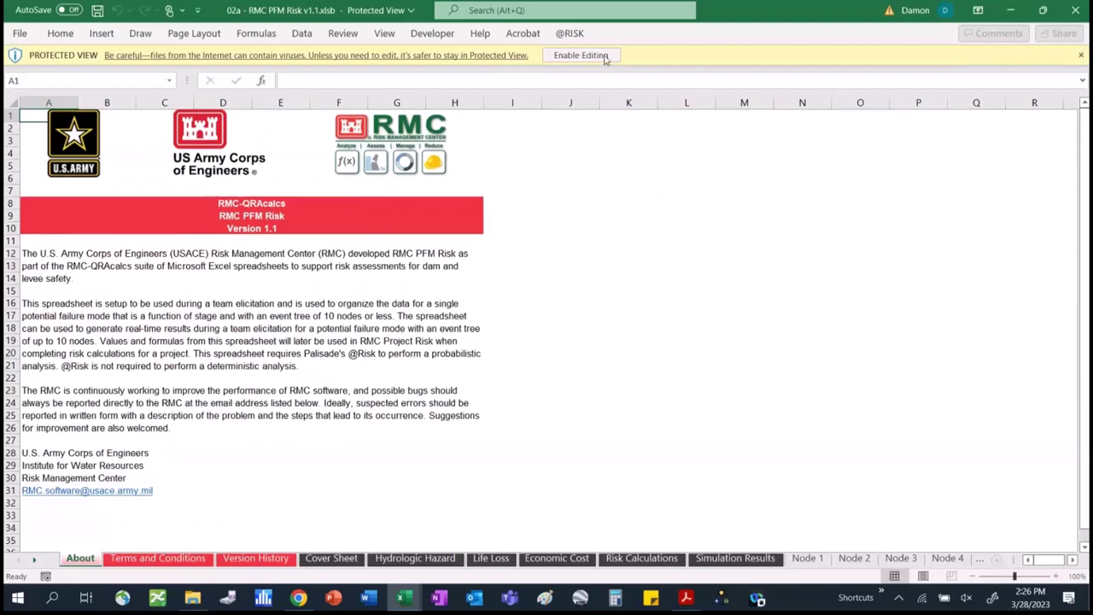
click(604, 55)
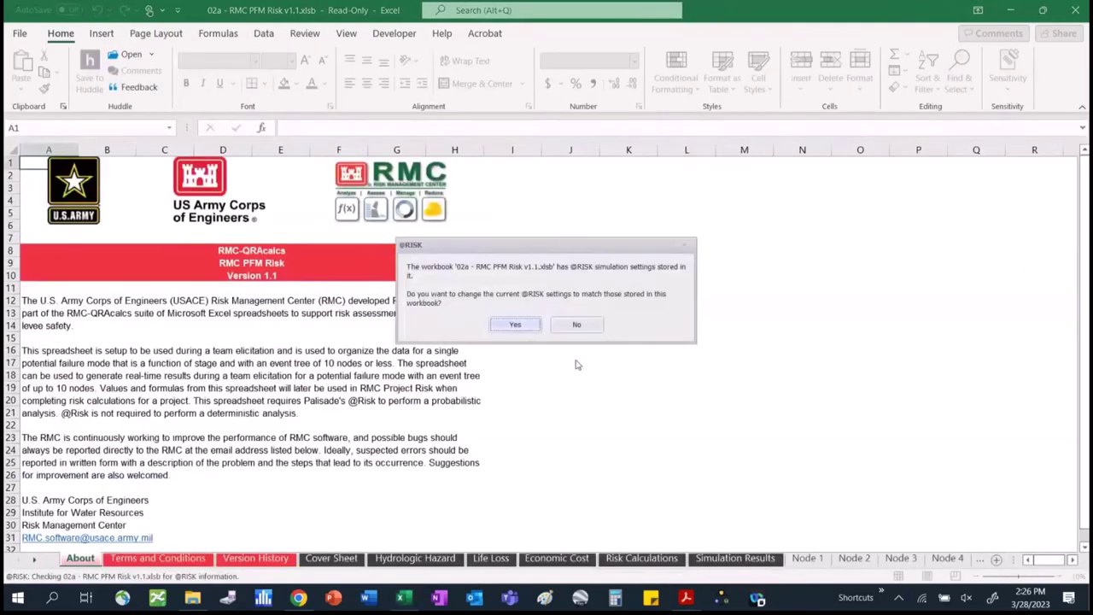
click(568, 326)
Look through the Risk Calculations sheet down to the deterministic or probabilistic analysis choice and the risk output tables around row 411.
click(642, 560)
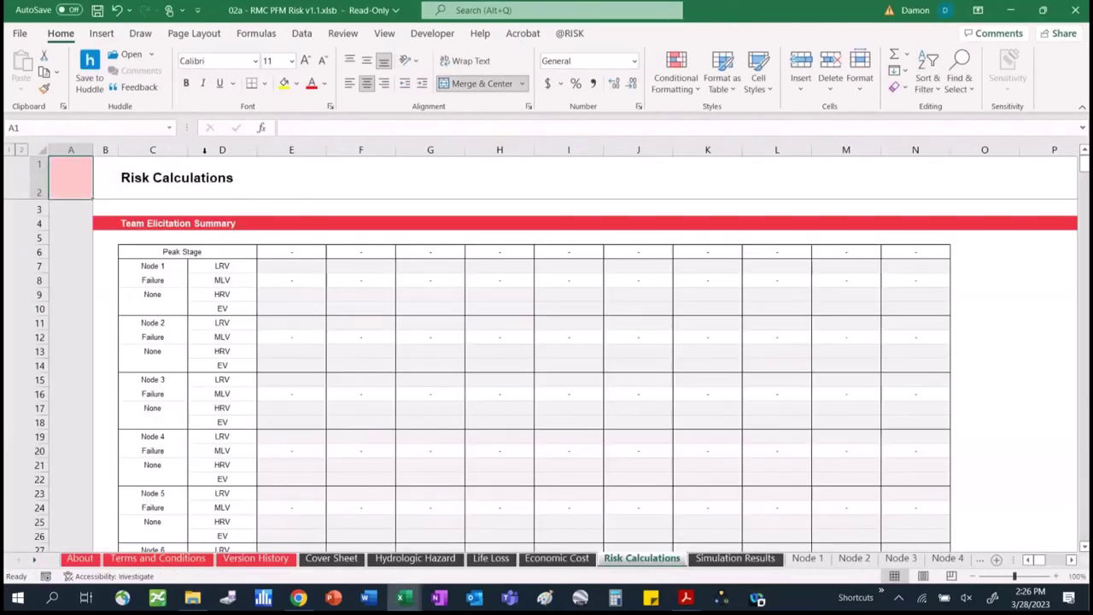
click(289, 191)
key(Page_Down)
key(Page_Down)
key(Page_Down)
key(Page_Down)
key(Page_Down)
key(Page_Down)
key(Page_Down)
key(Page_Down)
key(Page_Down)
key(Page_Down)
key(Page_Down)
key(Page_Down)
key(Page_Down)
key(Page_Down)
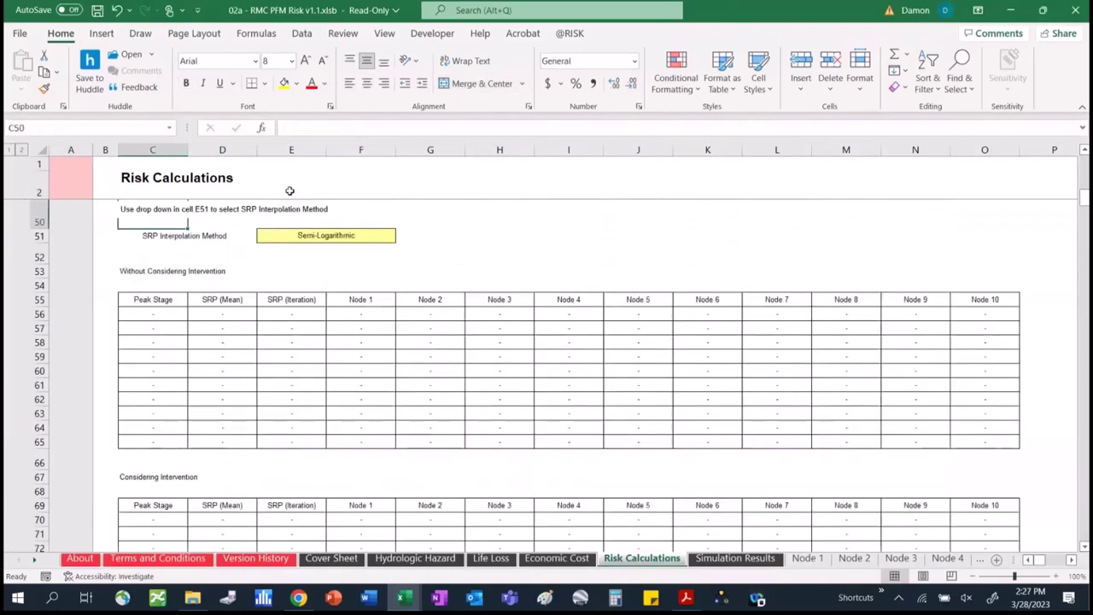
key(Page_Down)
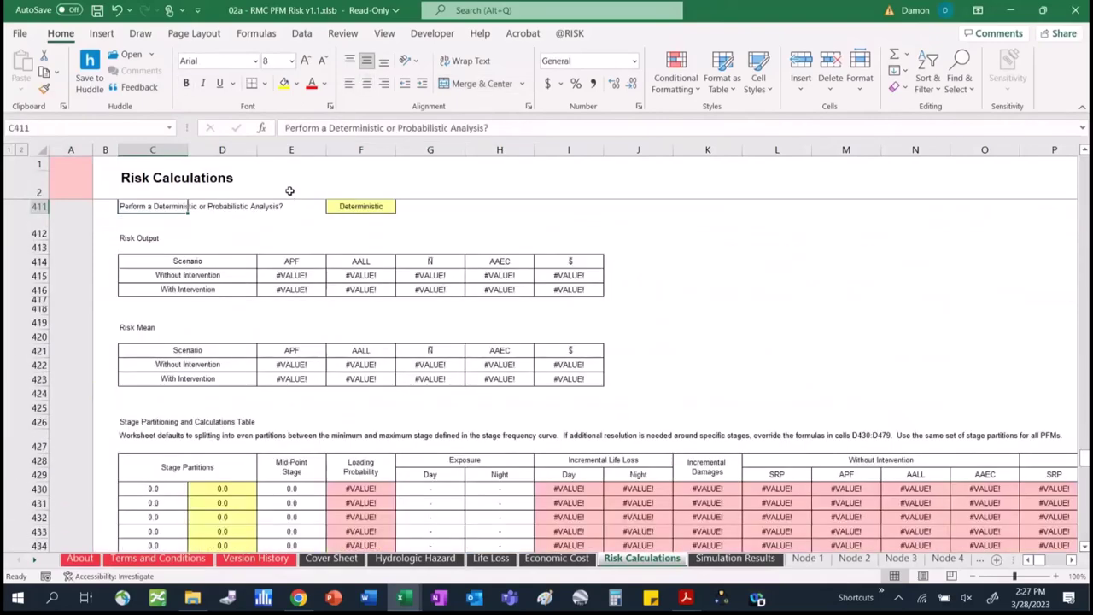
Examine the options of the deterministic or probabilistic analysis choice in cell F411, leaving the selection as it is.
key(Page_Up)
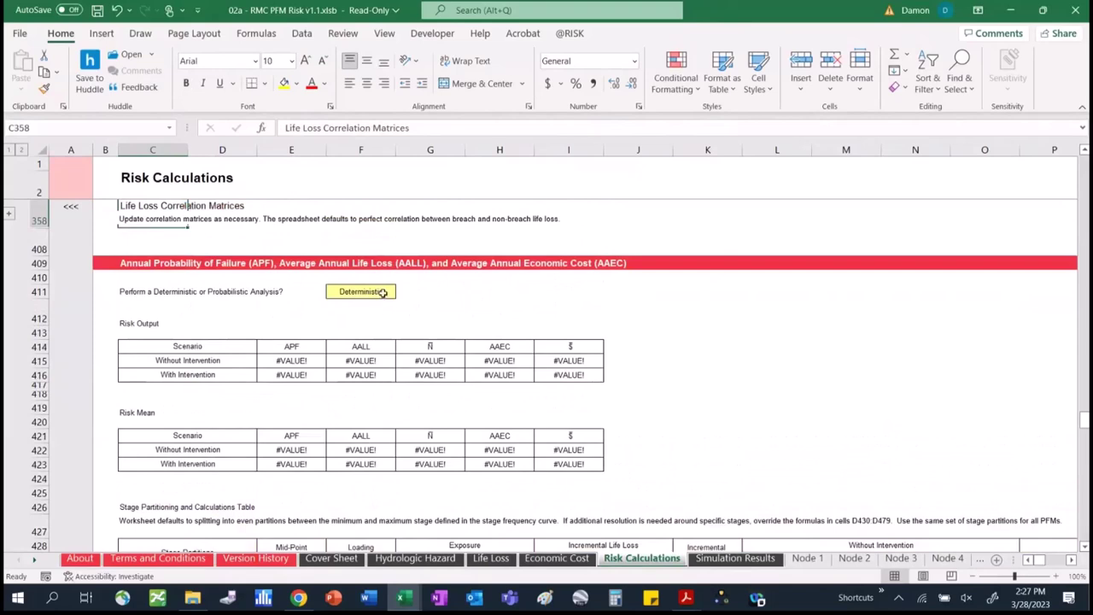
click(383, 294)
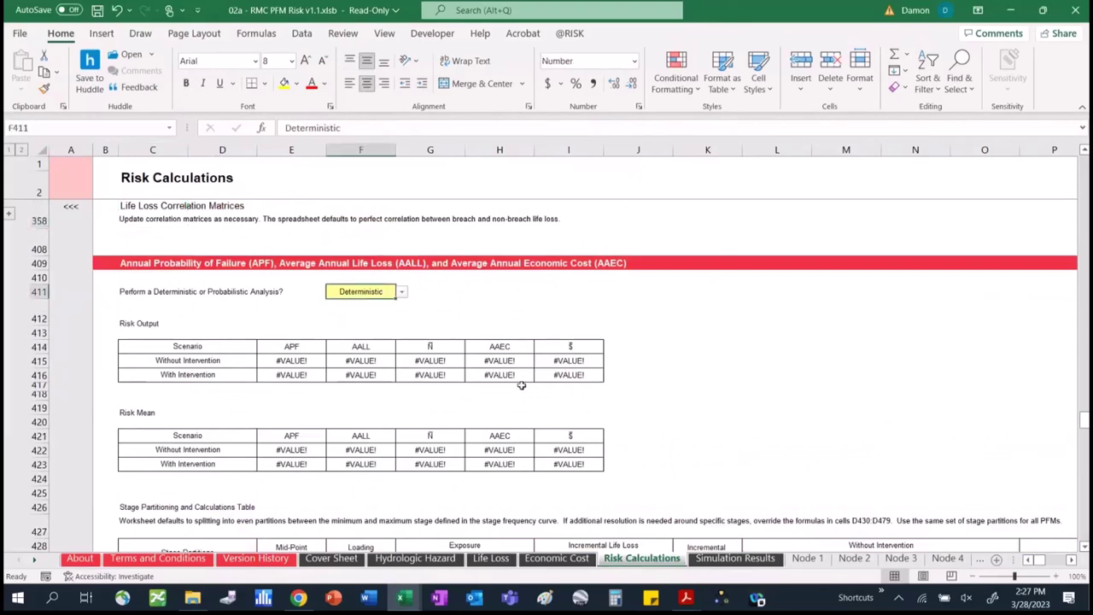
click(401, 291)
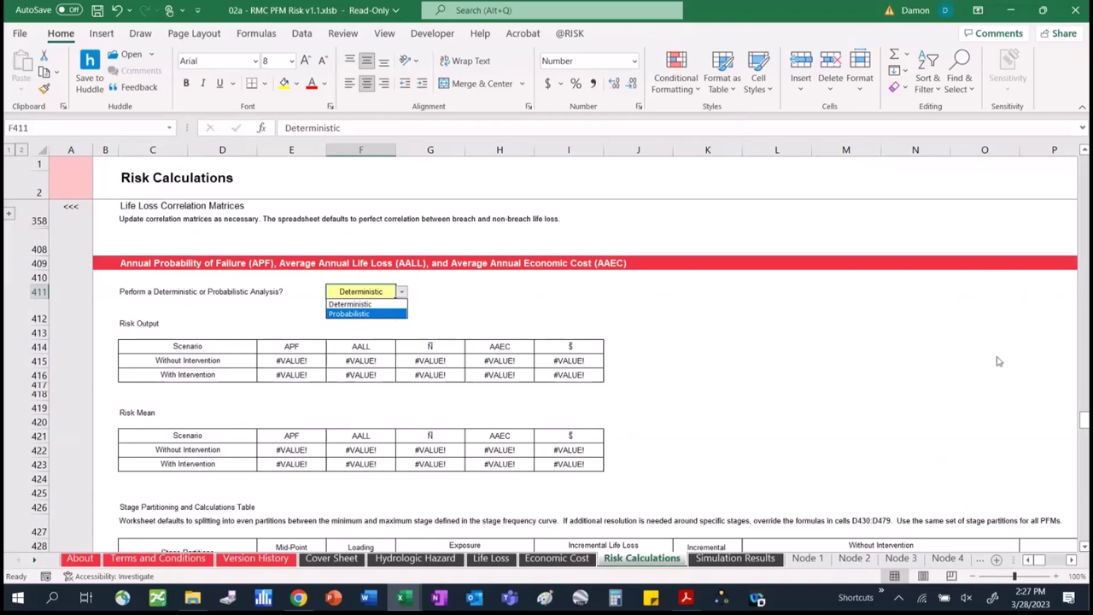
key(Escape)
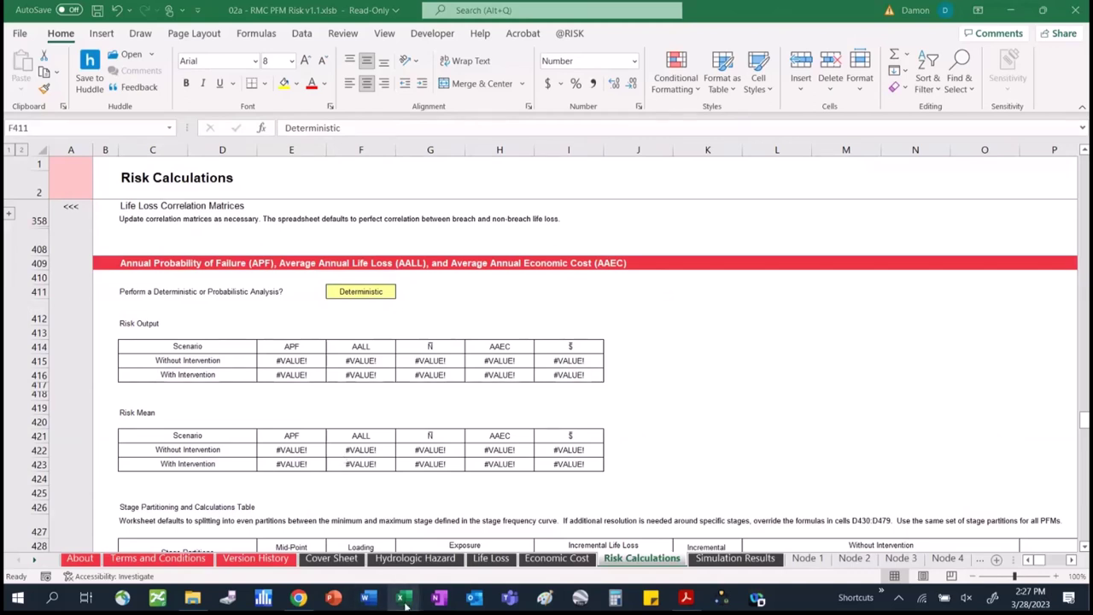
In DLS-105_M3 - Exercises and Homework.xlsm, chart D21:F21 against D17:F17 as a scatter with straight lines and markers, placed beside the Node 3 table.
mouse_move(406, 603)
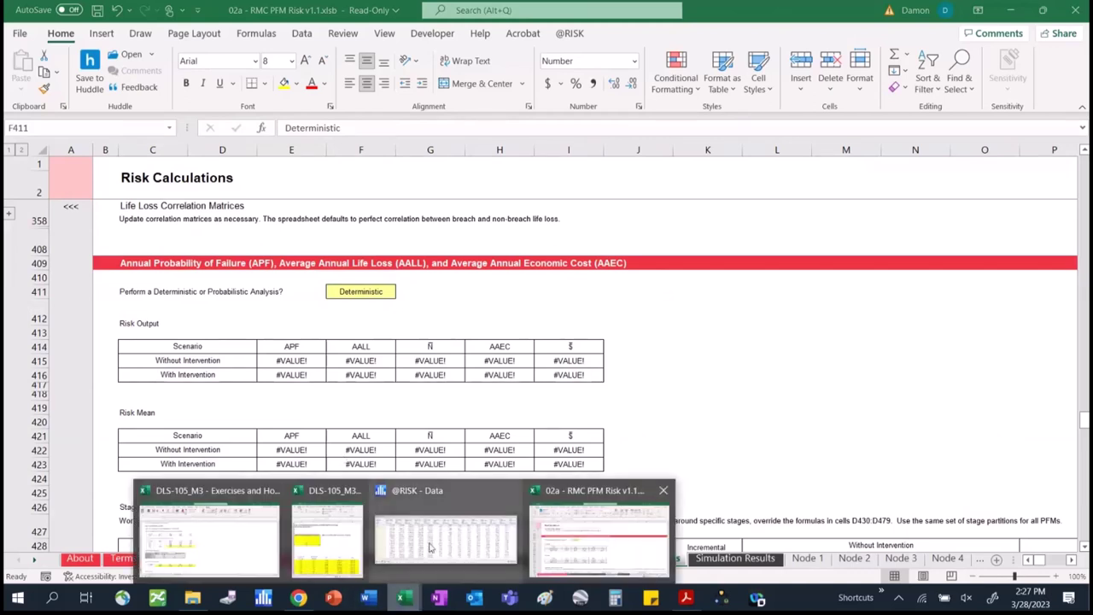
click(309, 542)
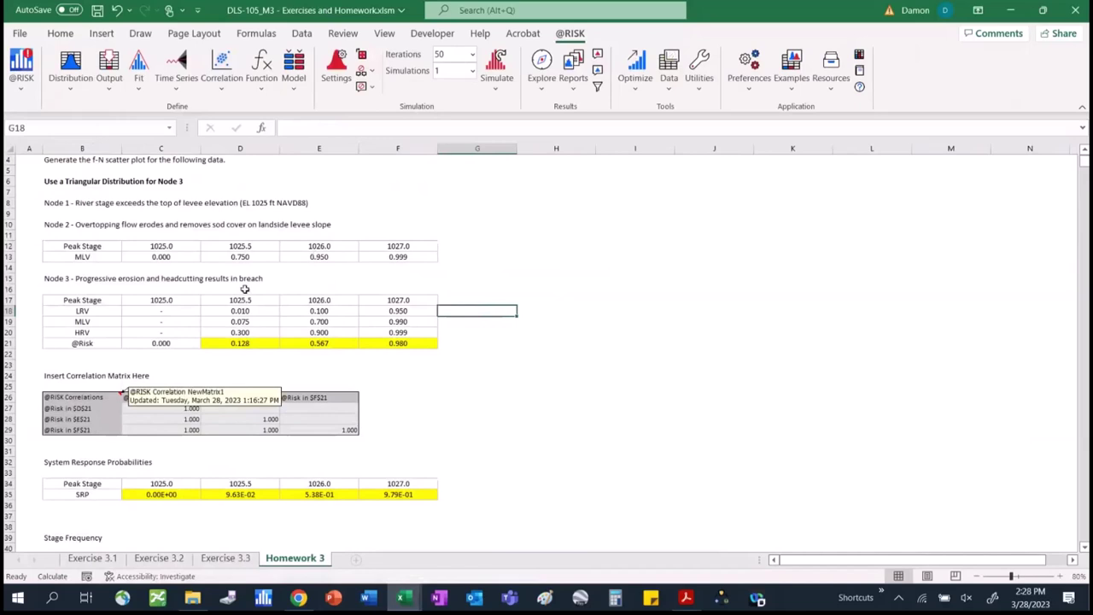
drag(243, 298, 398, 300)
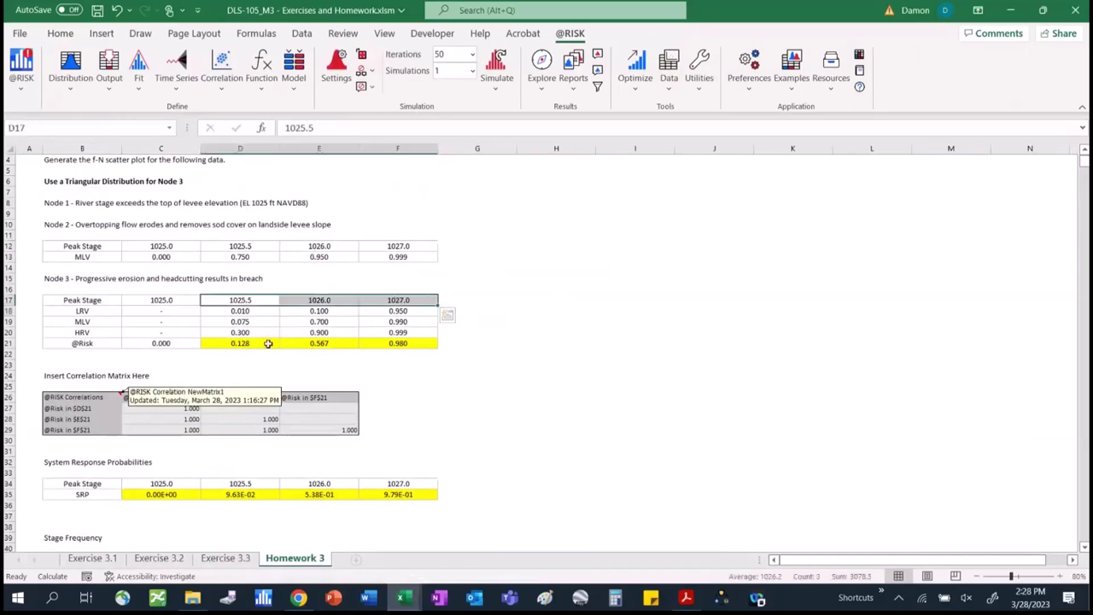
drag(265, 342, 398, 343)
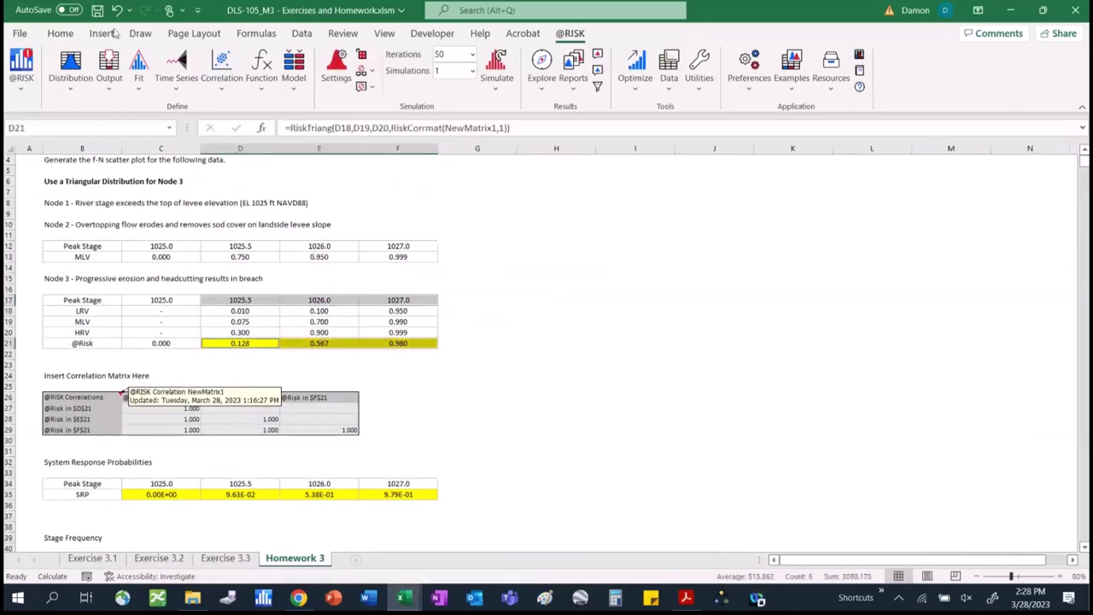
click(101, 33)
click(493, 88)
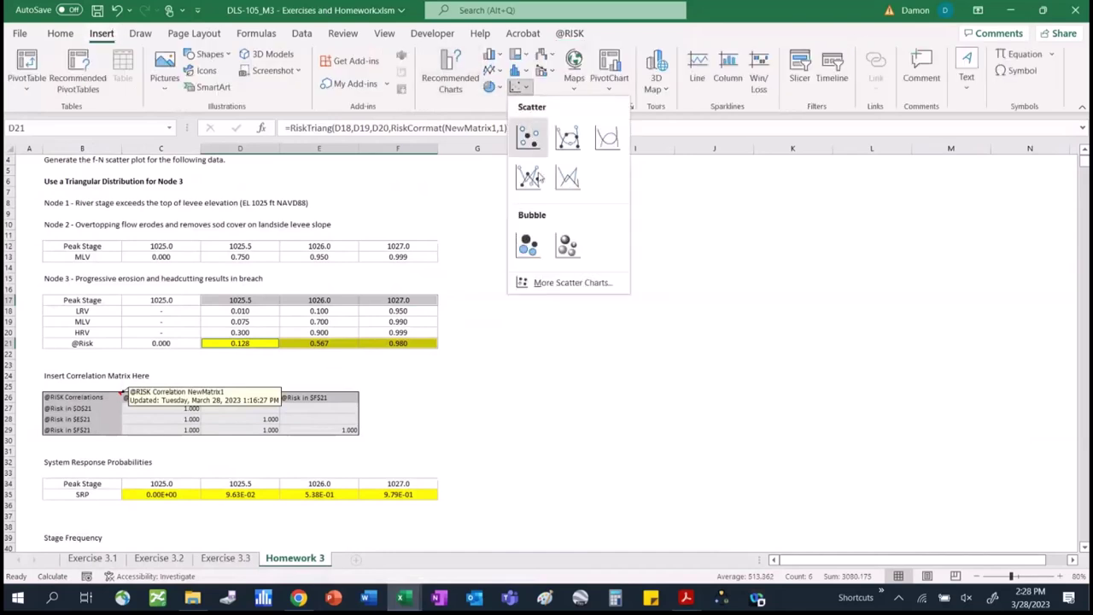
click(529, 176)
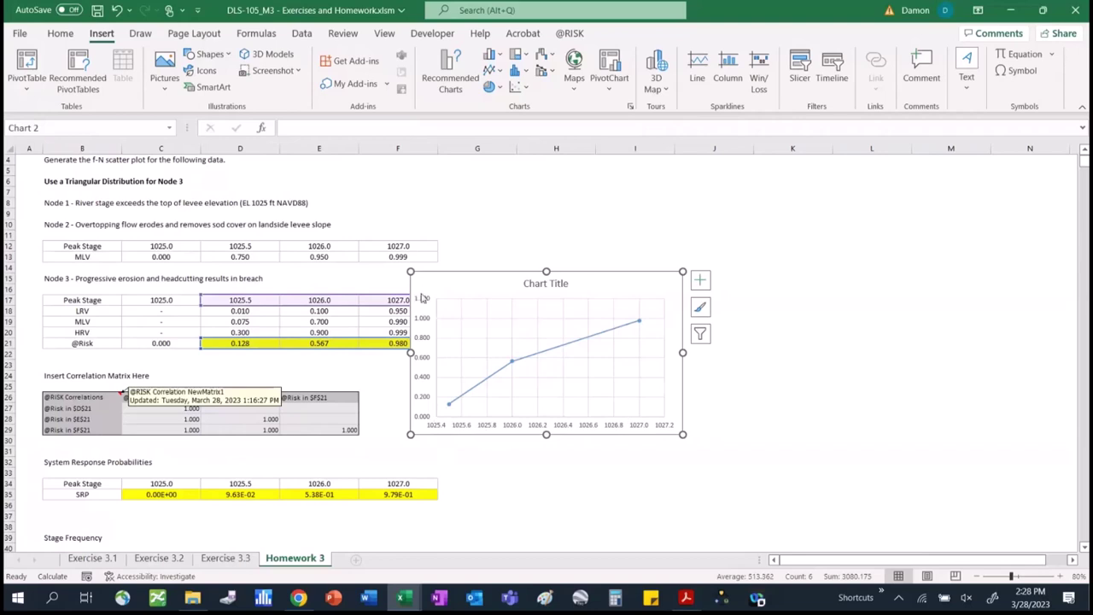
drag(510, 269, 562, 256)
click(511, 439)
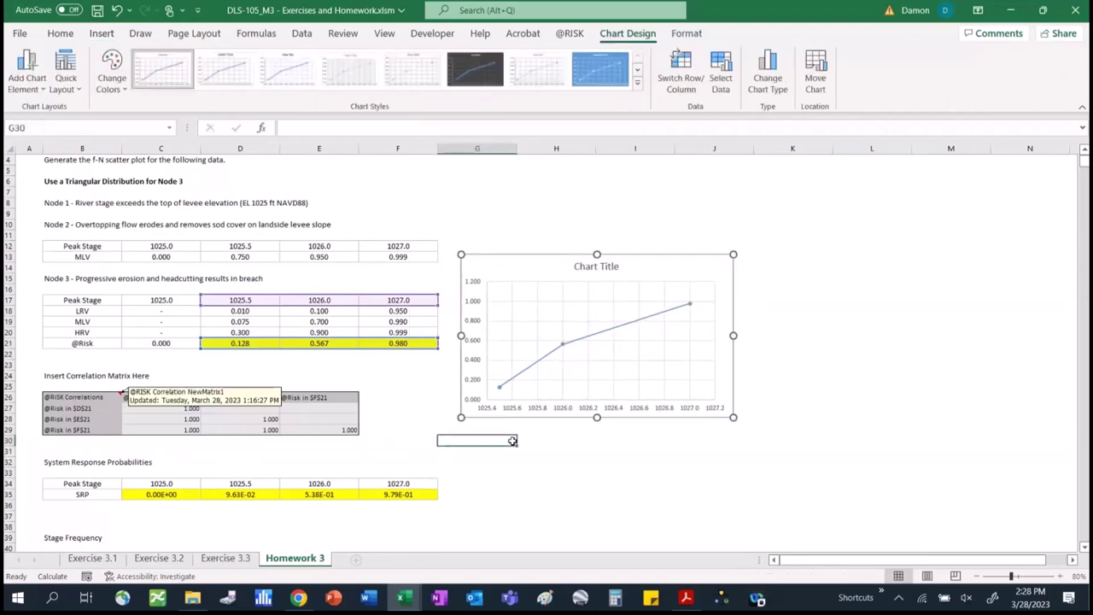
Draw an open freeform line over the chart, dipping at stage 1026.0 and rising past 1.0 near 1027.0, about 1.82" high by 3.41" wide.
click(102, 33)
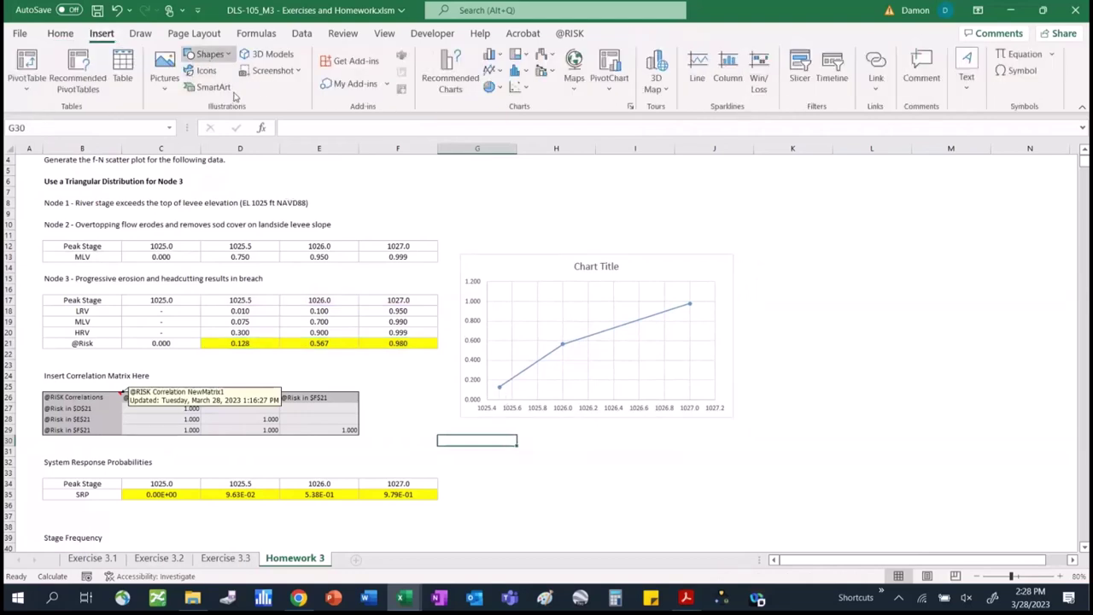
click(210, 54)
click(337, 98)
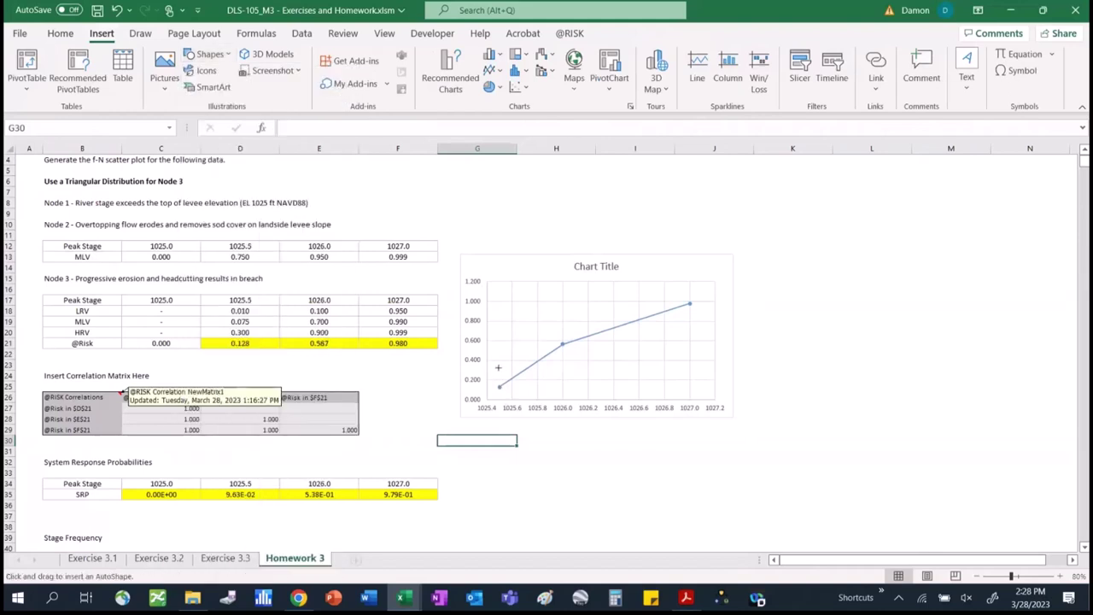
drag(499, 368, 562, 385)
click(683, 286)
key(Escape)
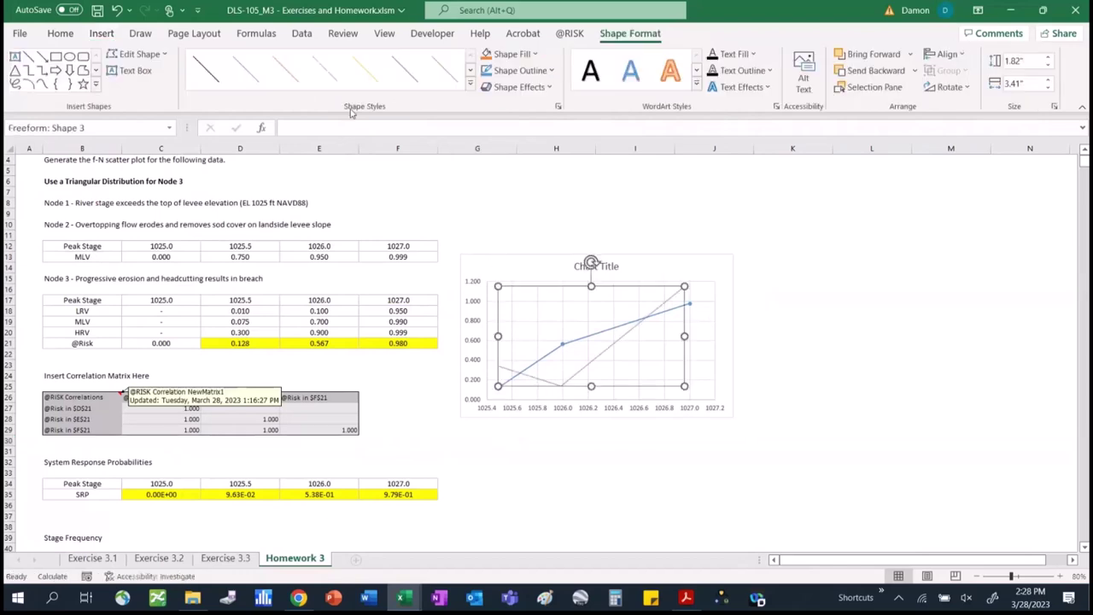
Draw a second open freeform line over the chart, peaking at stage 1026.0 and falling toward 1027.0, about 1.18" high by 3.51" wide.
click(83, 69)
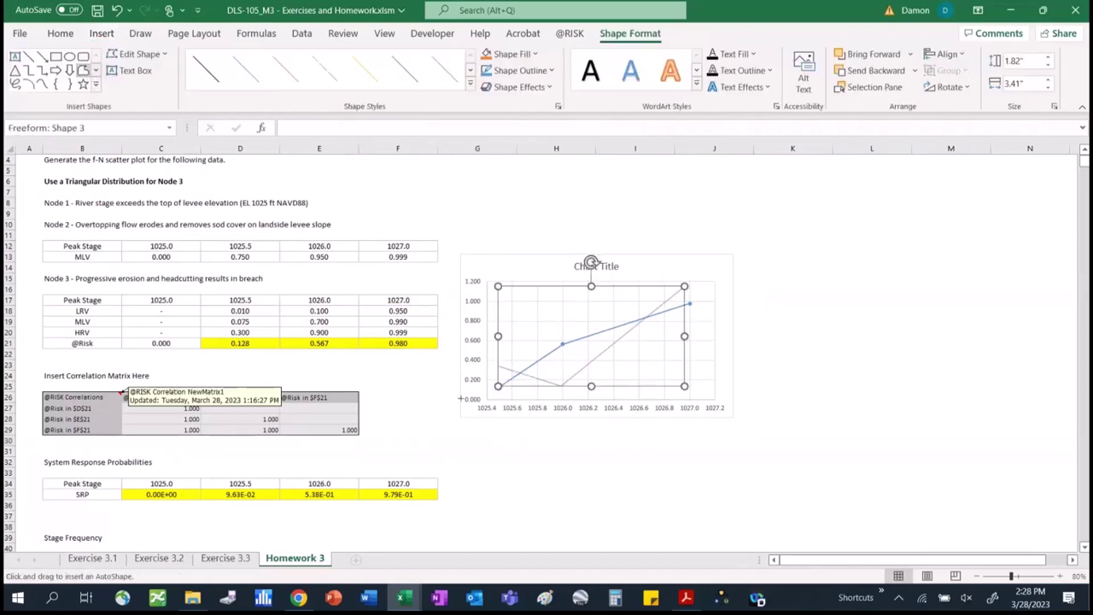
click(496, 324)
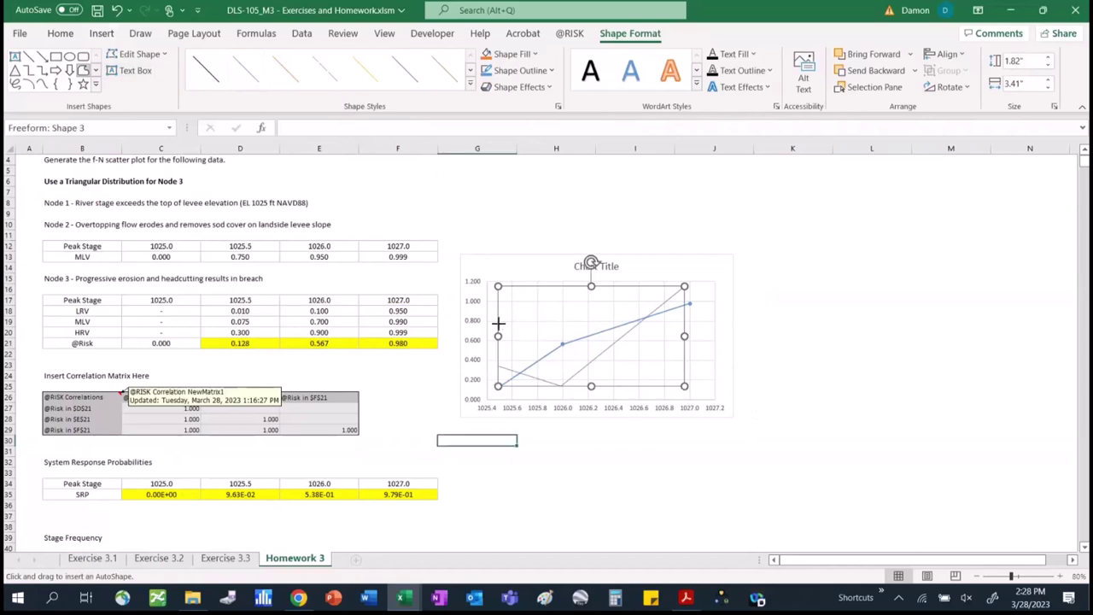
click(564, 310)
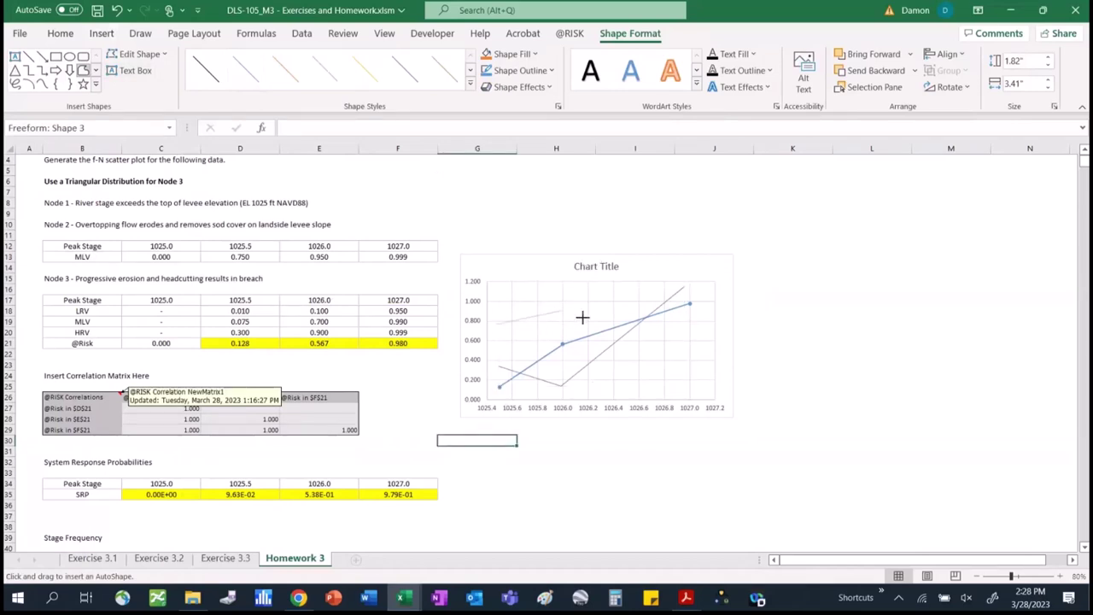
double_click(687, 374)
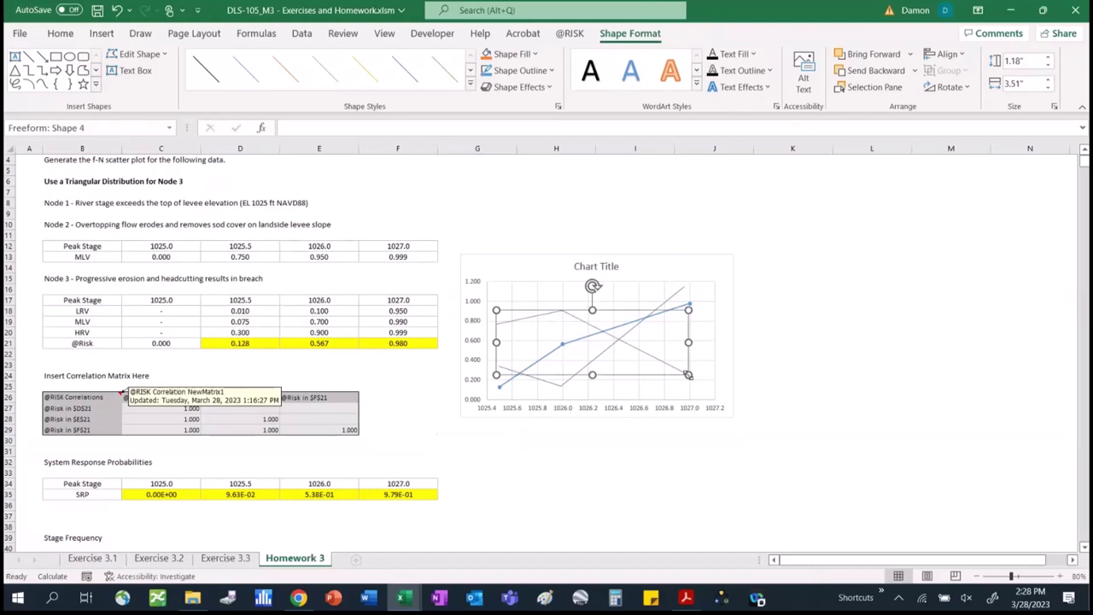
Delete both freeform lines from the chart.
key(Escape)
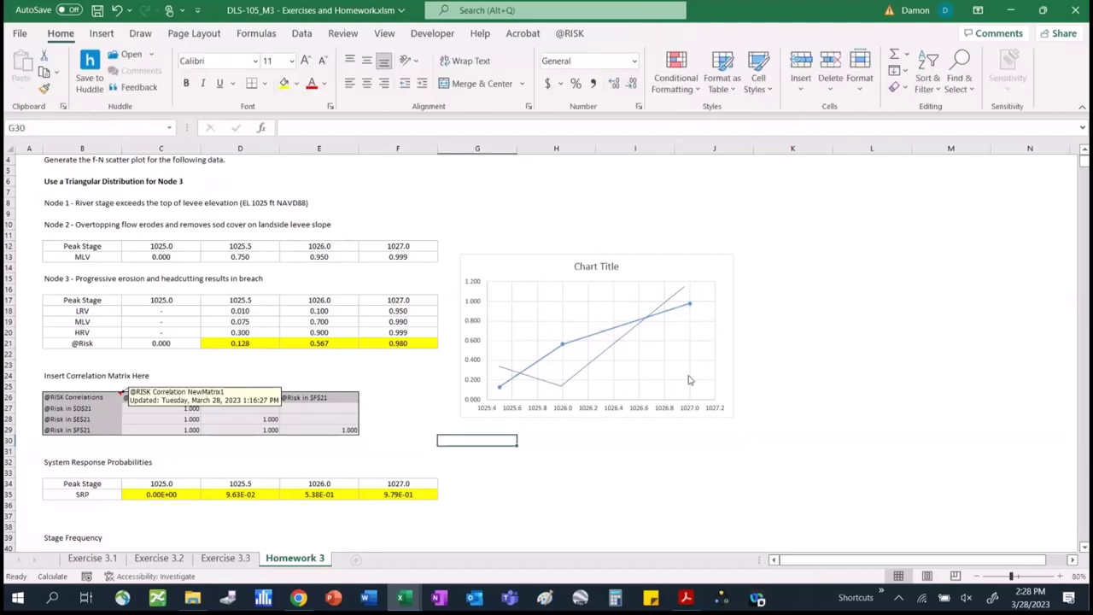
click(611, 347)
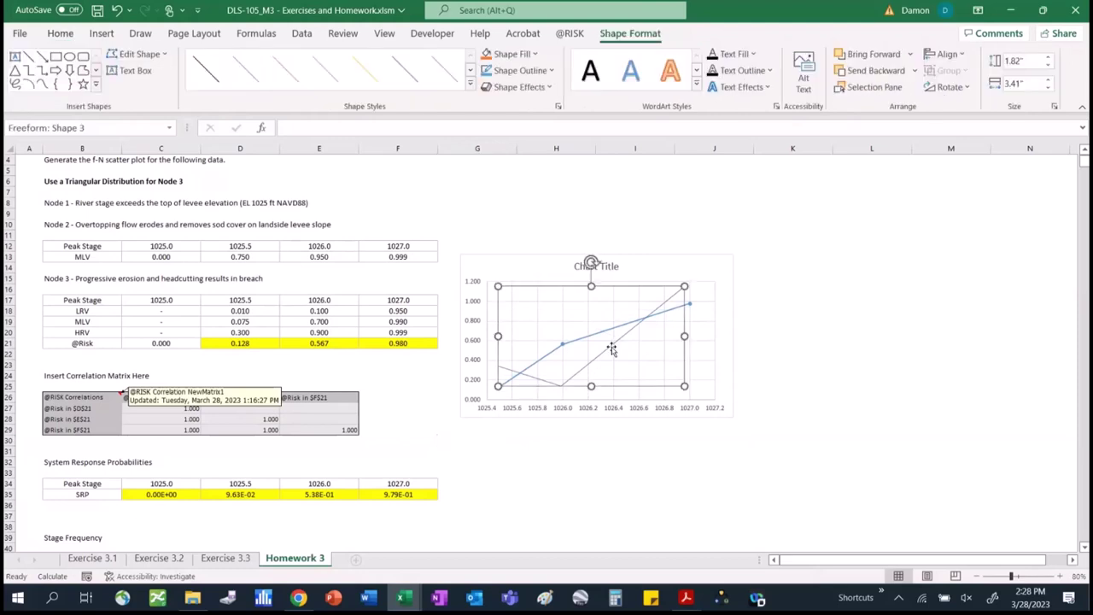
key(Delete)
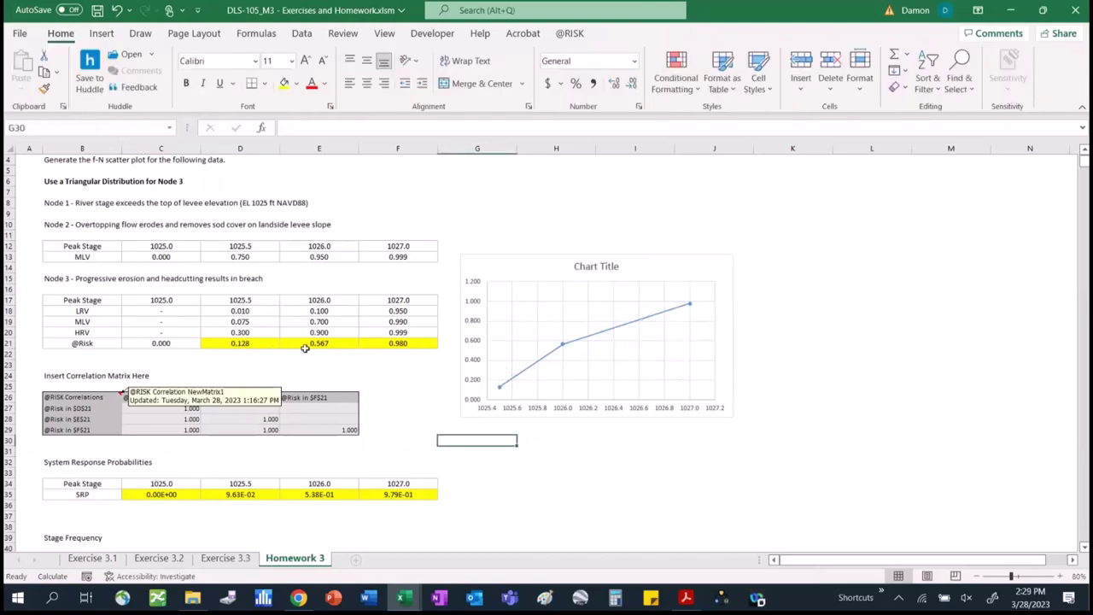
Move the chart series' Y values to the Node 3 HRV row, D20:F20.
click(559, 349)
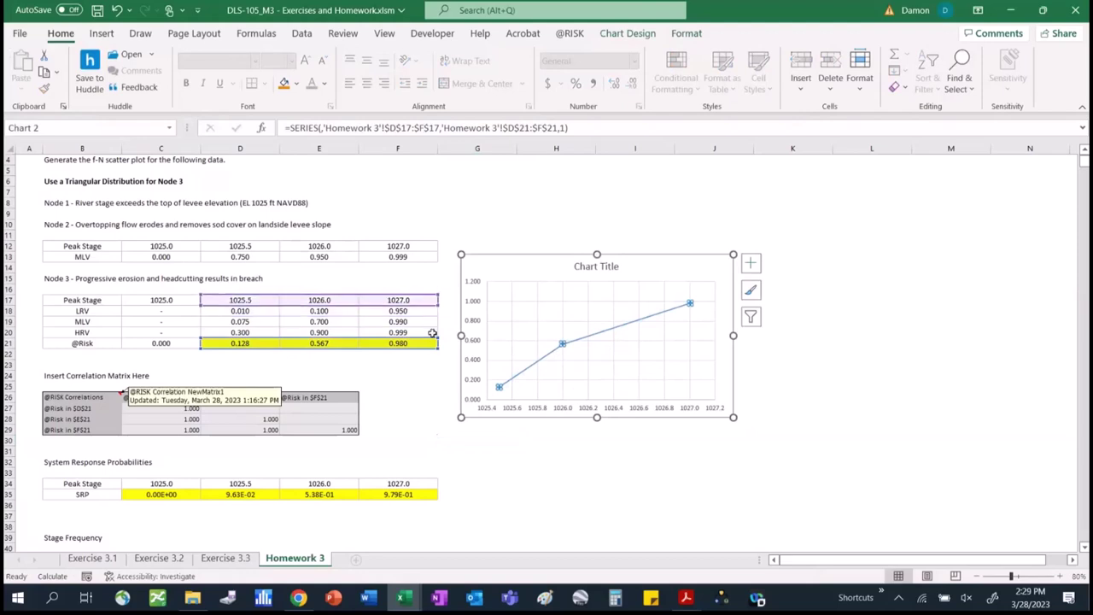
click(427, 333)
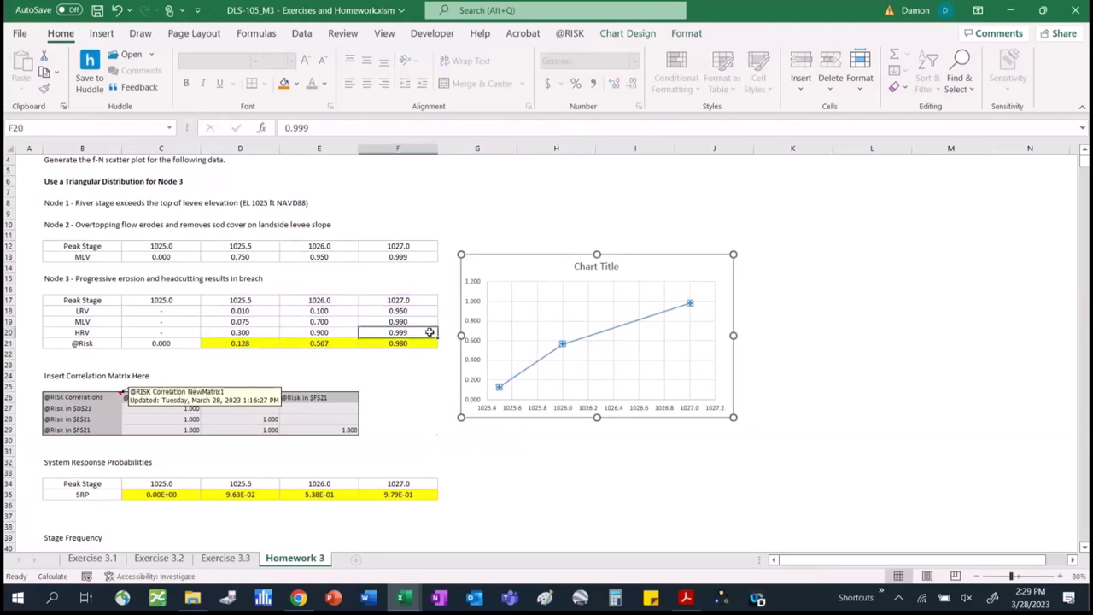
click(586, 339)
drag(417, 340, 414, 329)
click(413, 329)
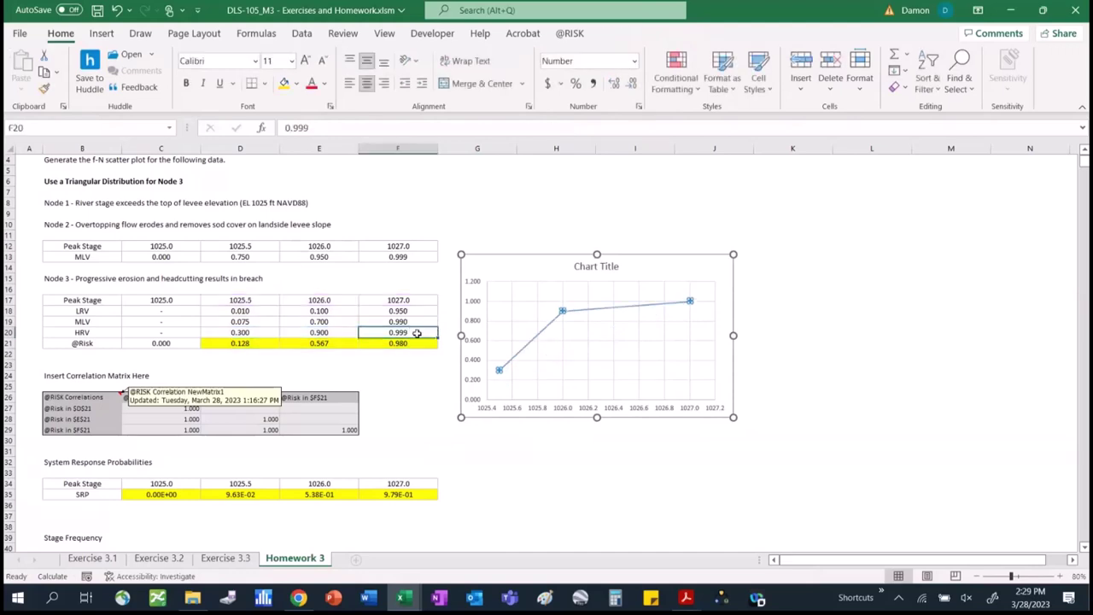
Move the chart series' Y values to the Node 3 LRV row, D18:F18.
click(556, 323)
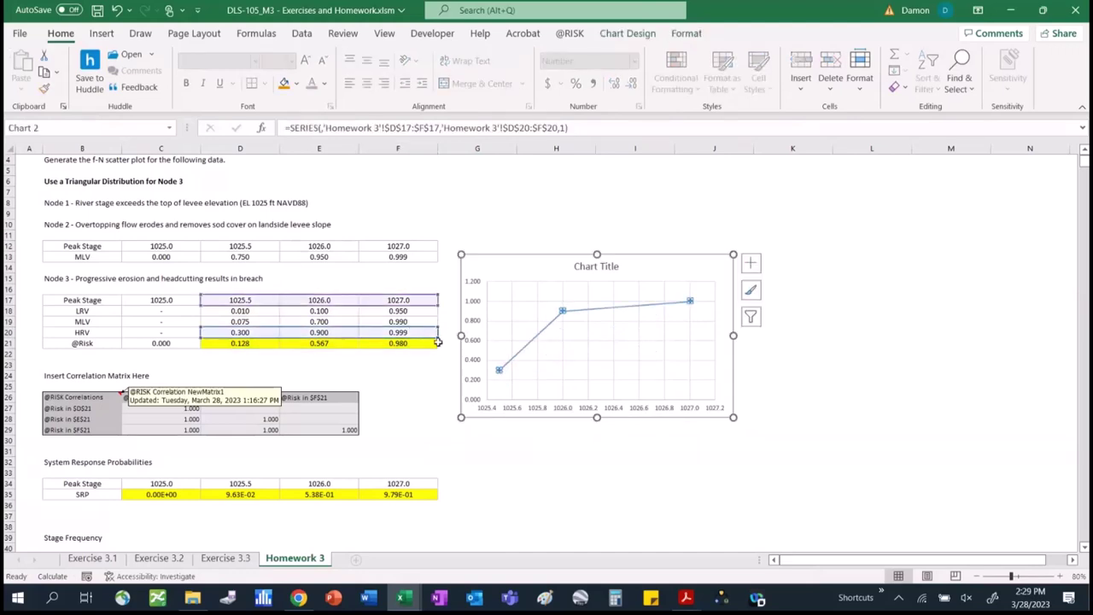
drag(438, 338, 431, 311)
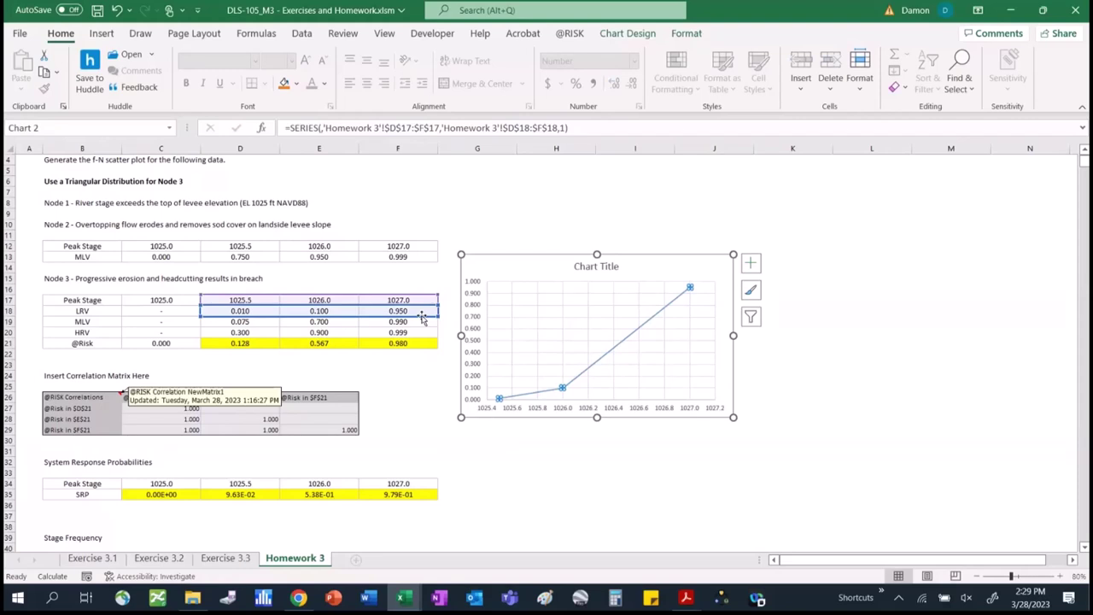
click(474, 366)
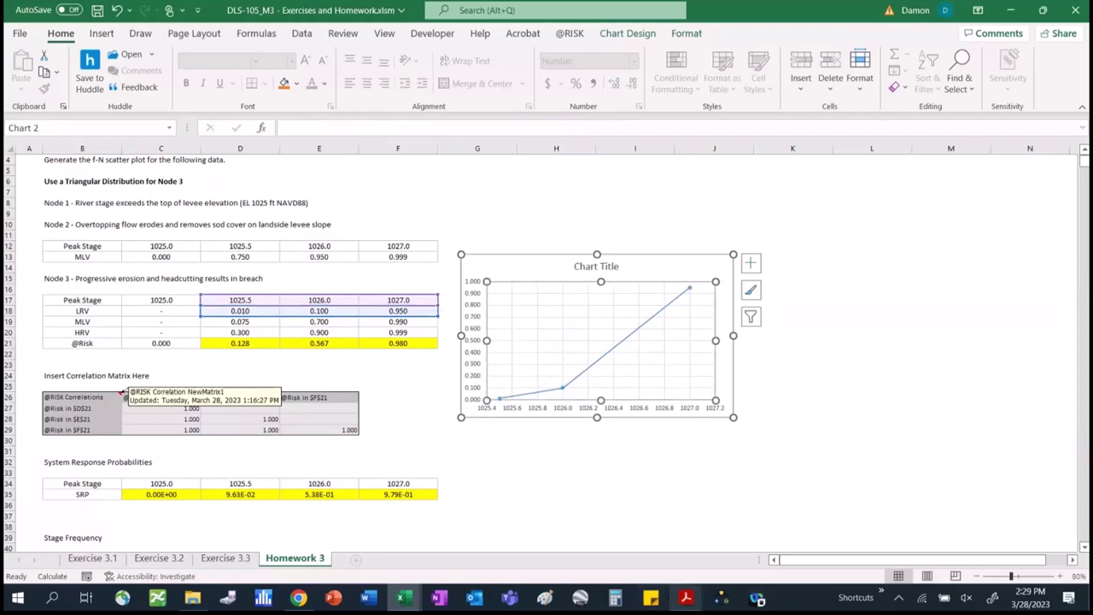
Switch to DLS-105_M3 - Presentation.pdf in Acrobat and review the independent versus consistent percentile sampling slides, pages 68 to 70.
click(685, 597)
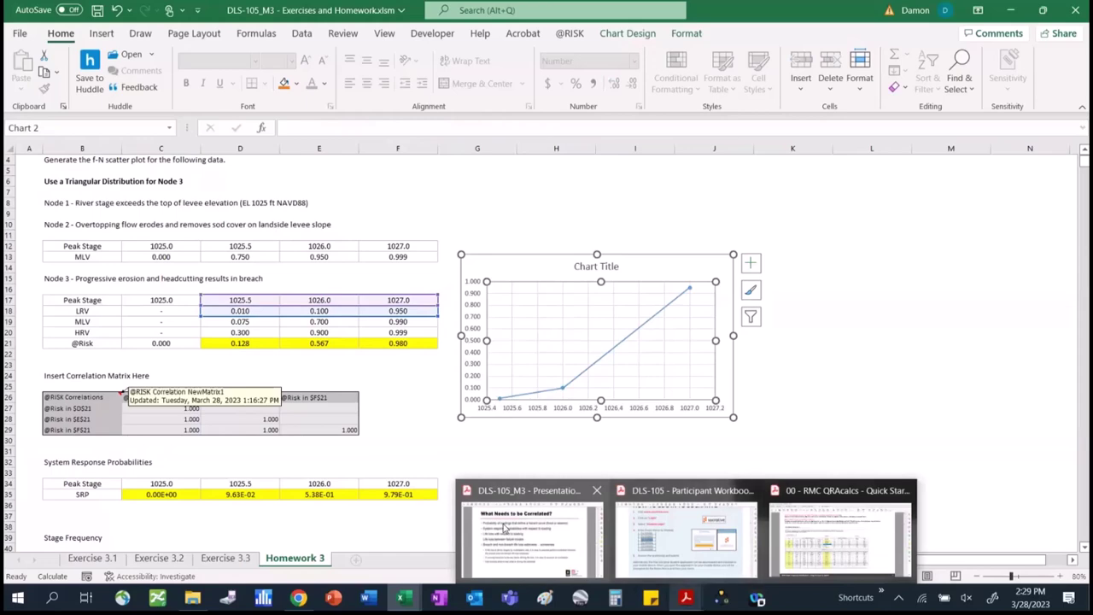
click(505, 527)
scroll(727, 317, up, 3)
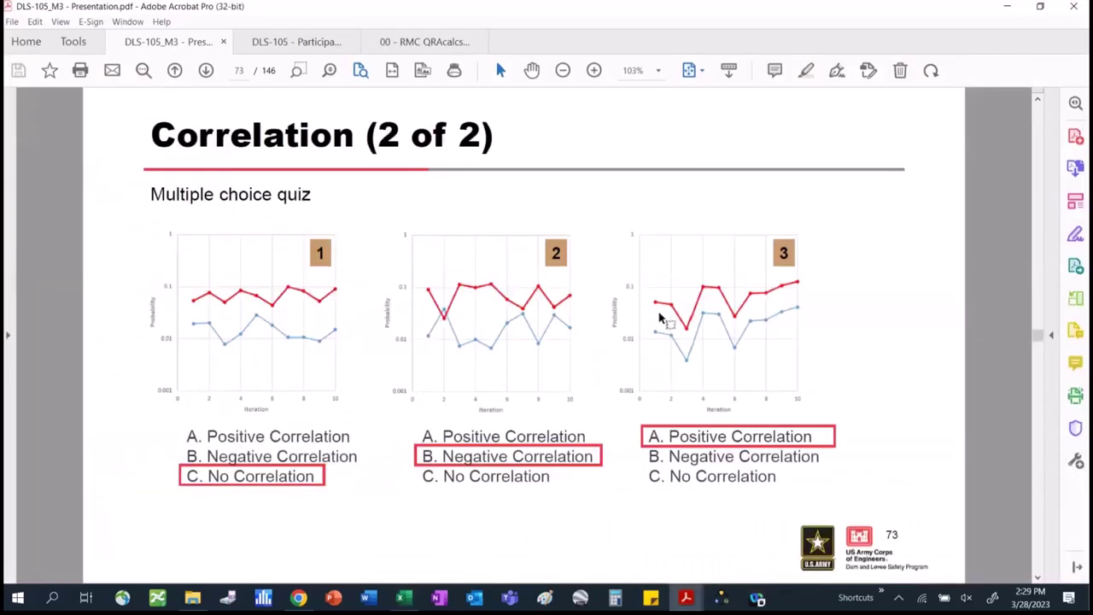
scroll(658, 318, up, 5)
scroll(658, 317, up, 2)
scroll(659, 318, up, 4)
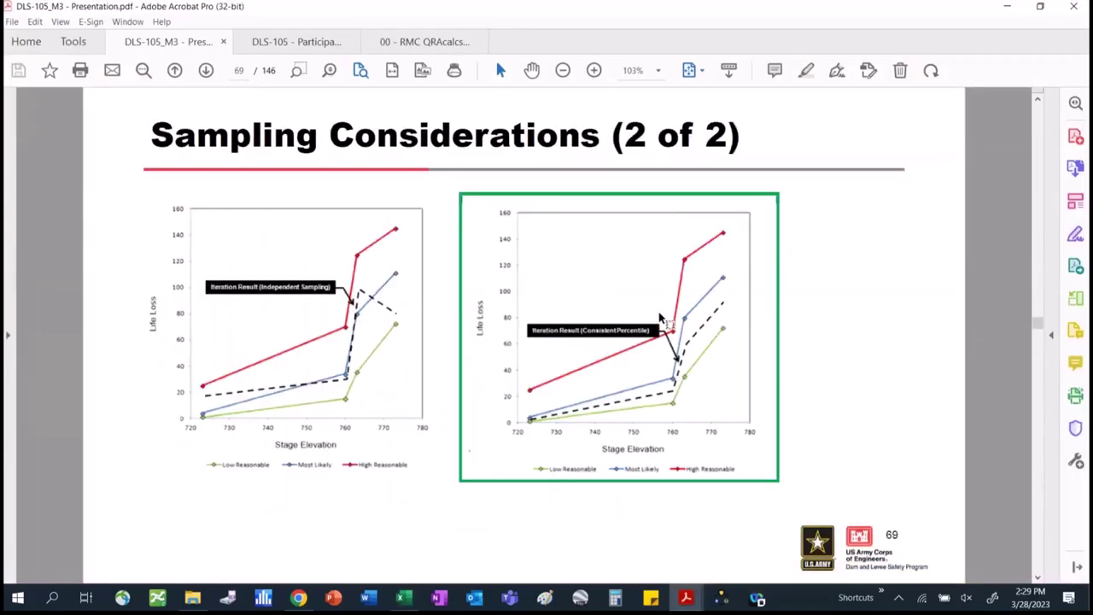
scroll(659, 317, up, 2)
scroll(660, 317, down, 2)
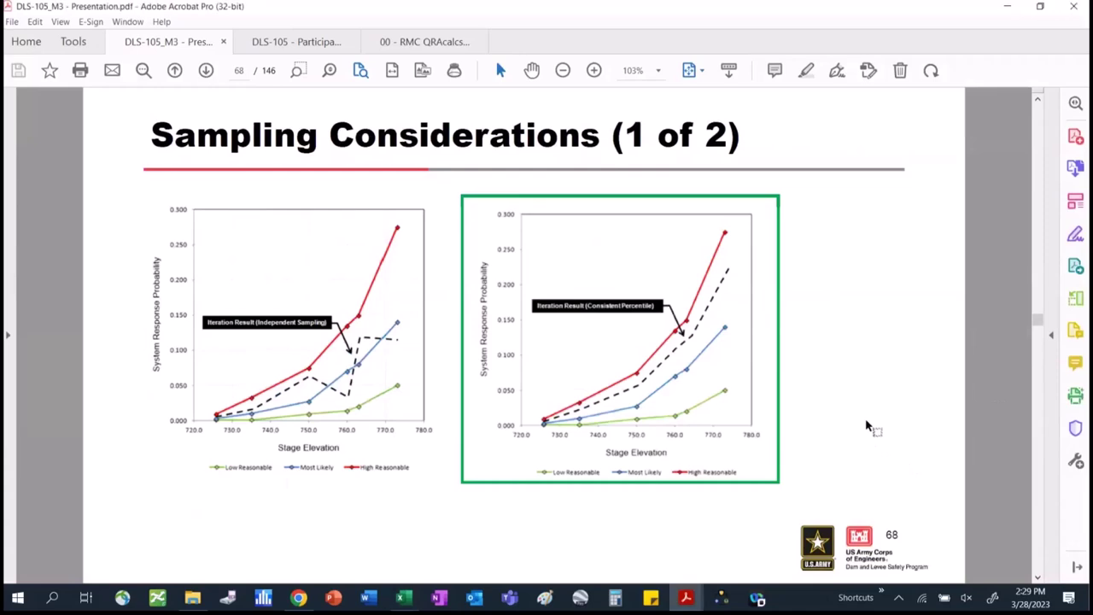
scroll(866, 426, down, 2)
scroll(866, 426, down, 2)
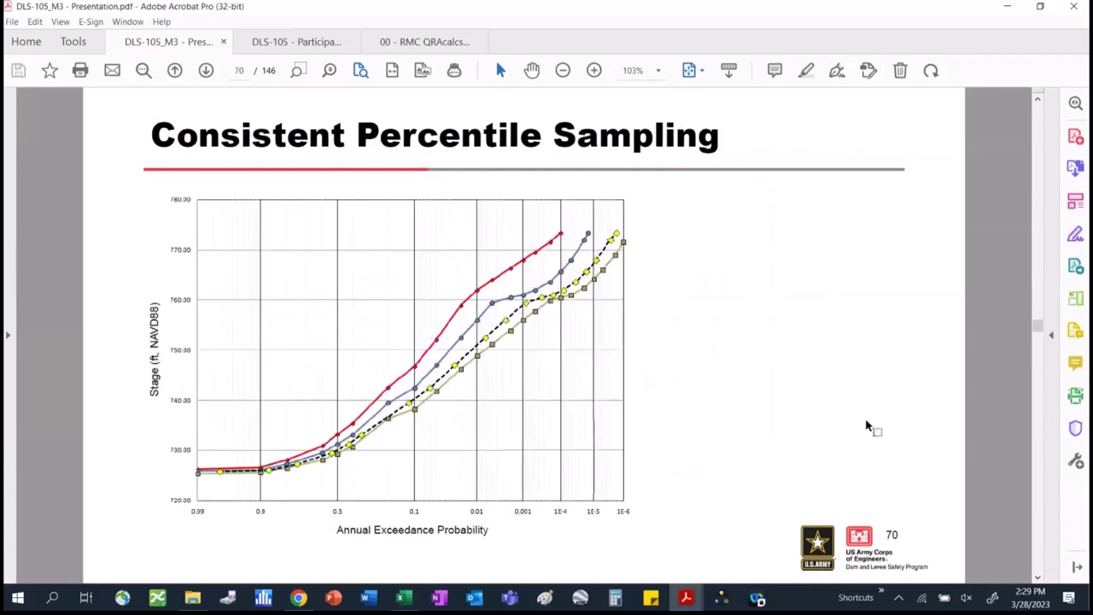
scroll(867, 426, up, 2)
scroll(866, 426, up, 2)
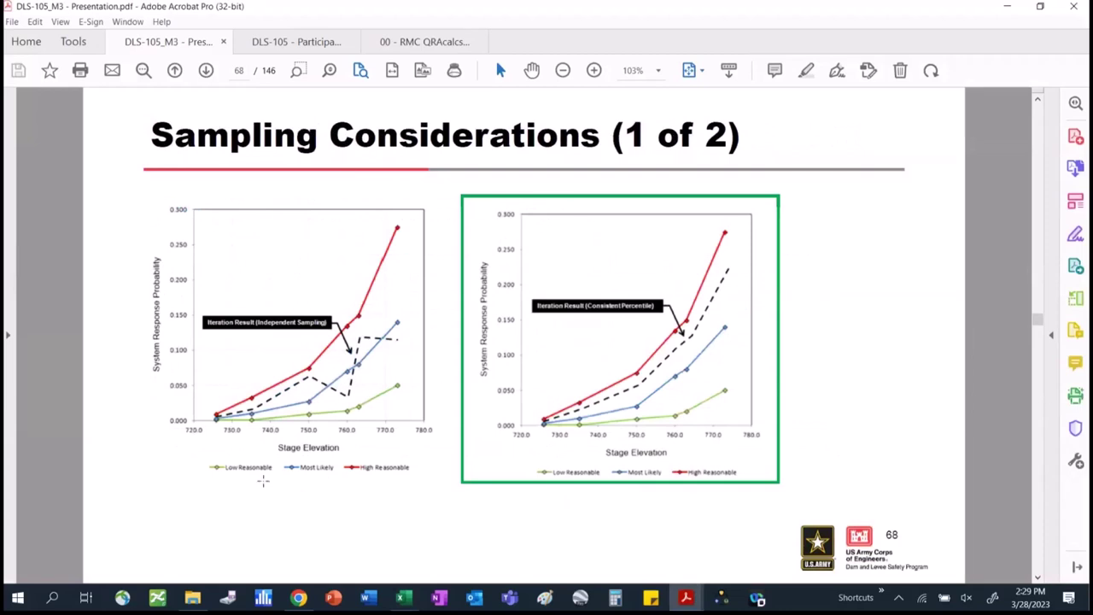
mouse_move(403, 598)
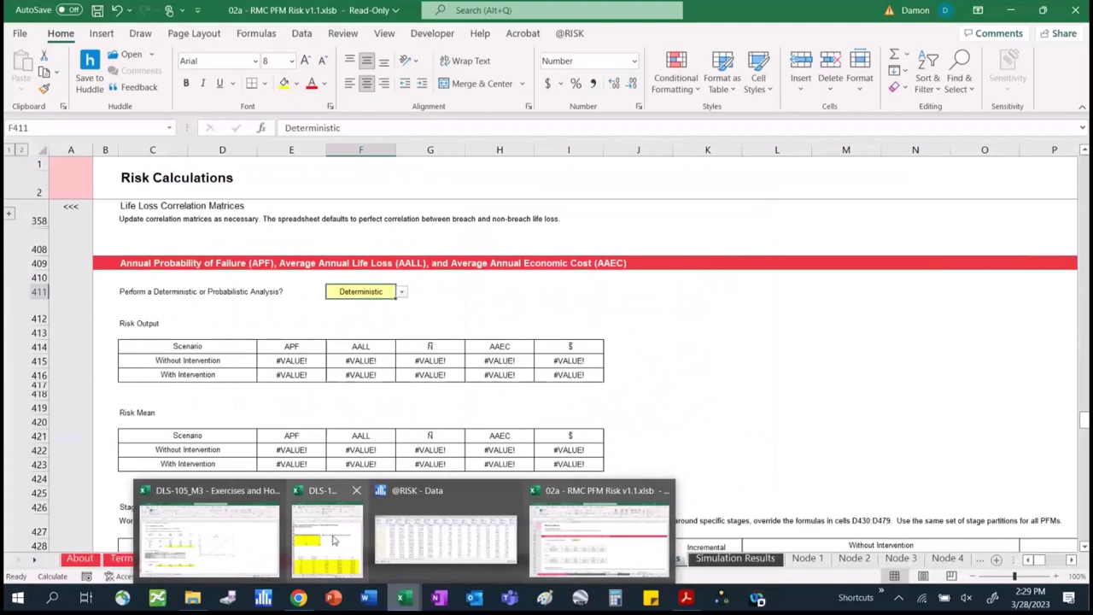
click(333, 539)
scroll(478, 481, down, 10)
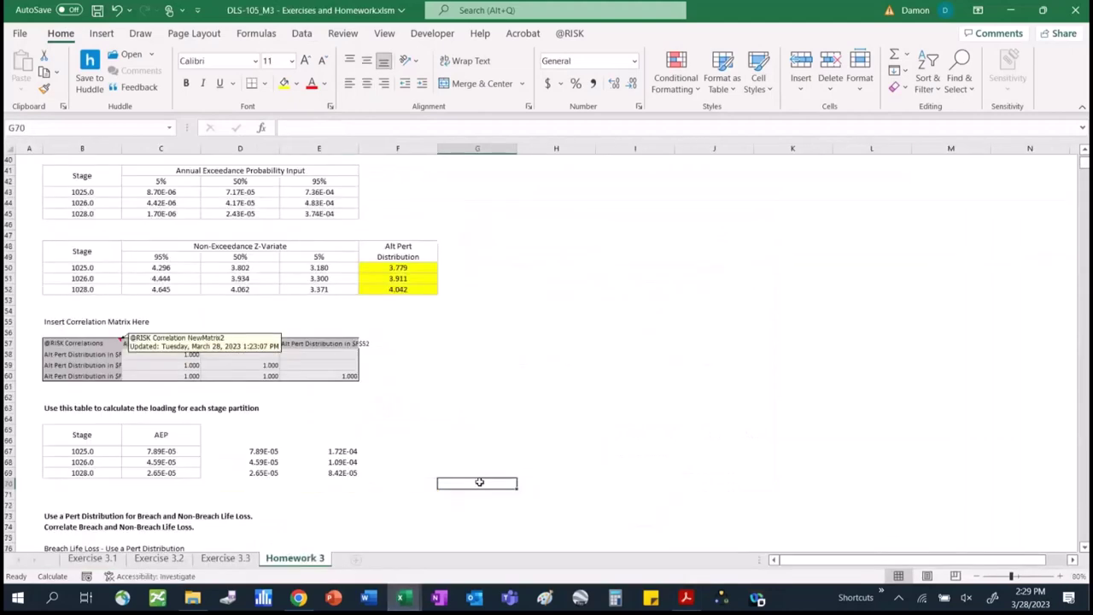
key(Page_Up)
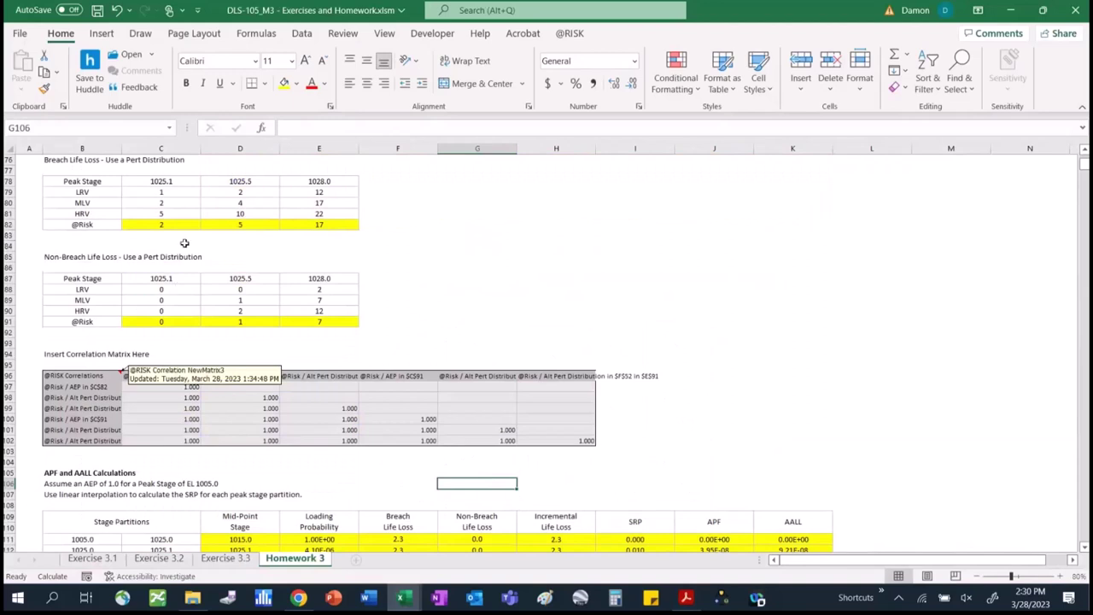
drag(159, 224, 320, 222)
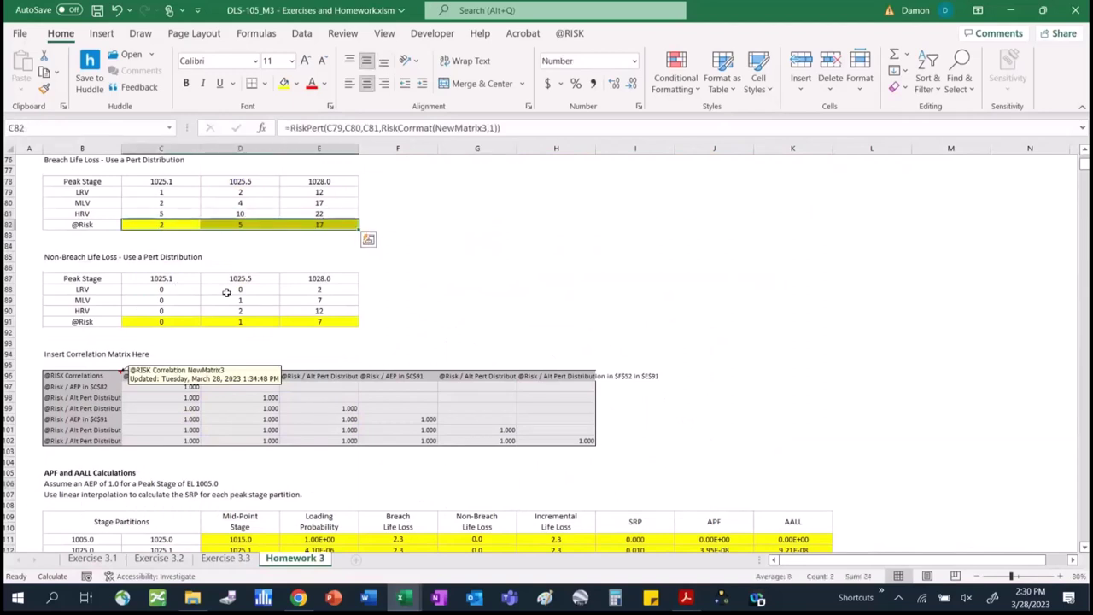
drag(161, 322, 329, 323)
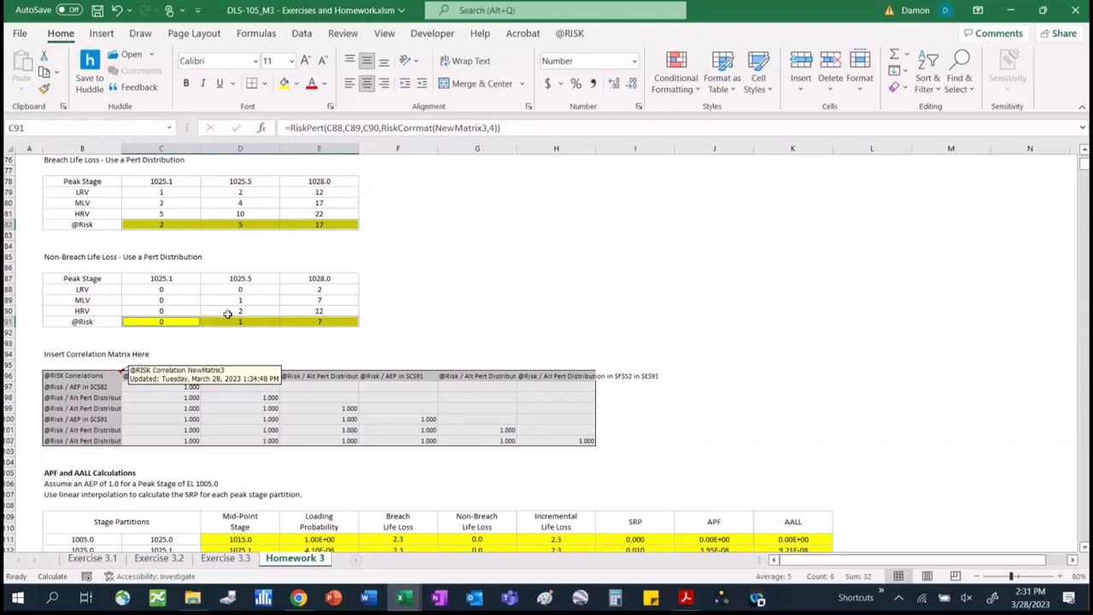
Switch to DLS-105_M3 - Presentation.pdf in Acrobat and advance through the Correlation slides to What Needs to be Correlated? on page 74.
mouse_move(683, 601)
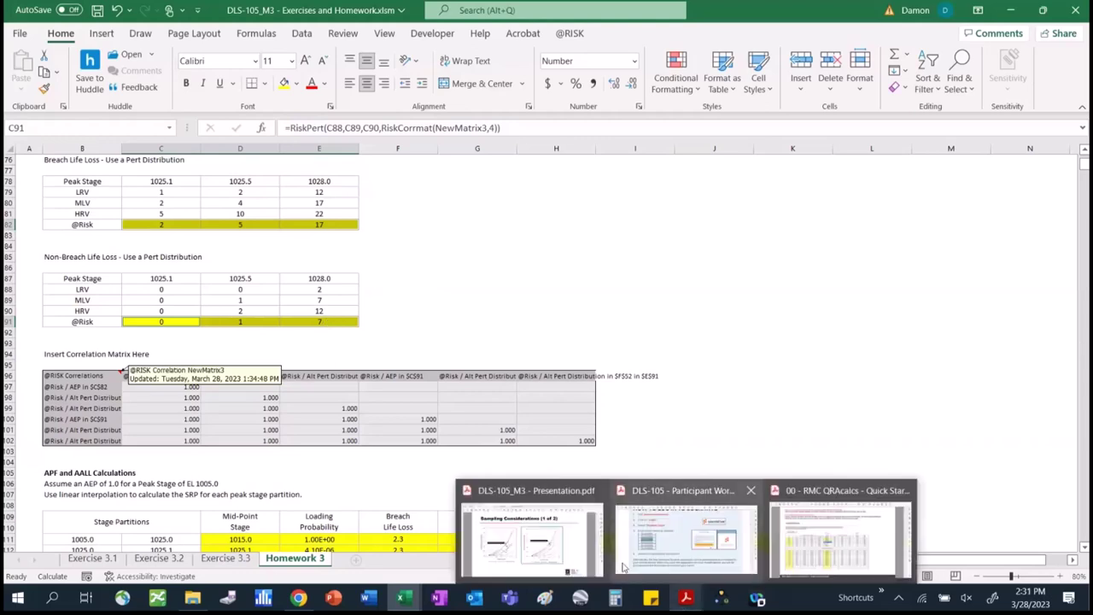
click(553, 555)
scroll(967, 419, down, 2)
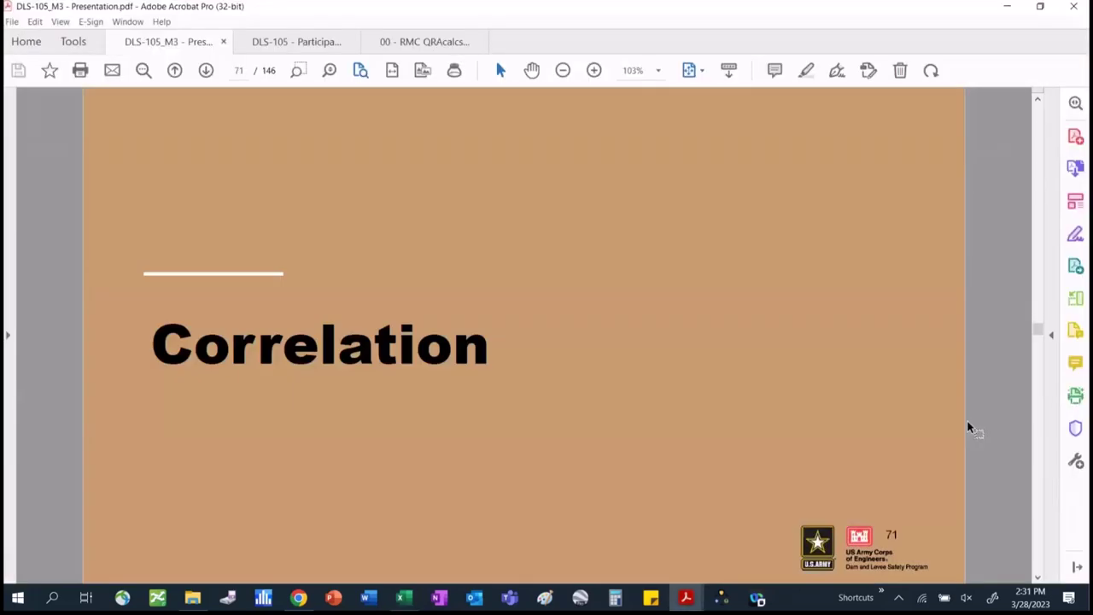
scroll(966, 419, down, 4)
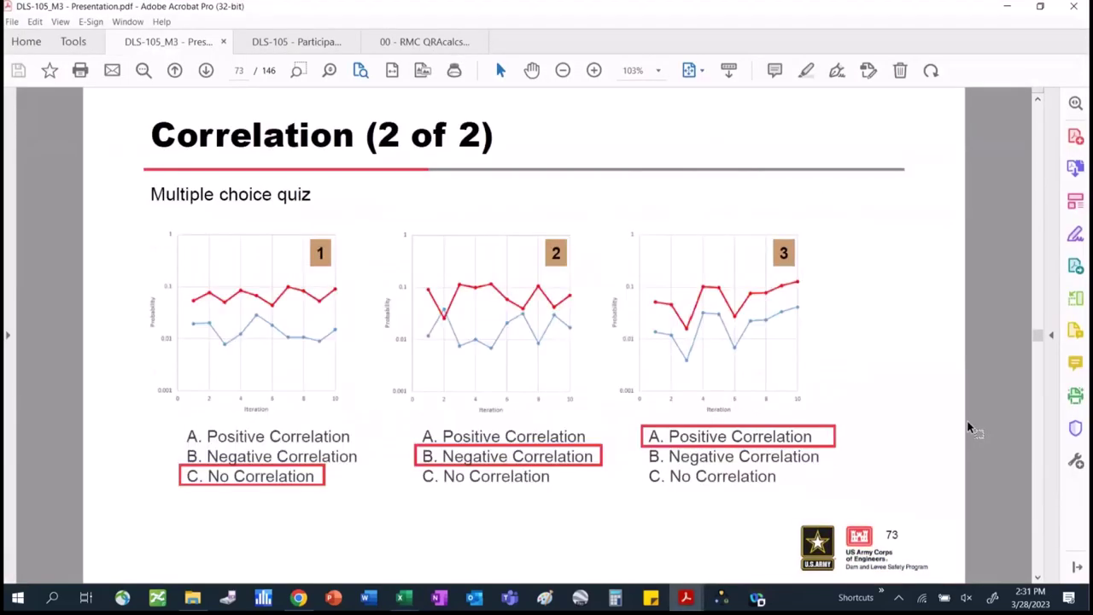
scroll(966, 419, down, 1)
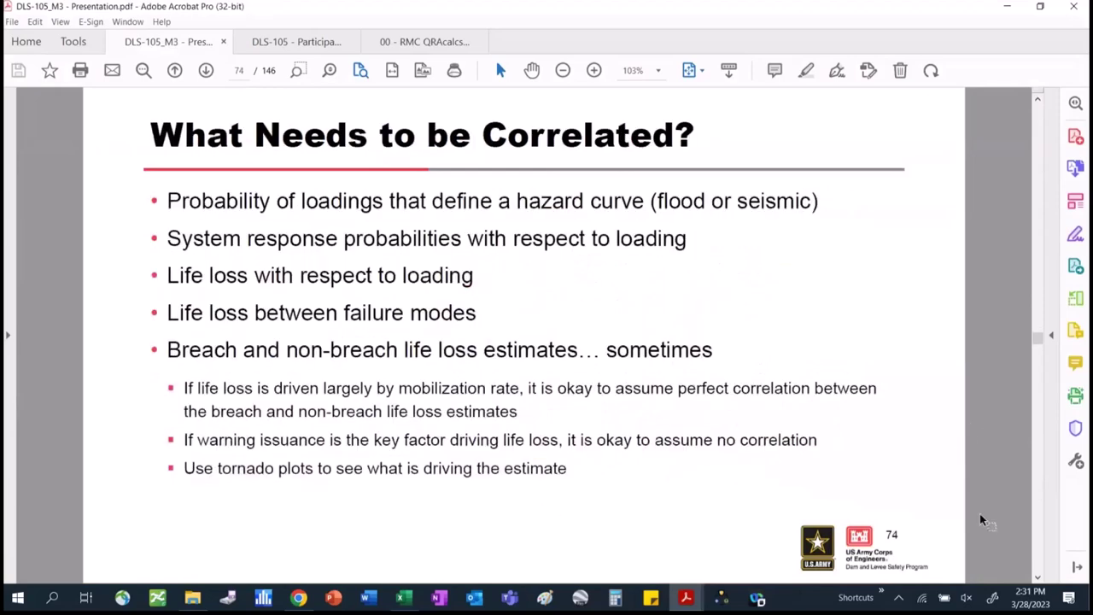